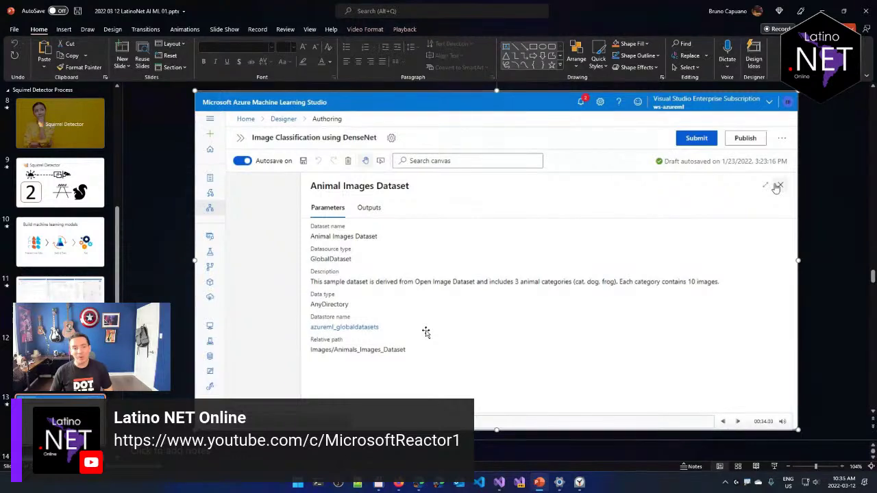
Switch from the presentation to the browser and load ml.azure.com in a new tab
key("super+d")
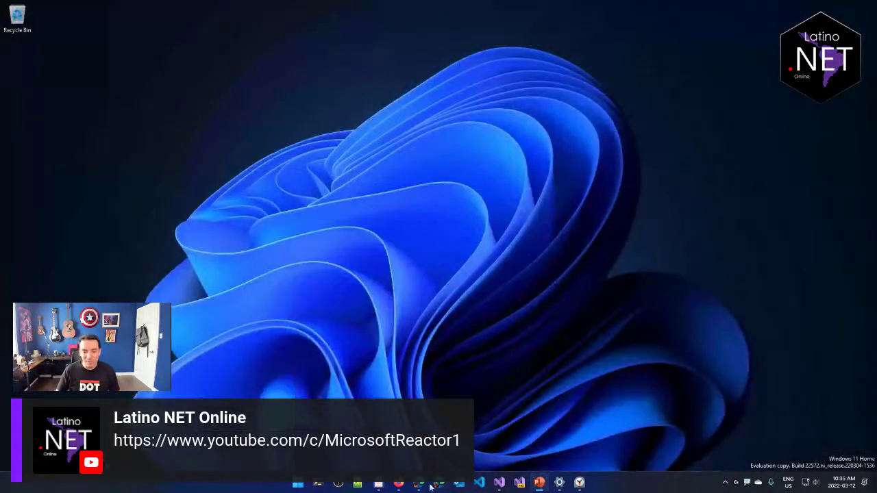
key("alt+Tab")
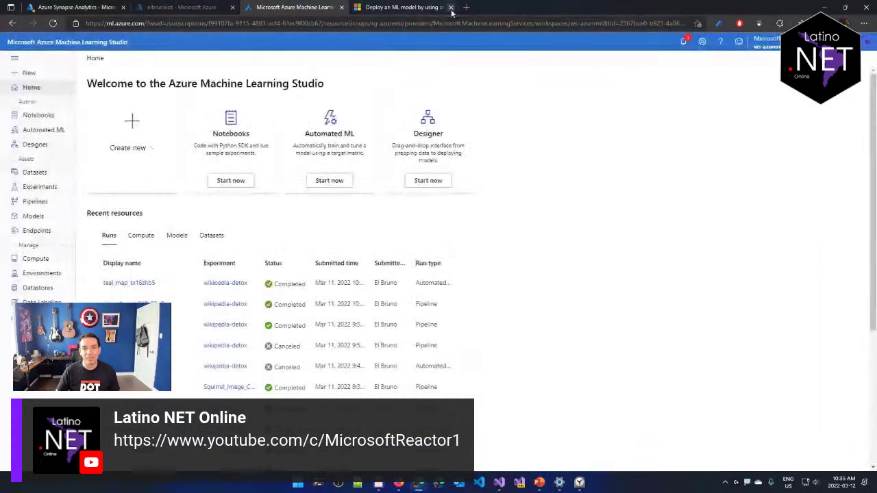
left_click(466, 7)
left_click(458, 23)
type("ml.azure.com")
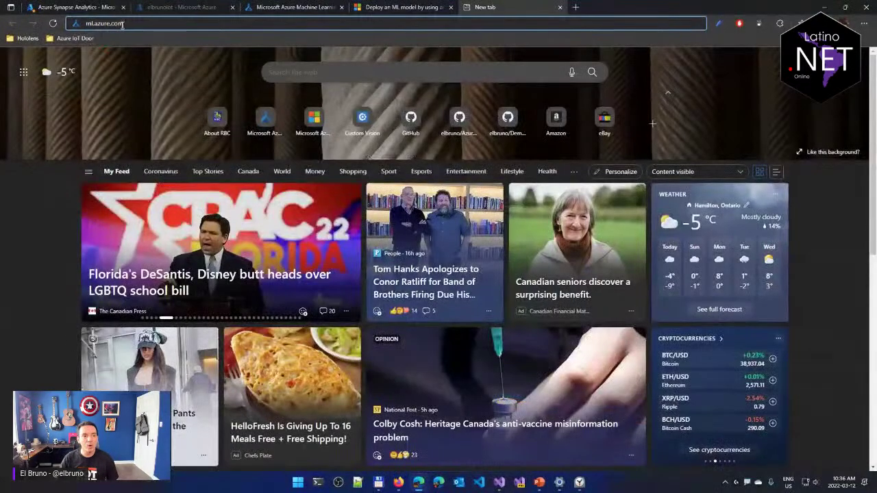
key("Return")
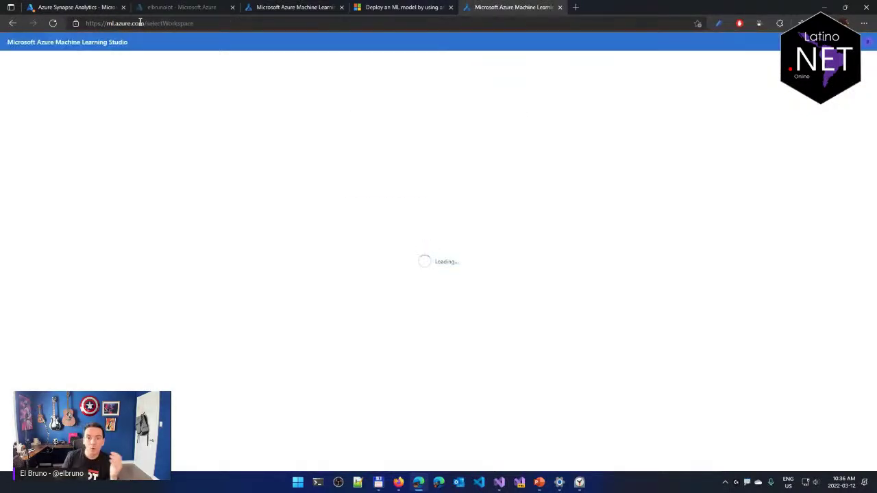
Toggle all masks in the Mask Portal extension and enter the ws-azureml workspace
left_click(760, 25)
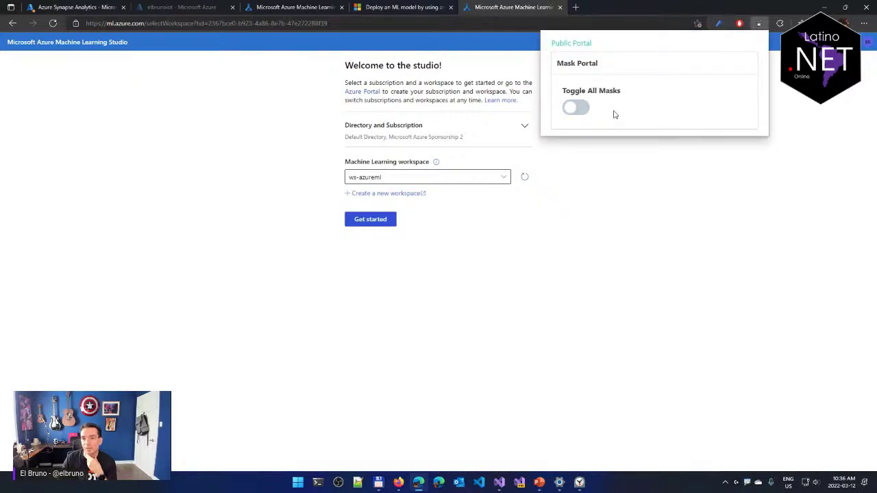
left_click(577, 107)
left_click(616, 234)
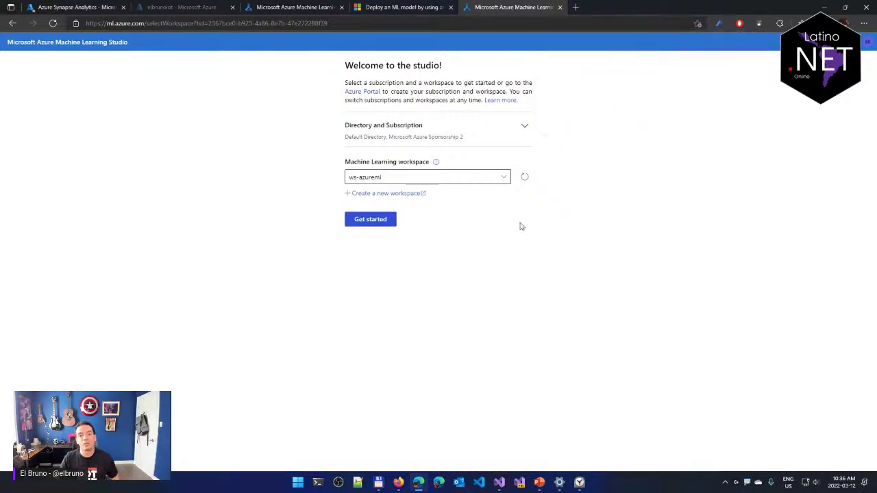
left_click(371, 219)
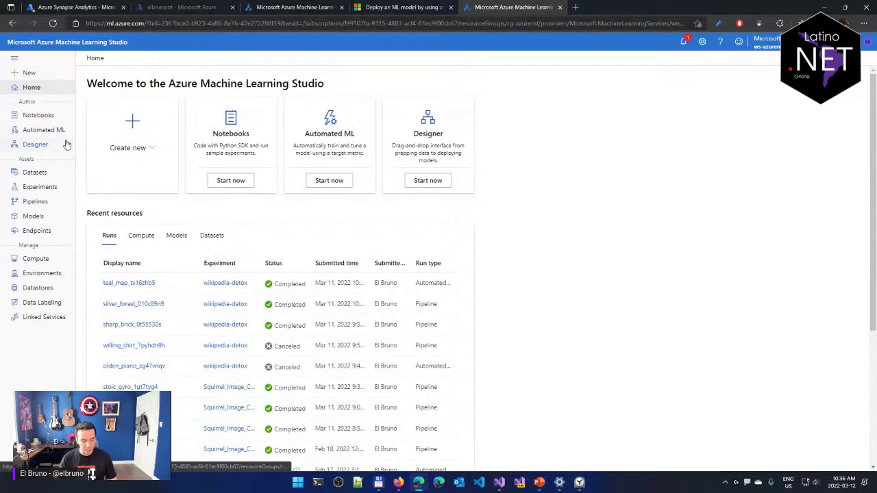
Zoom in on the studio navigation and mark the Author and Assets groups in red, adding an arrow at Models
left_click_drag(76, 94, 85, 149)
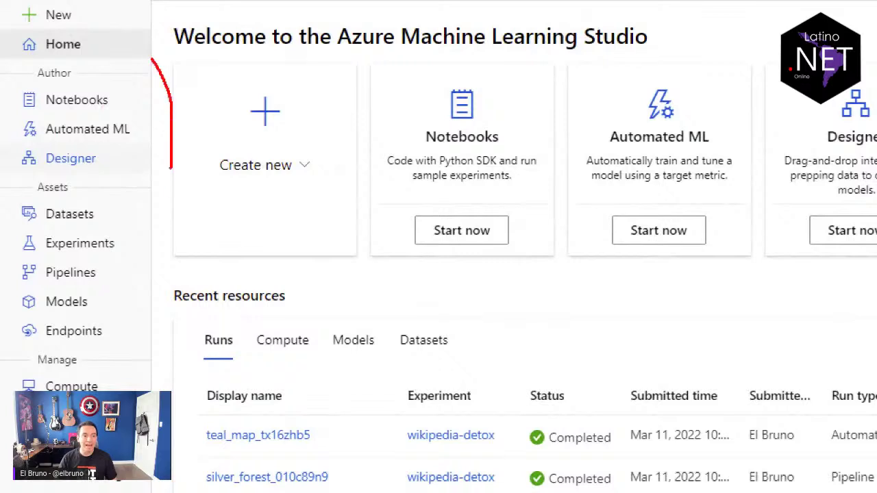
mouse_move(170, 168)
left_mouse_down()
mouse_move(156, 203)
mouse_move(162, 198)
left_mouse_up()
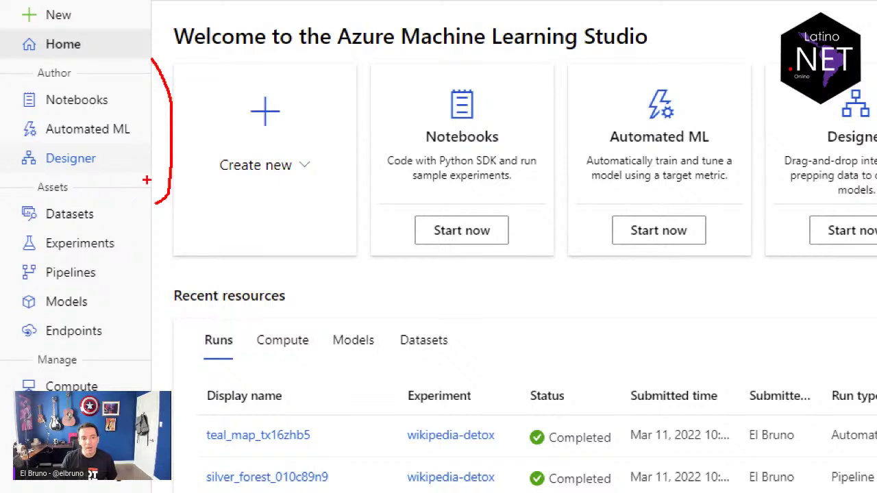
mouse_move(146, 181)
left_mouse_down()
mouse_move(169, 209)
mouse_move(159, 331)
mouse_move(136, 364)
left_mouse_up()
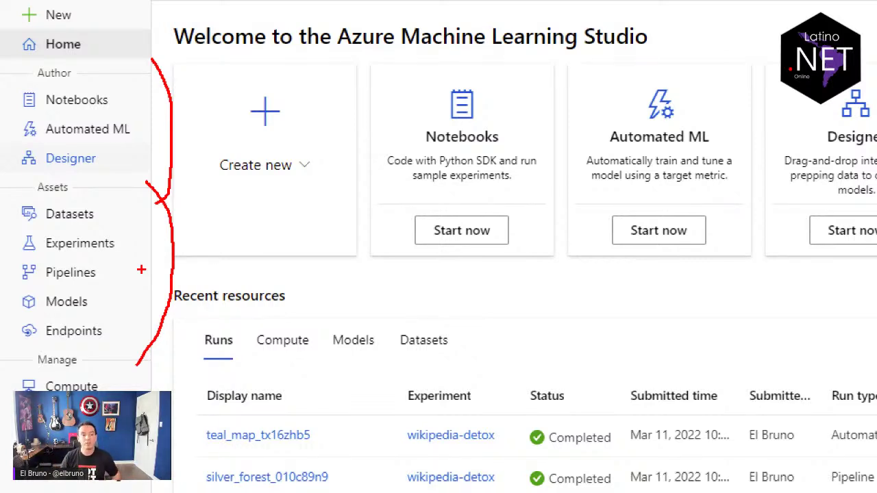
mouse_move(124, 307)
left_mouse_down()
mouse_move(180, 307)
mouse_move(113, 306)
mouse_move(137, 320)
left_mouse_up()
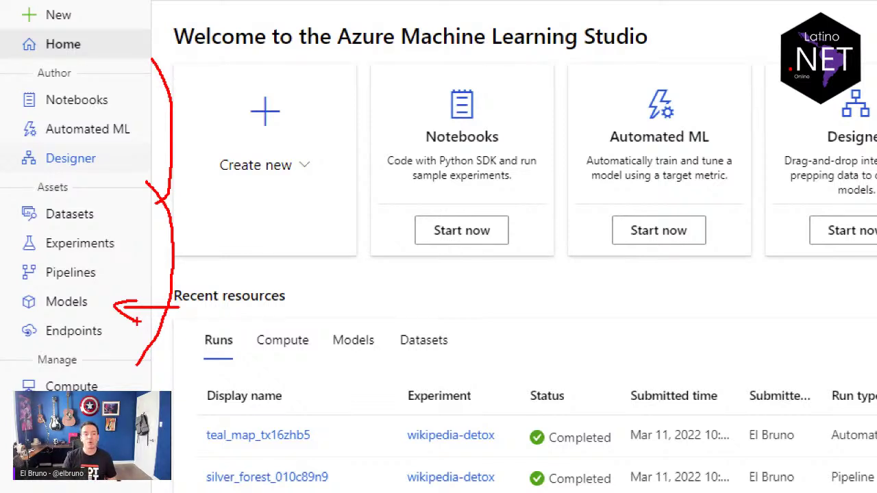
mouse_move(143, 391)
left_mouse_down()
mouse_move(111, 332)
mouse_move(130, 346)
mouse_move(106, 356)
left_mouse_up()
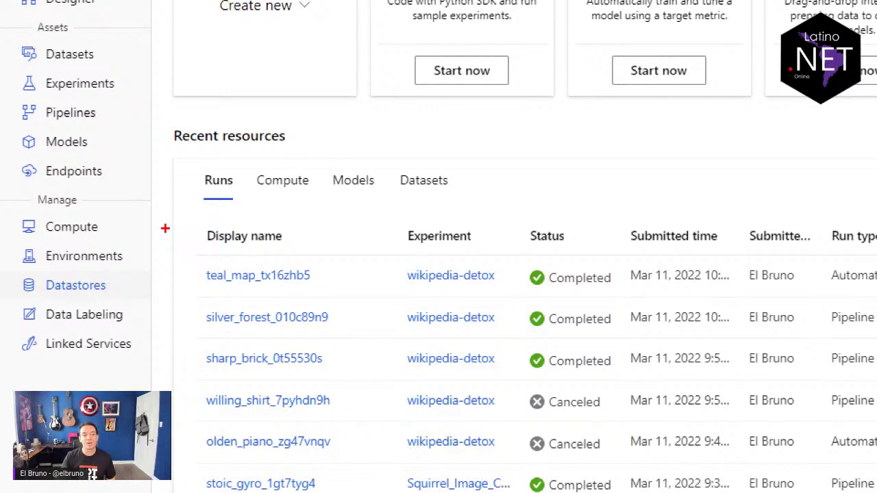
Draw red arrows at Environments, Compute, Datastores and Data Labeling in the Manage group, then leave the zoomed annotation view
mouse_move(172, 259)
left_mouse_down()
mouse_move(135, 256)
mouse_move(157, 266)
left_mouse_up()
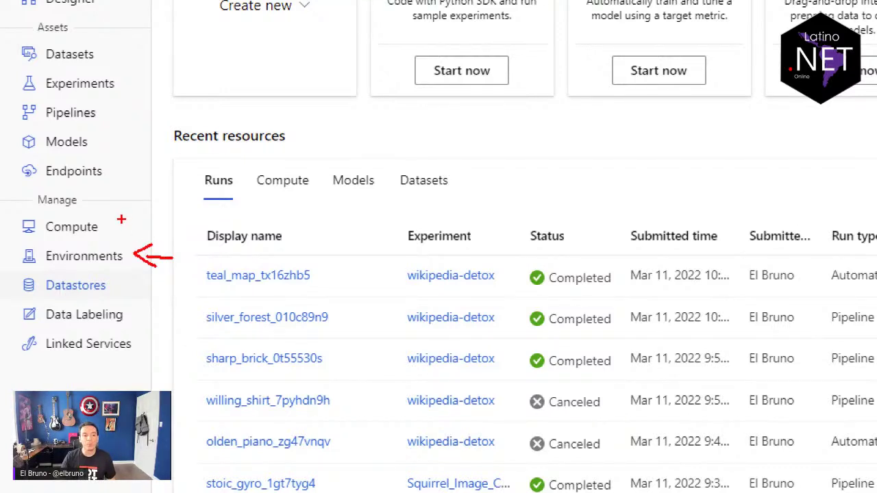
mouse_move(126, 218)
left_mouse_down()
mouse_move(152, 204)
mouse_move(111, 220)
mouse_move(128, 226)
left_mouse_up()
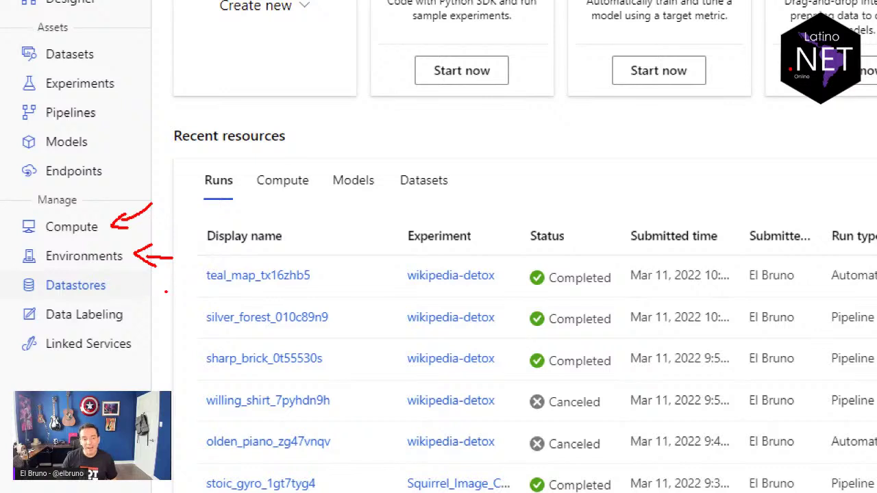
mouse_move(167, 291)
left_mouse_down()
mouse_move(127, 286)
mouse_move(139, 293)
left_mouse_up()
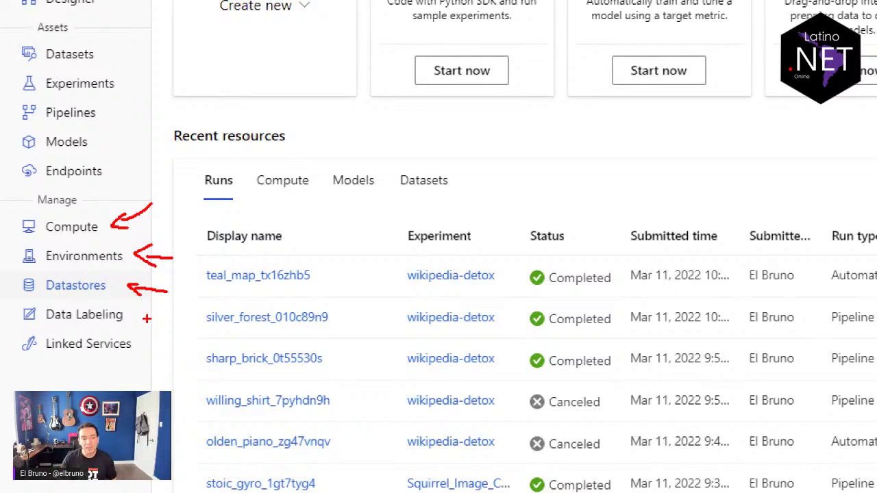
mouse_move(168, 319)
left_mouse_down()
mouse_move(141, 316)
mouse_move(158, 307)
mouse_move(148, 323)
left_mouse_up()
mouse_move(125, 391)
left_mouse_down()
mouse_move(131, 350)
mouse_move(122, 381)
left_mouse_up()
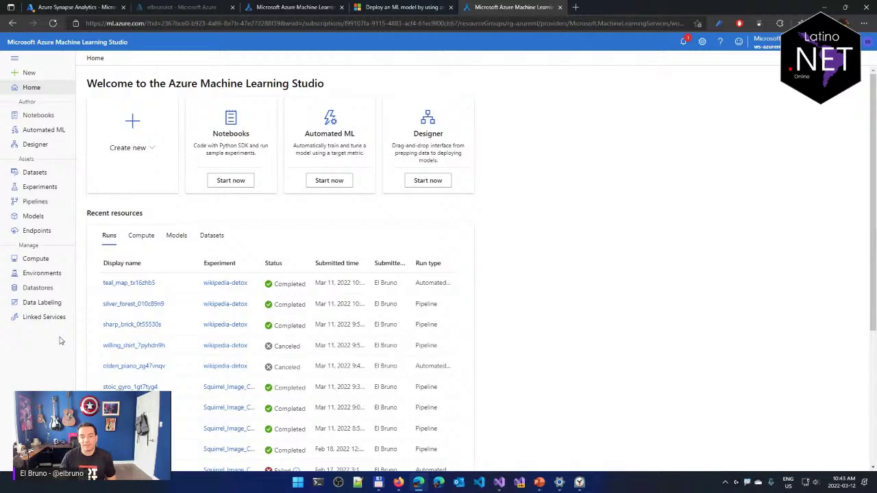
Switch to PowerPoint and show the "Build machine learning models" slide enlarged, with the slide thumbnails and ribbon collapsed
left_click(540, 483)
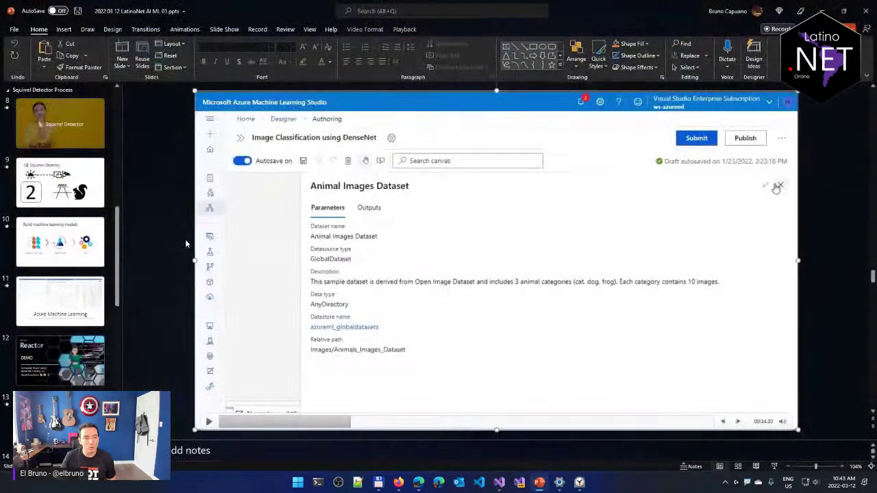
left_click(96, 248)
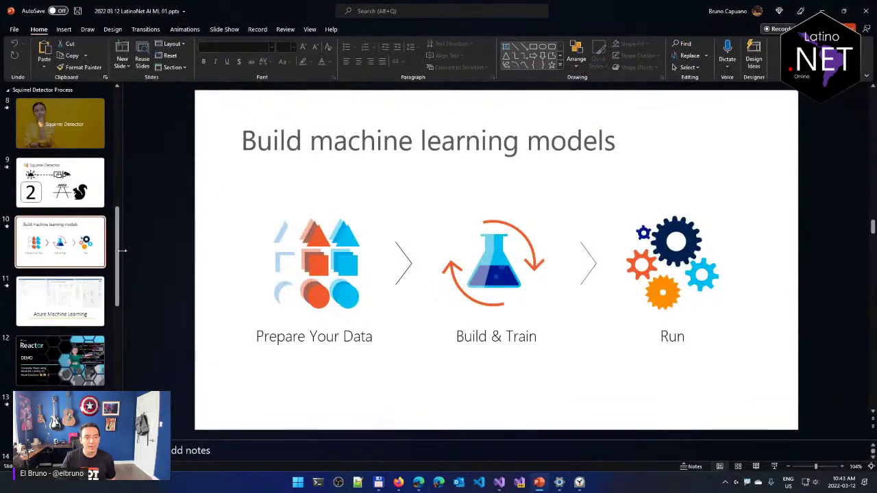
left_click_drag(121, 251, 54, 253)
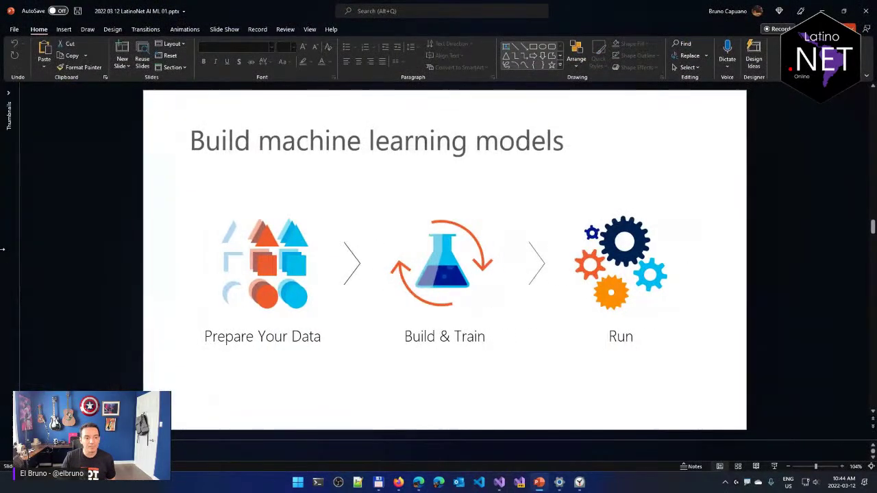
double_click(33, 30)
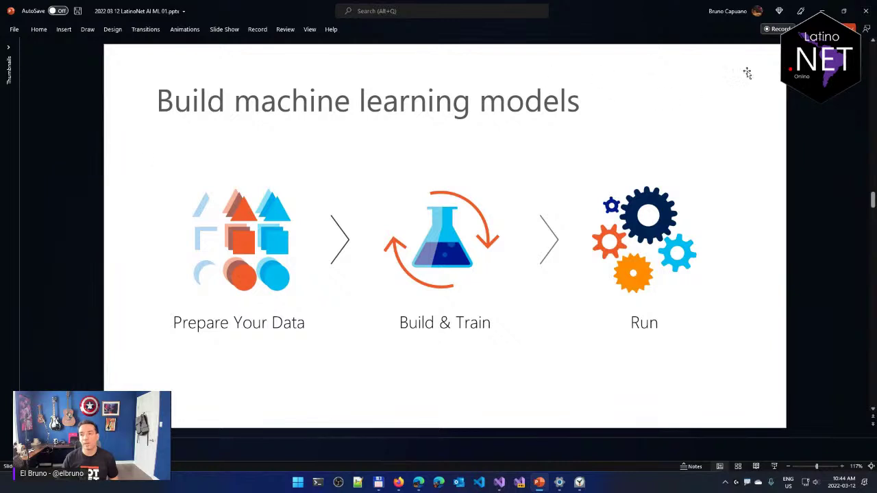
Return to Azure Machine Learning Studio in the browser and open the Datasets page
left_click(821, 11)
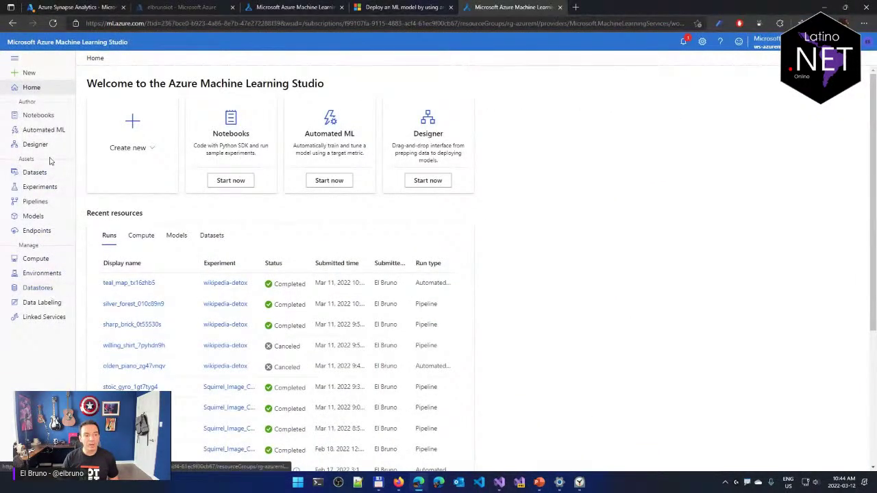
left_click(42, 179)
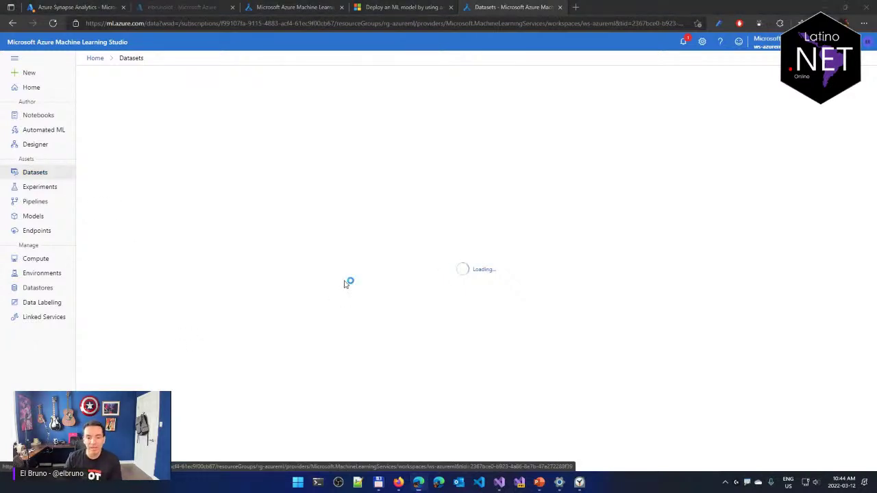
Open File Explorer and browse to the C:\ML\DataSets folder
key("super+e")
left_click(221, 207)
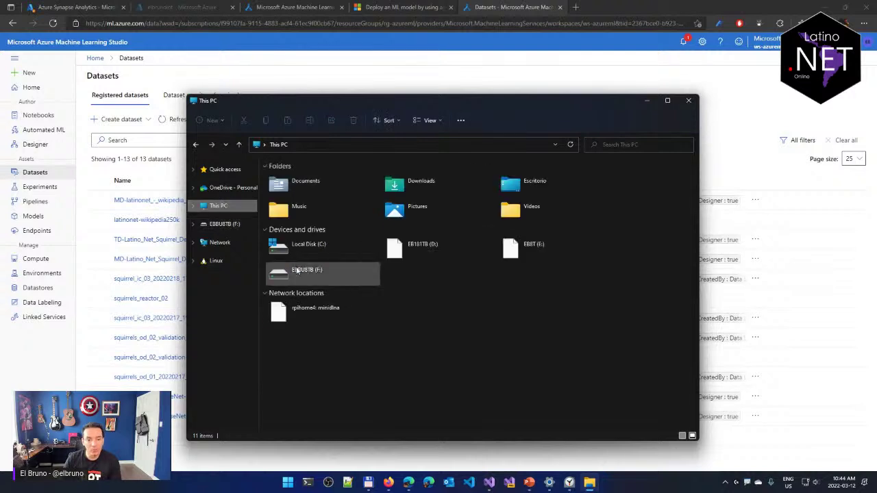
double_click(319, 250)
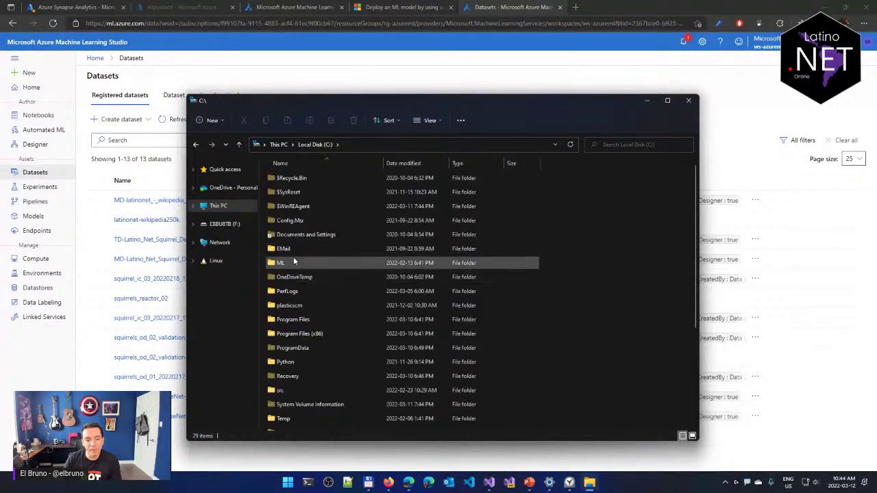
left_click(291, 261)
double_click(291, 262)
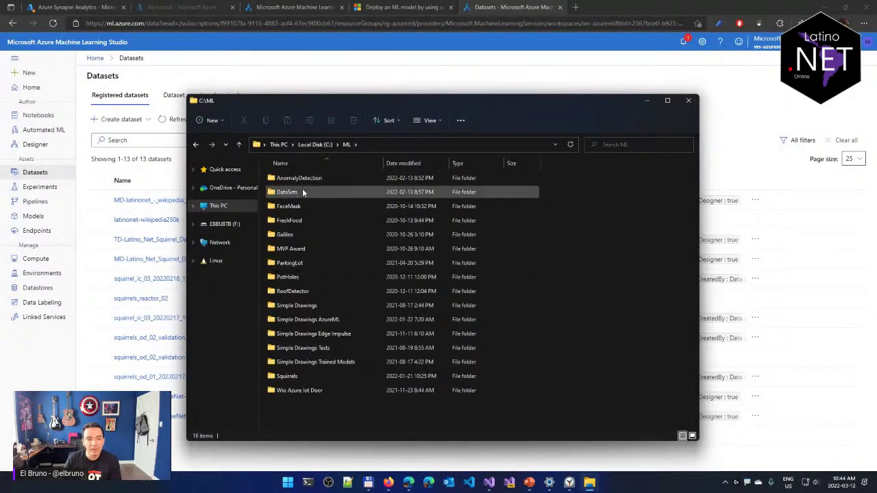
double_click(303, 192)
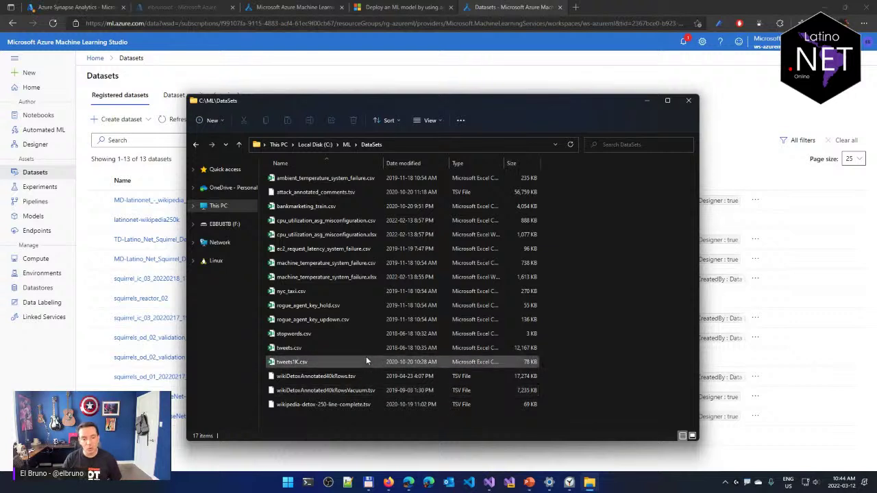
Open wikipedia-detox-250-line-complete.tsv in a maximized Notepad++ window, making Notepad++ the default app for .tsv files
left_click(364, 406)
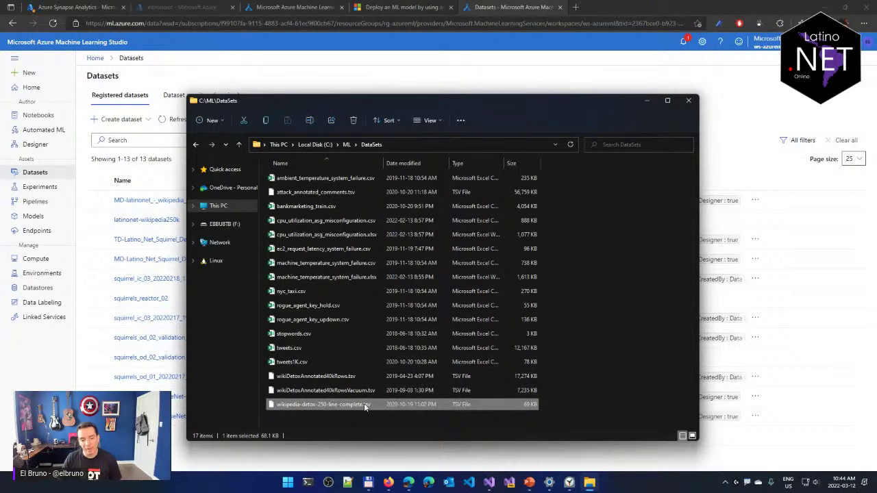
right_click(367, 403)
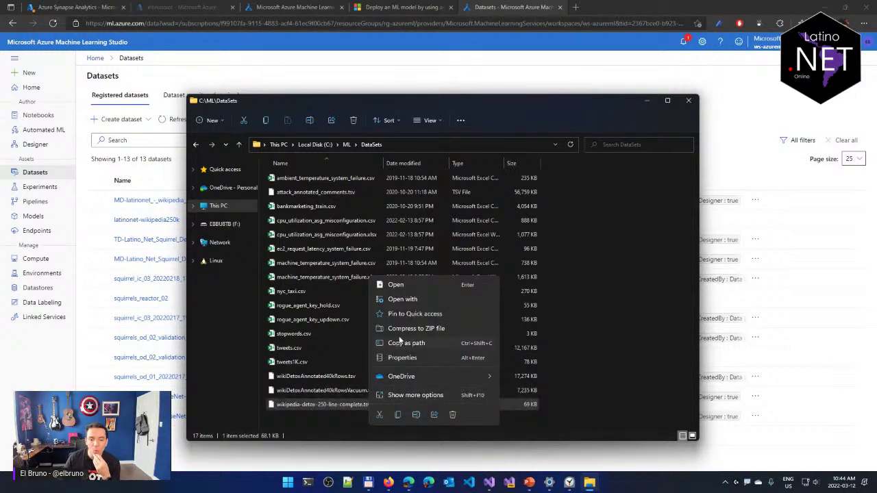
left_click(409, 298)
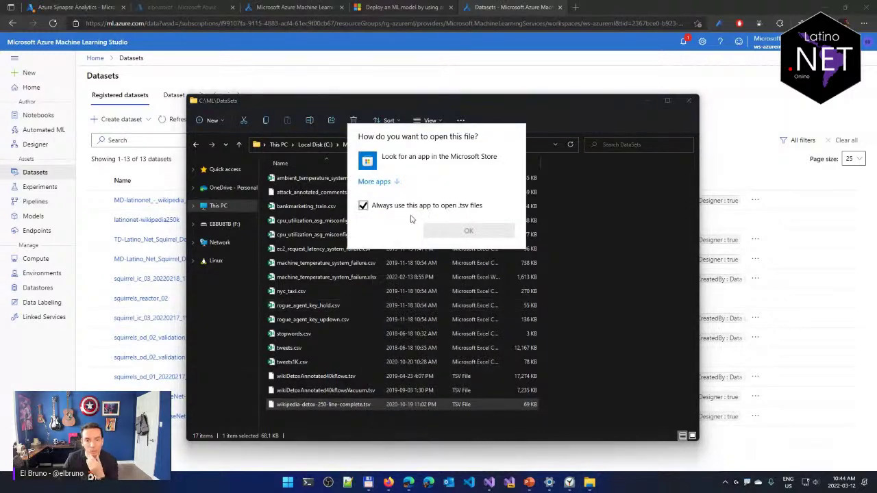
left_click(389, 181)
left_click(418, 290)
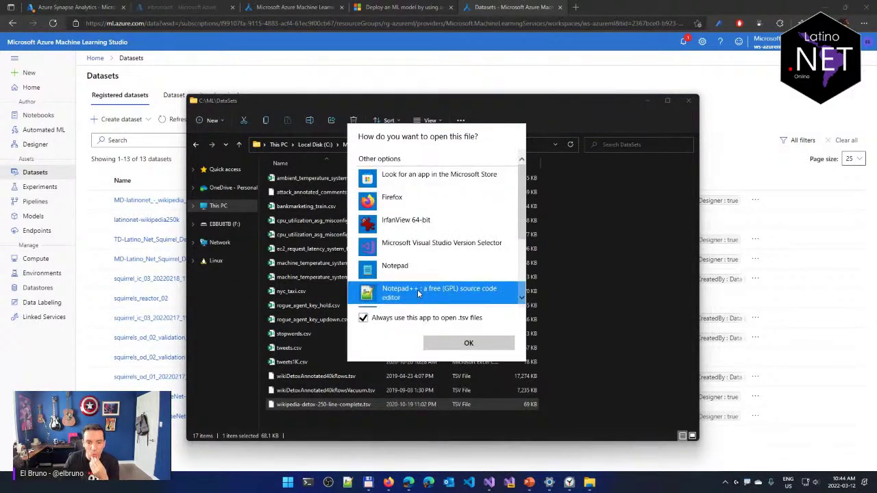
left_click(454, 343)
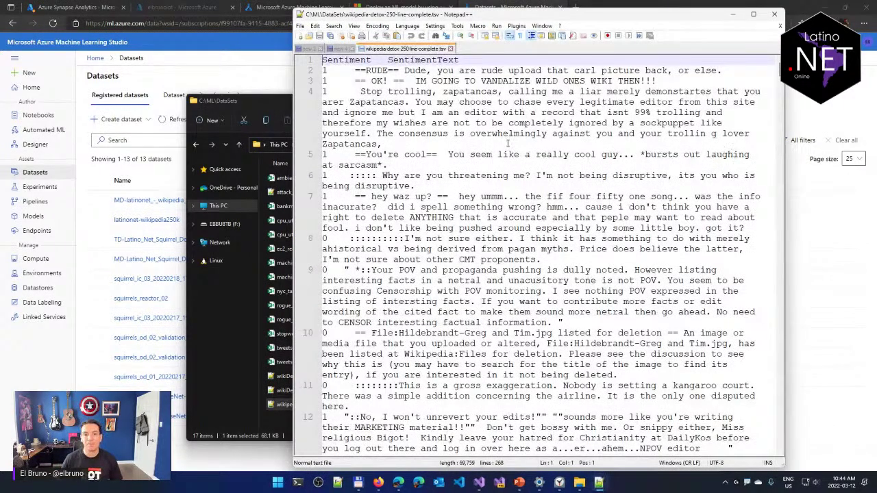
left_click(754, 13)
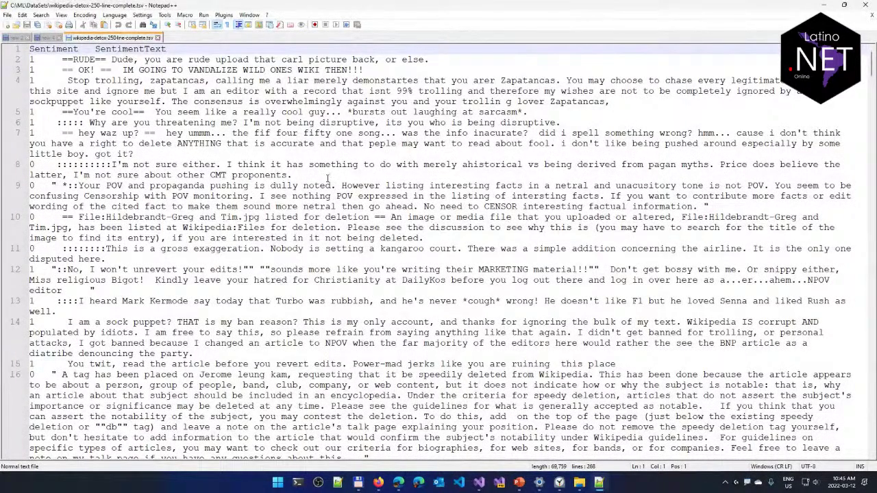
Enlarge the text and examine the Sentiment column header and the 0 labels in the comment rows
scroll(327, 179, "up", 6)
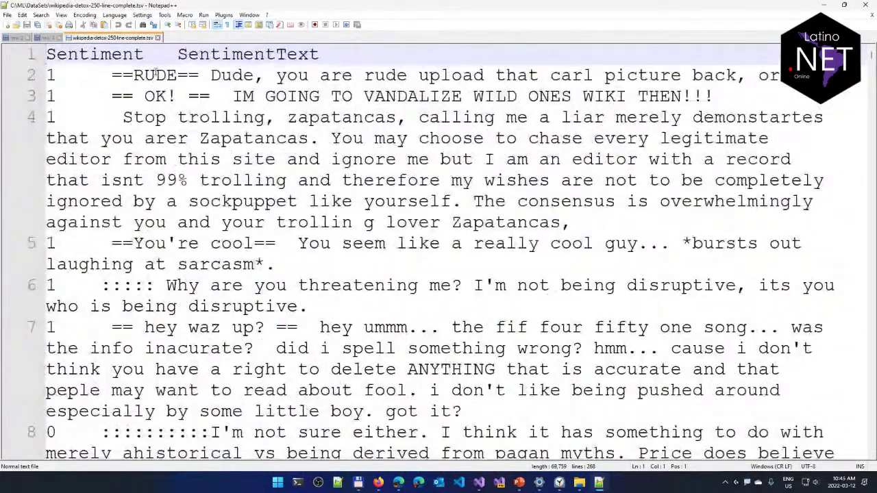
double_click(116, 59)
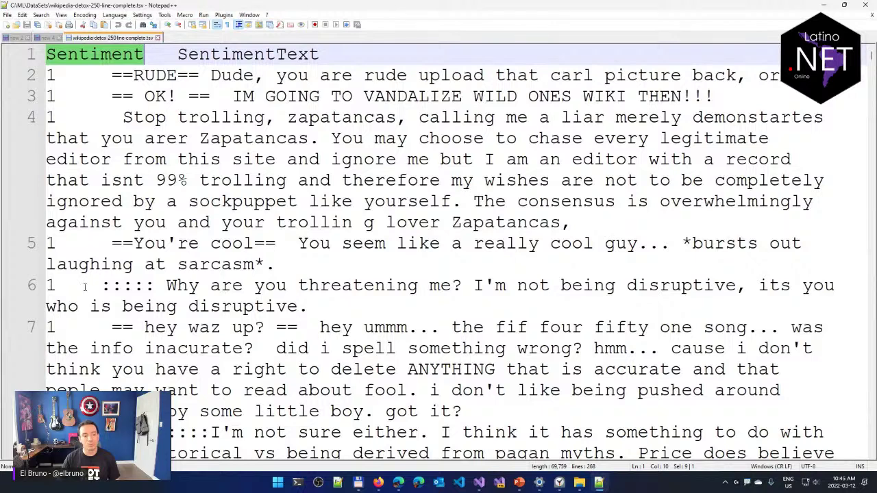
scroll(85, 288, "down", 3)
double_click(52, 306)
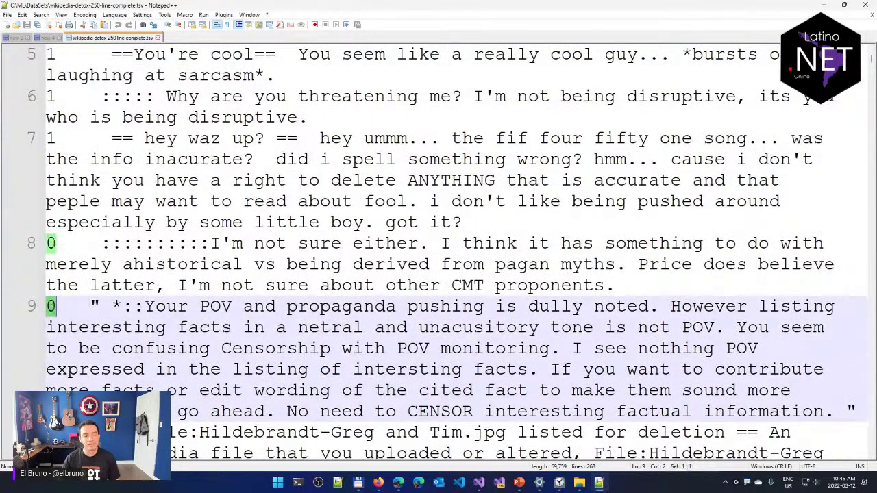
Examine the SentimentText column header and the last comment rows of the 250-line detox file
scroll(66, 137, "up", 3)
double_click(235, 55)
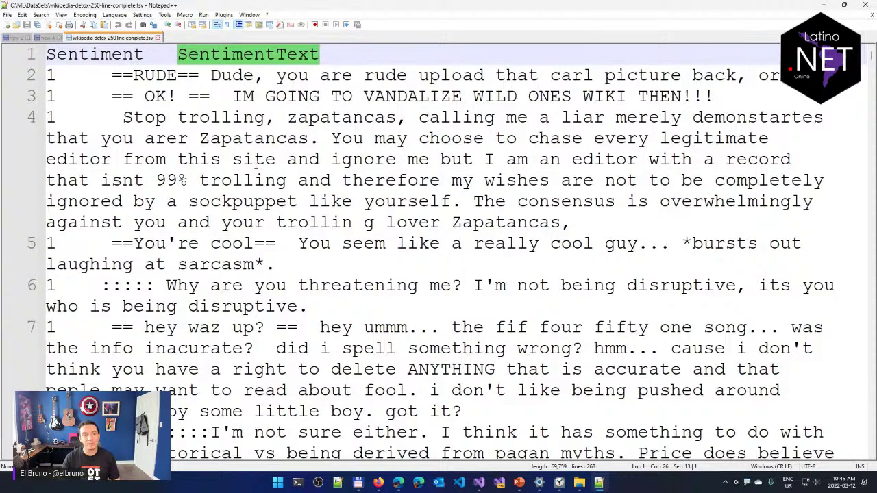
left_click(220, 159)
key("ctrl+End")
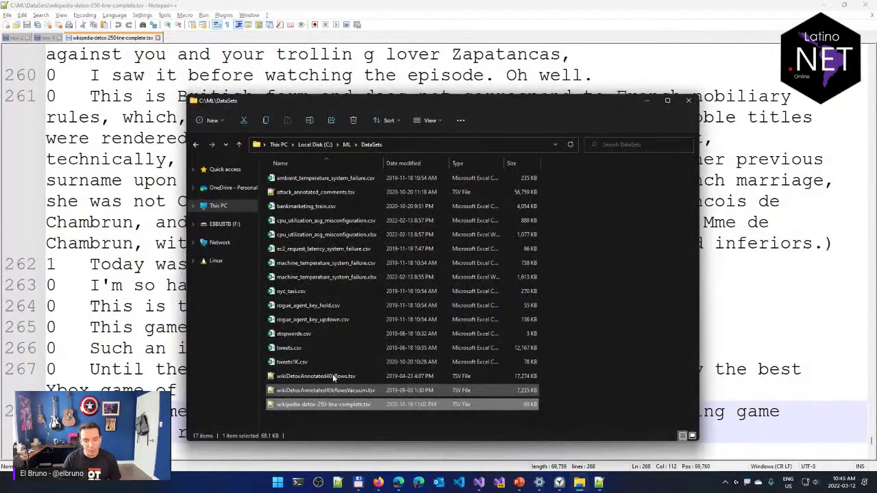
Open wikiDetoxAnnotated40kRows.tsv from the C:\ML\DataSets folder in Notepad++
left_click(333, 374)
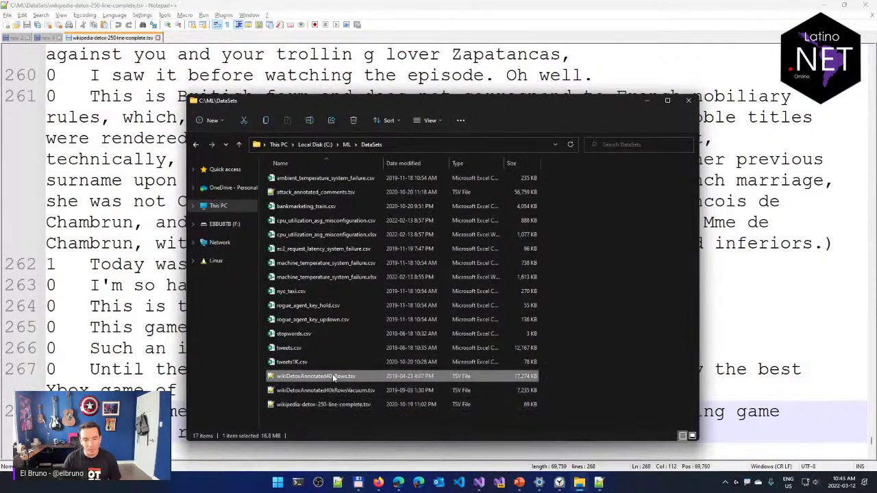
right_click(332, 374)
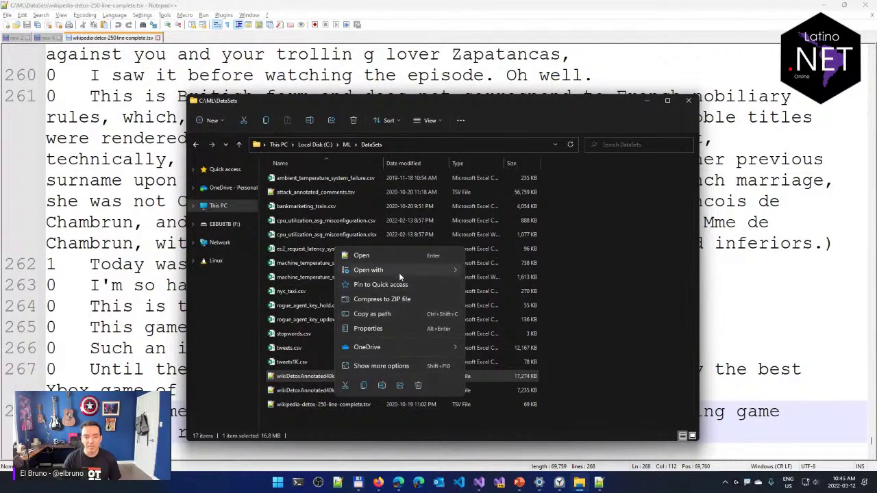
mouse_move(398, 271)
left_click(502, 273)
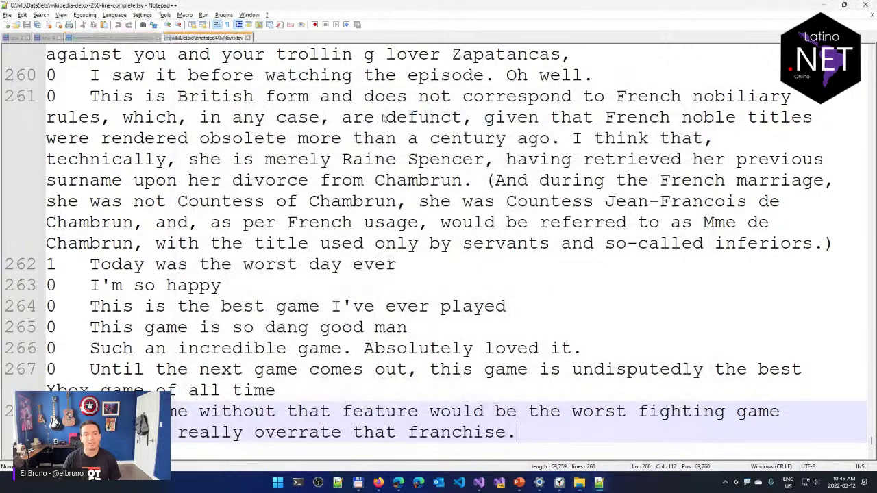
Examine the file's last row and its column headers Label, rev_id, comment, year and logged_in
left_click(78, 54)
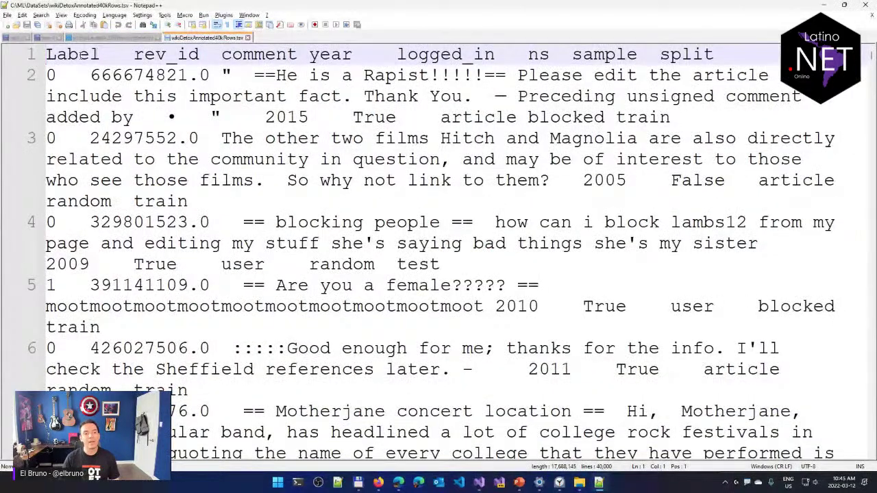
double_click(78, 55)
key("ctrl+End")
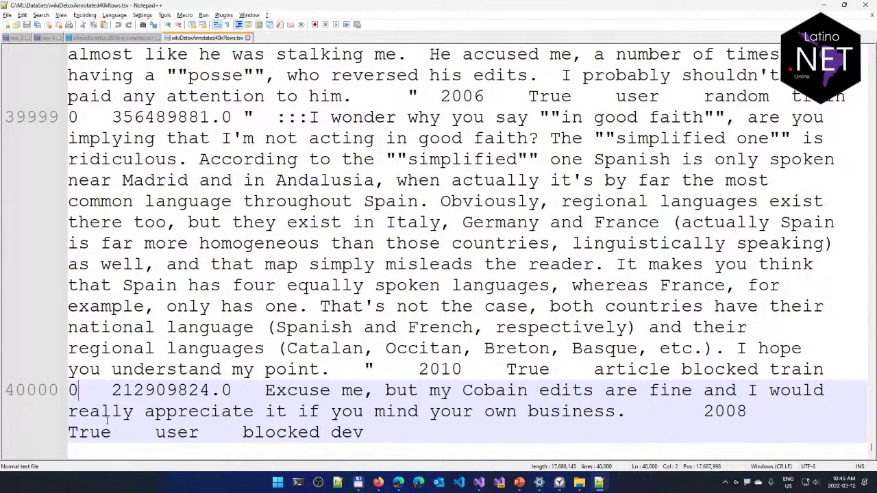
key("ctrl+Home")
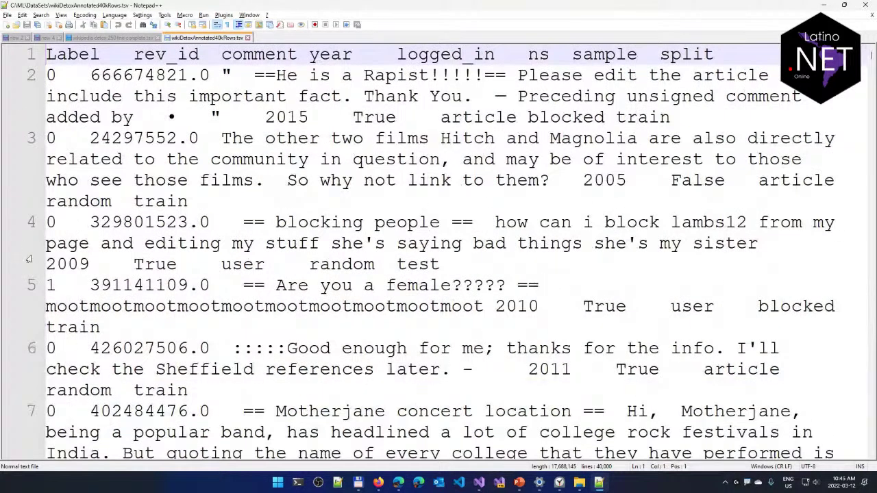
double_click(69, 54)
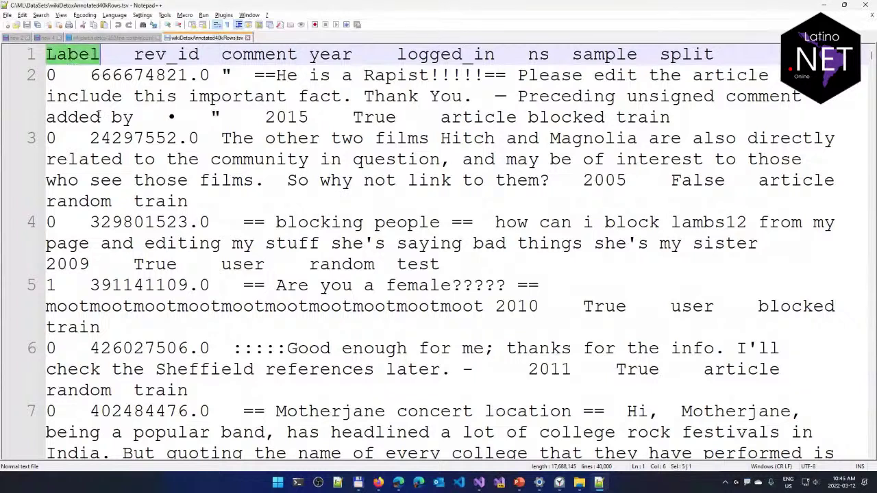
double_click(166, 56)
double_click(266, 56)
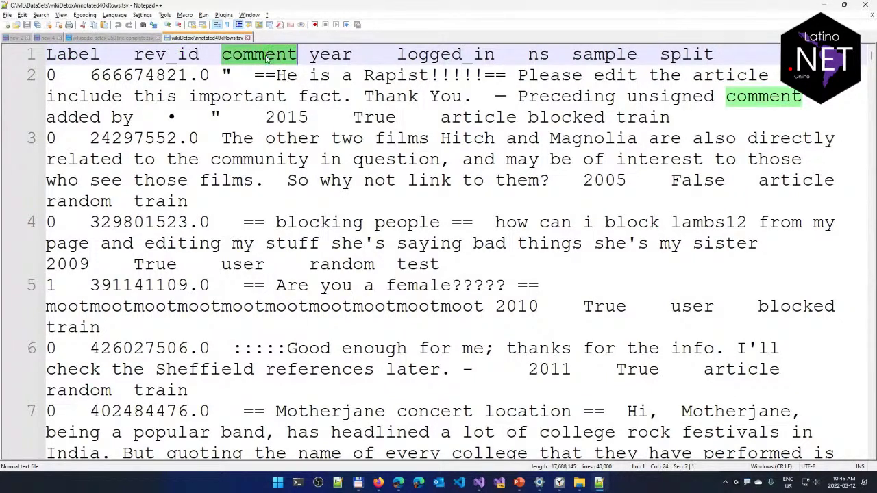
double_click(331, 56)
double_click(438, 56)
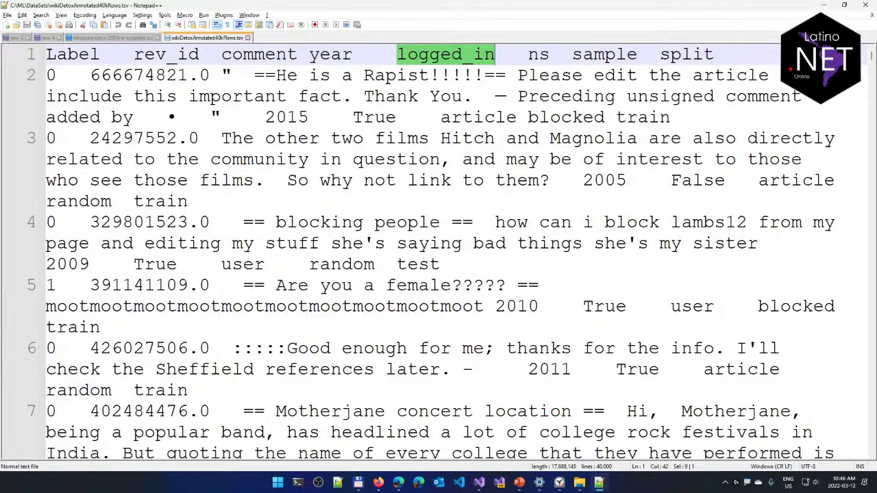
Return to the Datasets page in Azure Machine Learning Studio and review the source options for creating a dataset
left_click(825, 6)
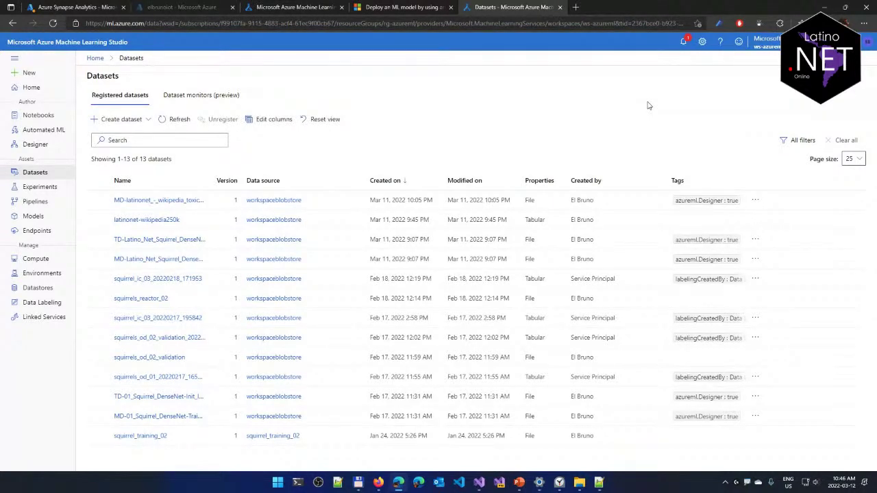
left_click(147, 120)
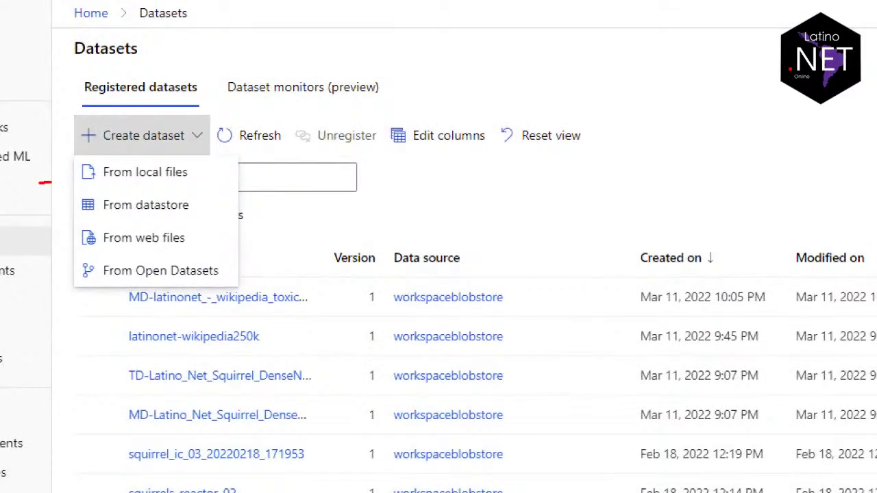
left_click_drag(40, 183, 68, 177)
mouse_move(41, 229)
left_mouse_down()
mouse_move(63, 215)
mouse_move(71, 236)
left_mouse_up()
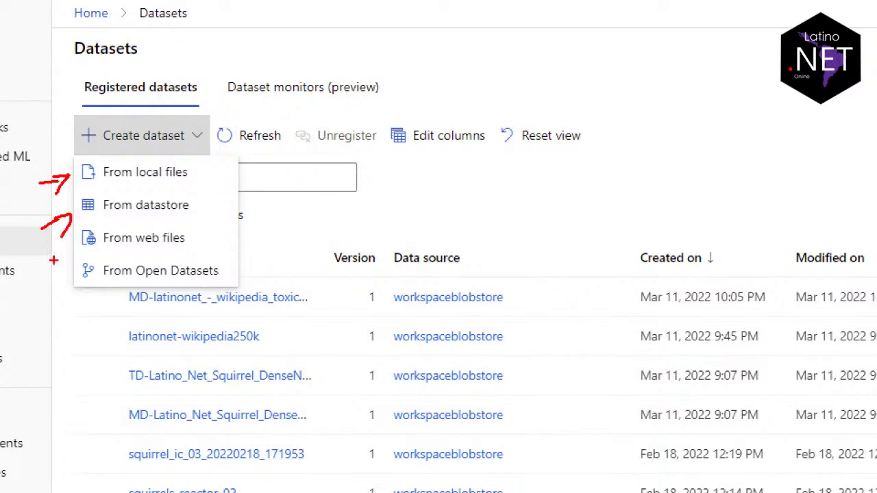
left_click_drag(53, 264, 78, 252)
mouse_move(40, 301)
left_mouse_down()
mouse_move(34, 312)
mouse_move(89, 272)
left_mouse_up()
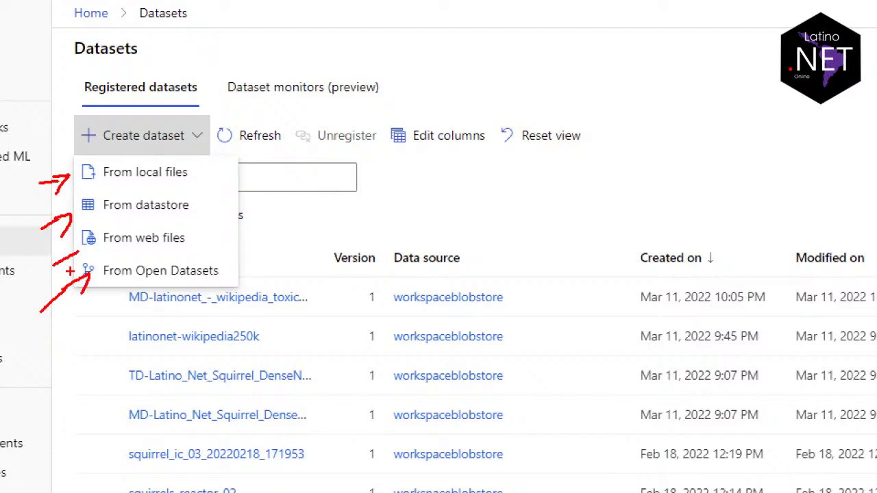
Start creating a dataset from Open Datasets and look over the Diabetes, US Population by ZIP Code and NYC taxi samples
left_click(161, 270)
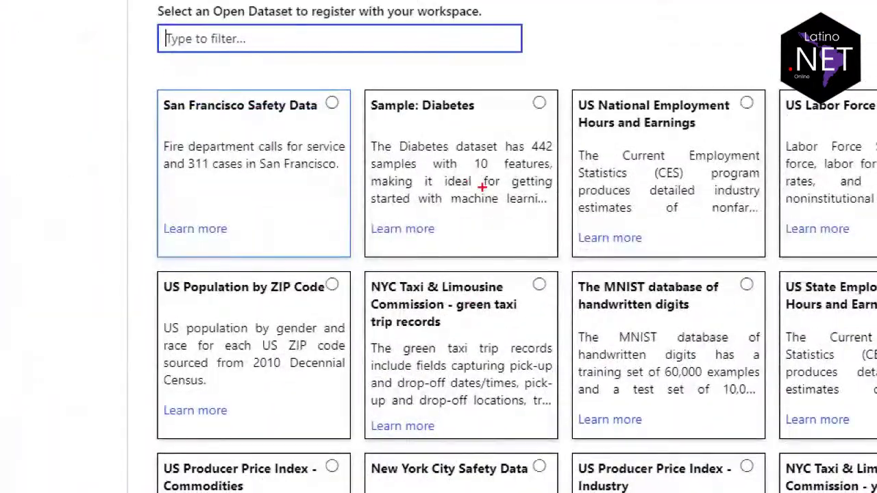
mouse_move(436, 184)
left_mouse_down()
mouse_move(449, 145)
mouse_move(458, 167)
left_mouse_up()
mouse_move(244, 365)
left_mouse_down()
mouse_move(249, 347)
mouse_move(268, 364)
left_mouse_up()
left_click_drag(166, 305, 329, 307)
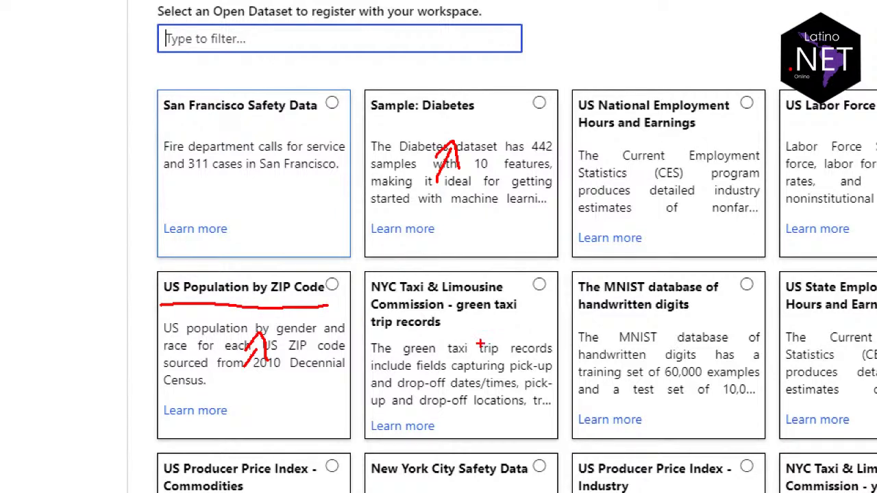
mouse_move(454, 402)
left_mouse_down()
mouse_move(447, 362)
mouse_move(469, 366)
mouse_move(439, 374)
left_mouse_up()
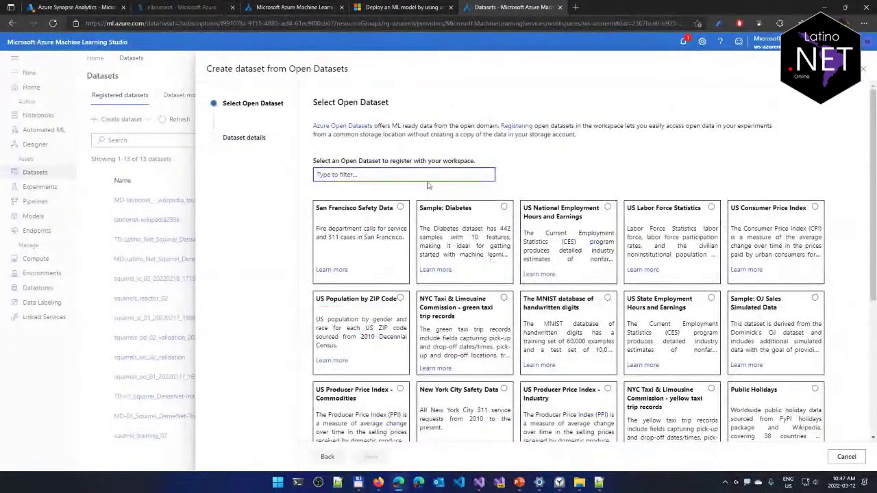
Search the open datasets for "wikipedia" and "comm", look through the unfiltered catalogue, and cancel the dataset creation
type("wikipe")
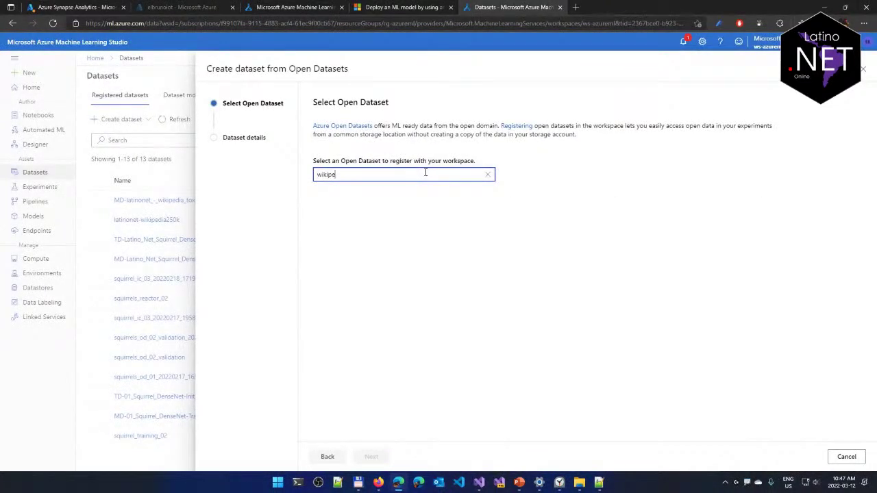
type("dia")
key("ctrl+a")
type("comm")
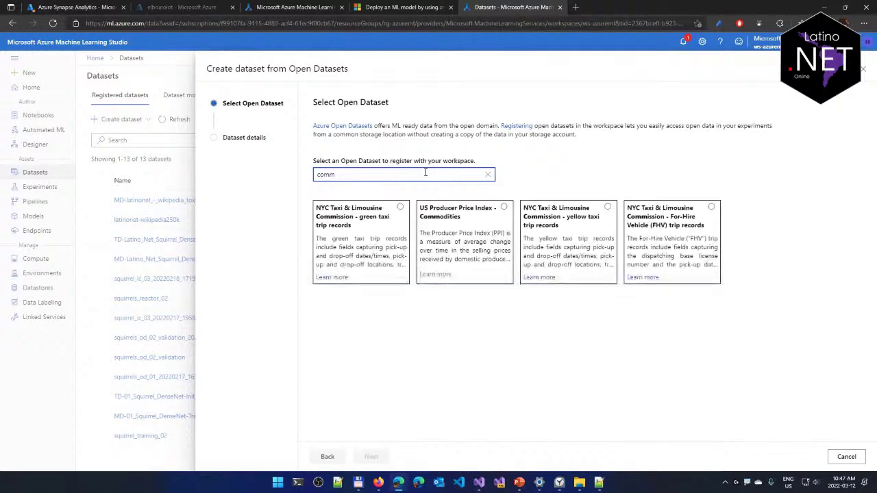
key("BackSpace")
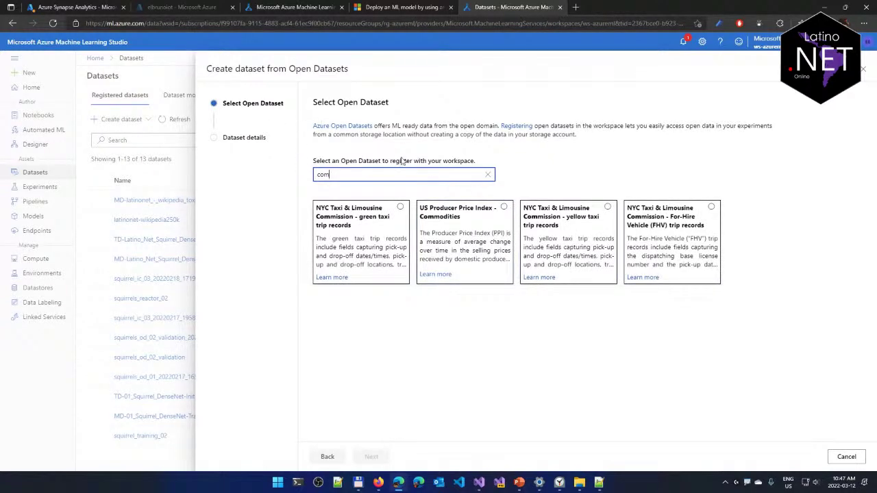
left_click(488, 175)
scroll(528, 269, "down", 5)
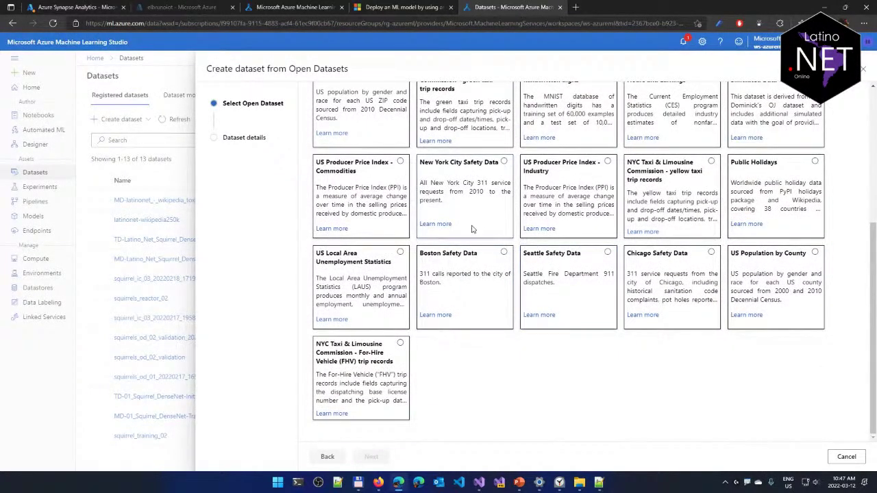
left_click(846, 457)
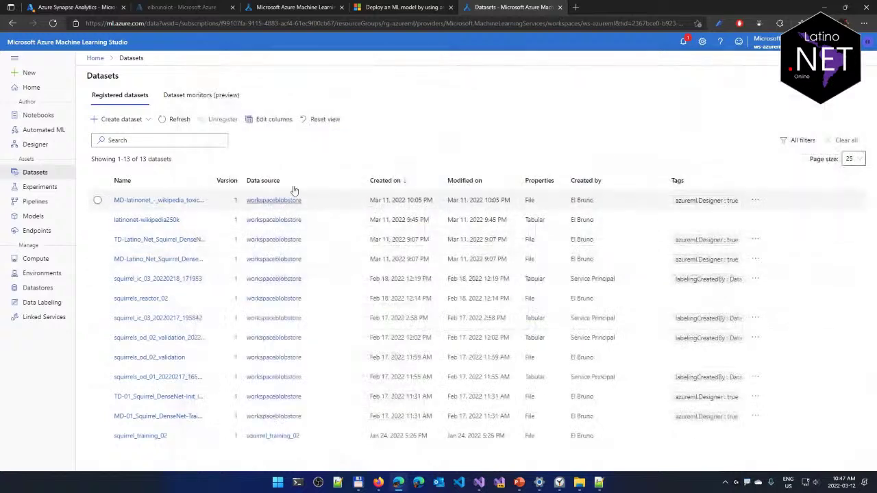
Start a tabular dataset from local files, name it latinonet-wikipediadeox40k, and continue to the datastore and file selection
left_click(146, 120)
left_click(135, 143)
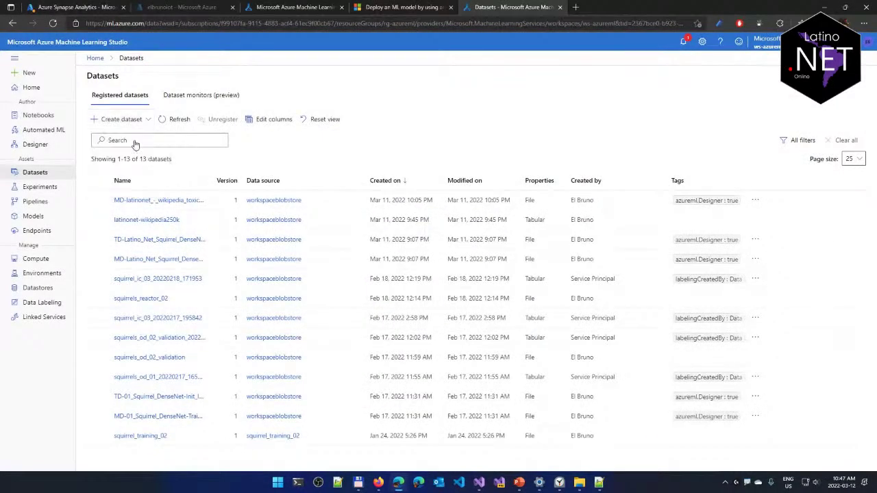
left_click(374, 137)
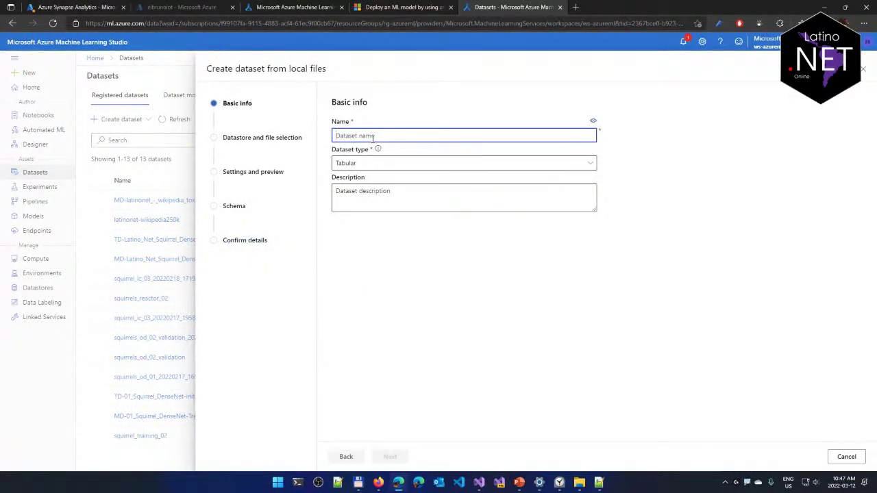
type("latinonet")
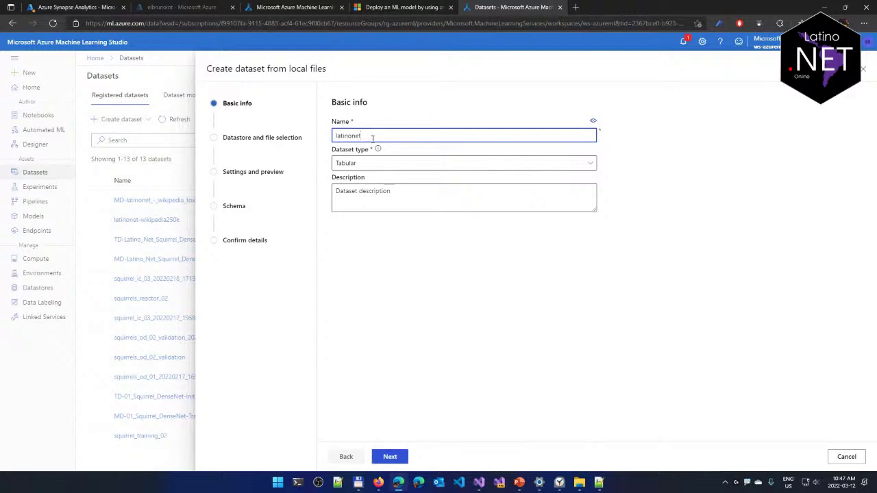
type("-wikipedia")
key("alt+Tab")
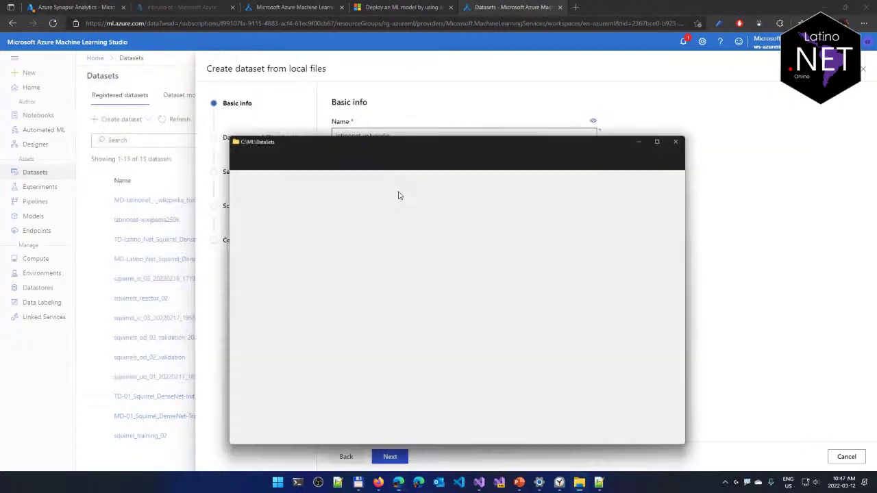
key("alt+Tab")
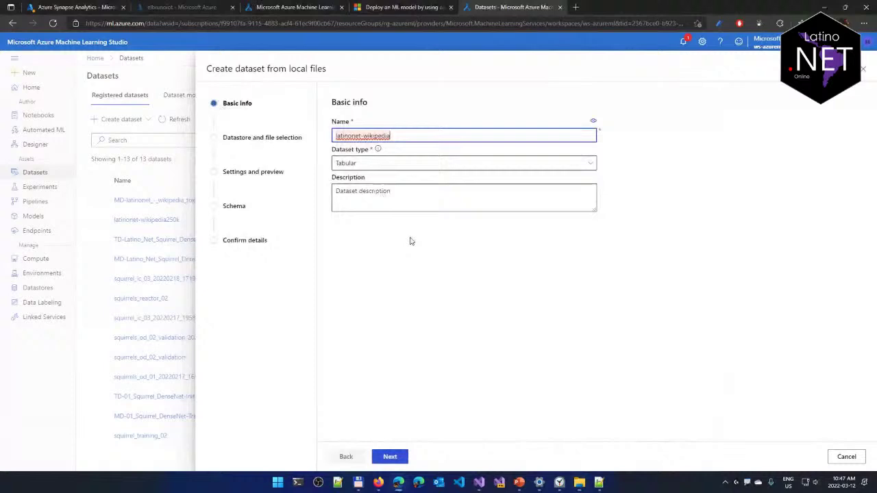
left_click(415, 136)
type("deox40k")
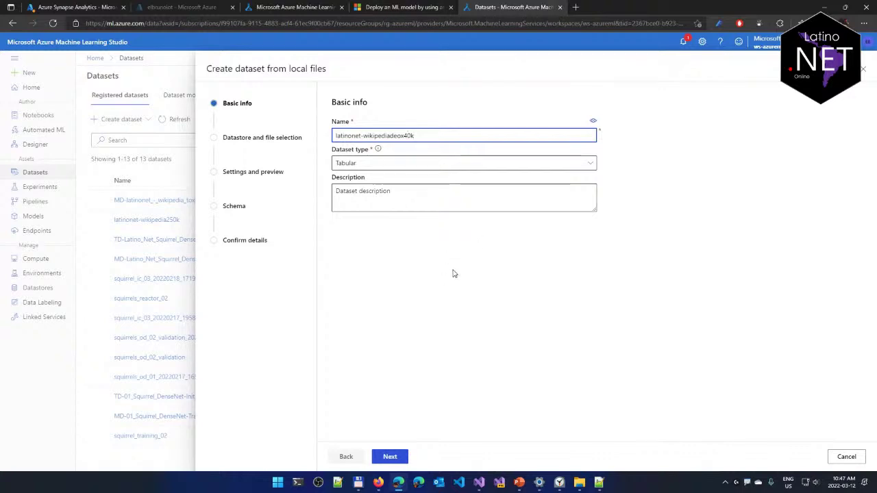
left_click(390, 457)
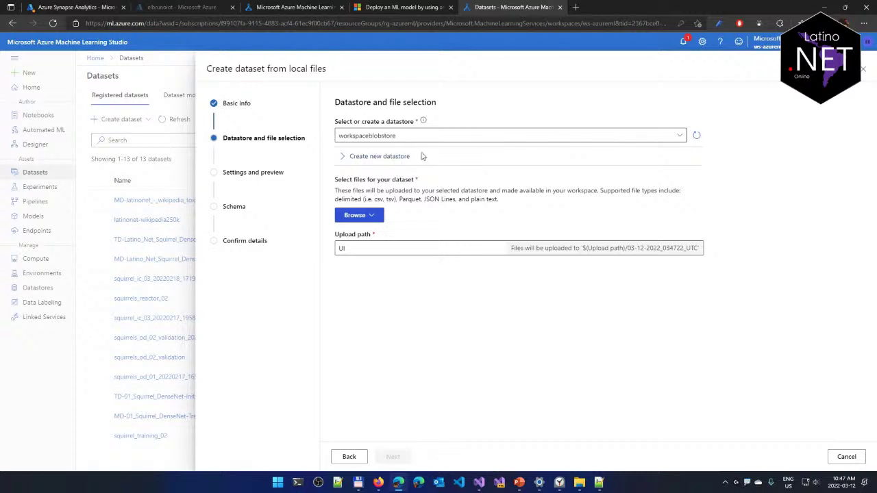
Choose the workspaceblobstore datastore, upload wikiDetoxAnnotated40kRows.tsv to it, and continue to the settings and preview
left_click(680, 136)
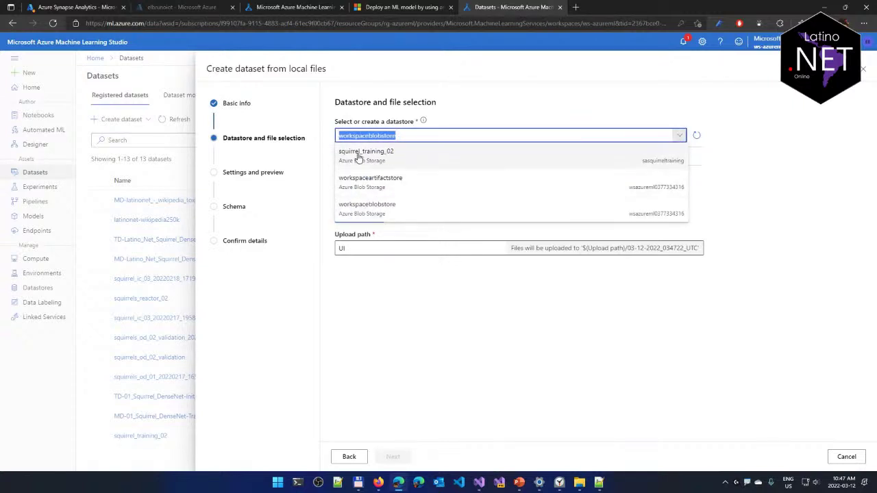
left_click(397, 206)
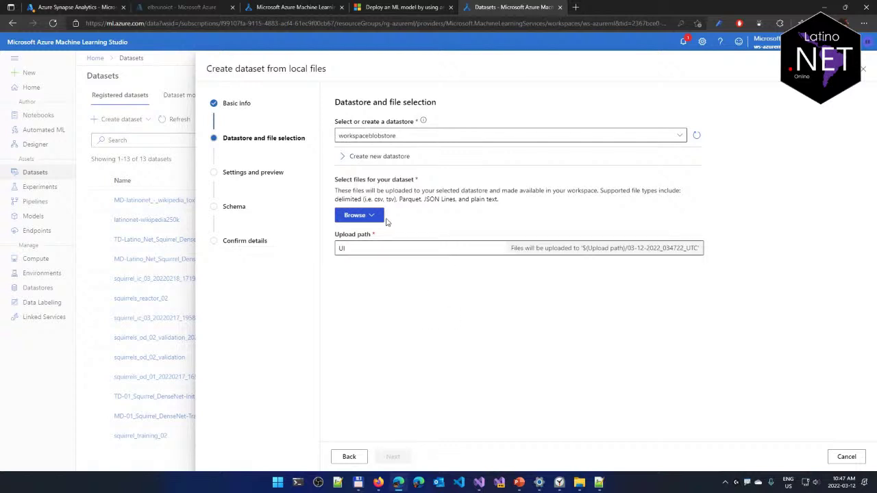
left_click(375, 217)
left_click(377, 233)
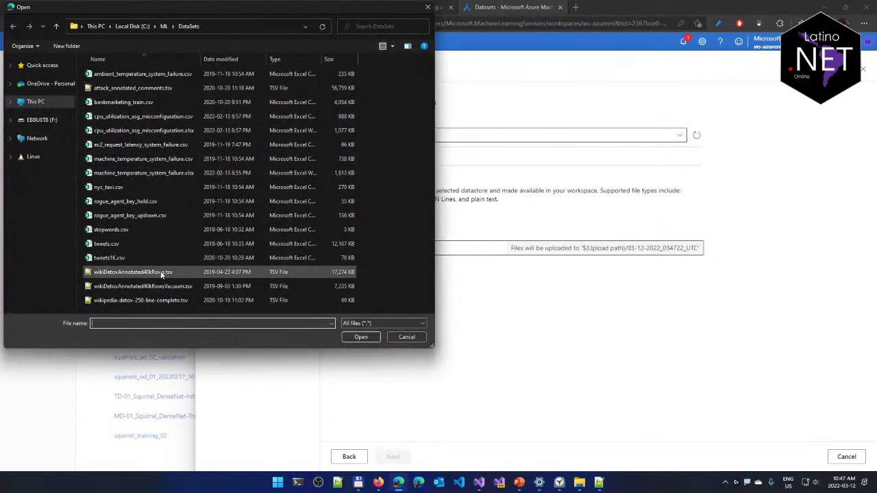
double_click(151, 272)
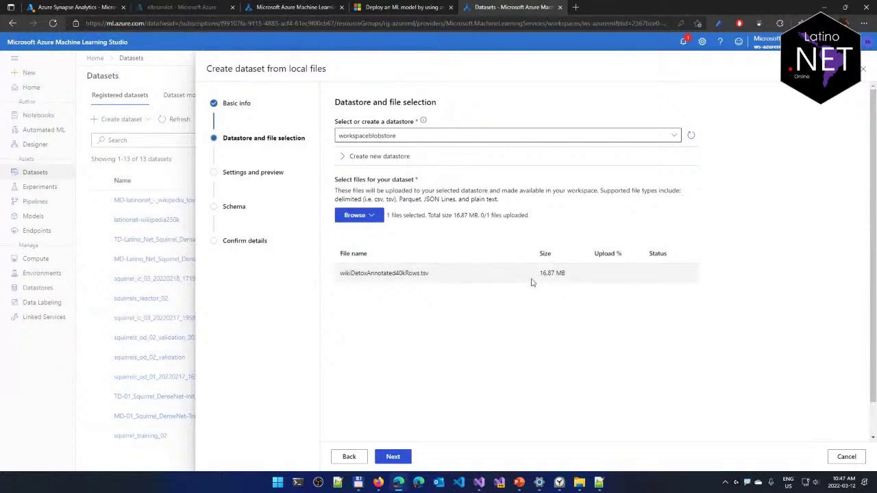
left_click(393, 457)
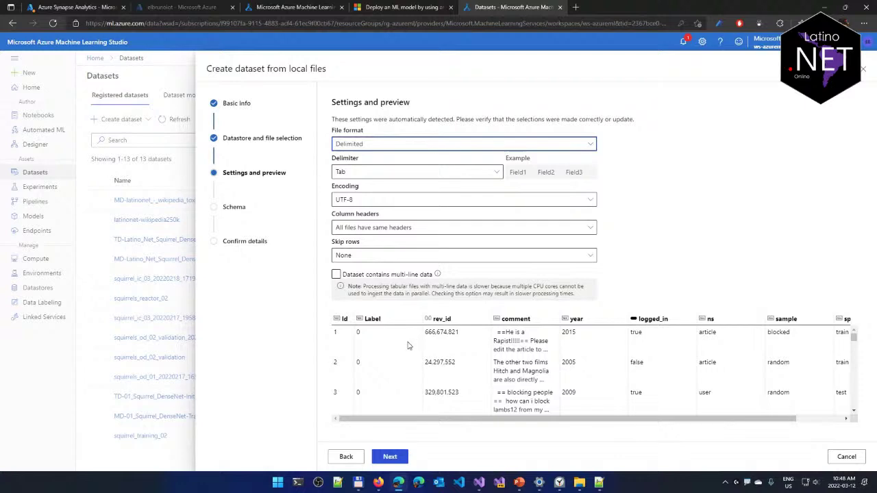
Examine the previewed columns of the uploaded file, from Id, Label and comment through to split
left_click_drag(436, 420, 381, 377)
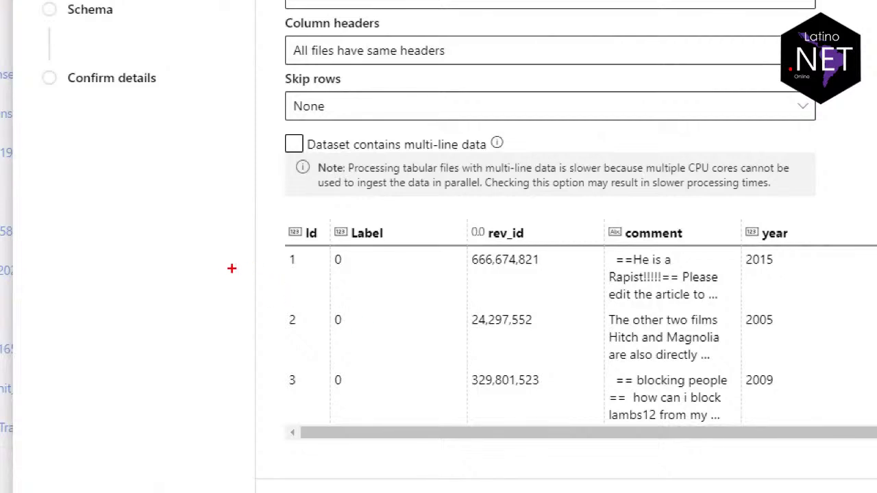
mouse_move(268, 268)
left_mouse_down()
mouse_move(308, 270)
mouse_move(330, 231)
mouse_move(285, 204)
mouse_move(278, 268)
left_mouse_up()
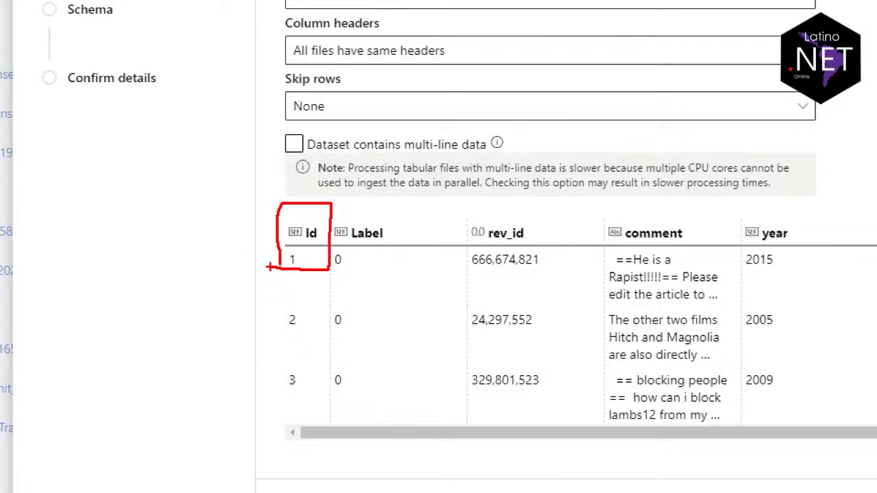
mouse_move(390, 184)
left_mouse_down()
mouse_move(395, 218)
mouse_move(416, 205)
left_mouse_up()
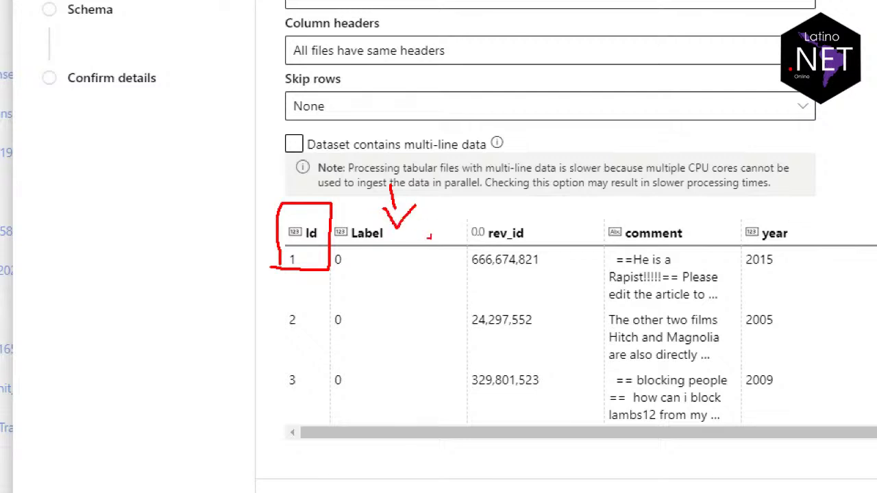
left_click_drag(446, 261, 473, 260)
left_click_drag(584, 261, 612, 261)
left_click_drag(711, 261, 741, 260)
key("Escape")
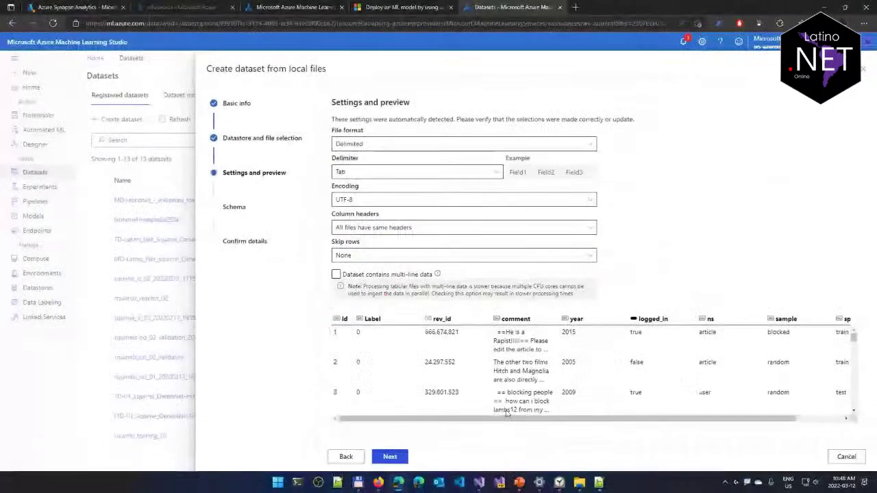
left_click(829, 421)
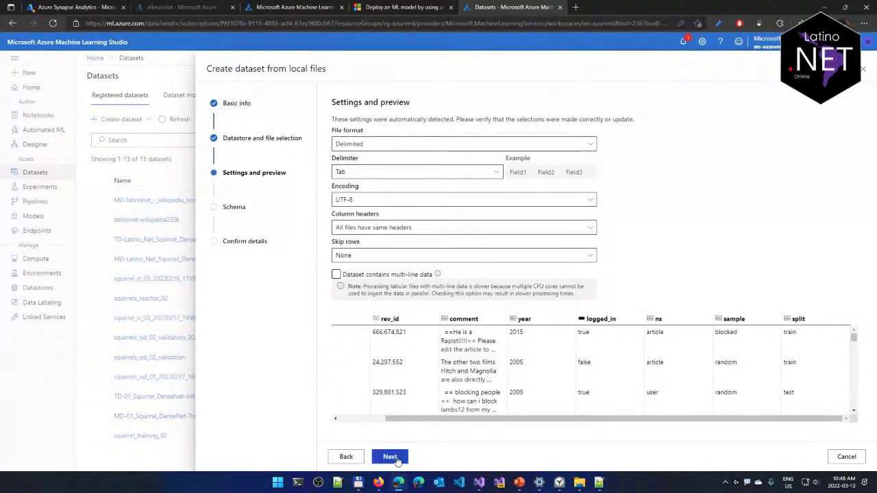
Continue to the schema, exclude the ns, sample and split columns, and proceed to the confirmation details
left_click(395, 459)
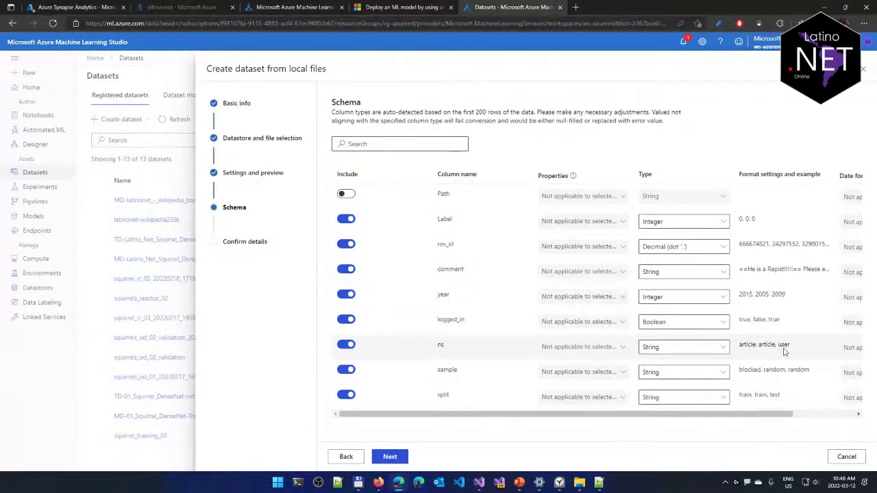
left_click(346, 345)
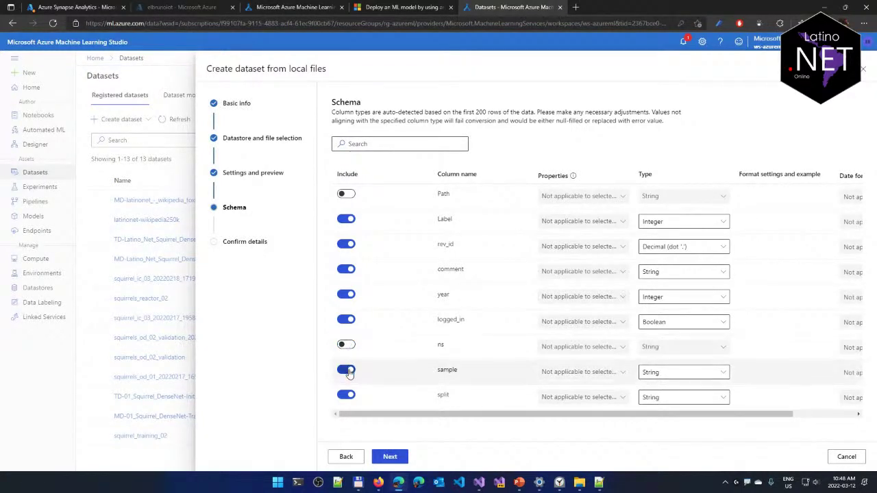
left_click(347, 370)
left_click(347, 395)
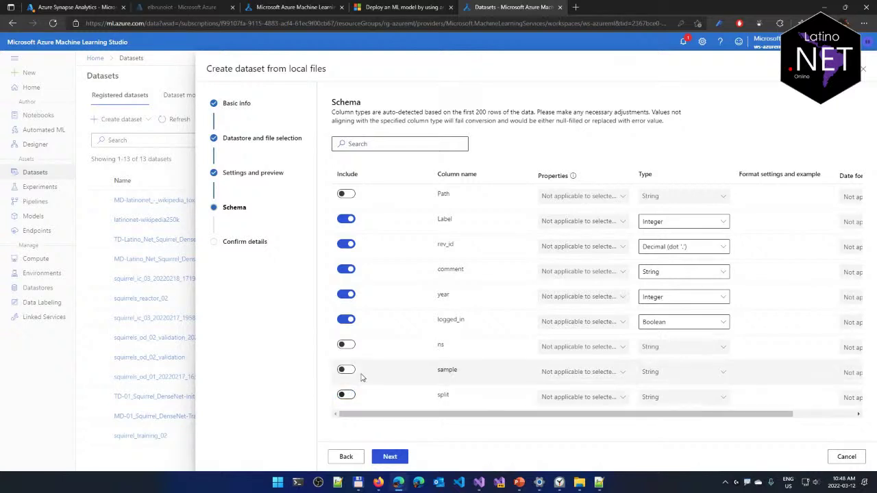
left_click(390, 457)
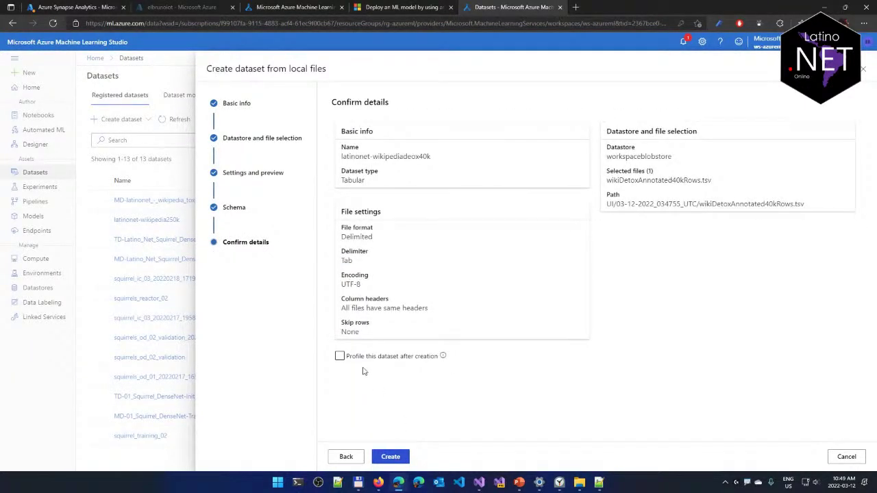
Enable profiling after creation on the cpustdds12v2 compute instance and create the dataset
left_click(340, 356)
scroll(470, 384, "down", 2)
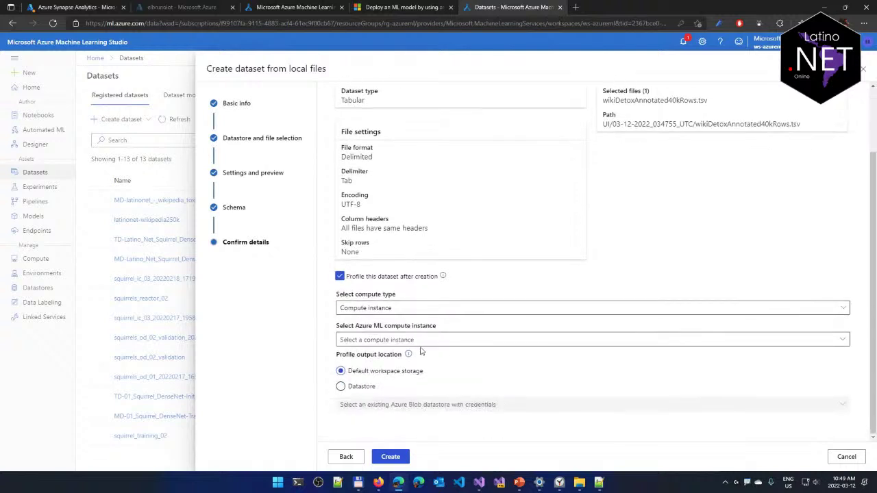
left_click(425, 340)
left_click(370, 367)
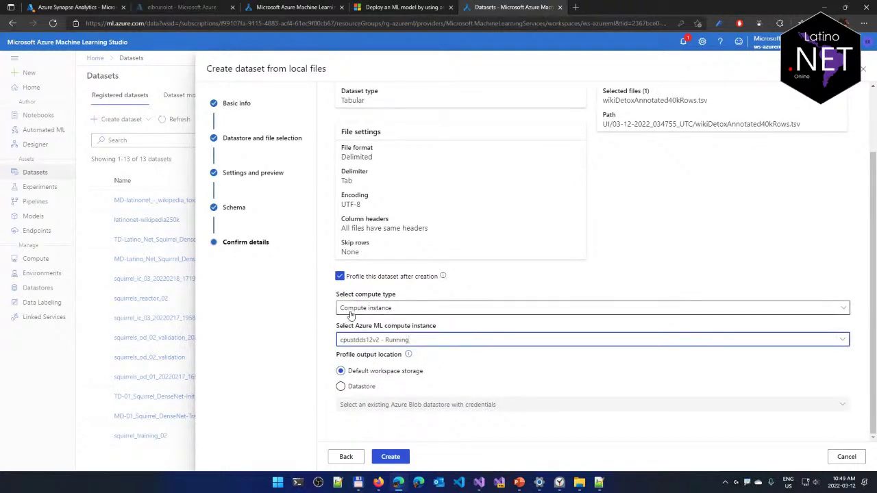
scroll(418, 308, "up", 2)
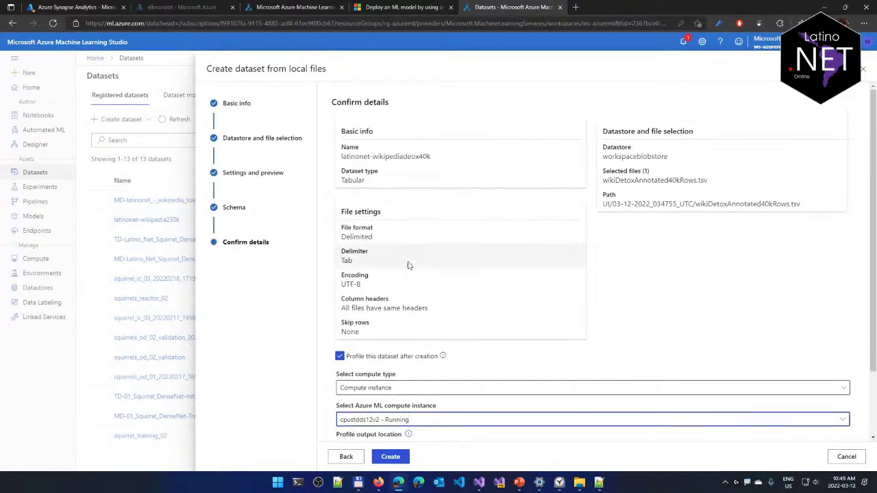
left_click(391, 457)
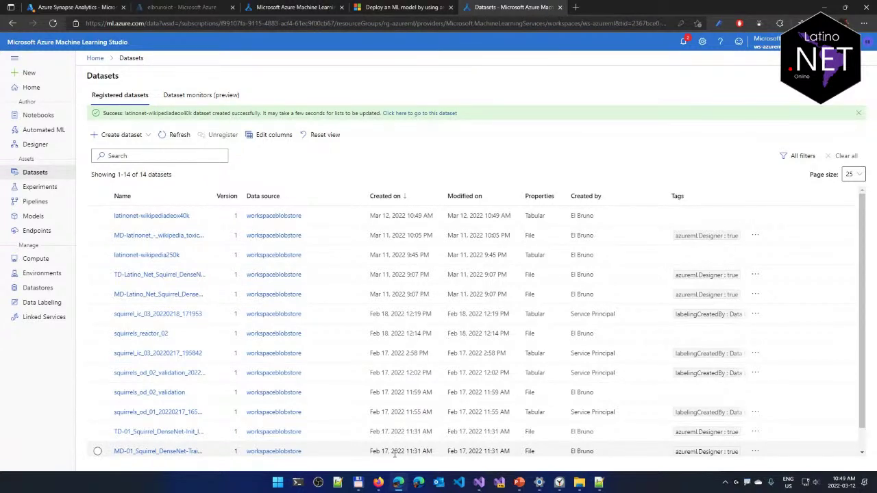
View the details of the newly created latinonet-wikipediadeox40k dataset
left_click(479, 483)
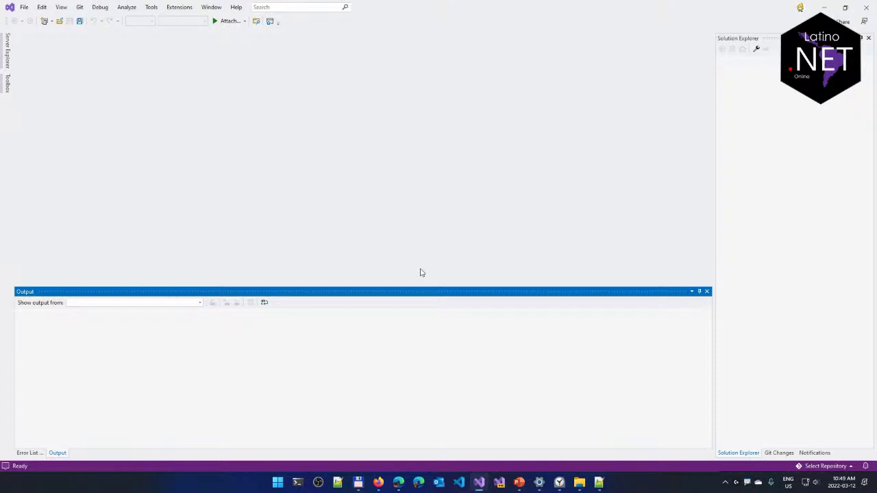
key("alt+Tab")
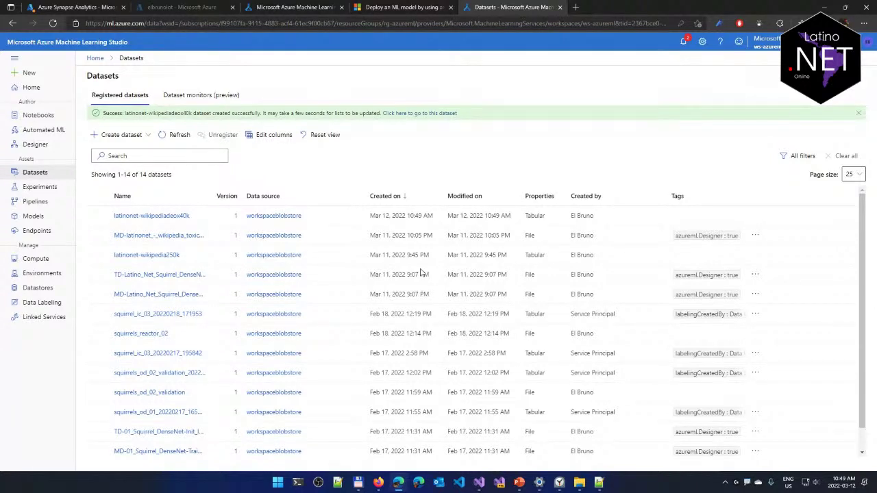
left_click(151, 217)
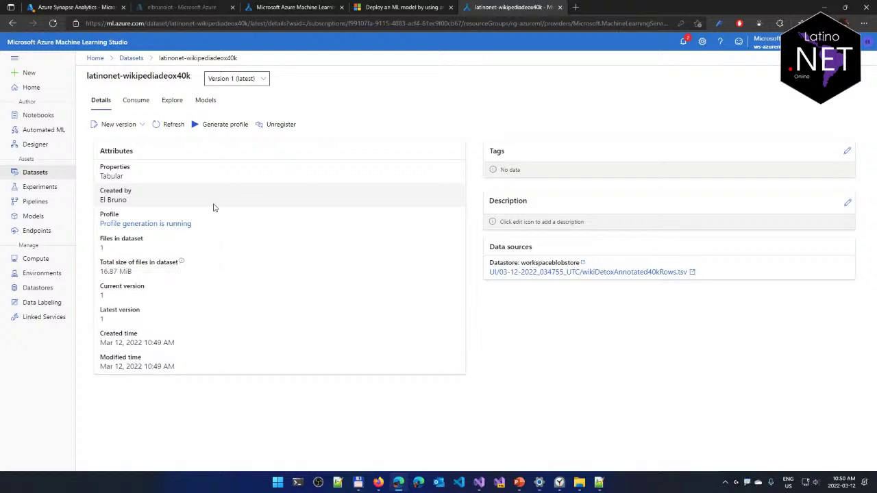
Show all Designer sample pipelines and create a draft from Binary Classification using Vowpal Wabbit Model - Adult Income Prediction
left_click(37, 145)
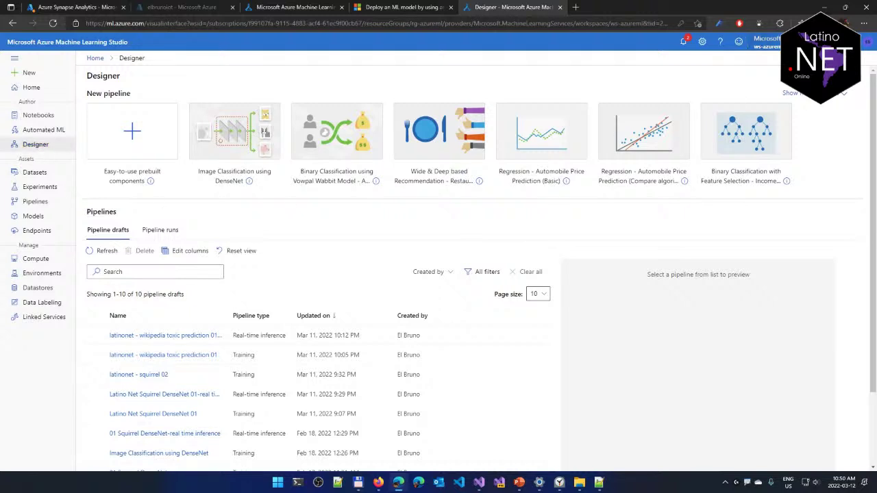
left_click(793, 92)
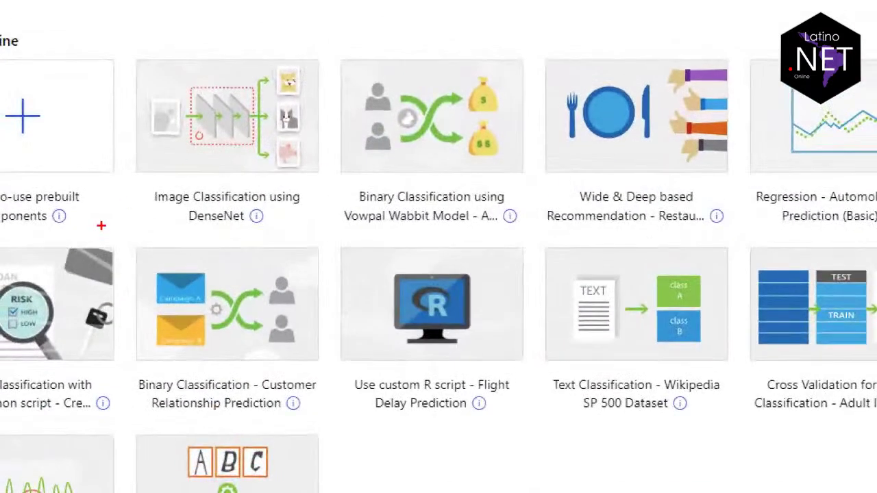
left_click_drag(170, 187, 193, 166)
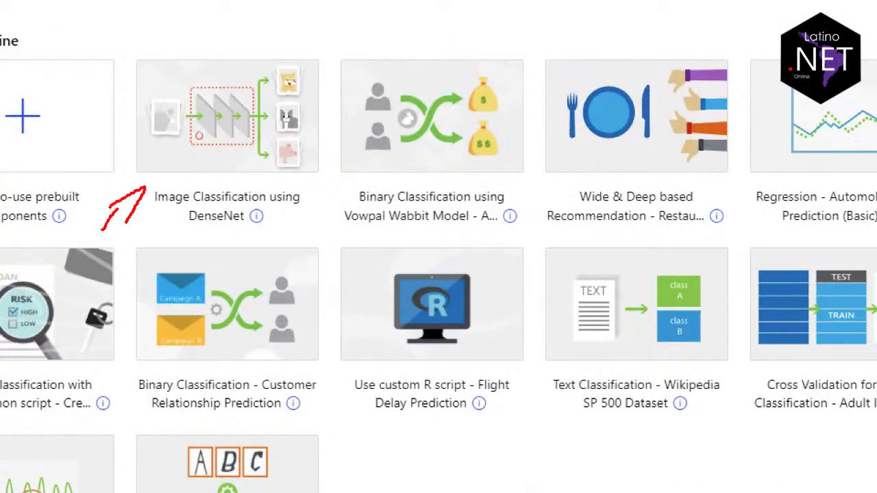
mouse_move(343, 272)
left_mouse_down()
mouse_move(366, 238)
mouse_move(374, 258)
mouse_move(340, 246)
left_mouse_up()
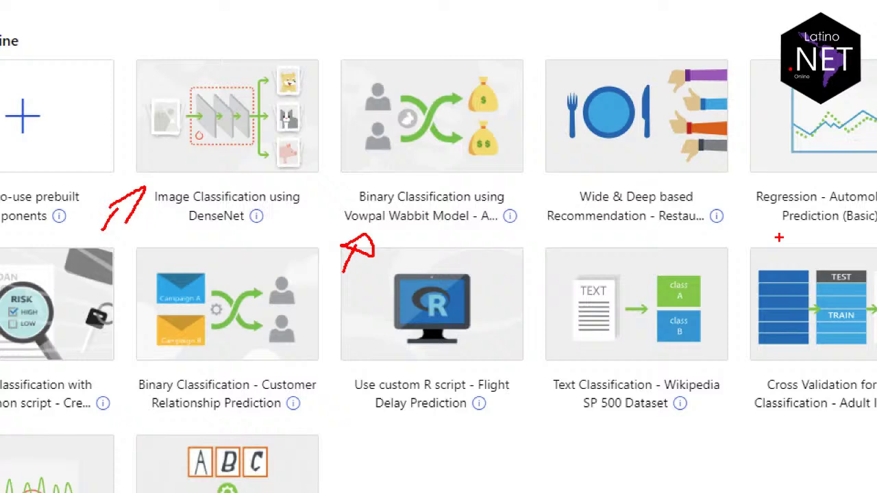
key("Escape")
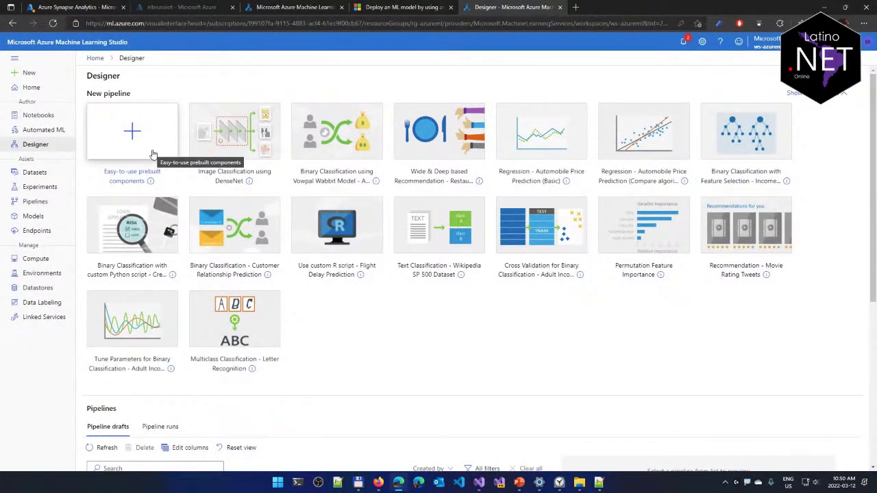
left_click(302, 158)
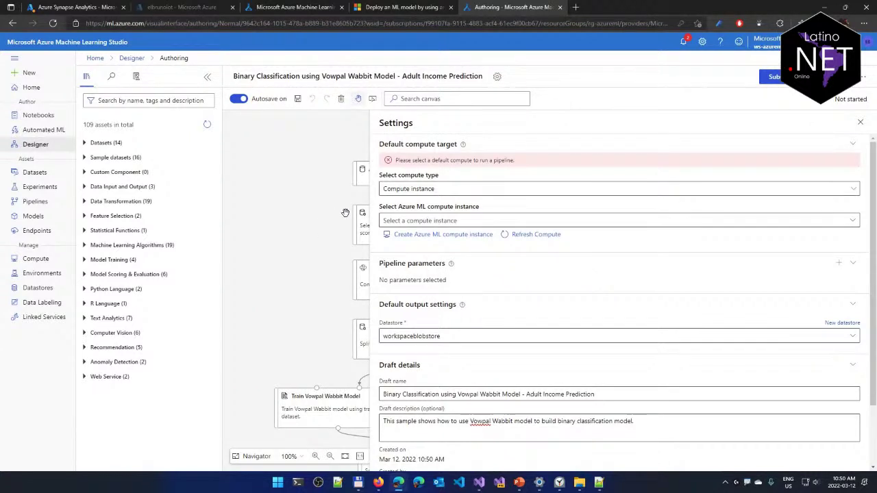
Check the compute instances available in the pipeline settings, and close the settings without choosing one
left_click(424, 220)
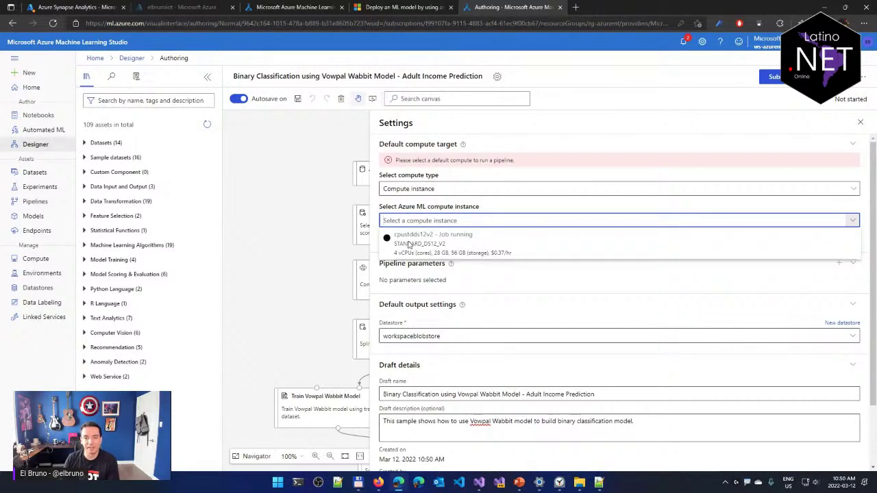
left_click(305, 254)
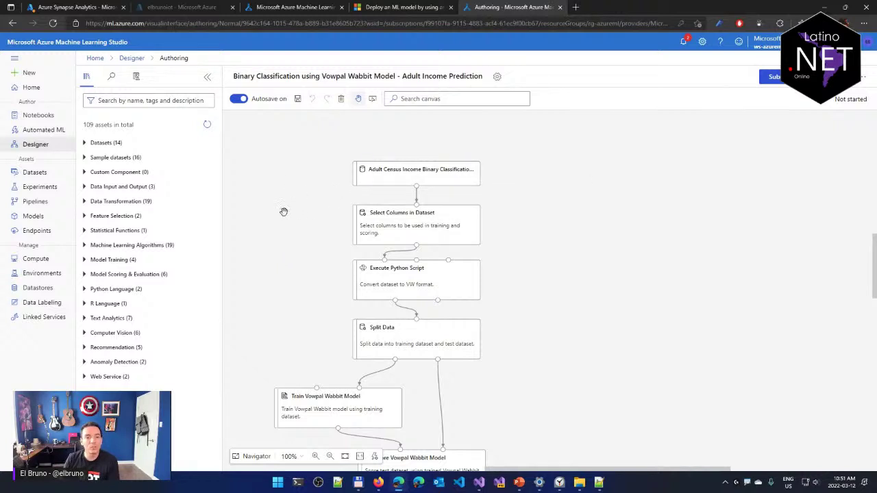
left_click_drag(284, 212, 276, 194)
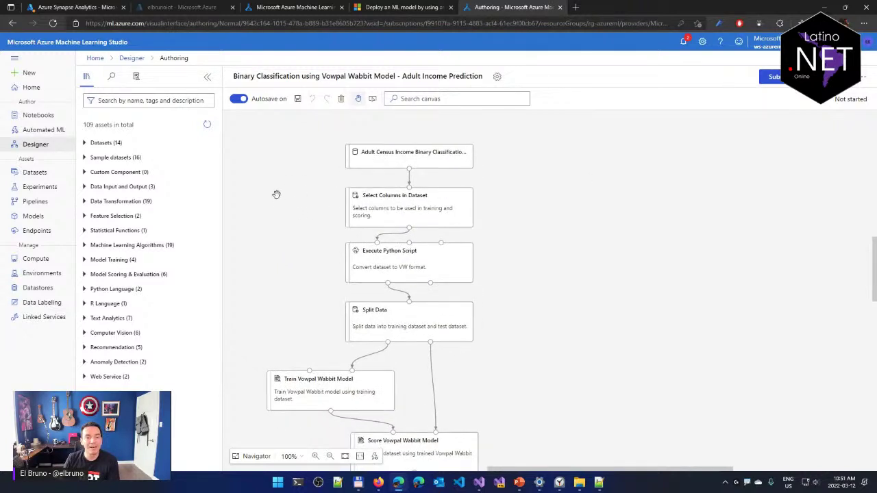
Preview the data of the Adult Census Income Binary Classification dataset at the start of the pipeline
left_click(366, 165)
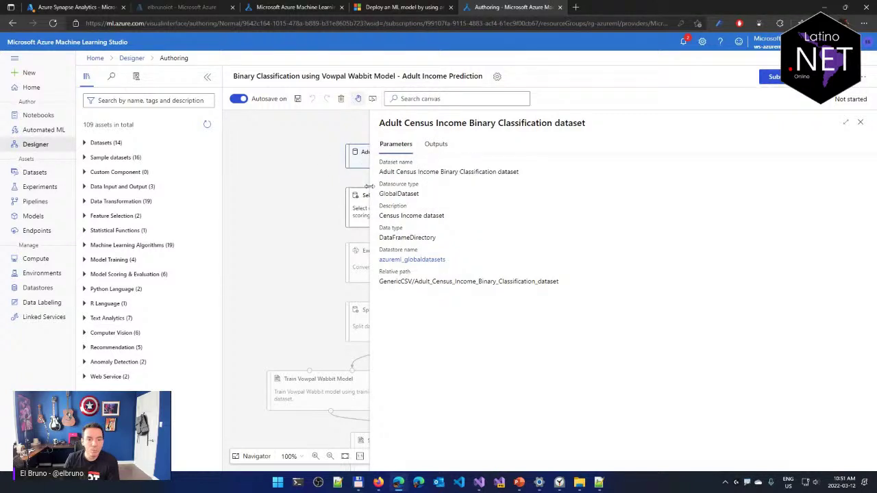
left_click_drag(369, 187, 547, 188)
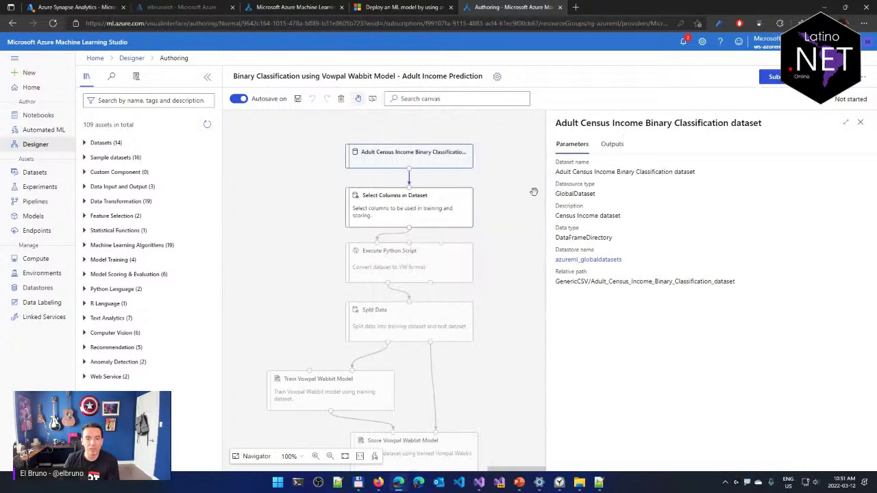
right_click(388, 162)
left_click(414, 202)
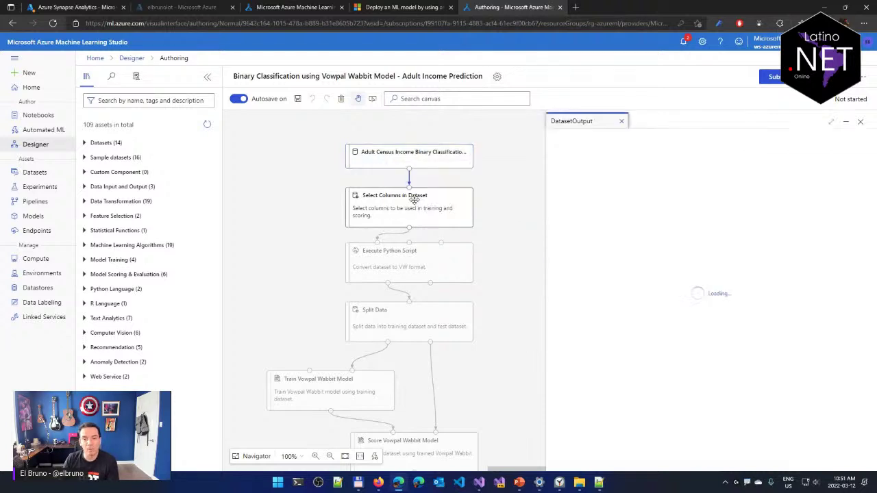
left_click_drag(544, 207, 379, 195)
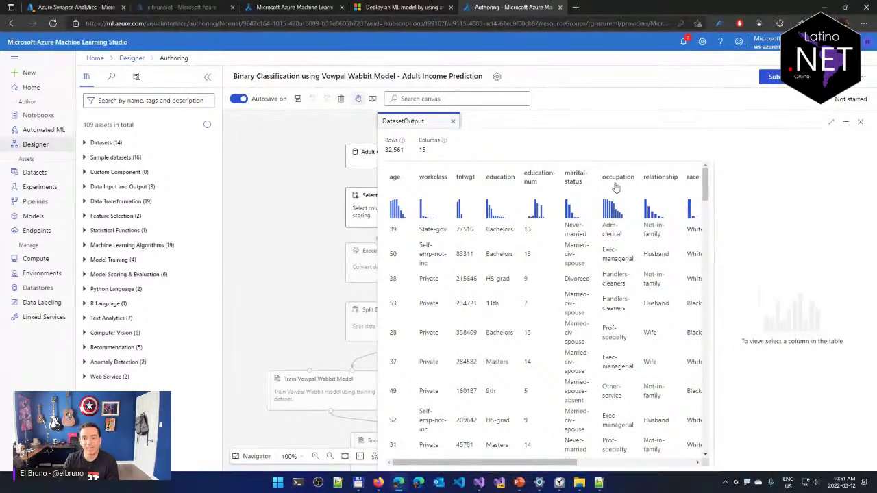
left_click(861, 121)
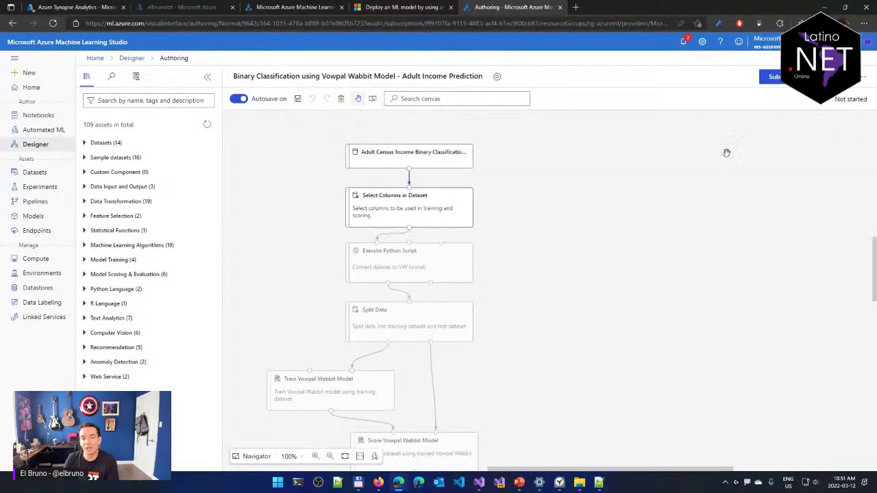
Review the columns chosen in Select Columns in Dataset and the code of the first Execute Python Script component
left_click_drag(564, 254, 561, 211)
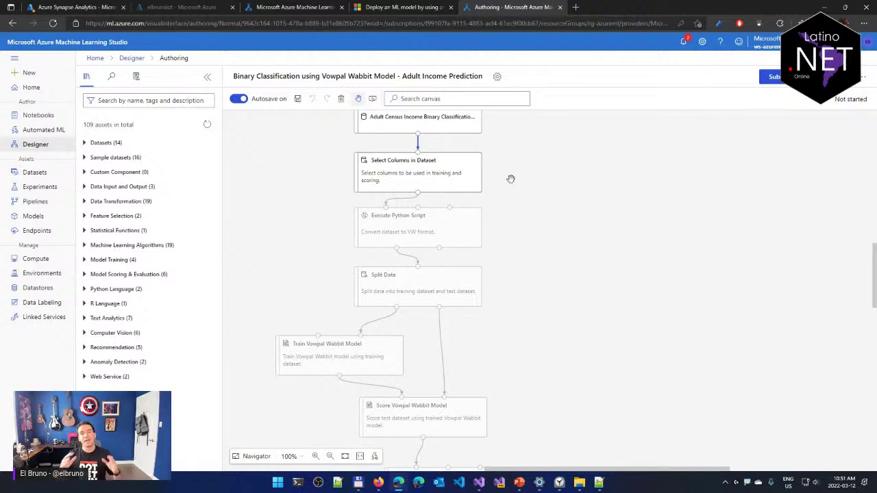
left_click(468, 181)
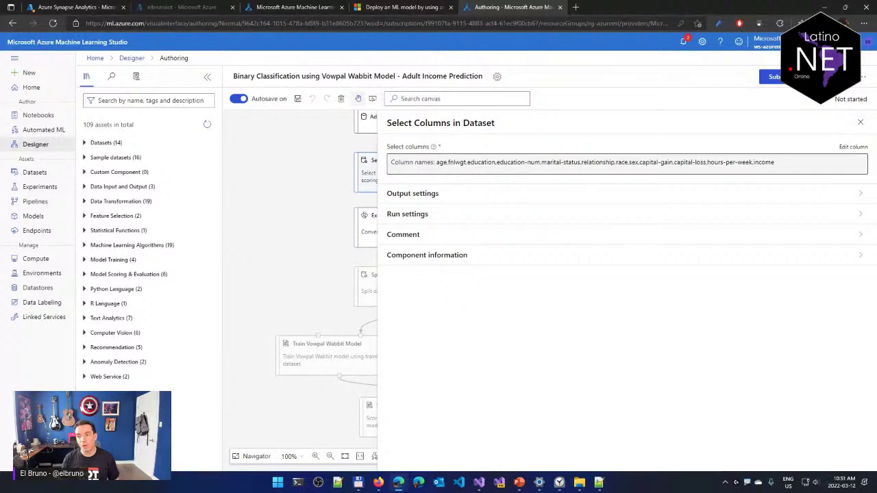
left_click(861, 122)
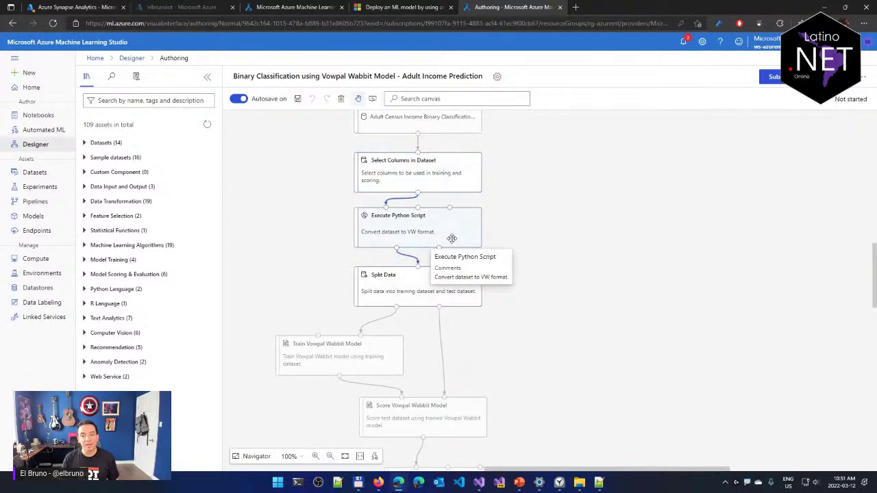
left_click(451, 239)
scroll(487, 293, "down", 1)
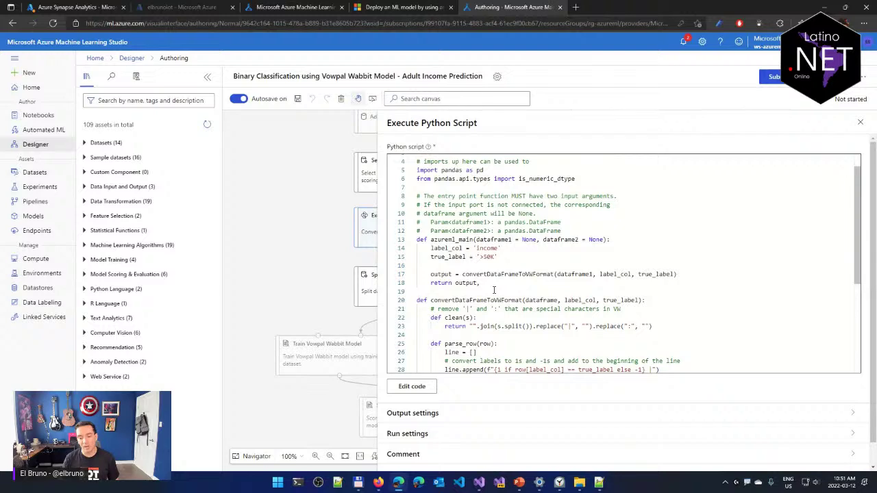
left_click(861, 124)
scroll(540, 249, "down", 3)
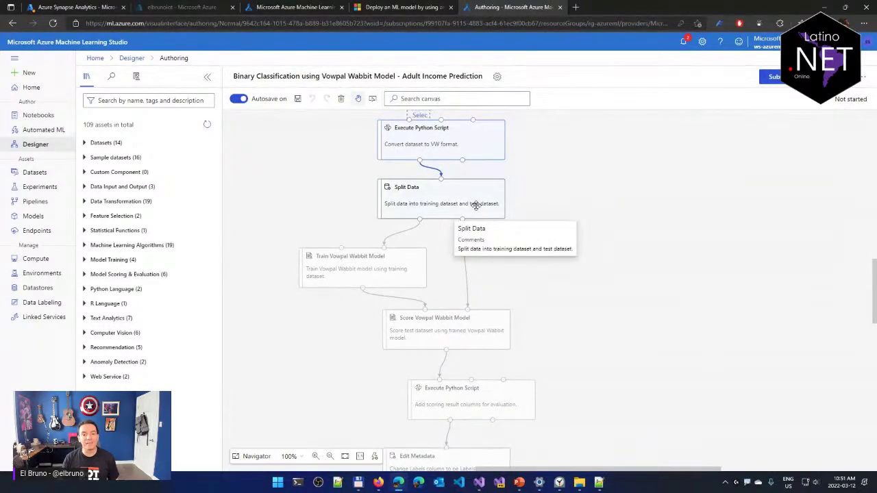
Review the parameters of the Split Data component and of the Train Vowpal Wabbit Model component in the pipeline
left_click(476, 206)
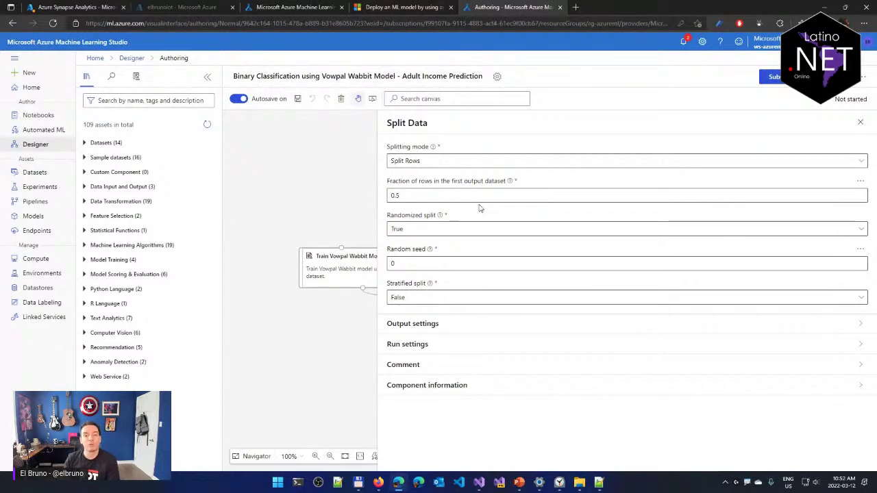
left_click(861, 123)
scroll(587, 274, "down", 2)
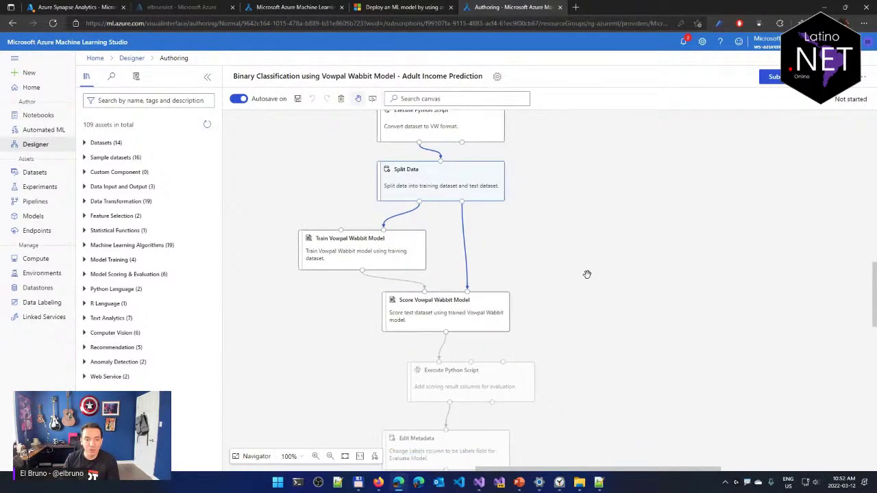
left_click(416, 243)
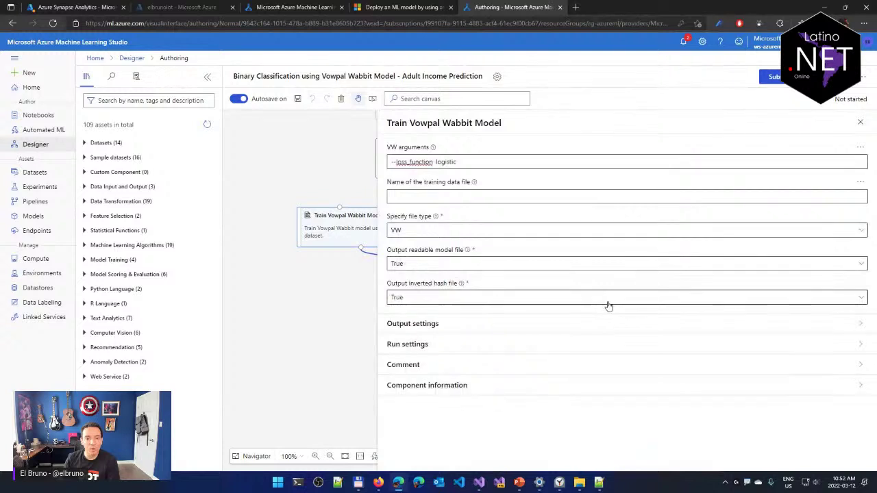
left_click(861, 124)
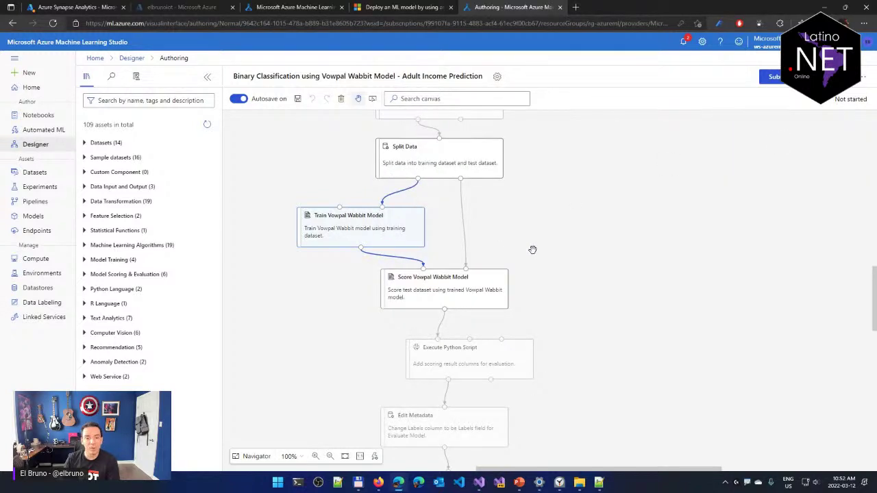
Open the linked documentation article from the component information of Train Vowpal Wabbit Model
left_click(339, 238)
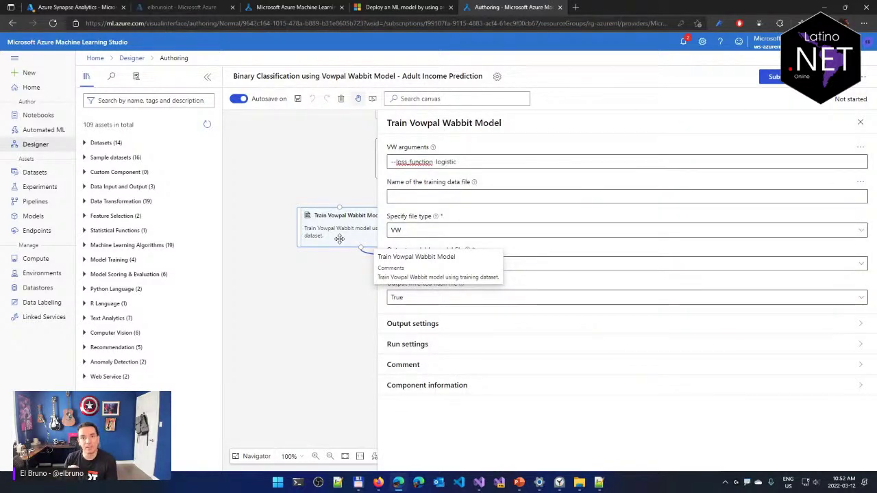
left_click(428, 389)
scroll(461, 405, "down", 1)
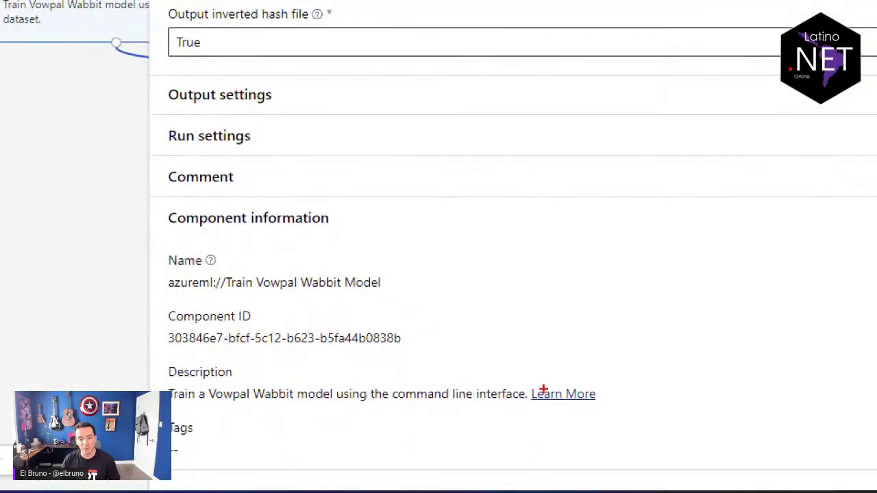
left_click_drag(588, 398, 577, 411)
mouse_move(543, 358)
left_mouse_down()
mouse_move(549, 373)
mouse_move(567, 367)
left_mouse_up()
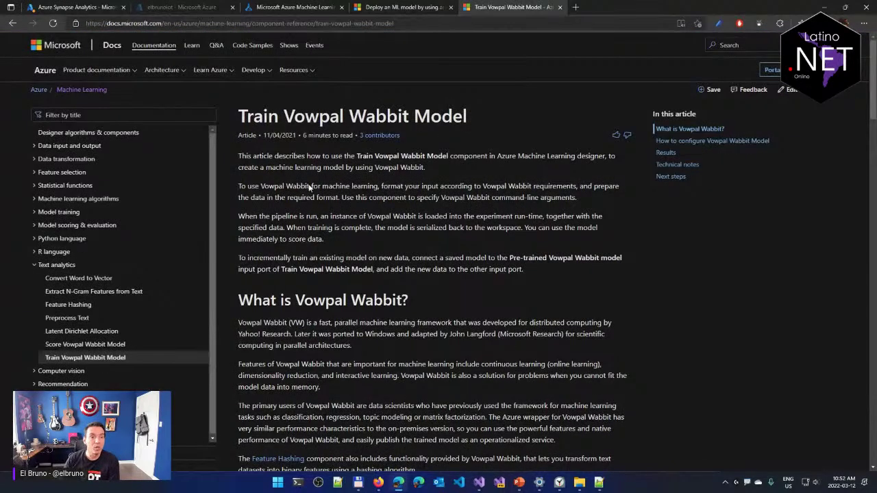
Load the Spanish version of the Train Vowpal Wabbit Model article by changing the locale in its address to es-es
left_click(177, 24)
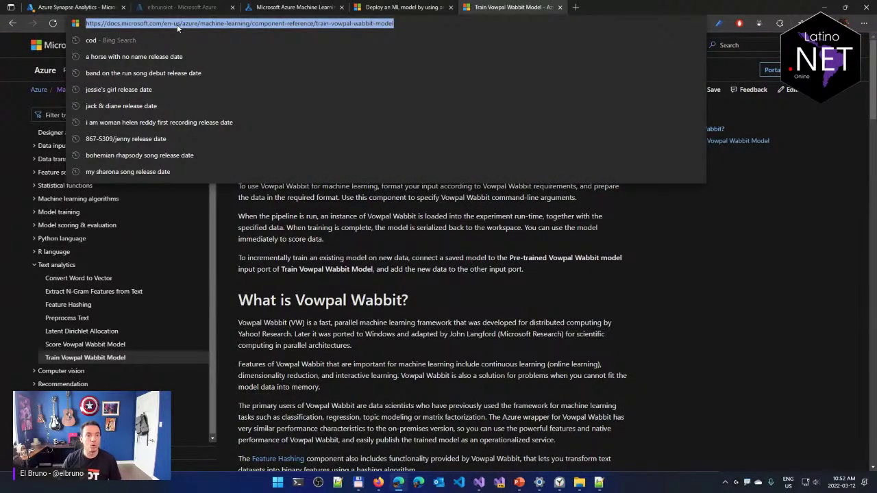
left_click(177, 24)
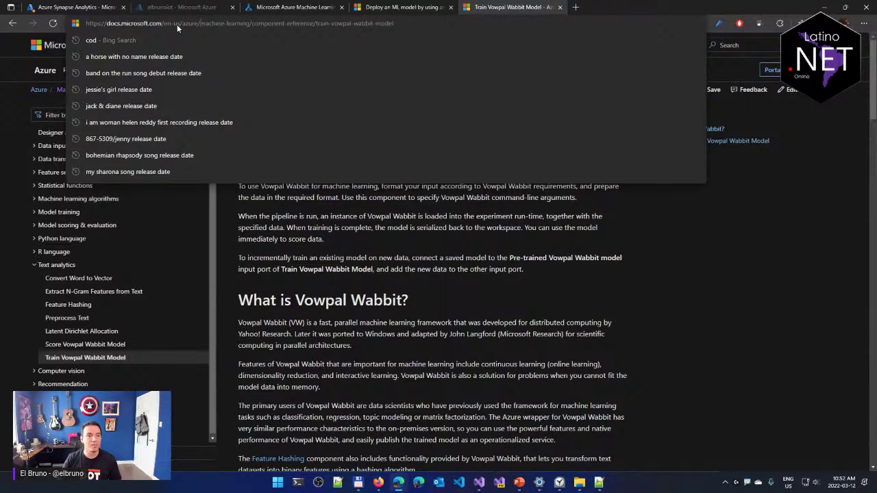
key("BackSpace")
key("BackSpace")
type("es")
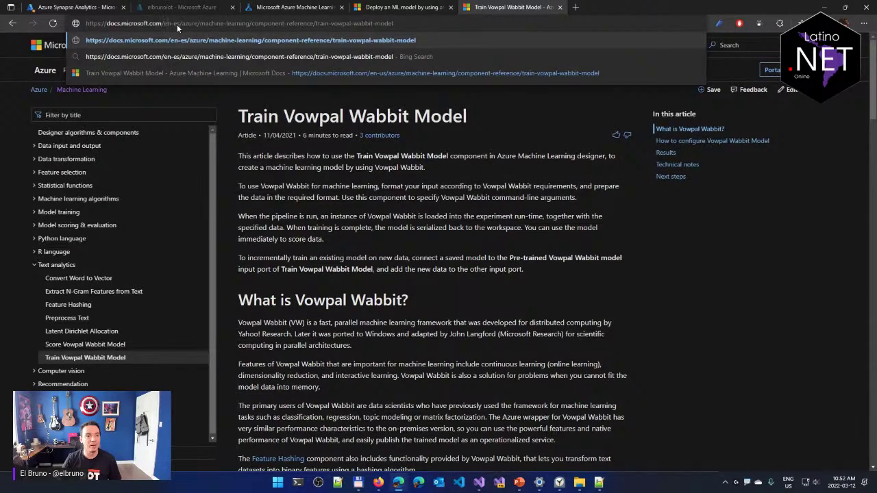
key("Delete")
key("Delete")
type("es")
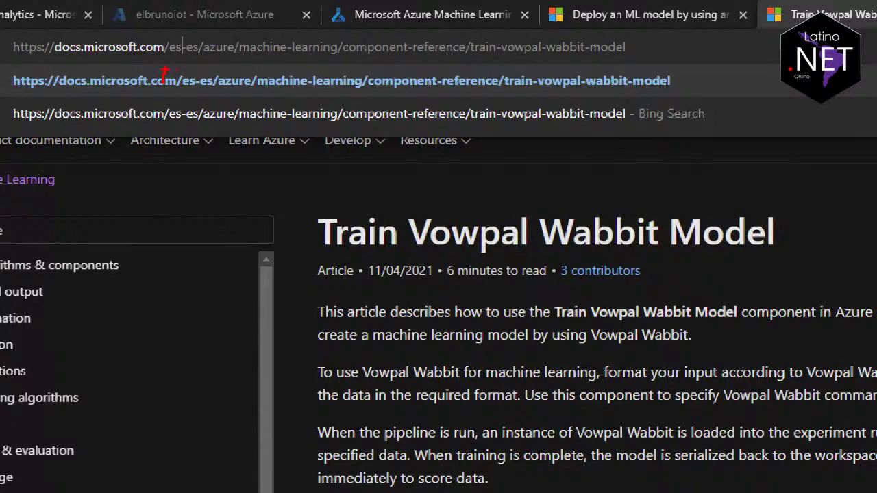
key("Return")
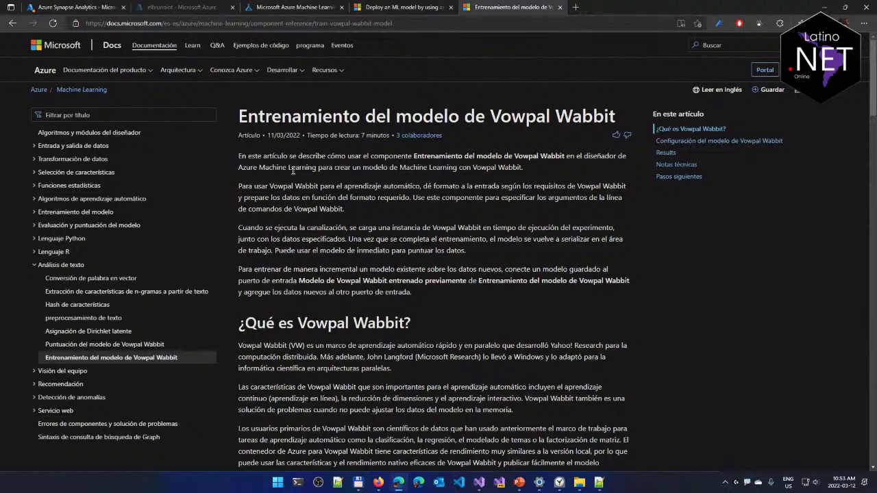
Skim the Spanish Vowpal Wabbit training article and switch the documentation site to the light theme (Claro)
scroll(303, 170, "down", 2)
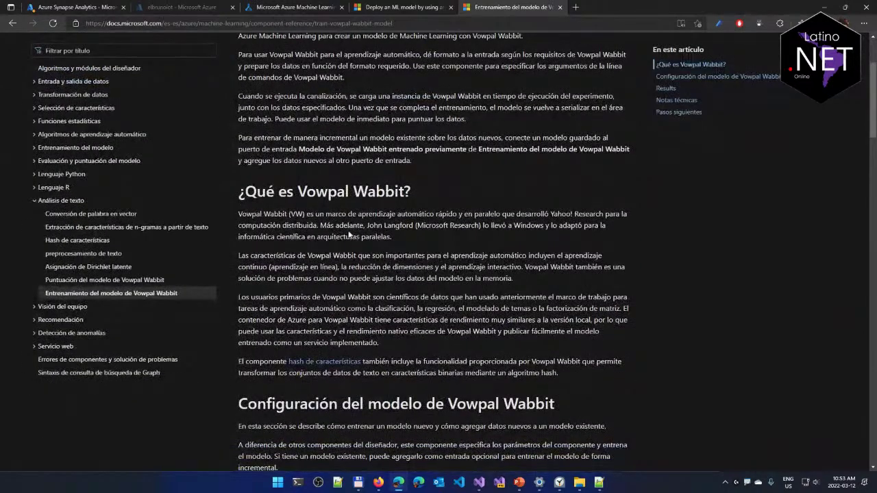
scroll(435, 261, "down", 5)
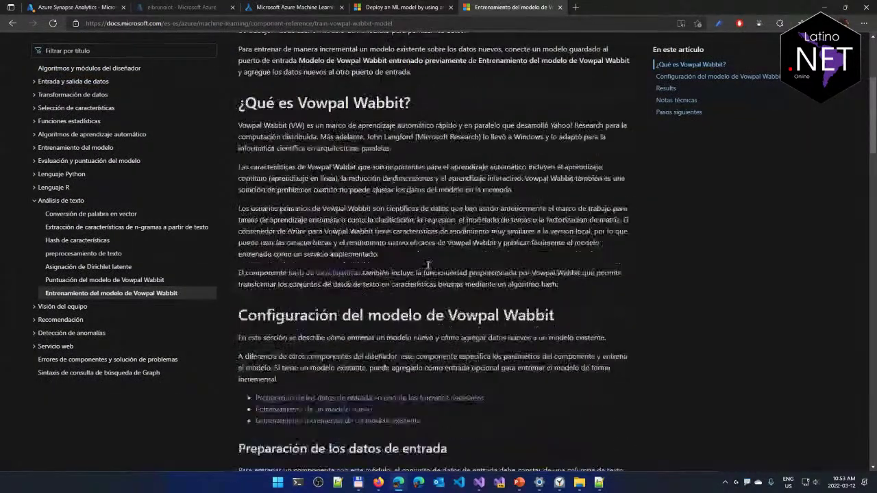
scroll(434, 260, "down", 2)
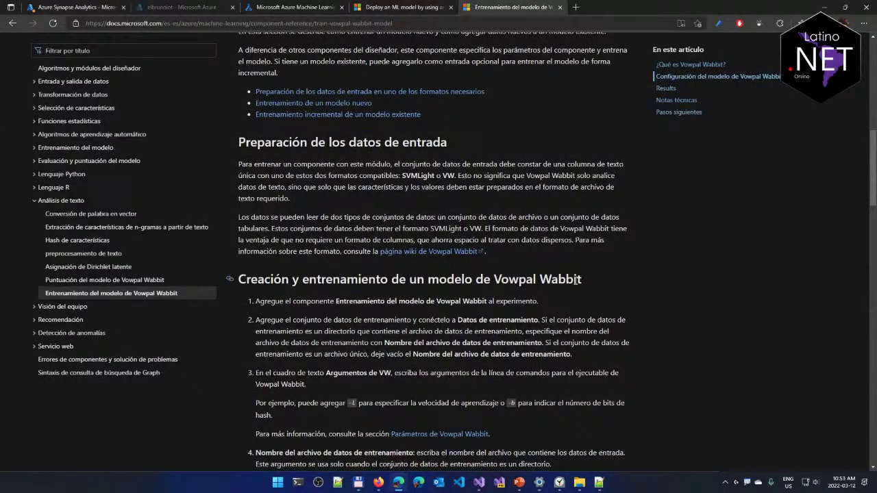
scroll(703, 318, "down", 15)
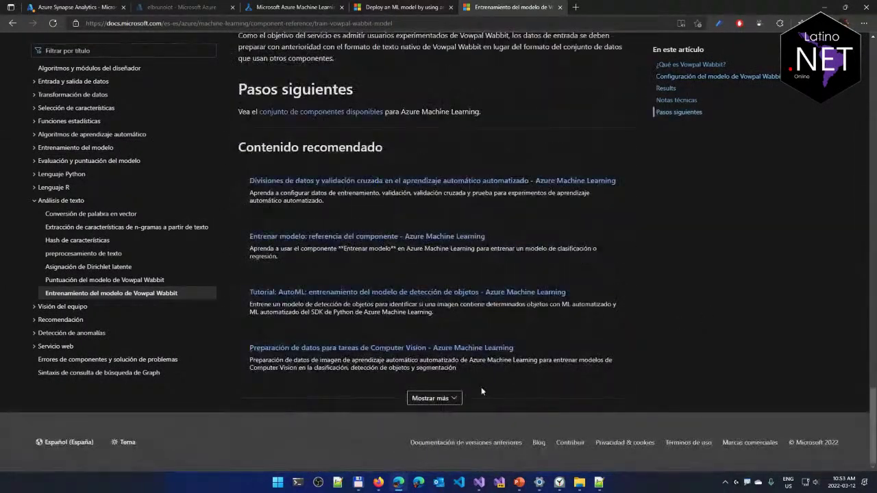
left_click(133, 446)
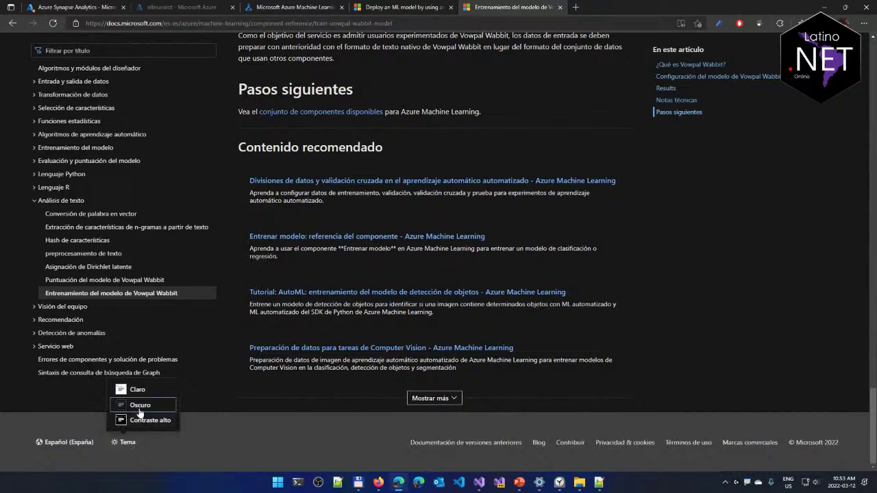
left_click(140, 392)
scroll(468, 254, "up", 15)
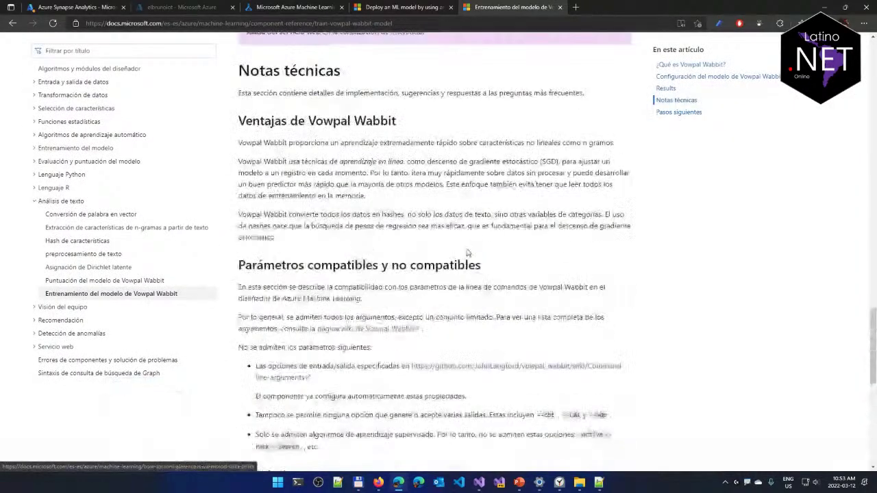
scroll(469, 252, "up", 1)
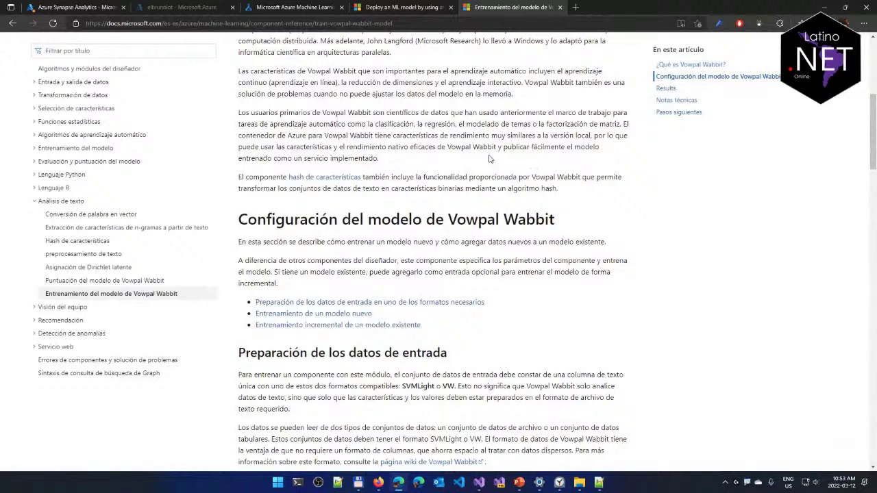
scroll(490, 159, "up", 6)
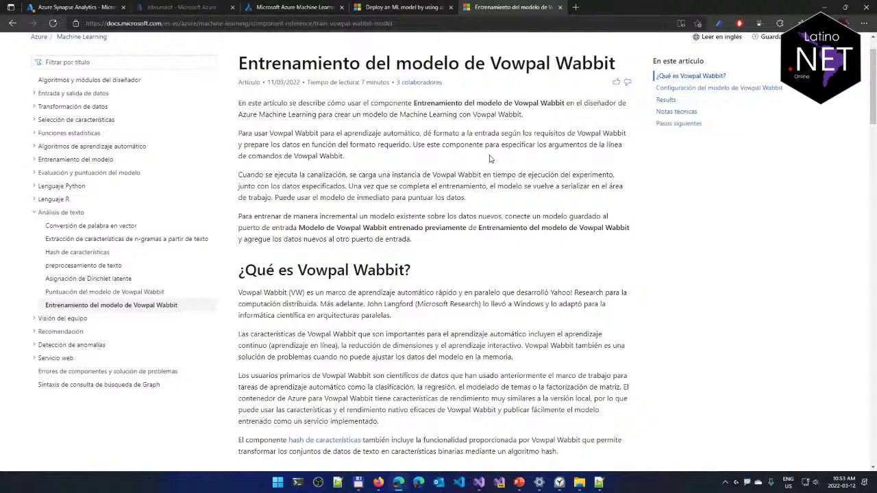
Return to the pipeline draft and set its default compute target to the compute instance cpustdds12v2
key("alt+Left")
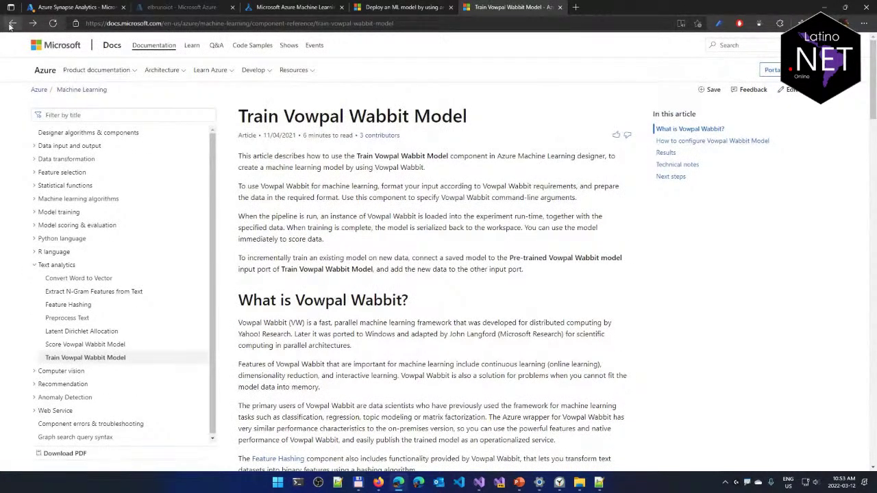
left_click(10, 25)
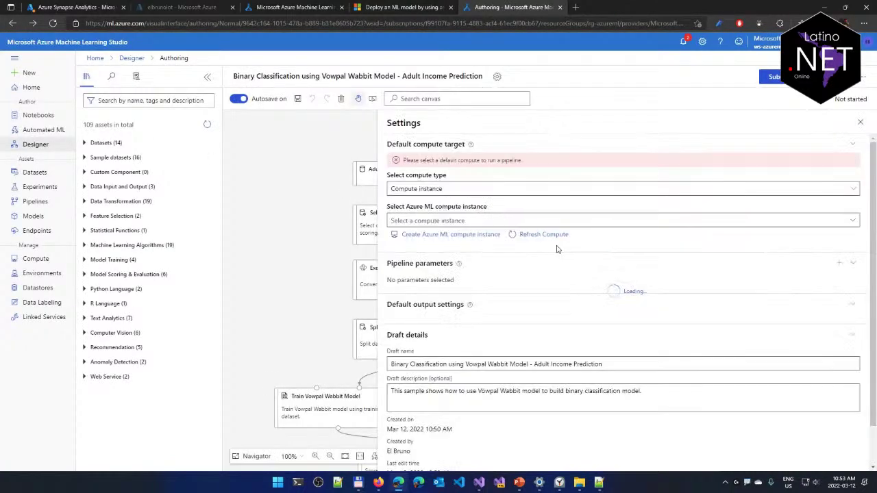
left_click(526, 220)
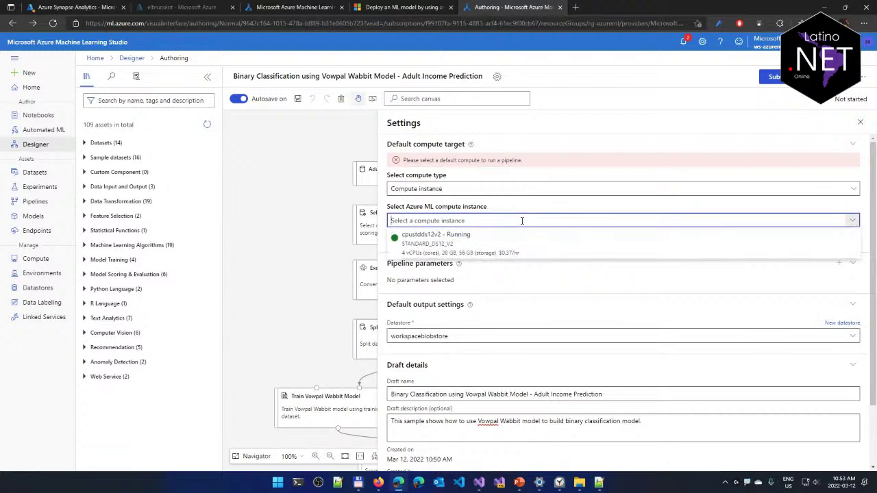
left_click(469, 248)
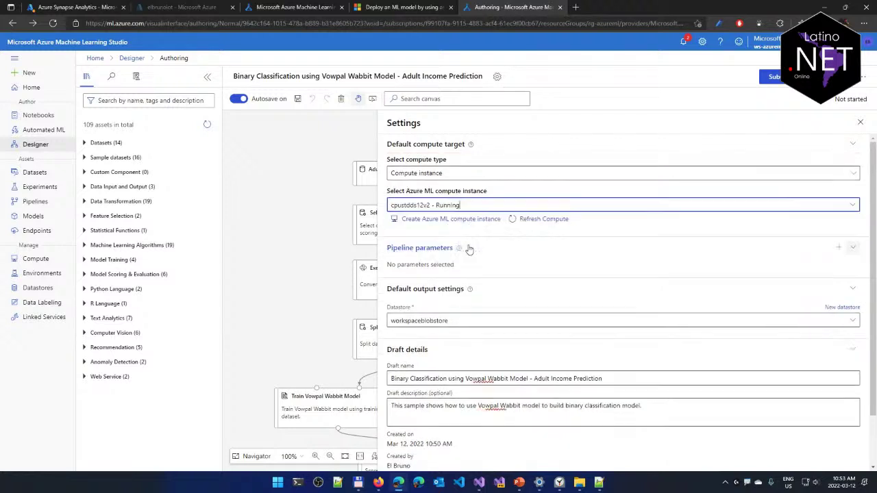
left_click(859, 122)
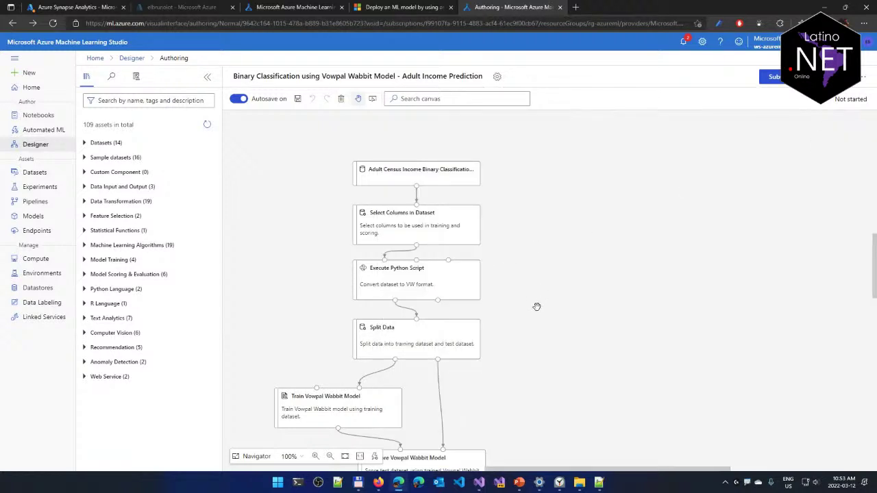
Open the documentation article linked in the Split Data component information in a new browser tab
scroll(537, 307, "down", 1)
left_click(460, 294)
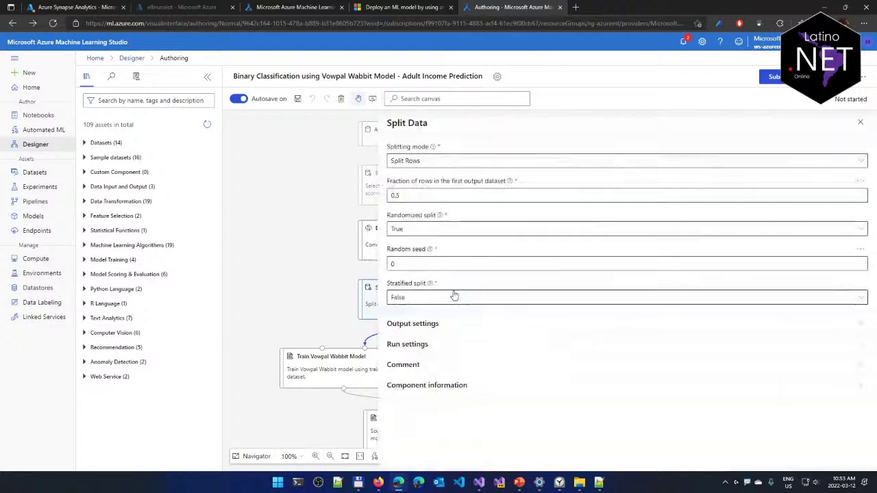
left_click(455, 385)
scroll(520, 411, "down", 2)
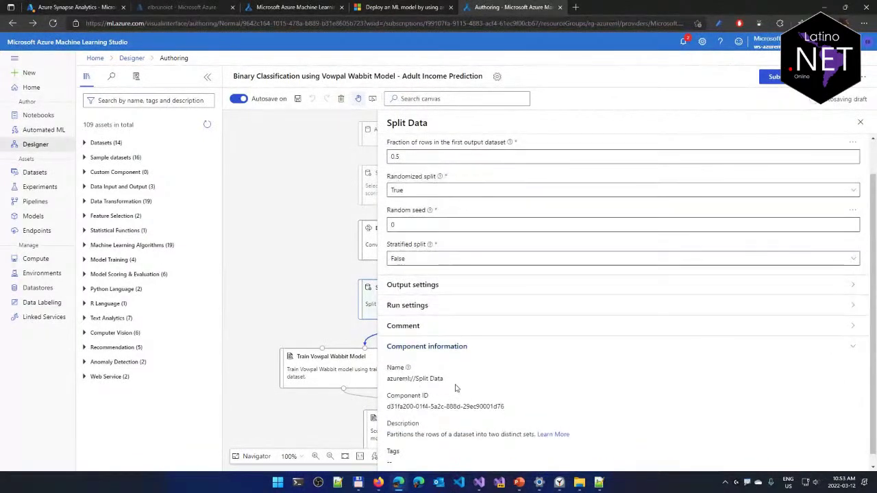
right_click(549, 431)
left_click(589, 225)
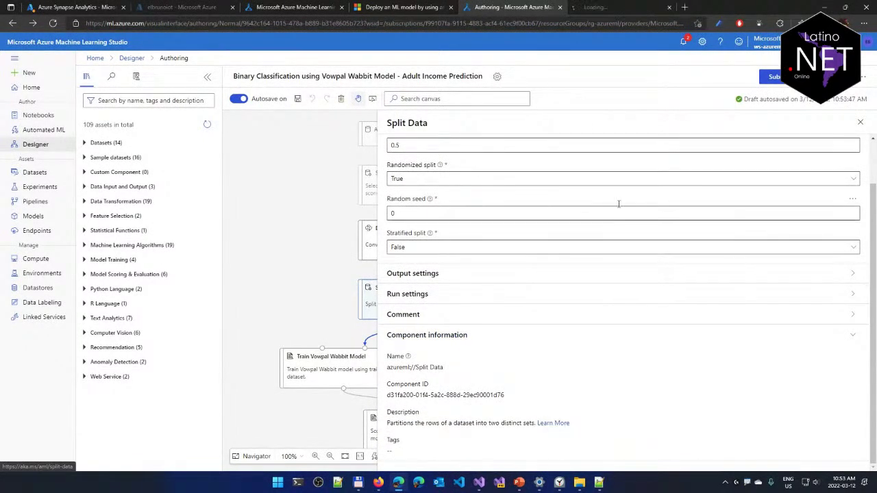
left_click(621, 8)
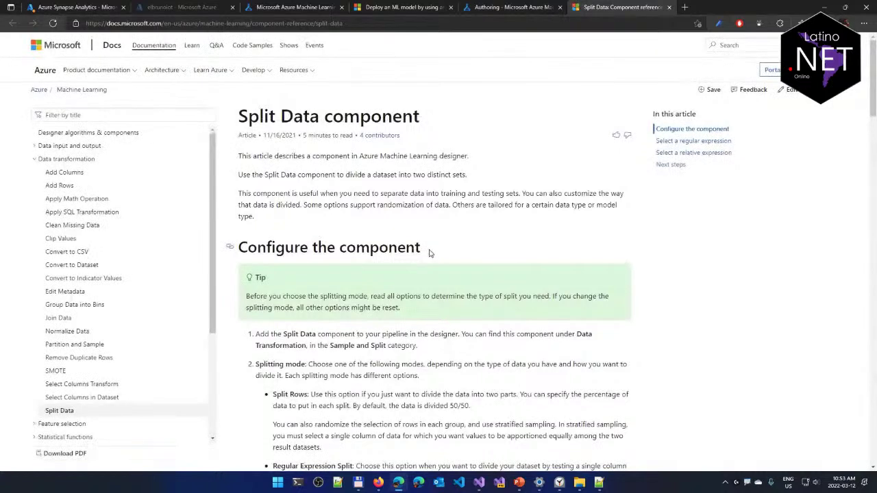
Read the splitting mode options in the Spanish (es-es) version of the Split Data article, and return to the pipeline draft
double_click(166, 23)
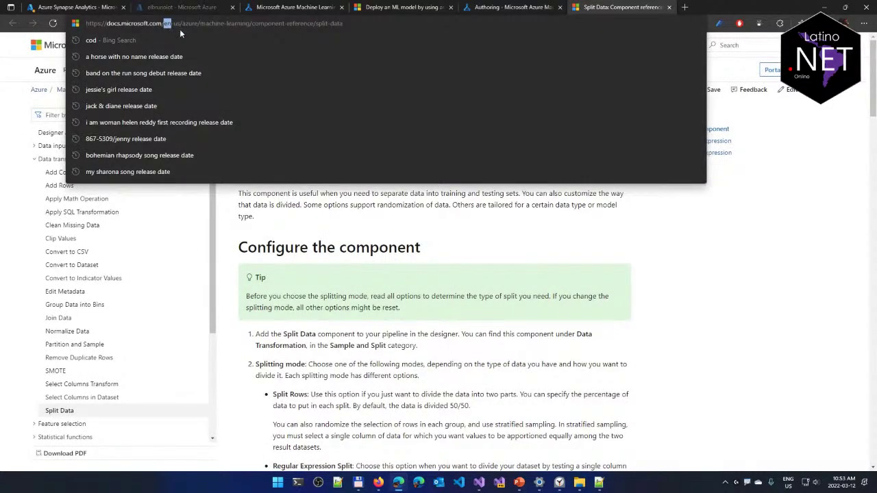
type("es")
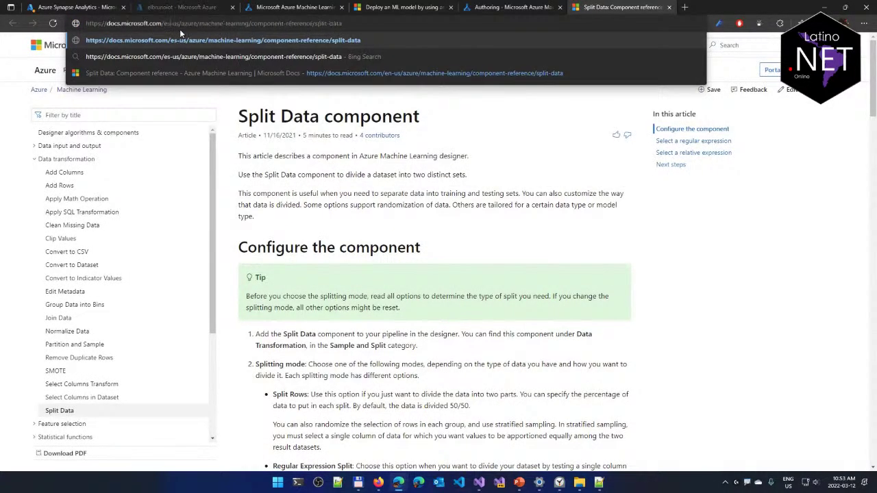
key("Return")
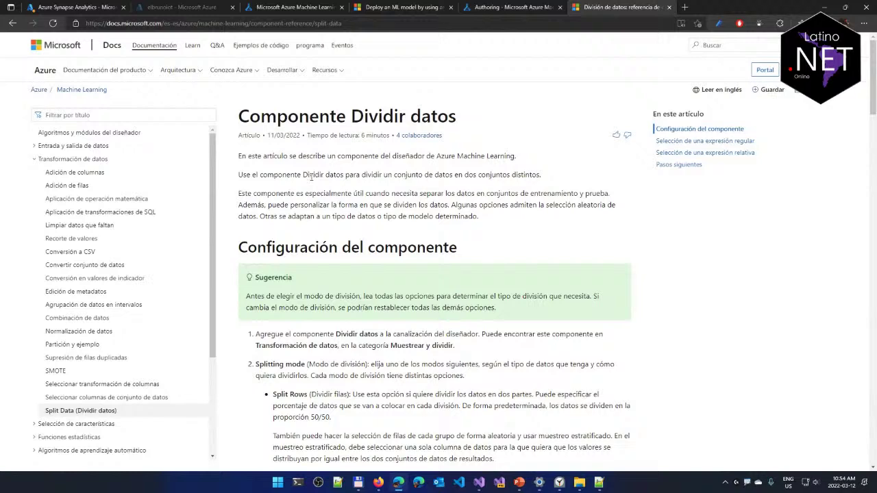
scroll(315, 192, "down", 3)
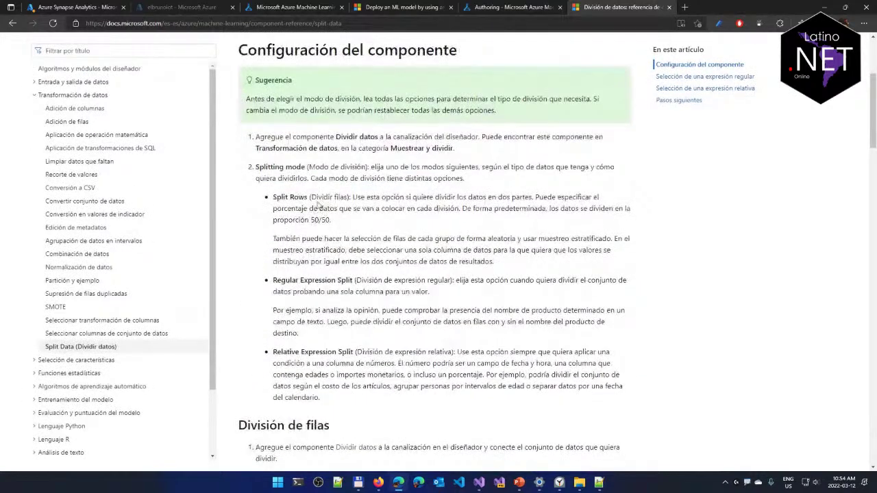
scroll(314, 213, "down", 2)
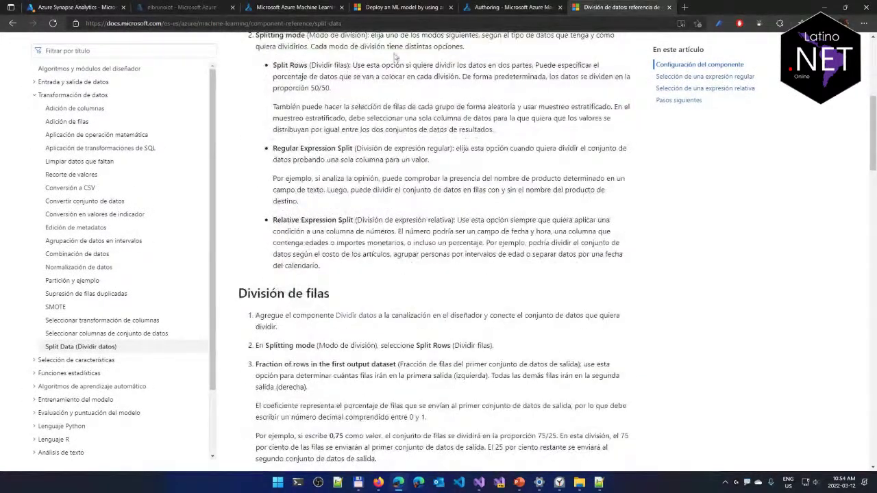
left_click(513, 7)
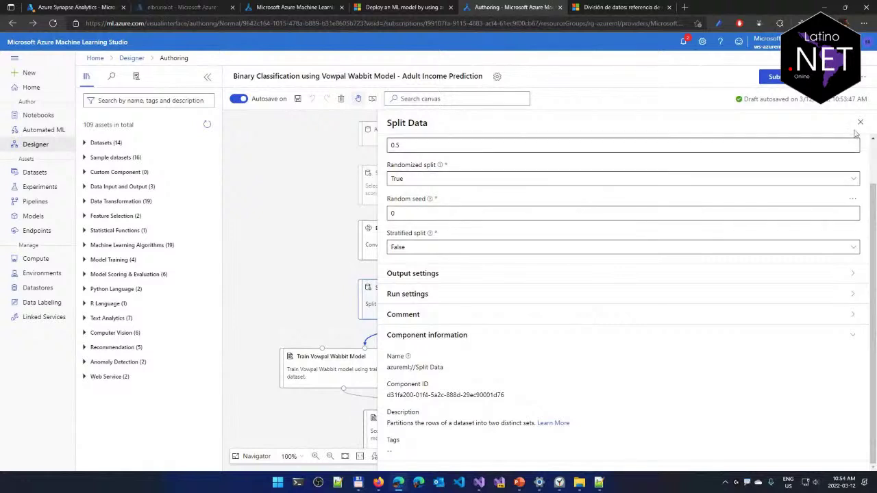
Review the Train Vowpal Wabbit Model settings and the downstream pipeline components through Evaluate Model
left_click(860, 123)
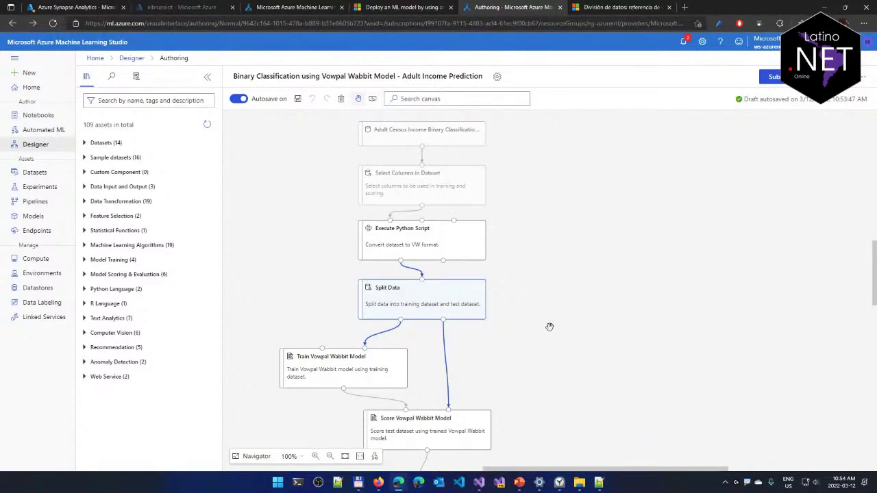
left_click_drag(549, 327, 548, 215)
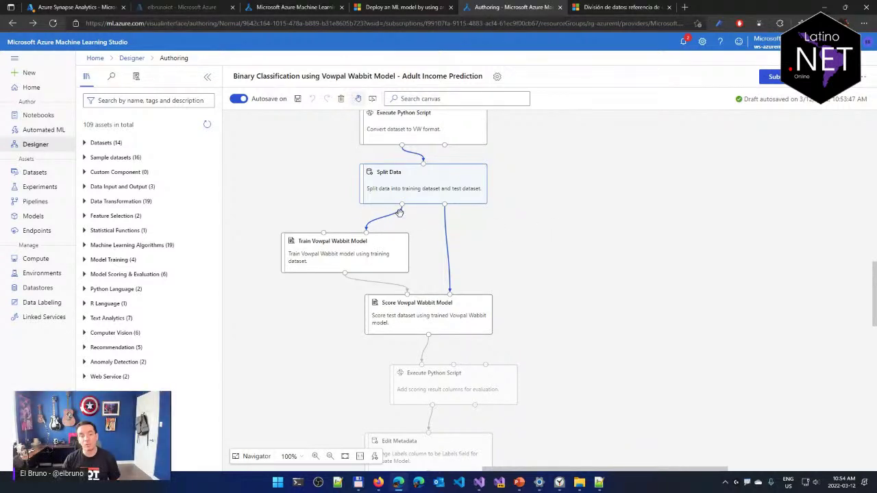
left_click(347, 254)
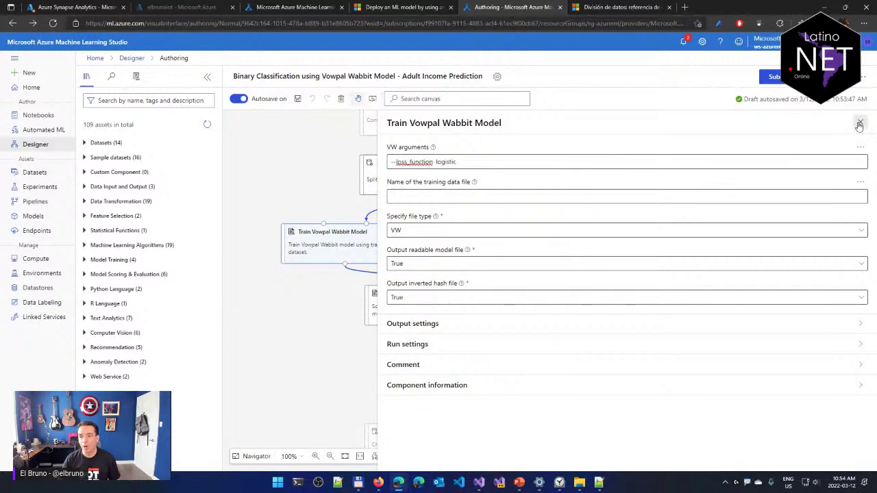
left_click(861, 122)
left_click_drag(458, 318, 437, 238)
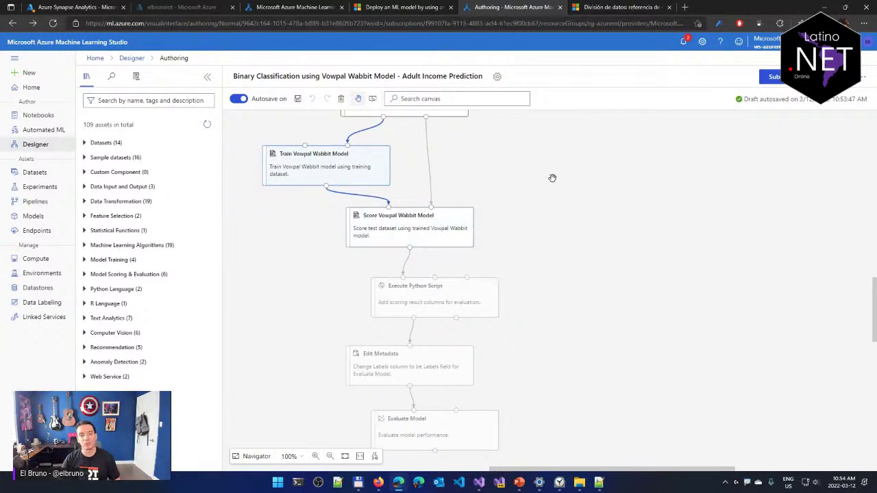
left_click_drag(554, 178, 557, 214)
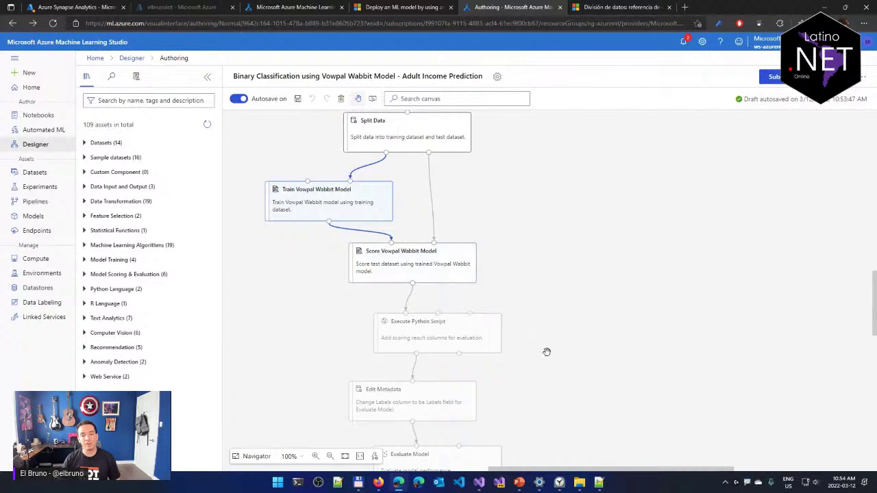
left_click_drag(547, 354, 551, 268)
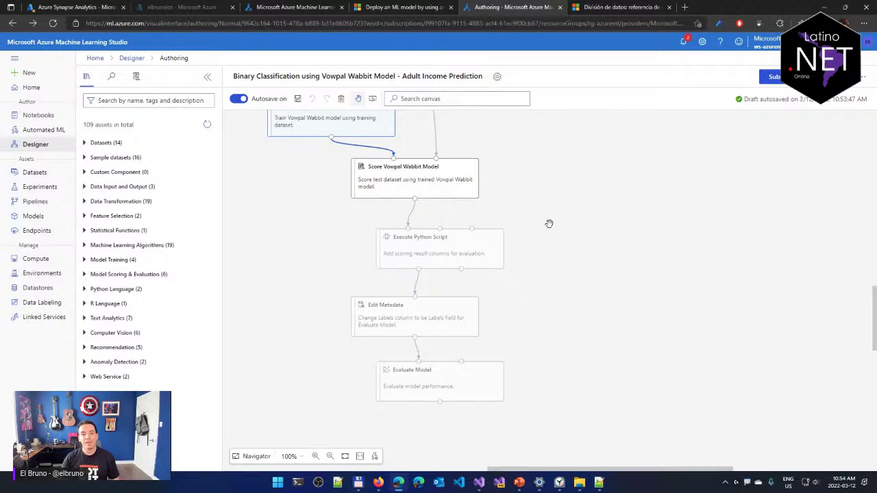
scroll(594, 333, "up", 5)
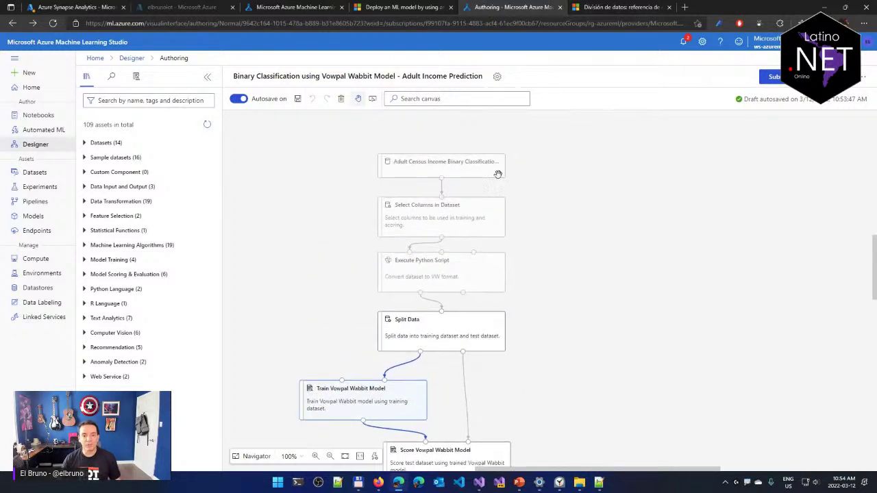
Inspect the parameters of the Adult Census Income Binary Classification dataset and preview its data
left_click(463, 172)
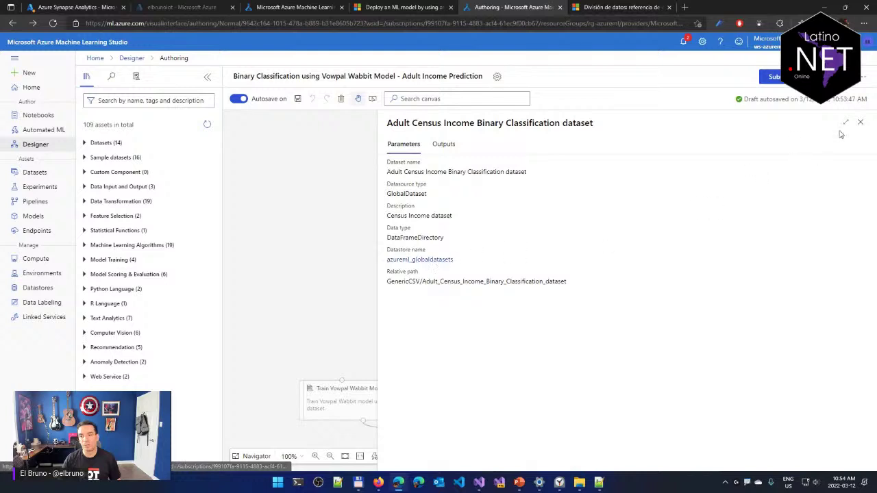
left_click(860, 122)
right_click(431, 174)
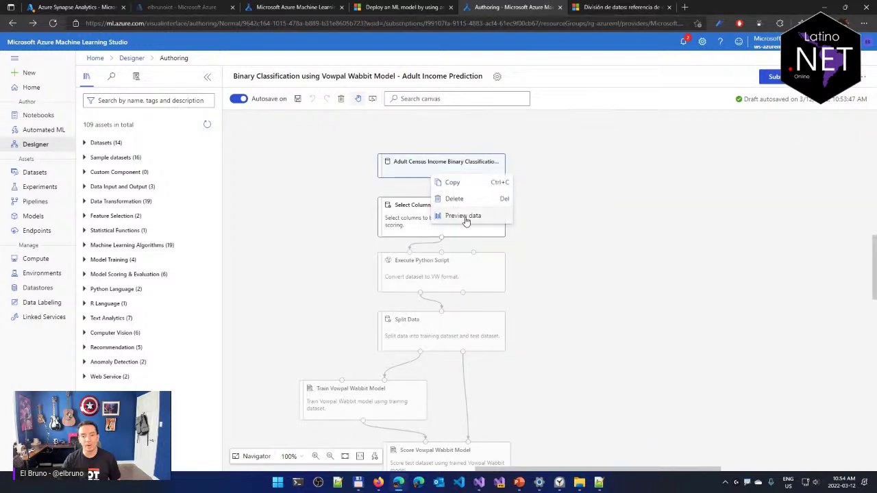
left_click(468, 216)
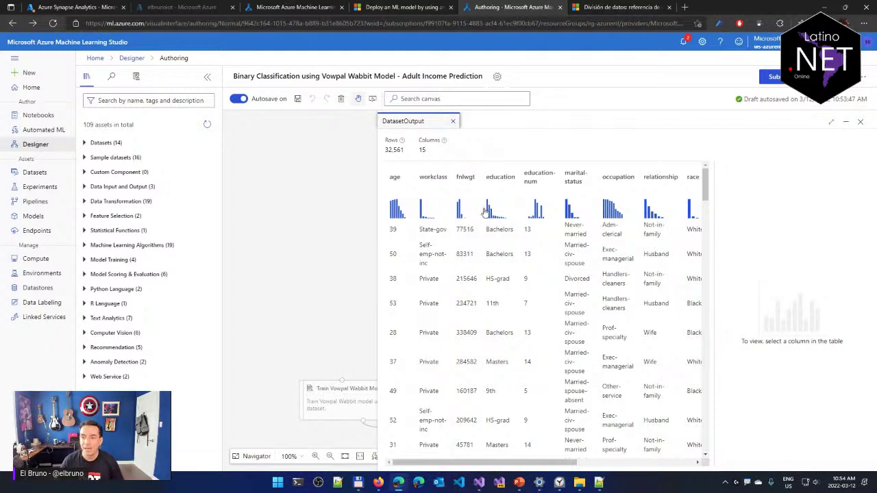
left_click(859, 123)
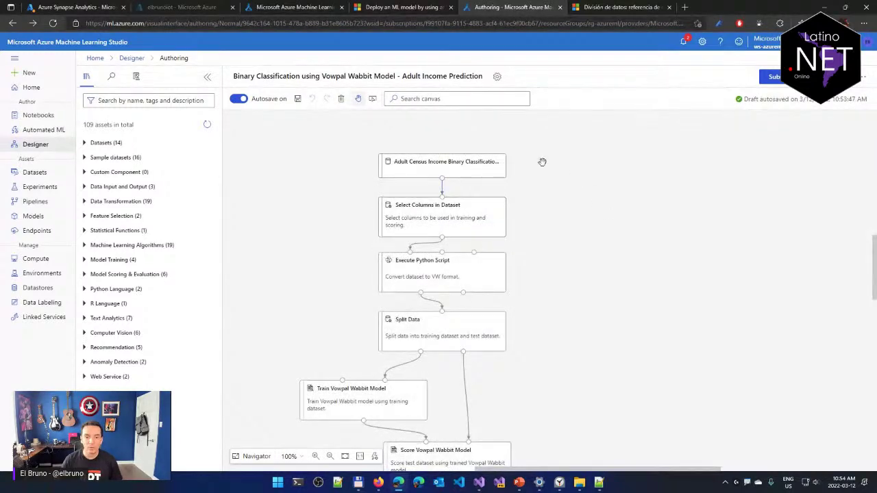
Replace the Adult Census Income dataset on the pipeline canvas with the latinonet-wikipediadeox40k dataset, placed above Select Columns in Dataset
left_click(458, 174)
key("Delete")
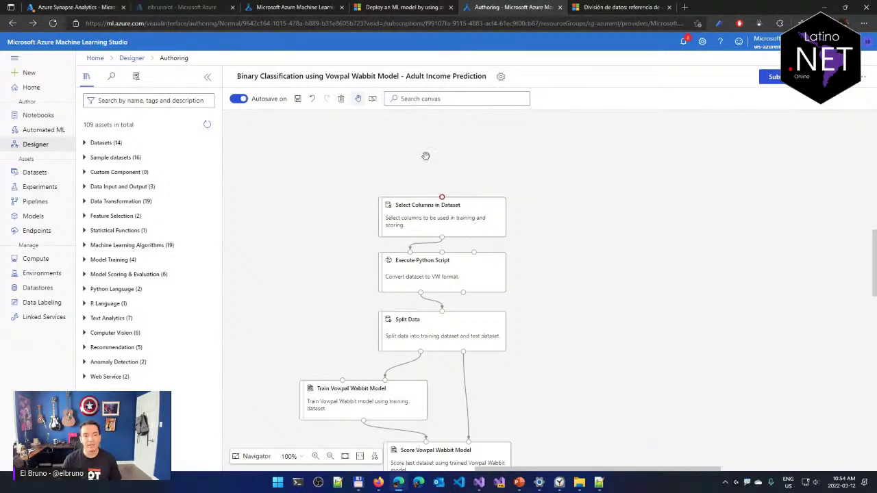
left_click(102, 143)
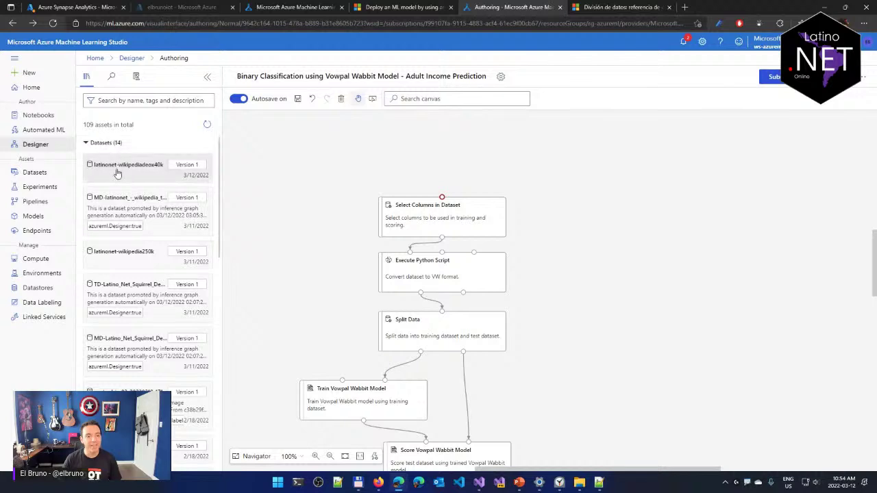
mouse_move(117, 172)
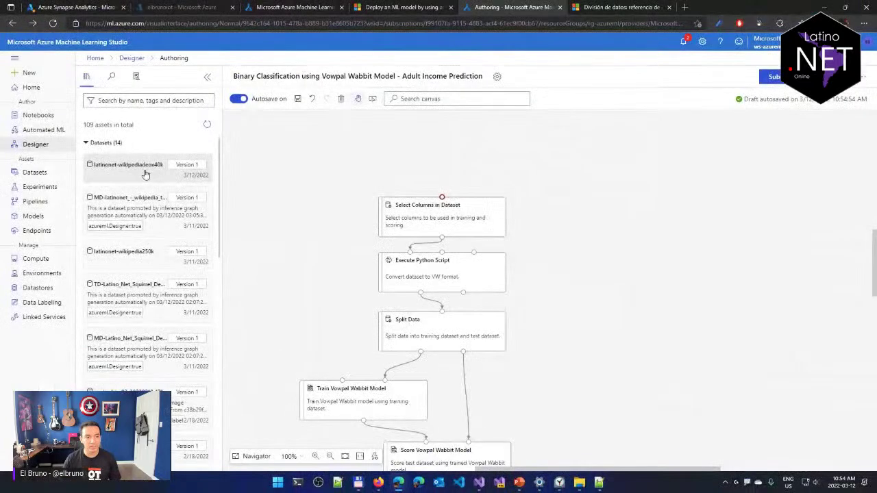
left_click_drag(174, 176, 755, 139)
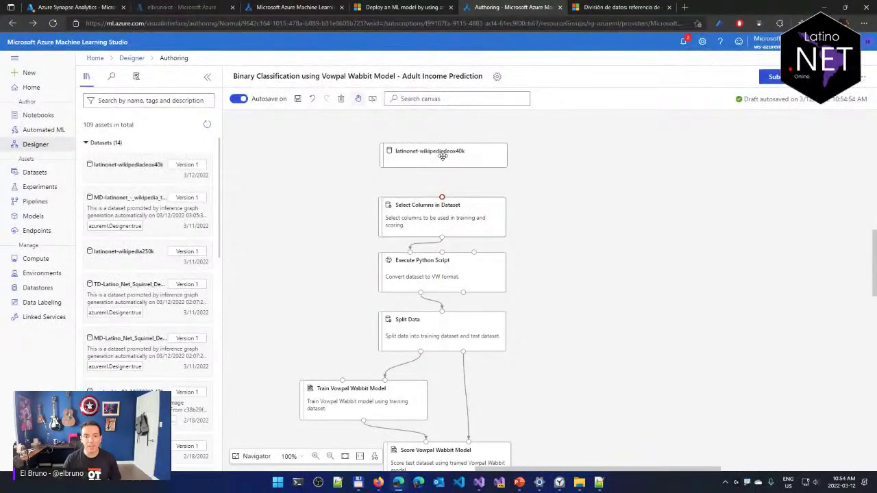
Connect the output of the latinonet-wikipediadeox40k dataset to the input of Select Columns in Dataset
left_click(439, 159)
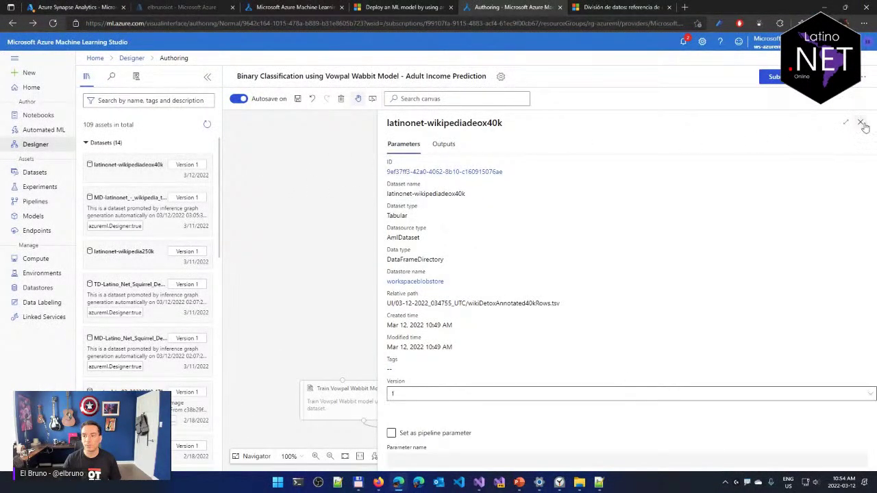
left_click_drag(379, 170, 649, 165)
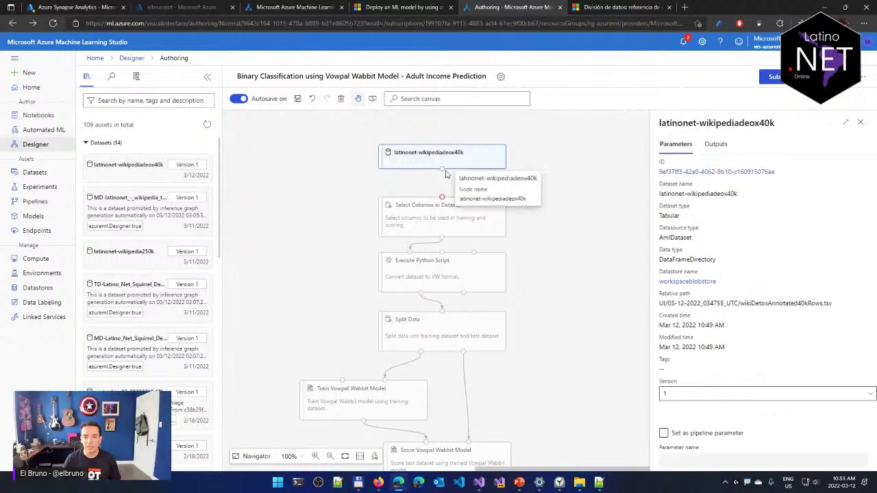
left_click_drag(442, 168, 442, 198)
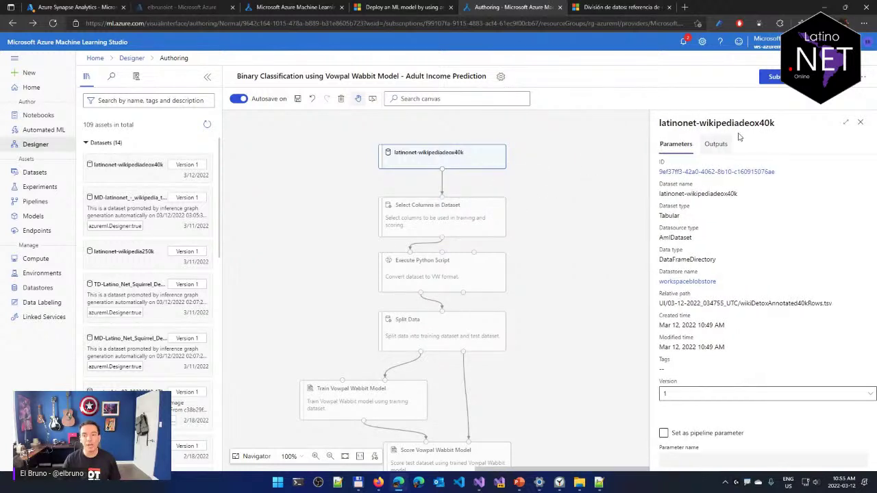
left_click(861, 122)
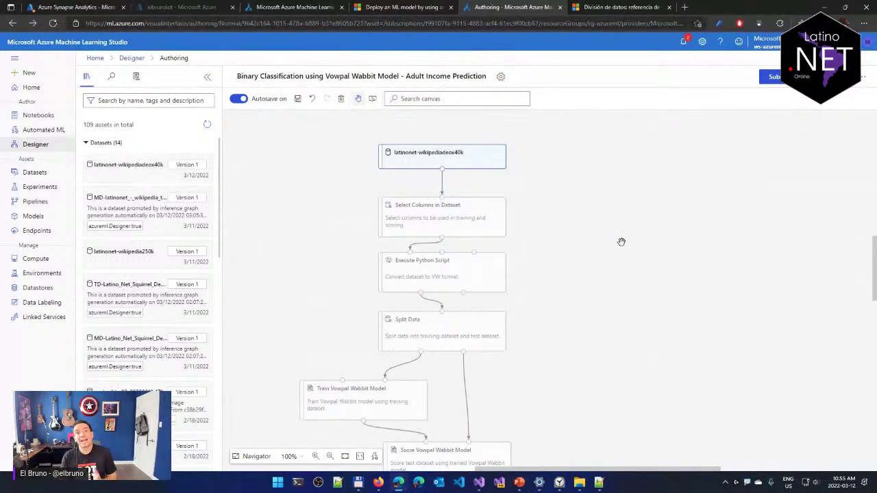
Remove all the census column names, from age to income, from the column selection of Select Columns in Dataset
left_click(501, 234)
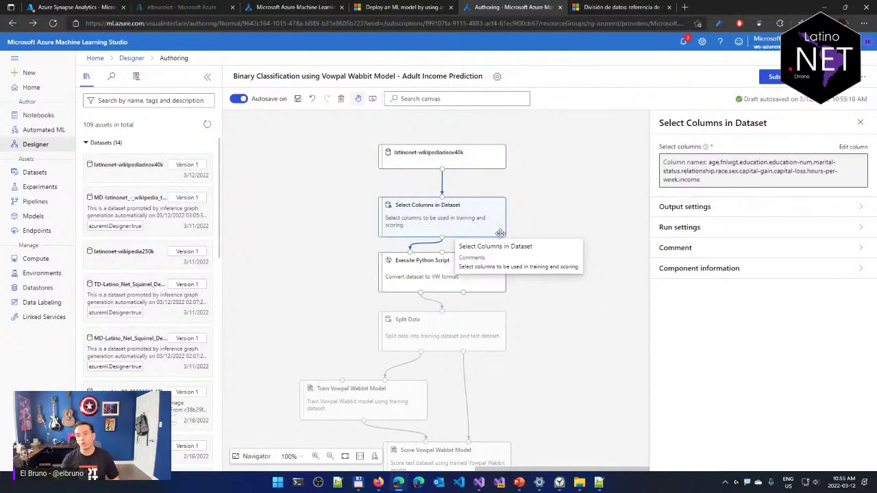
left_click(853, 147)
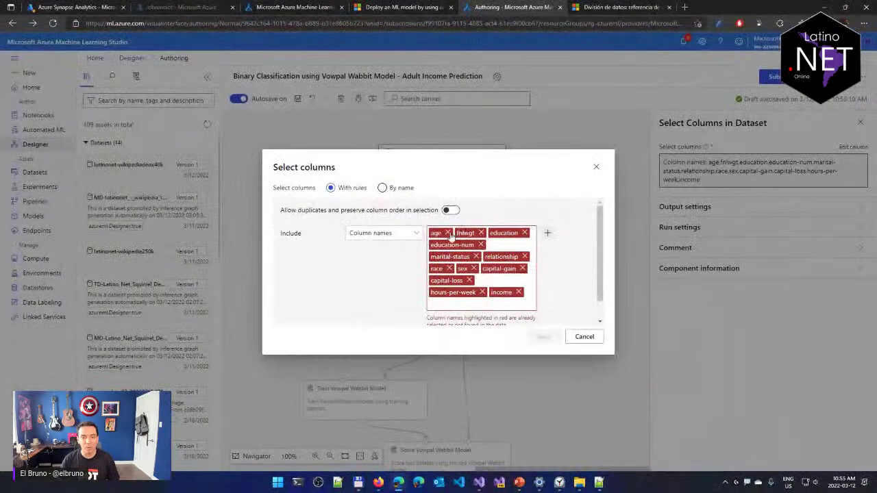
left_click(448, 233)
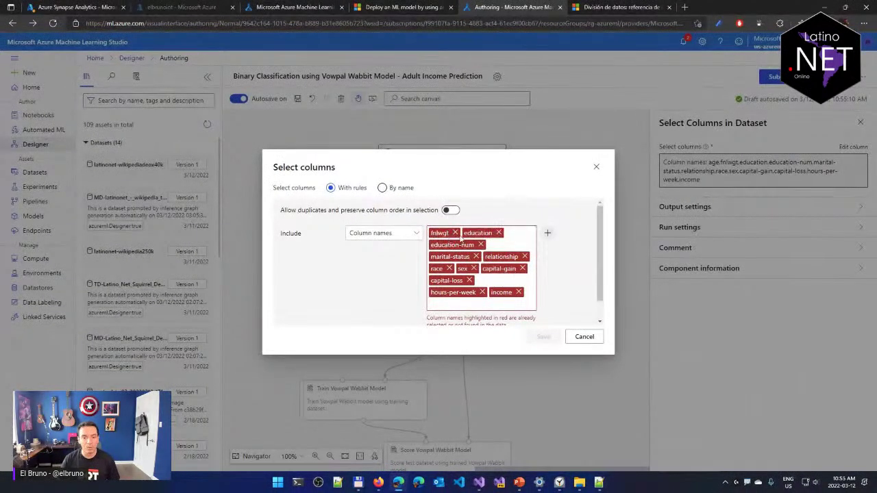
left_click(455, 233)
left_click(466, 233)
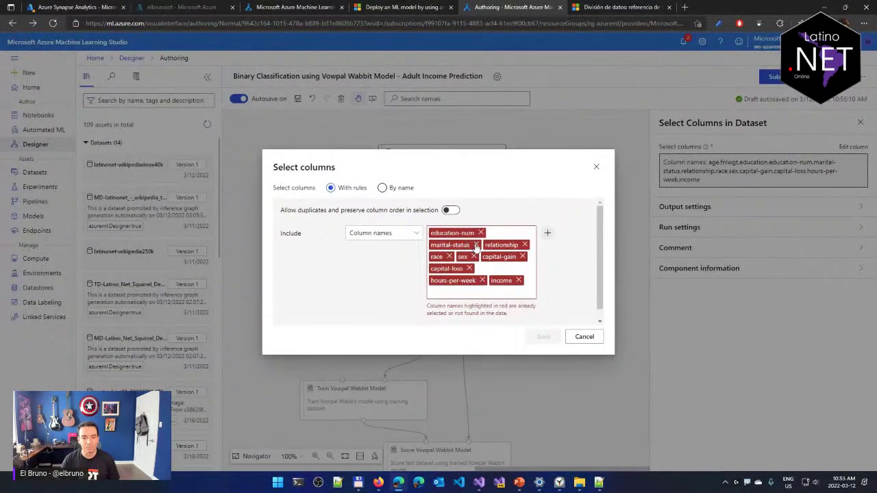
left_click(476, 246)
left_click(453, 245)
left_click(452, 245)
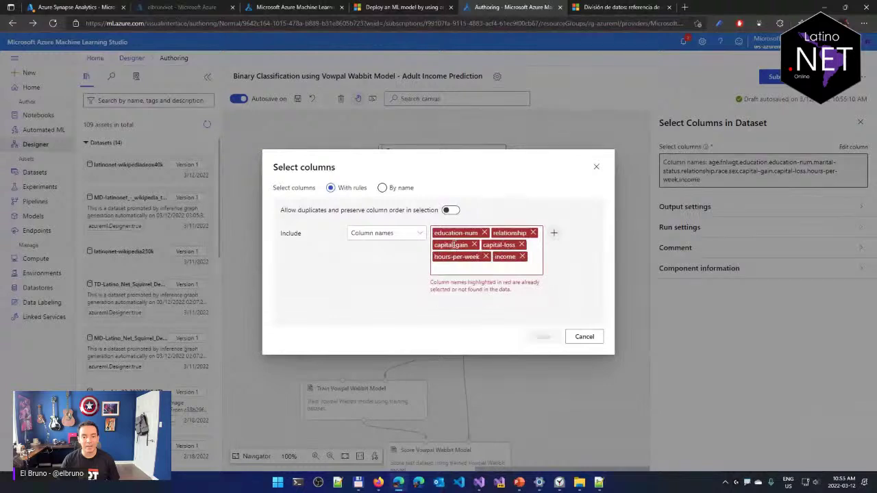
left_click(474, 246)
left_click(485, 233)
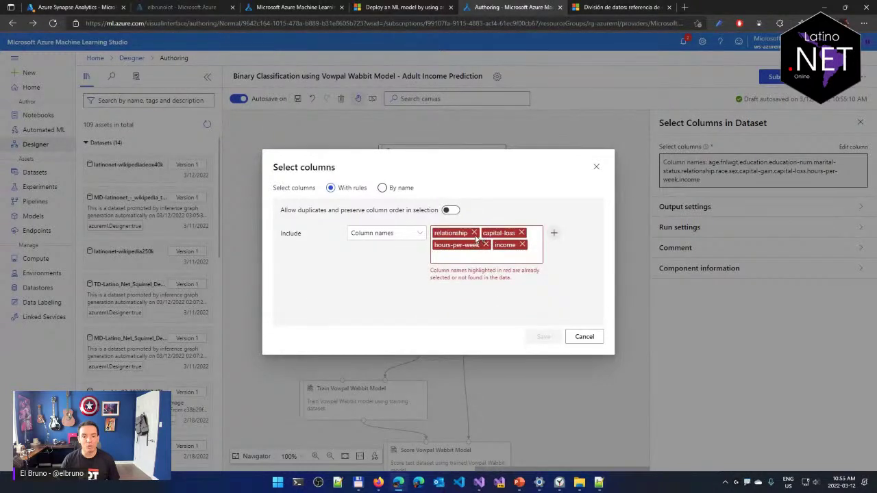
left_click(473, 233)
left_click(474, 233)
left_click(485, 233)
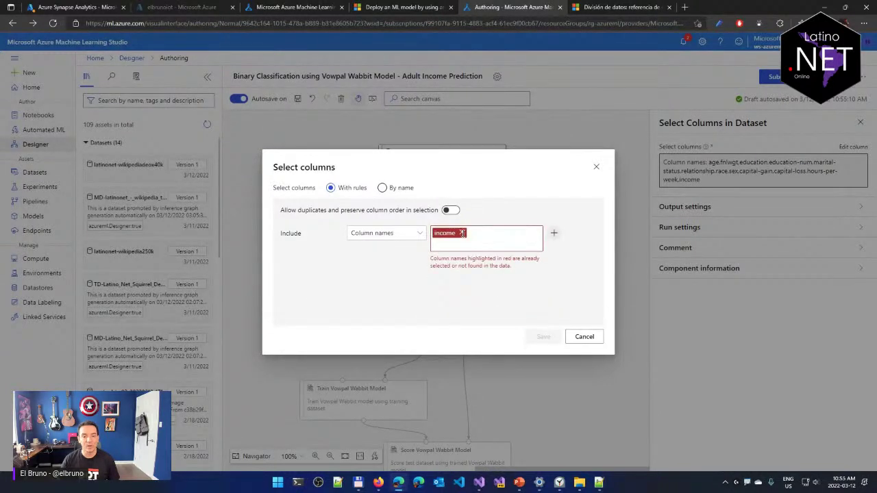
left_click(463, 233)
Include the Label and comment columns in the column selection and save it
left_click(474, 233)
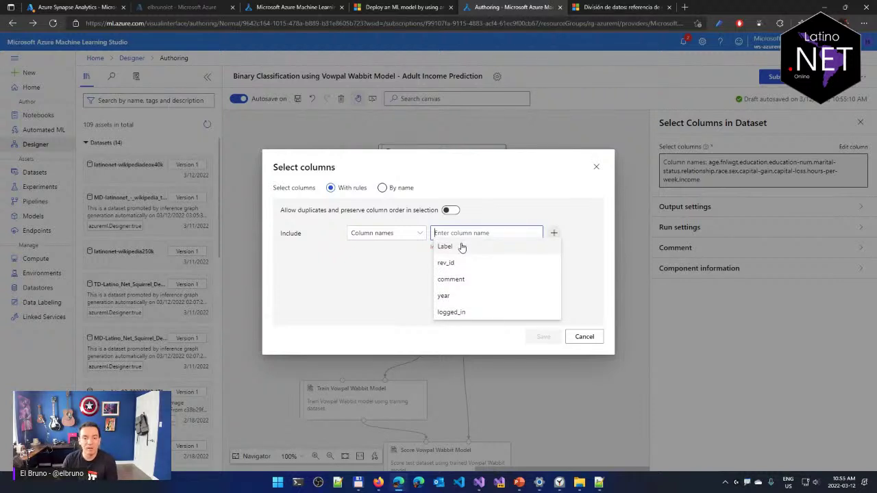
left_click(462, 247)
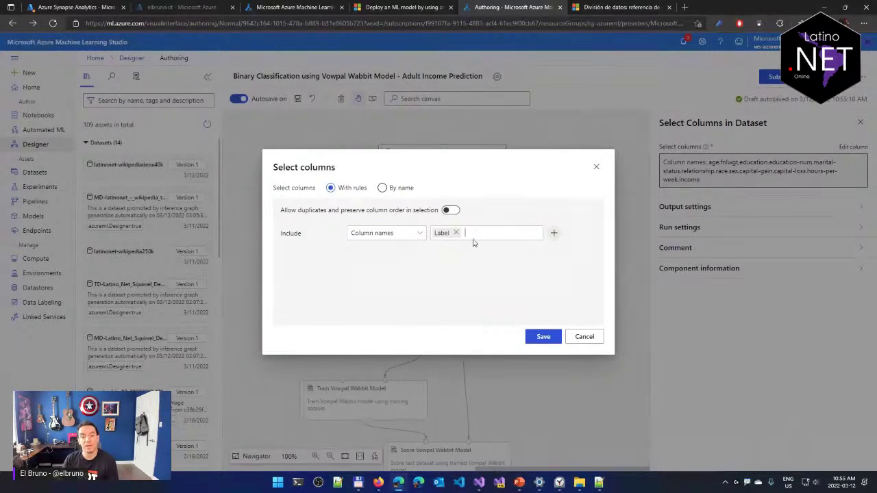
left_click(478, 233)
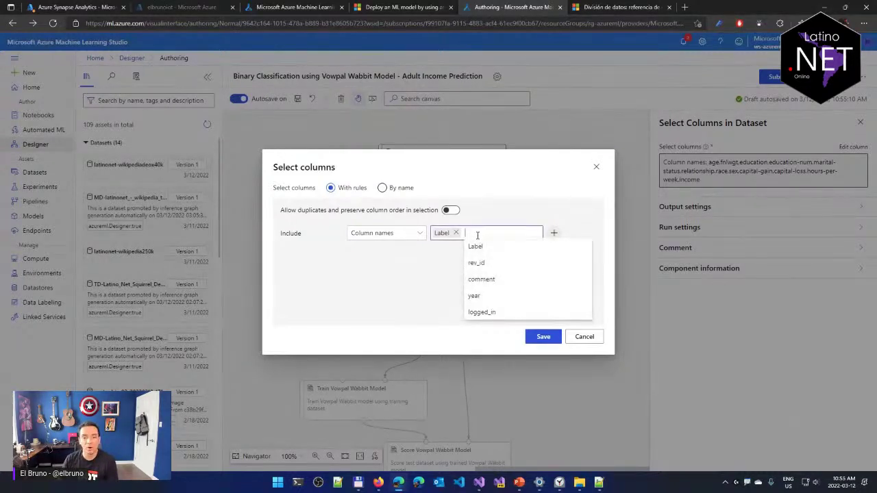
left_click(484, 279)
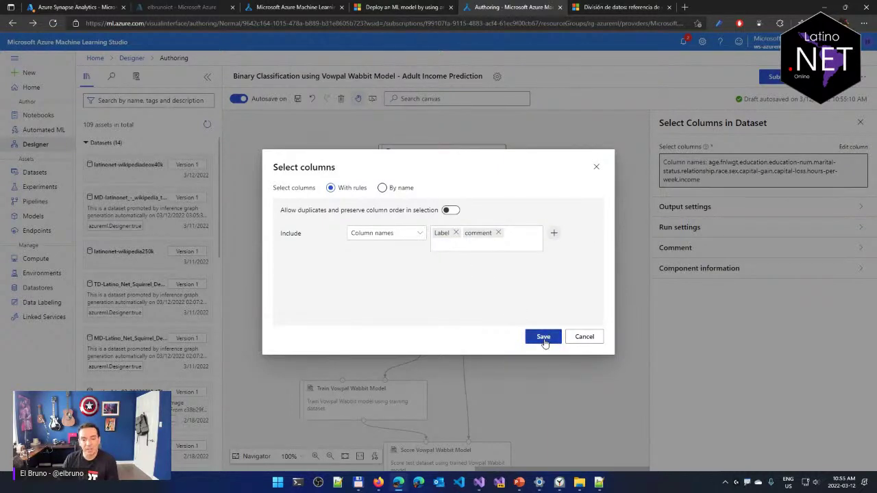
left_click(544, 336)
In the code of the Execute Python Script component that converts the dataset to VW format, set label_col to 'Label'
left_click(478, 281)
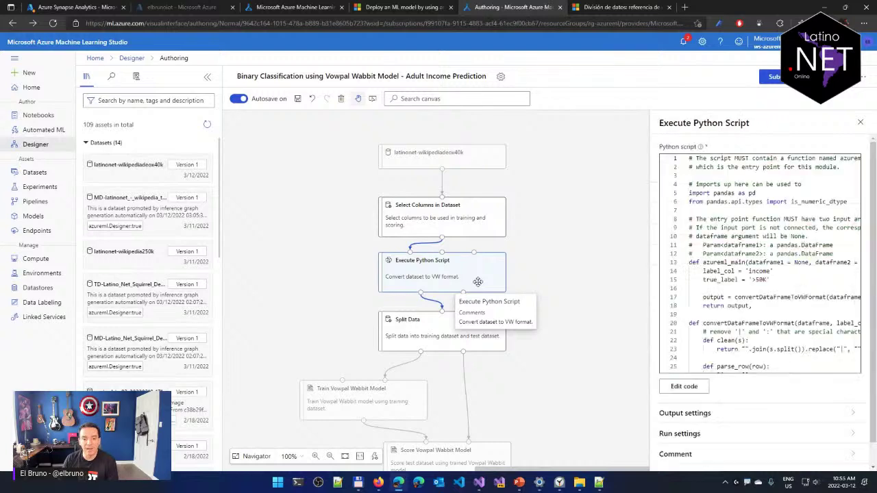
left_click_drag(649, 273, 397, 273)
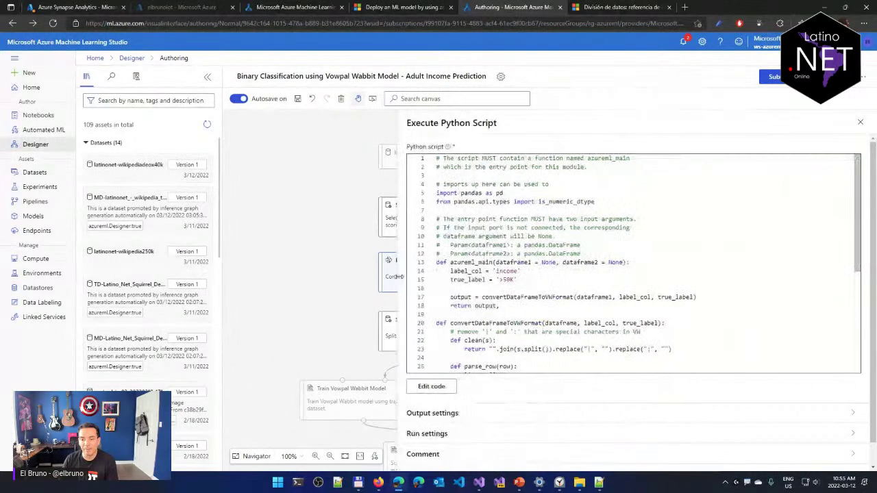
double_click(502, 271)
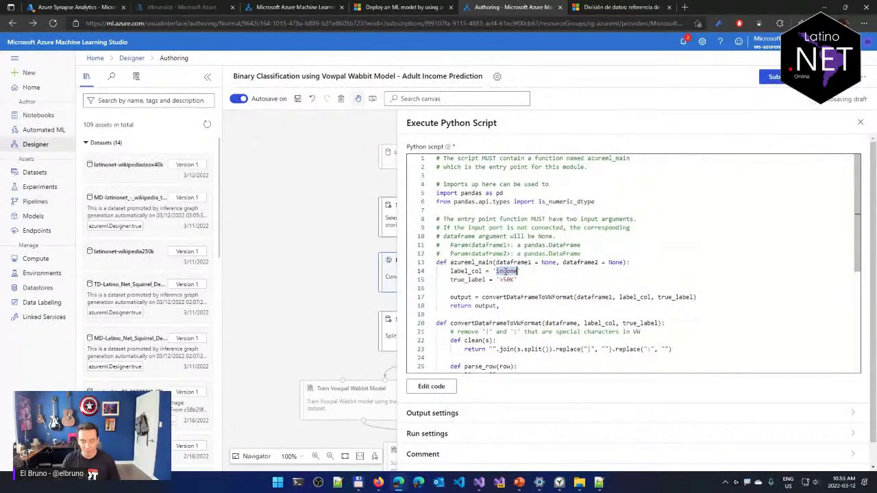
type("La")
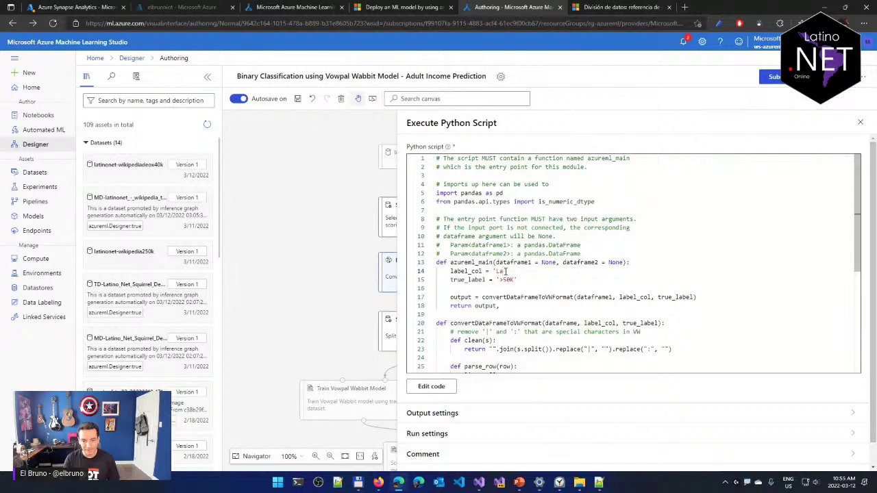
type("bel")
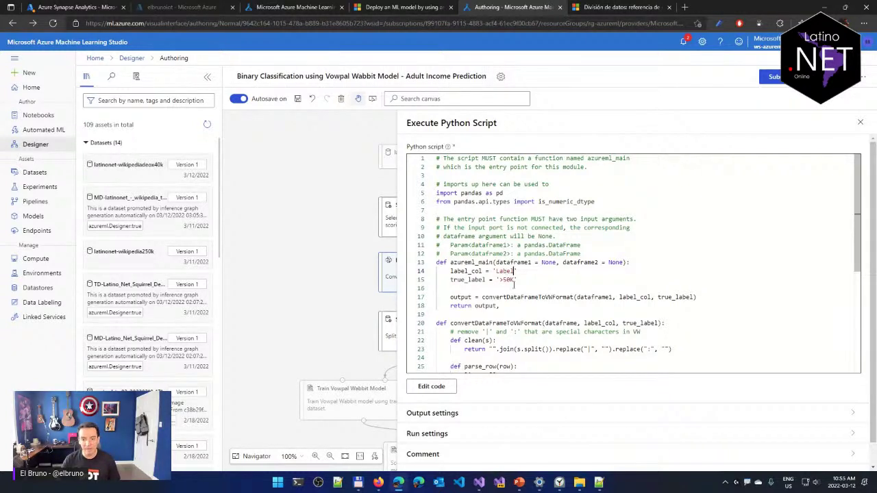
Set true_label to 'comment' in the script of the Execute Python Script component and close its settings
key("Down")
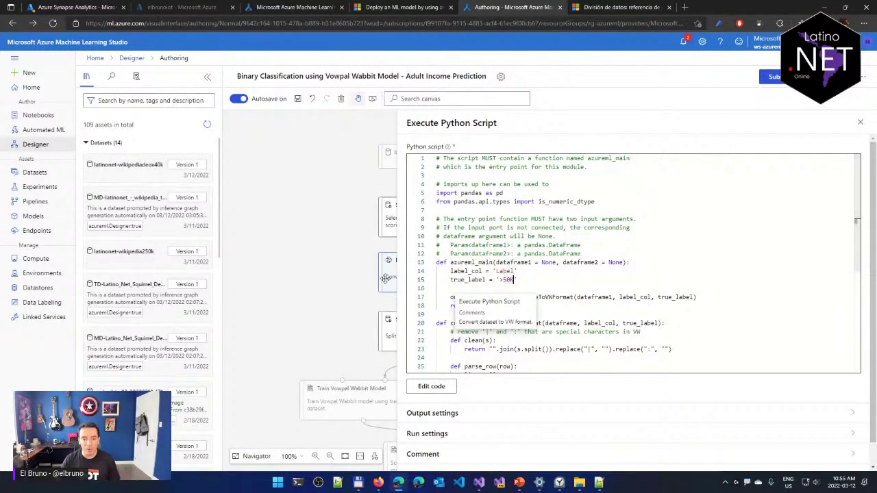
left_click(387, 226)
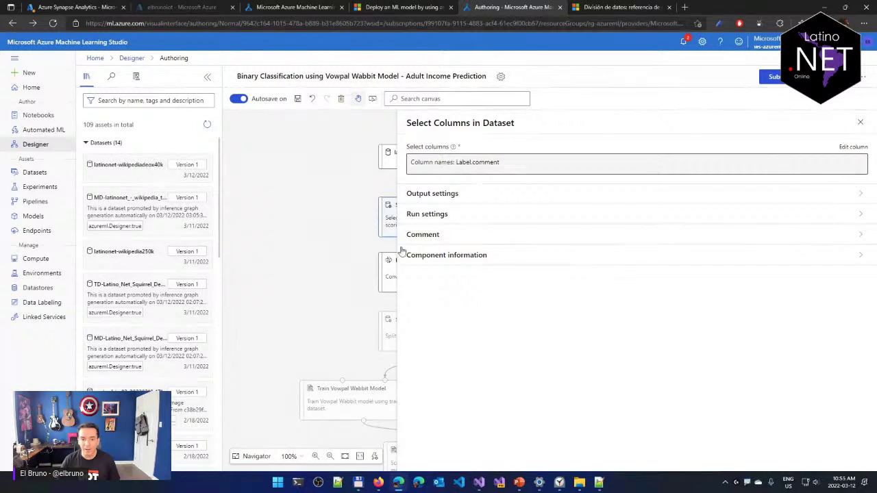
left_click(387, 270)
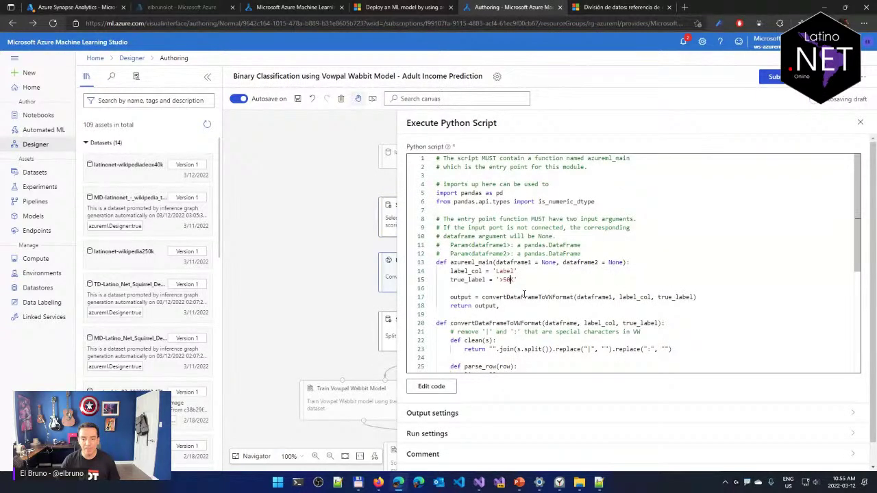
left_click_drag(516, 280, 500, 281)
type("comment")
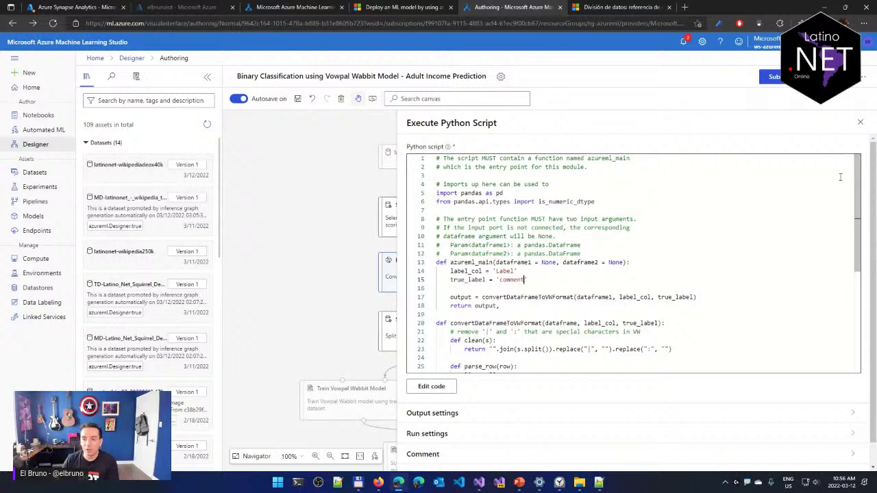
left_click(860, 122)
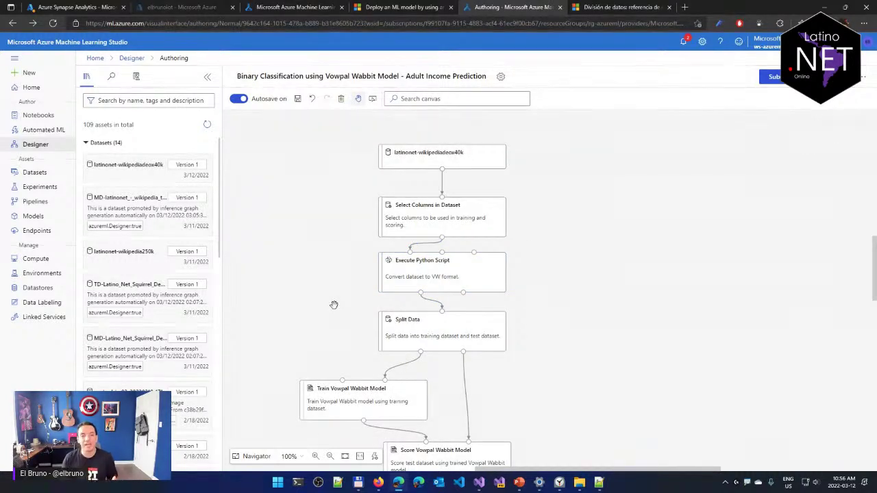
left_click(337, 76)
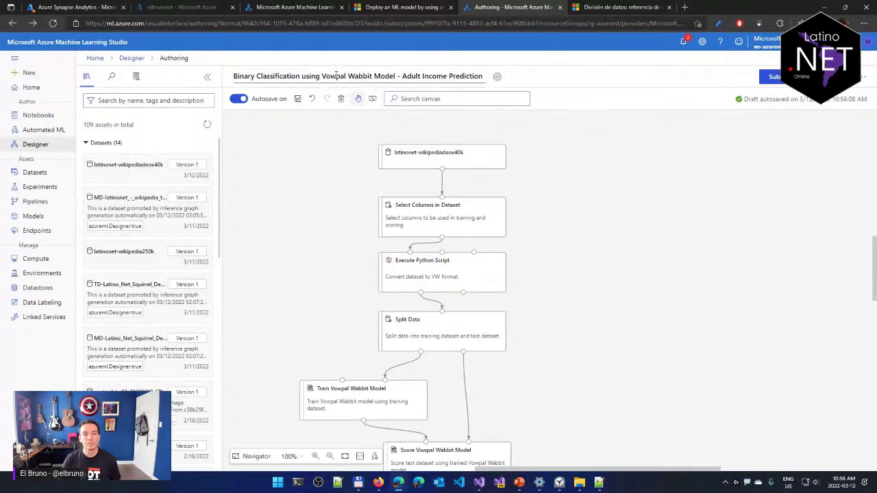
key("shift+Home")
key("BackSpace")
key("Escape")
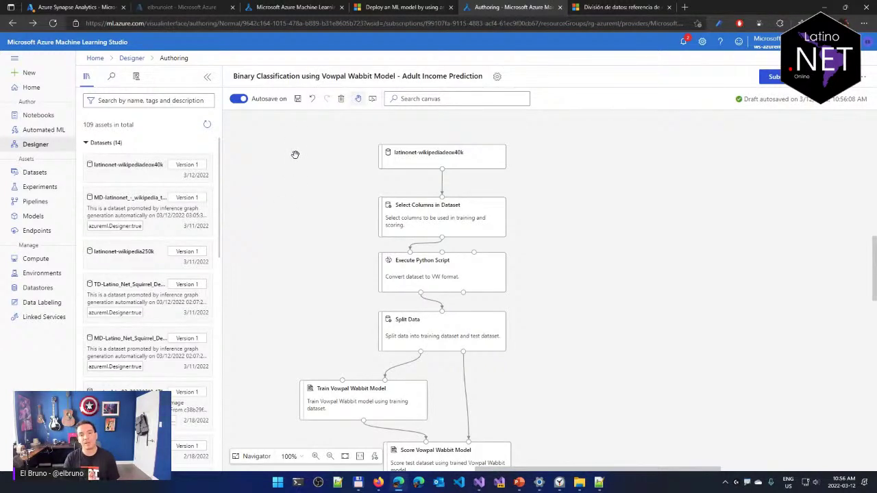
Rename the pipeline as "Wikipedia 40k Toxic comment Prediction" and save the draft
left_click(430, 76)
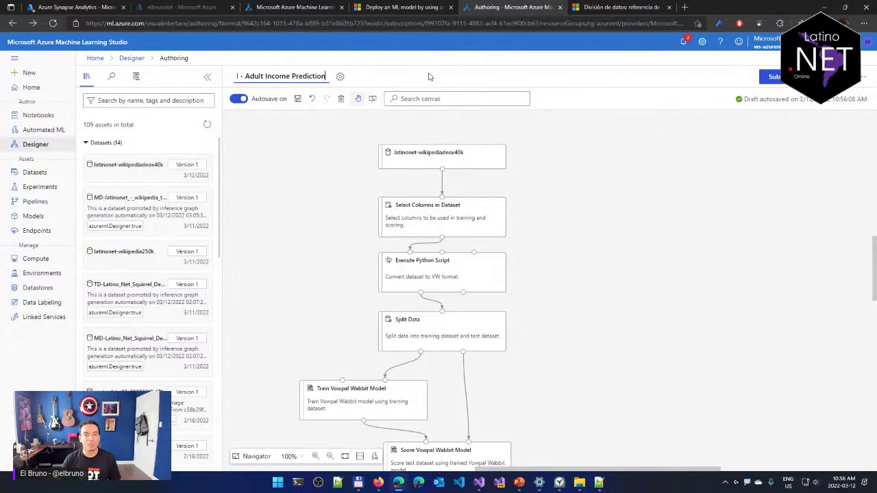
key("ctrl+Left")
key("ctrl+Left")
key("shift+Home")
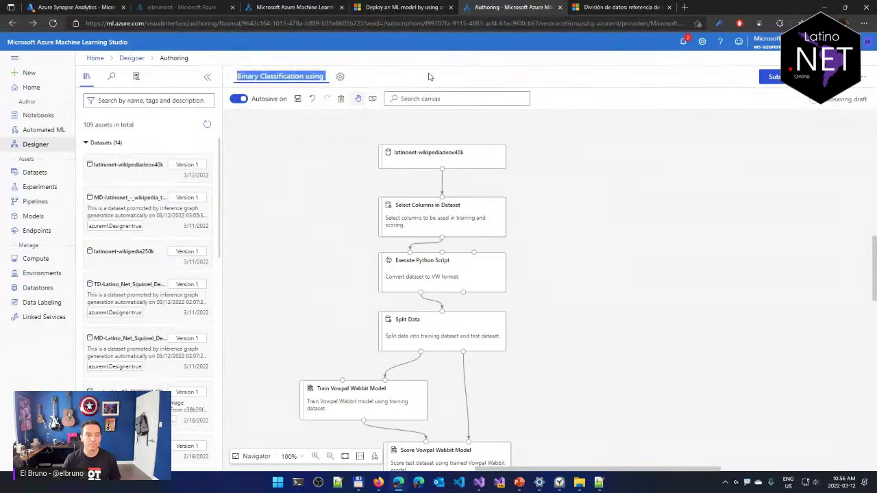
type("Wikipedia")
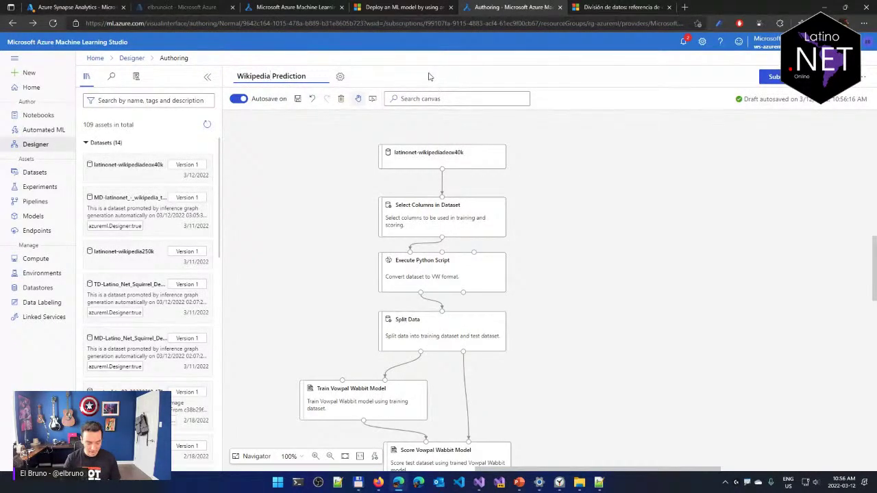
type(" 4")
type("0k Tic")
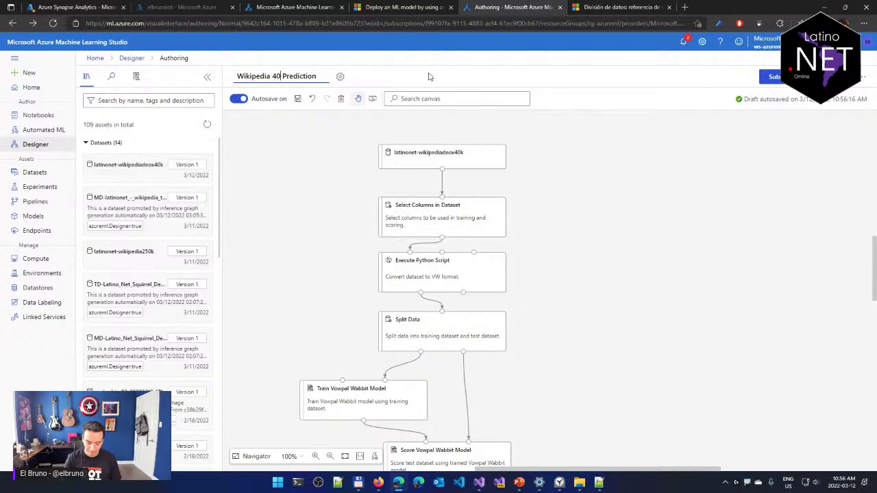
key("BackSpace")
key("BackSpace")
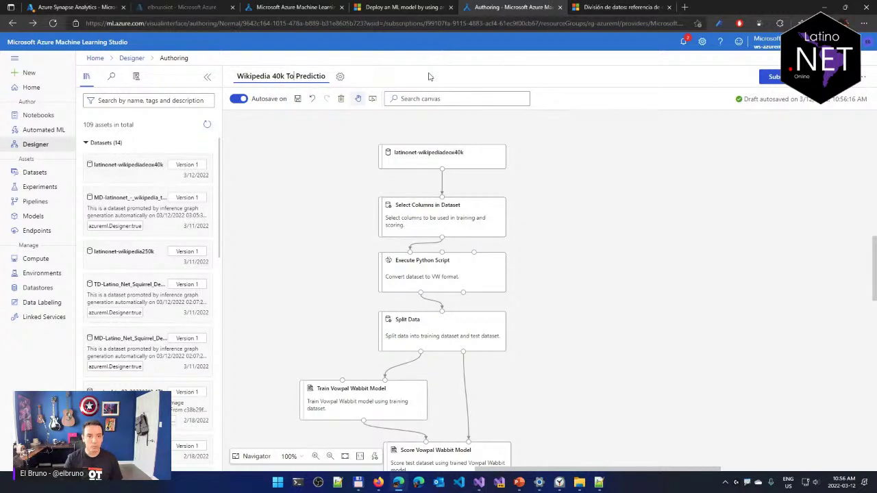
type("oxi")
type("c comment")
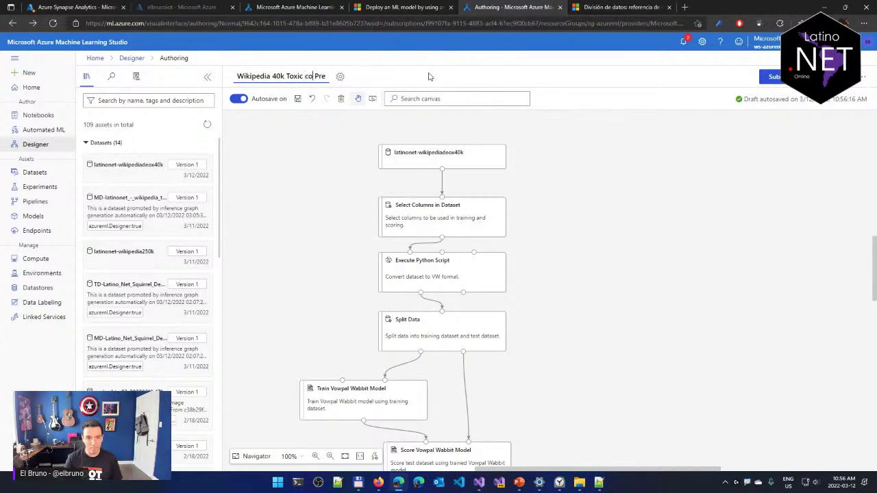
key("End")
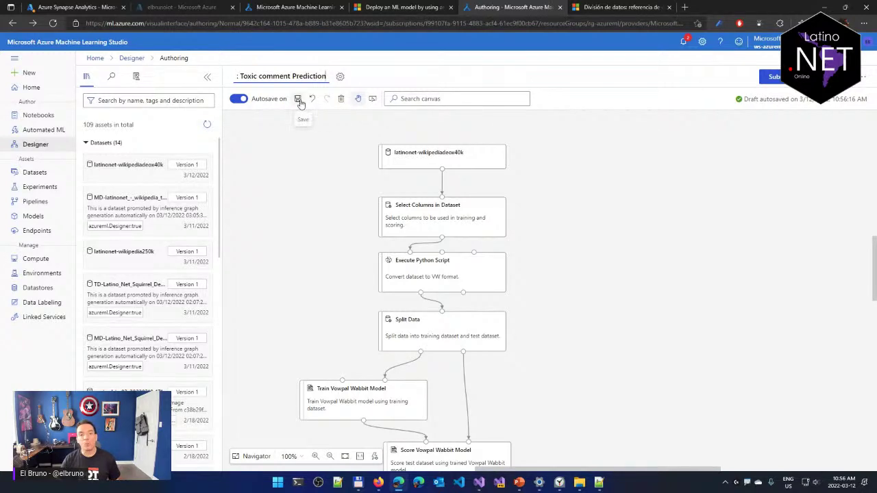
left_click(309, 181)
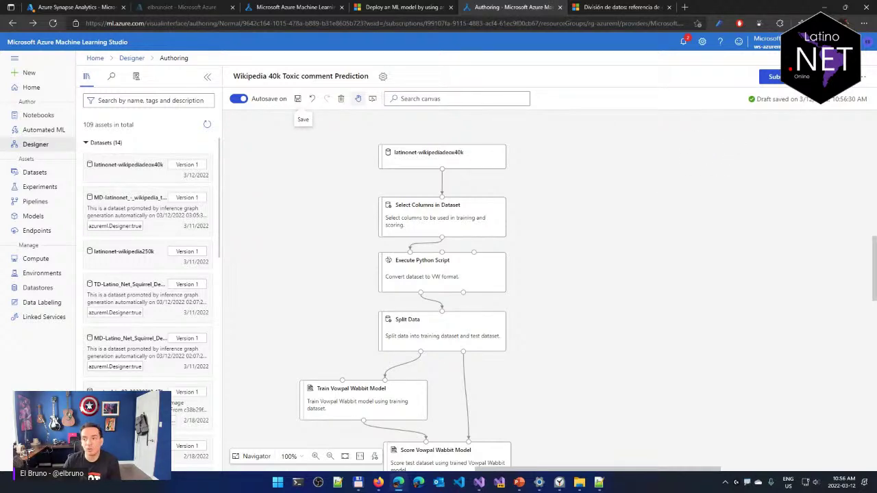
Publish the pipeline to a new PipelineEndpoint named "Wikipedia 40k Toxic comment" with Continue on failure step turned off
left_click(819, 76)
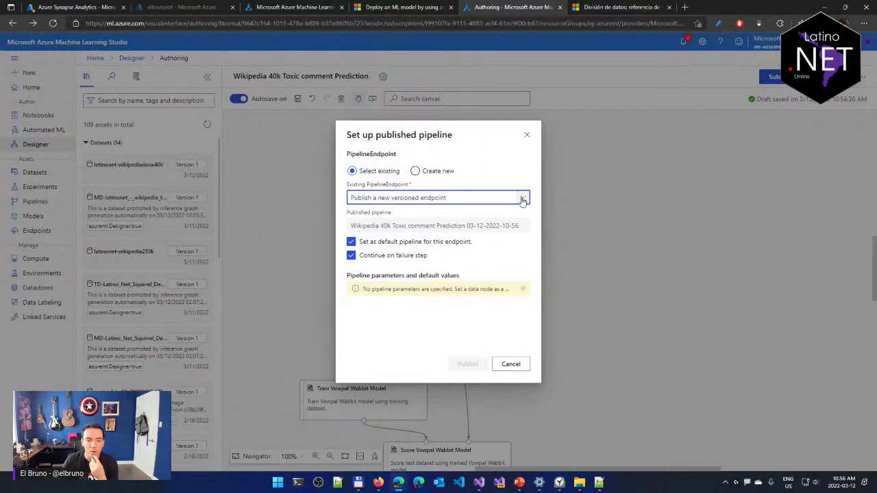
left_click(435, 171)
left_click(423, 199)
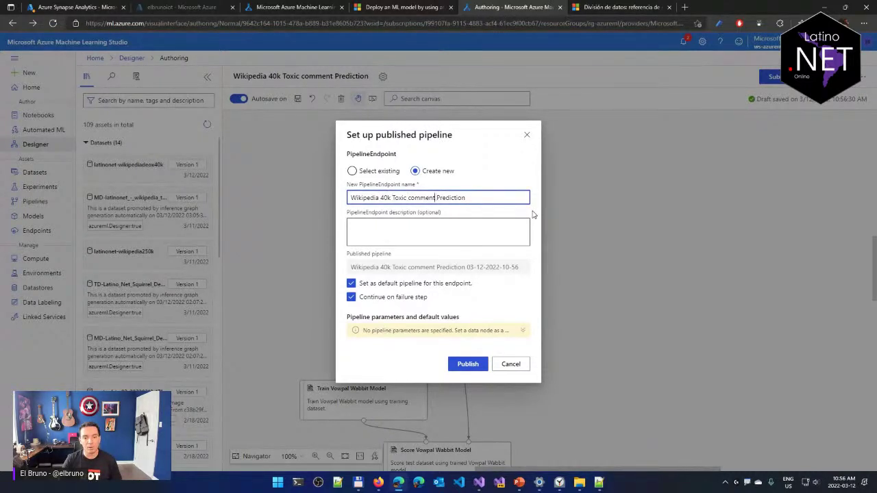
key("ctrl+shift+Left")
key("BackSpace")
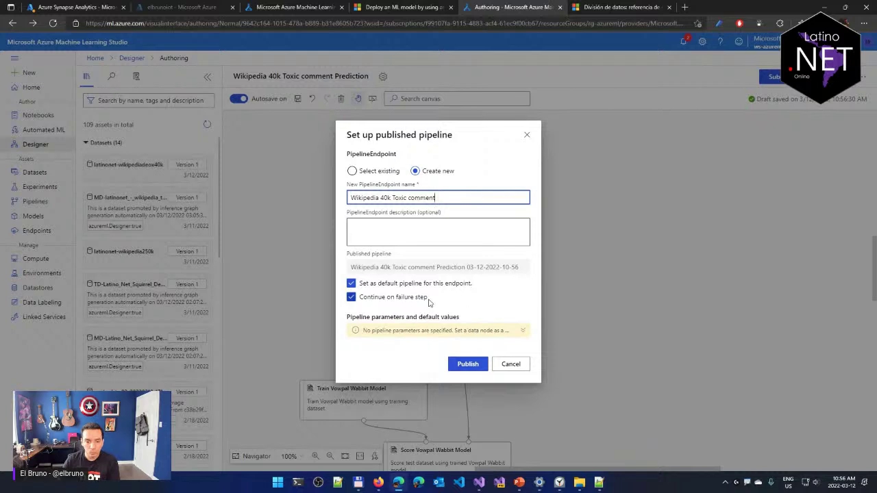
left_click(366, 301)
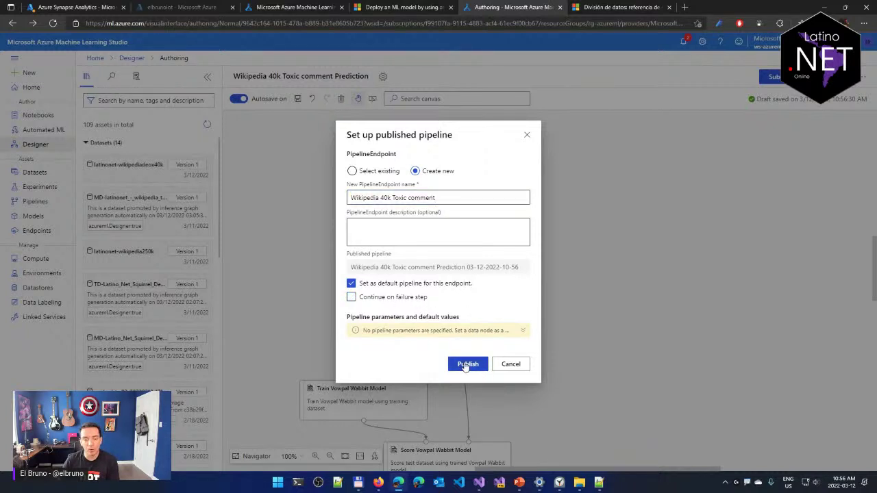
left_click(467, 365)
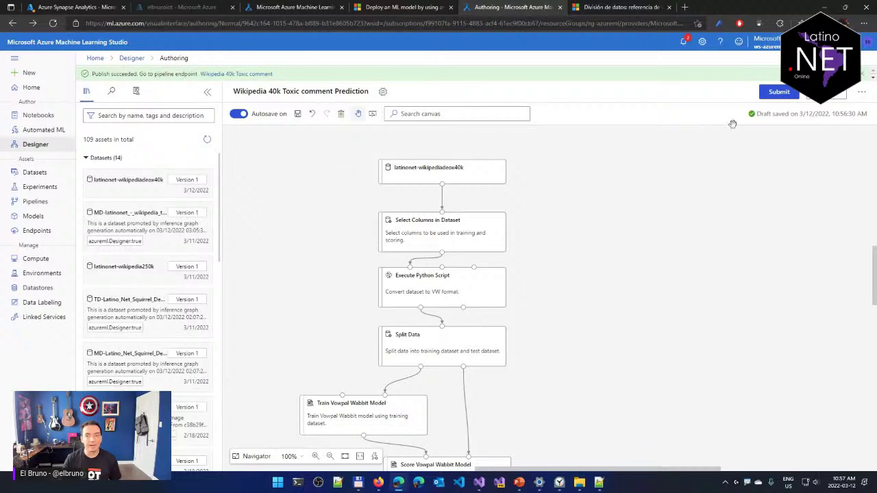
Start setting up a pipeline run and choose to create a new experiment for it
left_click(776, 93)
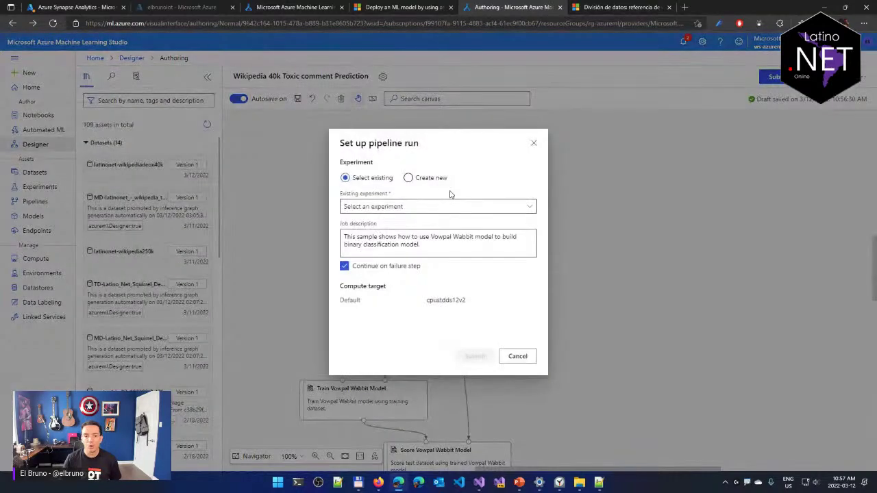
left_click(405, 206)
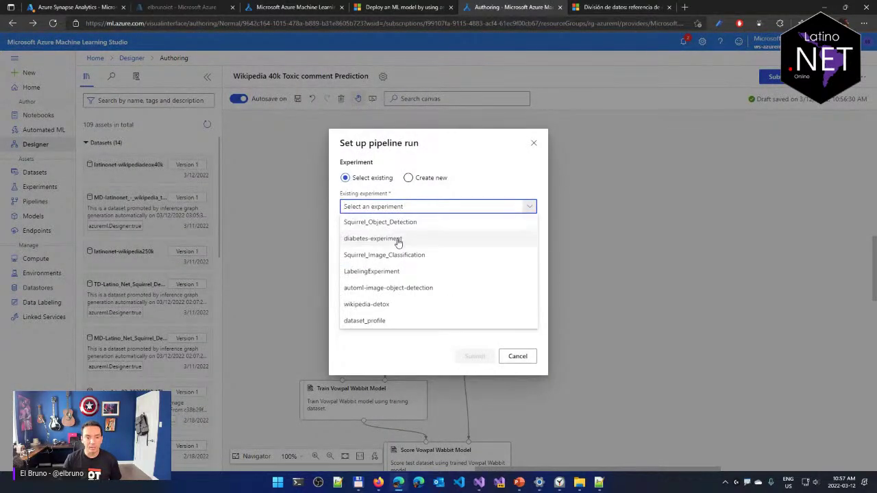
left_click(427, 179)
left_click(393, 207)
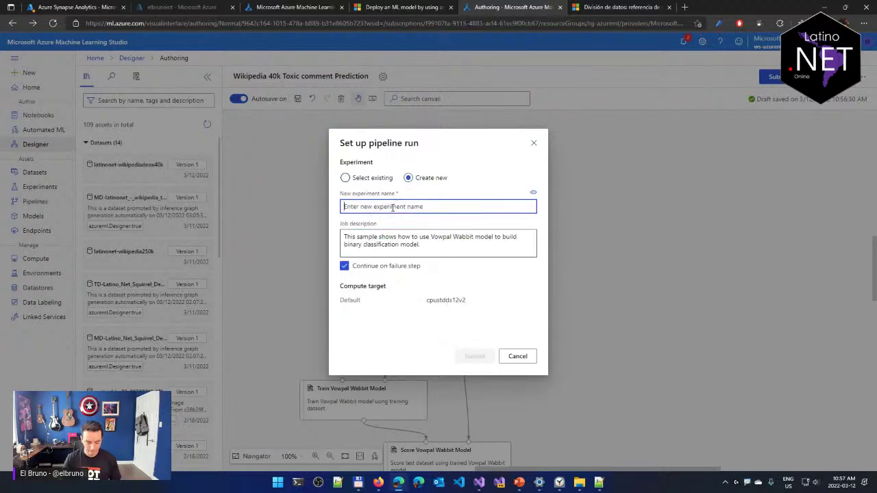
Submit the run under the new experiment name wikipedia-40k-toxic-comment with Continue on failure step turned off
type("wik")
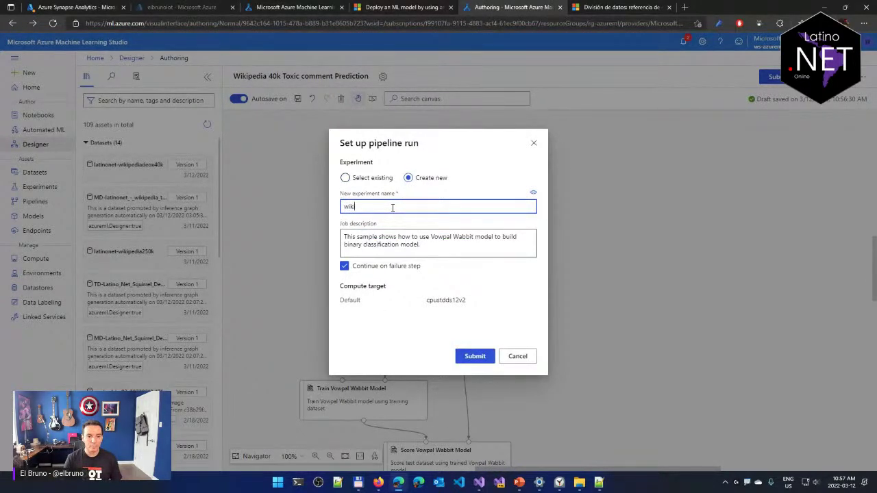
type("ipedia 4")
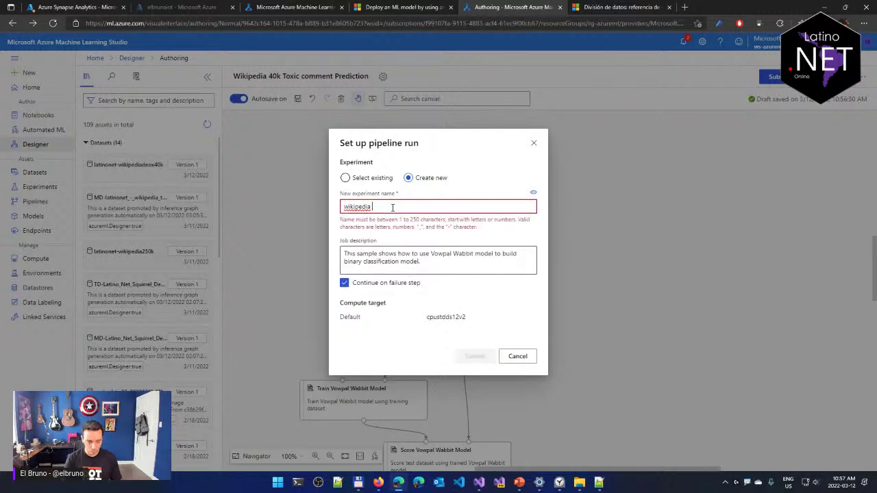
key("BackSpace")
key("BackSpace")
type("4")
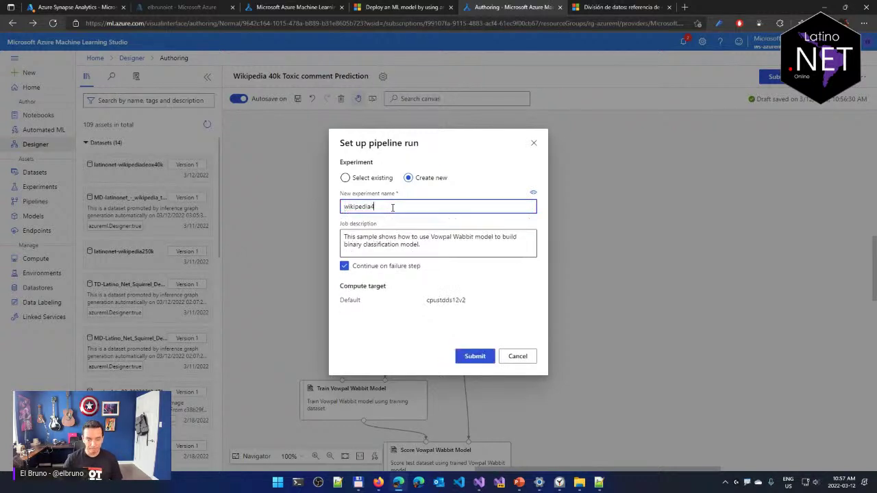
type("0k")
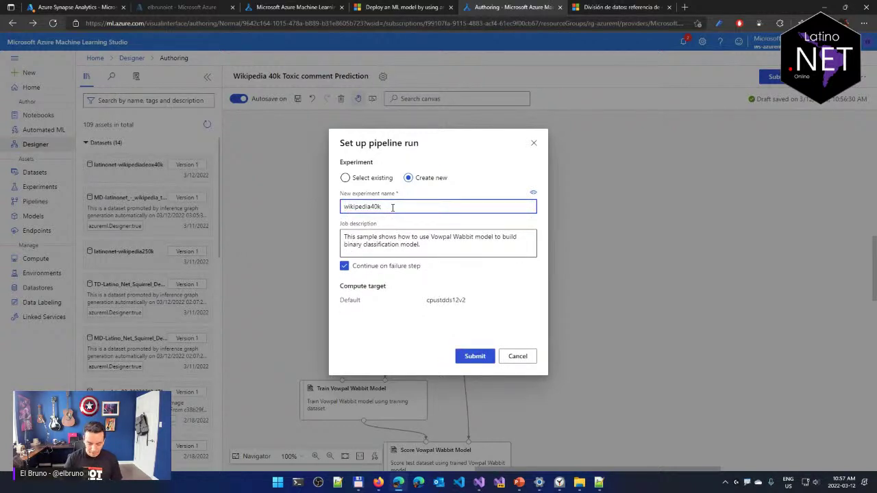
type("toxi")
key("BackSpace")
key("BackSpace")
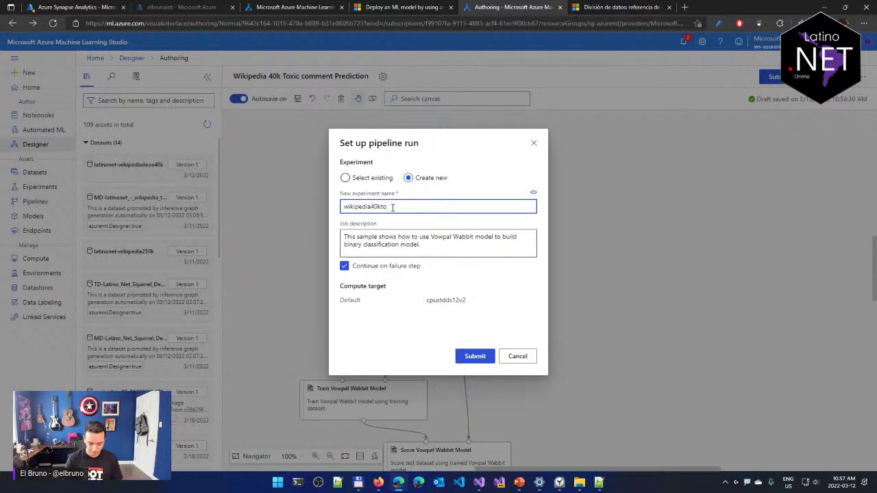
key("Left")
key("Left")
key("Left")
key("Left")
key("Left")
key("Left")
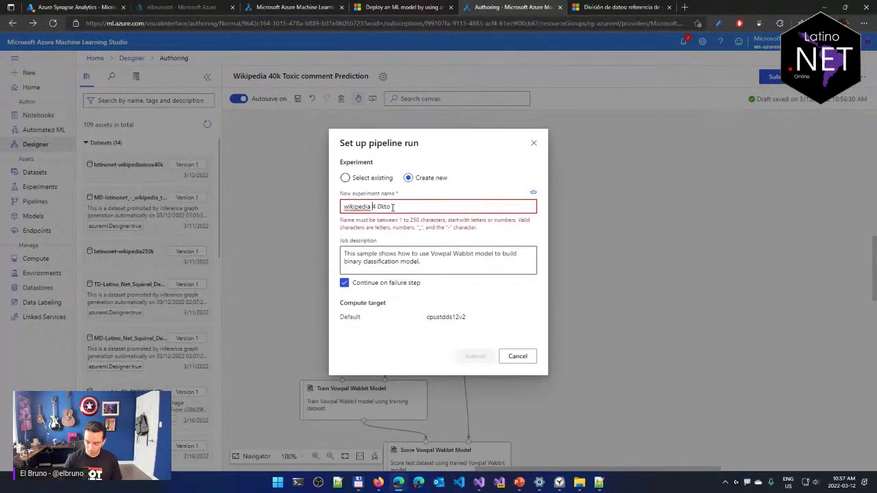
type("-")
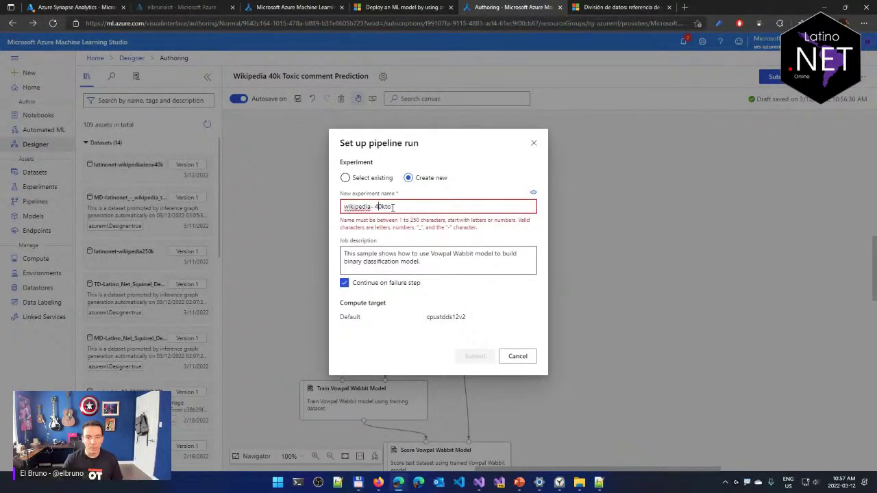
key("Delete")
key("End")
key("shift+Left")
key("shift+Left")
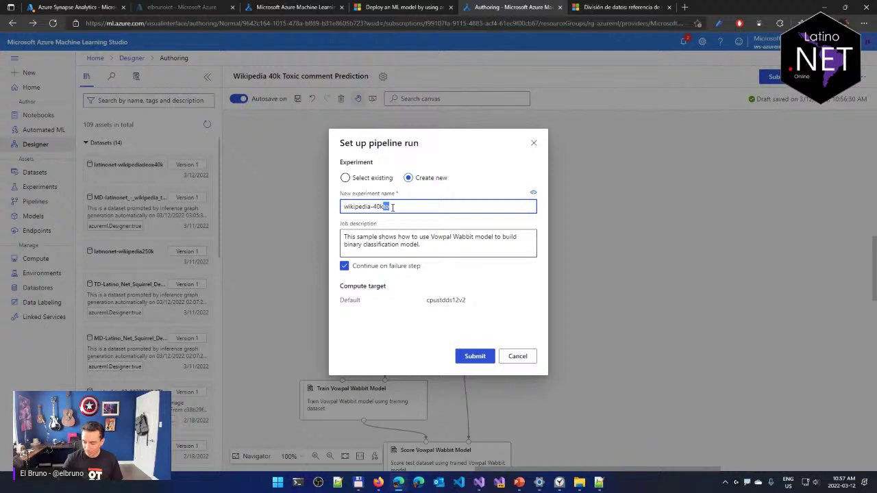
type("-to")
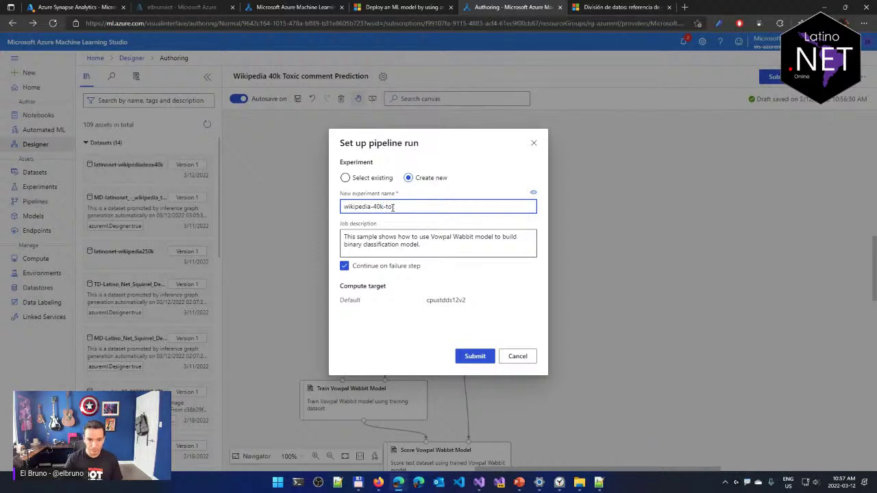
type("xic-comment")
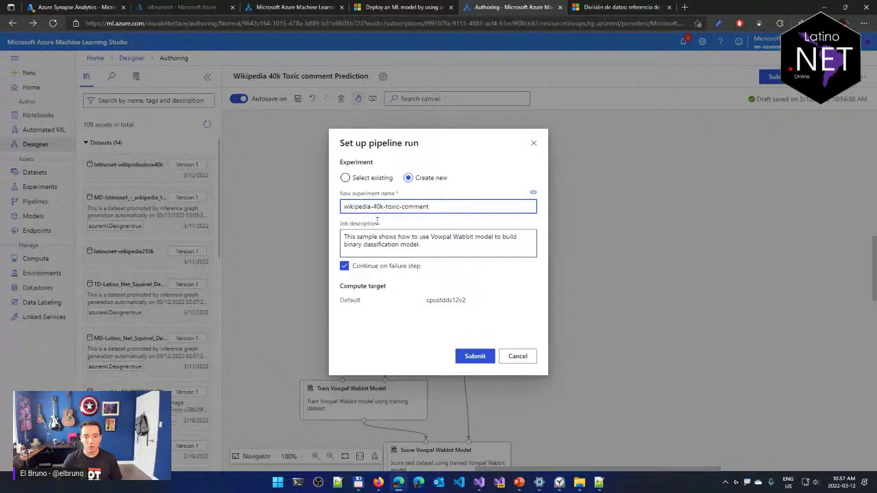
left_click(399, 267)
left_click(475, 357)
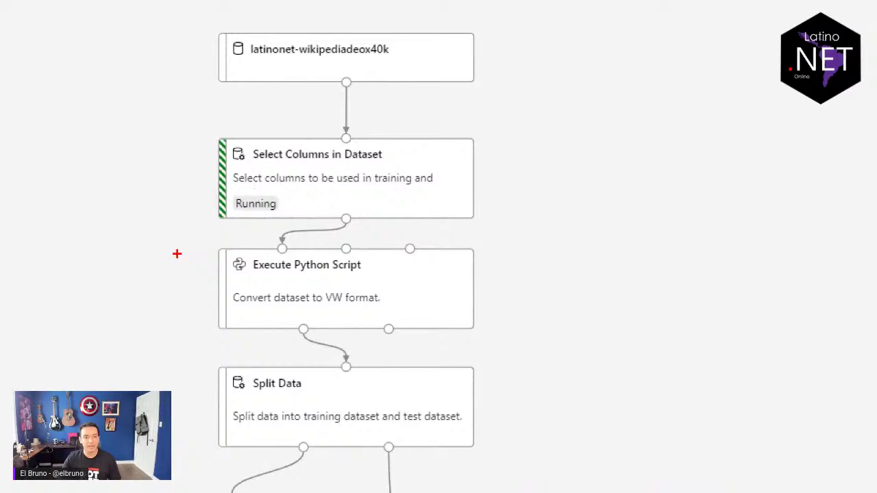
left_click_drag(351, 258, 365, 247)
mouse_move(190, 239)
left_mouse_down()
mouse_move(204, 227)
mouse_move(196, 252)
left_mouse_up()
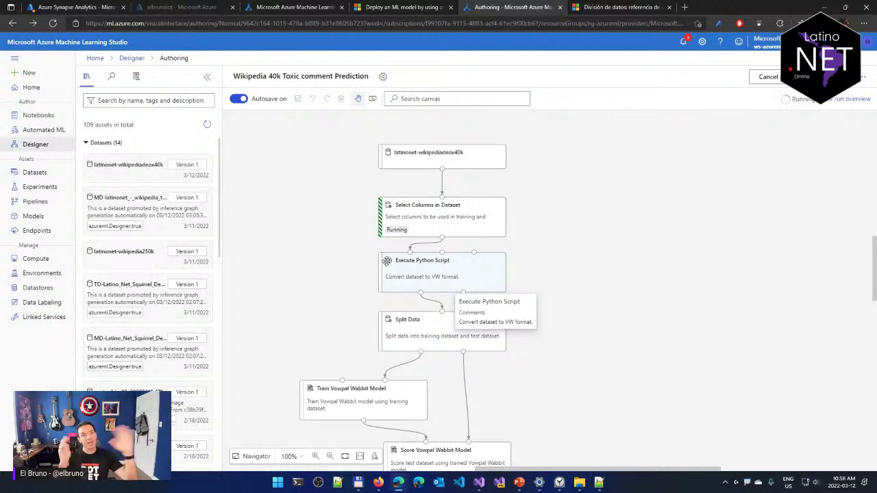
Switch to Visual Studio and open the recent solution FunctionsCs.sln
left_click(479, 482)
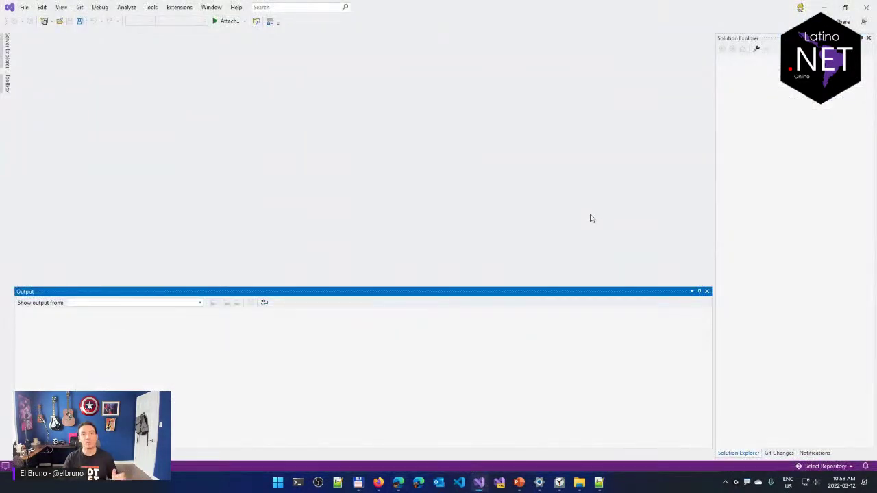
left_click(24, 7)
mouse_move(71, 183)
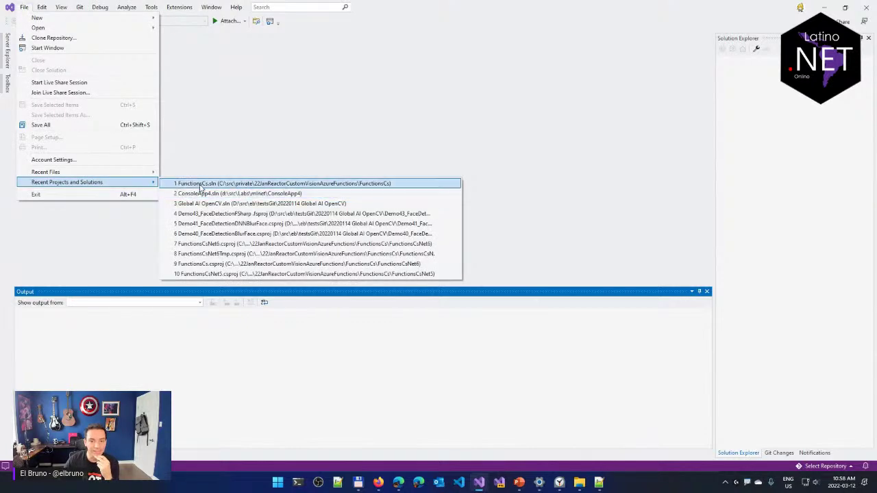
left_click(199, 184)
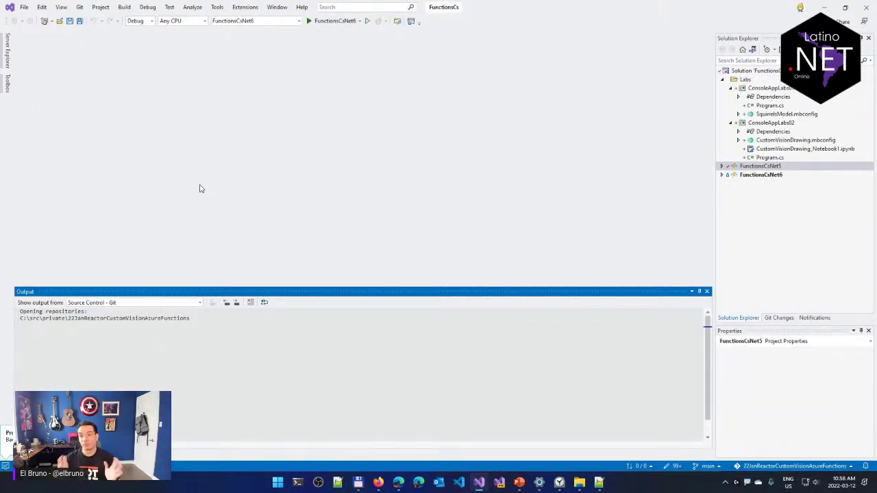
Collapse the two ConsoleAppLabs projects and add a solution folder named LAtinoNet to the FunctionsCs solution
left_click(730, 87)
left_click(731, 97)
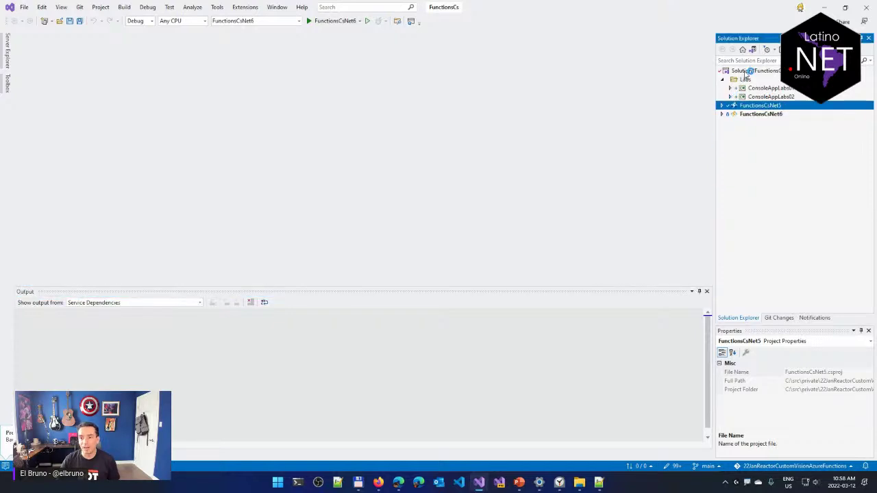
left_click(750, 70)
right_click(751, 71)
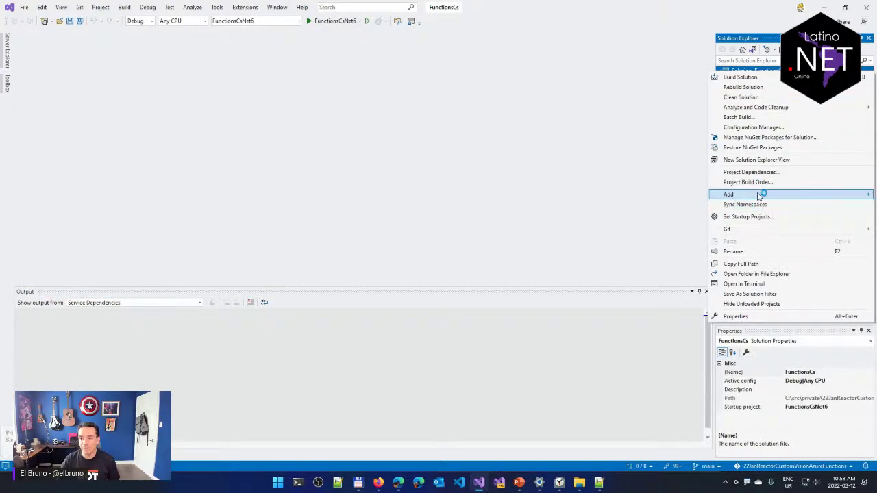
mouse_move(754, 194)
left_click(626, 246)
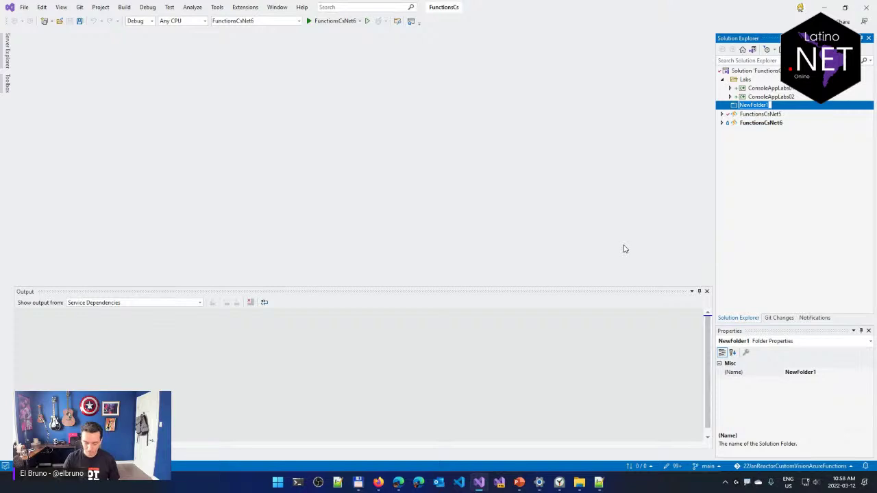
type("LAtinoNet")
key("Return")
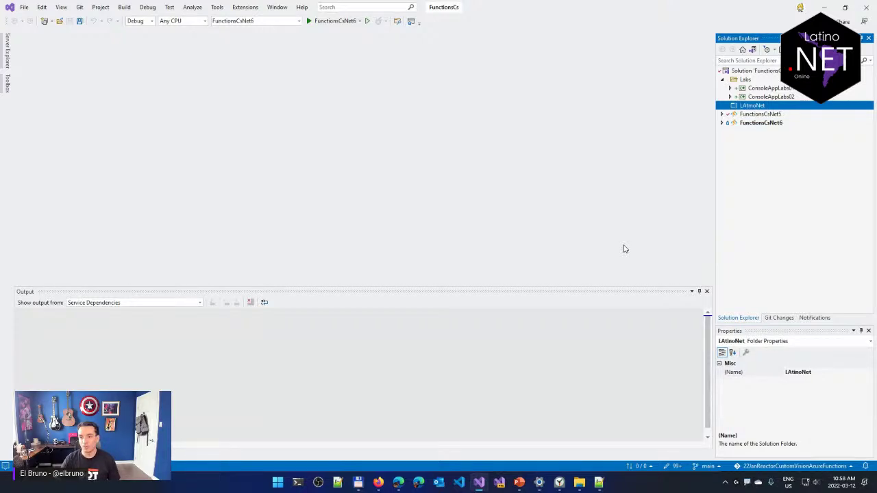
Correct the casing in the new solution folder's name and add a suffix, making it LatinoNet-01
key("F2")
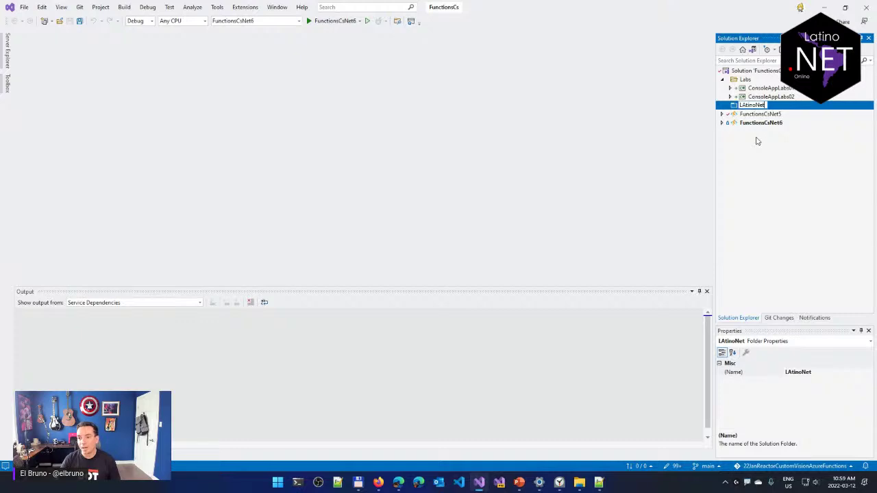
key("Right")
key("Delete")
type("a")
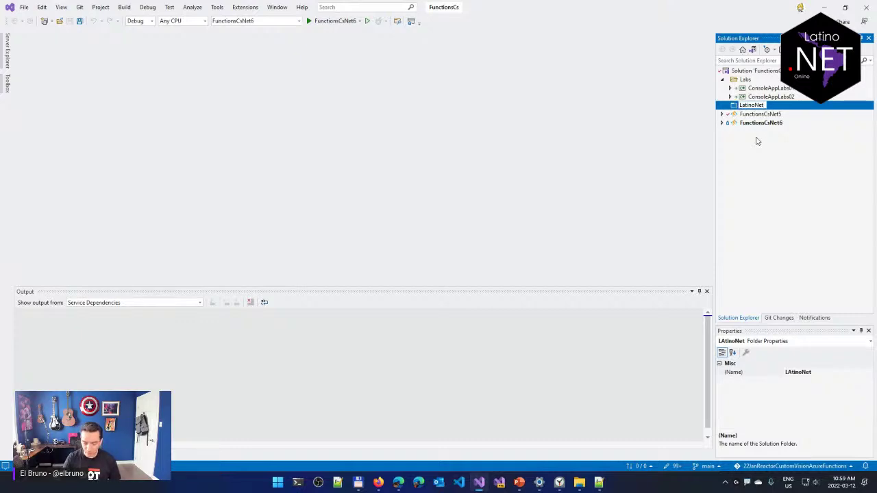
type("-01")
key("Return")
Remove the -01 suffix so the solution folder is named LatinoNet
key("F2")
key("BackSpace")
key("BackSpace")
key("BackSpace")
key("BackSpace")
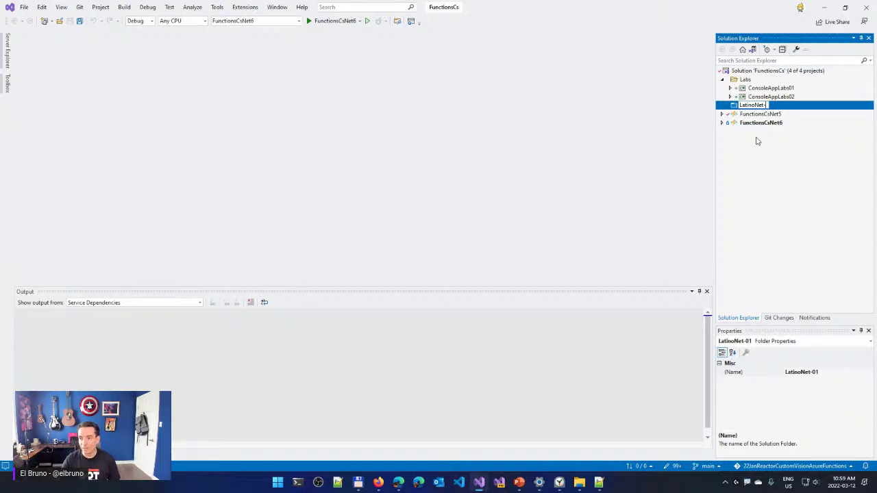
type("t")
key("Return")
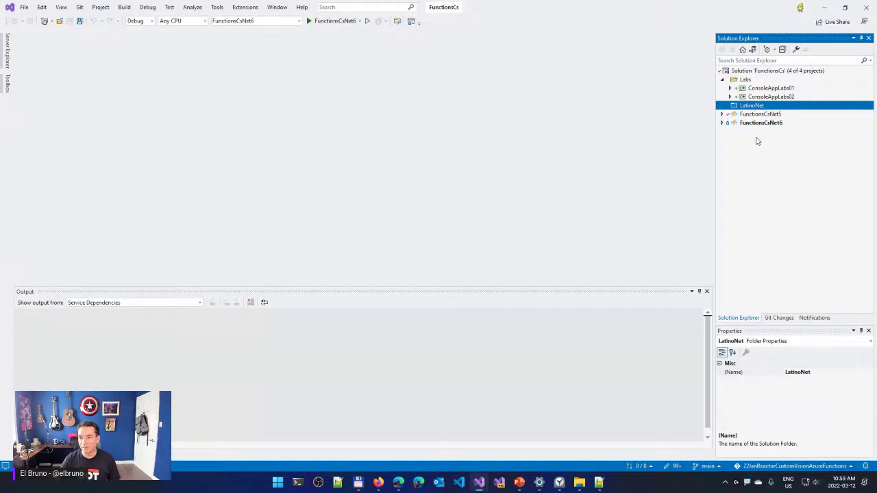
right_click(759, 106)
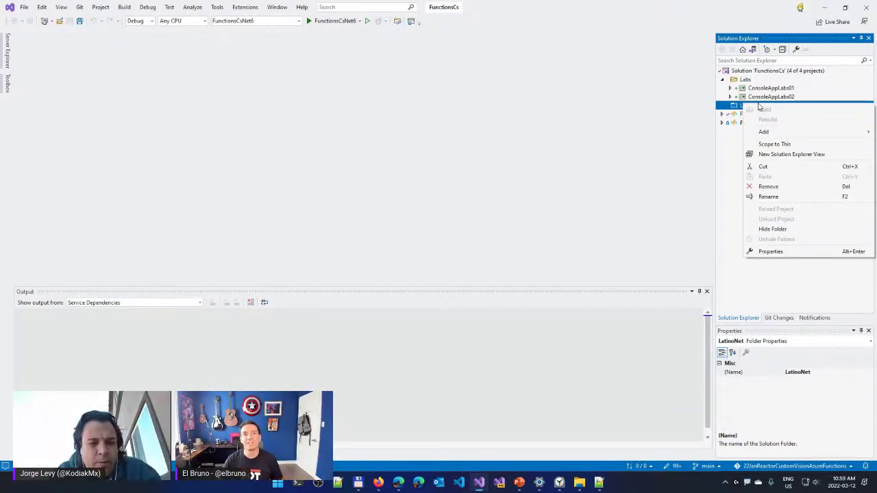
mouse_move(772, 132)
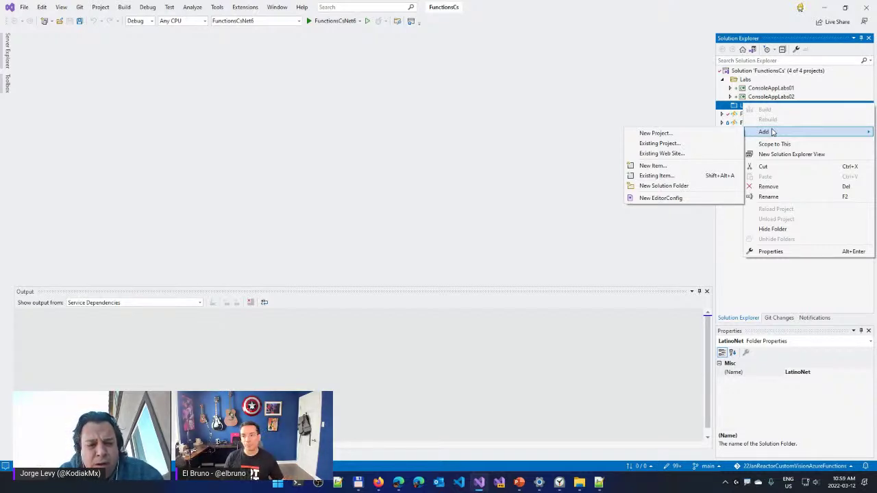
left_click(529, 160)
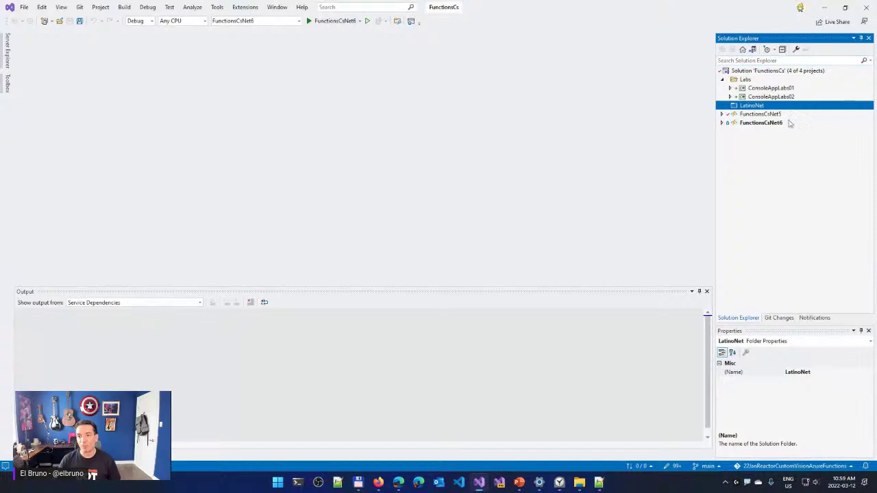
right_click(745, 106)
mouse_move(764, 136)
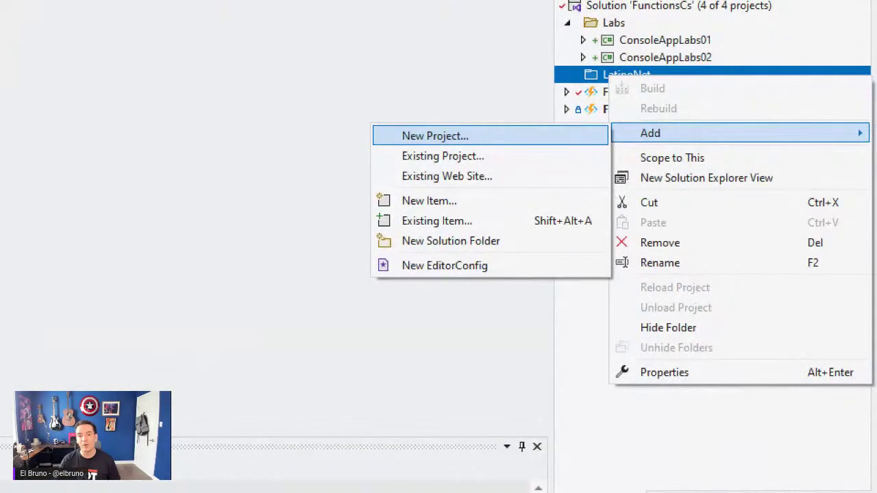
Start adding a new project to the LatinoNet folder using the C# Console App template
right_click(745, 106)
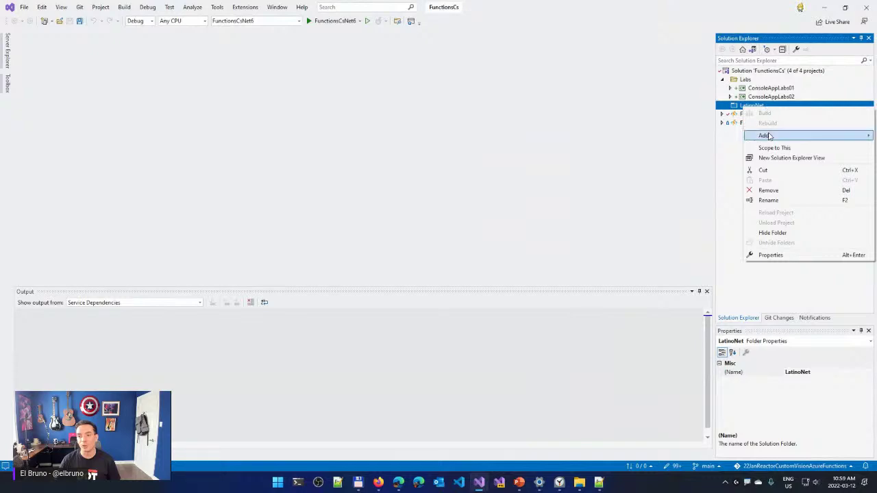
mouse_move(769, 136)
left_click(650, 137)
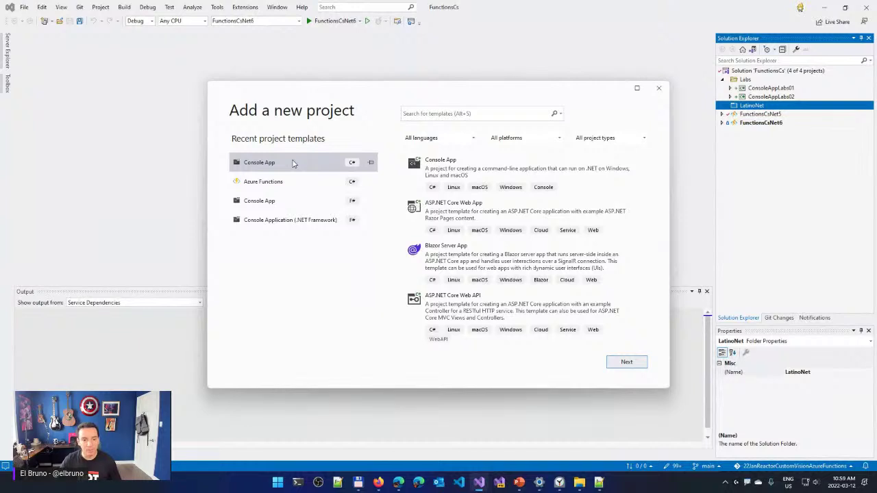
left_click(292, 163)
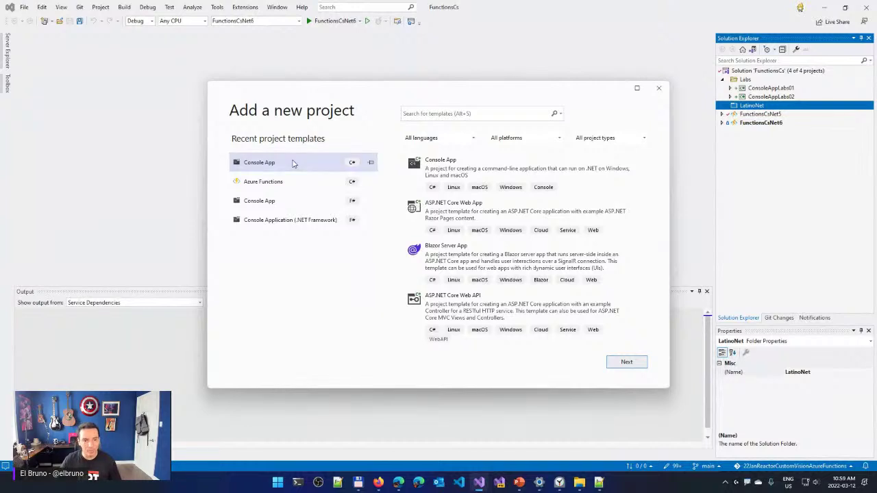
left_click(630, 362)
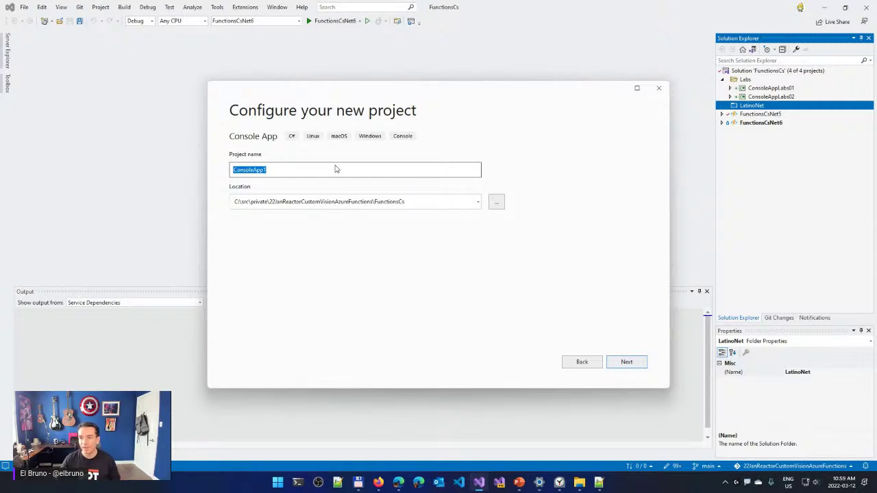
Name the new console project ConsoleAppWikipedia40k01 and continue to its framework settings
left_click(335, 169)
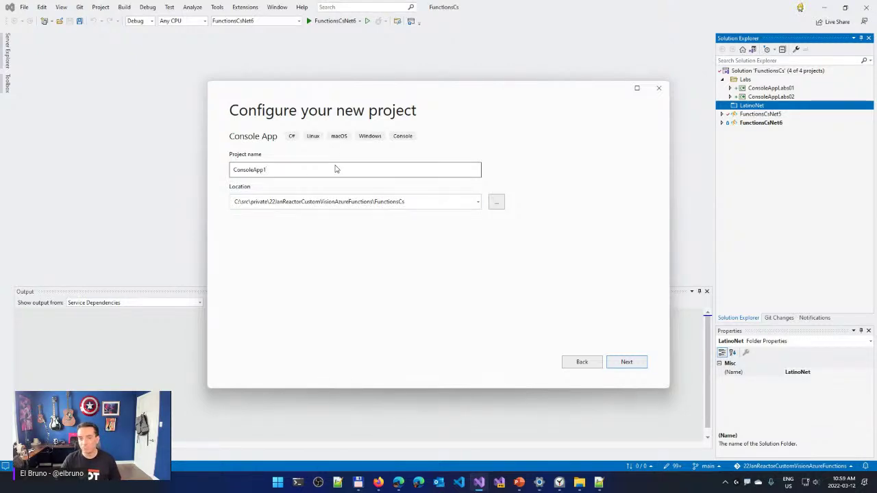
key("Left")
key("Left")
key("shift+End")
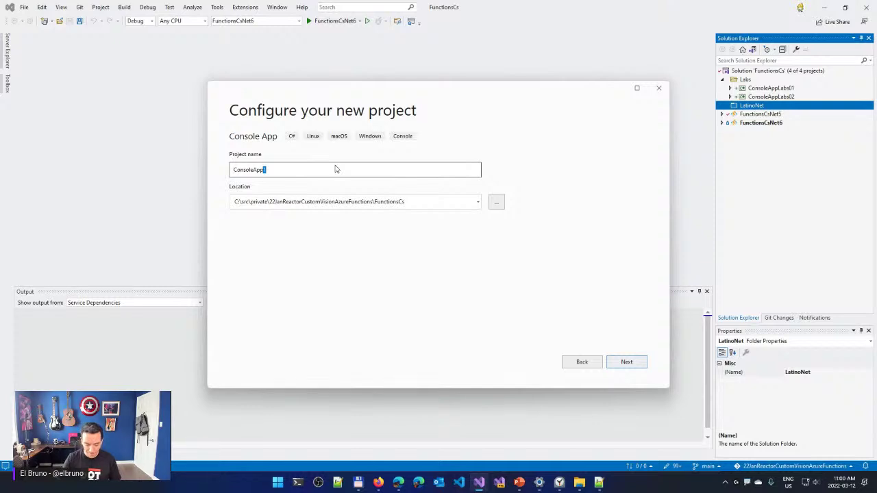
key("Right")
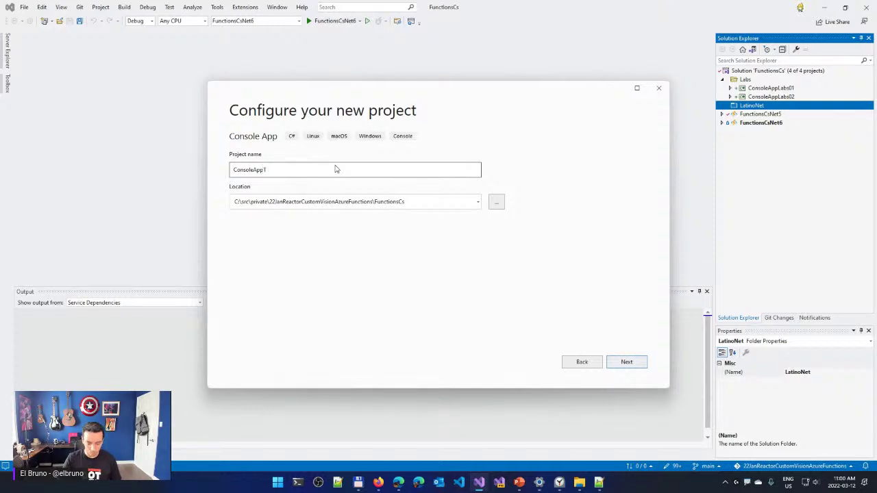
key("BackSpace")
type("Wikipedia")
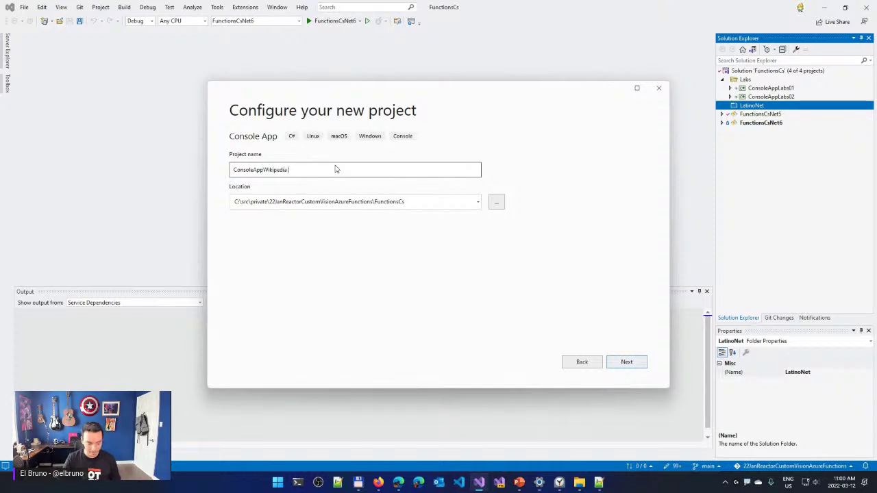
type("40k01")
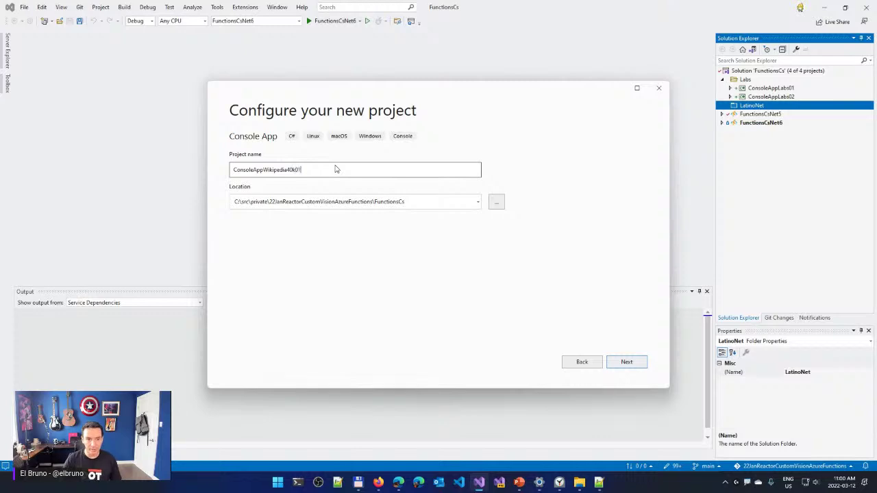
left_click(627, 361)
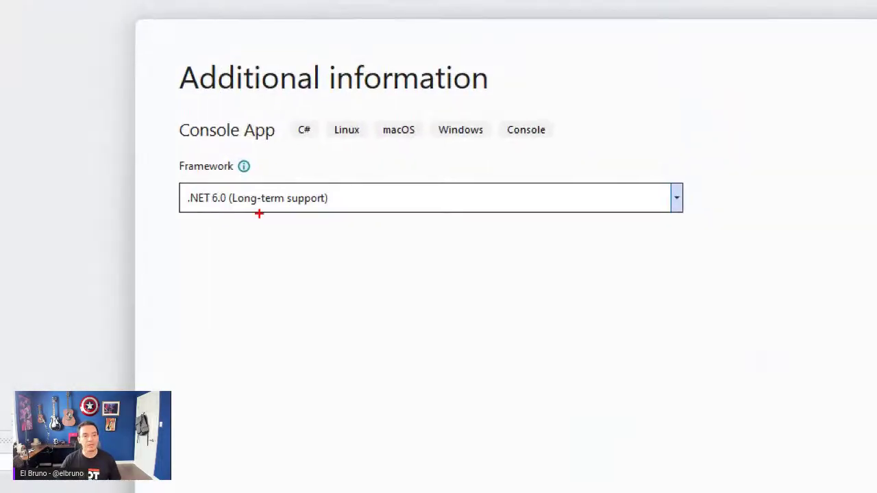
Create the project with the .NET 6.0 (Long-term support) framework and widen the Solution Explorer pane
left_click_drag(251, 222, 247, 200)
left_click_drag(215, 258, 251, 268)
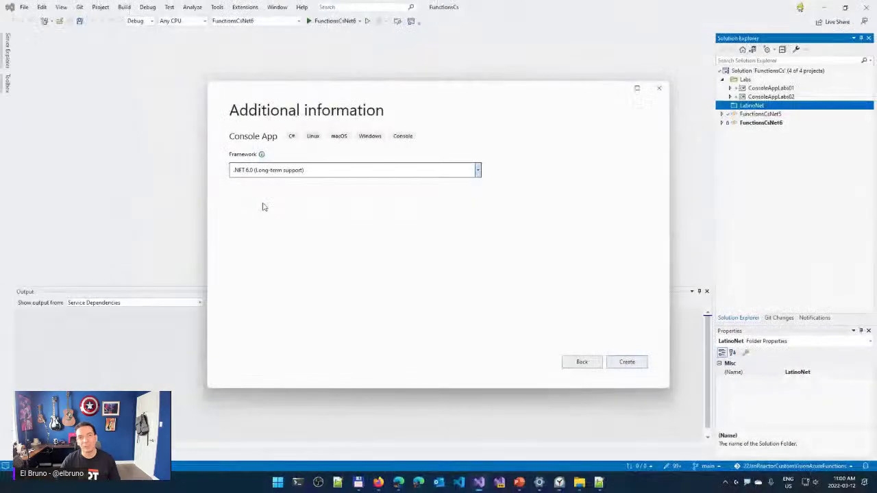
left_click(622, 364)
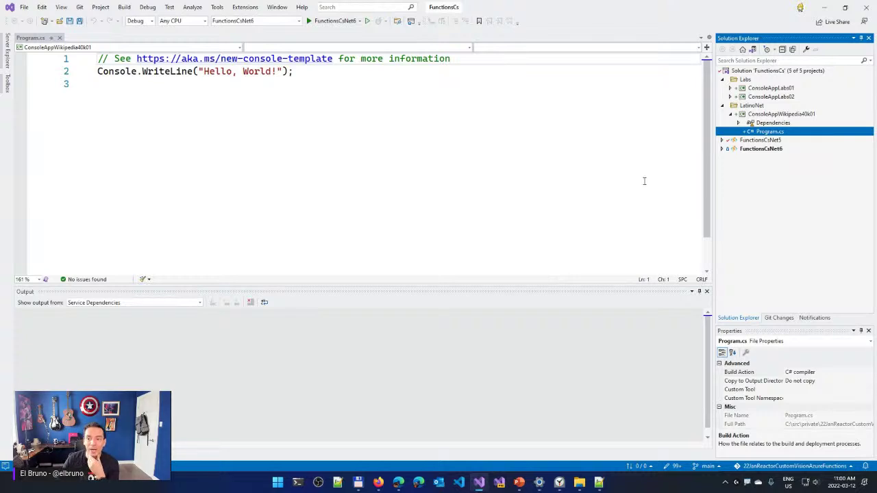
left_click_drag(715, 199, 659, 195)
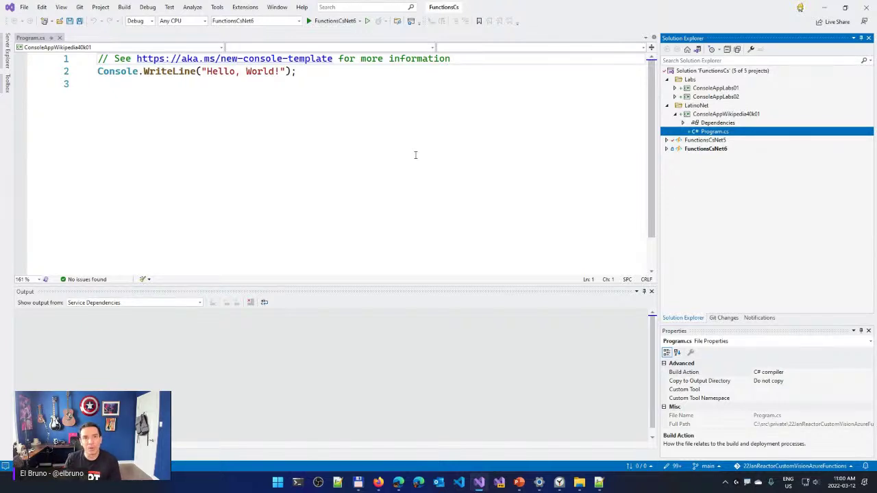
Check the installed Visual Studio extensions for ML.NET Model Builder 2022, then close the extension manager
left_click(244, 7)
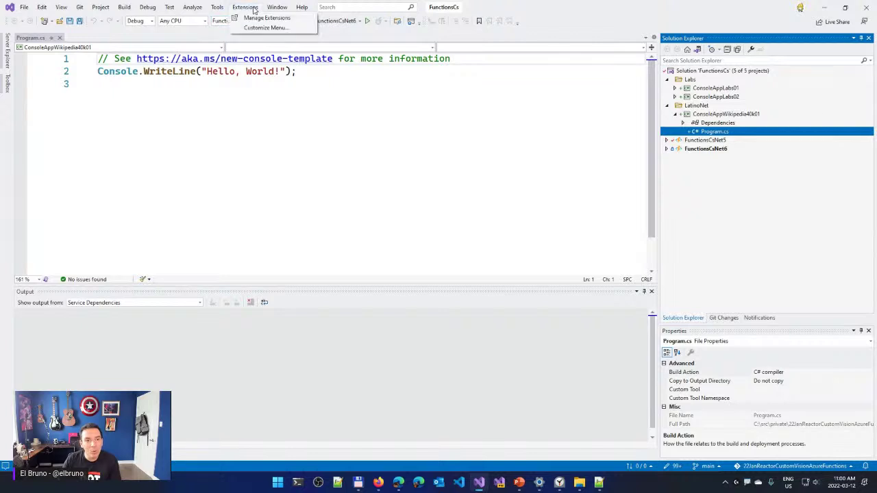
left_click(258, 90)
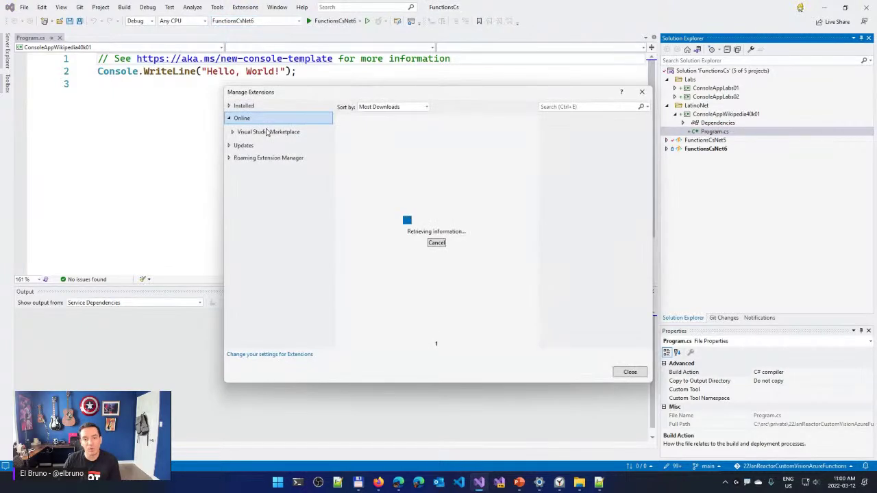
left_click(249, 108)
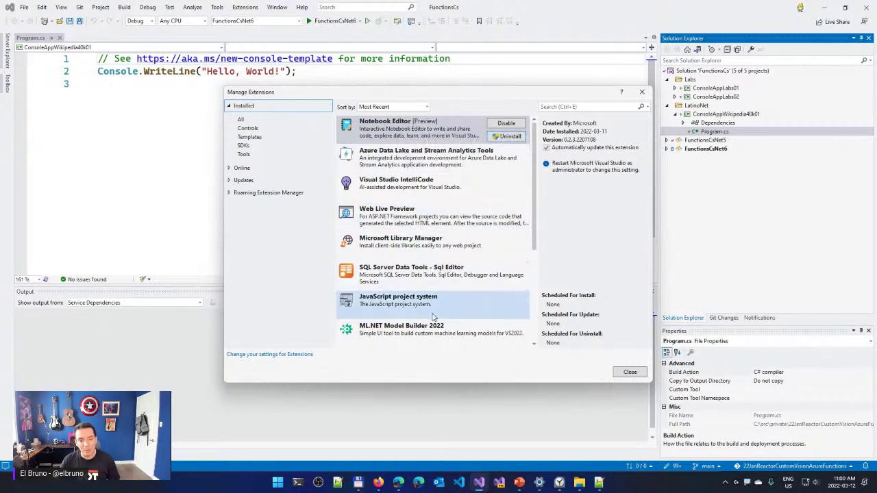
left_click(458, 331)
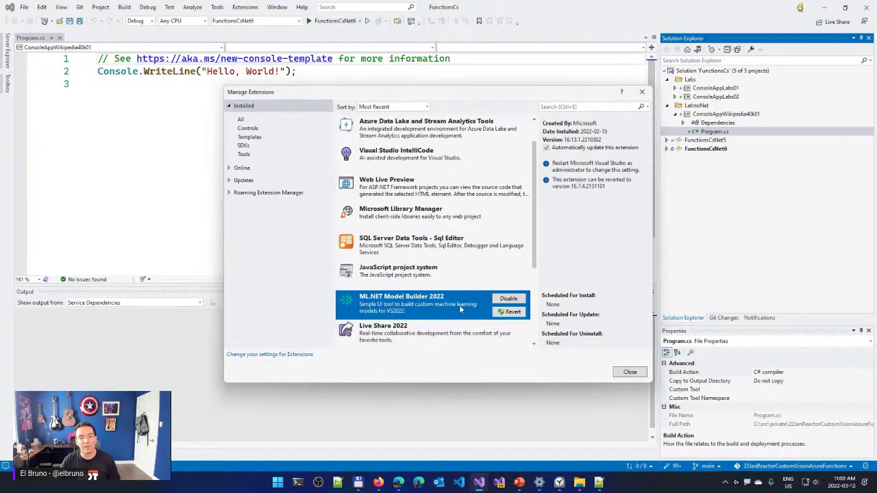
scroll(438, 274, "down", 3)
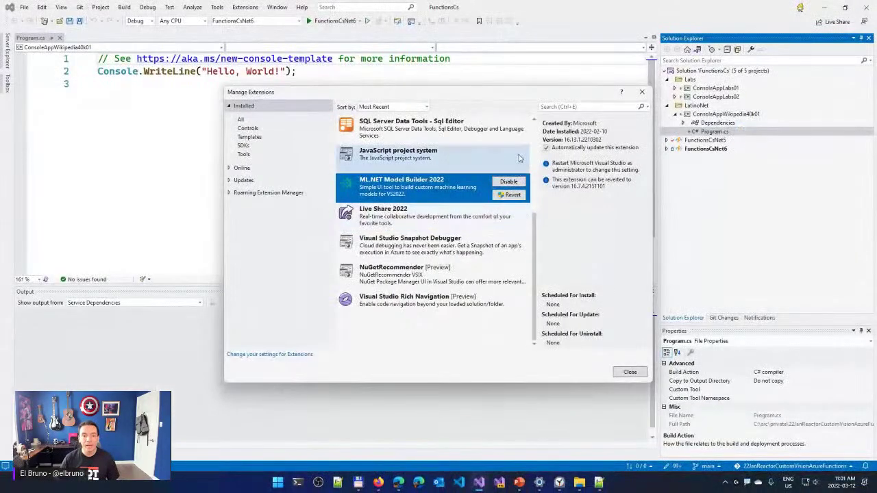
left_click(642, 92)
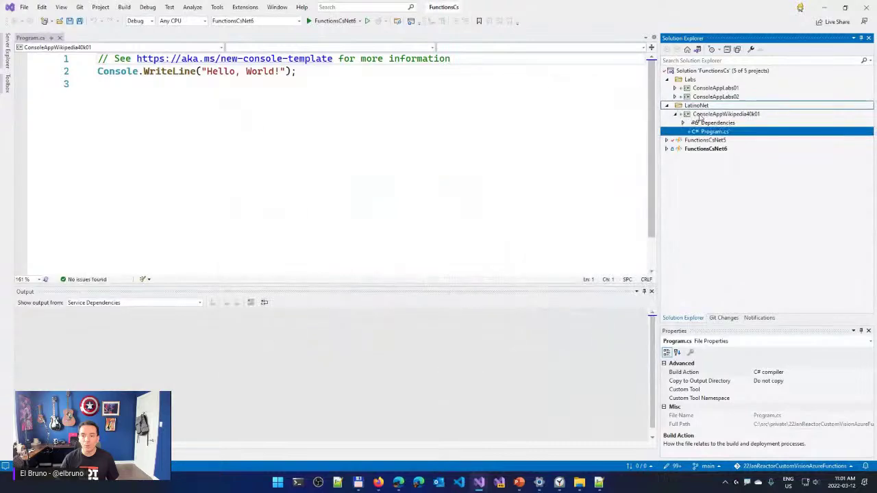
left_click(699, 114)
right_click(699, 118)
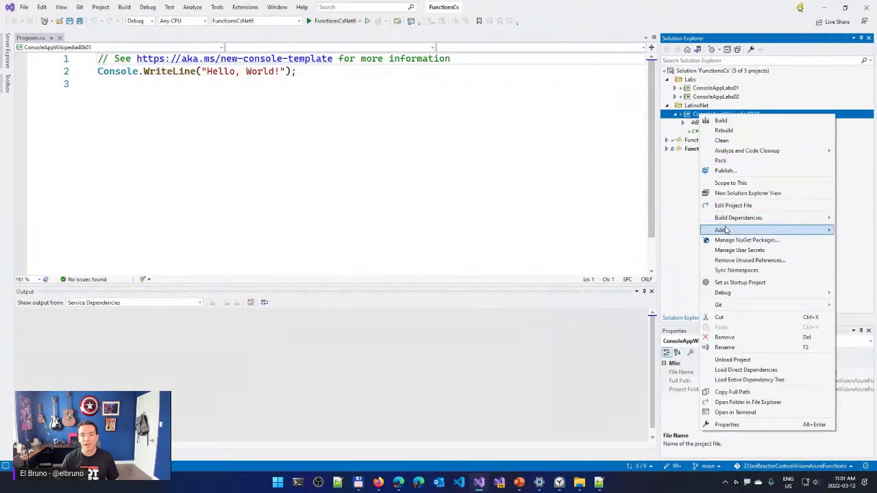
mouse_move(724, 230)
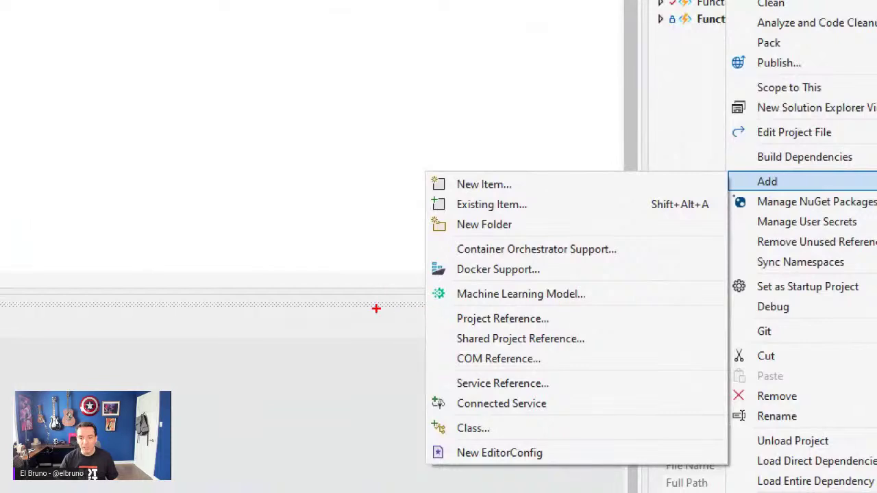
mouse_move(371, 302)
left_mouse_down()
mouse_move(403, 302)
mouse_move(390, 309)
left_mouse_up()
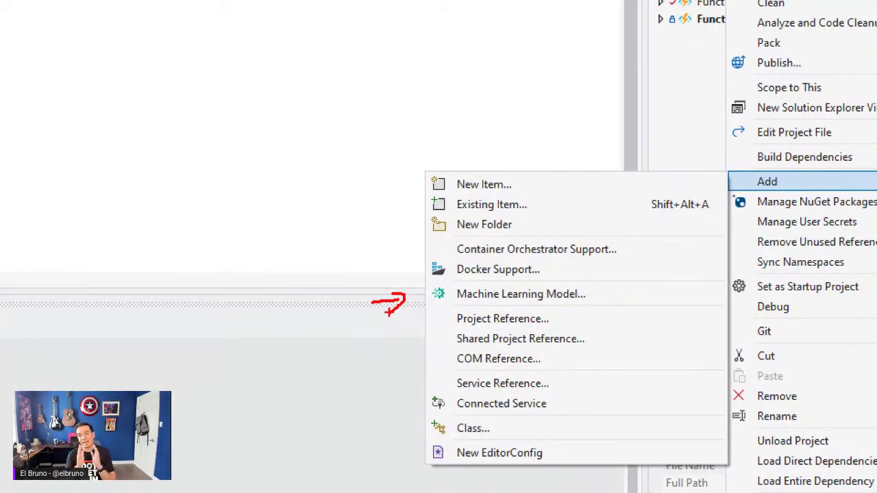
key("Escape")
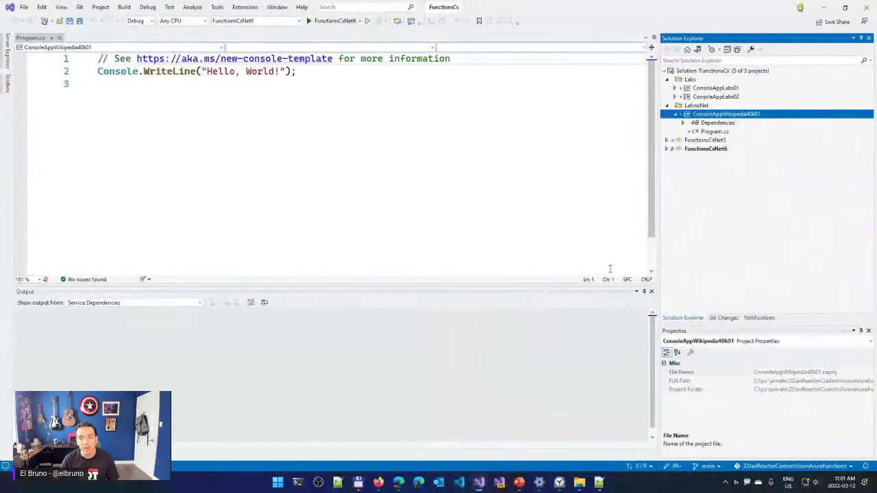
Add a Machine Learning Model (ML.NET) item named MLModelWikipediaToxicComments.mbconfig to the ConsoleAppWikipedia40k01 project
right_click(719, 122)
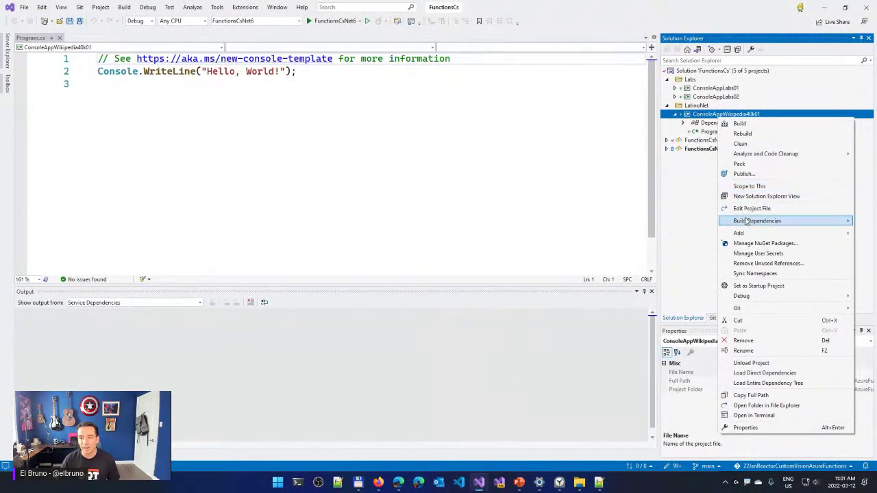
mouse_move(754, 233)
left_click(647, 290)
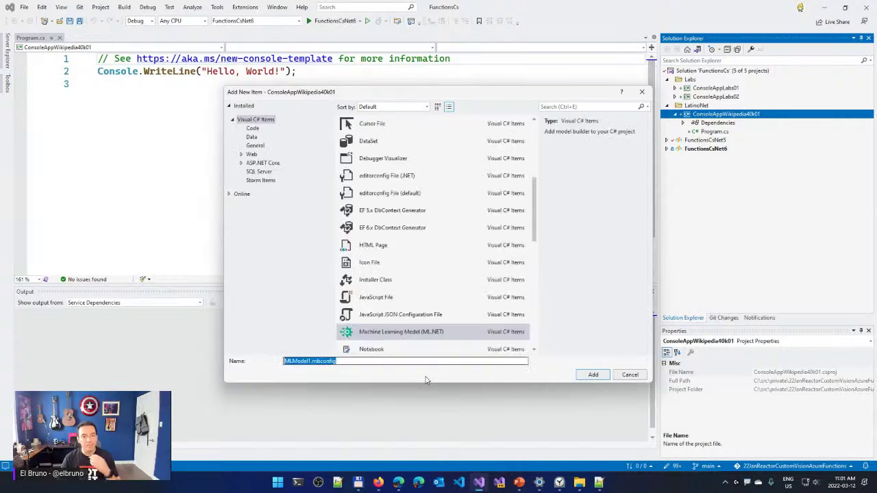
left_click(312, 362)
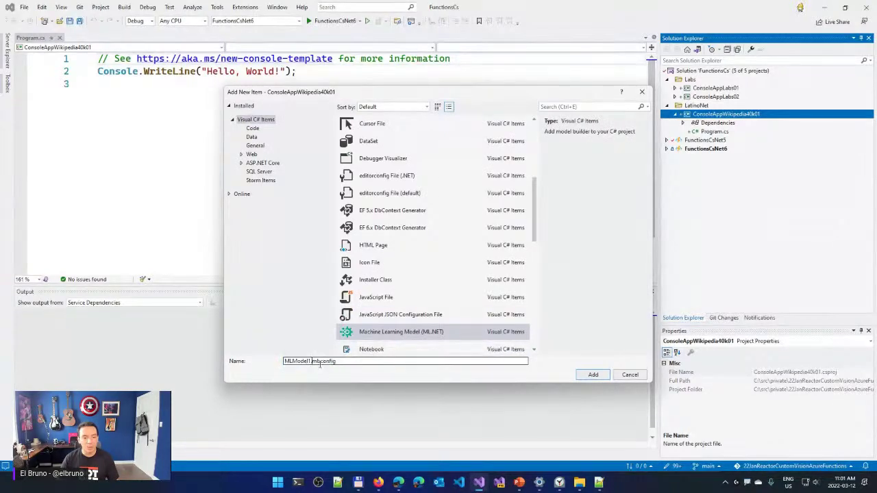
key("BackSpace")
type("Wikiped")
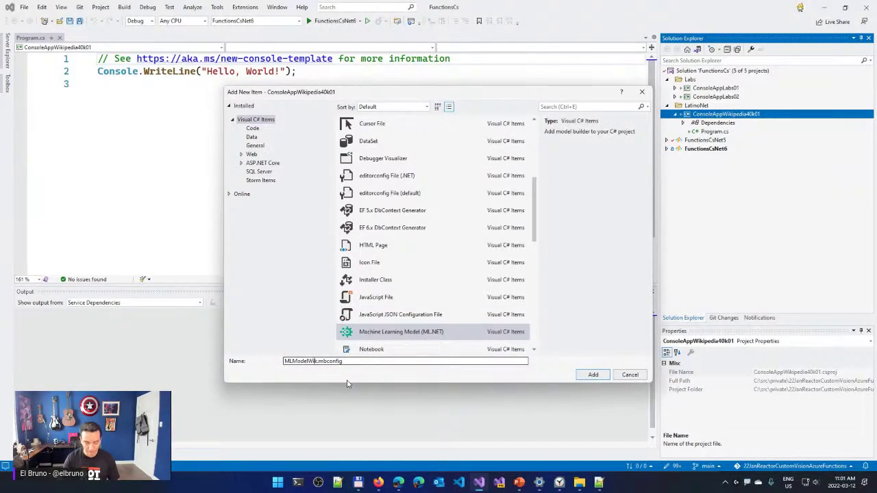
type("iaToxic")
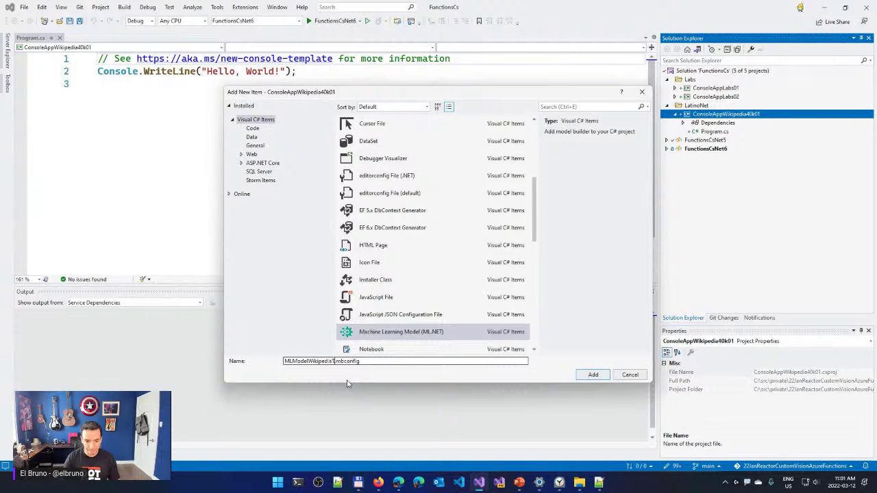
type("Comments")
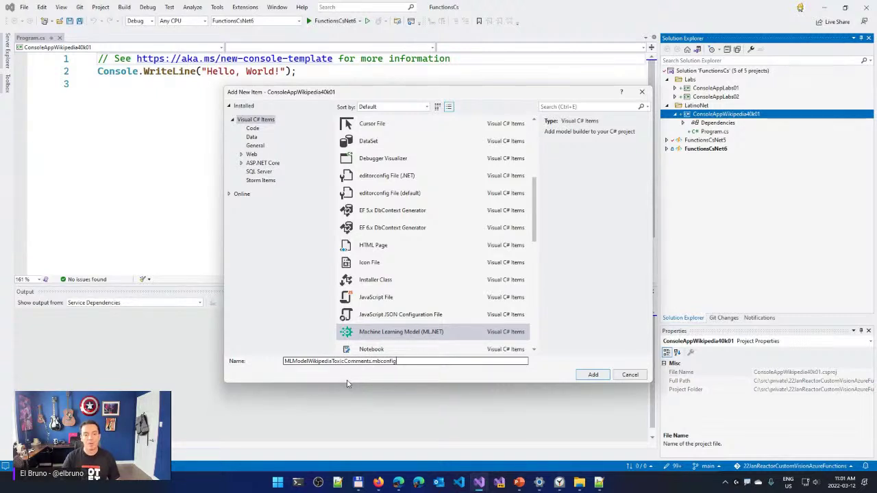
key("Return")
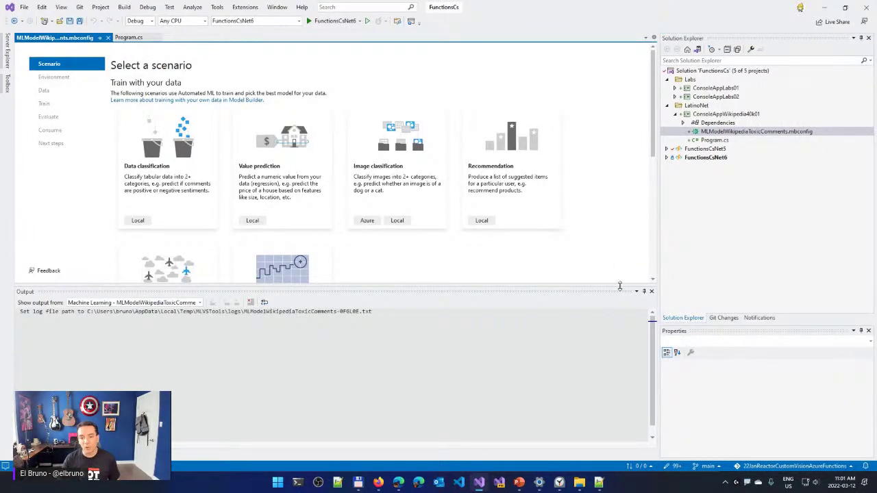
Enlarge the Model Builder view, choose the Data classification scenario and review its local training environment
left_click_drag(624, 288, 623, 363)
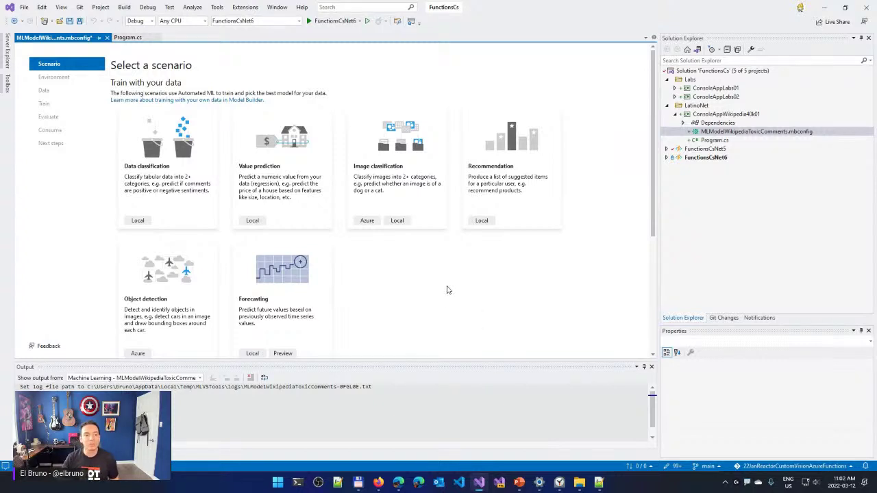
scroll(435, 294, "down", 1)
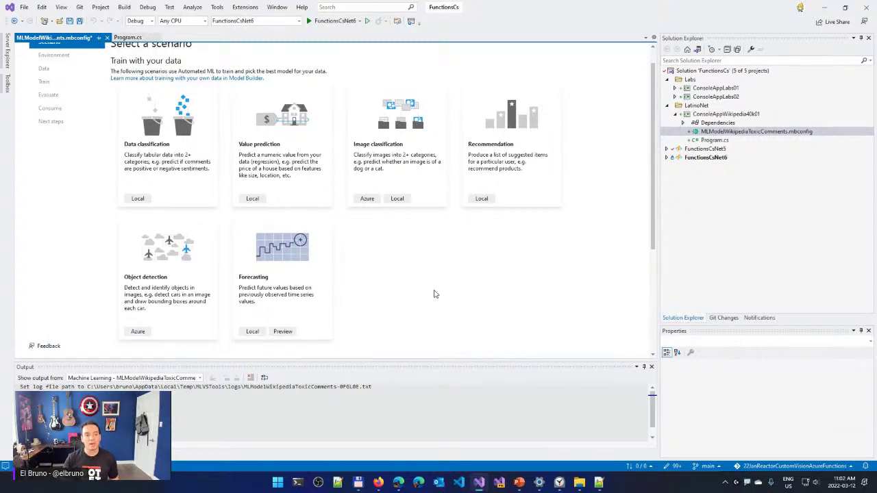
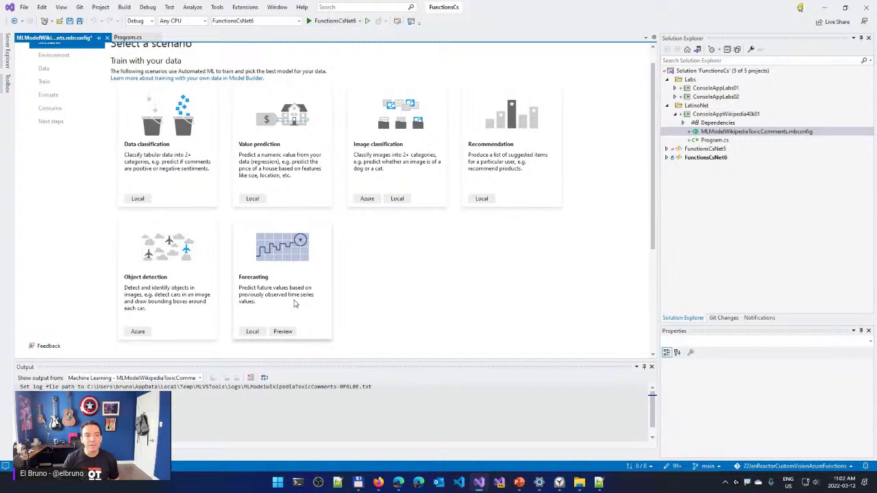
scroll(274, 288, "up", 1)
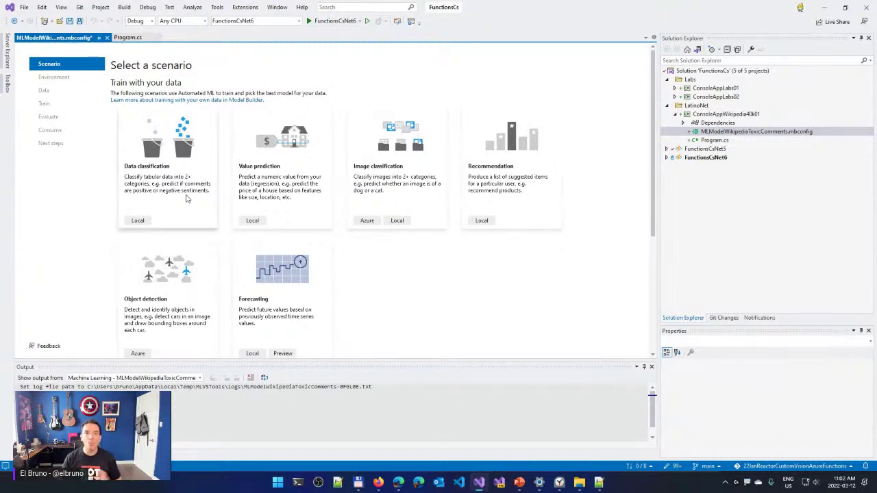
left_click(186, 198)
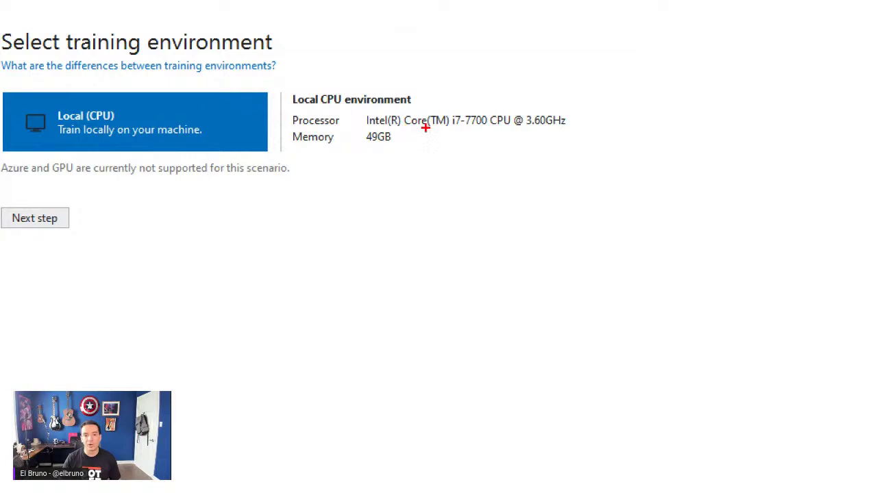
left_click_drag(425, 127, 491, 128)
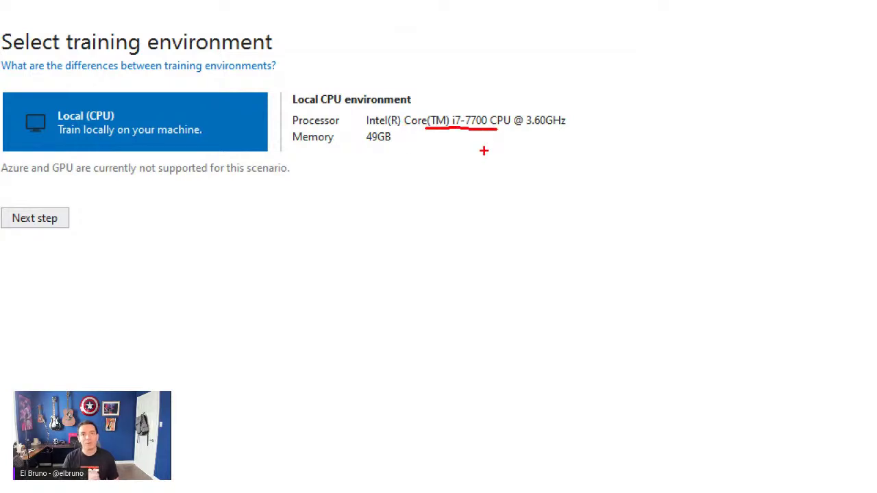
left_click_drag(357, 150, 388, 150)
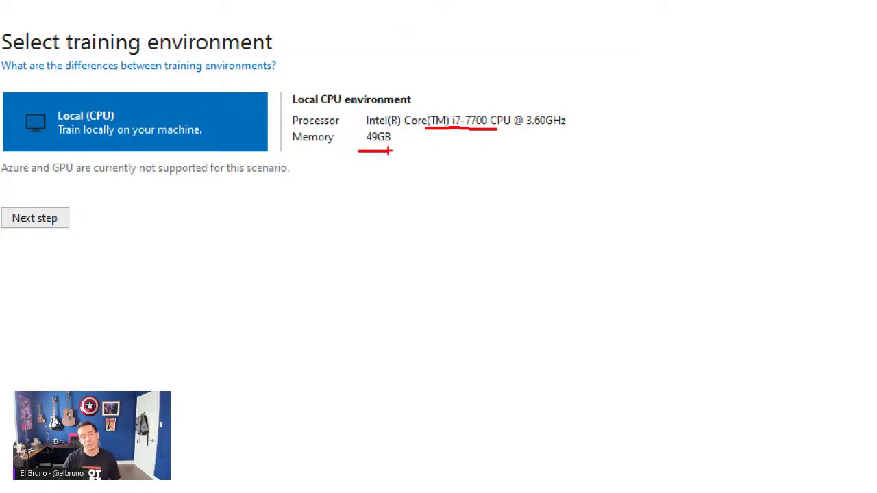
key("Escape")
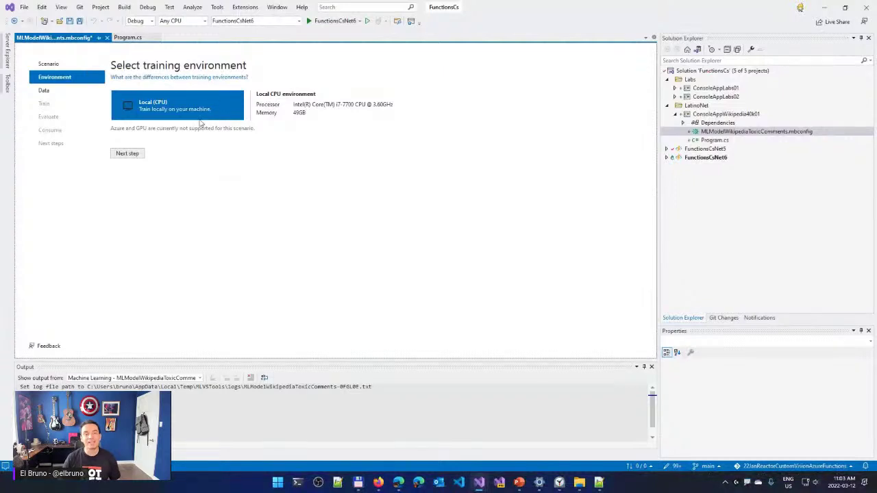
Switch to the Image classification scenario to compare its CPU, GPU and Azure training environments
left_click(59, 63)
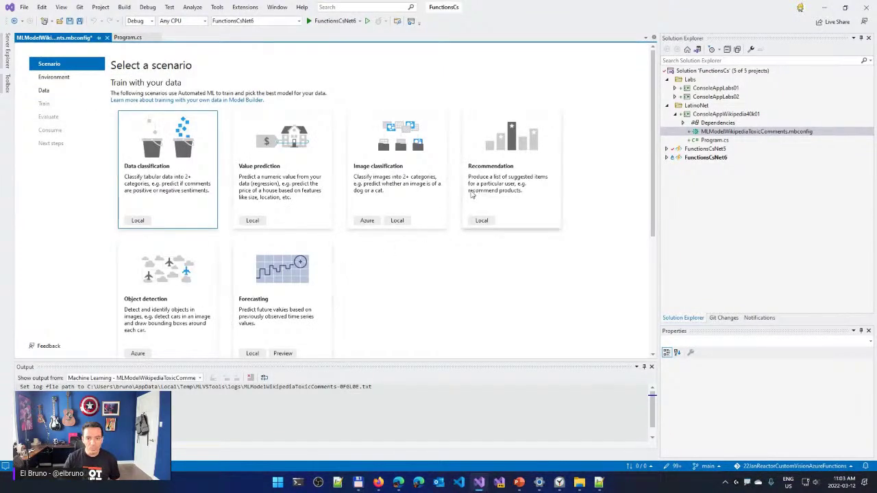
left_click(387, 194)
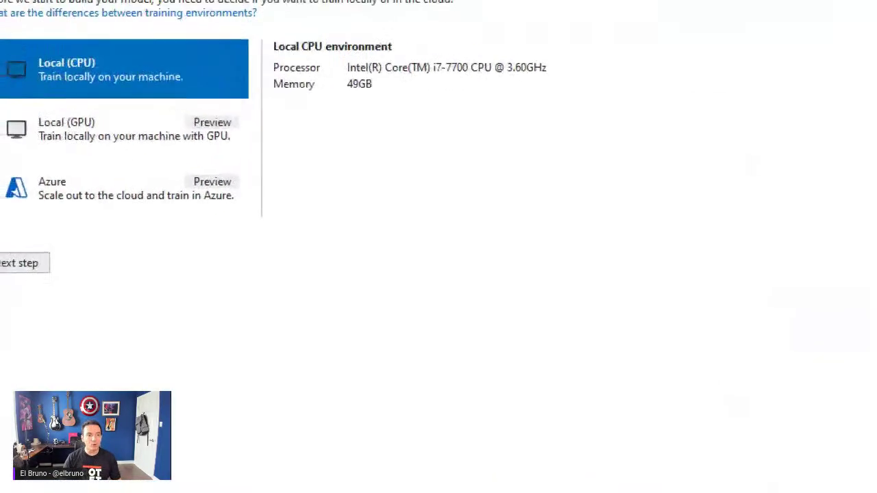
mouse_move(274, 61)
left_mouse_down()
mouse_move(237, 81)
mouse_move(226, 99)
mouse_move(267, 95)
left_mouse_up()
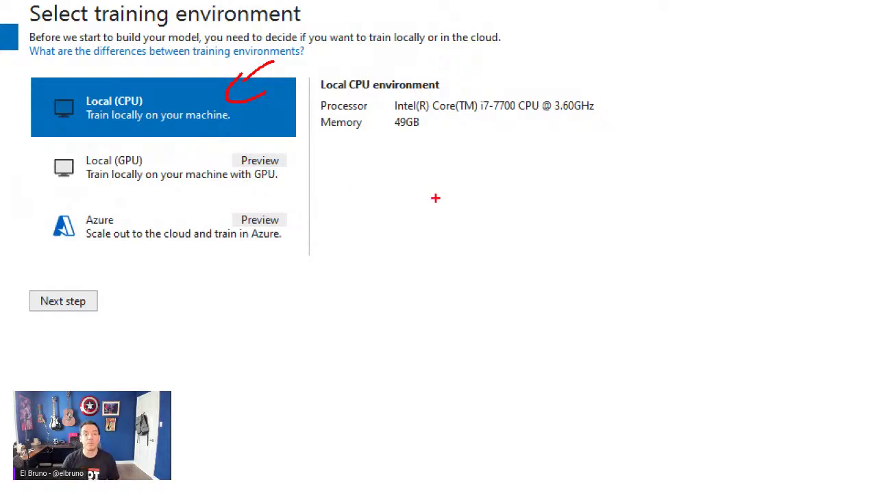
mouse_move(355, 161)
left_mouse_down()
mouse_move(304, 165)
mouse_move(328, 180)
left_mouse_up()
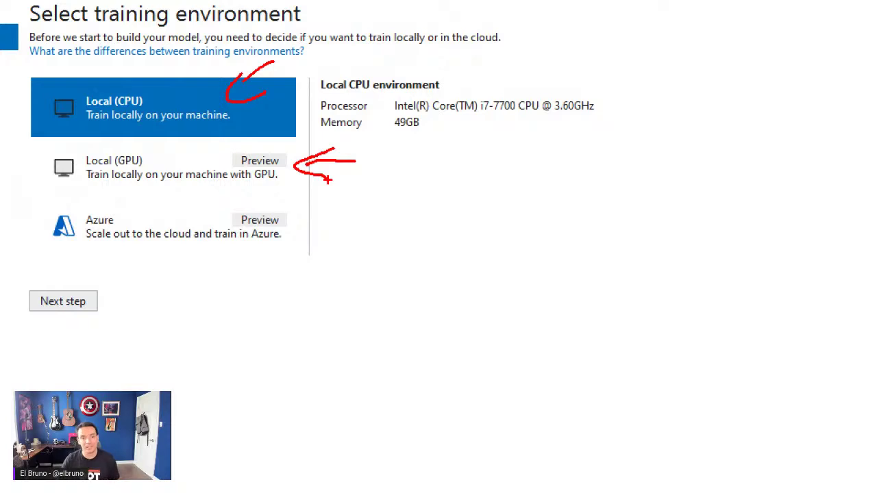
mouse_move(399, 240)
left_mouse_down()
mouse_move(336, 225)
mouse_move(320, 244)
left_mouse_up()
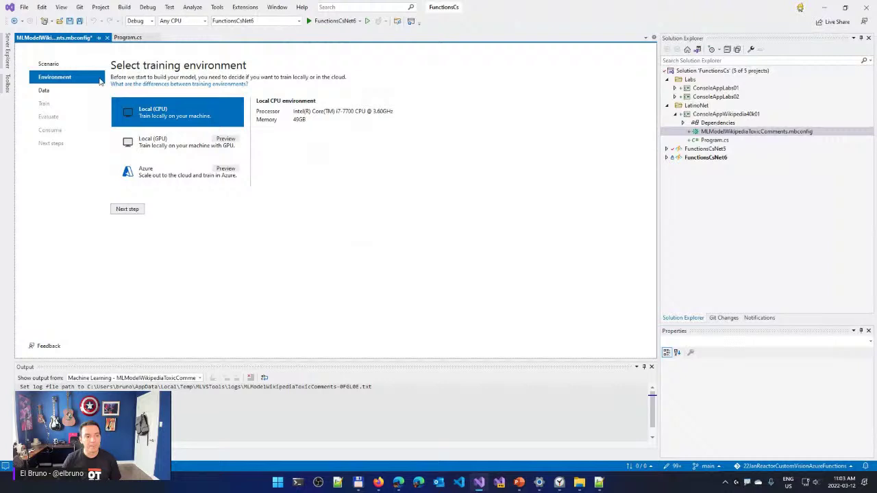
Set the scenario back to Data classification and continue with the Local (CPU) environment to the data stage
left_click(55, 64)
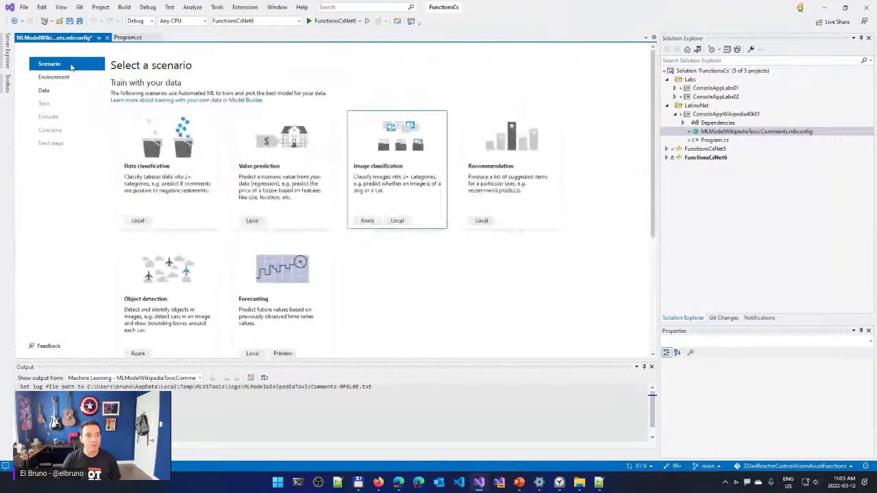
left_click(163, 172)
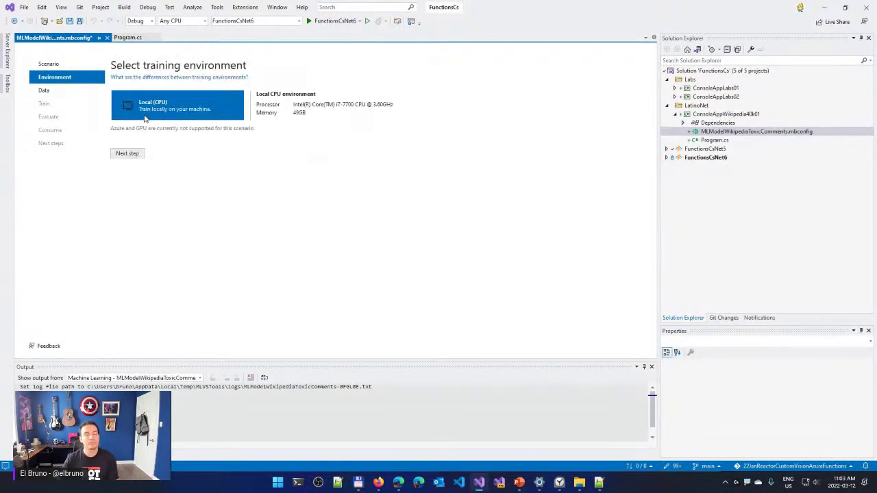
left_click(131, 153)
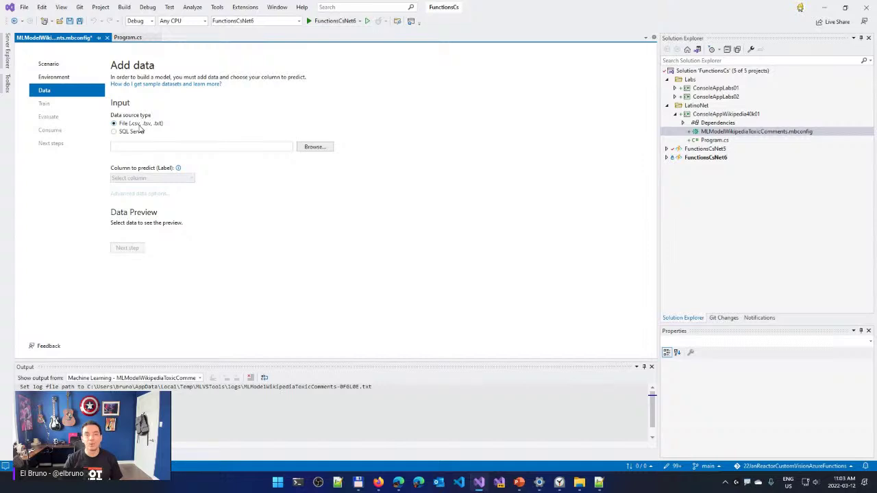
Load wikiDetoxAnnotated40kRows.tsv from C:\ML\DataSets as the training data file
left_click(311, 152)
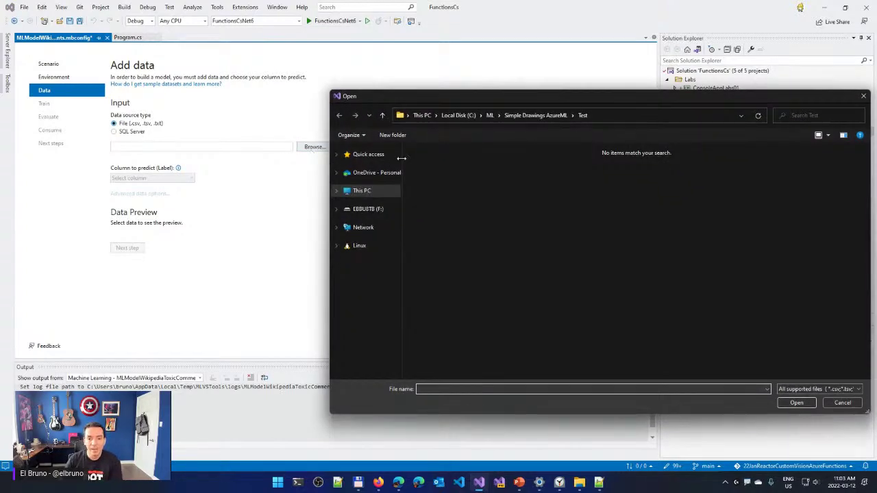
left_click(491, 115)
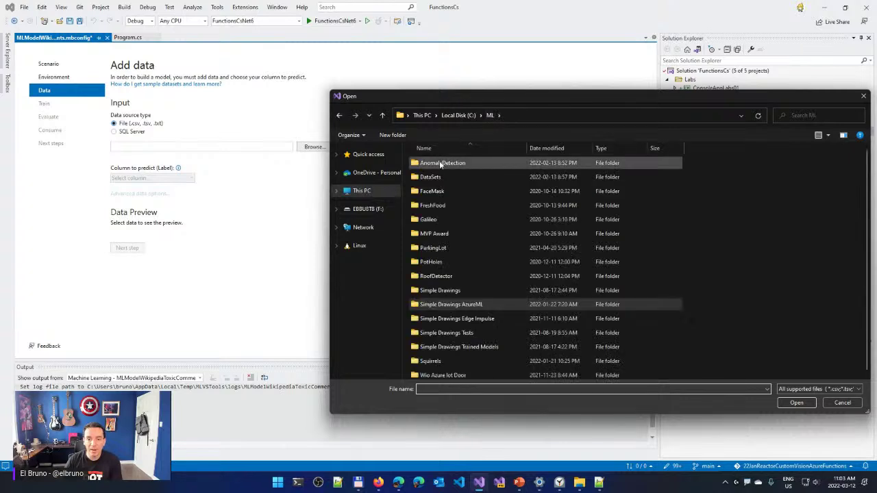
double_click(435, 177)
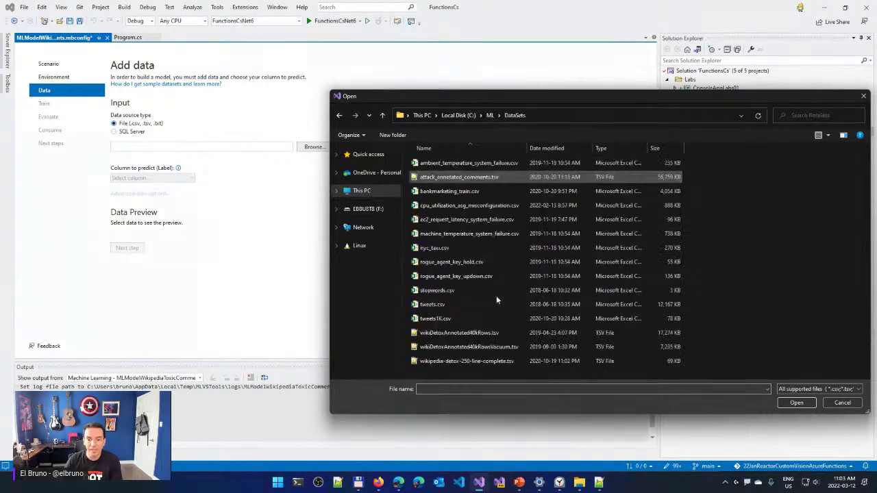
double_click(511, 332)
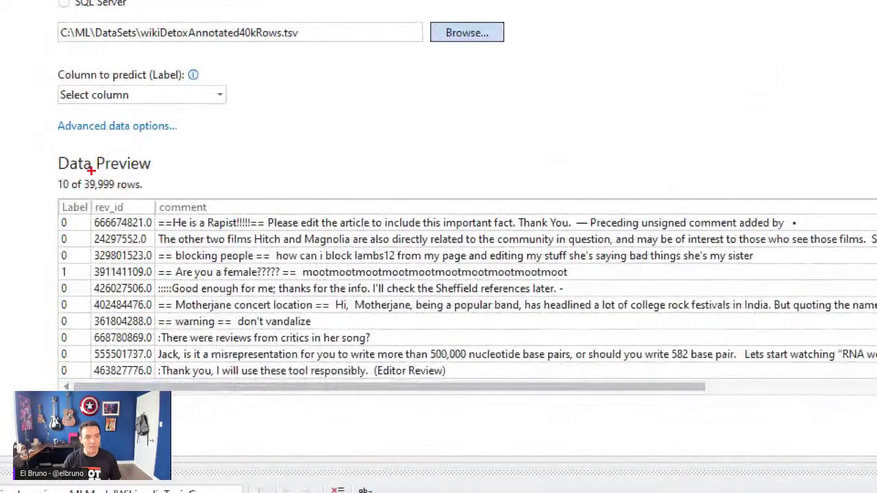
Examine the labels and comment texts in the data preview of the loaded dataset
left_click_drag(47, 204, 46, 389)
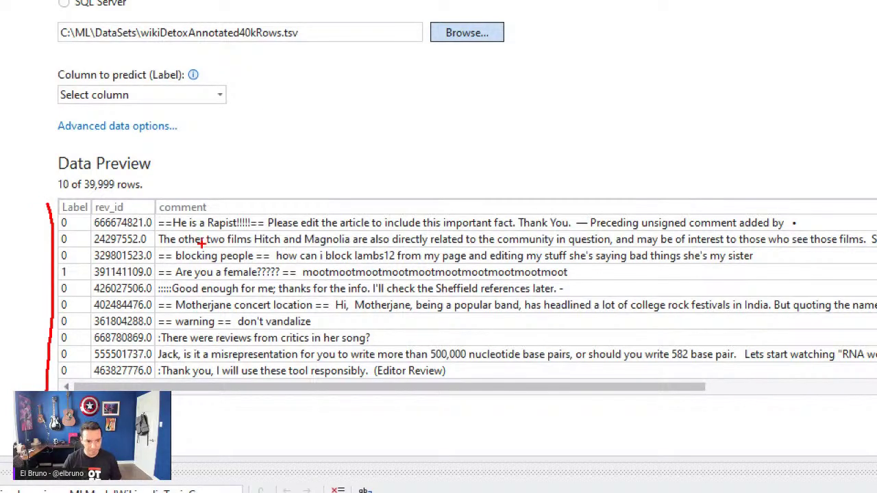
left_click_drag(168, 222, 240, 222)
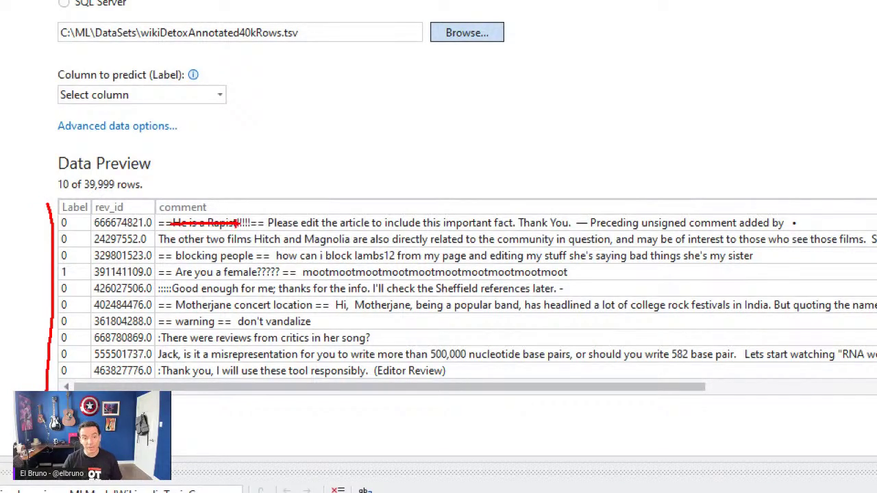
left_click_drag(167, 257, 248, 253)
left_click_drag(166, 276, 296, 271)
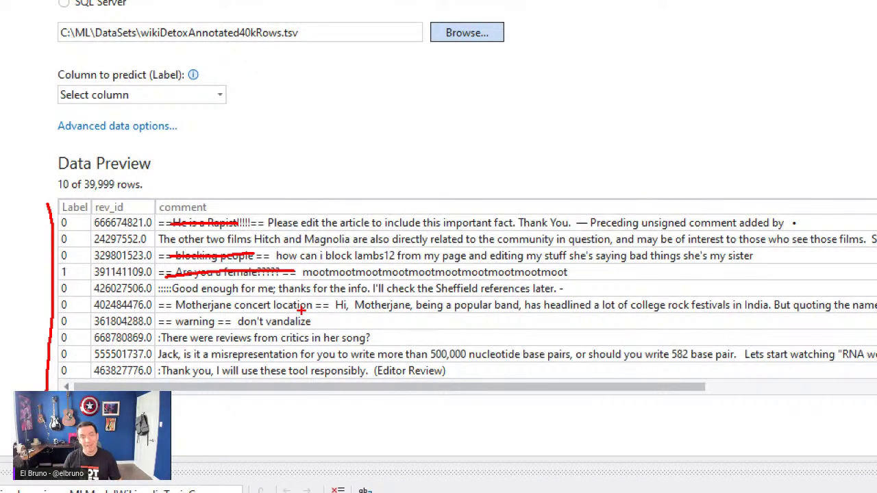
key("Escape")
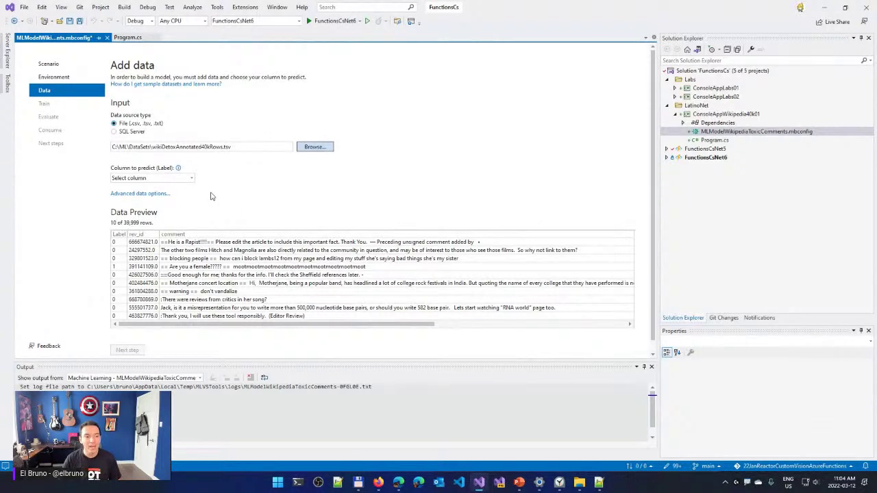
Choose Label as the column to predict for the toxic comments dataset
left_click(172, 177)
left_click(192, 179)
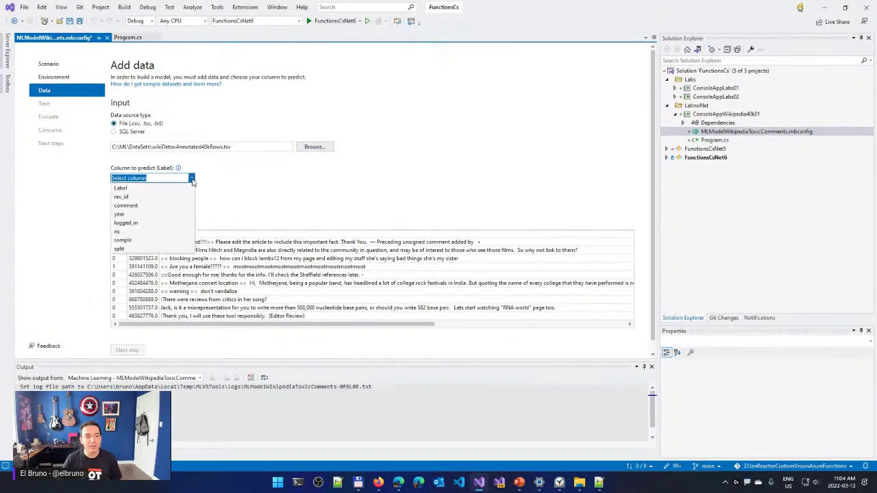
left_click(165, 189)
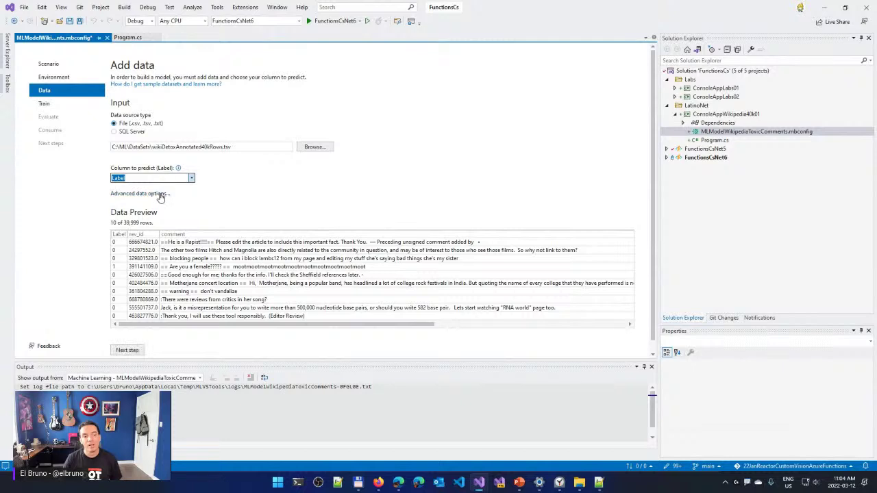
In the advanced data options, set the purpose of the rev_id and year columns to Ignore
left_click(162, 194)
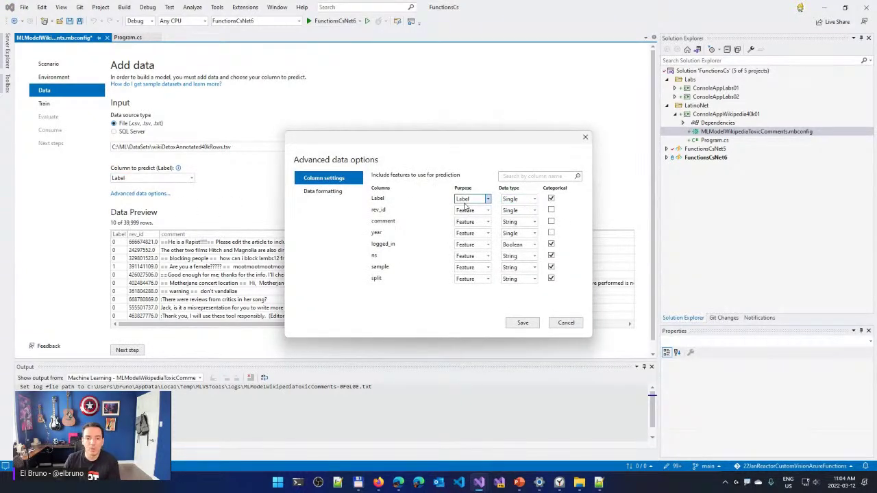
left_click(512, 213)
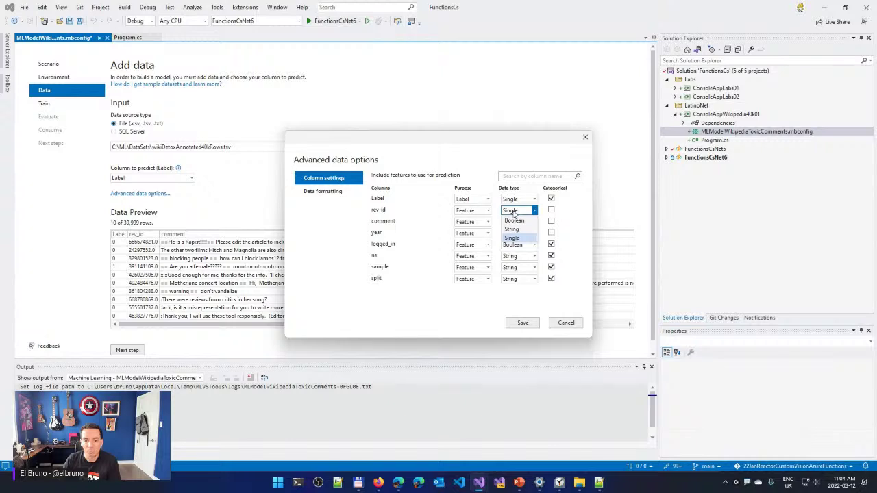
left_click(514, 214)
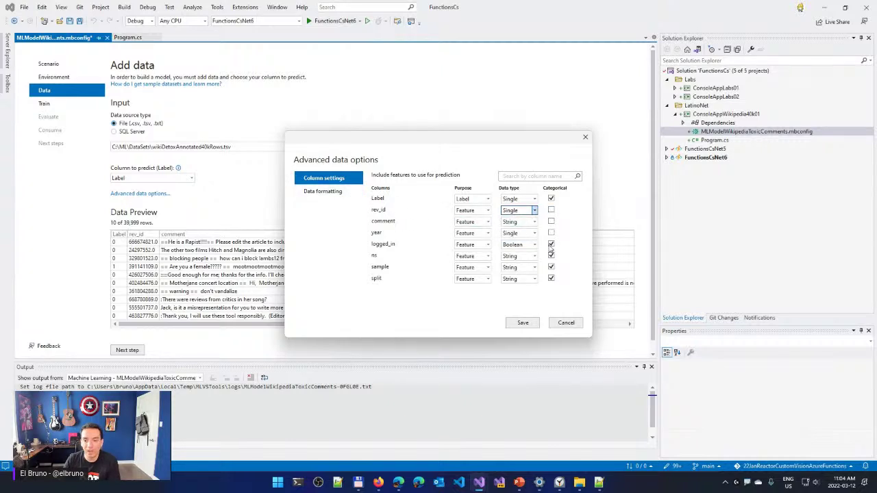
left_click(480, 211)
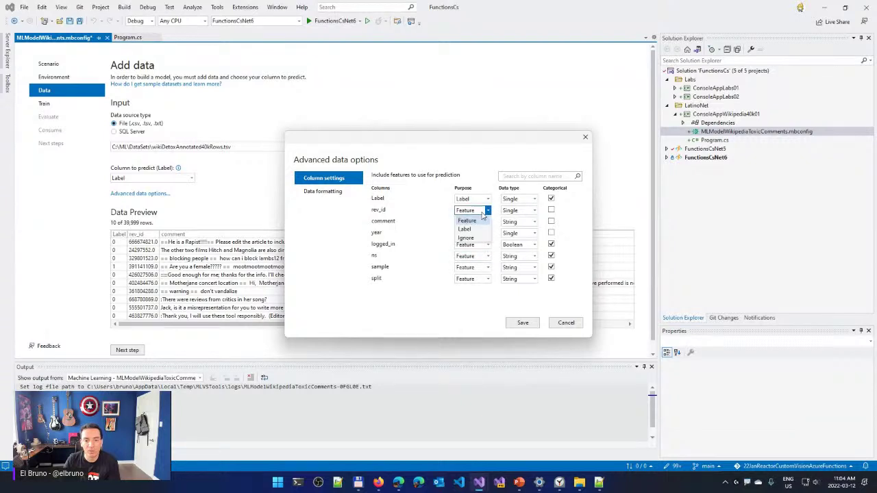
left_click(466, 238)
left_click(473, 233)
left_click(466, 260)
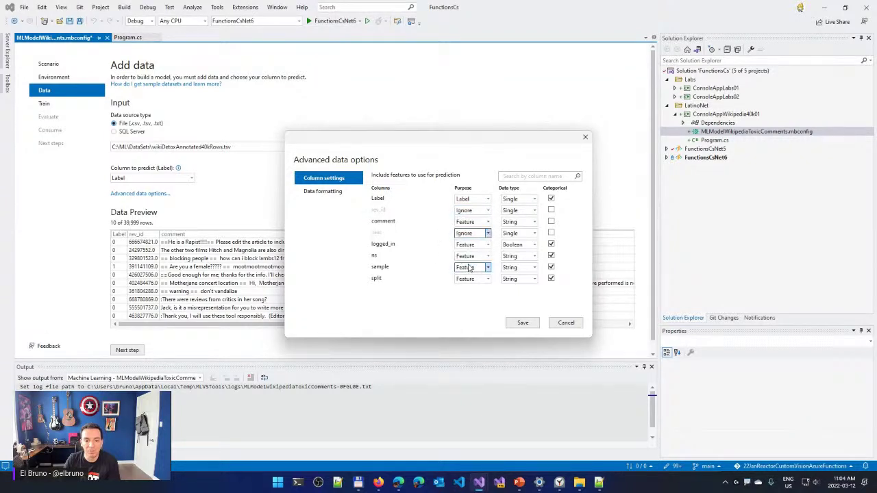
Set the purpose of the year column to Feature and of logged_in, ns, sample and split to Ignore
left_click(472, 234)
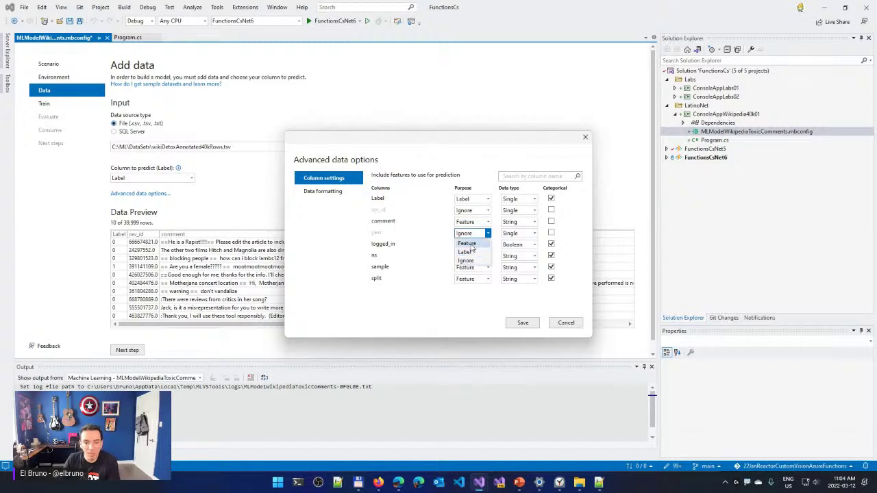
left_click(471, 244)
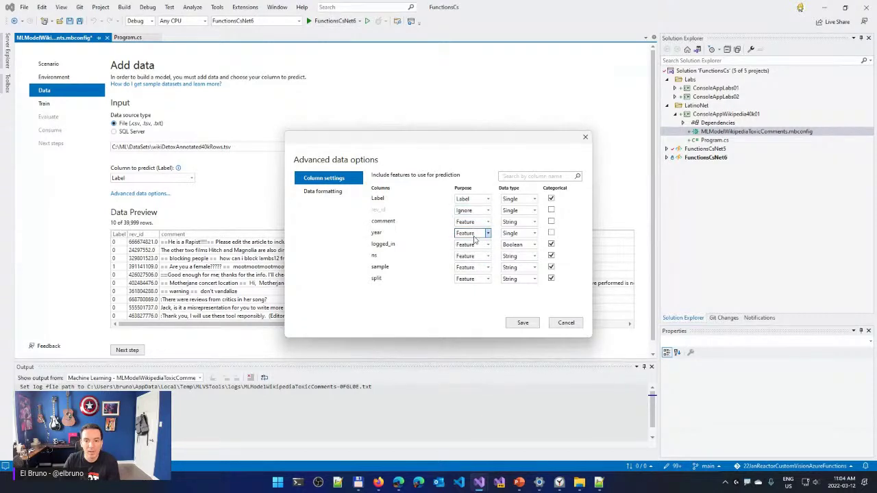
left_click(475, 246)
left_click(466, 272)
left_click(472, 257)
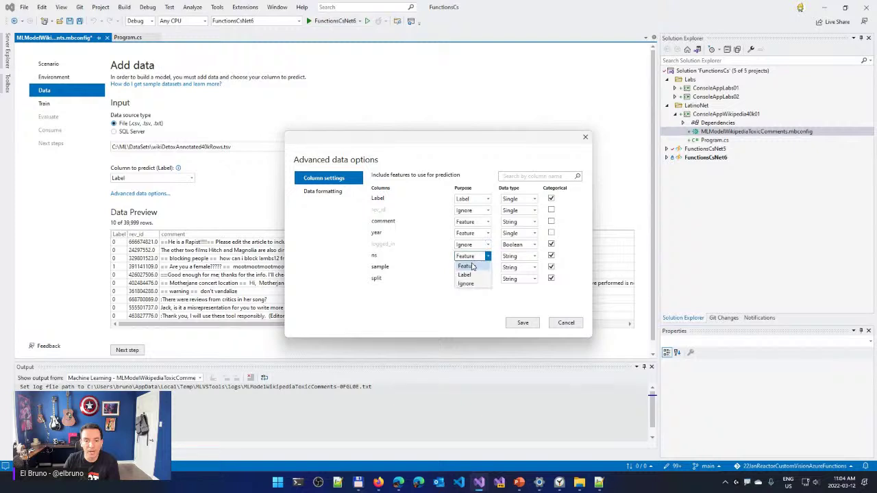
left_click(471, 286)
left_click(472, 268)
left_click(467, 295)
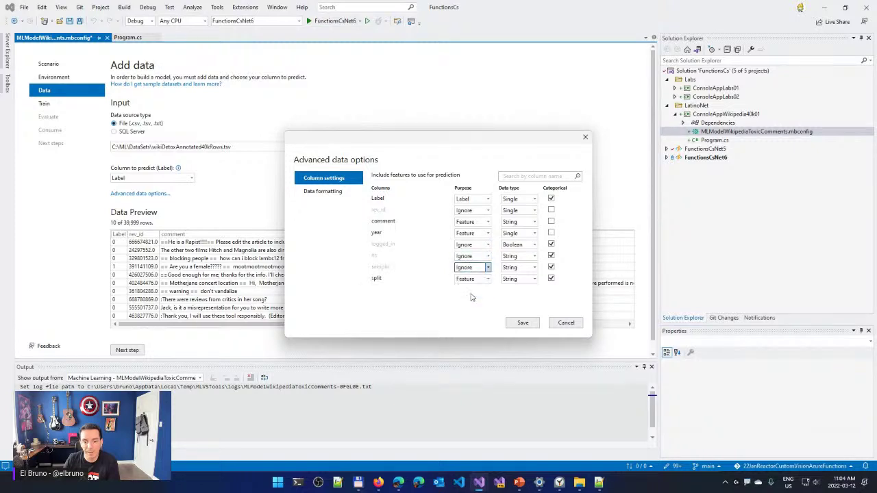
left_click(471, 279)
left_click(473, 309)
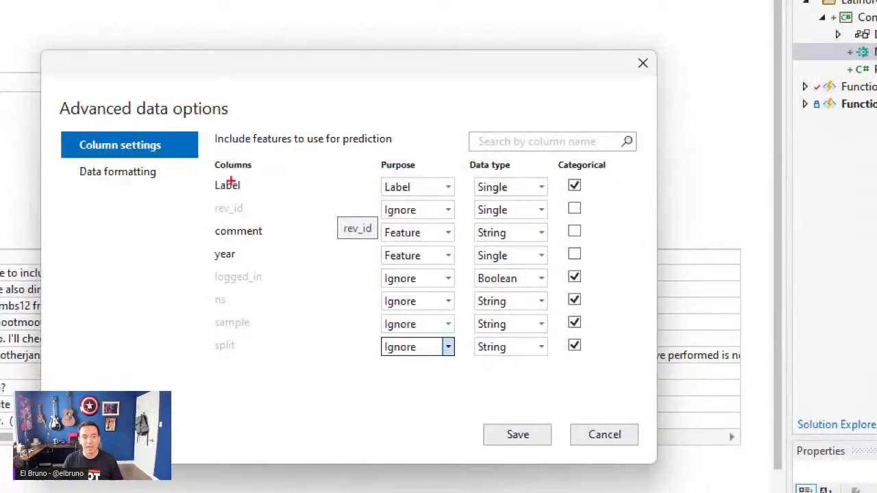
left_click_drag(341, 202, 357, 202)
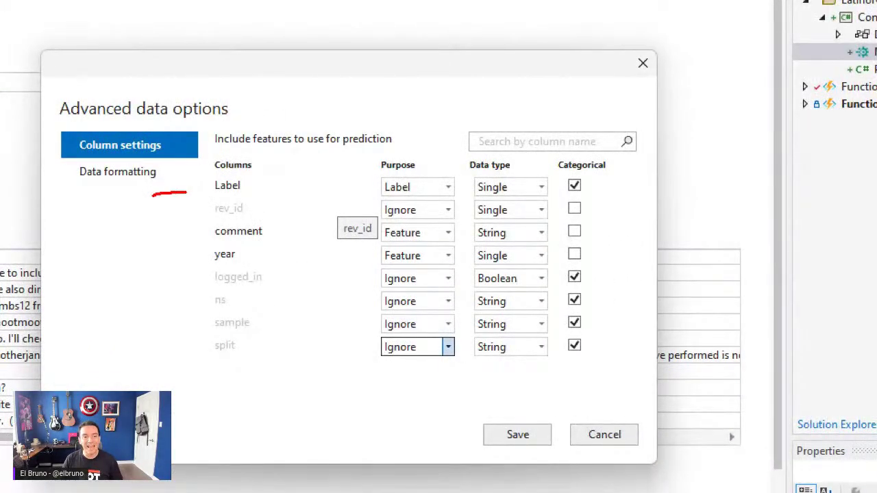
mouse_move(187, 194)
left_mouse_down()
mouse_move(198, 189)
mouse_move(182, 209)
left_mouse_up()
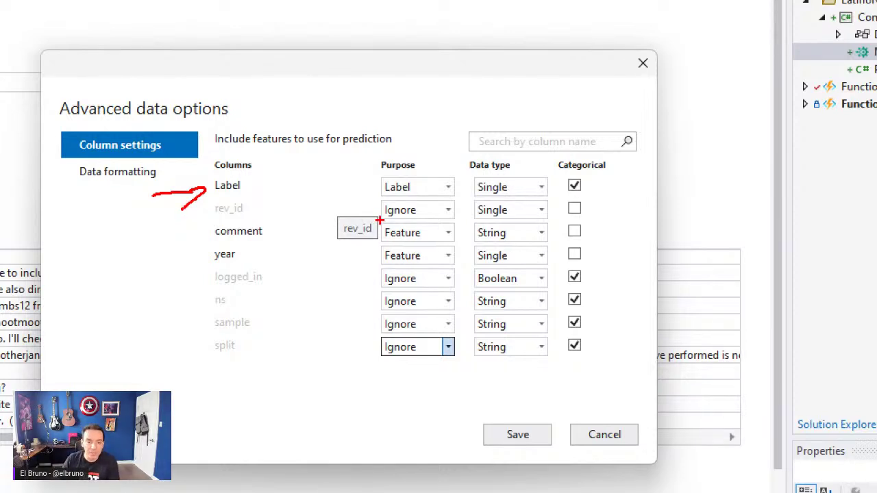
mouse_move(381, 218)
left_mouse_down()
mouse_move(363, 235)
mouse_move(375, 274)
left_mouse_up()
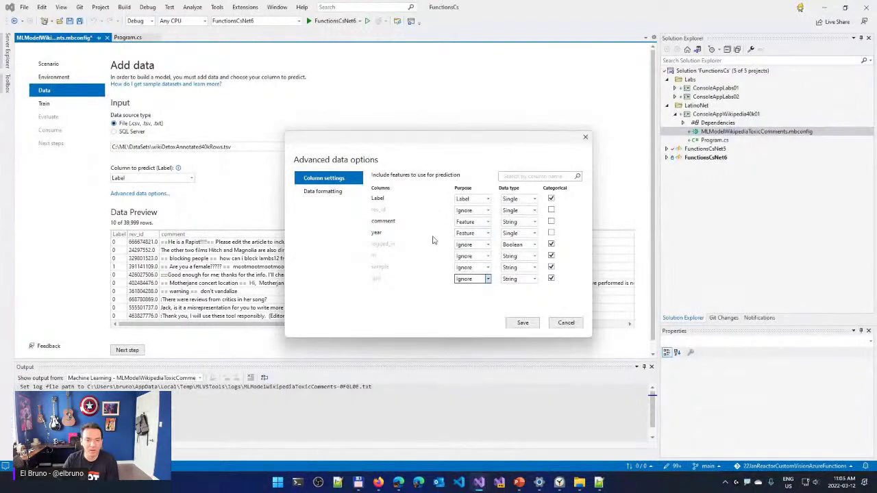
Set the year column's purpose to Ignore and save the advanced data options
left_click(416, 256)
left_click(472, 260)
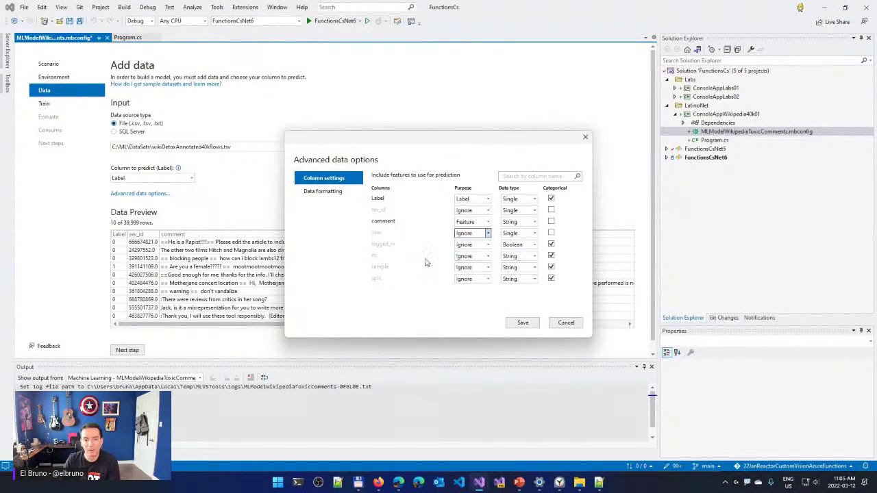
left_click(523, 323)
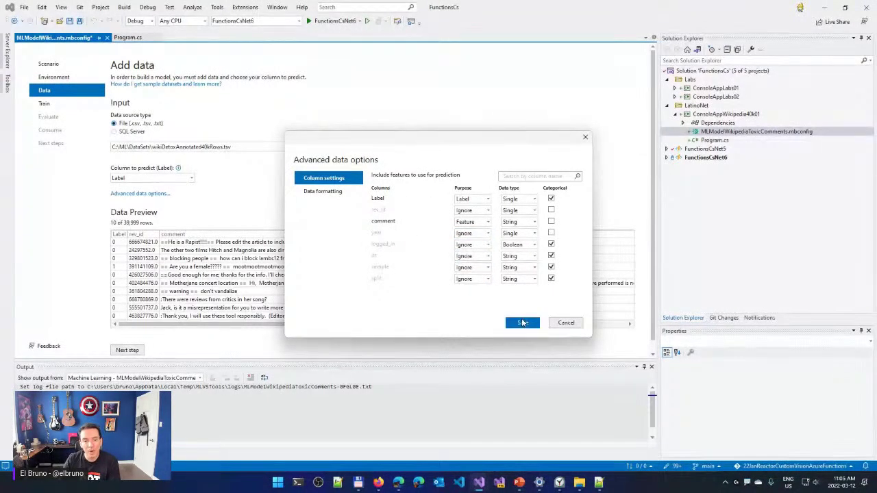
Proceed to the training stage, check the training setup summary and set the time to train to 180 seconds
left_click(128, 350)
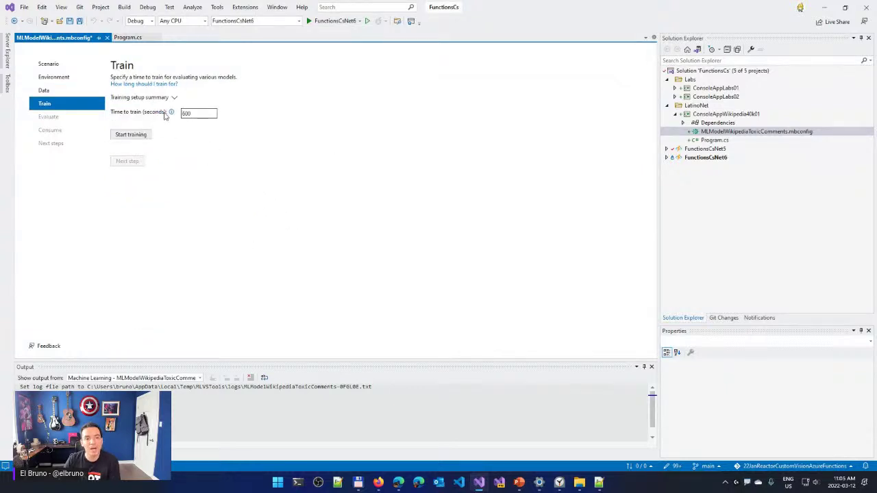
left_click(175, 99)
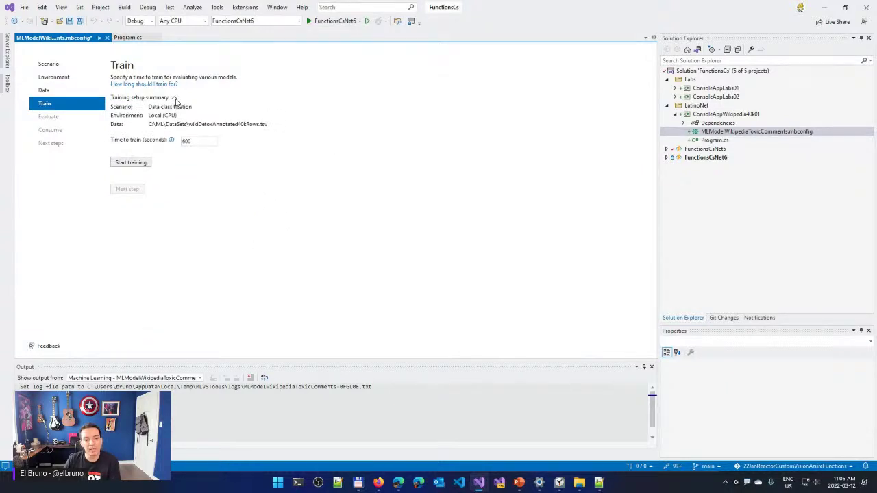
left_click(174, 99)
left_click(199, 114)
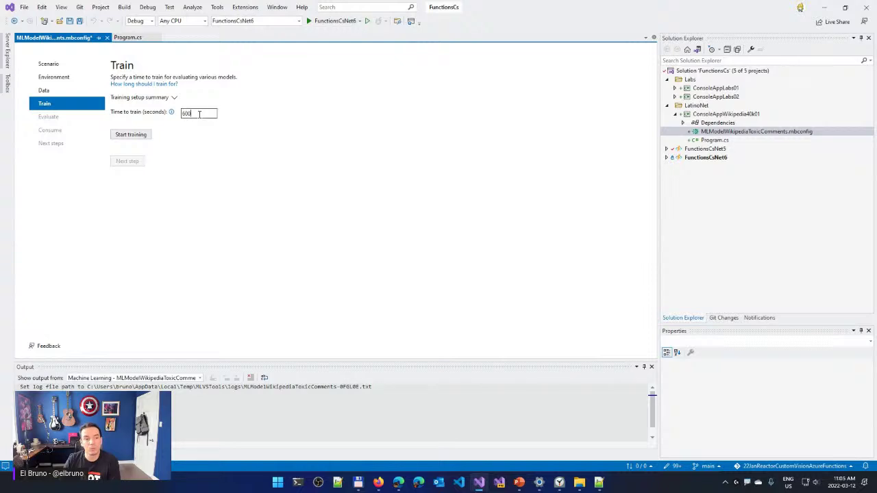
double_click(199, 114)
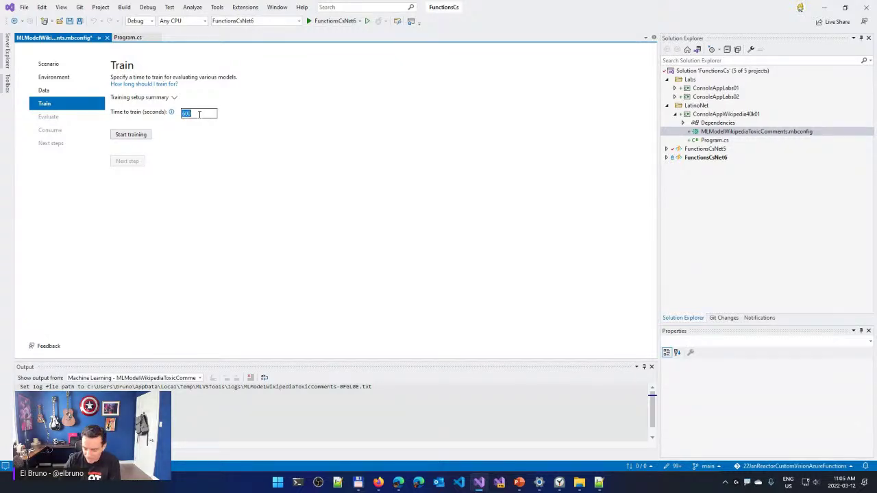
type("180")
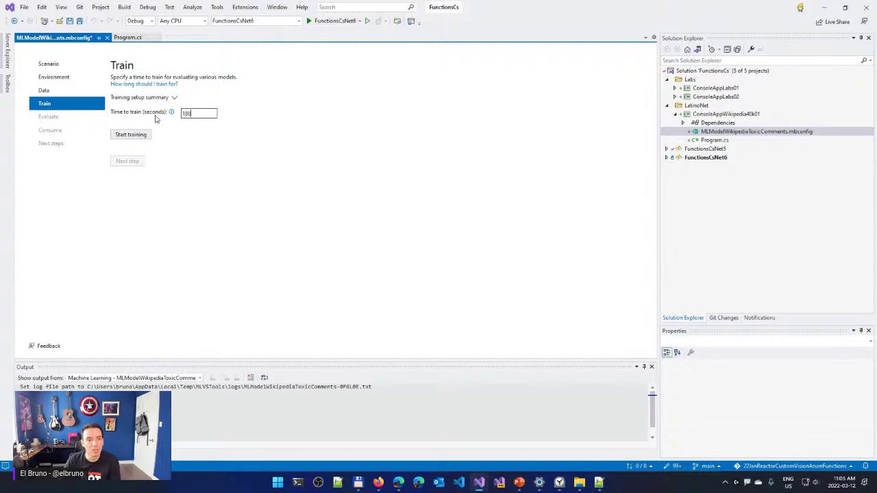
Start training the model and accept continuing with less than the recommended training time
left_click(141, 135)
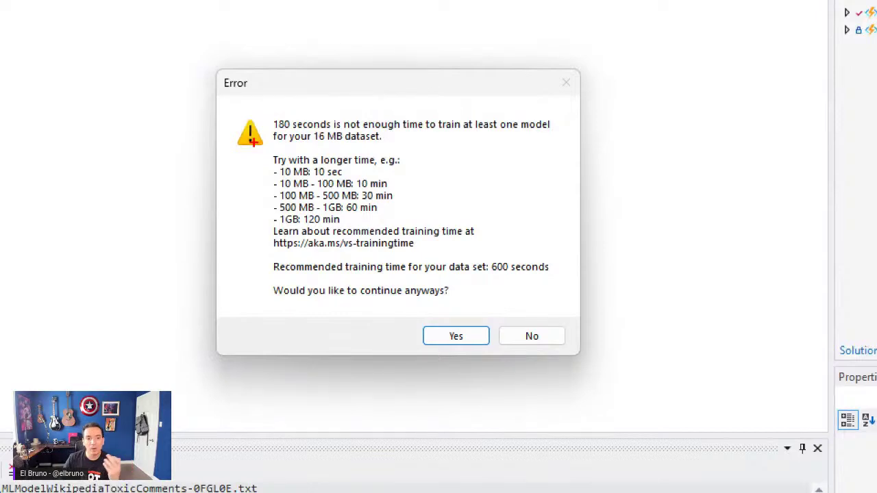
mouse_move(240, 173)
left_mouse_down()
mouse_move(274, 173)
mouse_move(259, 197)
left_mouse_up()
left_click_drag(251, 229, 278, 220)
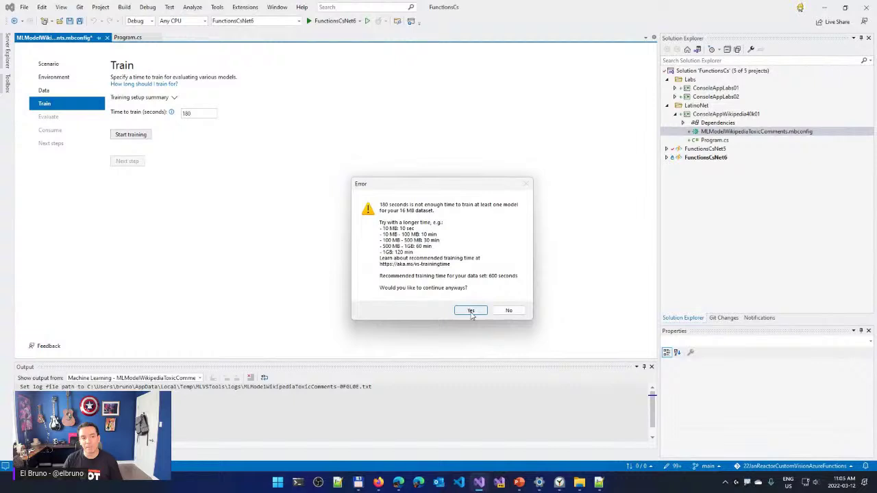
left_click(471, 311)
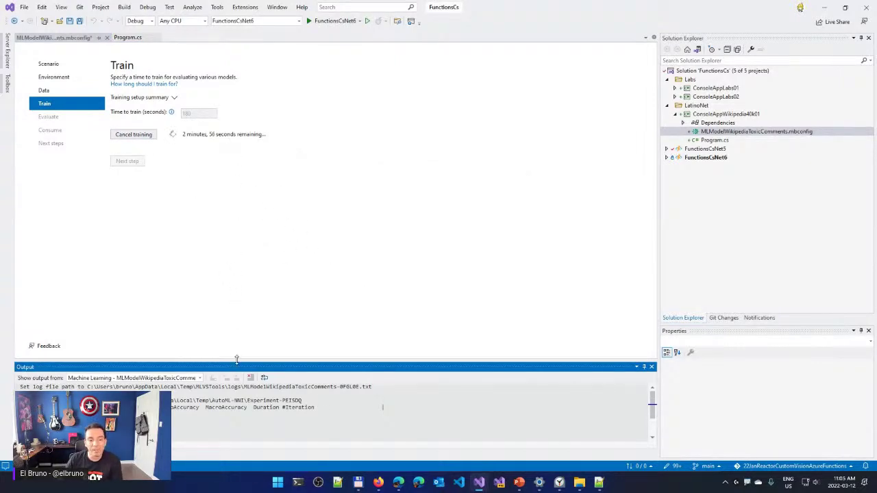
Enlarge the output area and examine the best accuracy, best model and number of models explored in the training results
left_click_drag(237, 361, 241, 251)
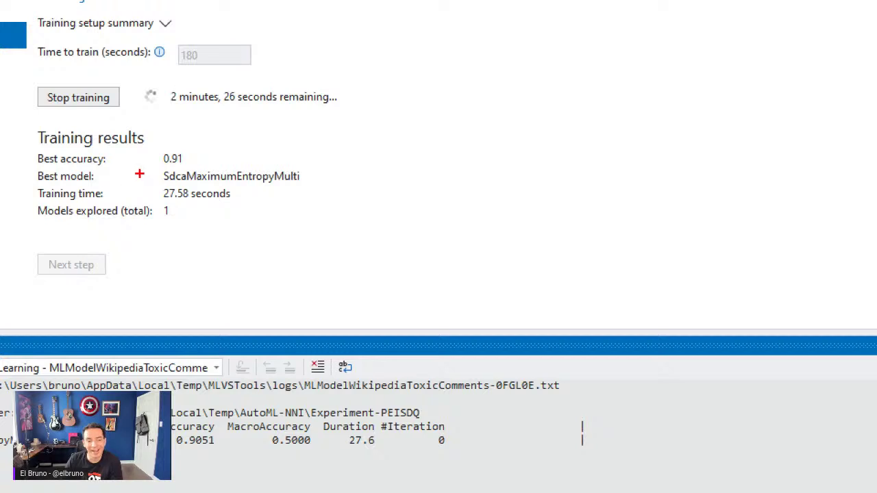
mouse_move(134, 177)
left_mouse_down()
mouse_move(156, 175)
mouse_move(145, 183)
mouse_move(205, 166)
left_mouse_up()
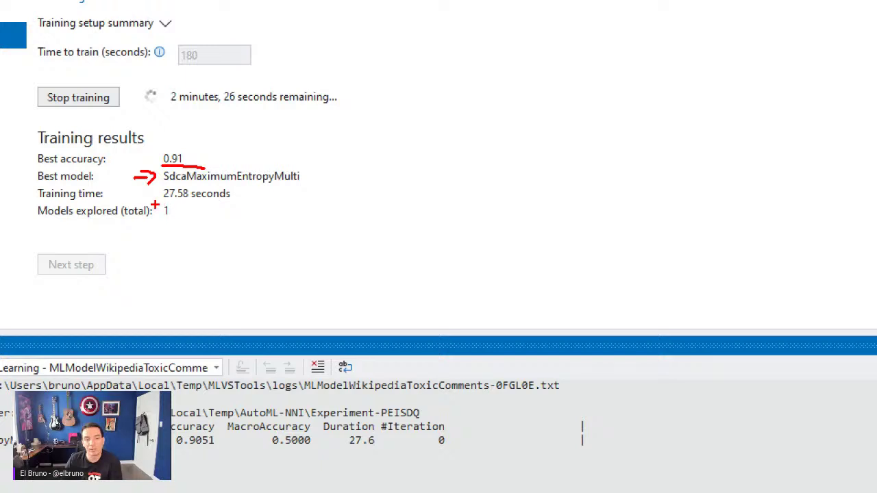
left_click_drag(155, 203, 190, 203)
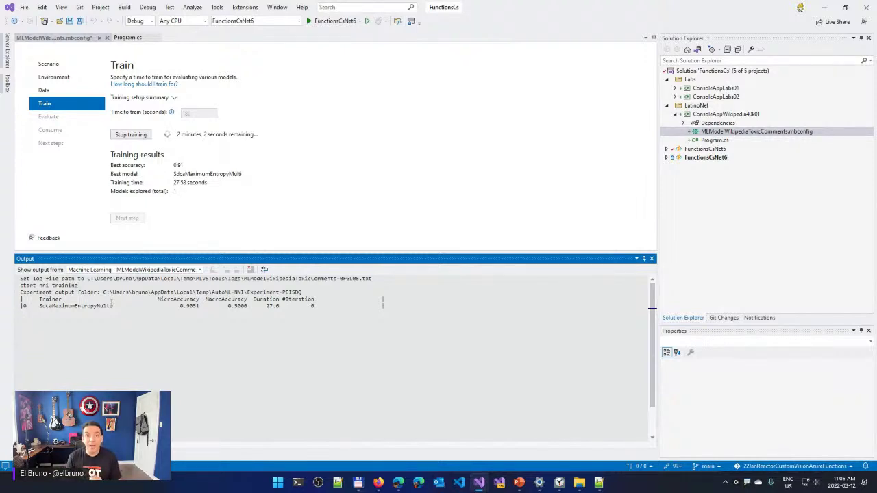
Switch to Azure Machine Learning Studio and preview the evaluation results of the pipeline's Evaluate Model component, then close them
left_click(398, 482)
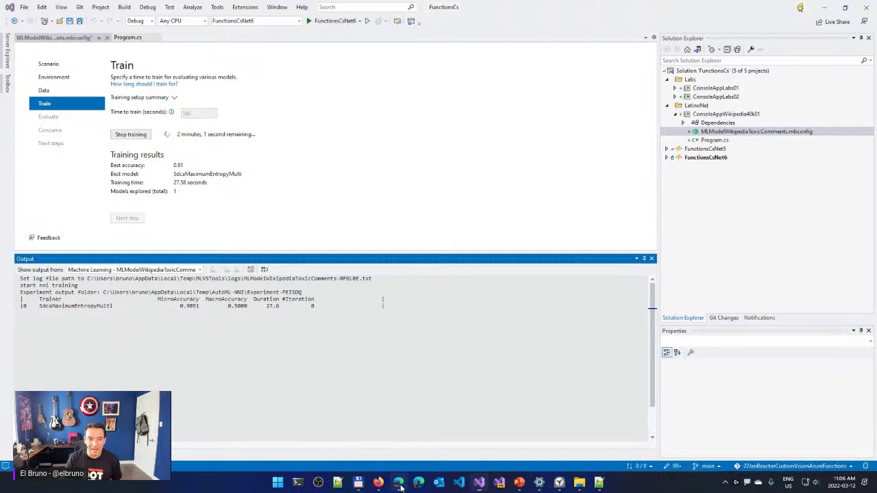
scroll(336, 312, "down", 5)
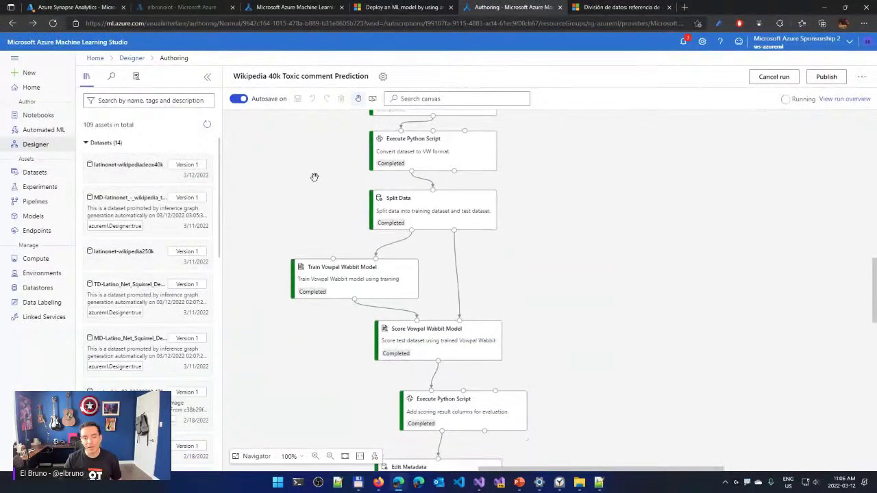
scroll(462, 270, "down", 4)
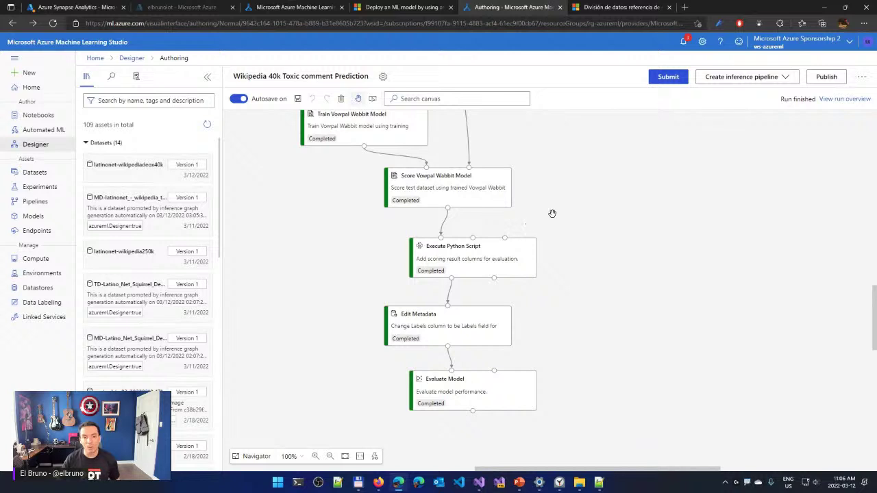
right_click(505, 386)
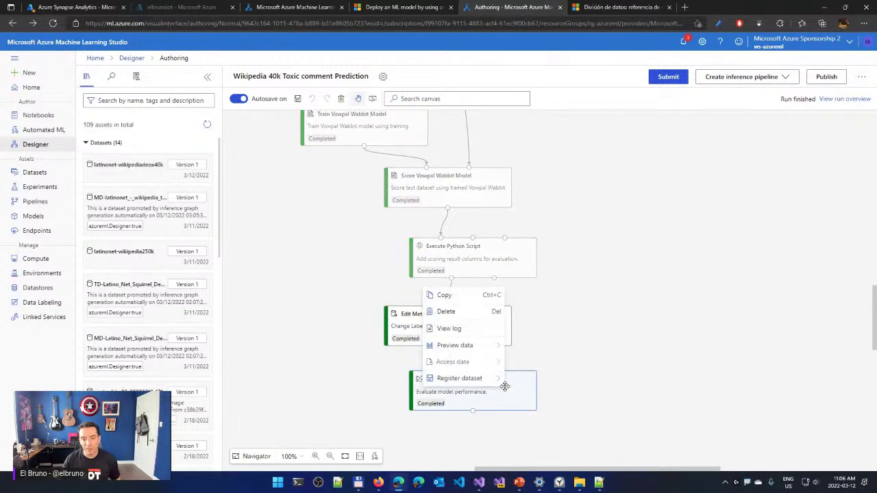
mouse_move(491, 348)
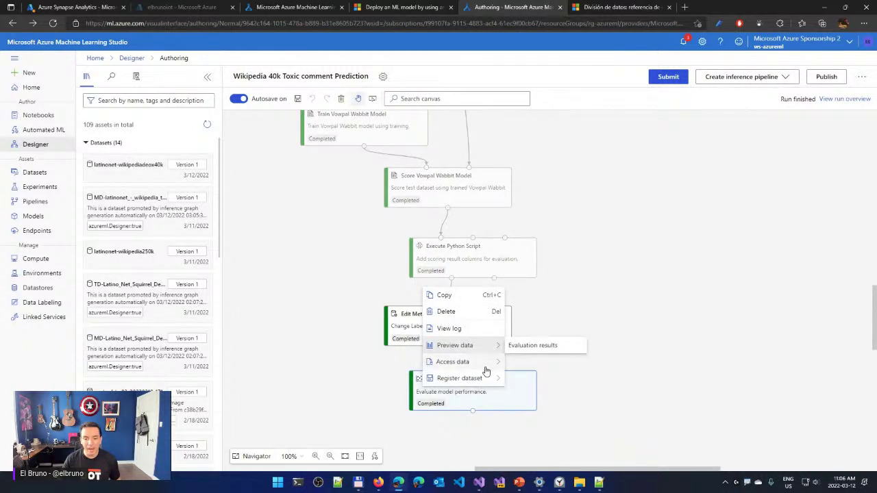
left_click(529, 347)
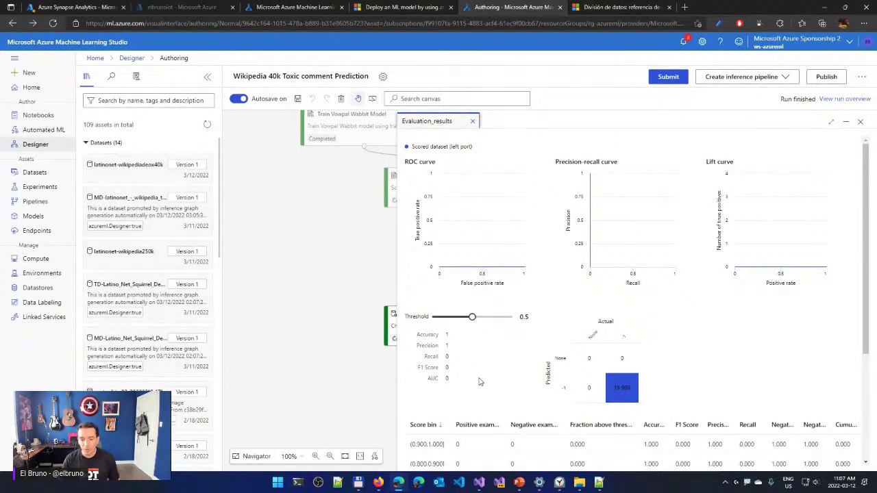
scroll(523, 401, "down", 2)
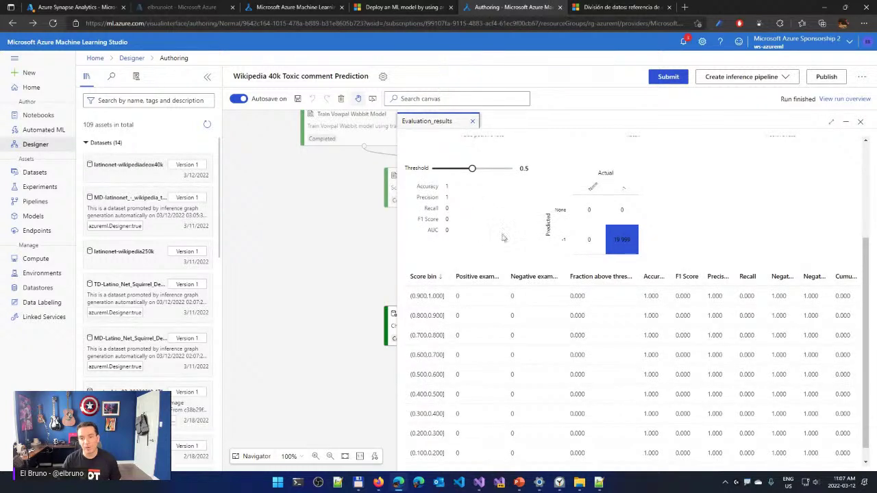
scroll(504, 261, "up", 2)
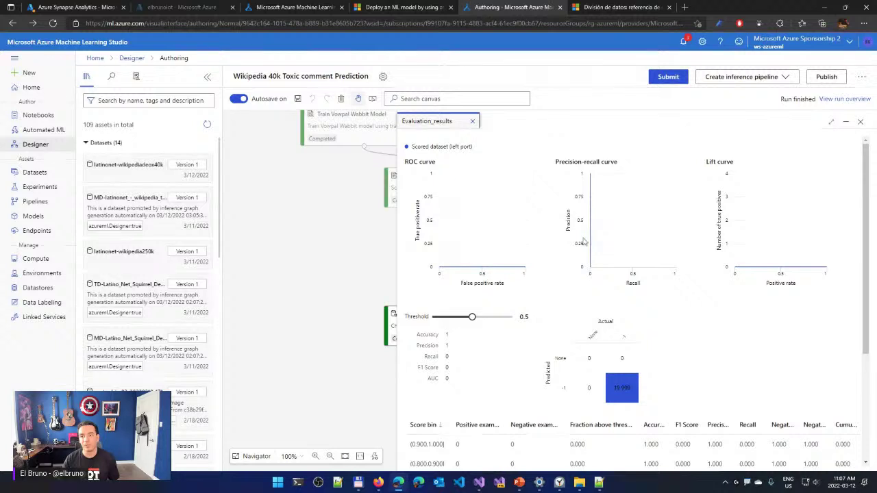
left_click(861, 121)
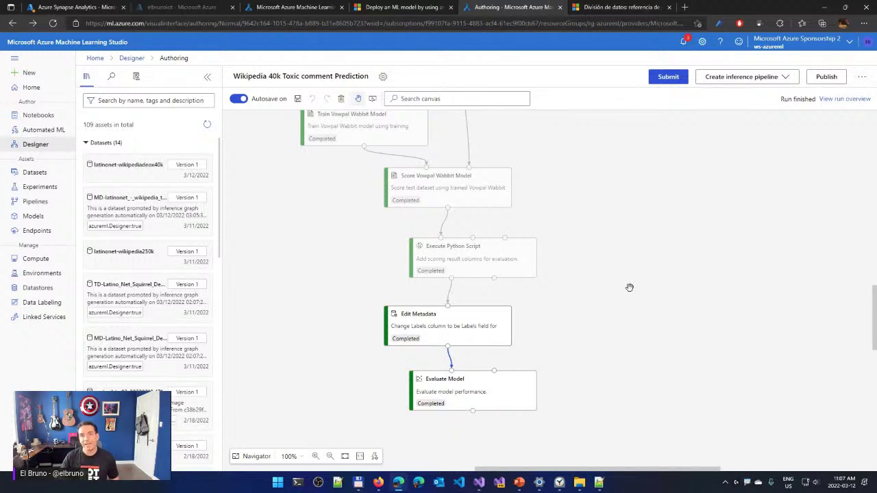
Create a real-time inference pipeline from the Wikipedia 40k Toxic comment Prediction training pipeline
left_click(785, 77)
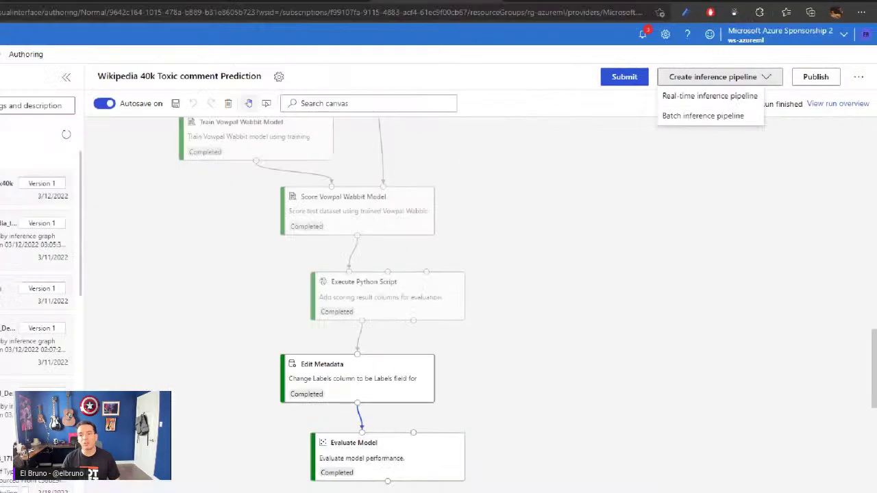
left_click_drag(529, 101, 547, 114)
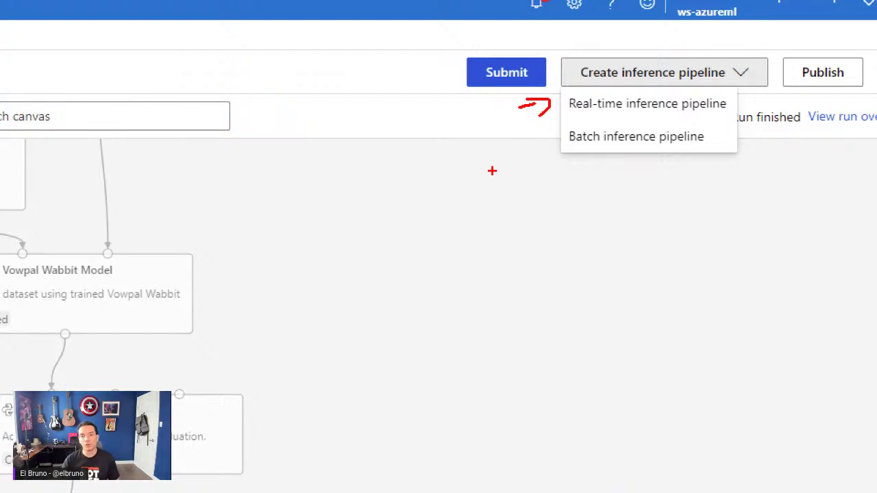
mouse_move(522, 185)
left_mouse_down()
mouse_move(547, 154)
mouse_move(555, 163)
left_mouse_up()
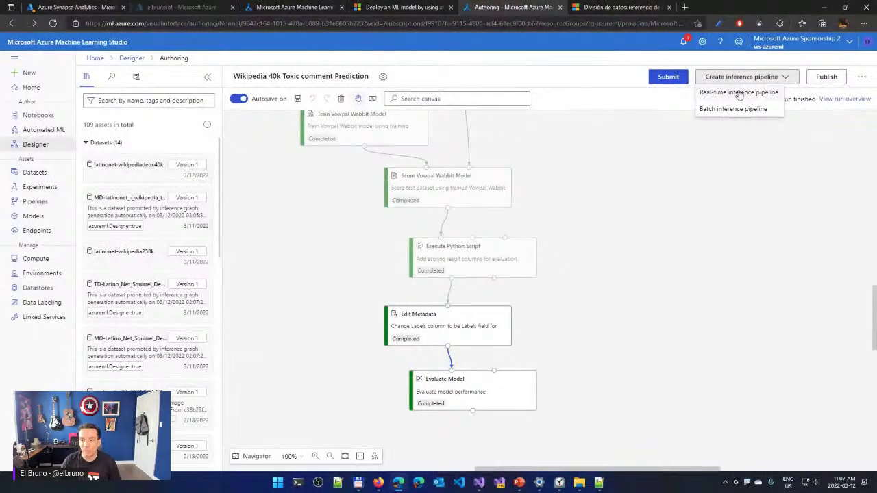
left_click(649, 106)
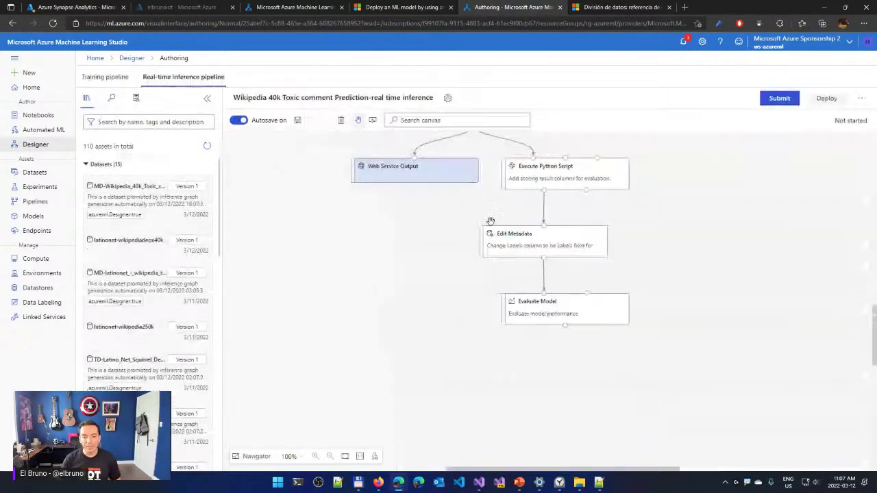
left_click_drag(423, 231, 363, 309)
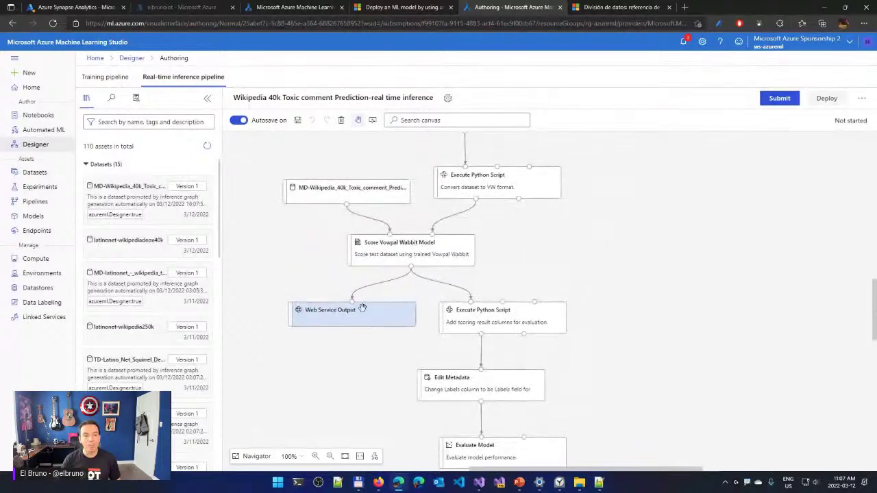
Review the real-time inference pipeline's web service input and output, and submit it as a run in the existing wikipedia-40k-toxic-comment experiment
left_click_drag(325, 253, 300, 305)
left_click_drag(307, 218, 312, 291)
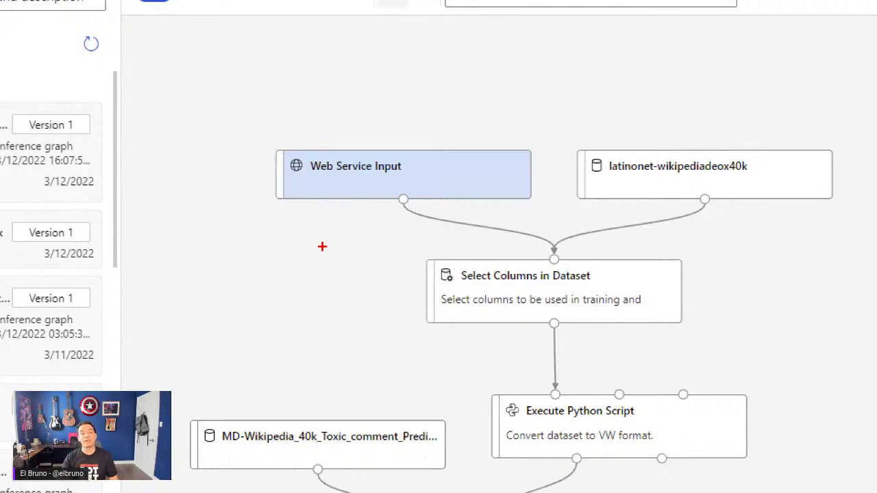
mouse_move(321, 244)
left_mouse_down()
mouse_move(323, 218)
mouse_move(342, 204)
mouse_move(330, 233)
left_mouse_up()
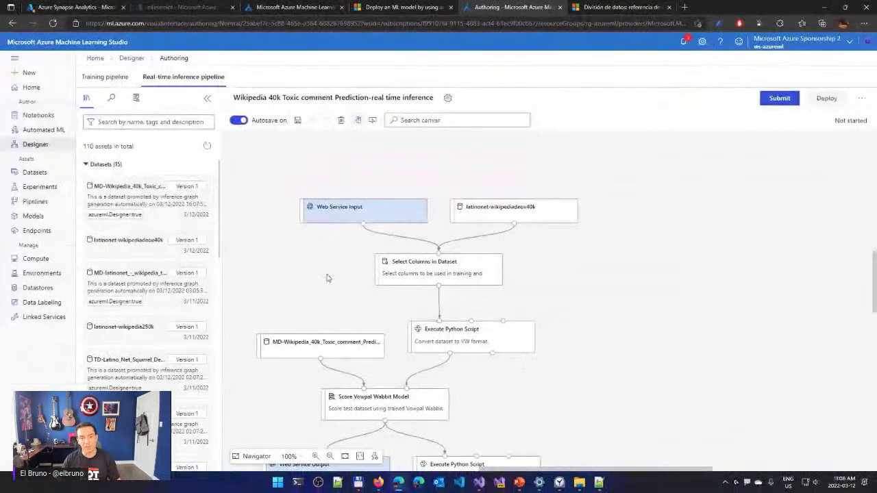
scroll(323, 274, "down", 1)
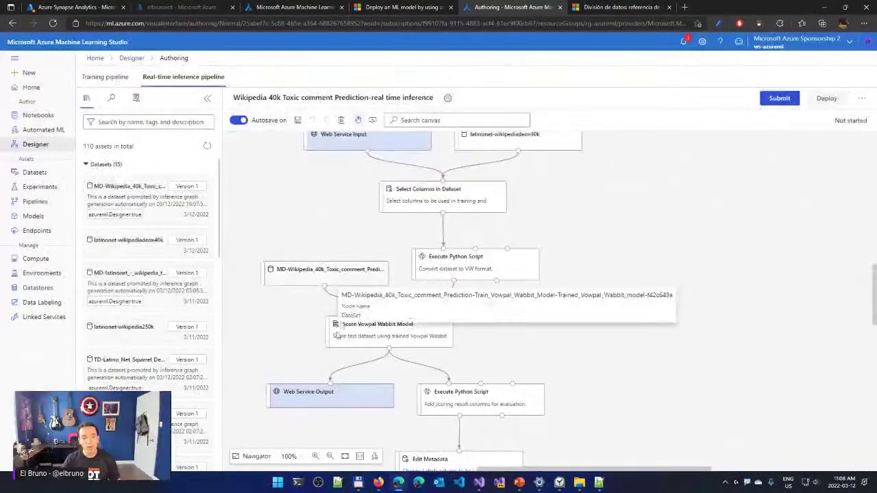
left_click(779, 99)
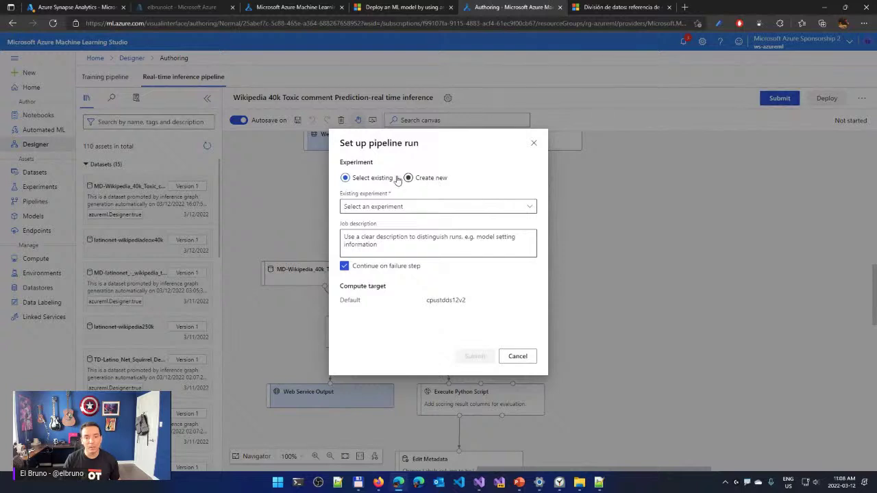
left_click(528, 206)
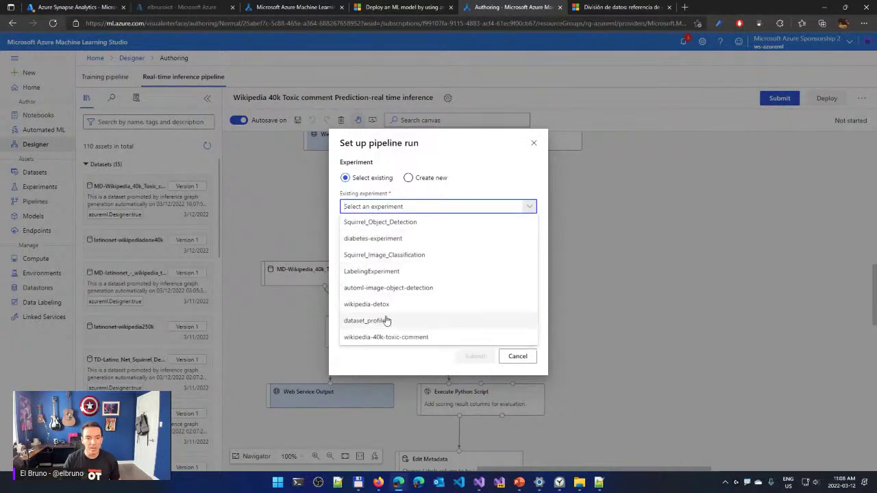
left_click(394, 337)
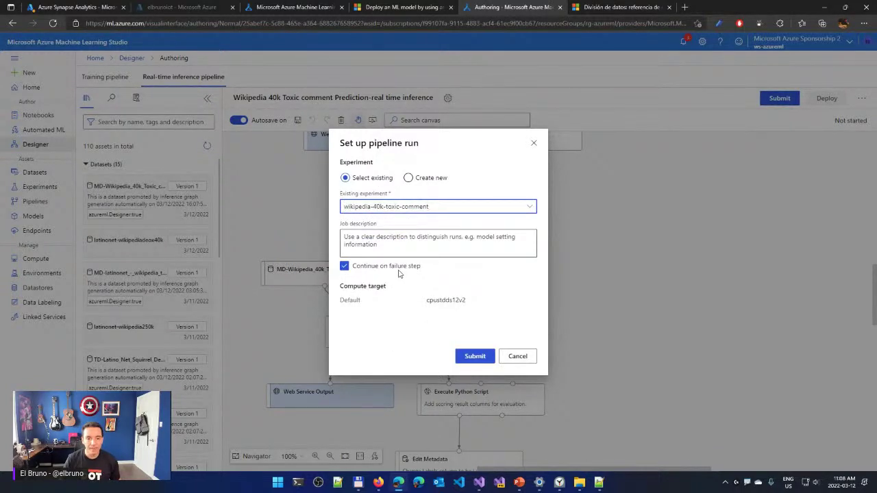
left_click(392, 267)
left_click(473, 357)
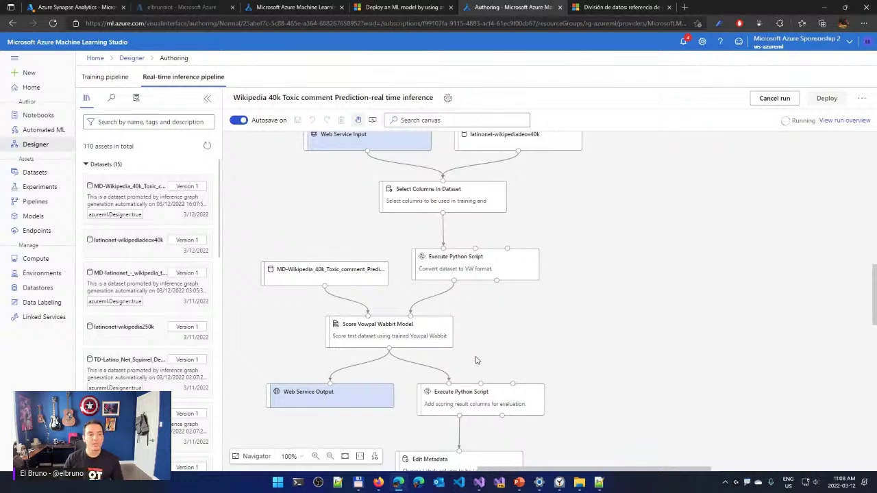
In the training pipeline, set the Split Data component's fraction of rows in the first output dataset to 0.8 and close its settings
left_click(109, 78)
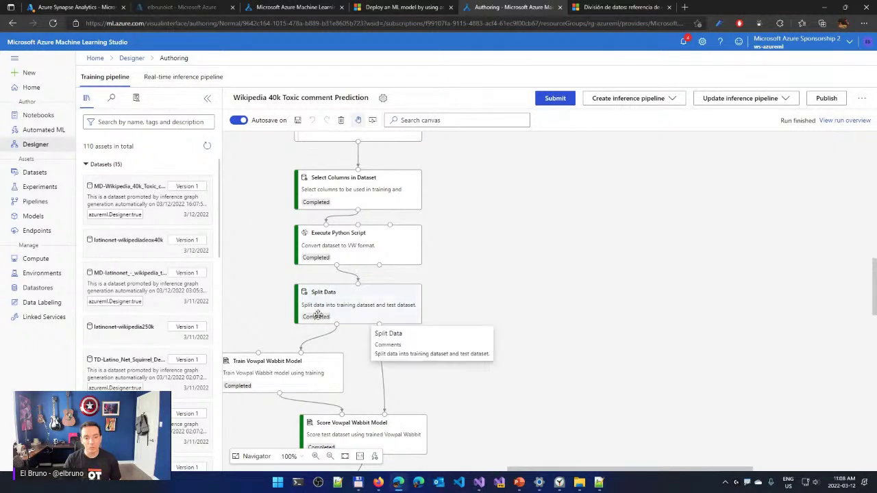
left_click(361, 313)
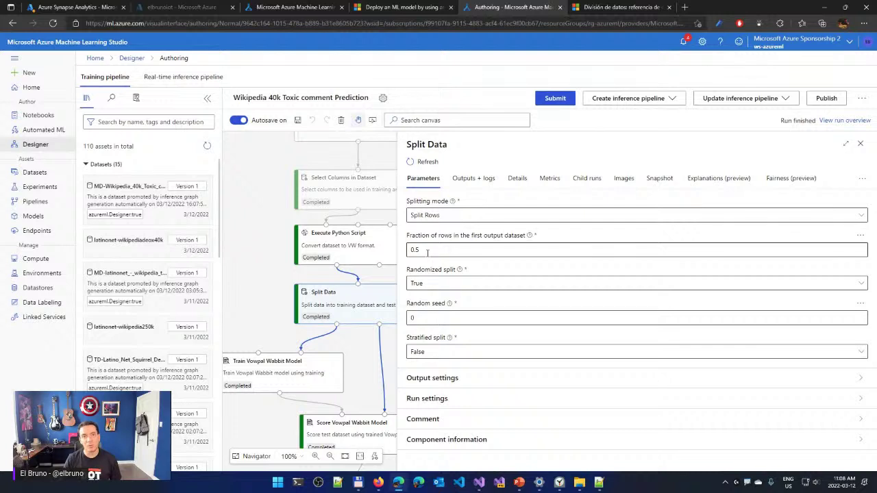
double_click(427, 252)
type("0.")
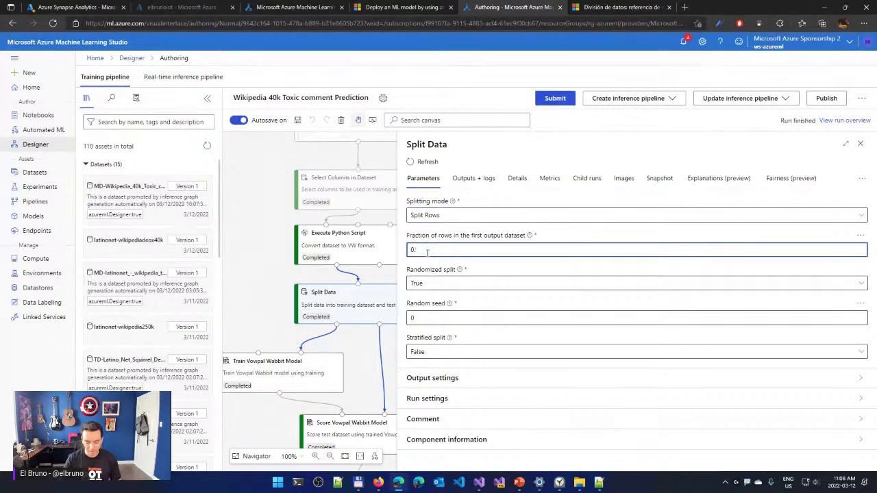
type("8")
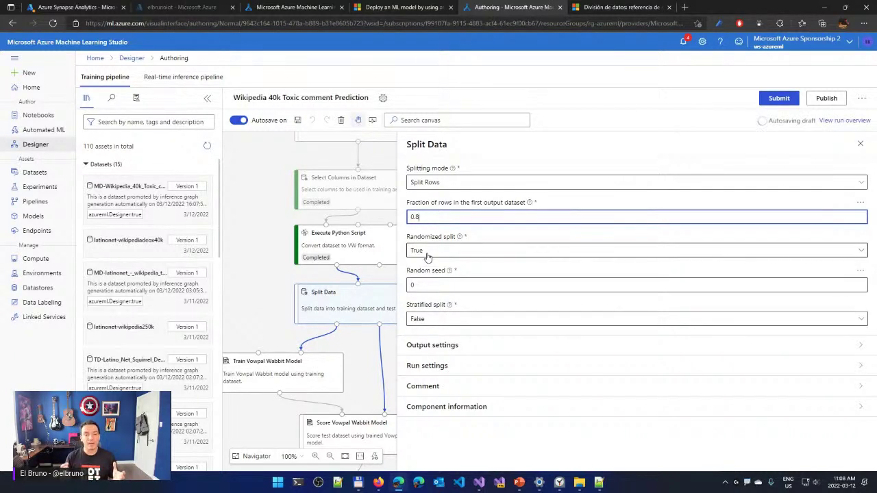
left_click(860, 143)
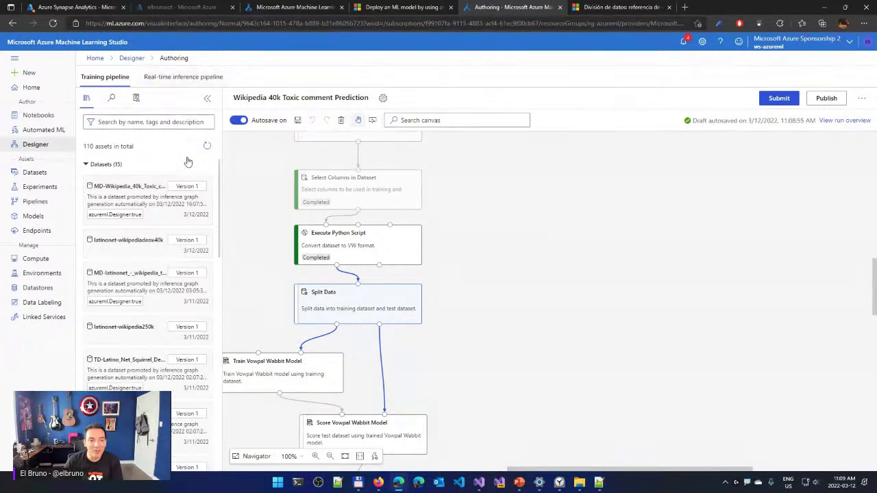
Collapse the asset library and check the run progress of the components in the real-time inference pipeline
left_click(207, 98)
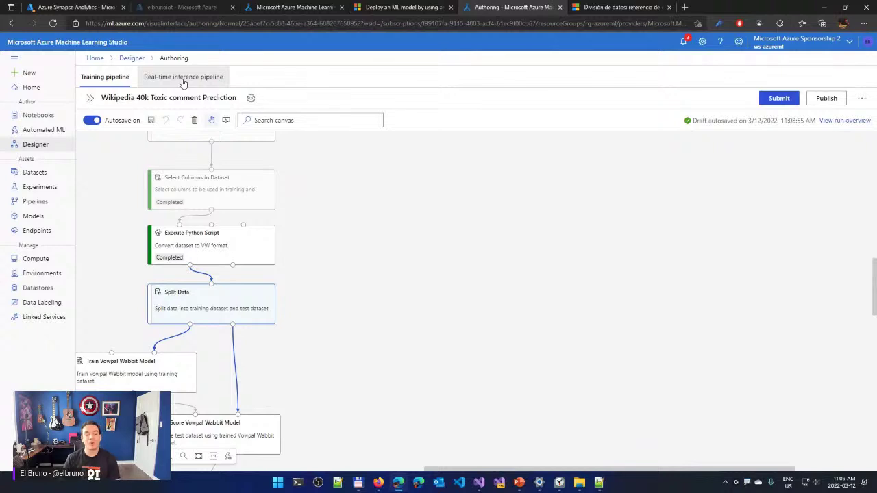
left_click(183, 79)
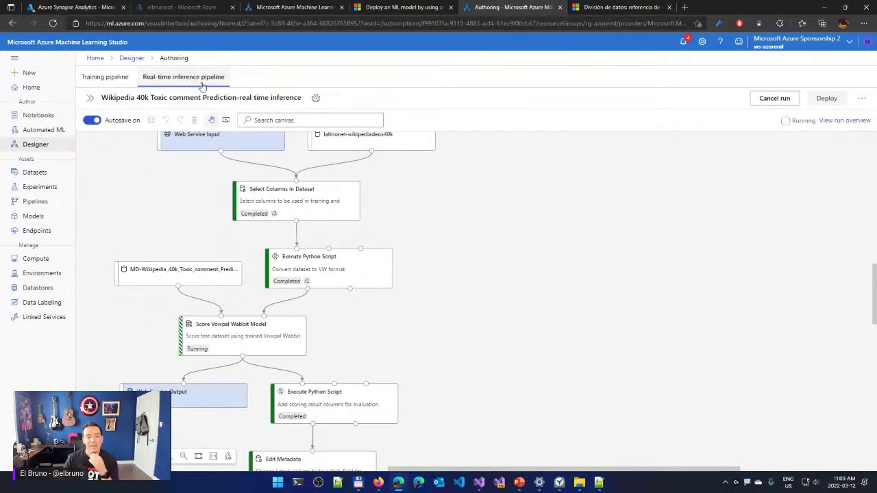
scroll(446, 254, "down", 3)
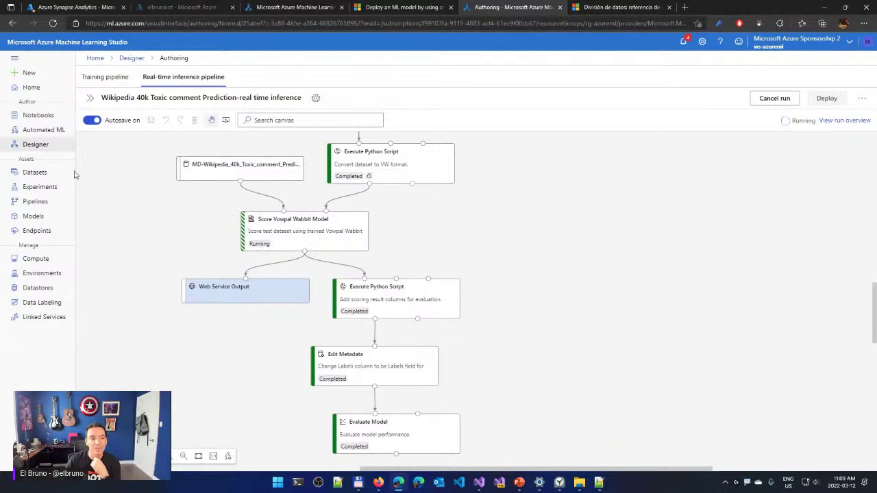
Open the wikipedia-40k-toxic-comment experiment and compare the status, submitted time and duration of its runs
left_click(40, 187)
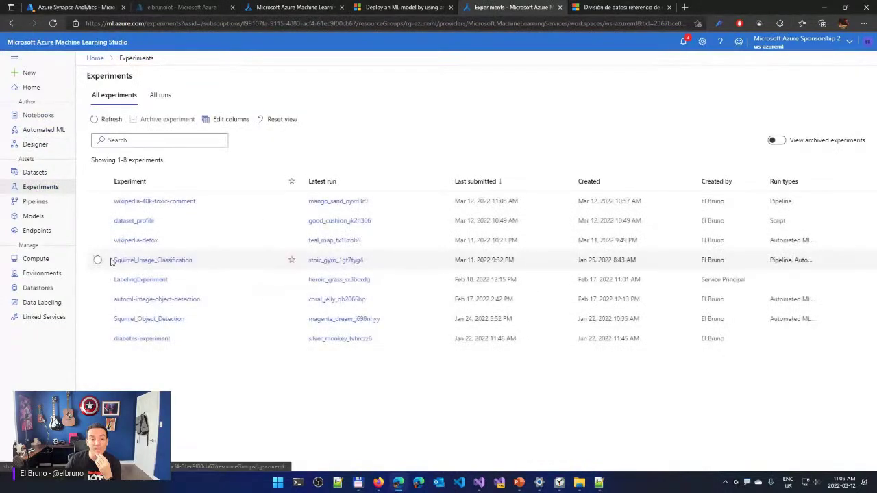
left_click(158, 201)
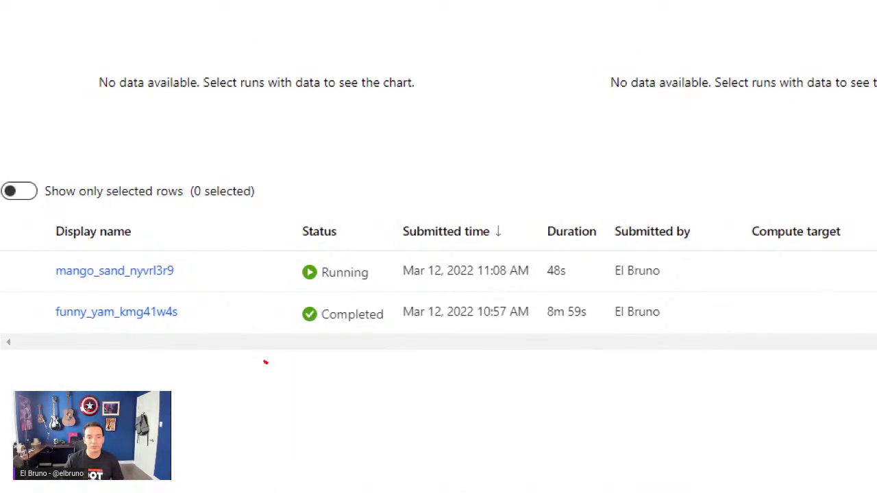
mouse_move(264, 360)
left_mouse_down()
mouse_move(221, 327)
mouse_move(215, 346)
left_mouse_up()
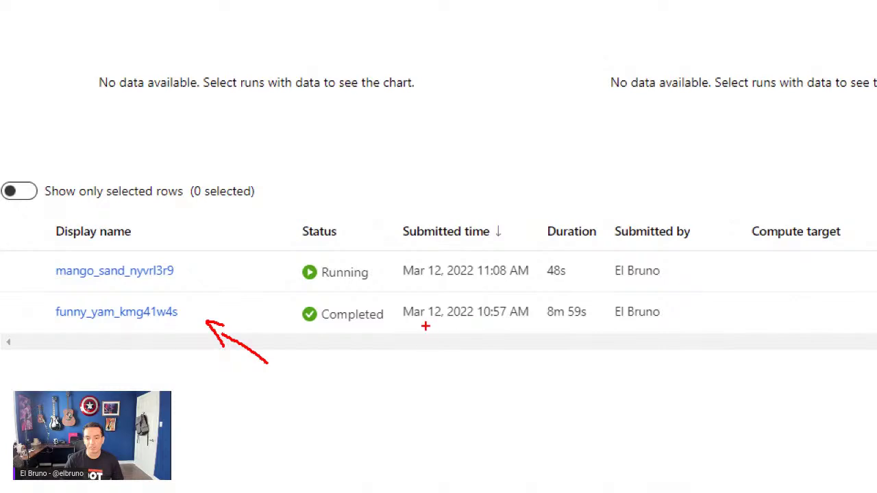
left_click_drag(403, 327, 601, 325)
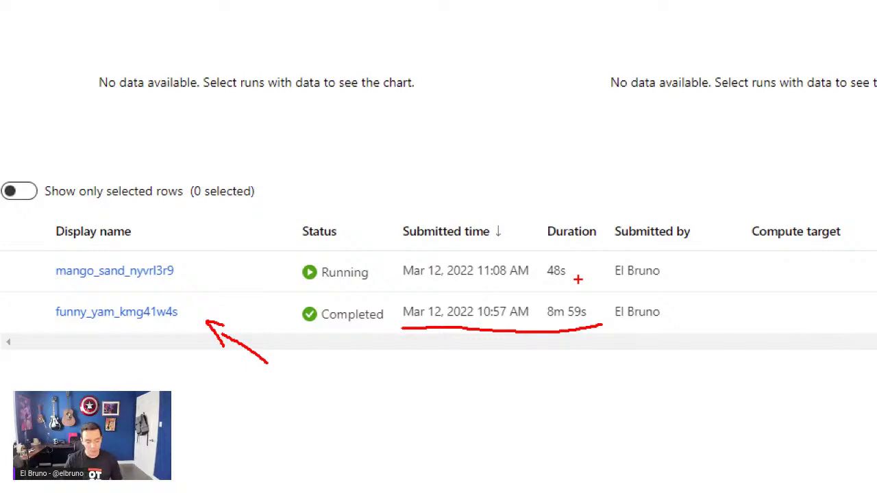
key("Escape")
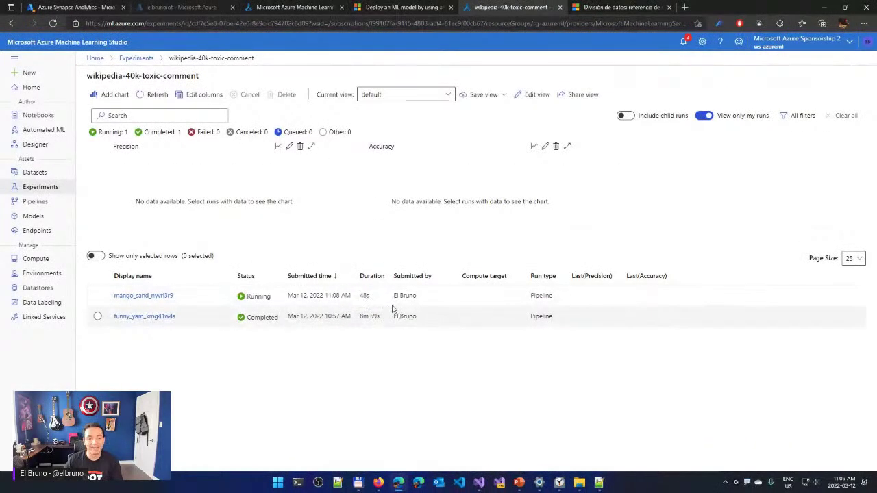
Open the mango_sand_nyvrl3r9 run and examine its graph and the details of the Execute Python Script component that converts the dataset to VW format
left_click(164, 297)
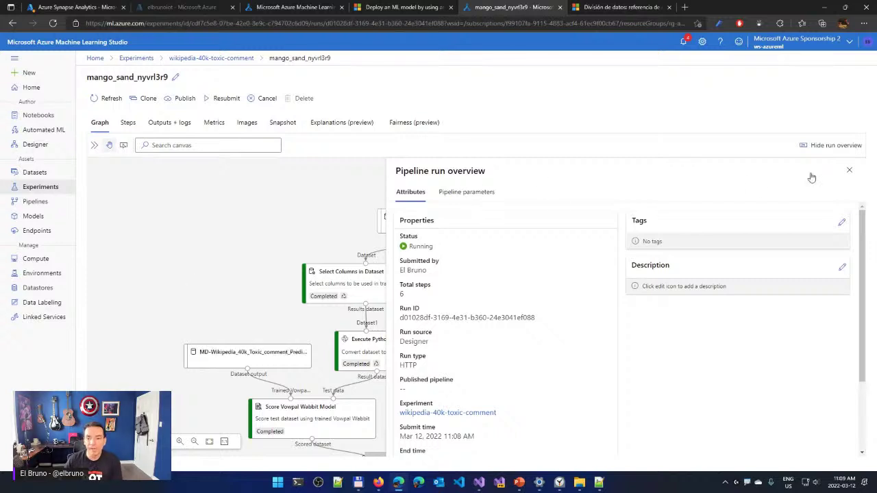
left_click(849, 170)
scroll(212, 239, "down", 2)
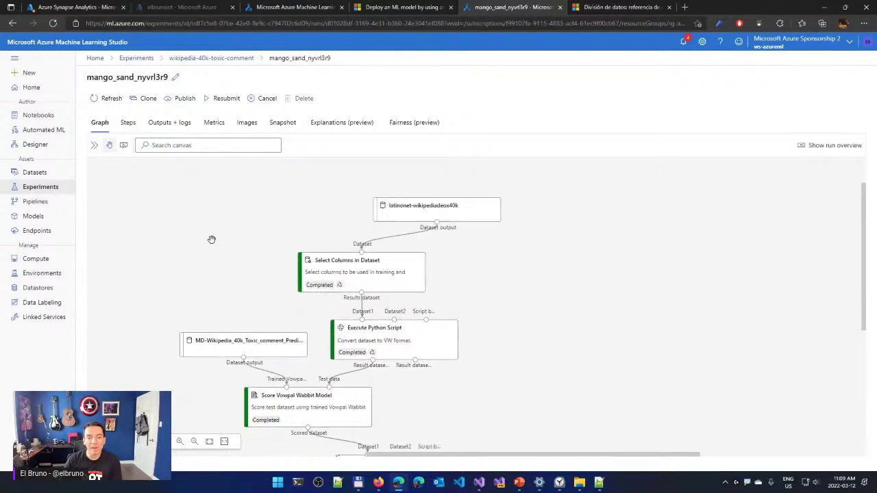
scroll(209, 226, "down", 2)
scroll(207, 220, "down", 1)
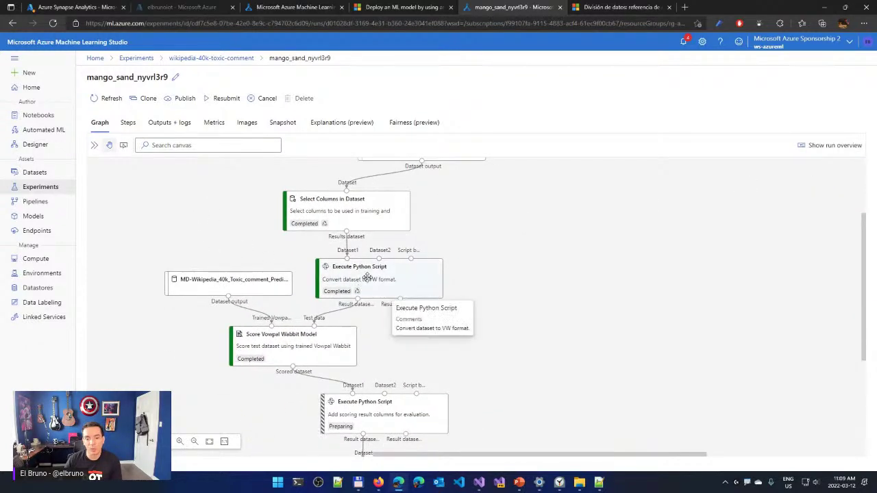
left_click(366, 276)
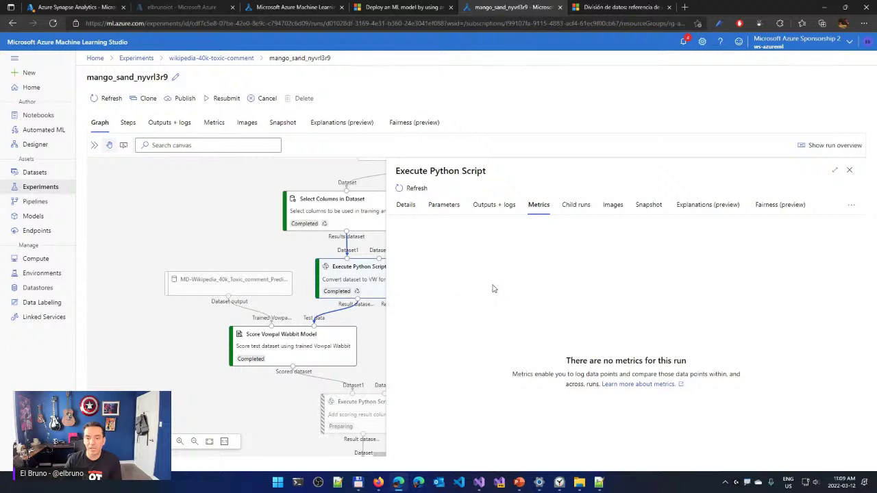
left_click(407, 205)
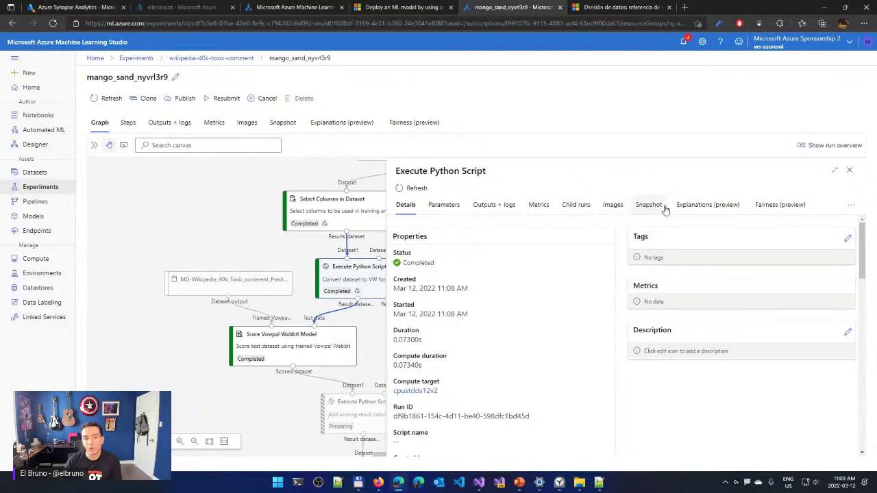
left_click(231, 219)
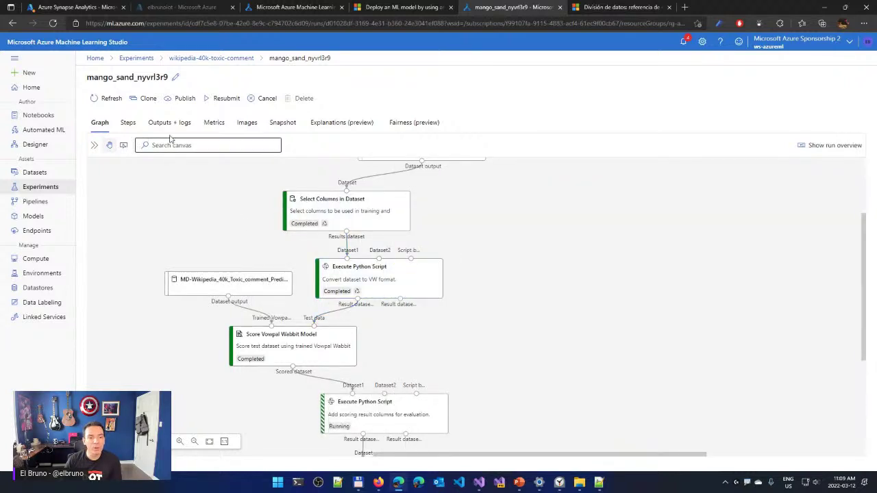
Check the run's snapshot and explanations, and return to the wikipedia-40k-toxic-comment run list
left_click(281, 124)
left_click(375, 124)
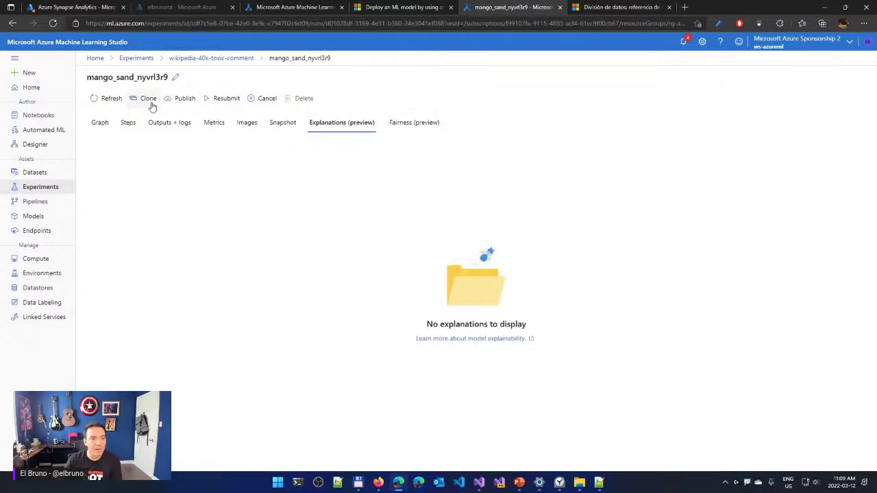
left_click(229, 59)
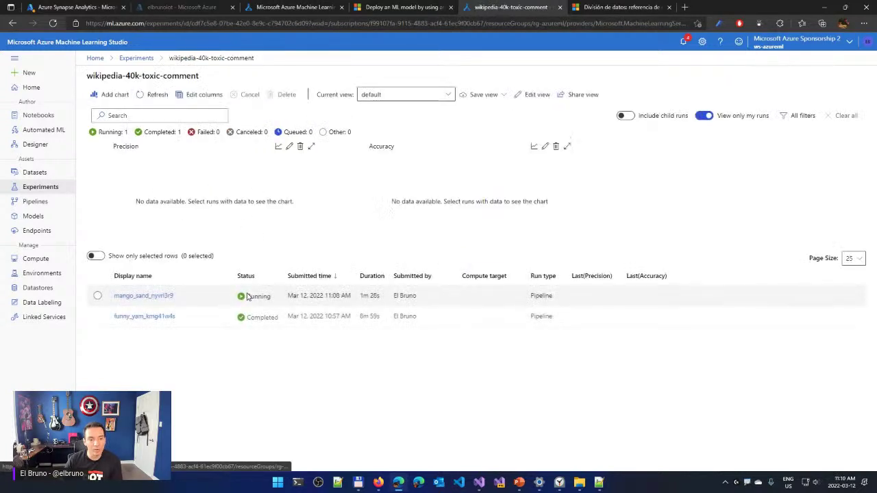
Open the funny_yam_kmg41w4s run and examine its executionlogs.txt log file and its metrics
left_click(152, 318)
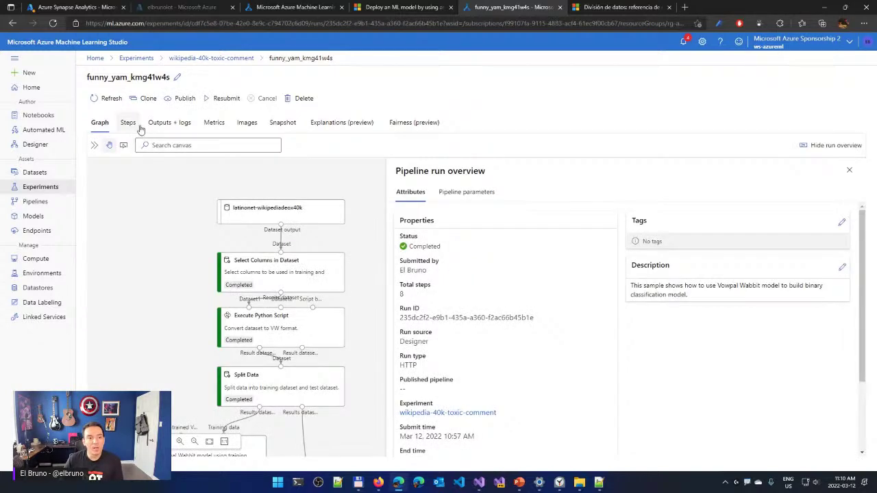
left_click(165, 124)
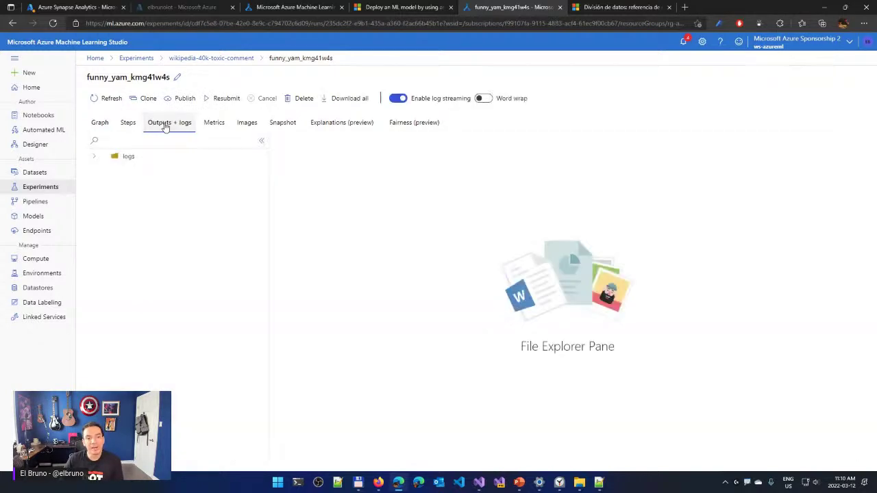
left_click(129, 157)
left_click(137, 172)
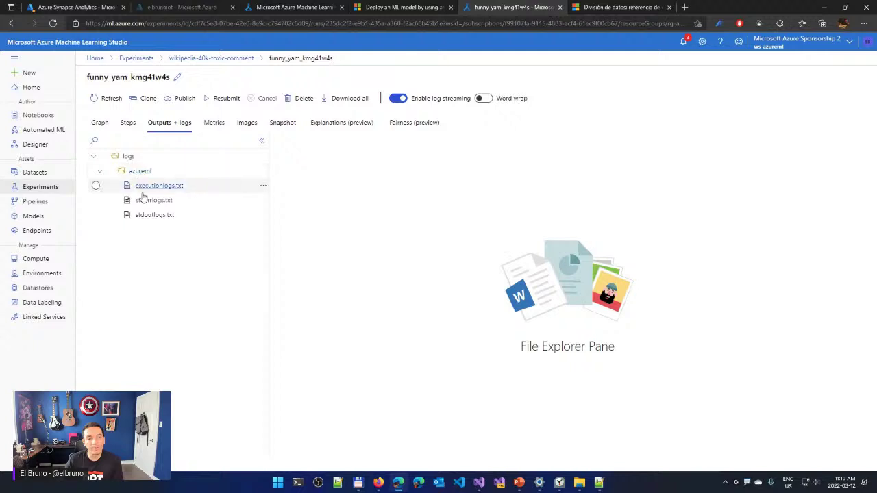
left_click(149, 187)
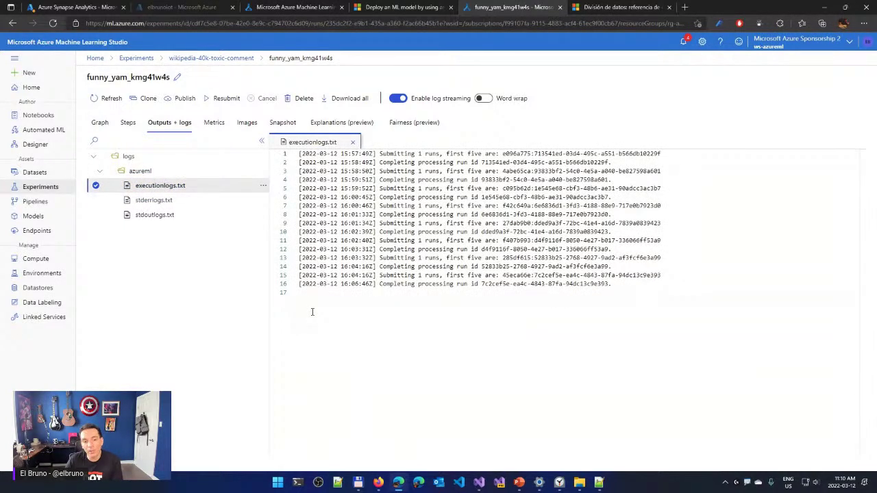
left_click(214, 124)
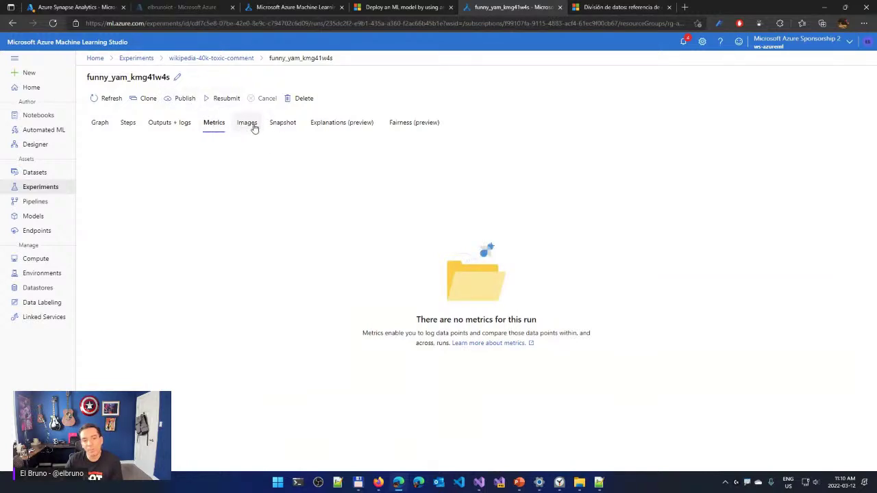
Go back to the experiment's run list and view the workspace's registered models
left_click(233, 58)
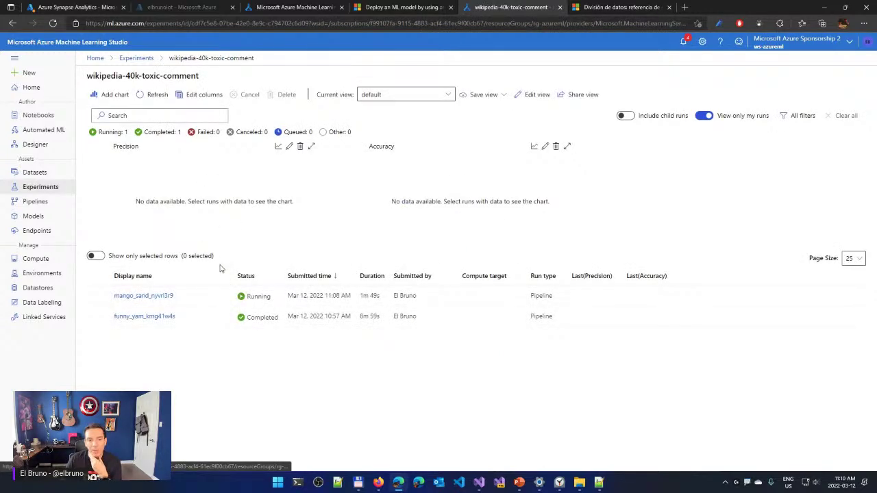
left_click(45, 218)
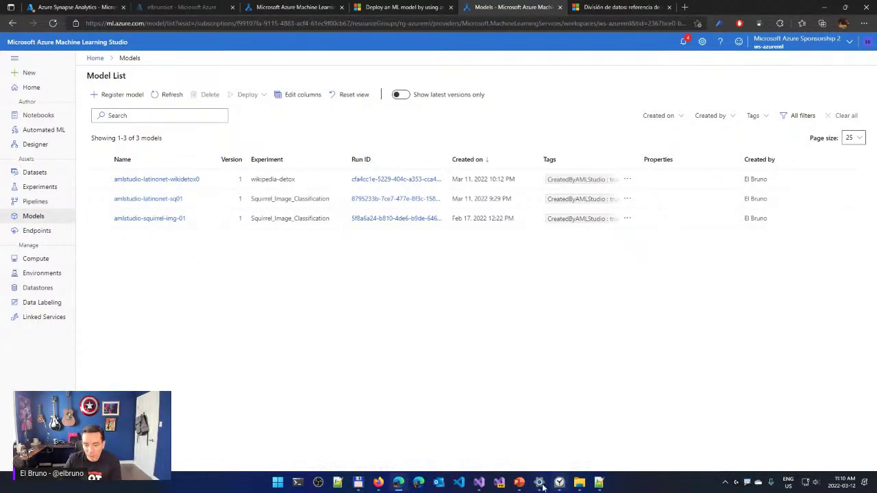
Switch to the FunctionsCs solution in Visual Studio and dismiss the Model Builder Error dialog
mouse_move(479, 483)
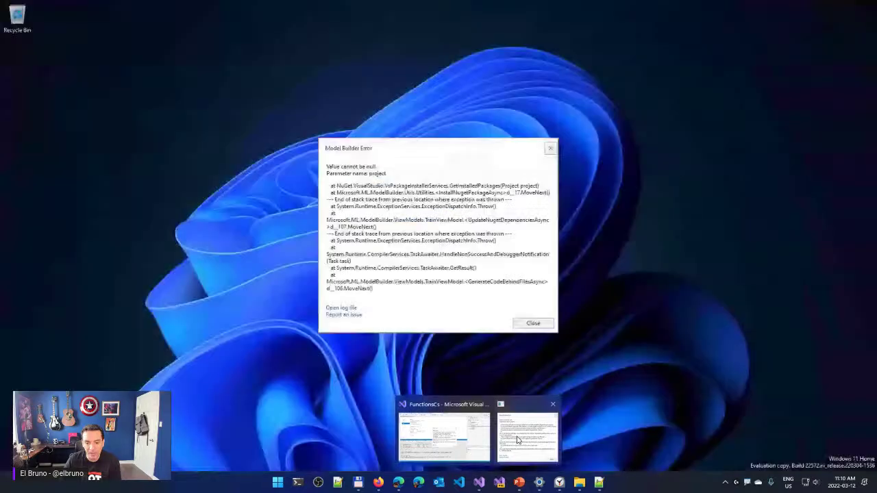
left_click(509, 429)
left_click(533, 324)
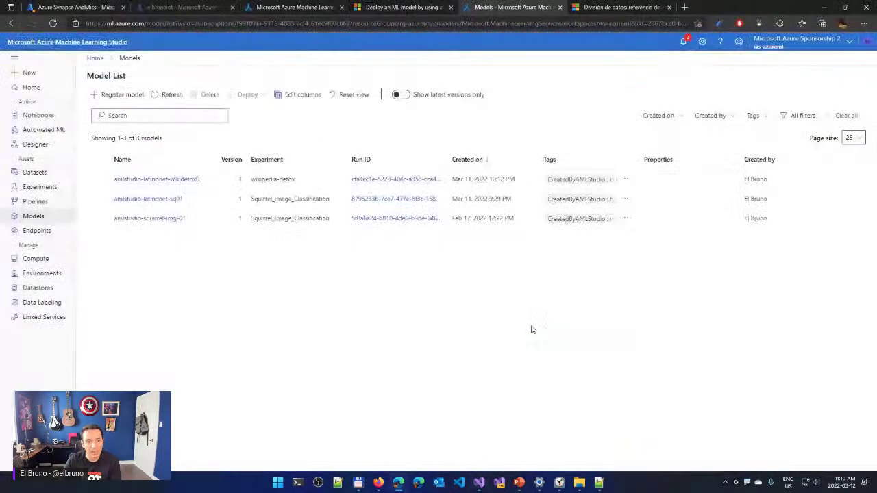
left_click(823, 8)
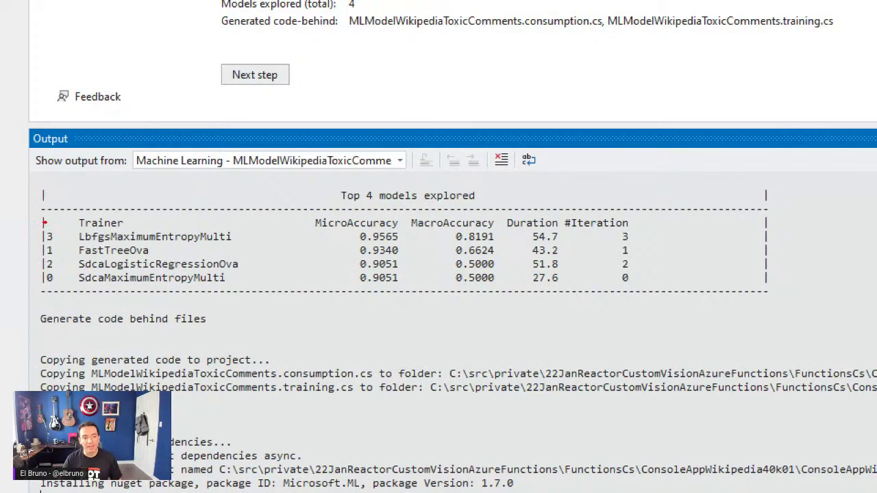
Examine the trainers and their accuracy values in the training output's table of top models explored, marking them up on screen
left_click_drag(44, 223, 36, 290)
mouse_move(259, 237)
left_mouse_down()
mouse_move(273, 238)
mouse_move(196, 251)
mouse_move(182, 244)
mouse_move(176, 261)
left_mouse_up()
left_click_drag(276, 281, 224, 277)
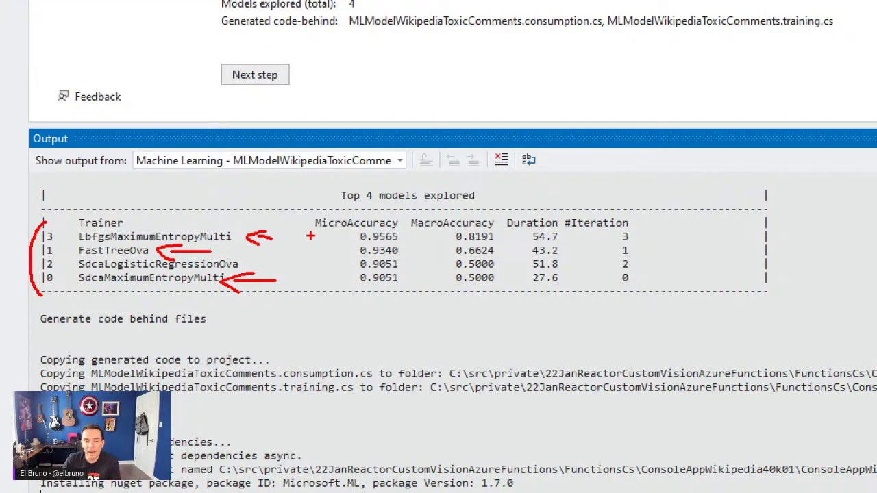
left_click_drag(309, 236, 338, 237)
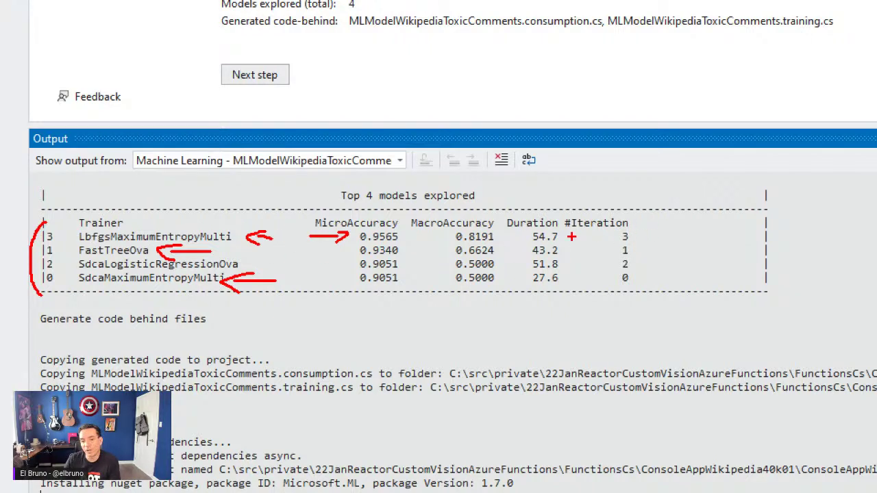
left_click_drag(354, 244, 409, 242)
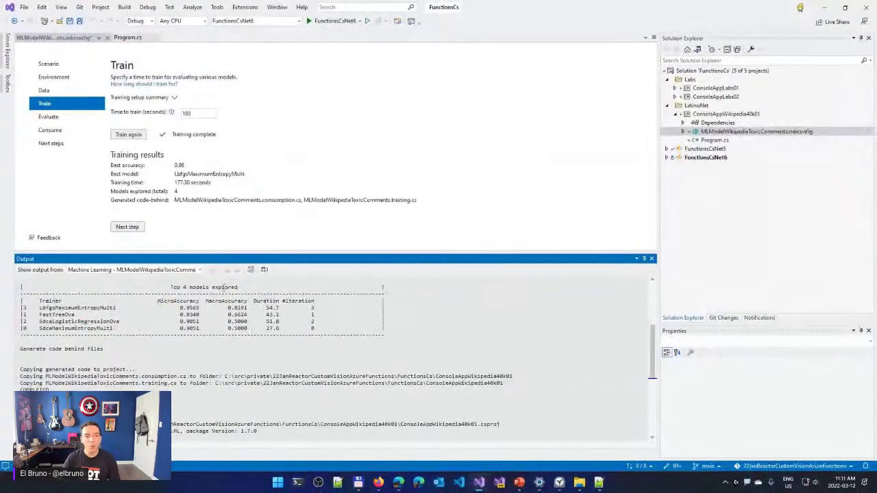
Advance to the Evaluate stage and predict the toxicity of the sample comment "this is very good"
left_click(127, 227)
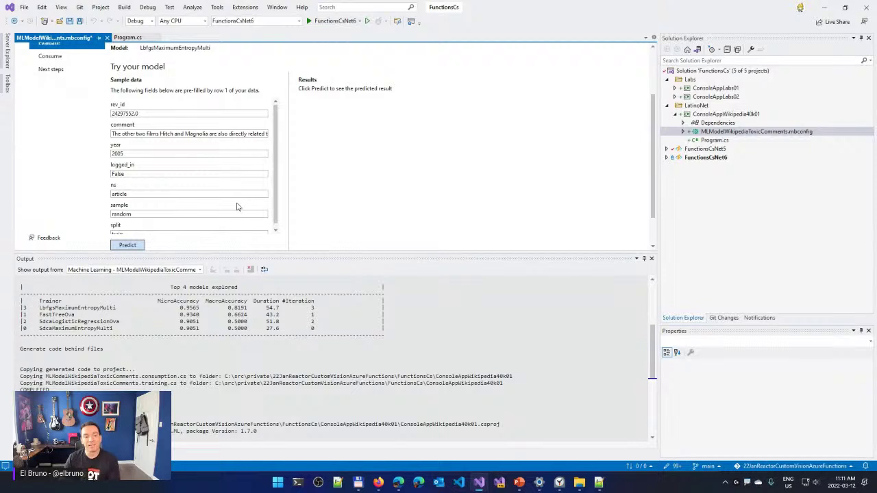
scroll(237, 206, "down", 2)
scroll(237, 206, "up", 2)
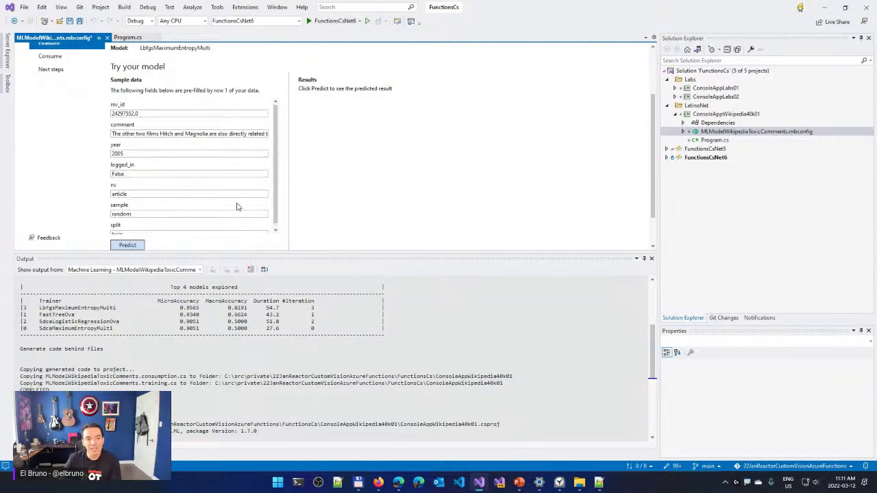
double_click(166, 134)
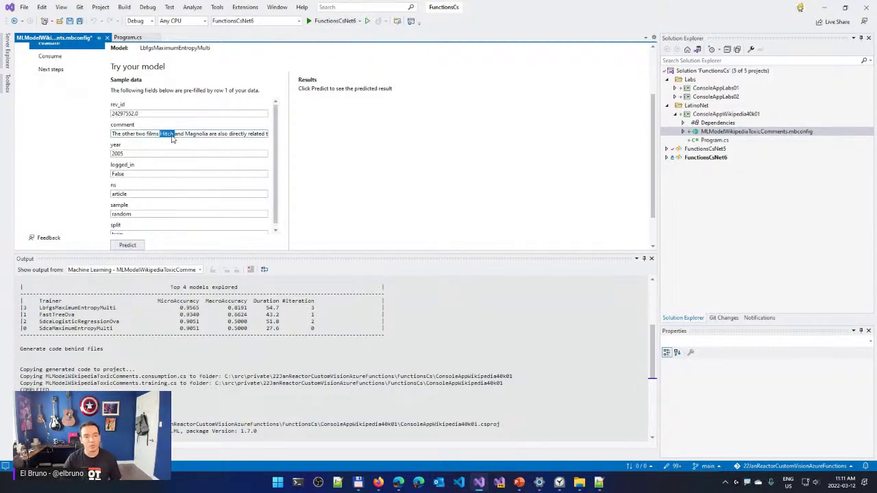
key("ctrl+a")
key("BackSpace")
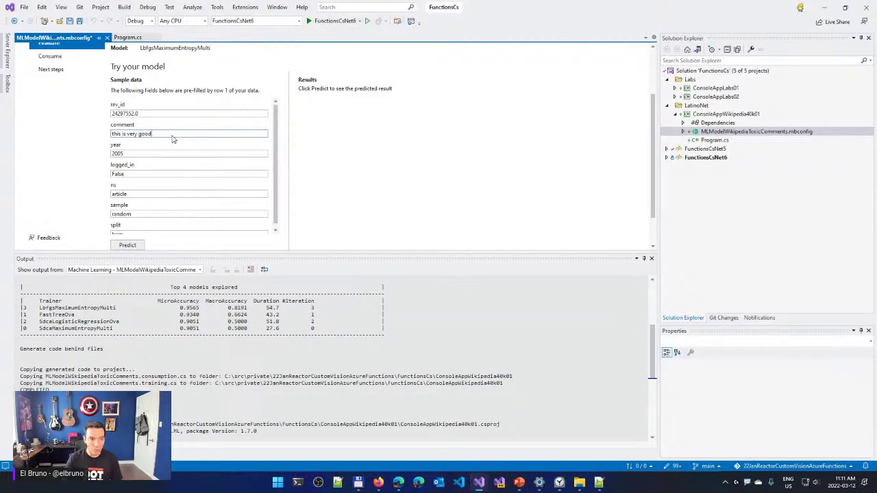
left_click(127, 245)
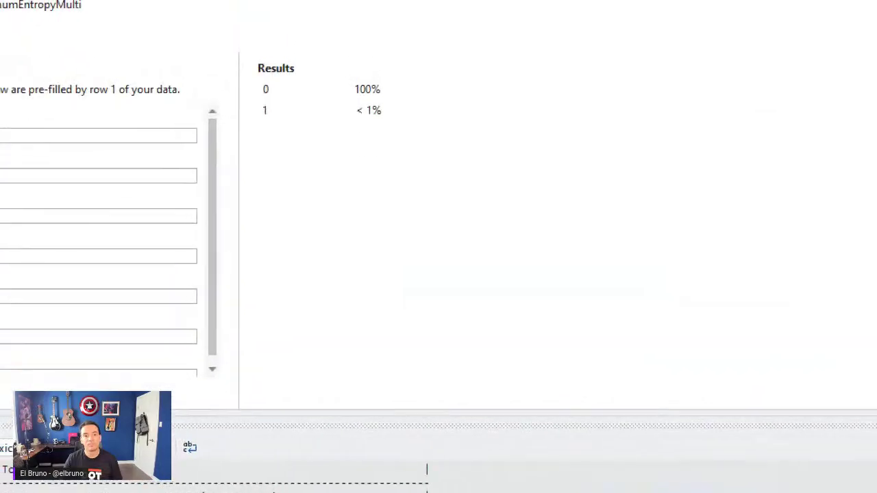
left_click_drag(289, 92, 333, 92)
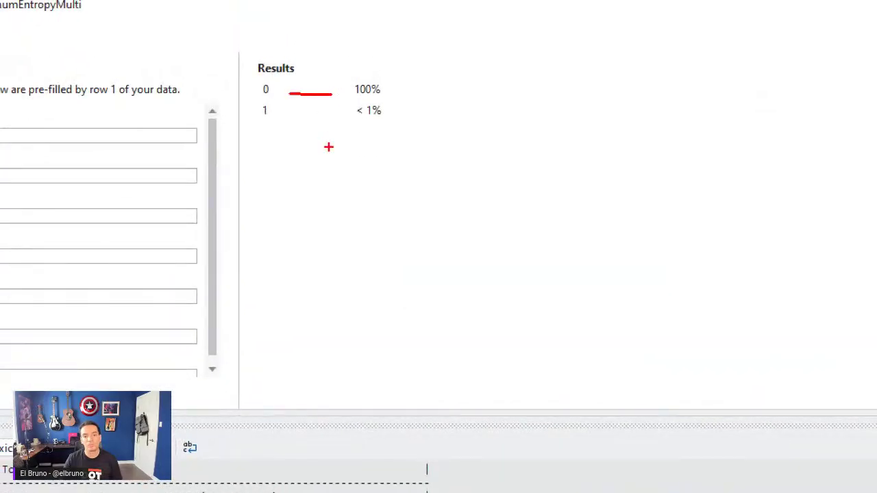
key("Escape")
Change the sample comment to "this sucks" and run the prediction again
left_click(177, 135)
key("ctrl+shift+Left")
key("ctrl+shift+Left")
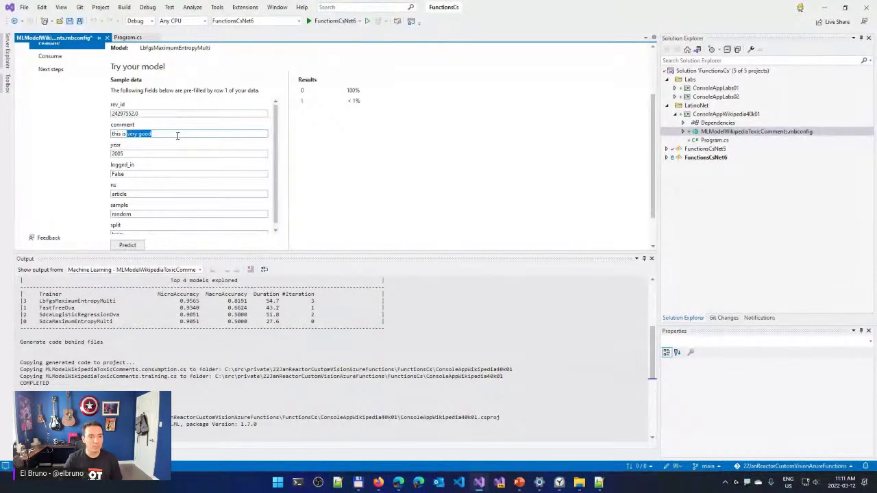
key("BackSpace")
type("sucks")
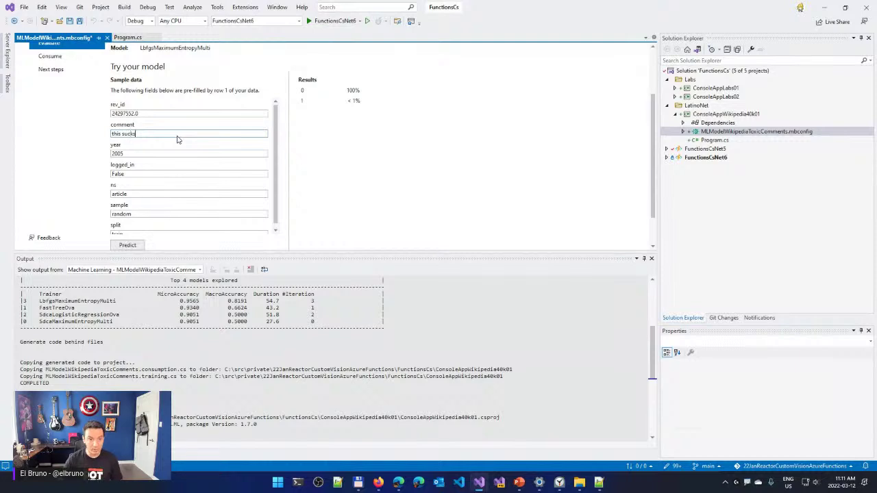
left_click(133, 247)
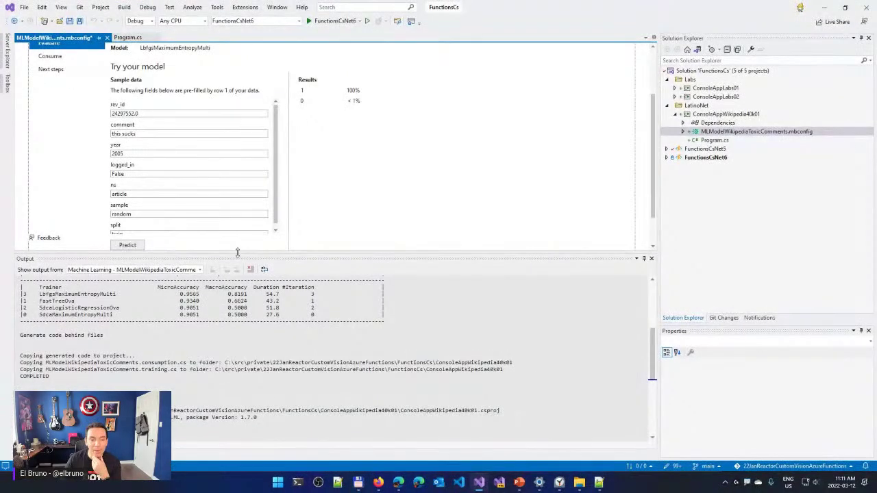
Enlarge the Model Builder area, advance to the Consume stage and review the code snippet from the sample input to the Predict call
left_click_drag(237, 252, 230, 340)
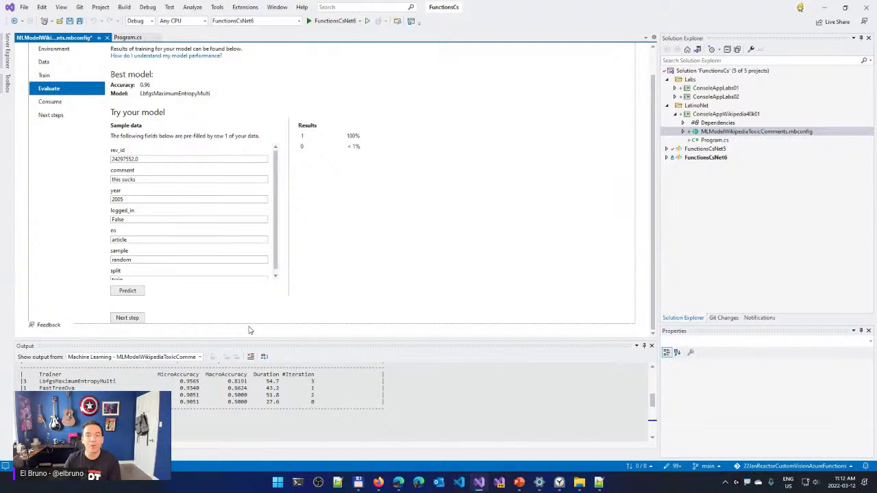
left_click(141, 317)
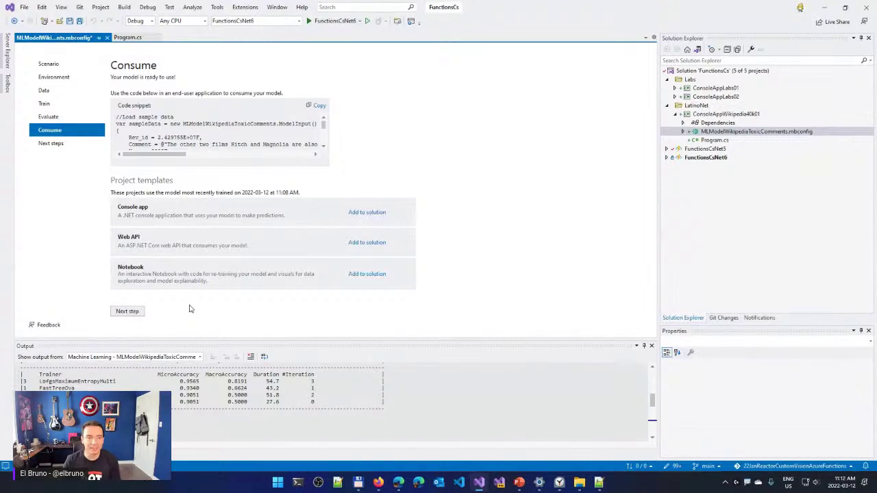
mouse_move(325, 127)
left_mouse_down()
mouse_move(324, 140)
mouse_move(326, 125)
left_mouse_up()
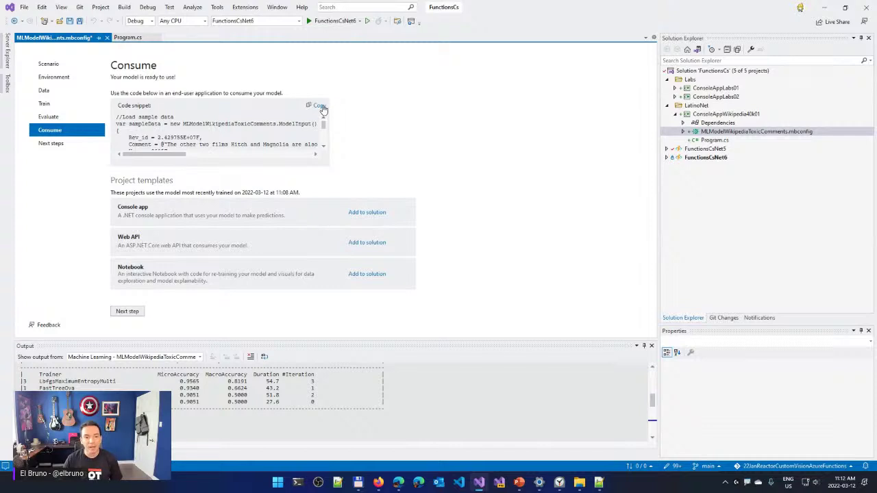
left_click_drag(325, 129, 321, 151)
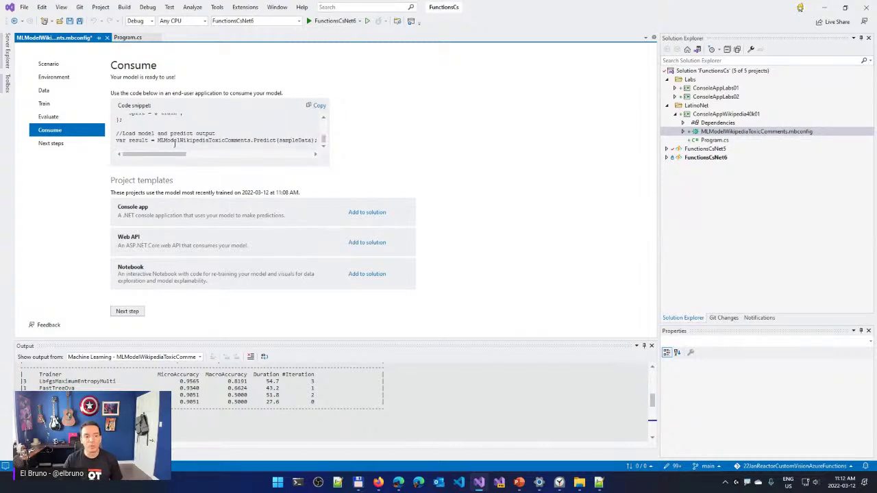
left_click(324, 118)
left_click(324, 121)
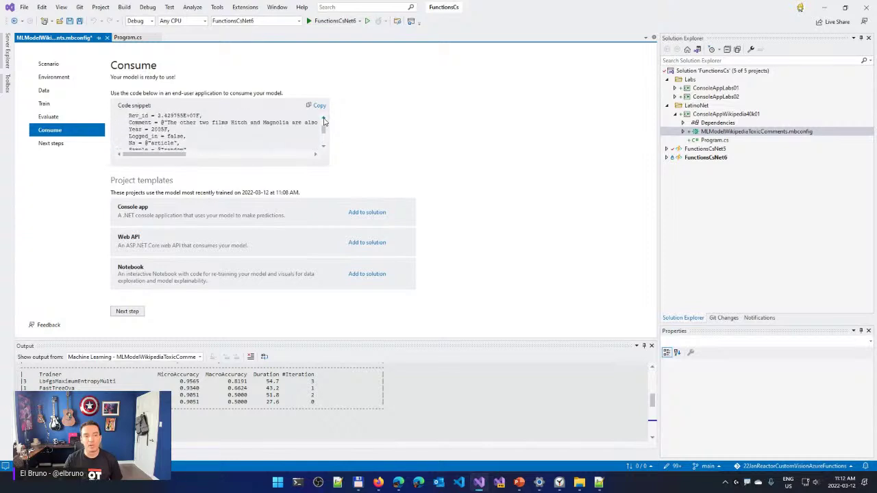
double_click(189, 122)
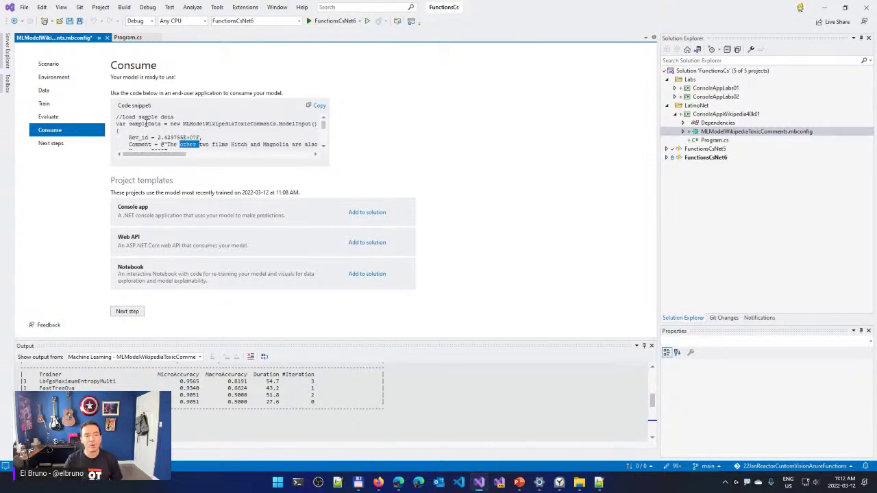
left_click_drag(278, 125, 316, 124)
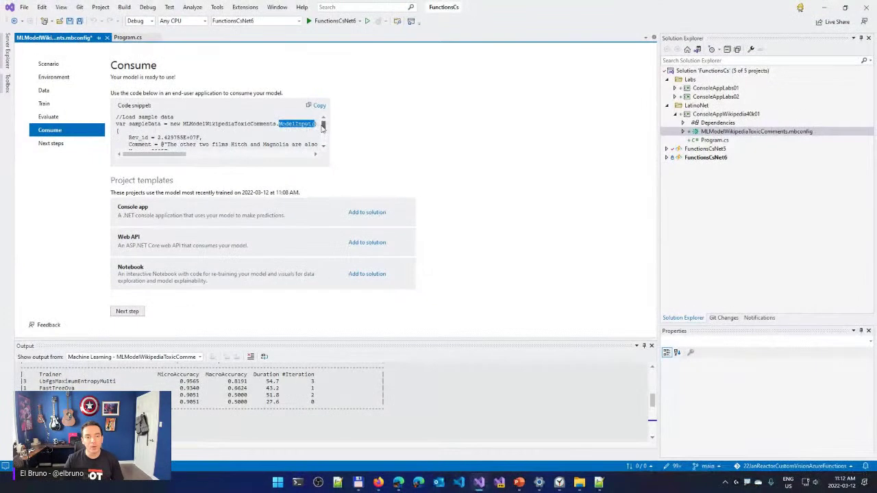
left_click_drag(439, 119, 442, 150)
left_click_drag(325, 140, 323, 143)
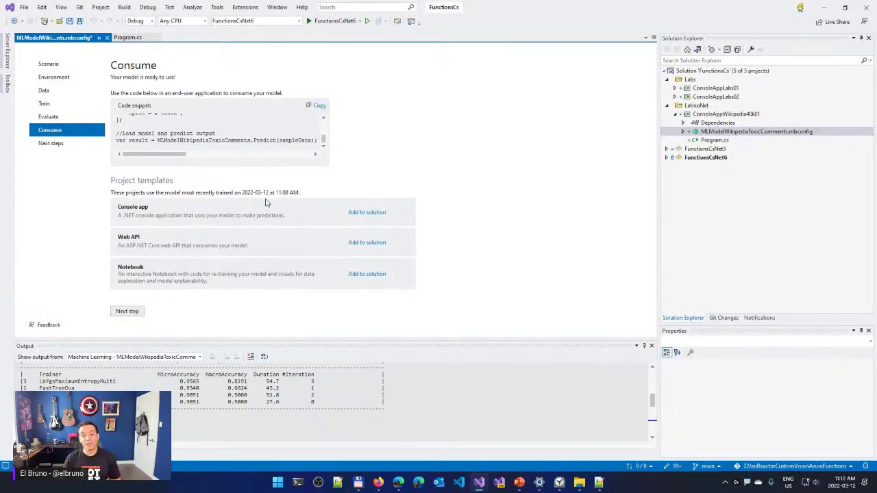
Add the console app MLModelWikipediaToxicComments_ConsoleApp1 and the Web API MLModelWikipediaToxicComments_WebApi1 to the solution from the project templates
left_click(367, 212)
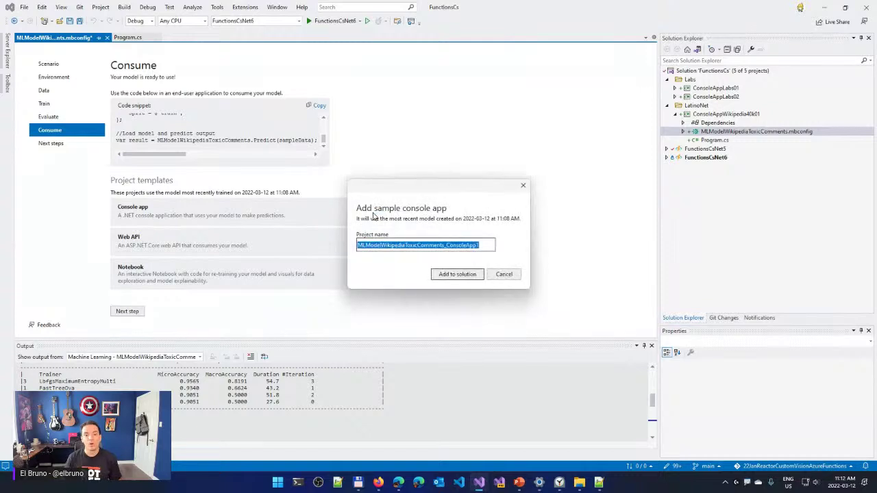
left_click(457, 274)
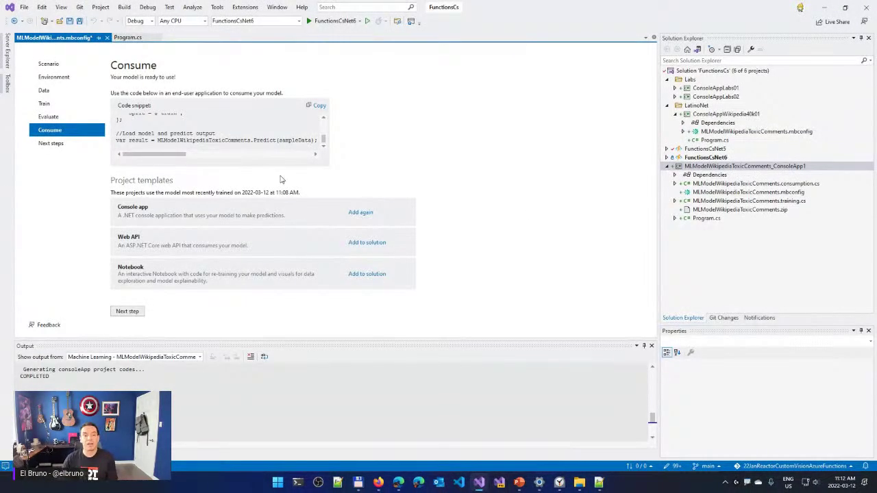
left_click(361, 245)
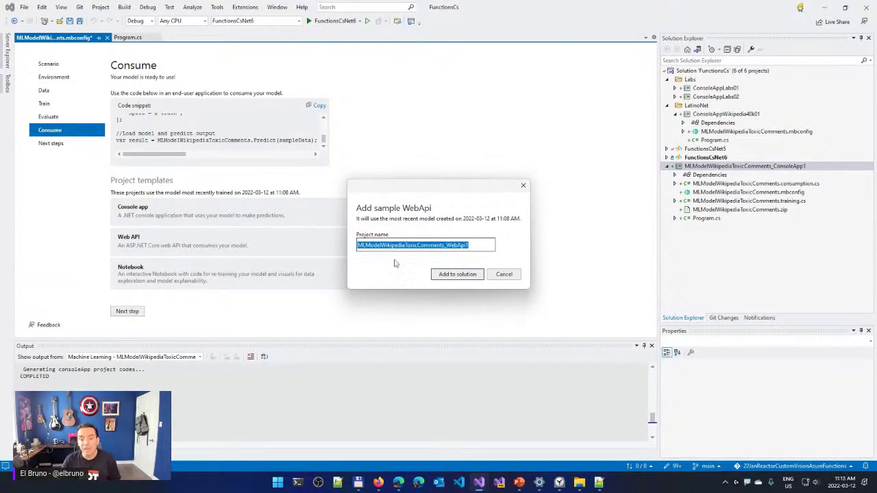
left_click(447, 275)
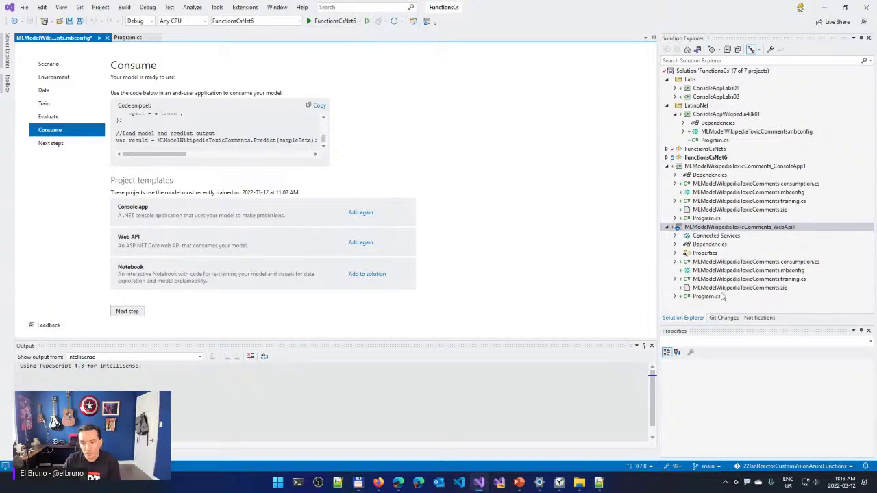
Add the notebook MLModelWikipediaToxicComments_Notebook1 to the solution from the project templates
left_click(367, 274)
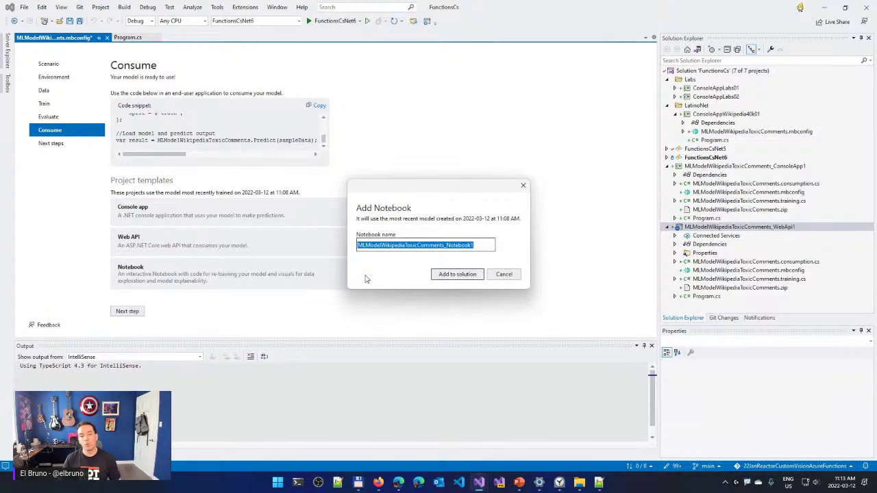
left_click(453, 275)
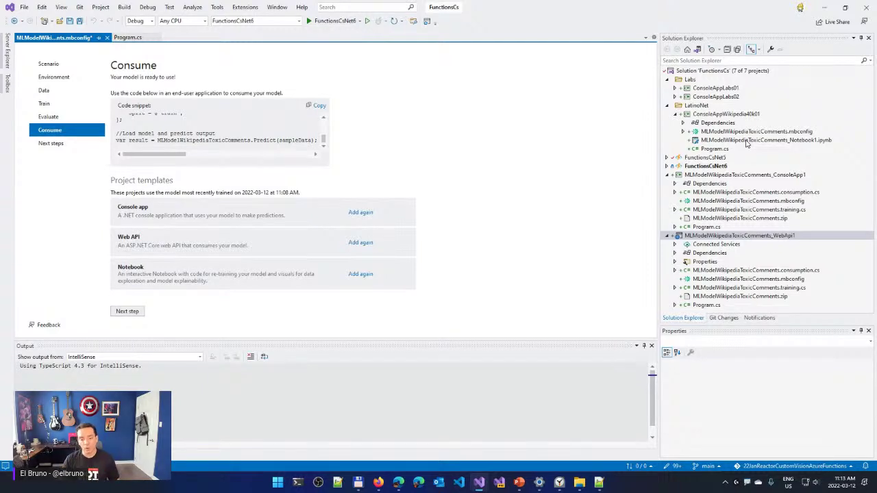
Switch to Azure Machine Learning Studio and open the auto-ml-image-object-detection.ipynb notebook from Reactor-AI's image-object-detection folder, enlarged for reading
left_click(398, 483)
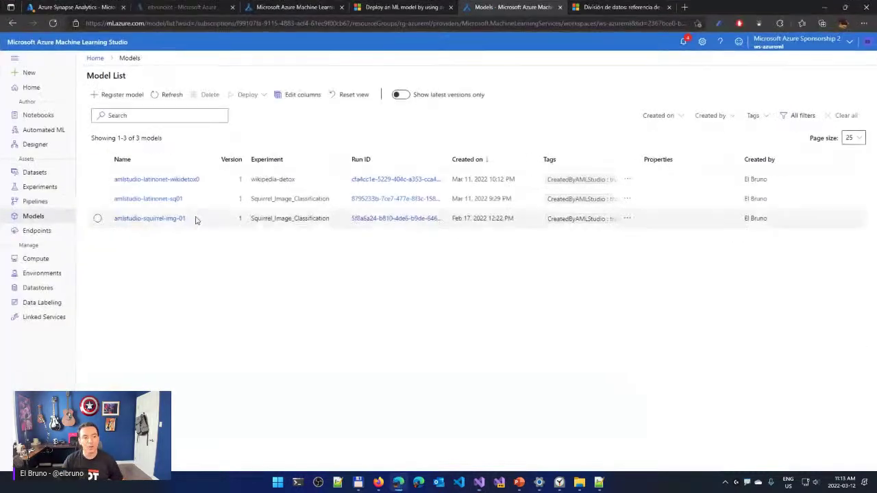
left_click(40, 116)
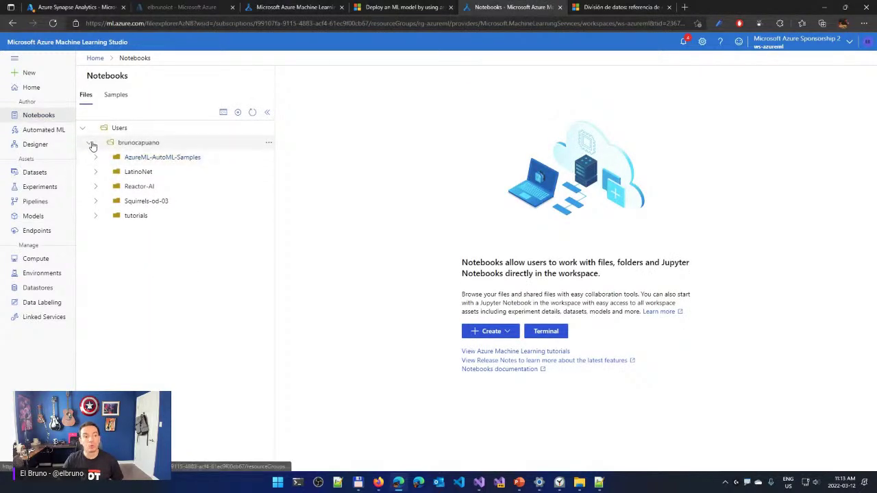
left_click(98, 189)
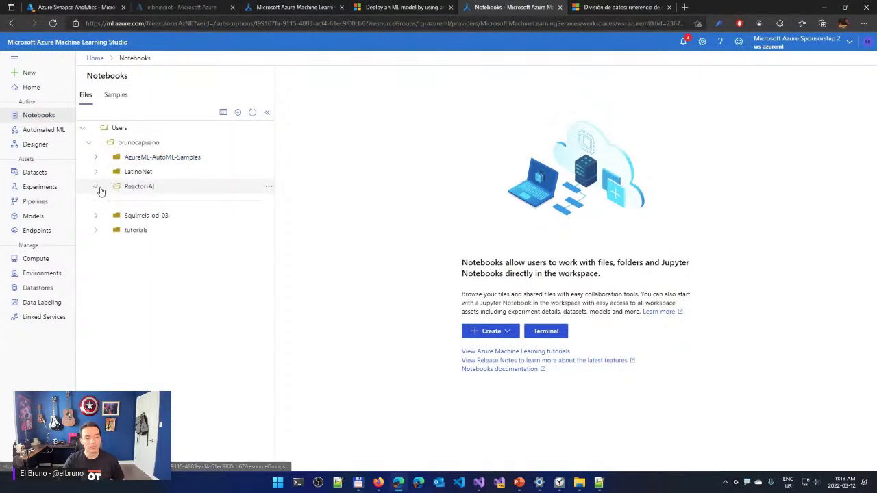
left_click(113, 203)
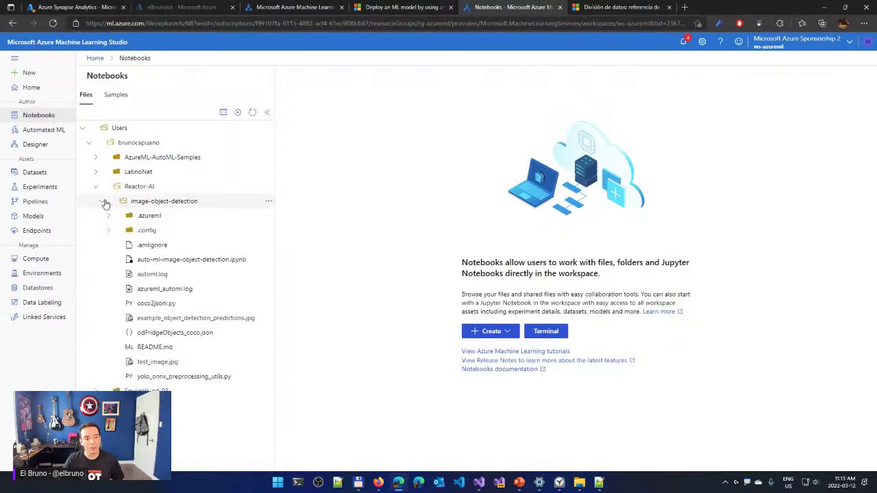
left_click(146, 260)
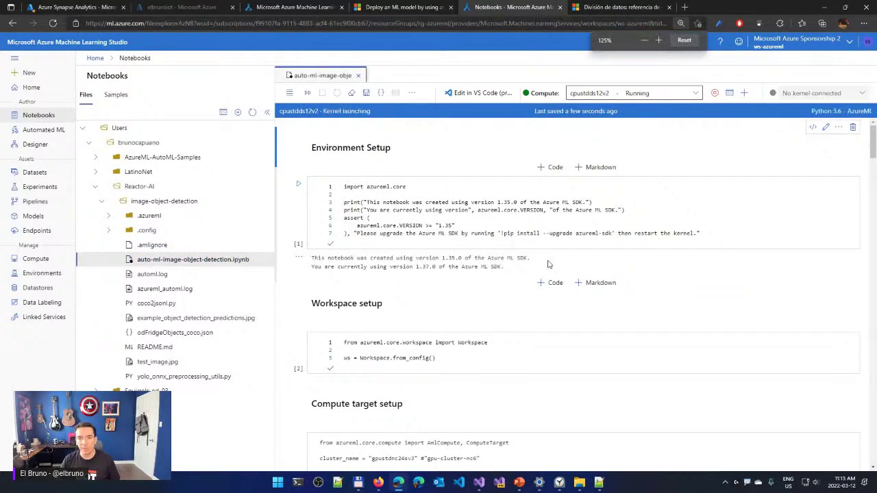
key("ctrl+plus")
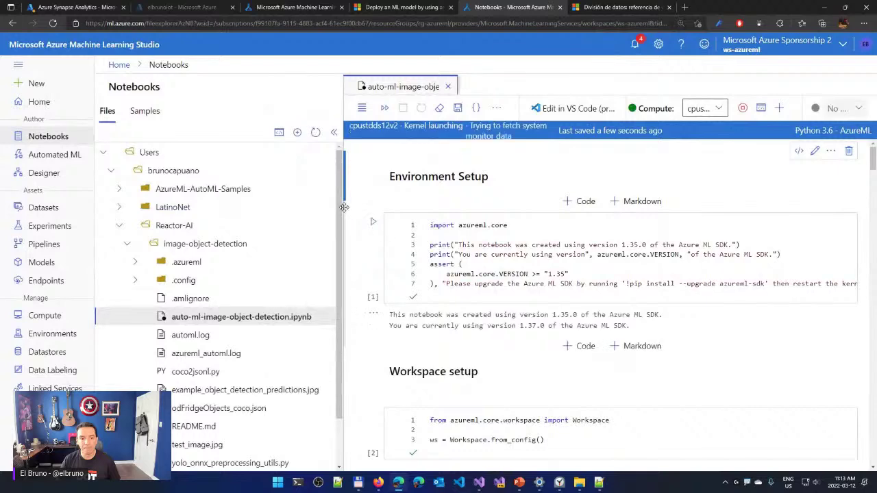
Collapse the file list to widen the notebook and run the Environment Setup cell that checks the Azure ML SDK version
left_click(333, 131)
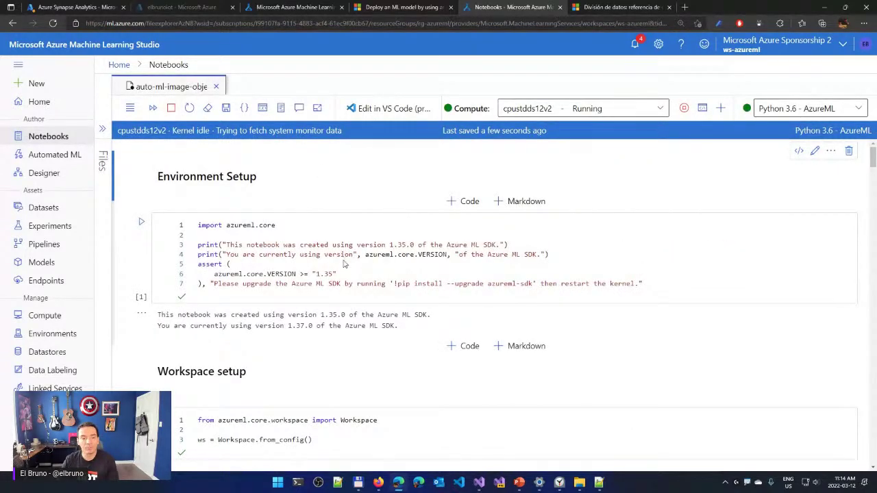
key("ctrl+plus")
key("ctrl+plus")
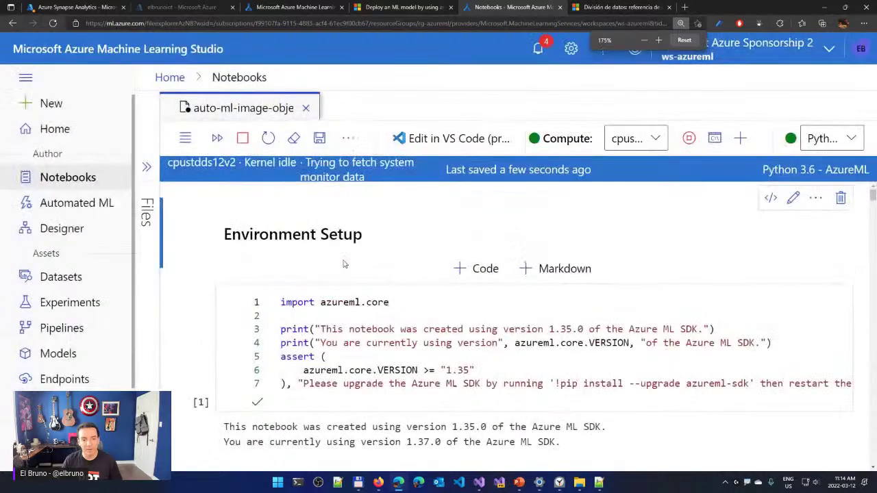
scroll(343, 261, "down", 1)
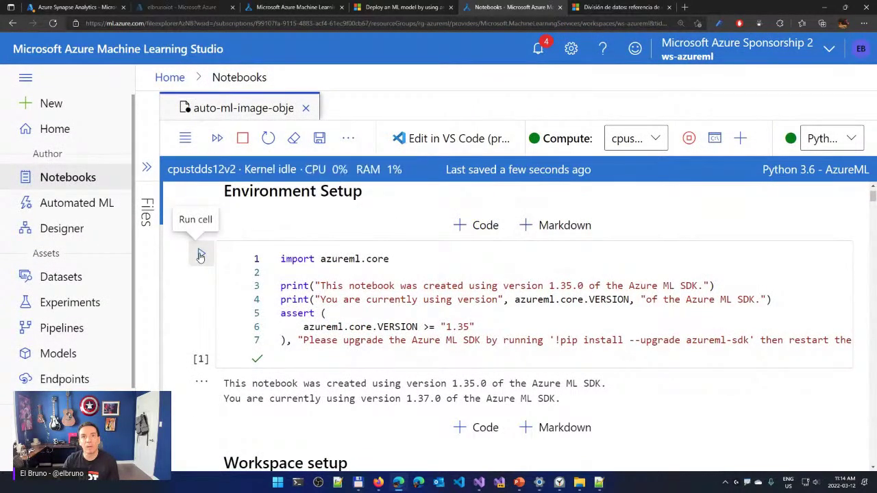
left_click(201, 257)
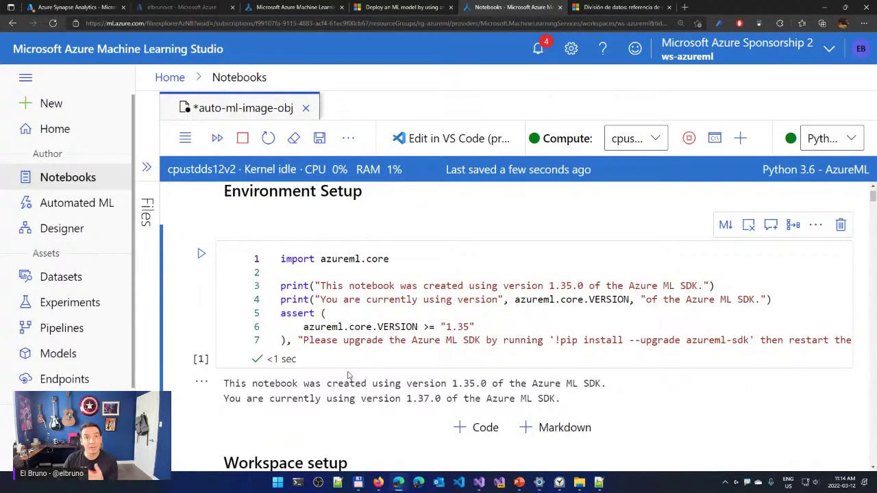
Run the Workspace setup cell and list the kernels available for the notebook
scroll(348, 375, "down", 1)
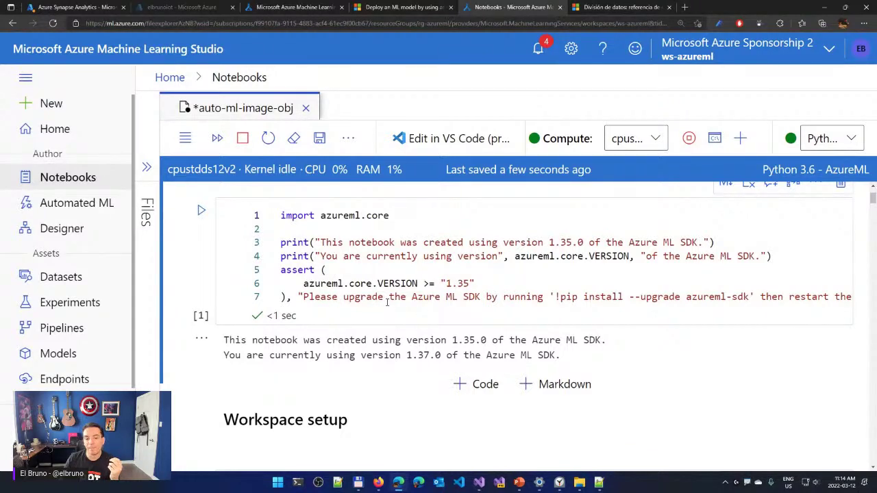
scroll(208, 267, "down", 3)
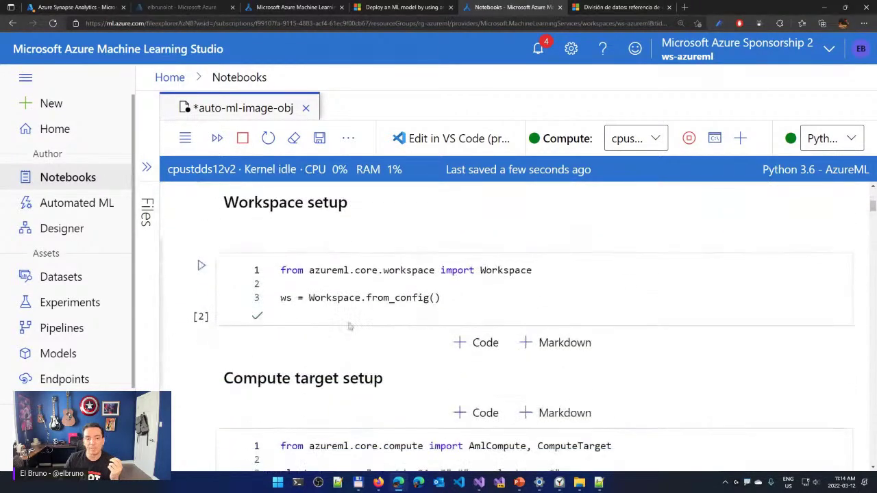
left_click(202, 266)
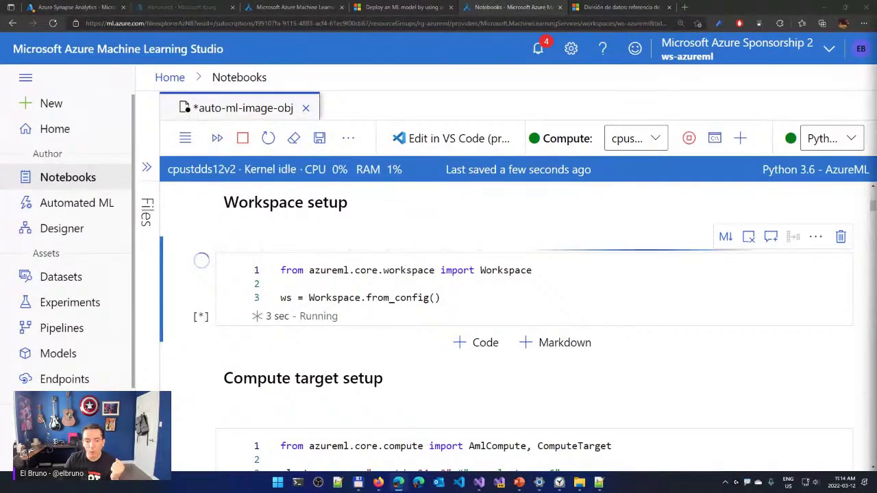
scroll(362, 300, "down", 3)
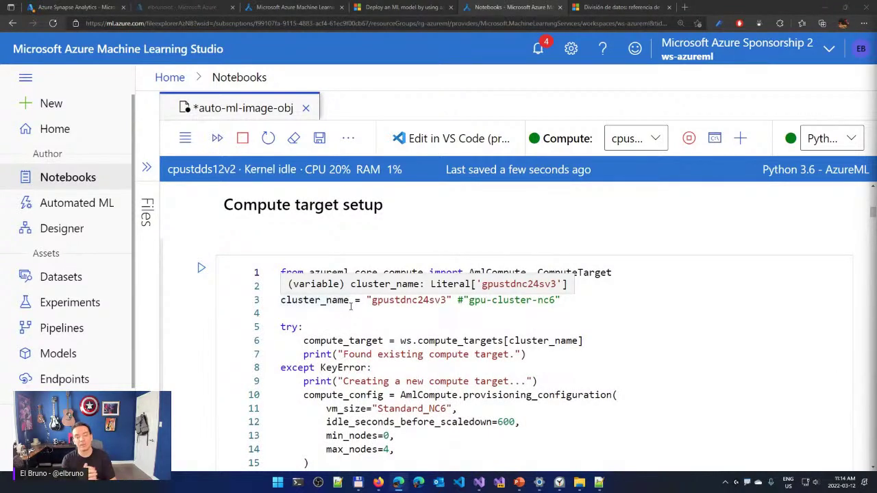
left_click(852, 139)
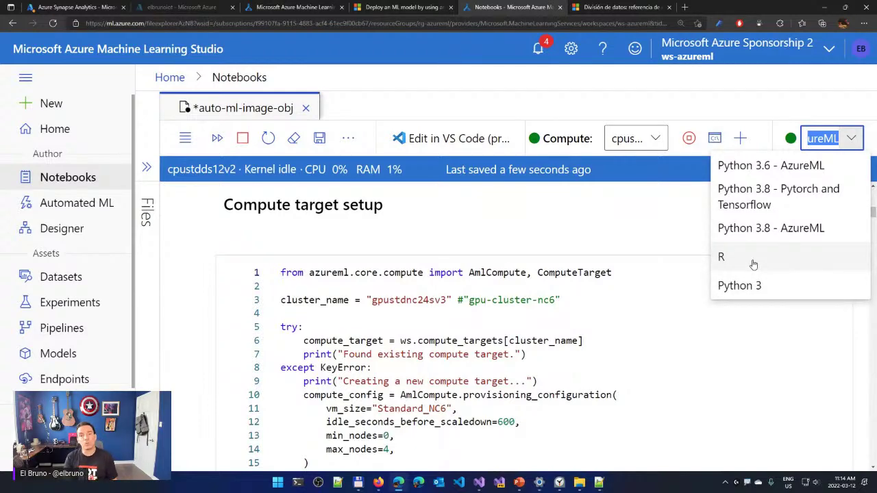
Switch to Visual Studio, open MLModelWikipediaToxicComments_Notebook1.ipynb and run the cell that installs the NuGet packages
key("alt+Tab")
key("alt+Tab")
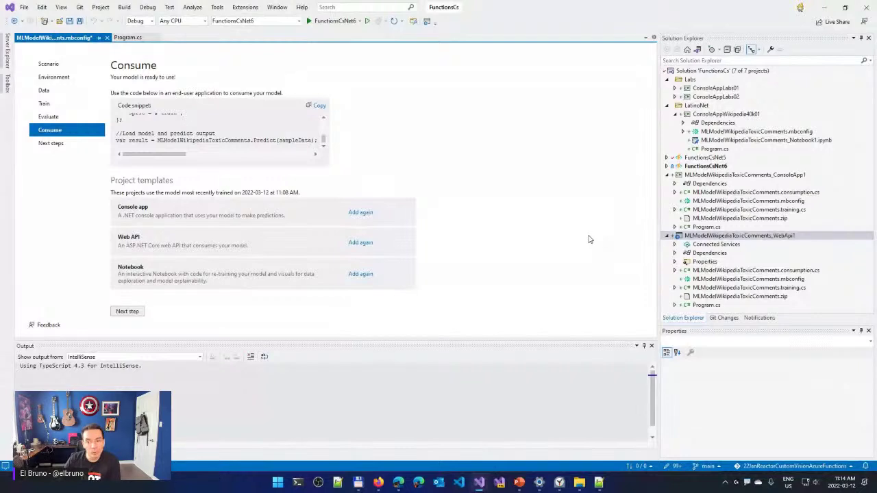
double_click(774, 141)
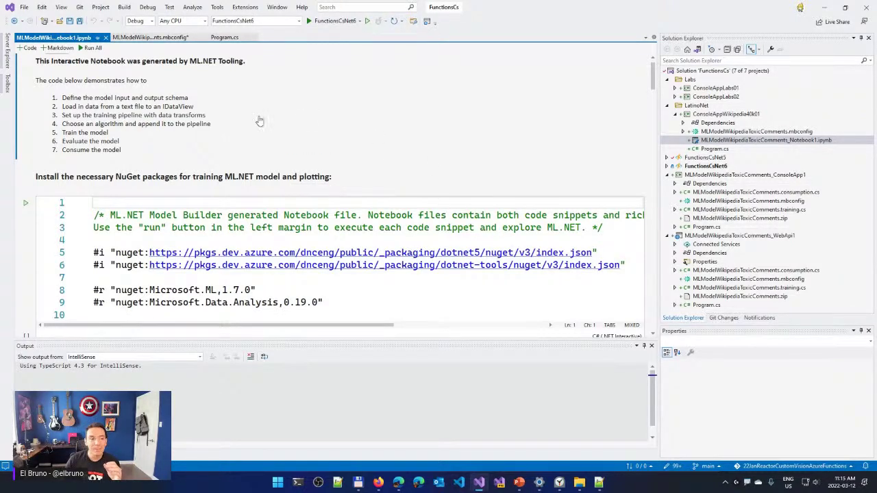
scroll(227, 203, "down", 2)
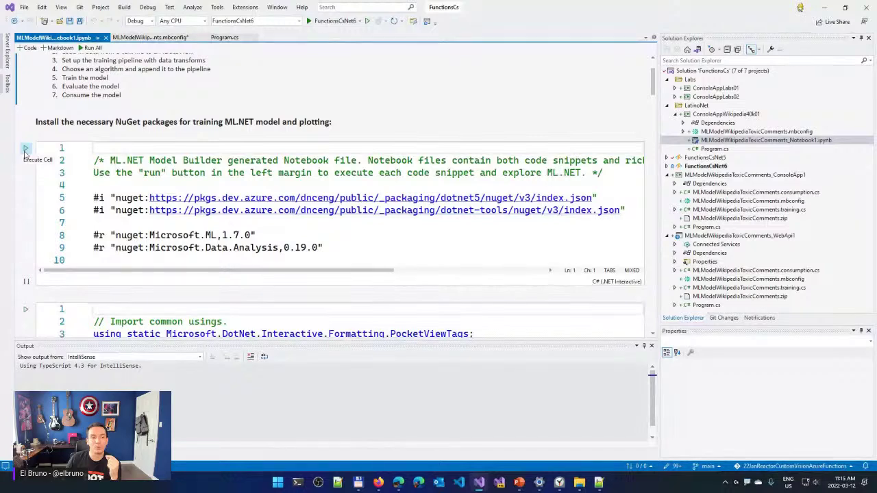
left_click(25, 151)
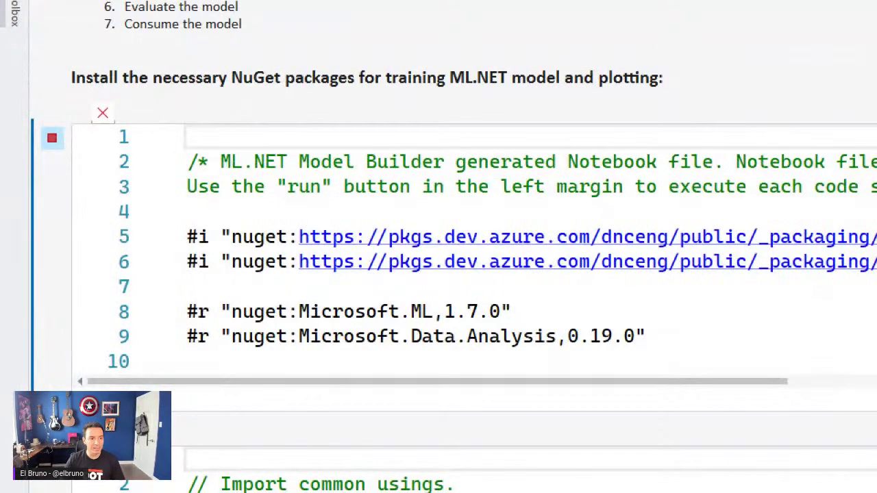
mouse_move(16, 166)
left_mouse_down()
mouse_move(18, 173)
mouse_move(24, 161)
mouse_move(52, 150)
mouse_move(61, 171)
left_mouse_up()
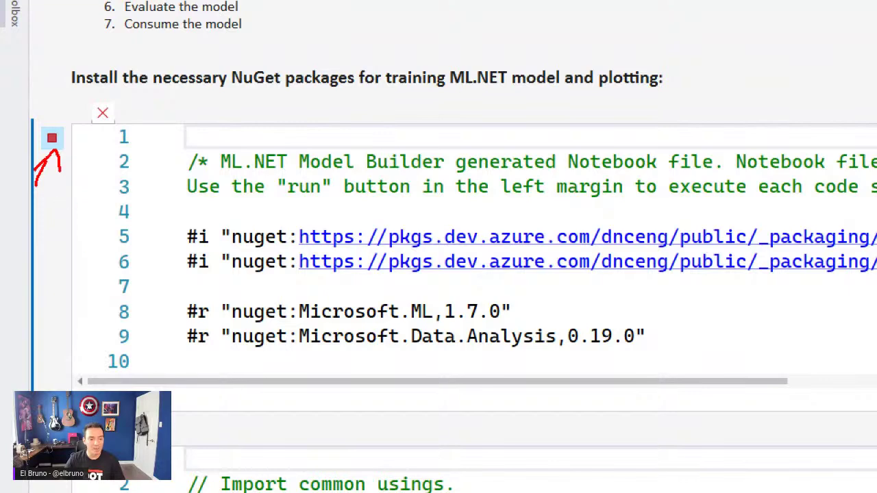
left_click_drag(150, 387, 133, 390)
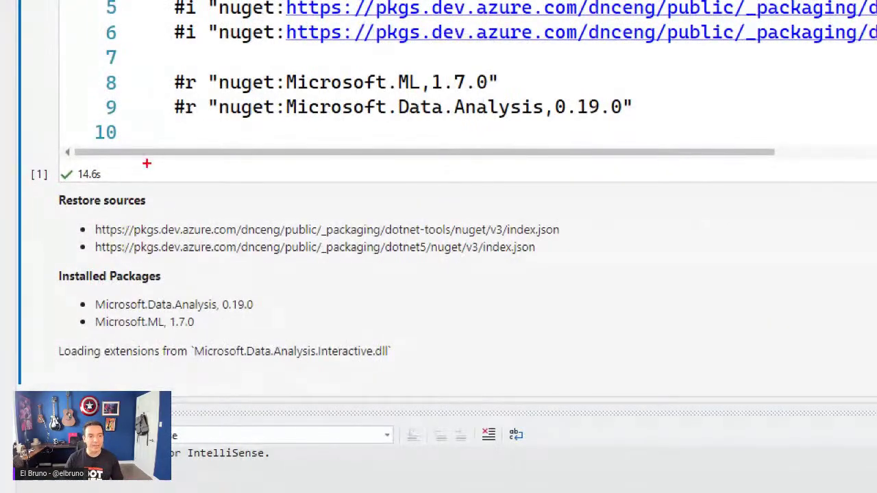
left_click_drag(79, 223, 68, 224)
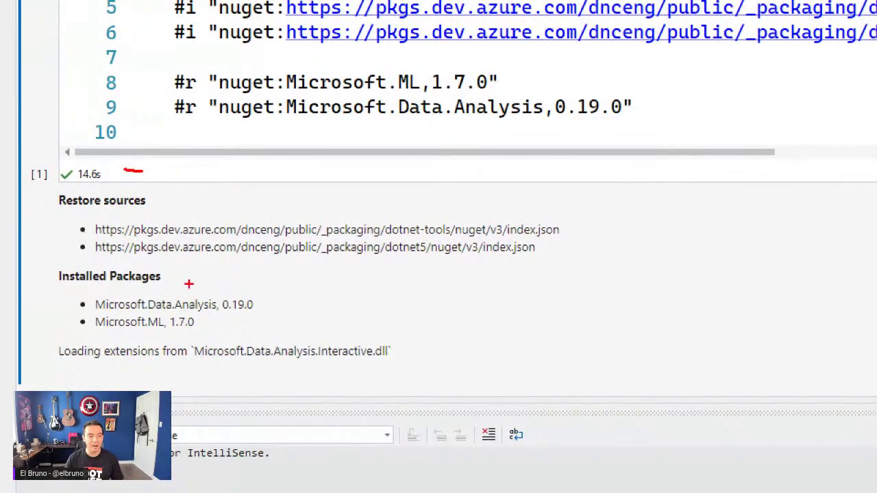
left_click_drag(252, 206, 258, 213)
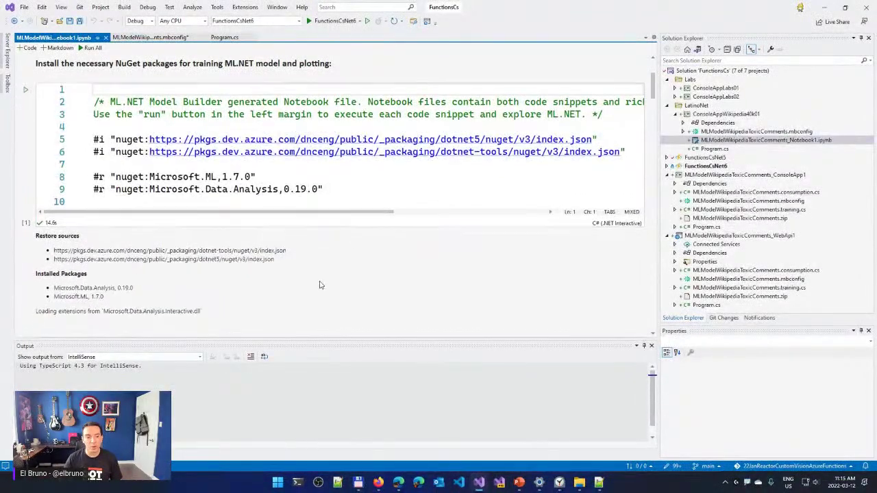
Run the notebook cell that imports the common usings
scroll(21, 173, "down", 5)
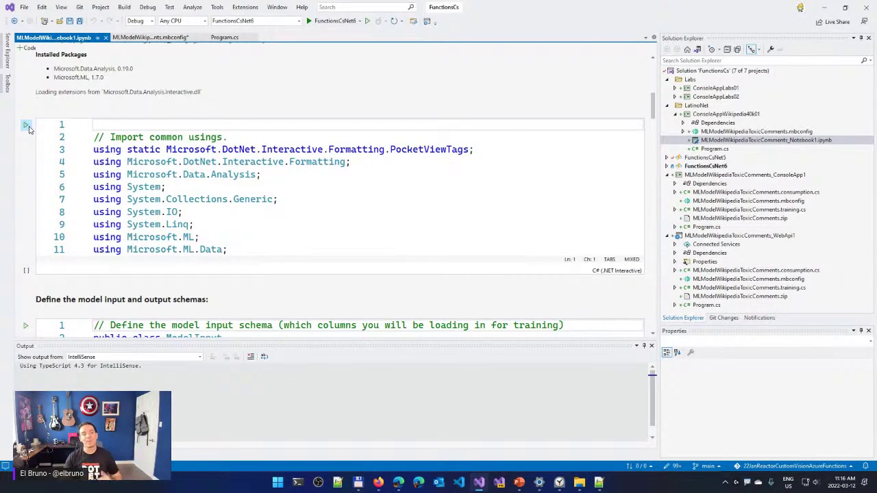
left_click(26, 126)
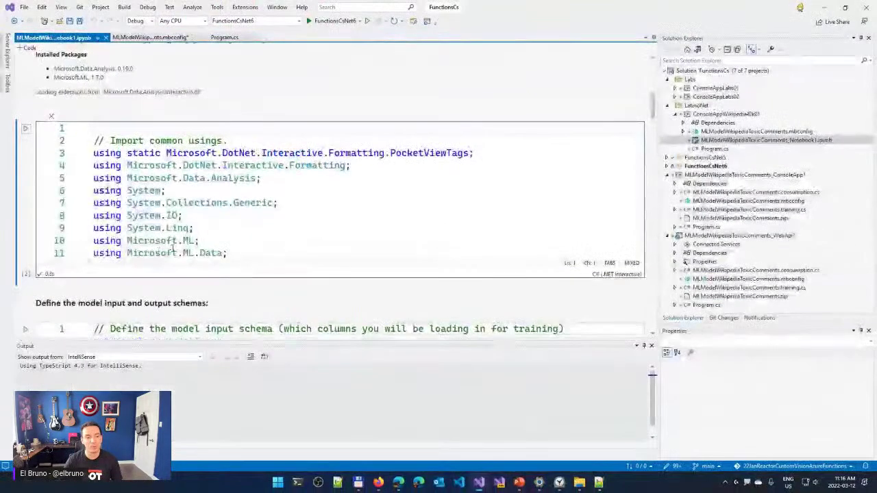
Add the line Console.Write("Hola Latino Net!") at the end of the common usings cell and rerun the cell
left_click(486, 225)
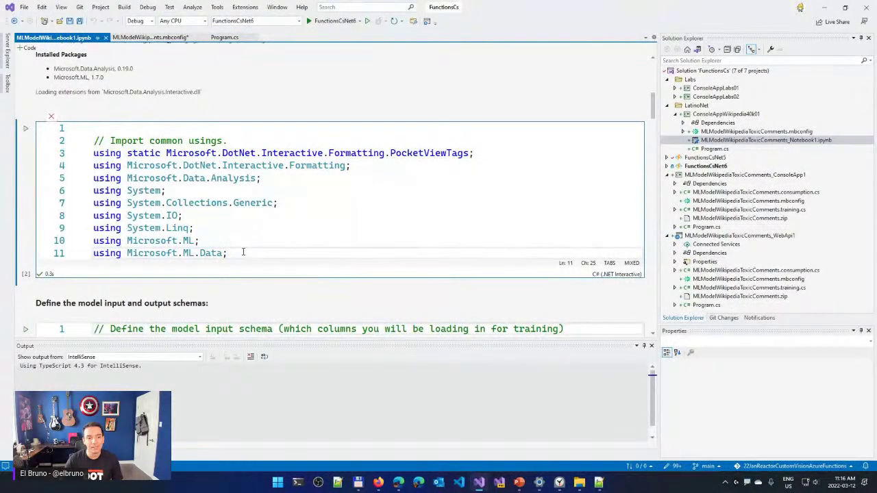
key("Return")
key("Return")
type("Console.w")
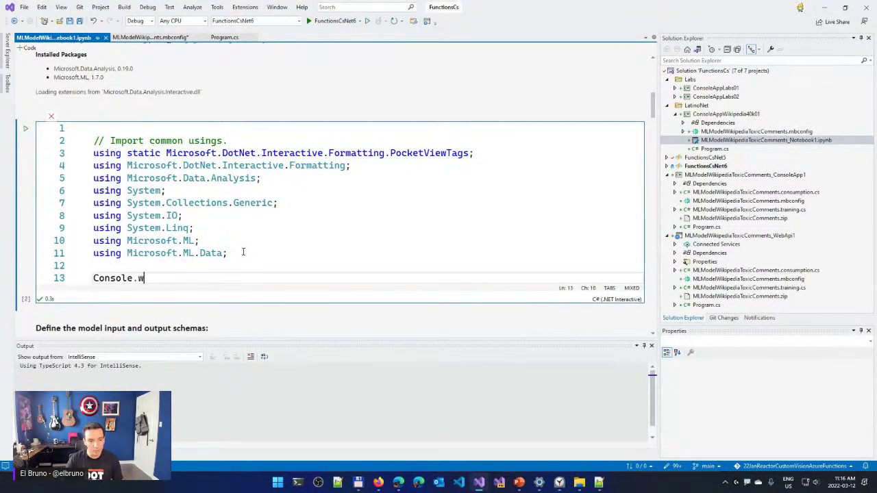
key("BackSpace")
type("W")
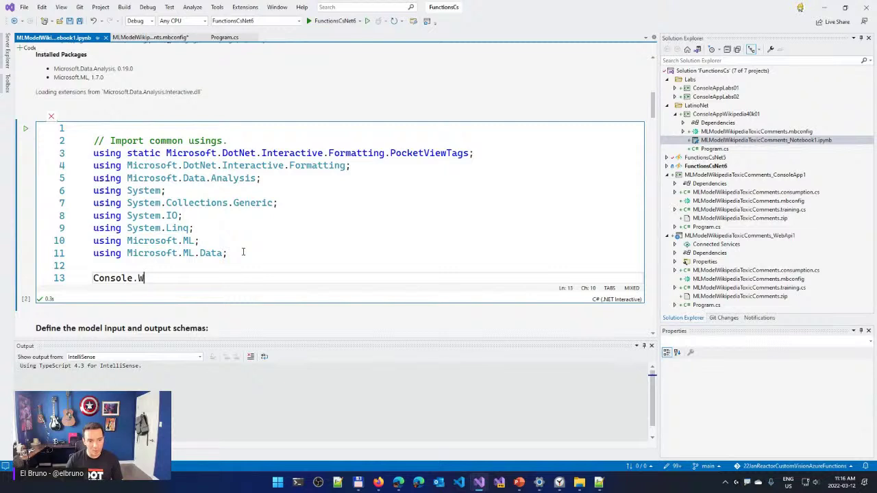
type("rite(")
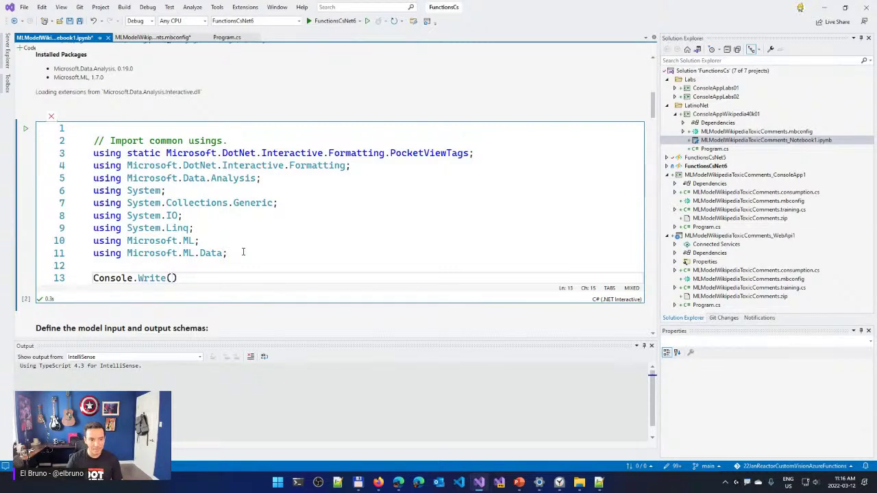
key("Left")
key("Right")
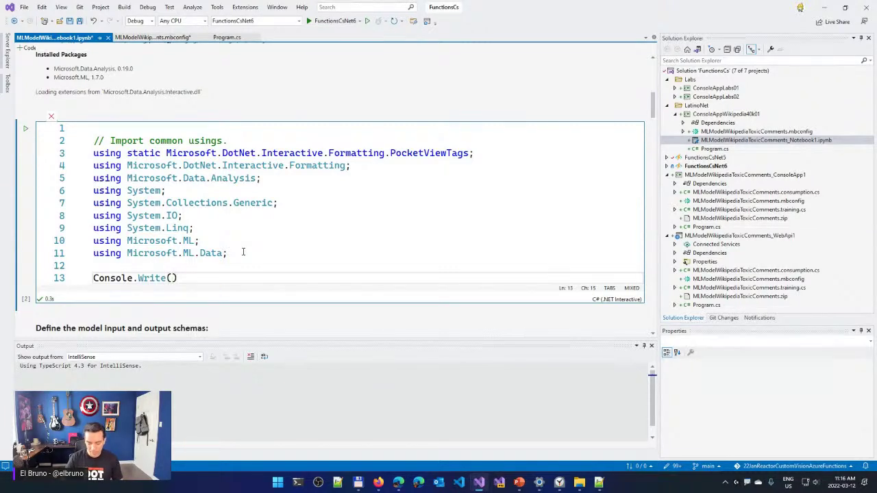
type("\"Hola LAt")
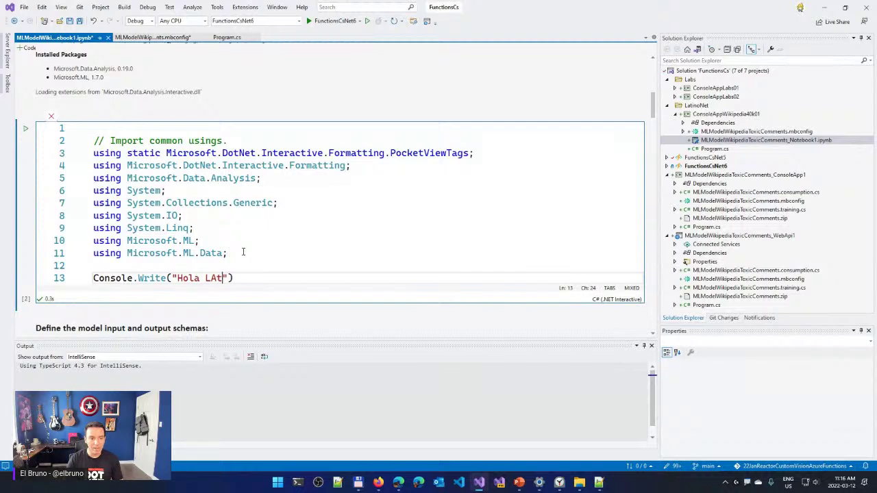
key("BackSpace")
key("BackSpace")
type("ati")
key("BackSpace")
type("iuno")
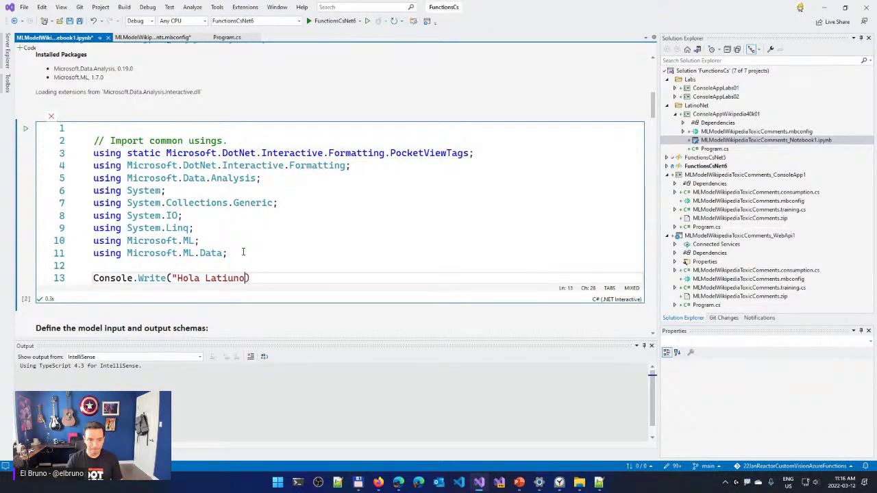
key("BackSpace")
key("BackSpace")
key("BackSpace")
key("BackSpace")
type("ino Ne")
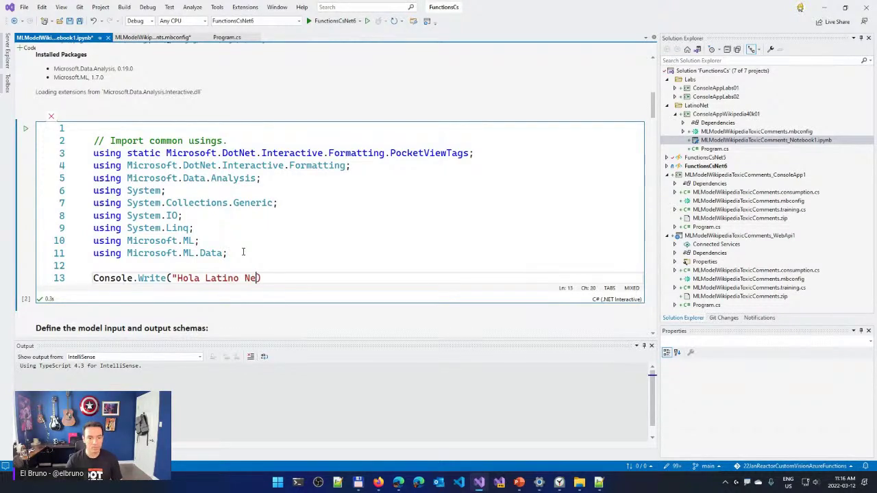
type("t!\"")
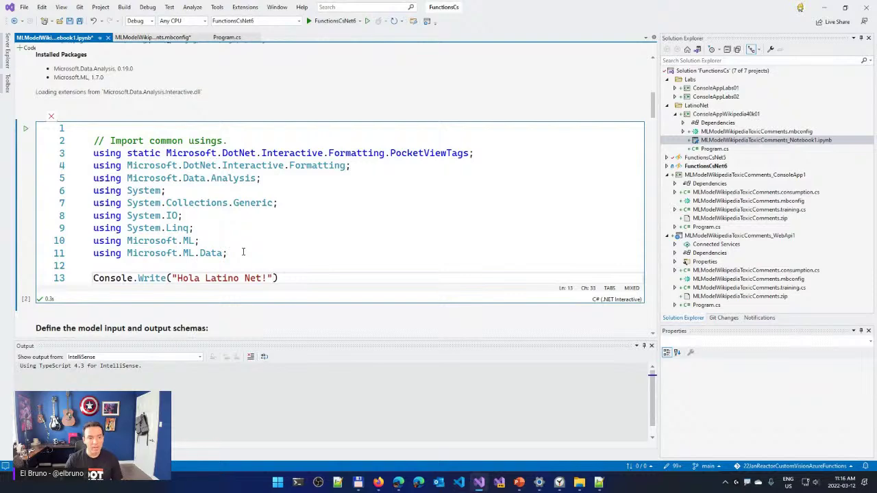
key("ctrl+Return")
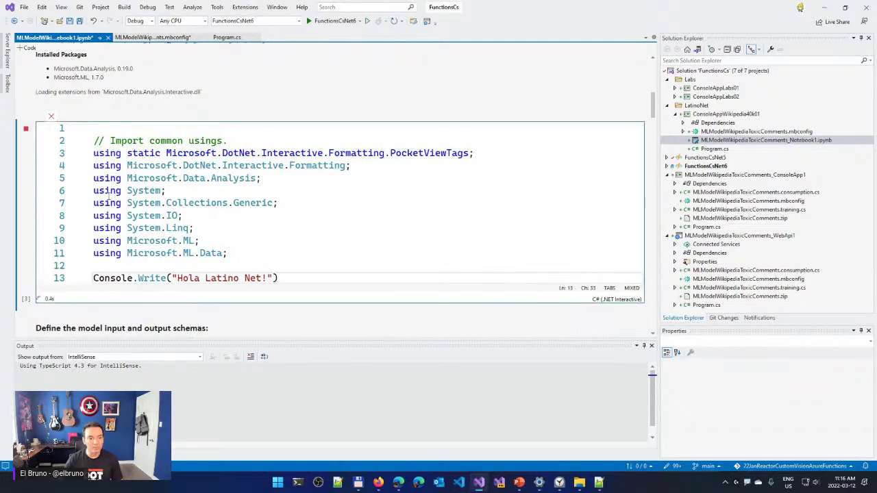
scroll(65, 211, "down", 3)
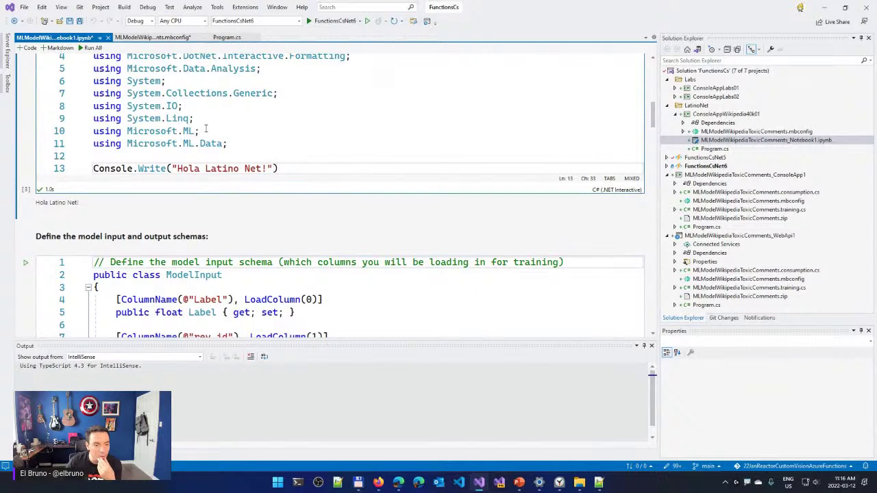
Comment out the using Microsoft.ML and using Microsoft.ML.Data lines in the common usings cell and rerun it
left_click_drag(242, 135, 239, 136)
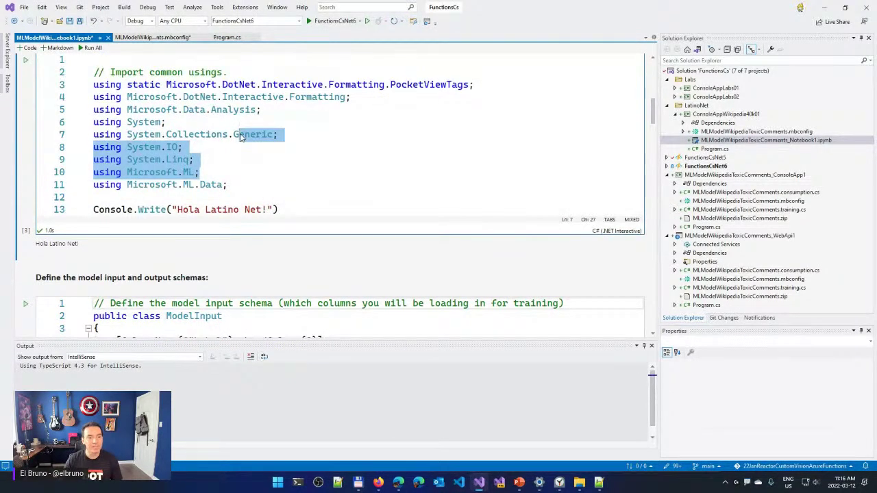
key("Down")
key("Down")
key("Down")
key("Down")
key("Up")
key("Home")
key("shift+Down")
key("shift+End")
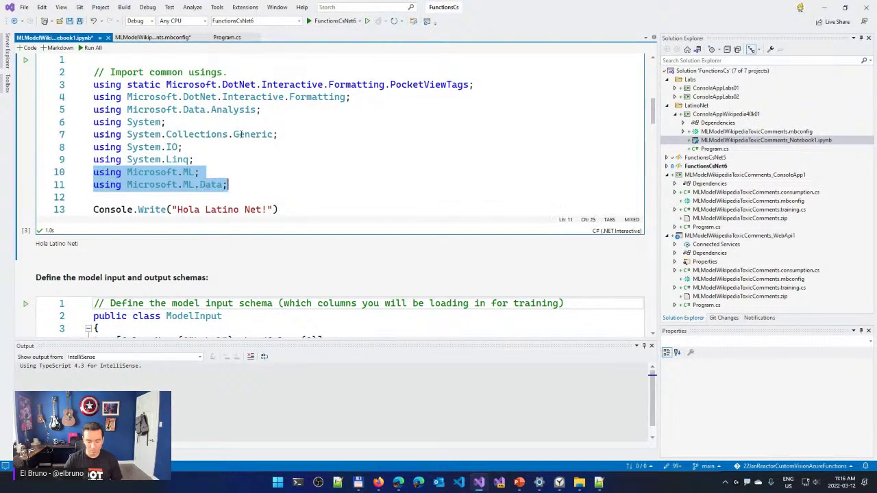
key("ctrl+k")
key("ctrl+c")
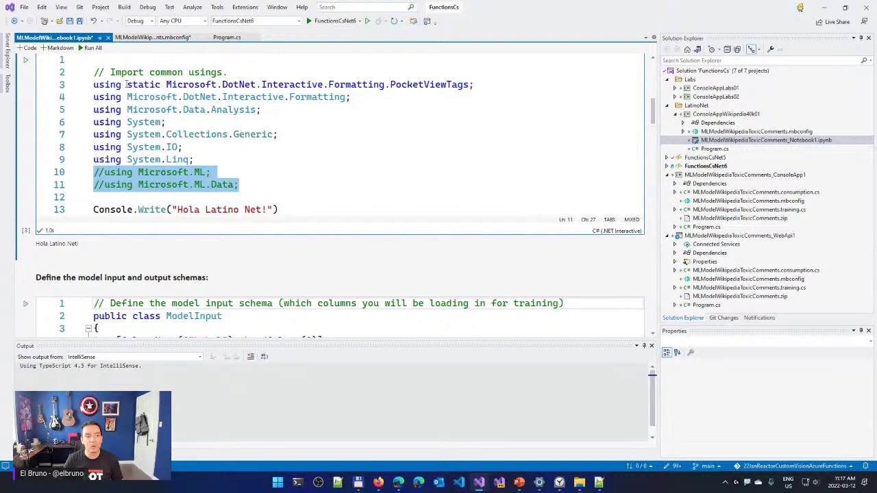
key("ctrl+Return")
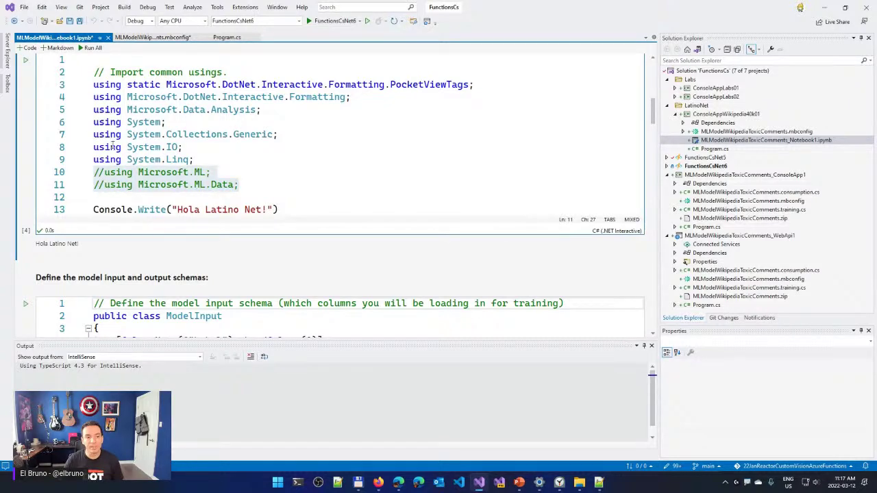
Auto-hide the Output window and run the notebook cell that defines the ModelInput and ModelOutput schemas
scroll(135, 170, "down", 6)
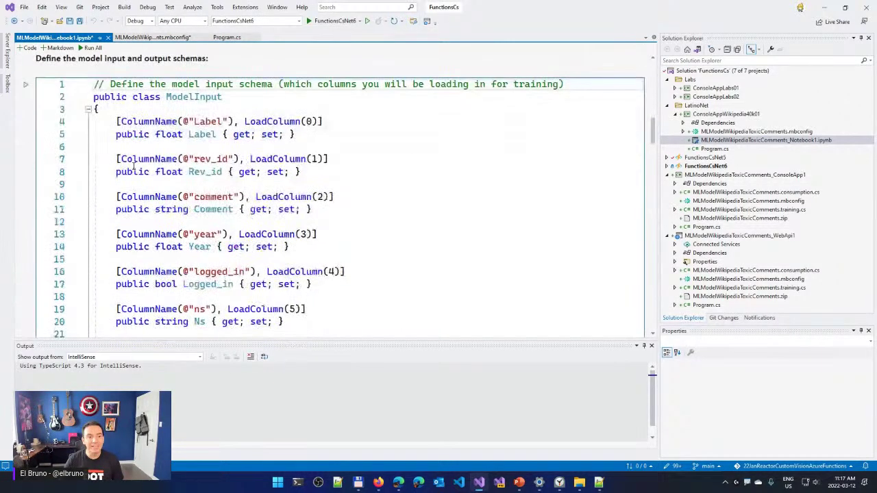
left_click(645, 345)
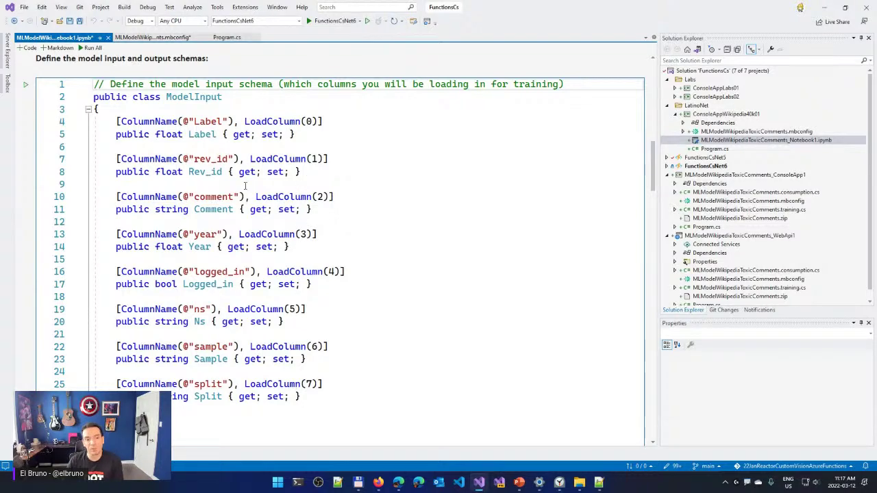
left_click_drag(201, 123, 201, 124)
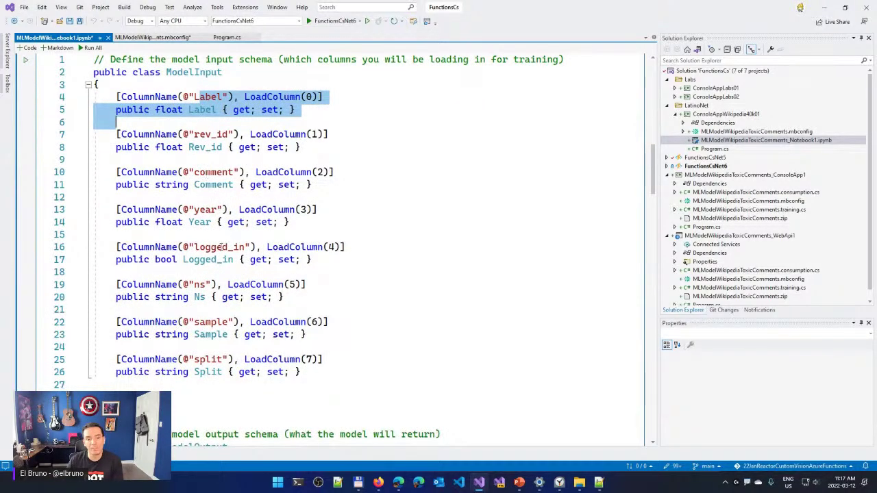
scroll(223, 250, "down", 3)
scroll(224, 250, "down", 3)
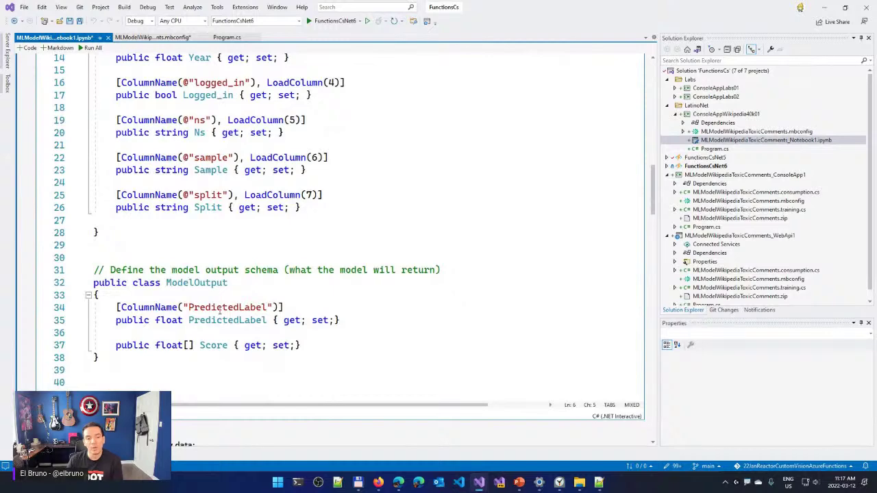
scroll(219, 311, "down", 1)
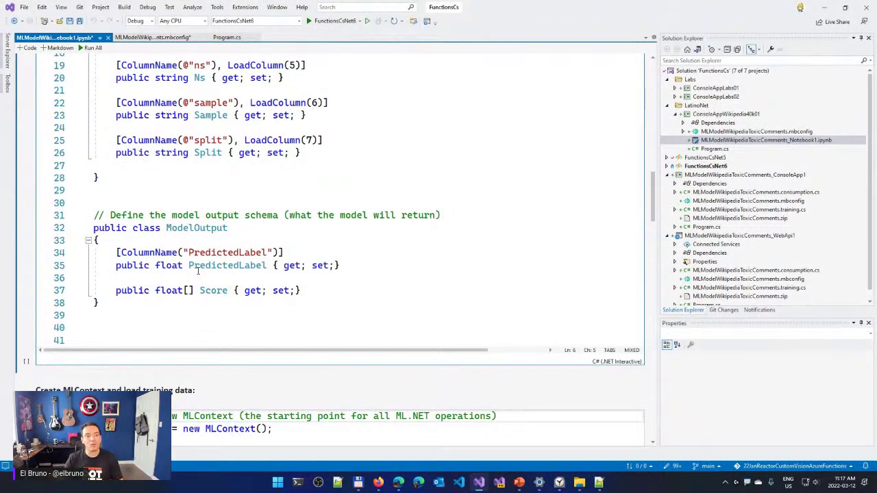
scroll(198, 271, "up", 8)
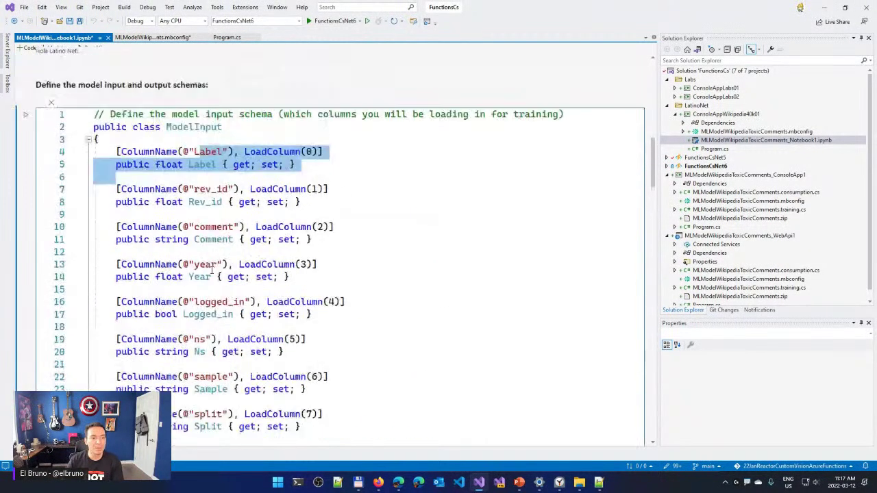
left_click(25, 115)
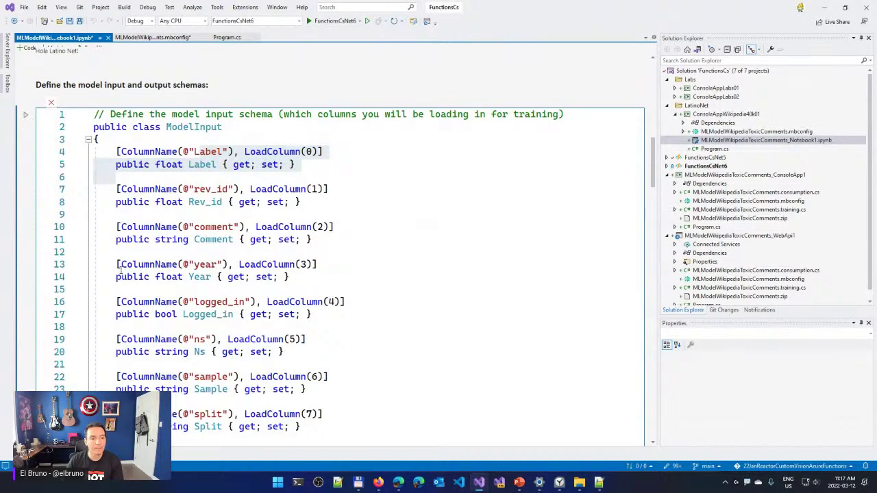
scroll(120, 270, "down", 10)
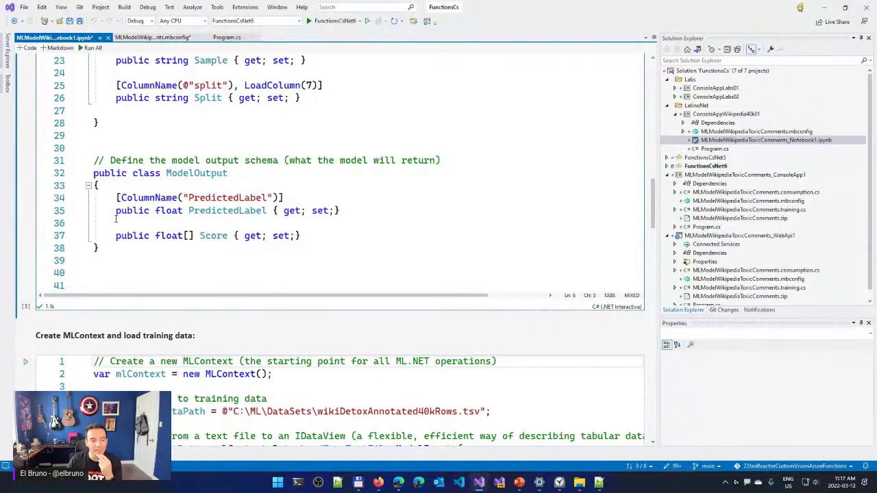
scroll(117, 222, "down", 3)
scroll(116, 221, "down", 2)
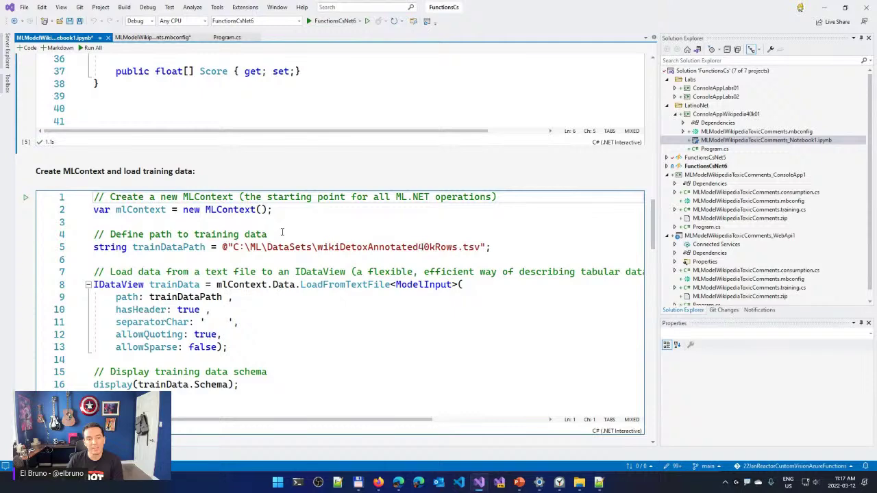
Uncomment the using Microsoft.ML and using Microsoft.ML.Data lines in the common usings cell and rerun it
scroll(207, 210, "up", 15)
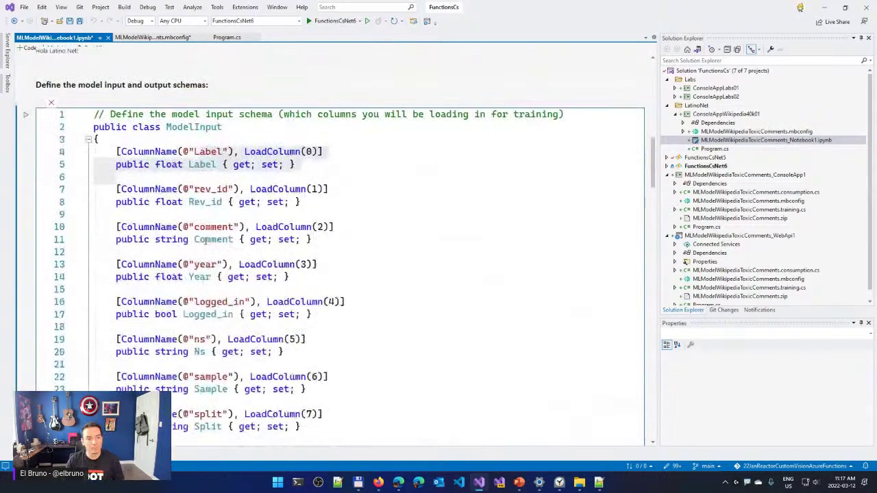
left_click(221, 304)
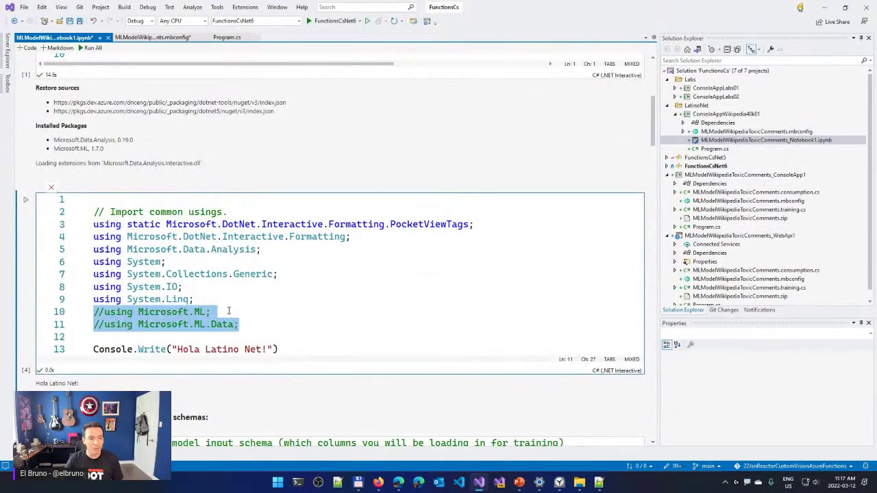
key("Home")
key("Delete")
key("Delete")
key("Up")
key("Delete")
key("Delete")
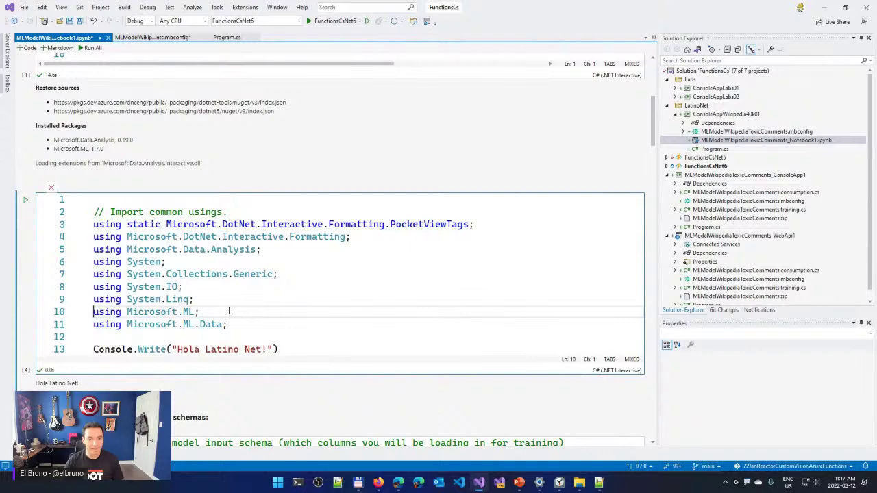
key("ctrl+Return")
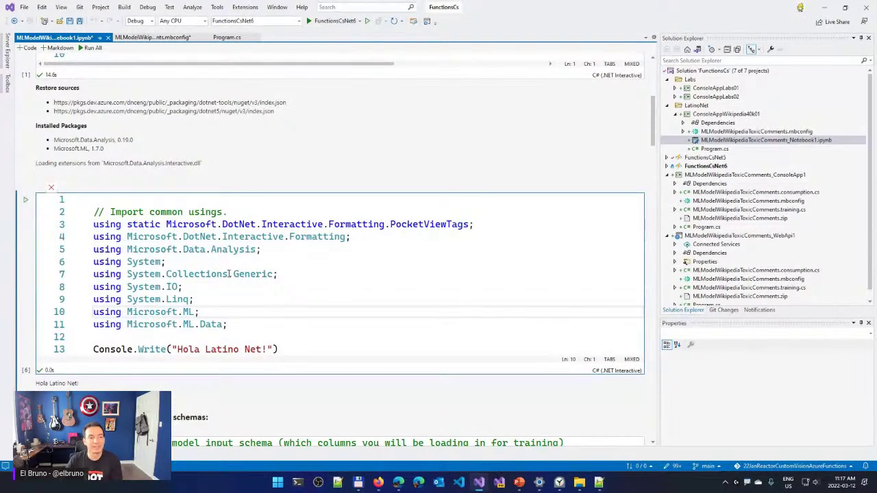
Run the cell that creates the MLContext and loads the training data, and review the displayed data schema
scroll(192, 263, "down", 15)
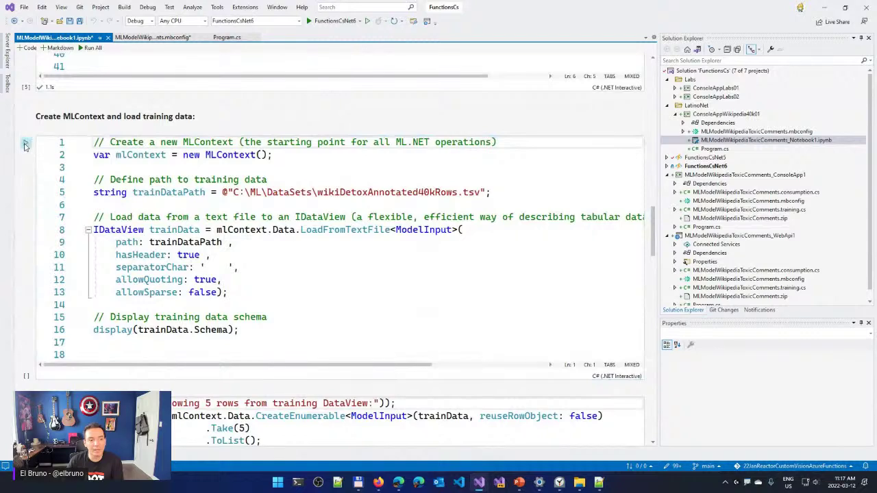
left_click(24, 145)
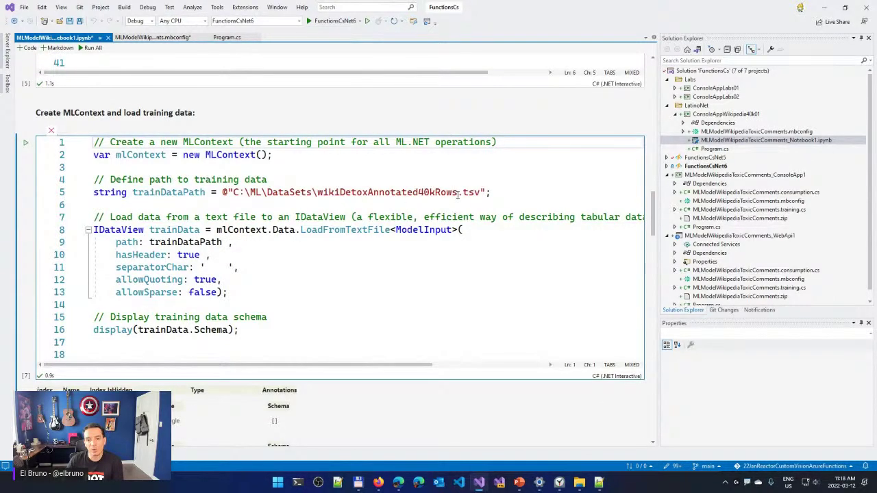
scroll(434, 239, "down", 3)
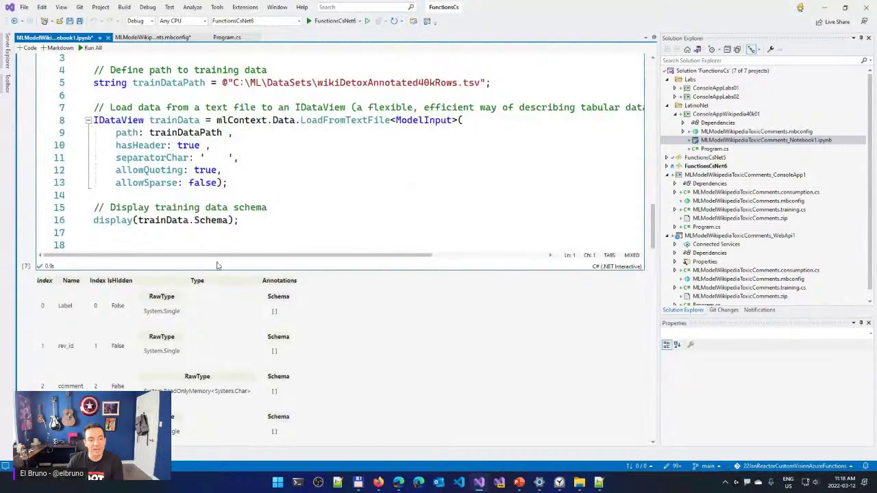
scroll(101, 224, "up", 1)
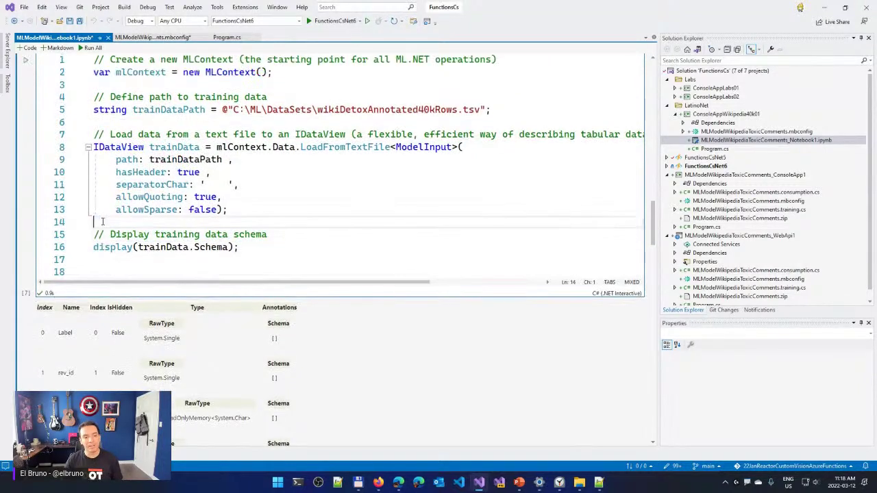
double_click(113, 248)
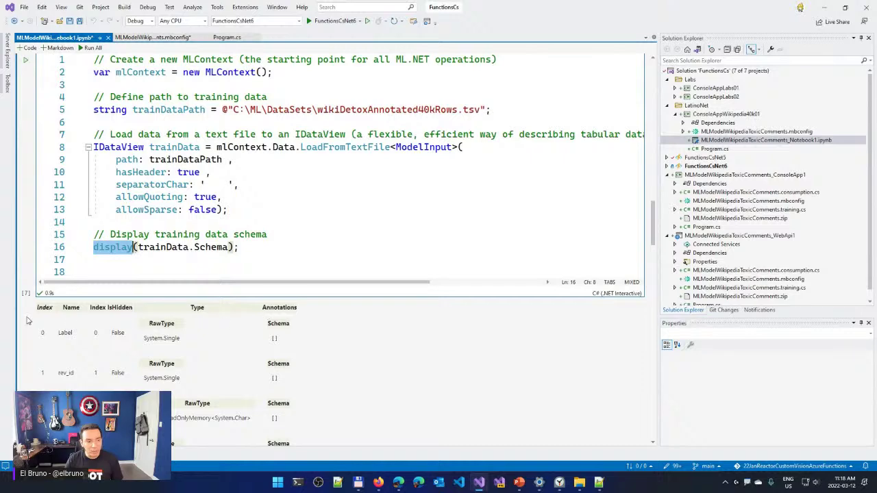
scroll(31, 319, "down", 5)
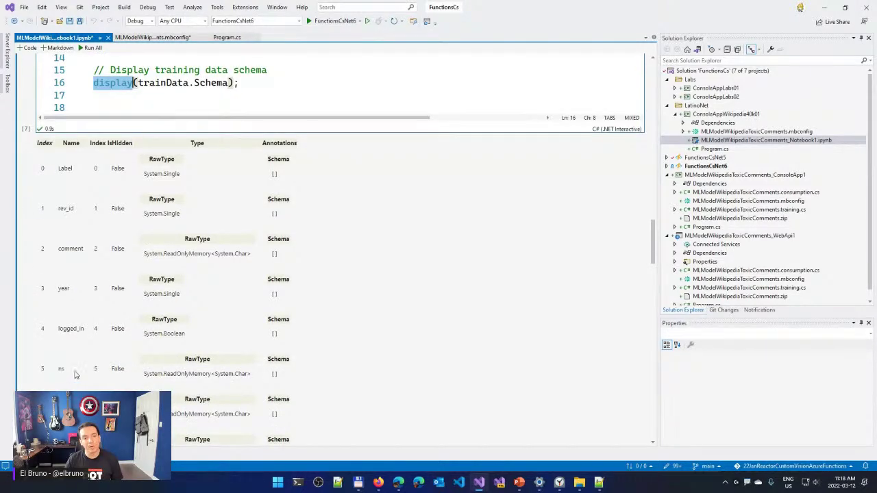
scroll(39, 312, "down", 5)
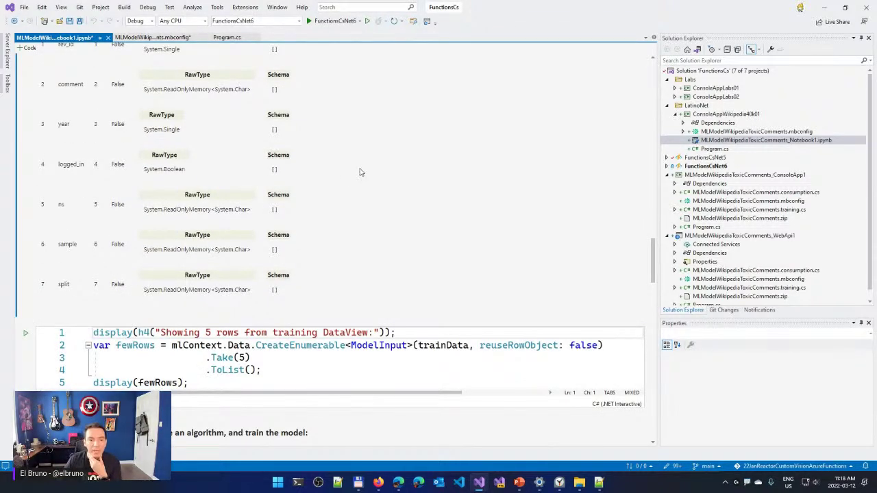
Duplicate the trainDataPath line in the data-loading cell and comment out the first copy
left_click_drag(654, 241, 652, 184)
scroll(412, 206, "down", 3)
left_click(501, 171)
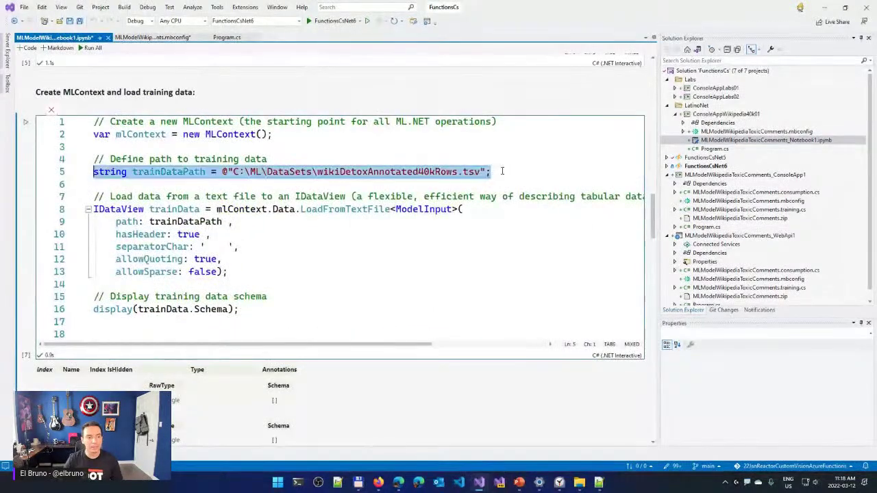
key("ctrl+d")
key("Up")
key("Home")
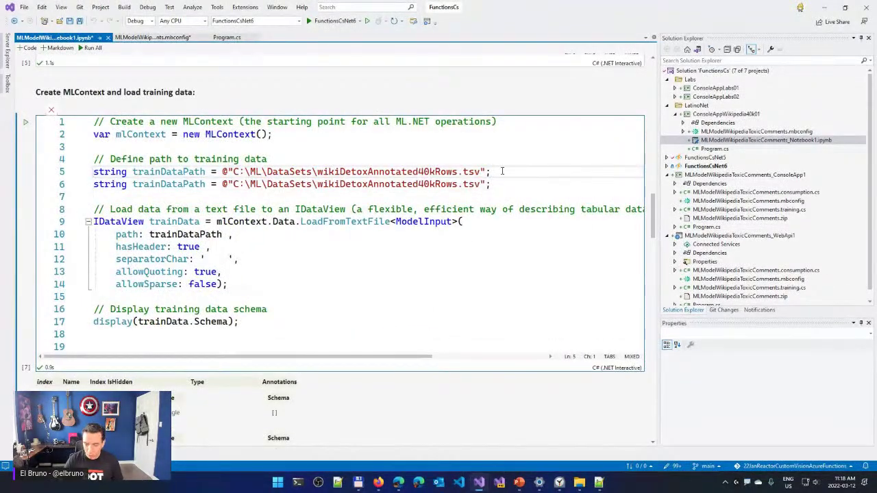
type("//")
Copy the file name wikipedia-detox-250-line-complete.tsv from the C:\ML\DataSets folder in File Explorer and return to Visual Studio
left_click(598, 484)
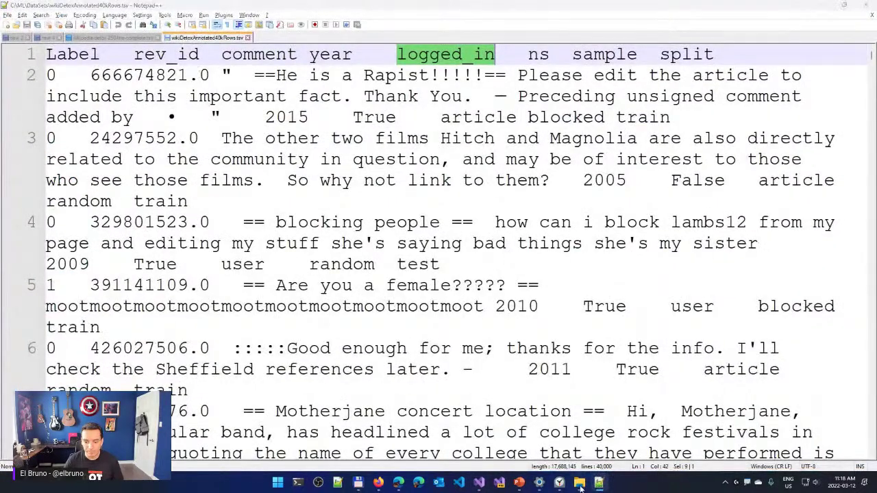
left_click(579, 484)
left_click(307, 406)
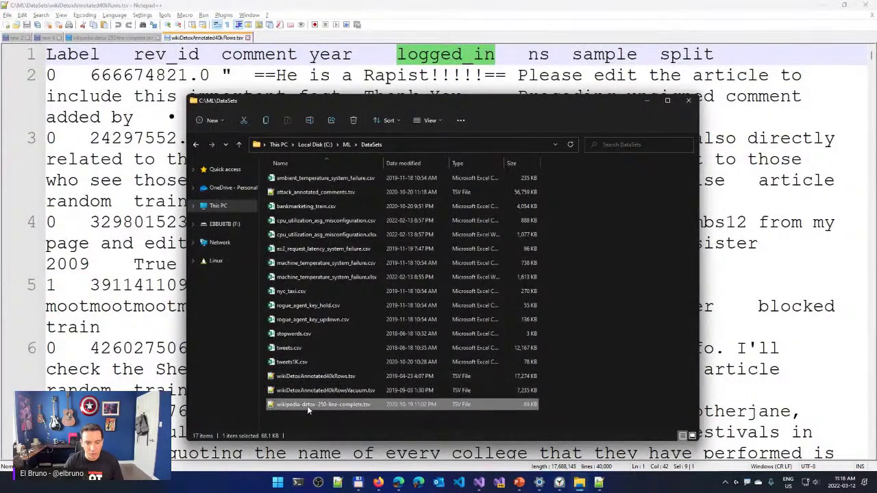
left_click(307, 405)
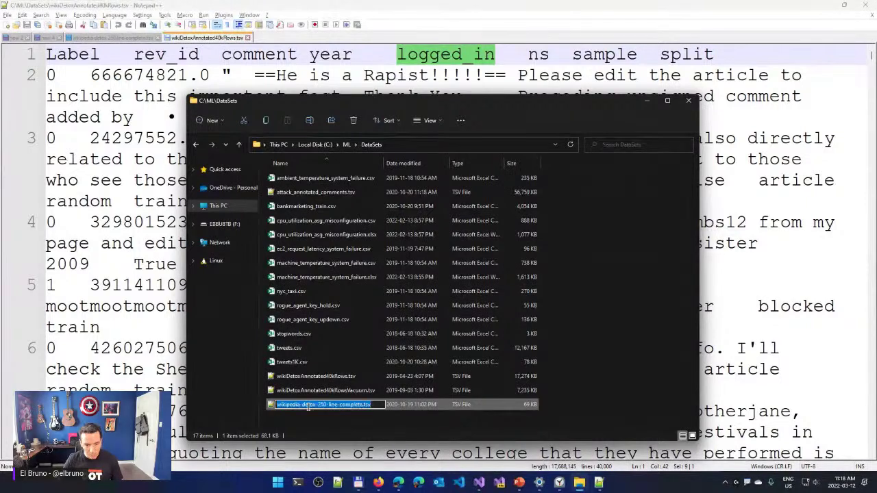
key("alt+Tab")
key("alt+Tab")
key("Tab")
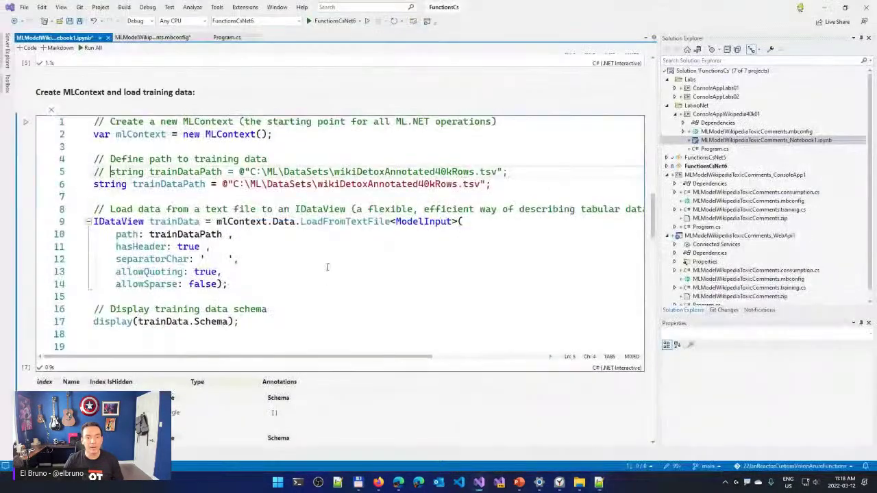
Replace the file name in the active trainDataPath line with wikipedia-detox-250-line-complete.tsv
double_click(346, 185)
key("shift+Right")
key("shift+Right")
key("shift+Right")
key("shift+Right")
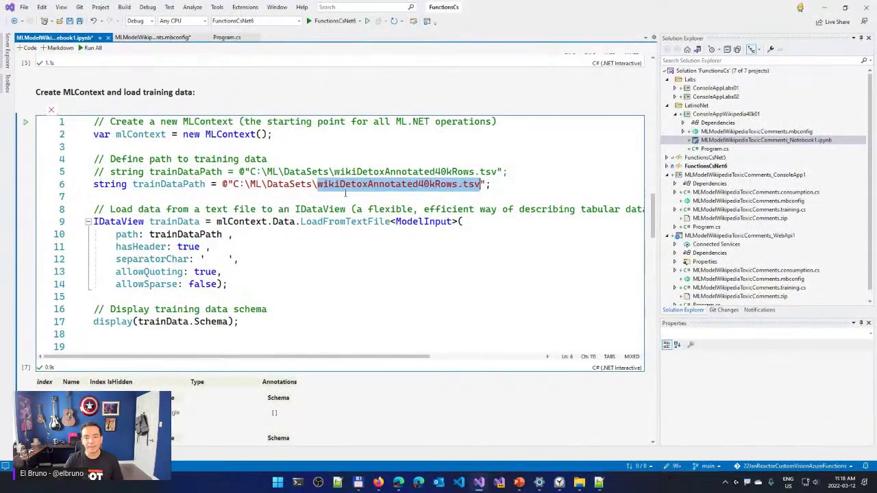
type("wikipedia-detox-250-line-complete.tsv")
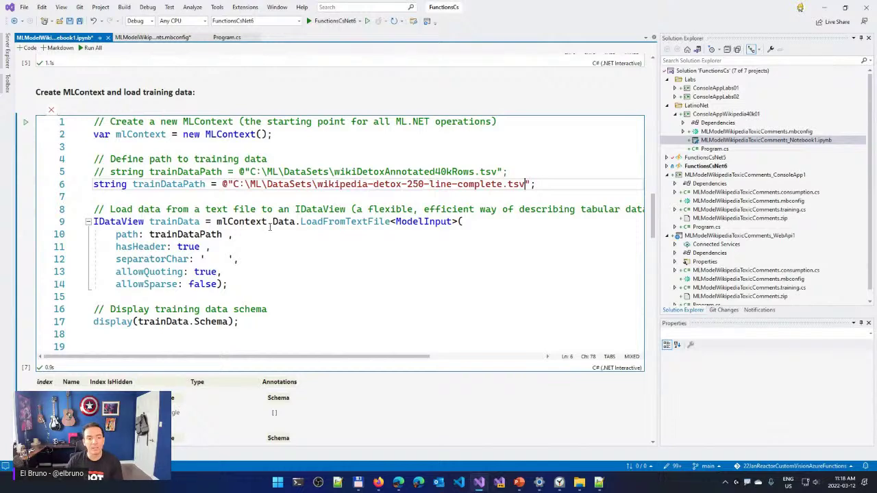
Rerun the data-loading cell with the 250-line dataset path and review its schema output
scroll(249, 293, "down", 1)
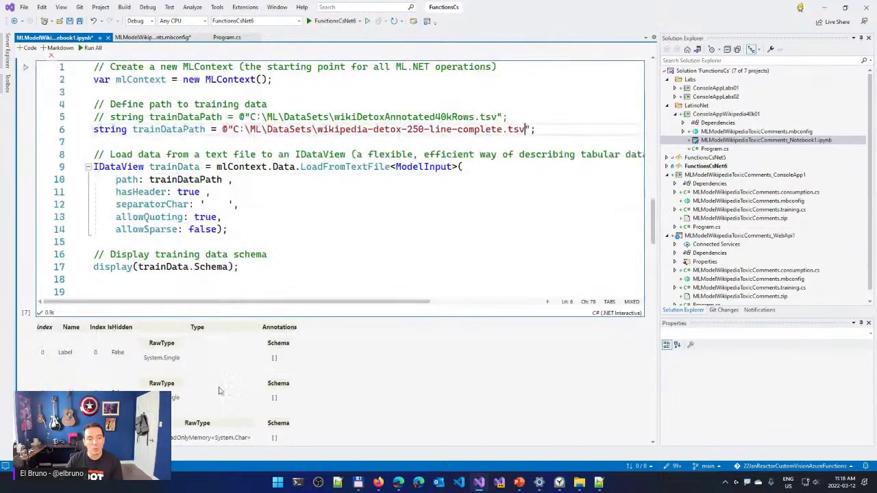
left_click(25, 71)
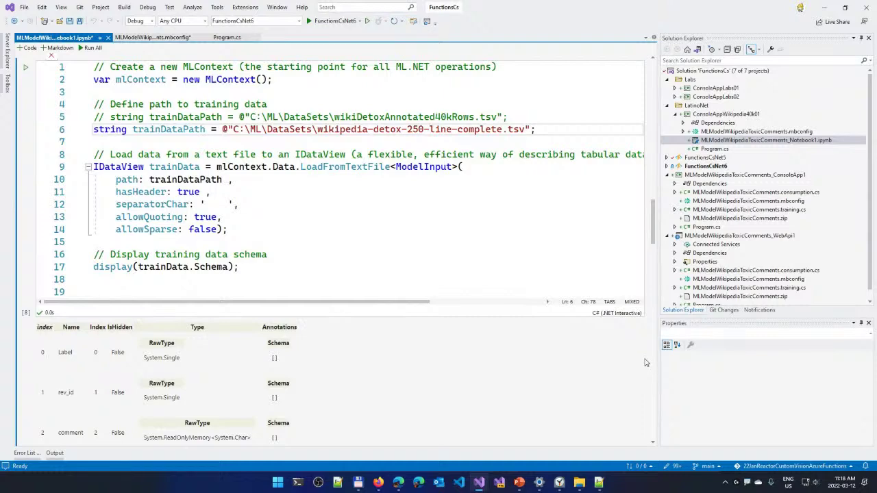
scroll(649, 333, "down", 2)
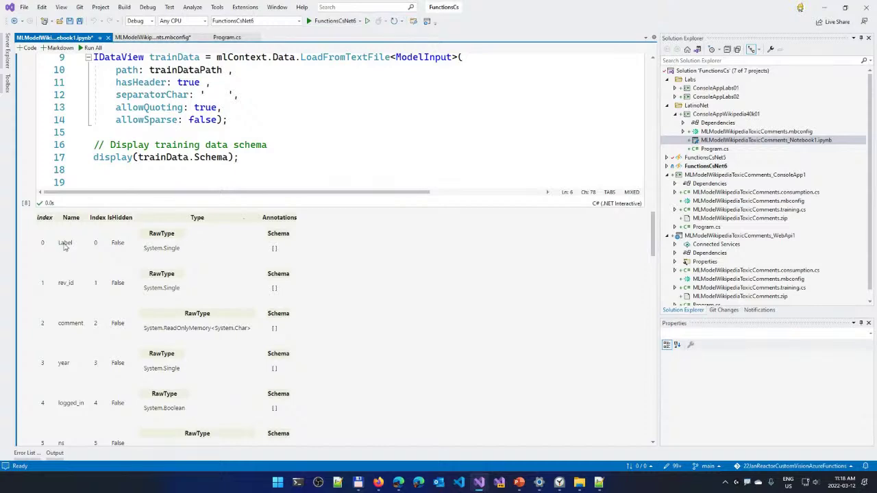
mouse_move(653, 236)
left_mouse_down()
mouse_move(653, 263)
mouse_move(653, 248)
left_mouse_up()
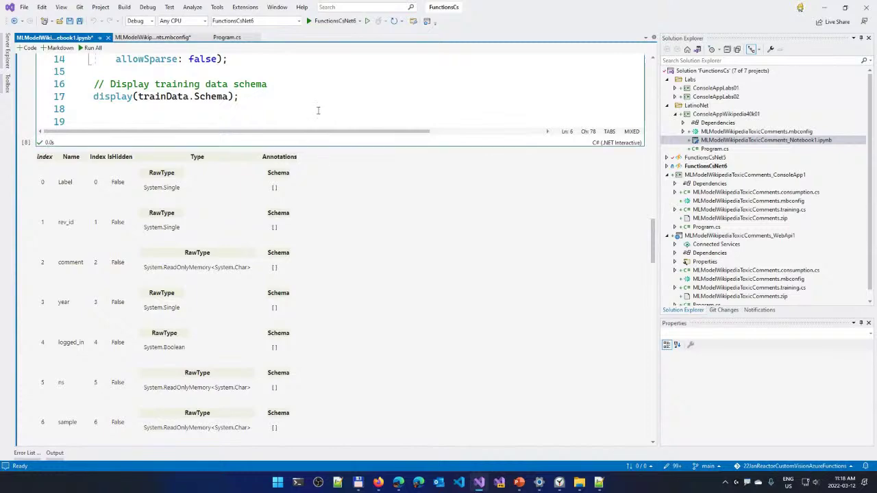
Run the MLContext and training data cell once more and select the trainDataPath variable in its active path declaration
scroll(317, 110, "up", 7)
left_click(205, 233)
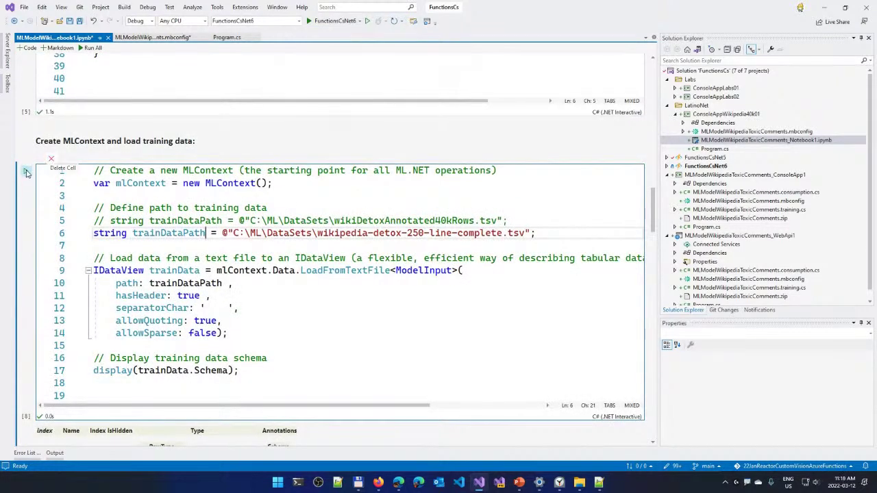
scroll(82, 370, "down", 2)
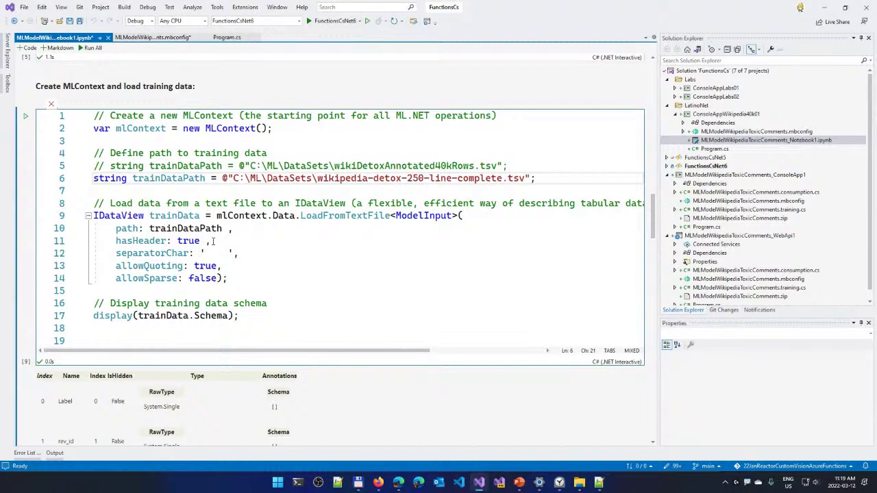
double_click(183, 179)
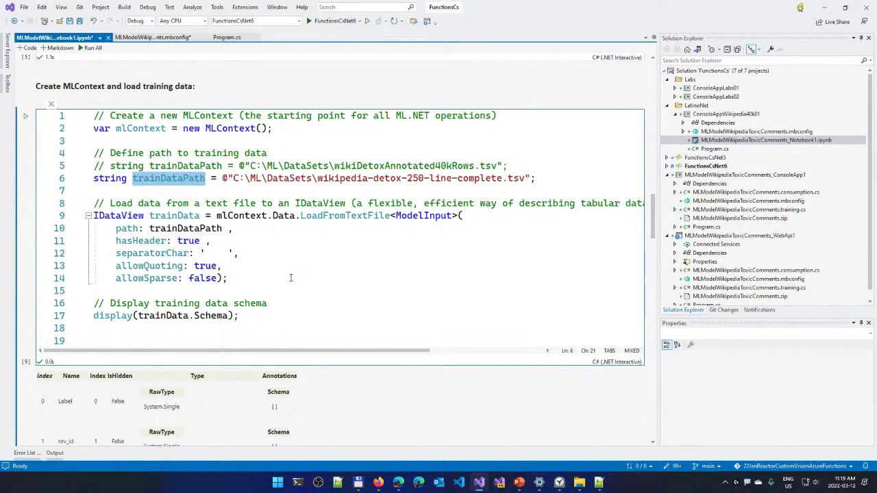
Activate the wikiDetoxAnnotated40kRows.tsv trainDataPath line and comment out the wikipedia-detox-250-line-complete.tsv one in the data-loading cell
scroll(292, 198, "up", 10)
scroll(295, 245, "down", 5)
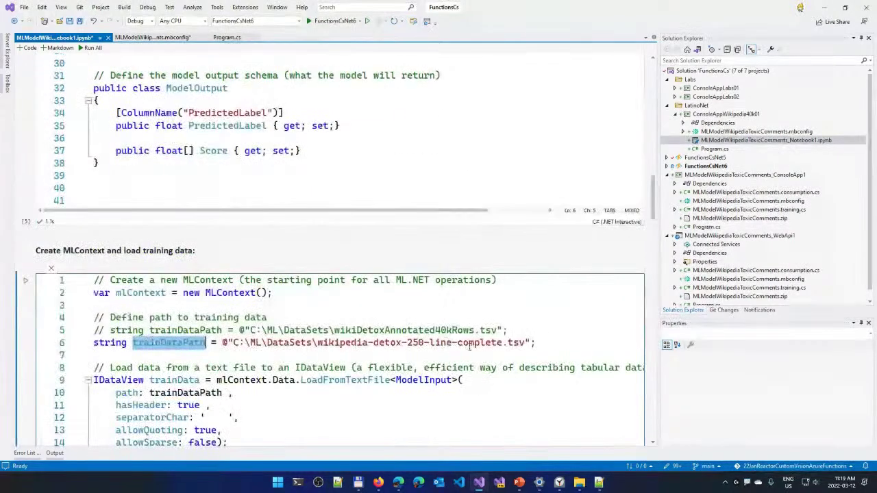
key("Delete")
key("Delete")
key("Delete")
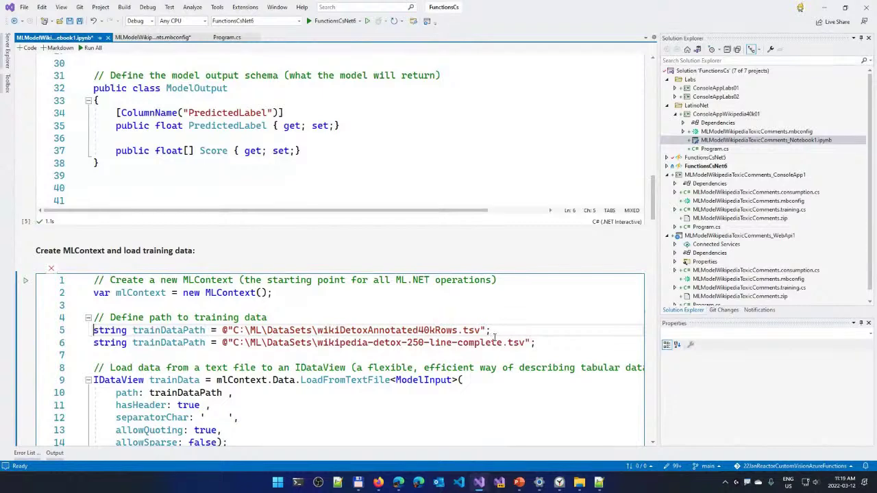
key("Down")
type("//")
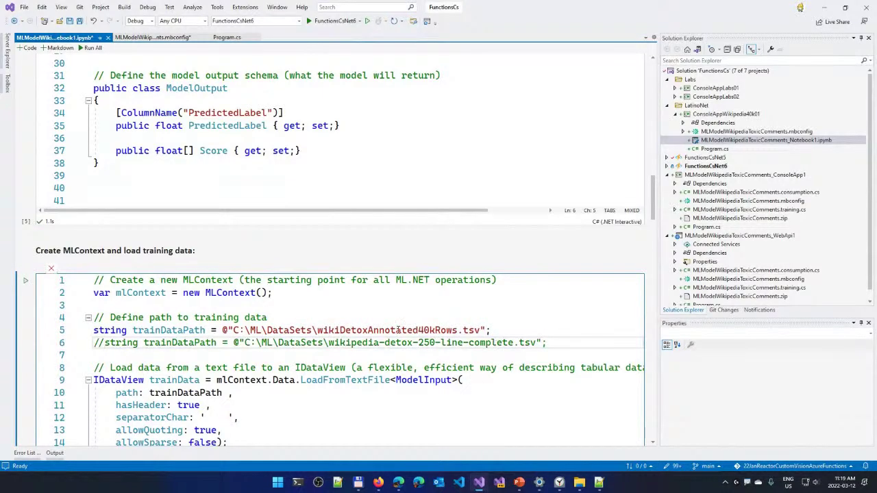
Rerun the data-loading cell with the 40k-row dataset and run the cell that shows 5 rows of the training DataView
key("ctrl+Return")
scroll(473, 329, "down", 5)
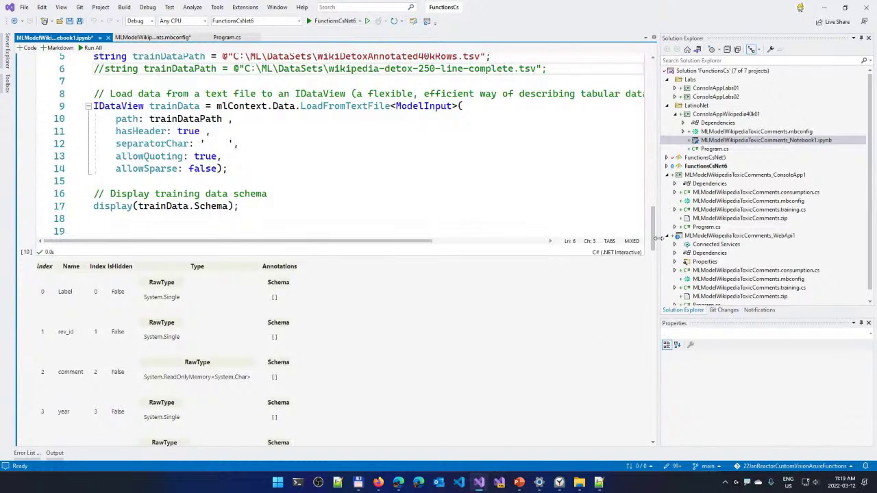
left_click_drag(656, 238, 655, 294)
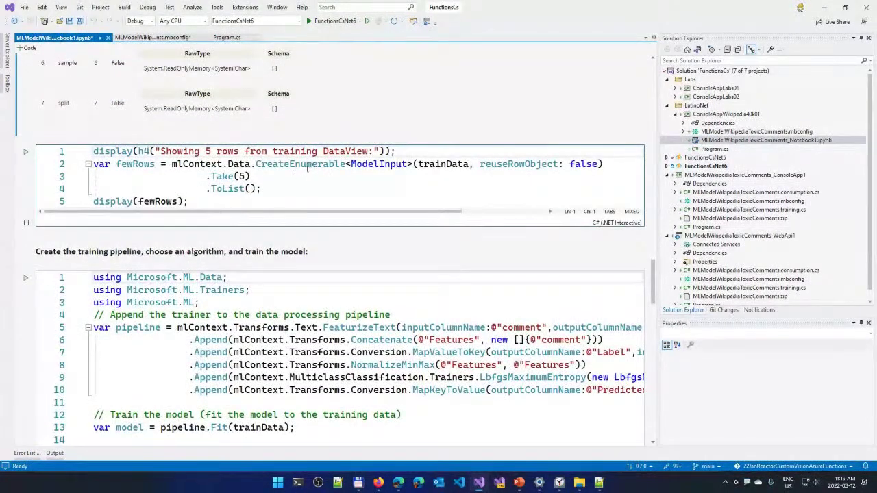
left_click(25, 151)
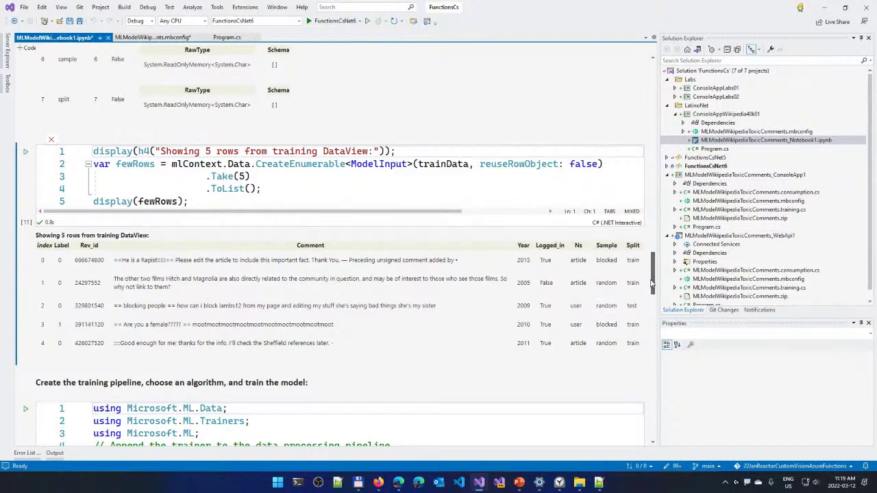
Run the notebook cell that builds the training pipeline and fits the model to the training data
scroll(655, 293, "down", 1)
scroll(654, 293, "down", 5)
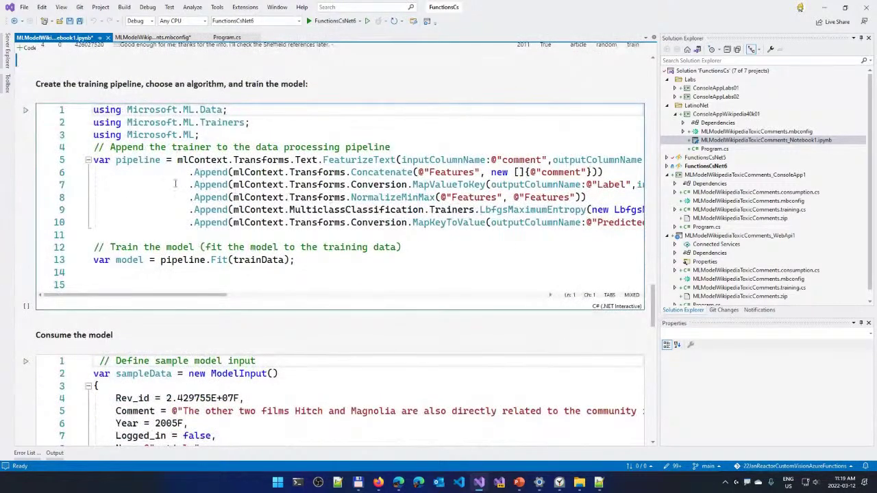
left_click(26, 111)
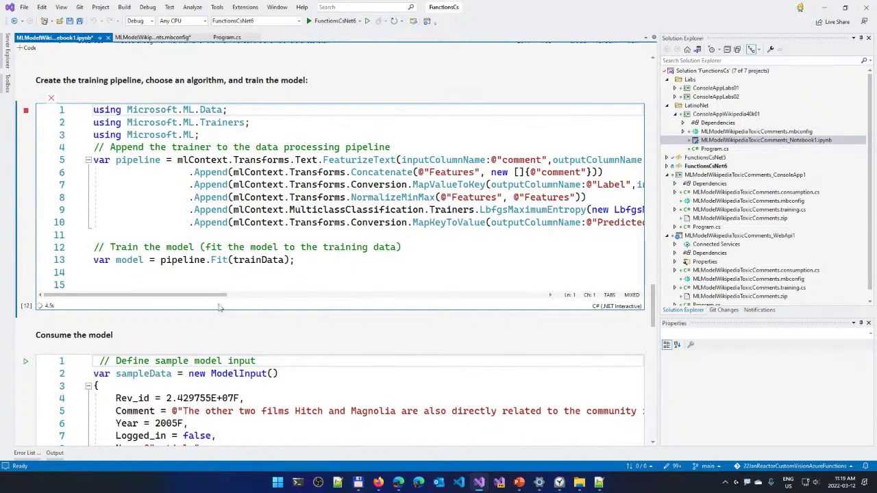
scroll(652, 319, "down", 4)
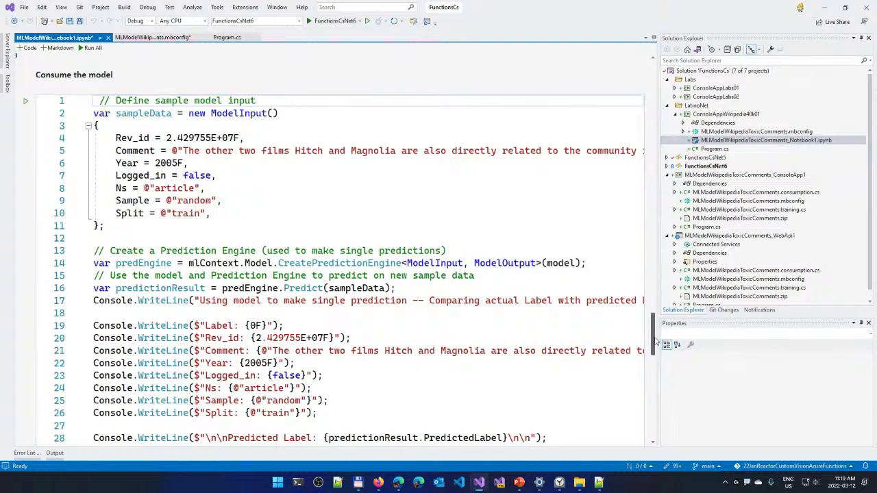
scroll(275, 254, "up", 3)
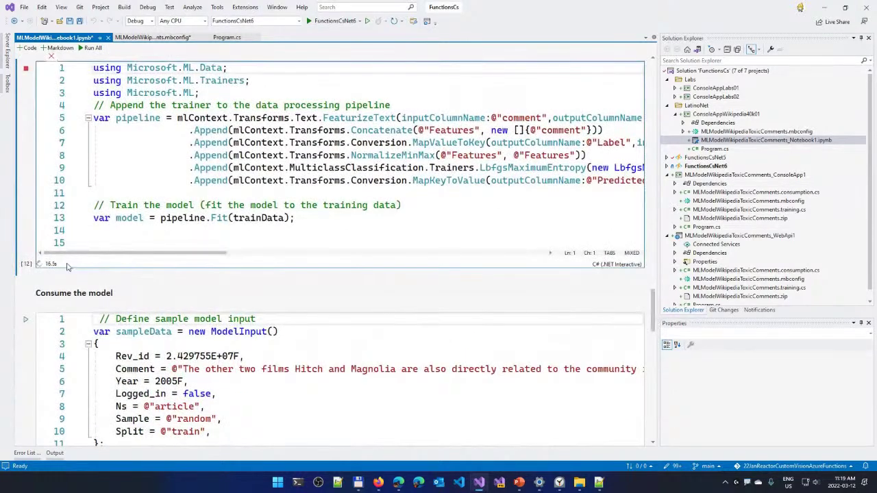
Switch to Azure Machine Learning Studio in the browser and close the open auto-ml-image notebook
key("alt+Tab")
key("alt+Tab")
key("alt+Tab")
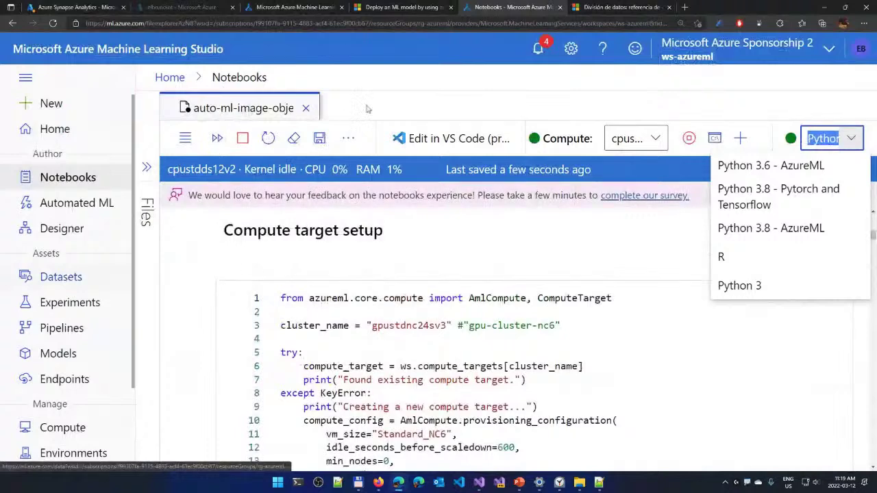
left_click(305, 109)
left_click(307, 108)
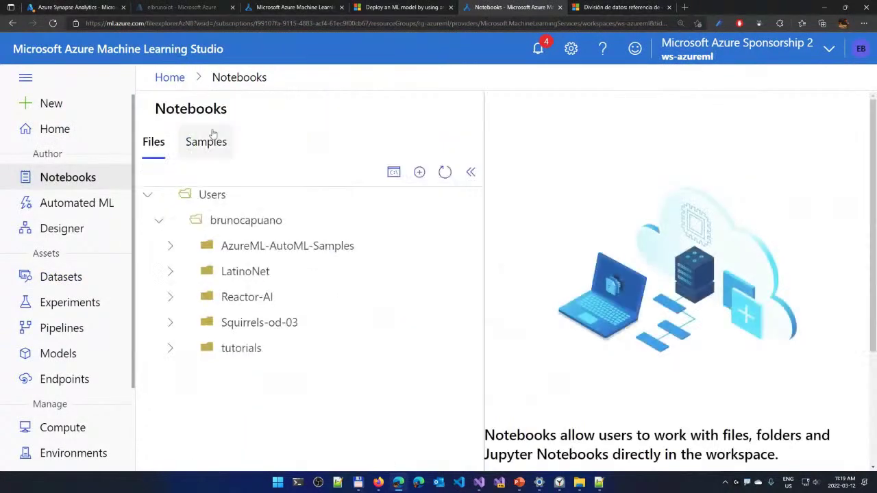
Open the Wikipedia 40k Toxic comment Prediction real-time inference pipeline in the Designer, with the browser zoom reduced to 125%
left_click(82, 232)
left_click(864, 24)
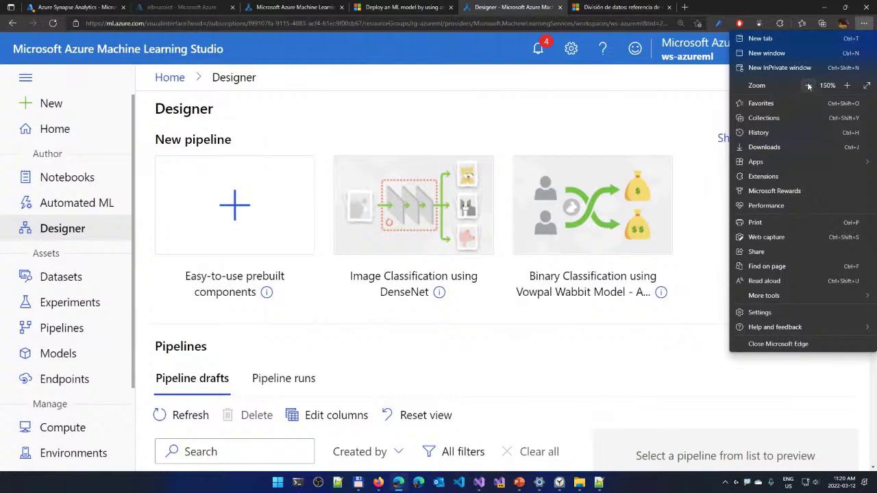
left_click(809, 85)
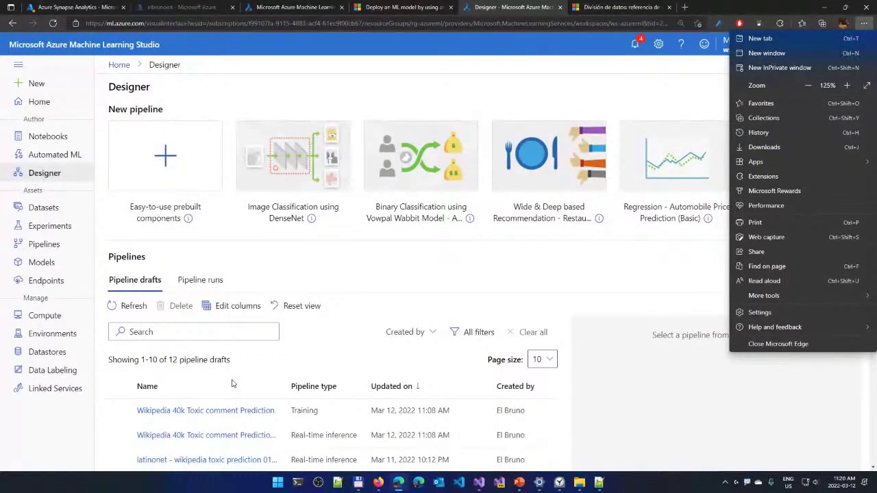
left_click(192, 413)
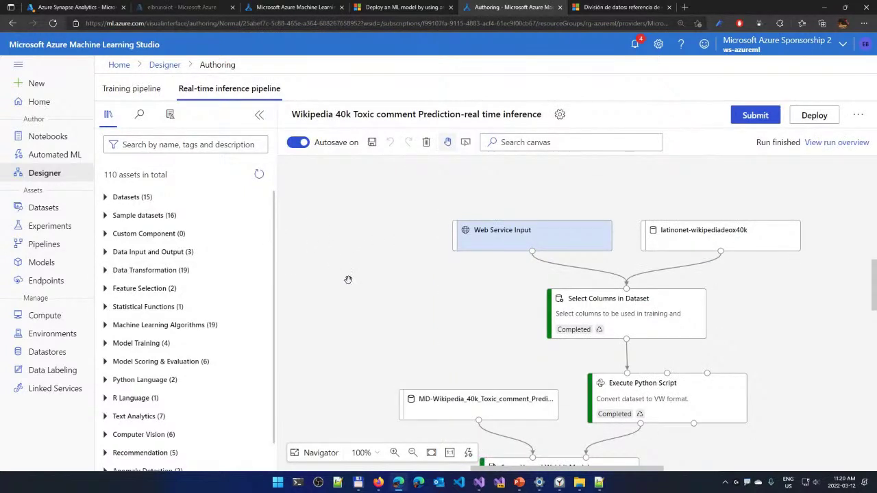
Start deploying the inference pipeline as a new real-time endpoint named latinonet-wikipedia40ktoxic
scroll(382, 268, "down", 3)
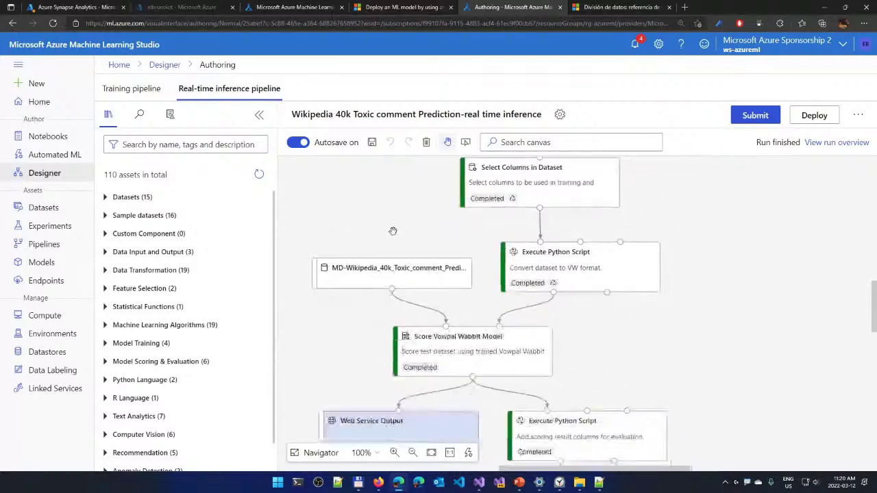
scroll(393, 231, "down", 5)
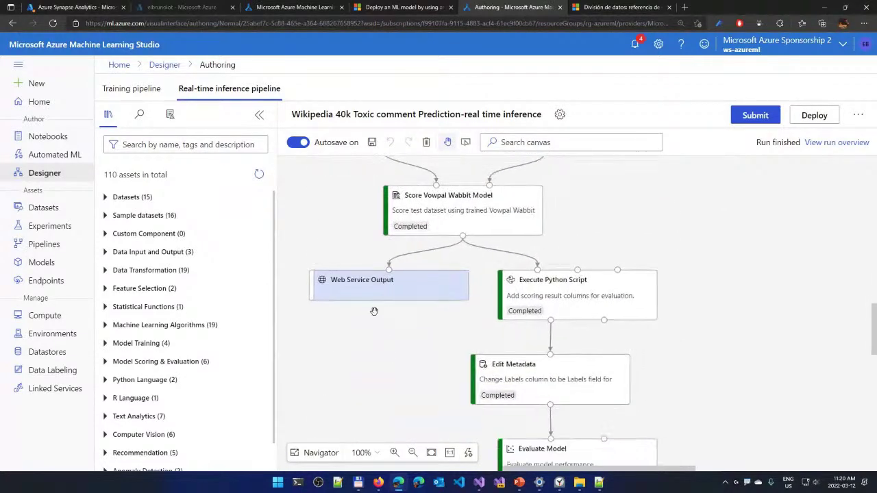
scroll(374, 312, "down", 3)
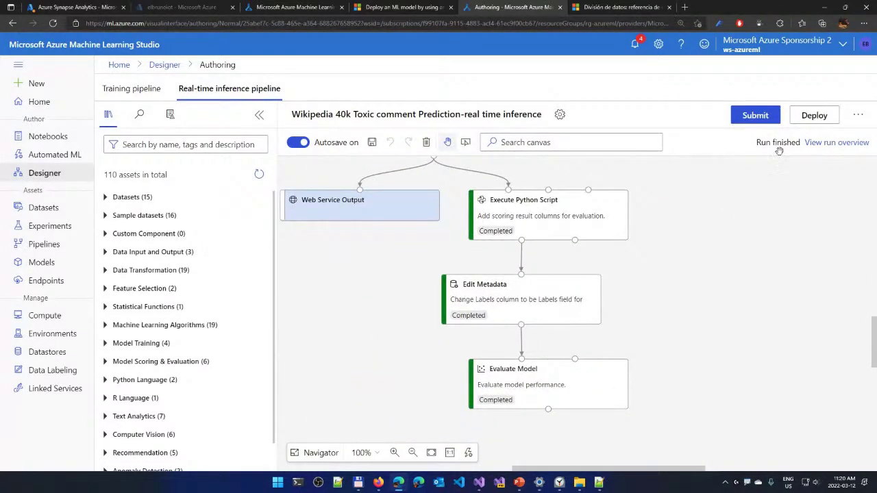
left_click(813, 115)
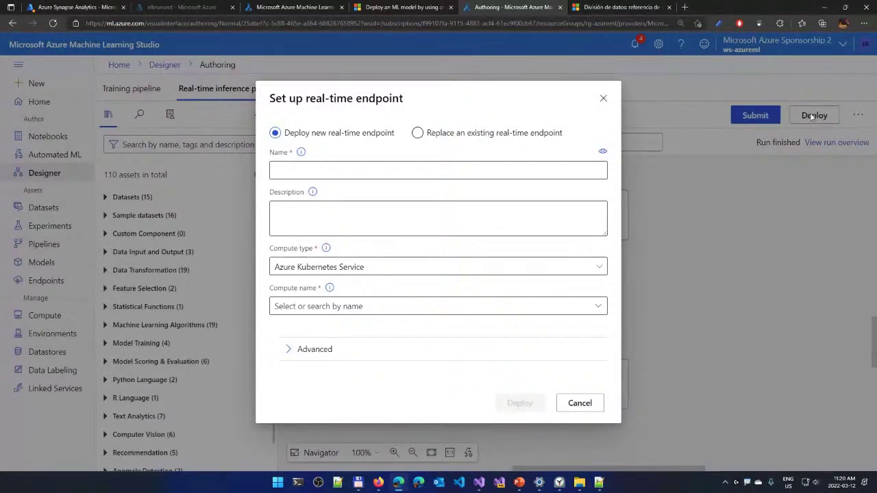
left_click(304, 173)
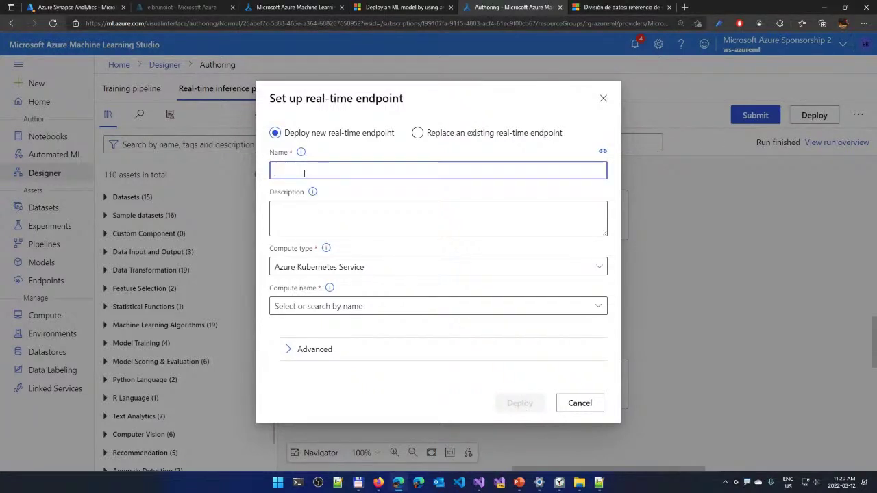
type("latinoen")
type("t-wikipedia40ktoxic")
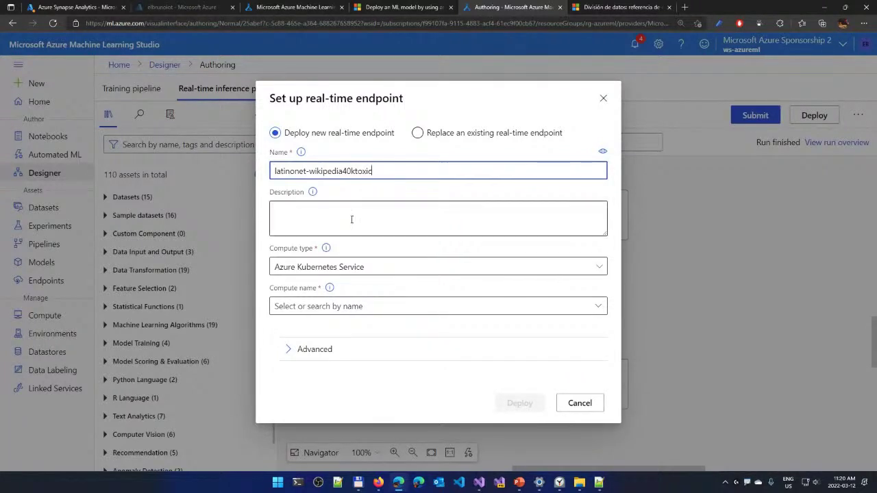
Set the endpoint's compute type to Azure Kubernetes Service with the stdd4ads compute and deploy it
left_click(358, 272)
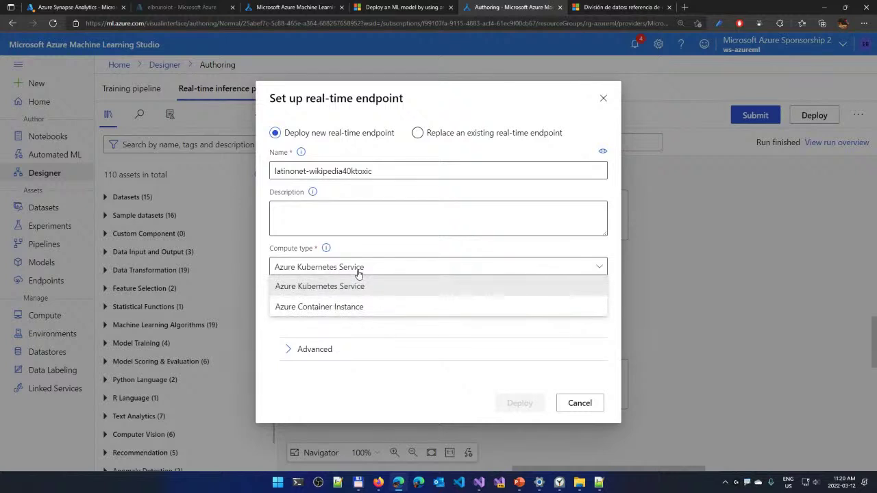
left_click(354, 286)
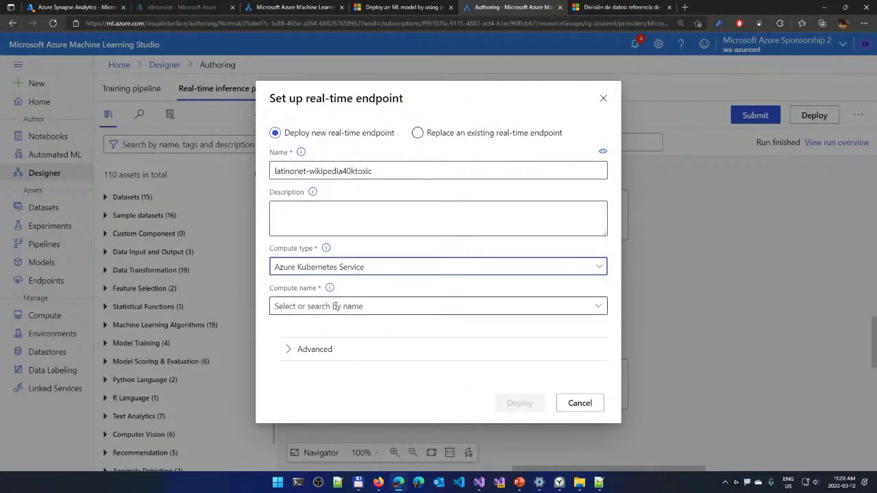
left_click(336, 306)
left_click(325, 329)
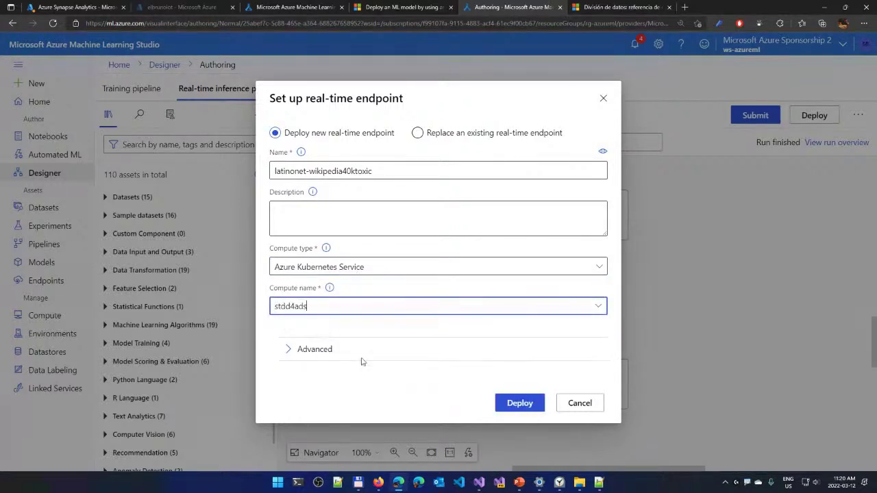
left_click(520, 404)
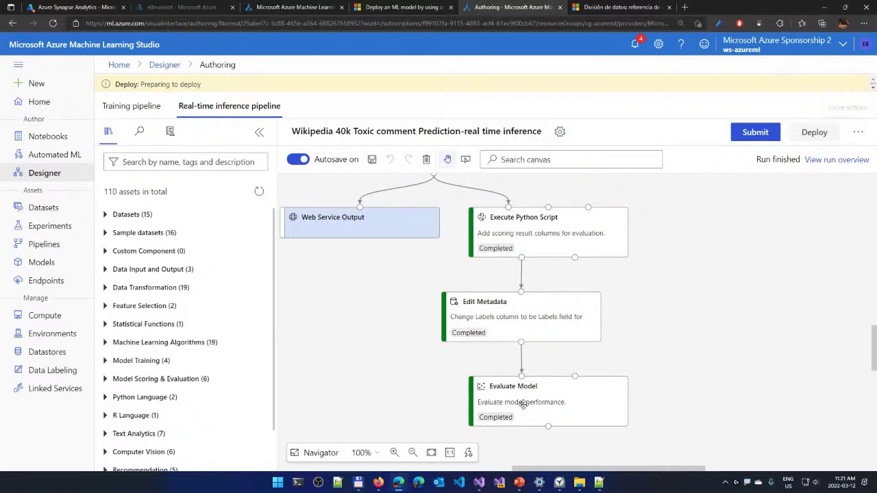
Return to the notebook in Visual Studio and examine the training cell's execution status and duration
key("alt+Tab")
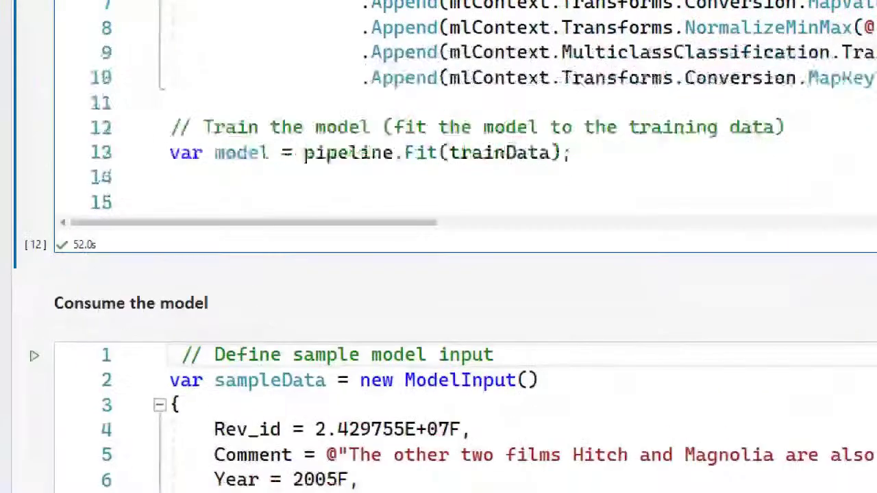
mouse_move(49, 267)
left_mouse_down()
mouse_move(50, 279)
mouse_move(49, 267)
mouse_move(77, 244)
mouse_move(86, 259)
left_mouse_up()
key("Escape")
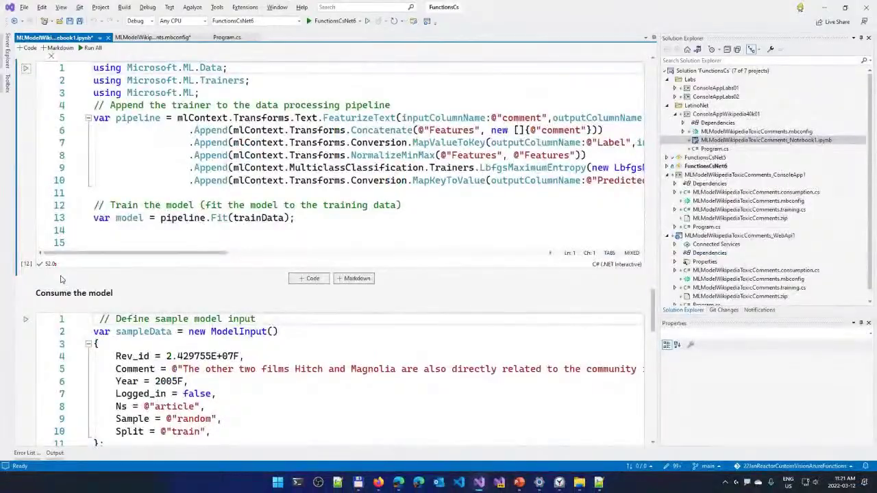
key("Escape")
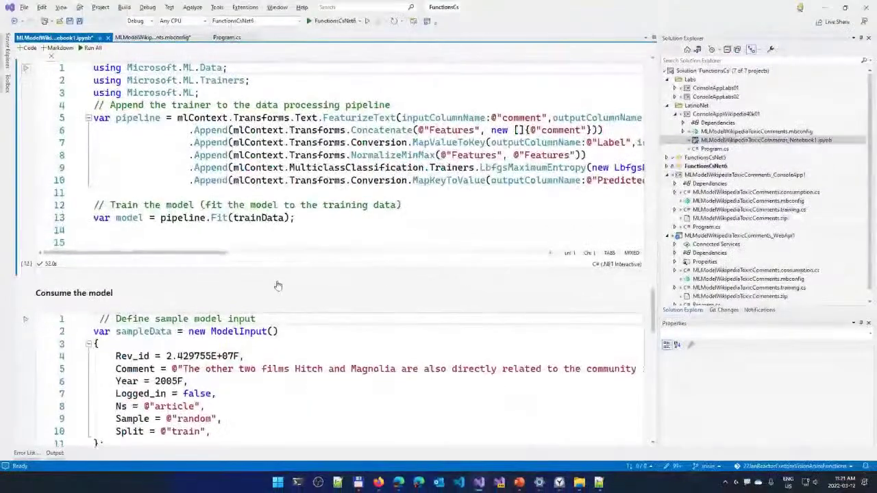
Insert a Markdown cell below the training cell with the heading "## Importante" and the line "mejor revisemos el data de entrada por las dudas"
left_click(356, 278)
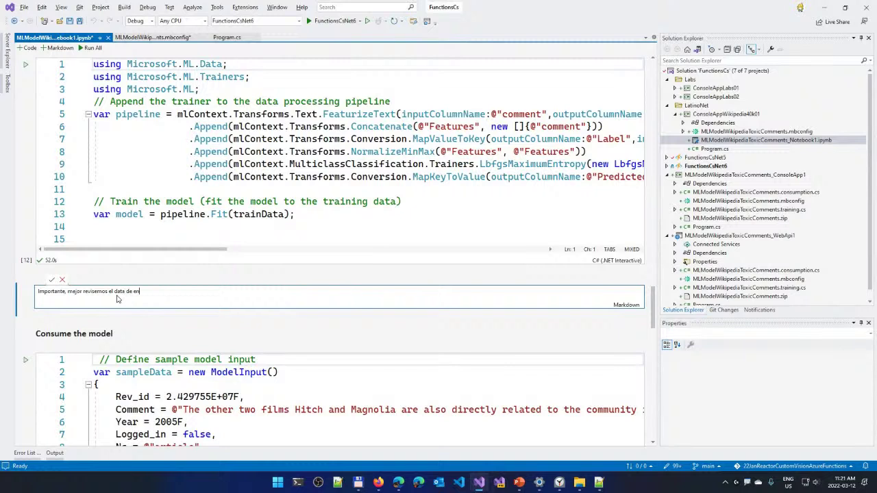
type("s")
type("##")
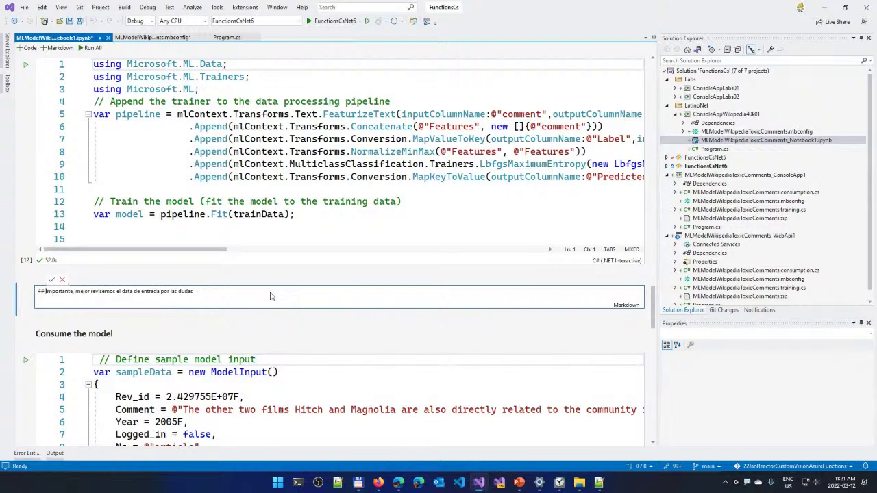
key("Return")
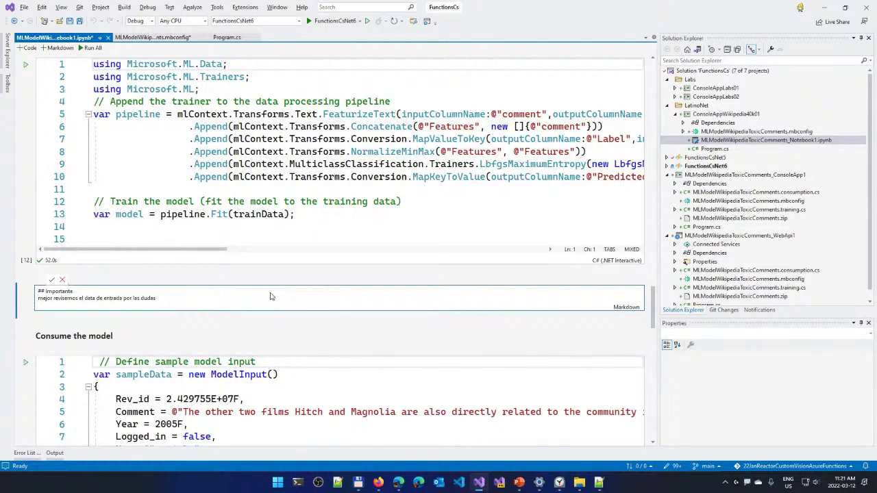
Add an empty C# code cell below the Markdown note and separate the note's heading from its sentence with a blank line
left_click(310, 320)
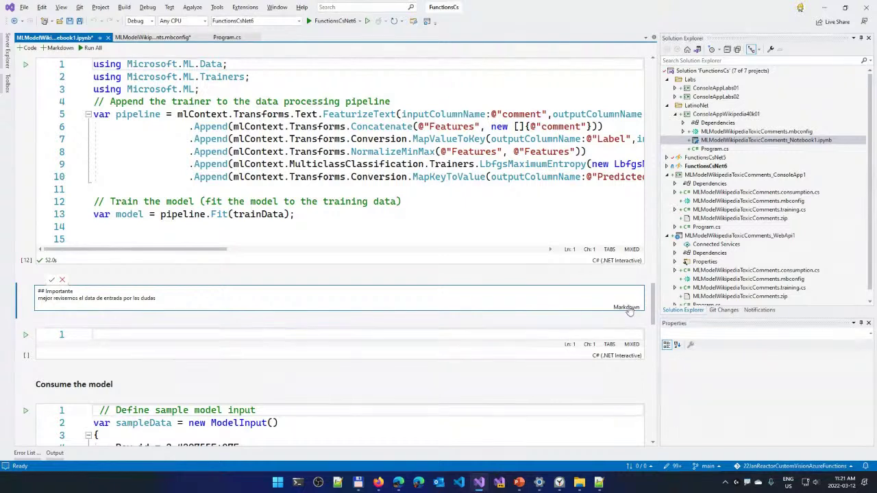
left_click(434, 298)
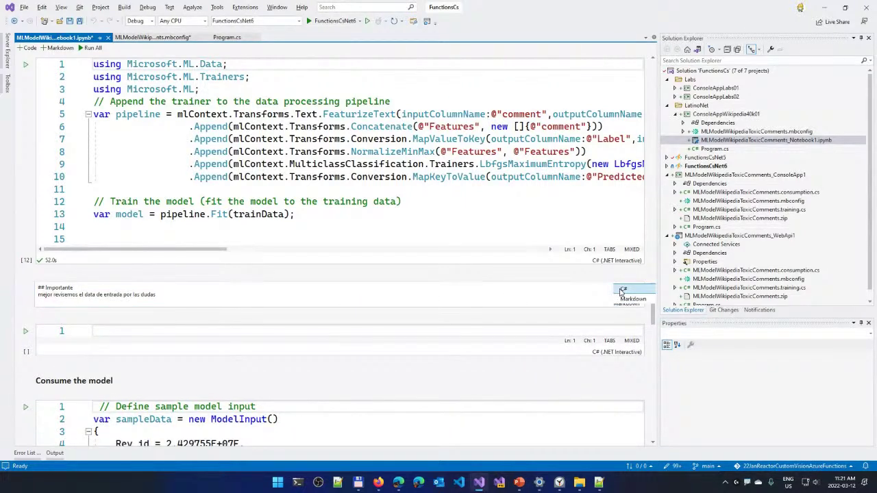
double_click(486, 290)
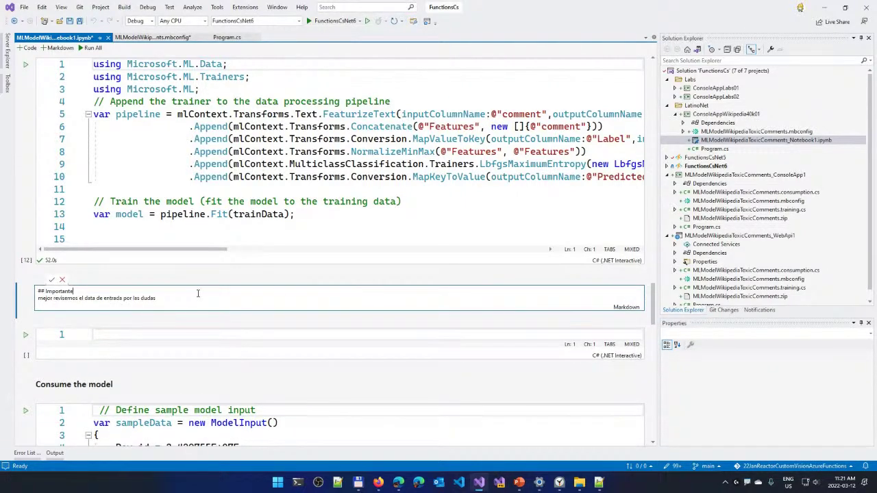
key("Return")
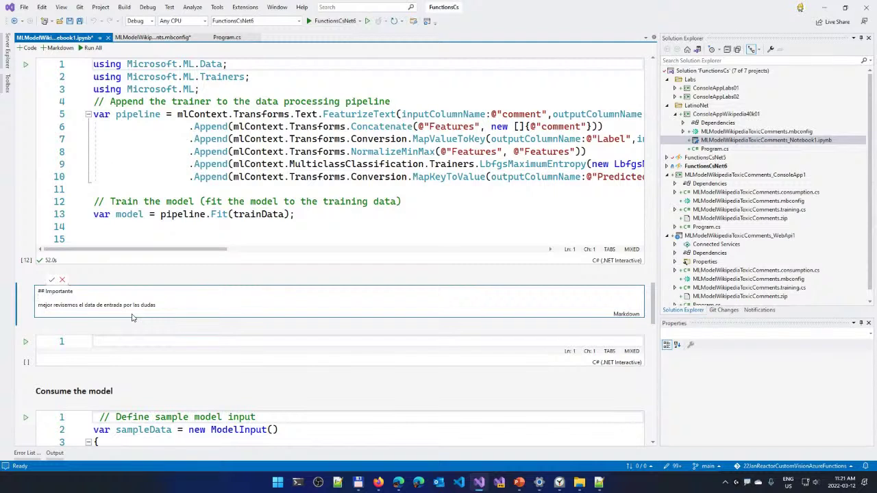
Render the "Importante" Markdown note and delete the empty C# code cell below it
left_click(51, 280)
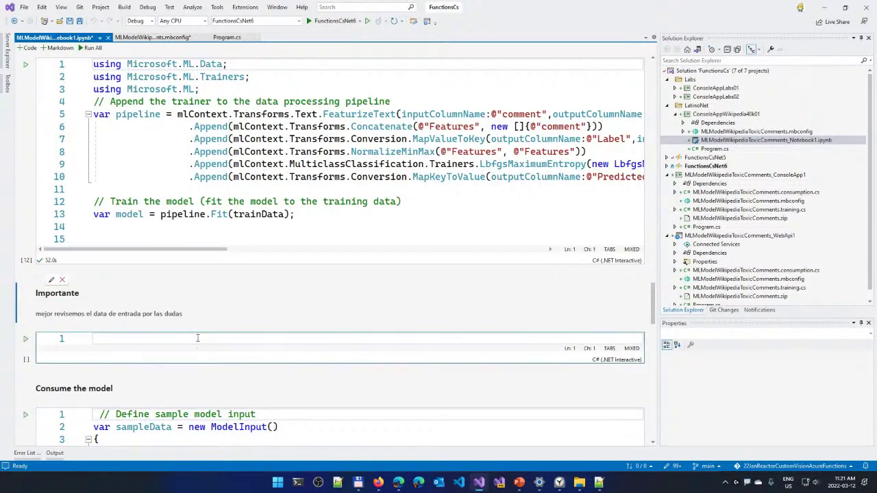
left_click(618, 363)
left_click(617, 363)
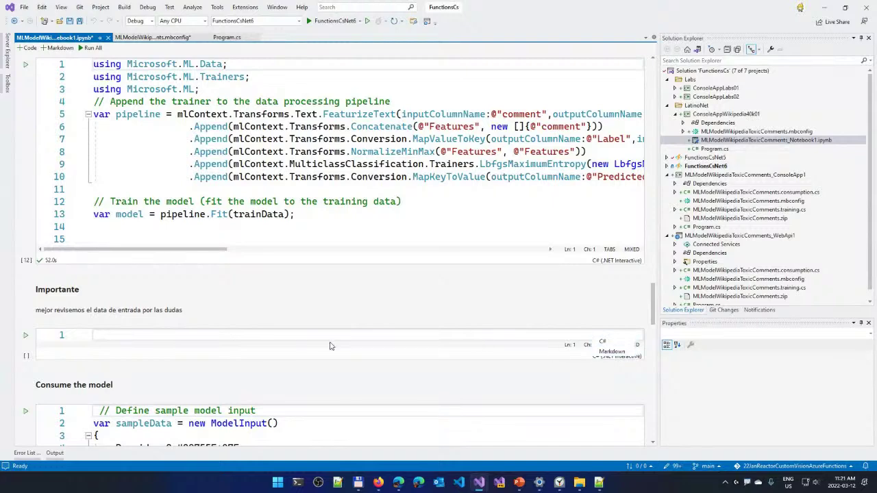
scroll(370, 315, "down", 1)
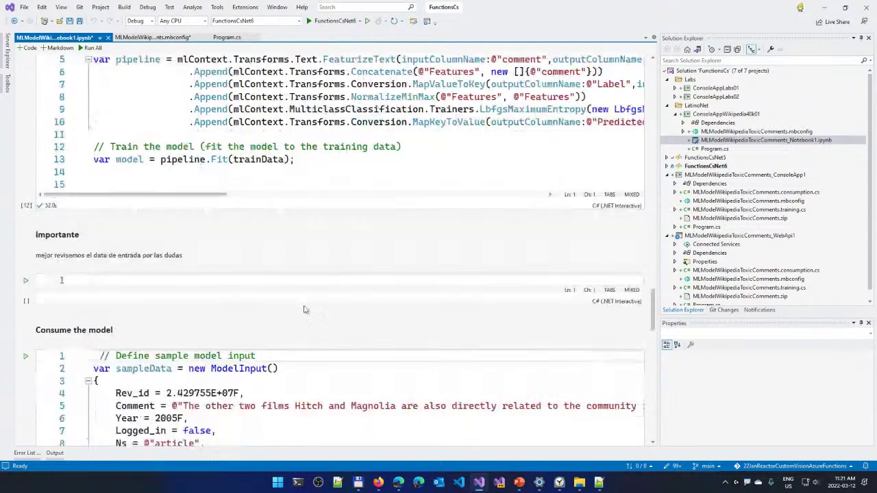
left_click(173, 282)
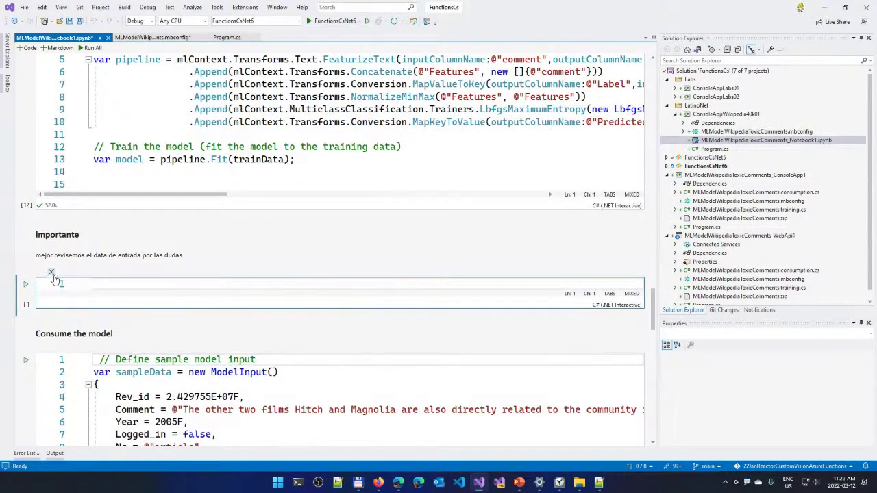
key("Delete")
Replace the sample input's Comment text in the "Consume the model" cell with "This is very good"
scroll(191, 288, "down", 3)
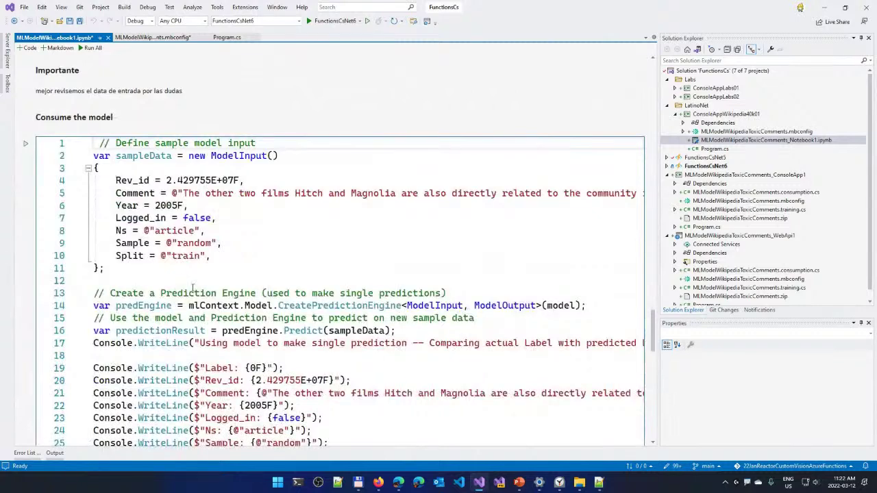
left_click(184, 193)
scroll(199, 220, "down", 1)
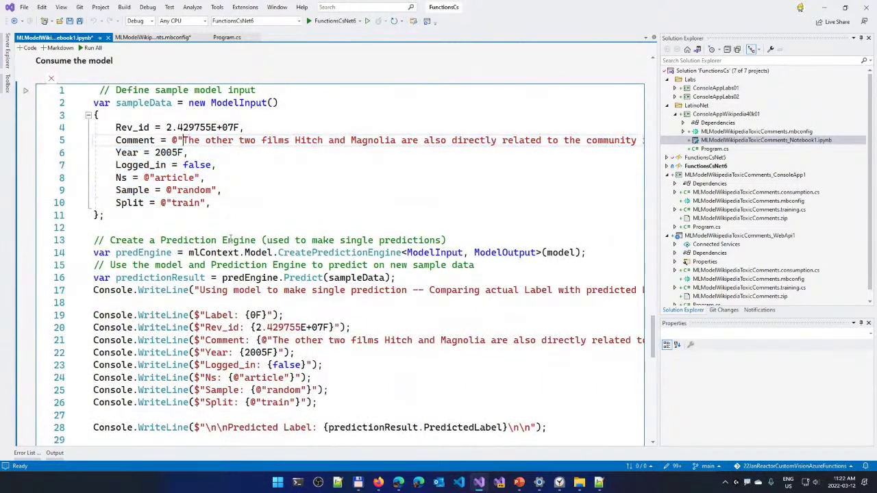
key("shift+End")
key("shift+Left")
key("shift+Left")
key("Delete")
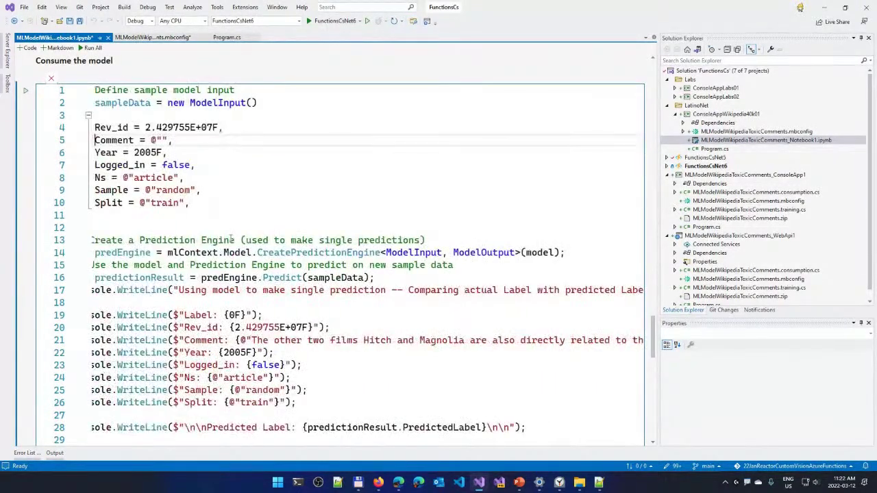
type("This is very good")
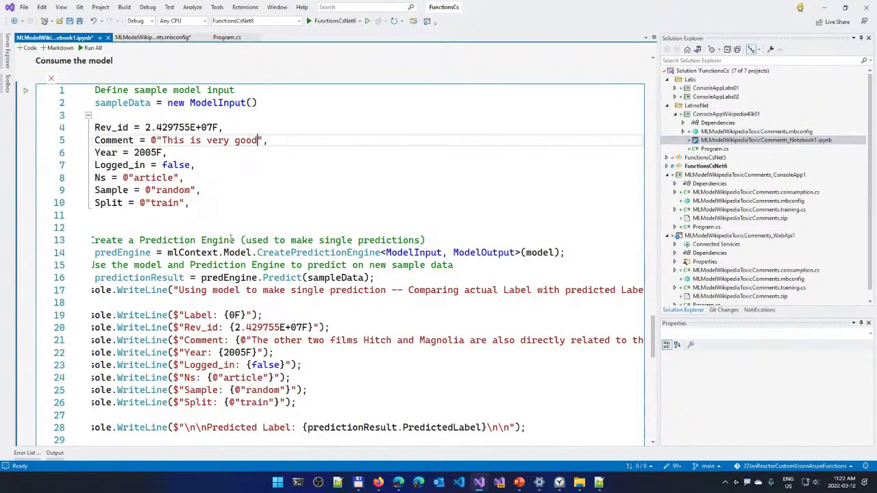
Examine the prediction code: the predEngine variable, its ModelInput and ModelOutput types, and the predictionResult variable
scroll(192, 205, "down", 2)
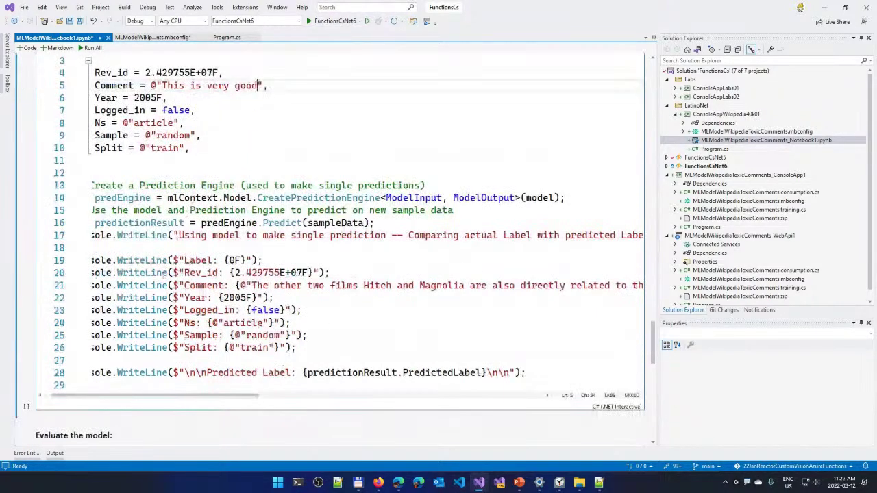
left_click_drag(96, 396, 76, 396)
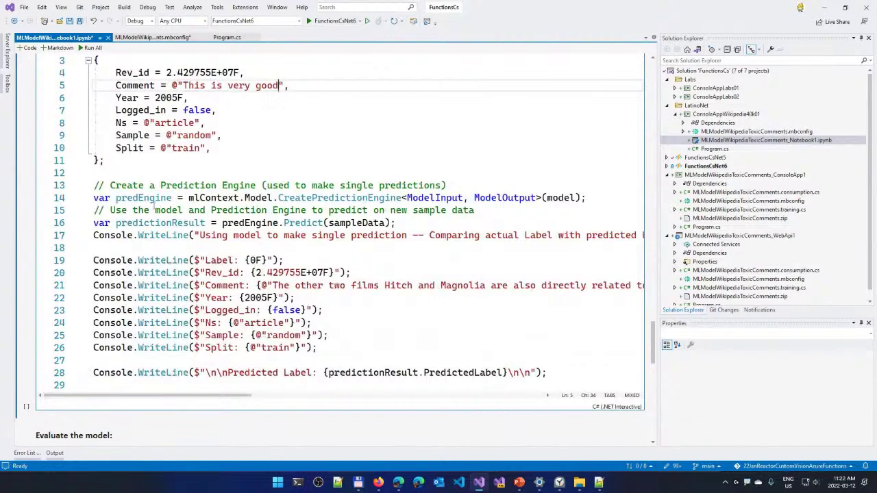
double_click(153, 198)
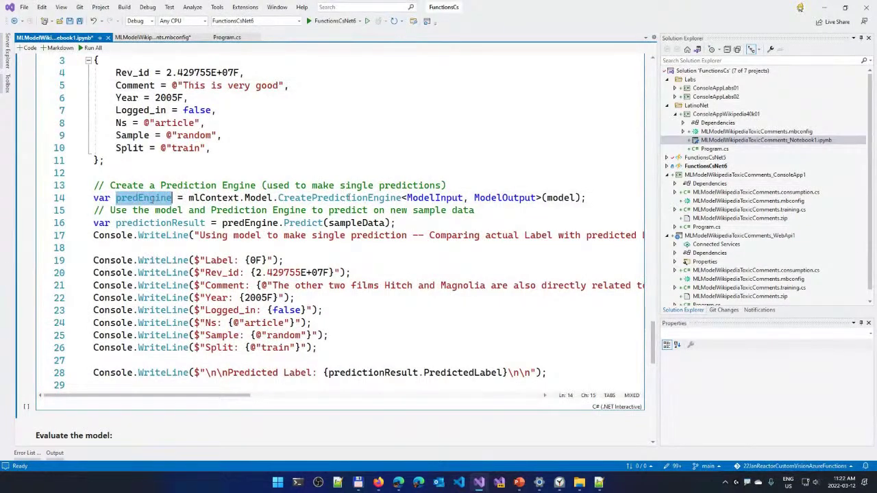
double_click(427, 198)
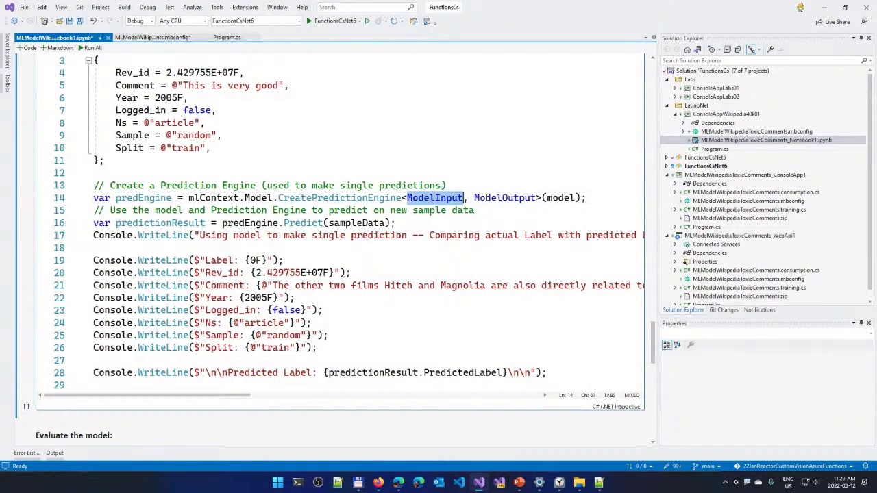
double_click(500, 198)
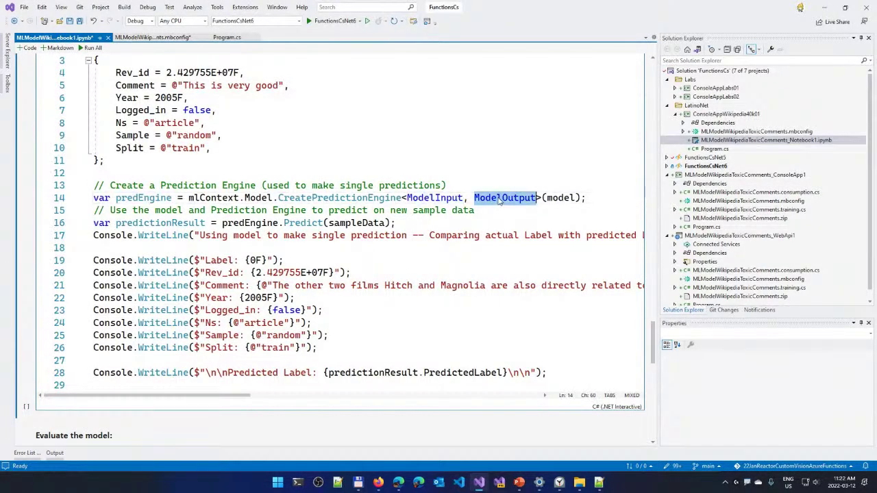
double_click(182, 223)
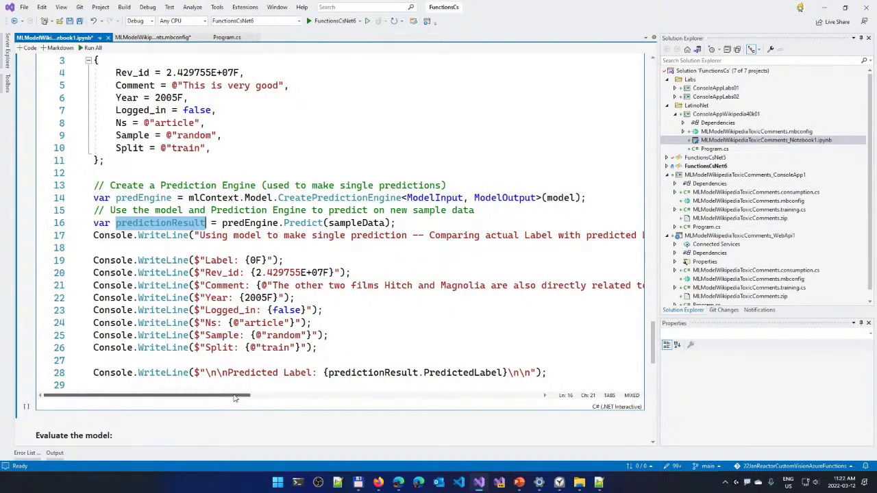
left_click_drag(234, 405, 171, 407)
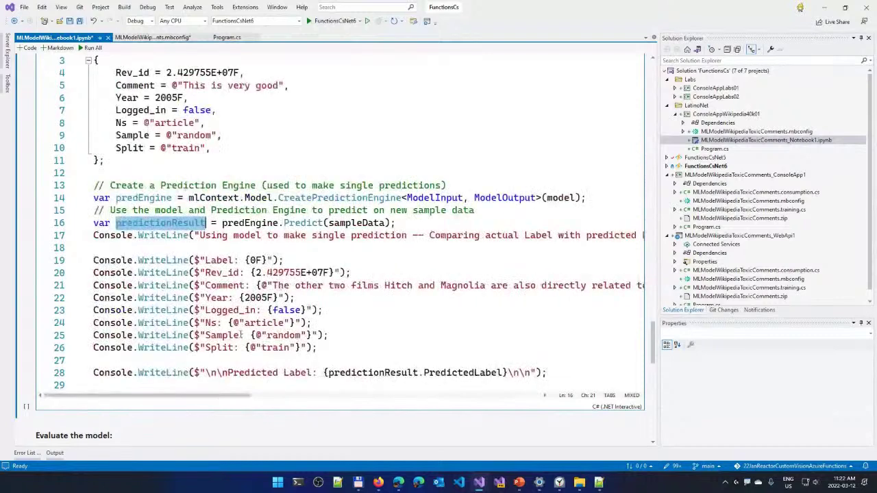
Delete the Console.WriteLine lines that print Rev_id, Comment, Year, Logged_in, Ns and Sample from the consume cell
left_click(223, 274)
key("Home")
key("shift+Down")
key("Delete")
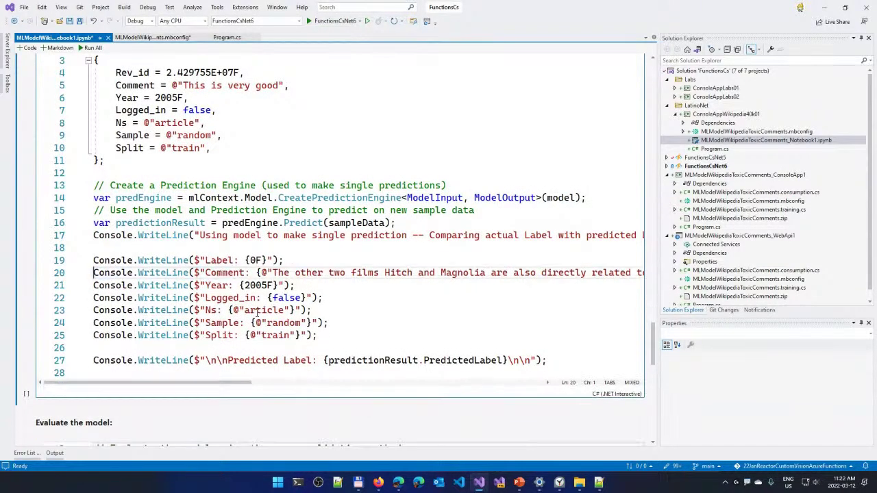
key("shift+Down")
key("Delete")
key("shift+Down")
key("shift+Down")
key("shift+Down")
key("shift+Down")
key("Delete")
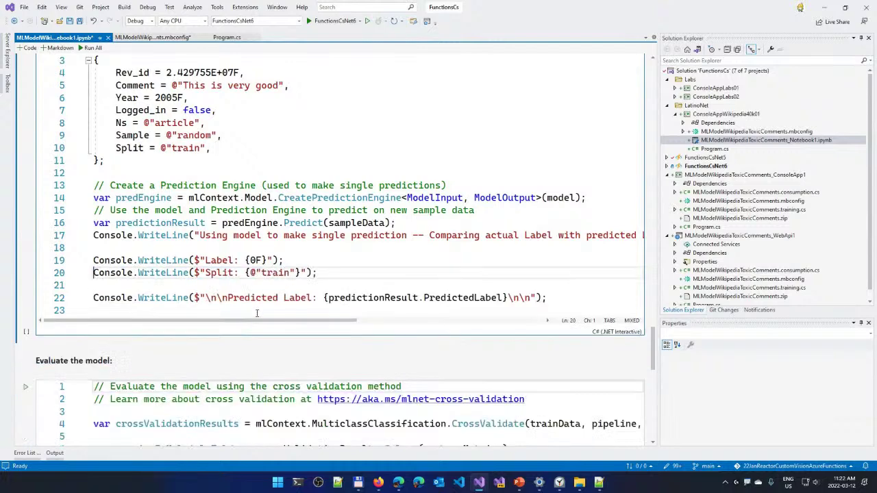
Delete the Label and Split output lines and the surplus blank line above the Predicted Label output
key("shift+Up")
key("Delete")
key("shift+Down")
key("Delete")
key("Up")
key("Delete")
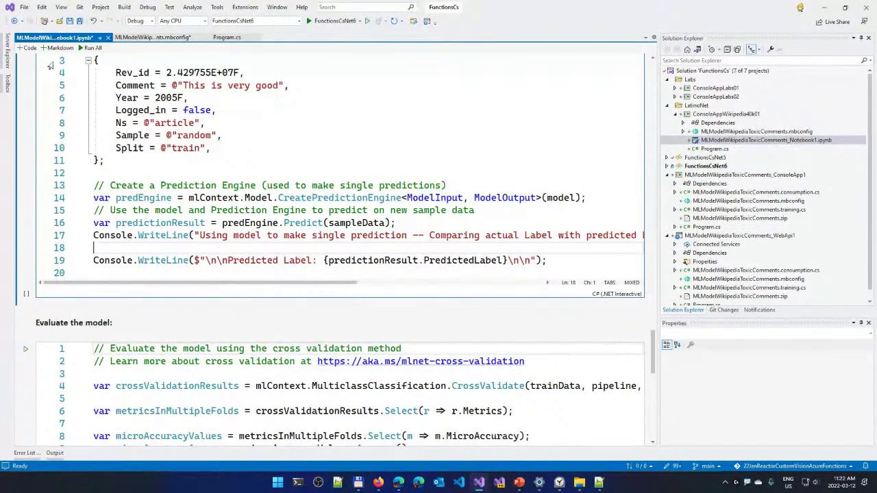
Run the "Consume the model" cell and check the predicted label in its output
scroll(62, 98, "up", 3)
left_click(25, 144)
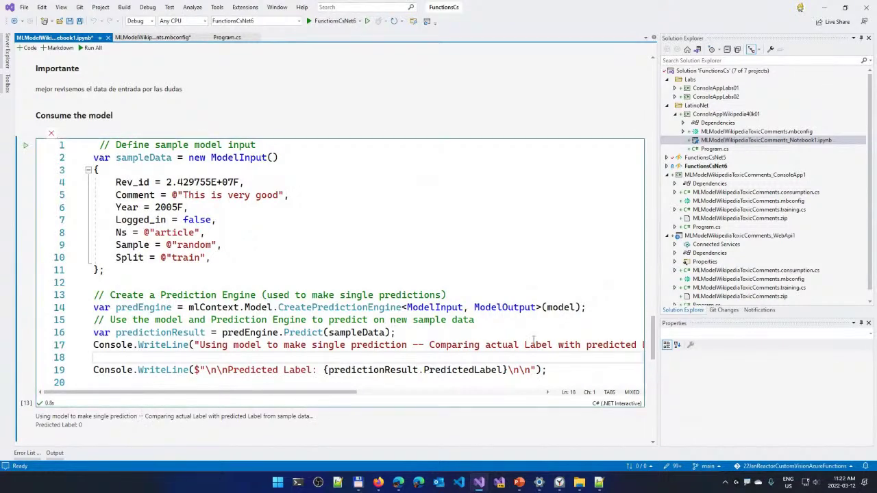
scroll(99, 199, "down", 5)
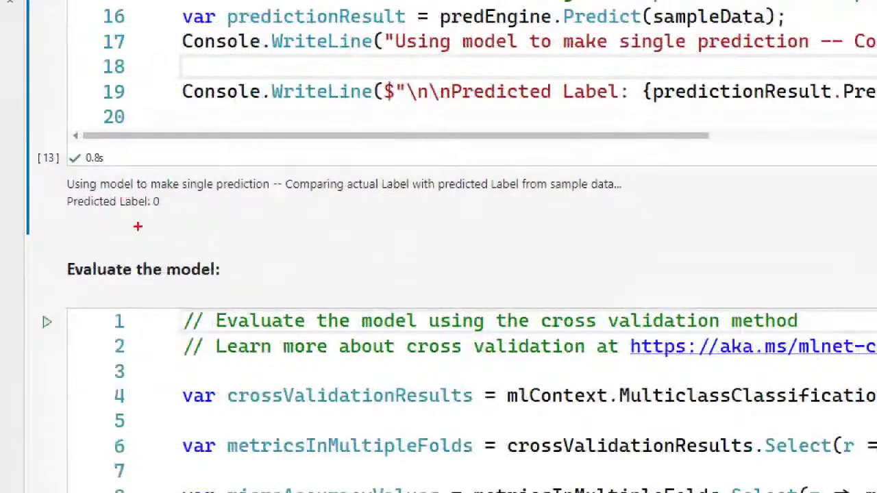
left_click_drag(62, 200, 82, 199)
Change the sample Comment to "This sucks", rerun the cell and check the predicted label
scroll(238, 131, "up", 3)
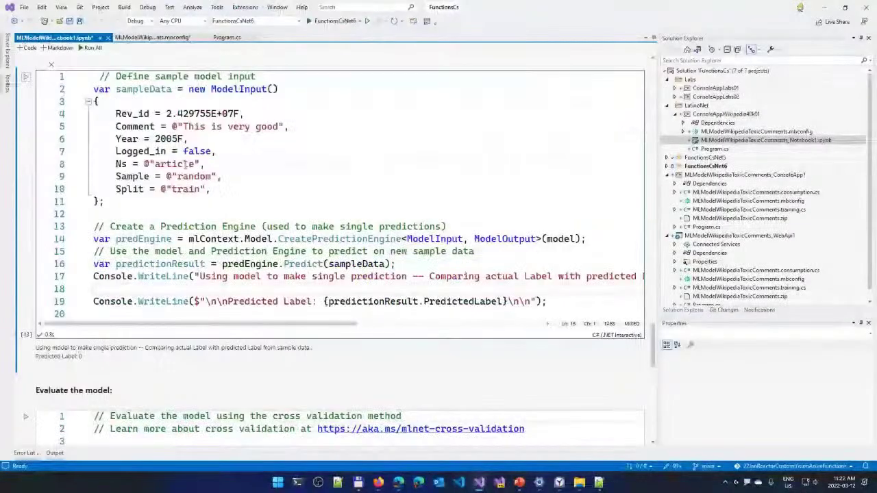
key("ctrl+Left")
key("ctrl+Left")
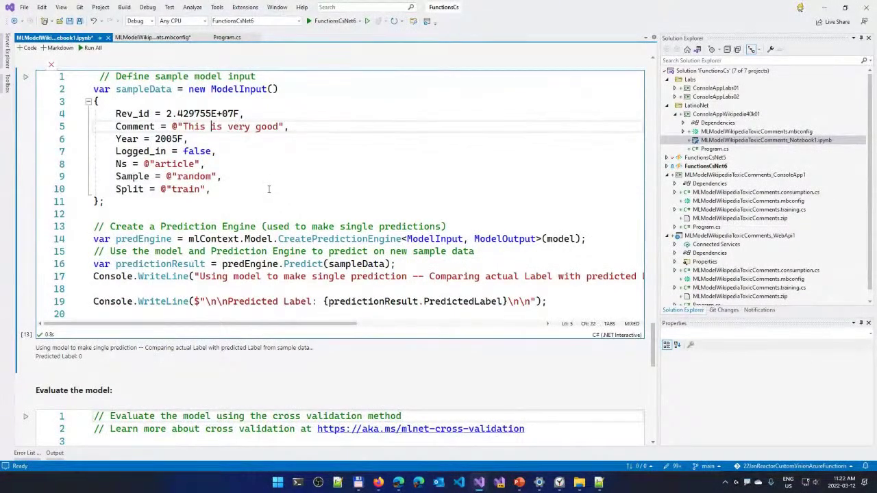
key("ctrl+shift+Right")
key("ctrl+shift+Right")
key("ctrl+shift+Right")
type("sucks")
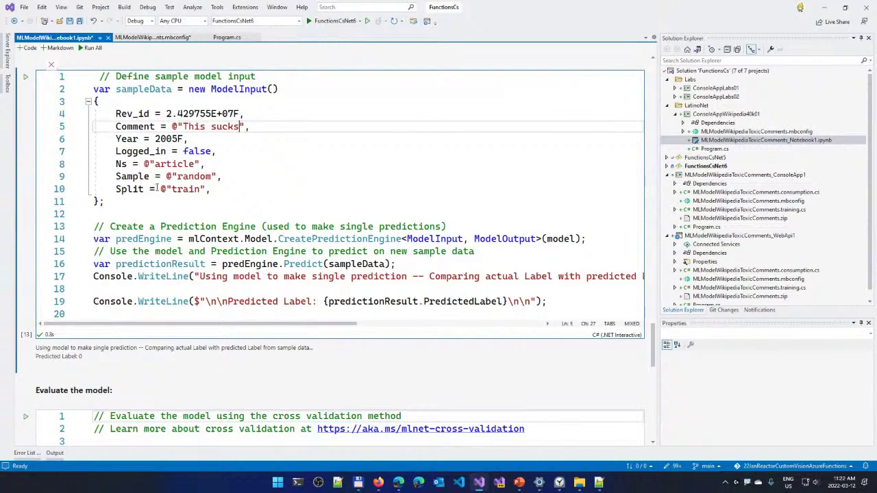
left_click(25, 77)
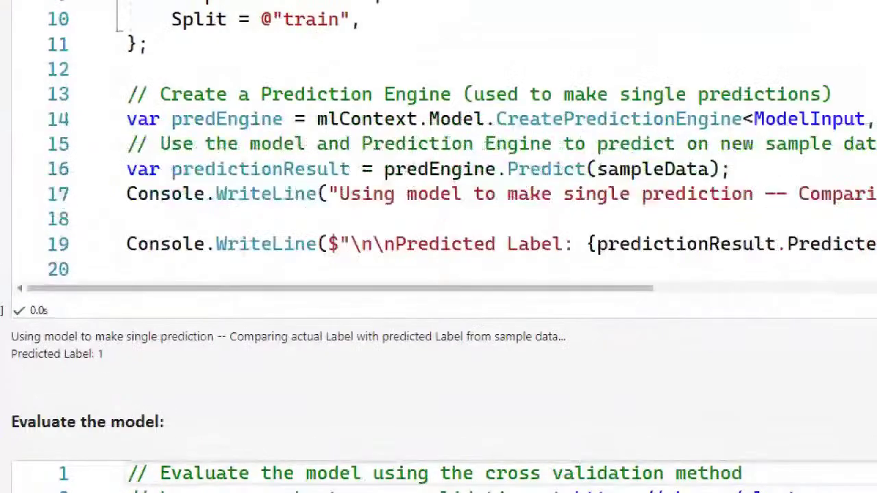
mouse_move(111, 359)
left_mouse_down()
mouse_move(137, 360)
mouse_move(110, 351)
left_mouse_up()
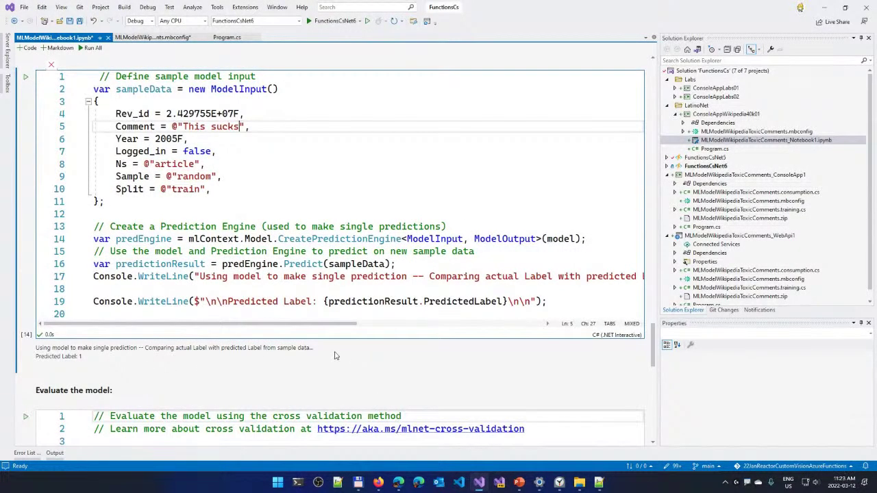
Add a code cell below the prediction output and paste a copy of the full consume code into it
left_click(311, 376)
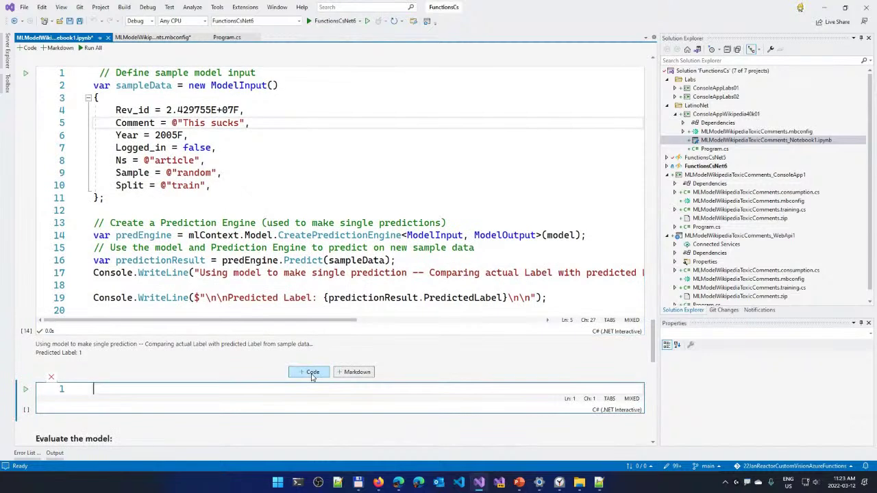
left_click_drag(549, 300, 94, 76)
key("ctrl+c")
left_click(137, 388)
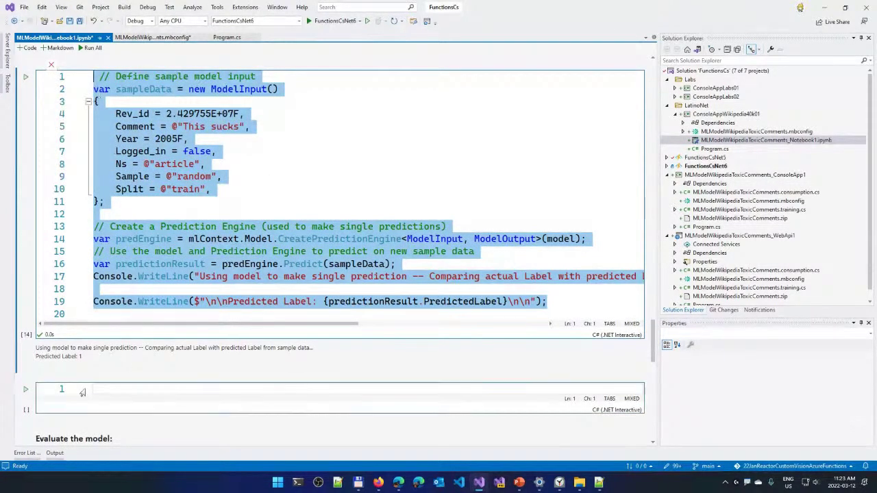
key("ctrl+v")
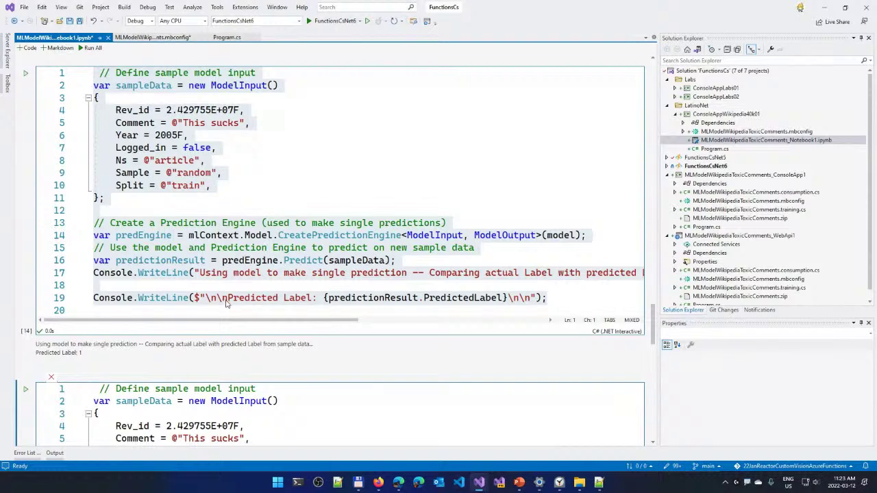
Set the Comment in the copied cell to "This is very good", run that cell and compare both predicted labels
scroll(233, 353, "down", 3)
left_click(211, 219)
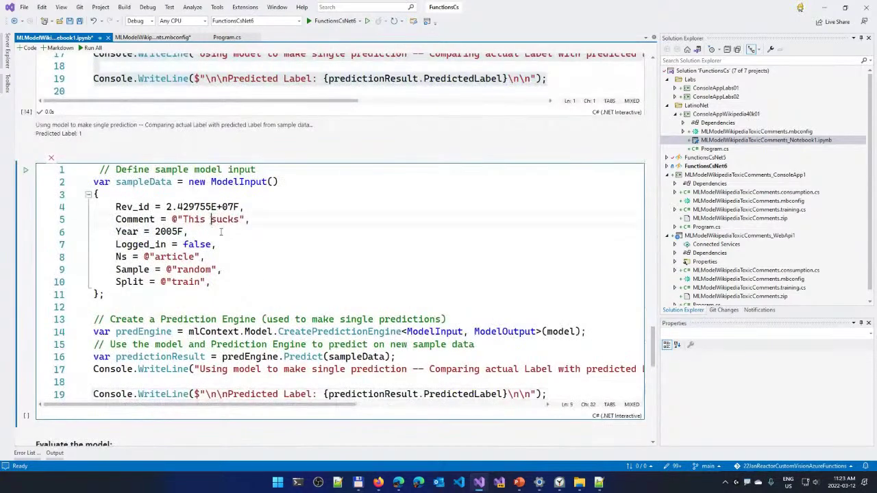
key("ctrl+shift+Right")
type("is very g")
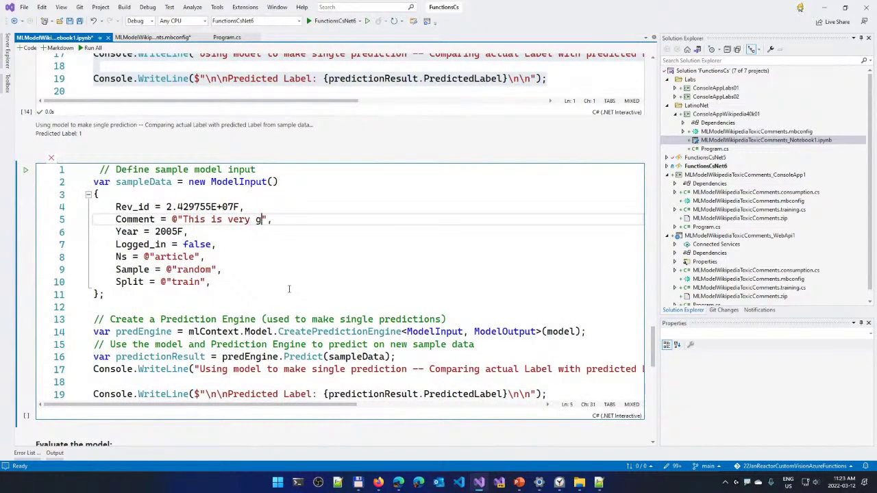
type("ood")
key("ctrl+Return")
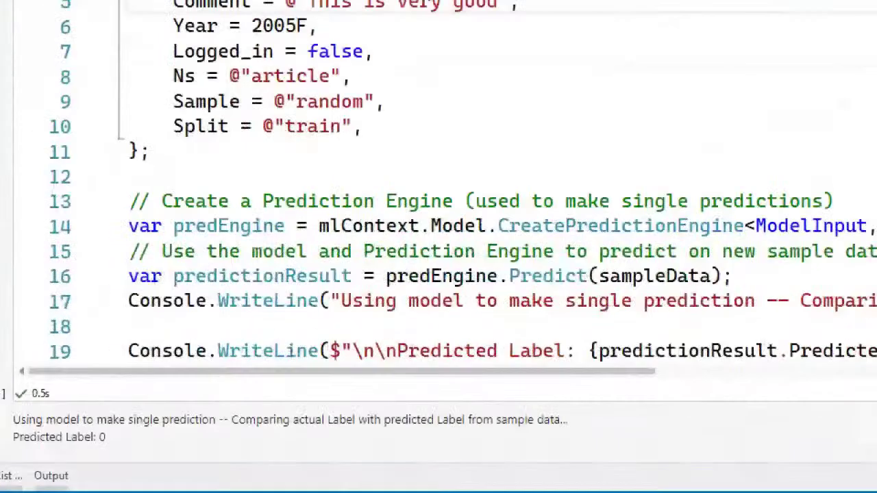
left_click_drag(96, 429, 51, 435)
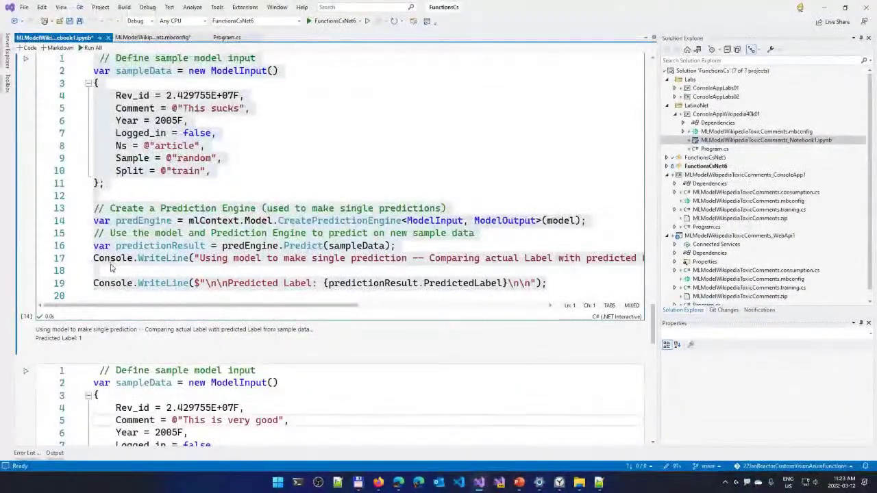
Run the cross-validation cell under "Evaluate the model:" and review its metrics code
scroll(105, 366, "down", 6)
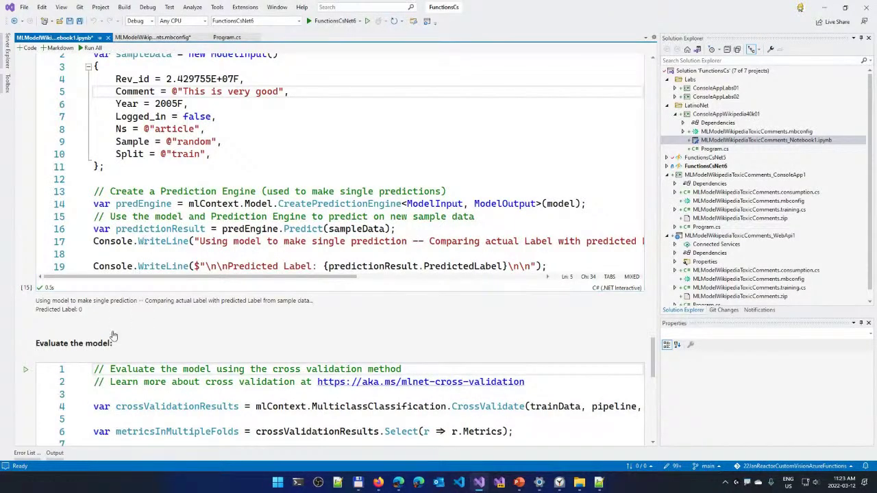
left_click(26, 373)
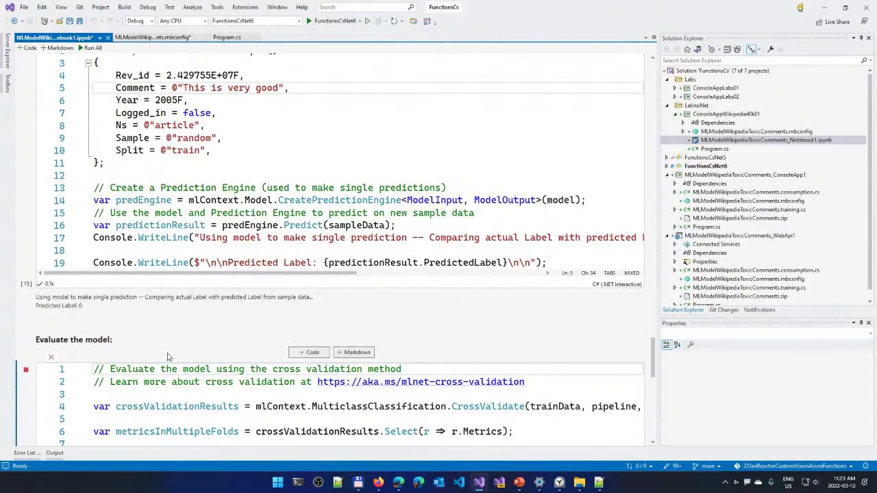
scroll(310, 381, "down", 3)
scroll(310, 380, "down", 7)
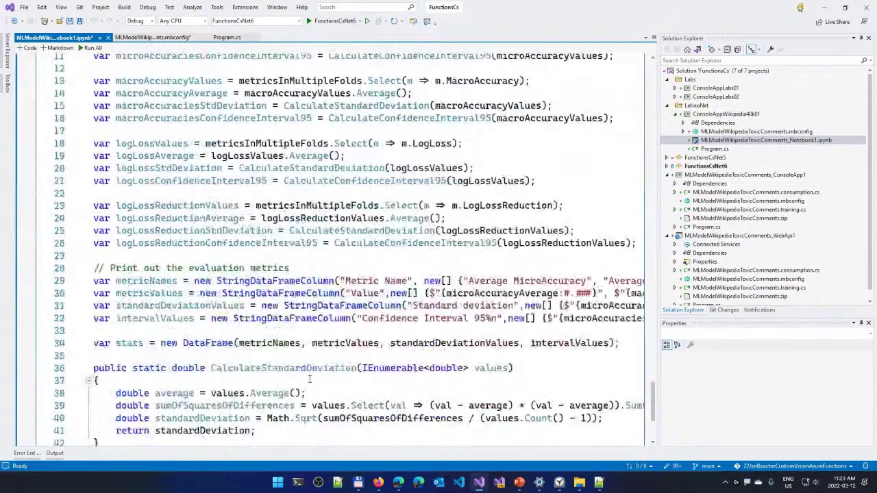
Switch to Azure Machine Learning Studio and open the test form of the newly deployed real-time endpoint
scroll(310, 381, "down", 1)
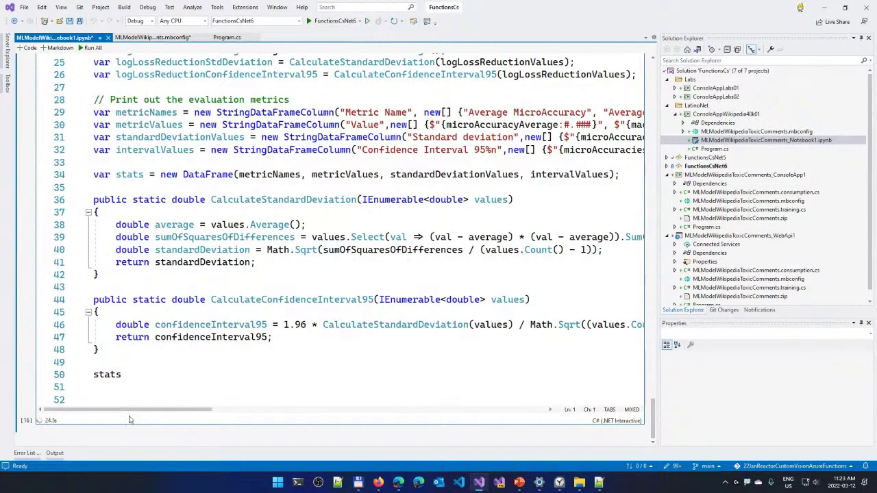
key("alt+Tab")
key("alt+Tab")
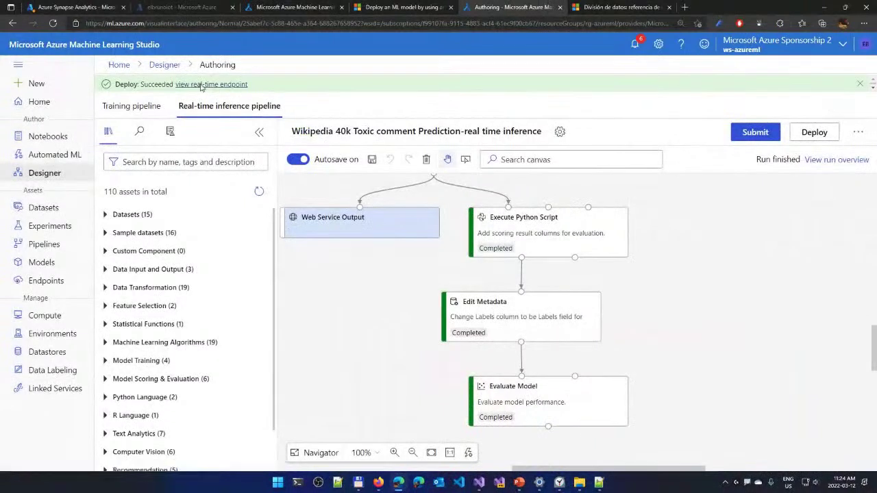
left_click(250, 81)
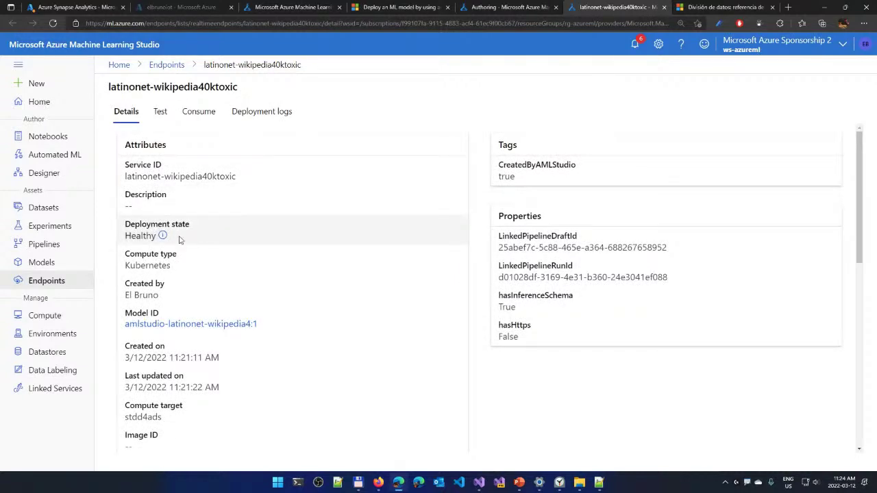
left_click(163, 113)
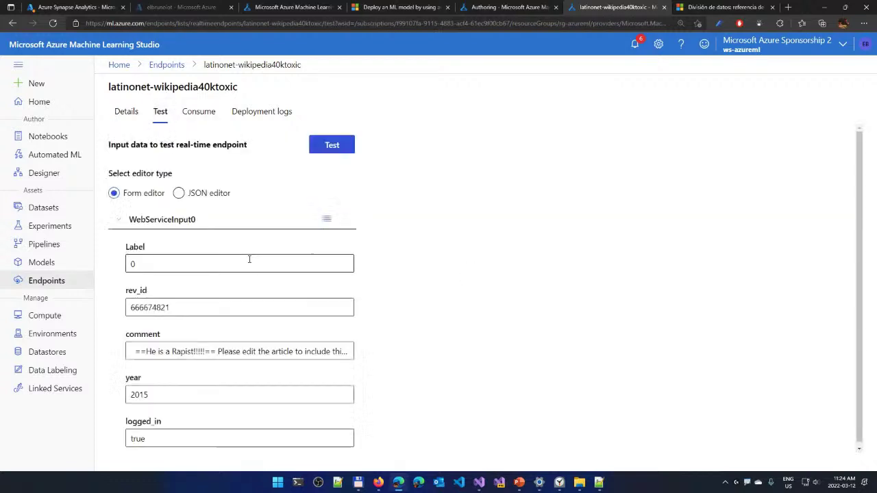
Replace the comment input with "this sucks", run the endpoint test and examine the returned label and scores
triple_click(272, 351)
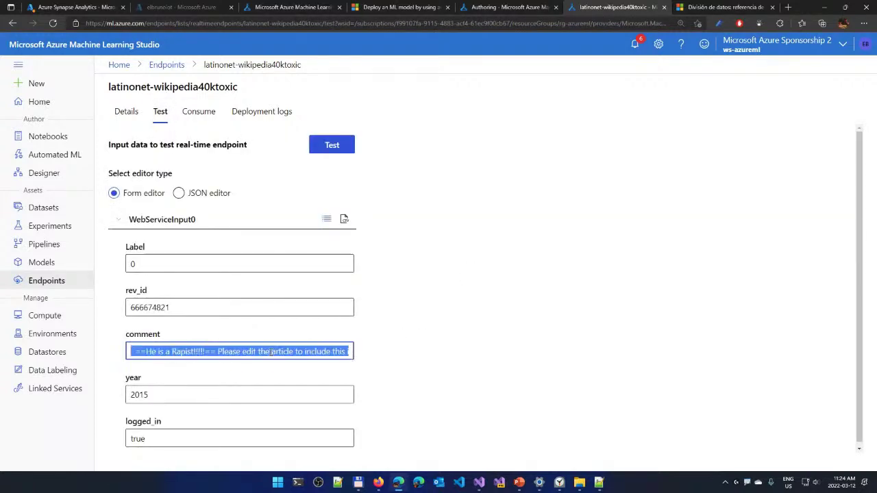
type("this suck")
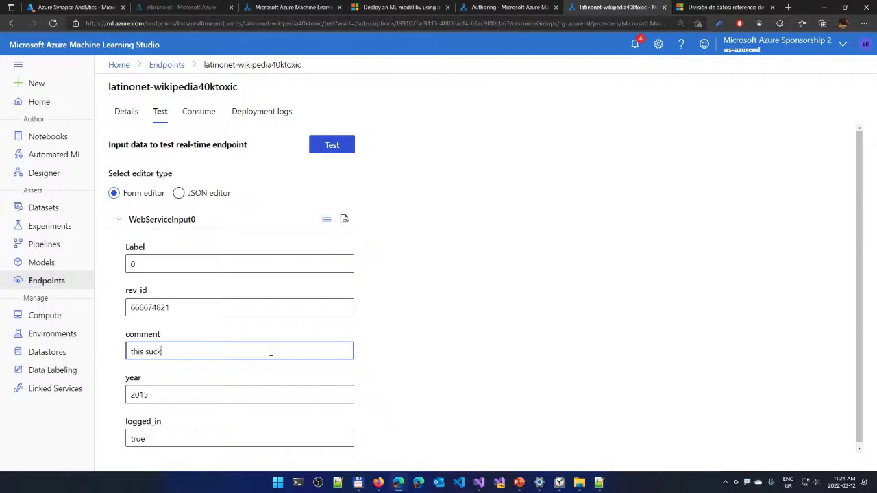
type("s")
left_click(344, 151)
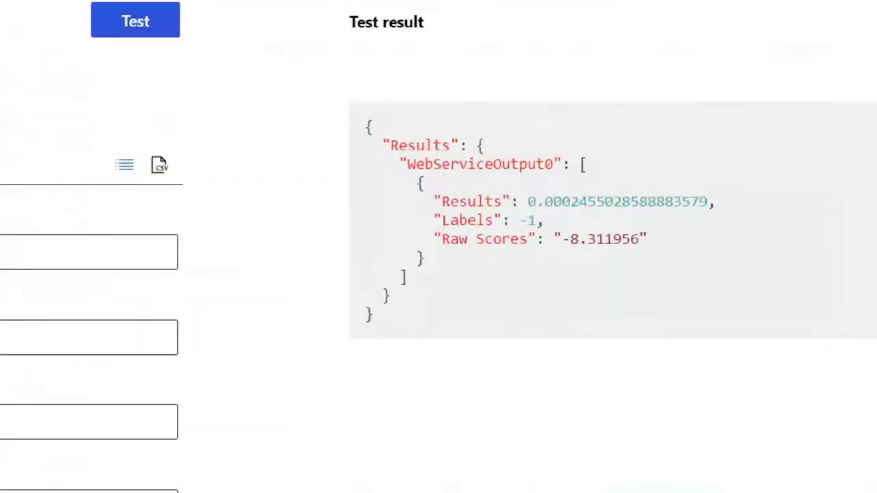
left_click_drag(562, 222, 601, 222)
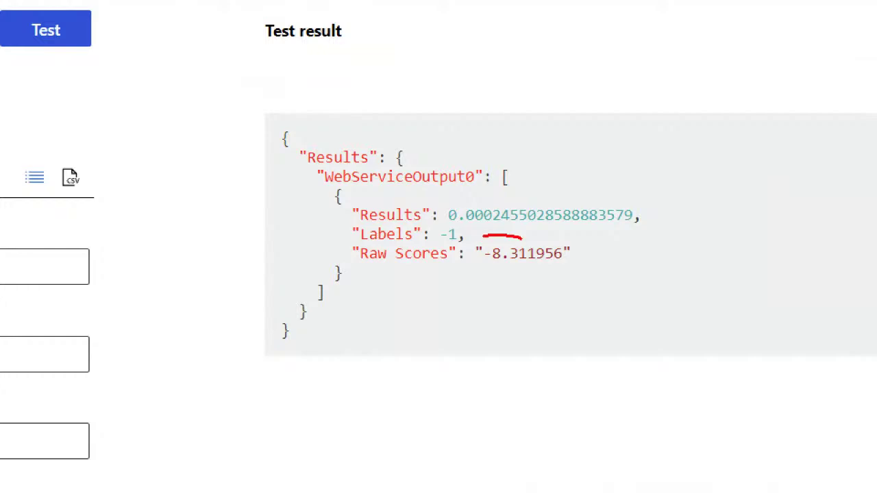
left_click_drag(483, 234, 486, 248)
mouse_move(670, 188)
left_mouse_down()
mouse_move(628, 194)
mouse_move(652, 209)
left_mouse_up()
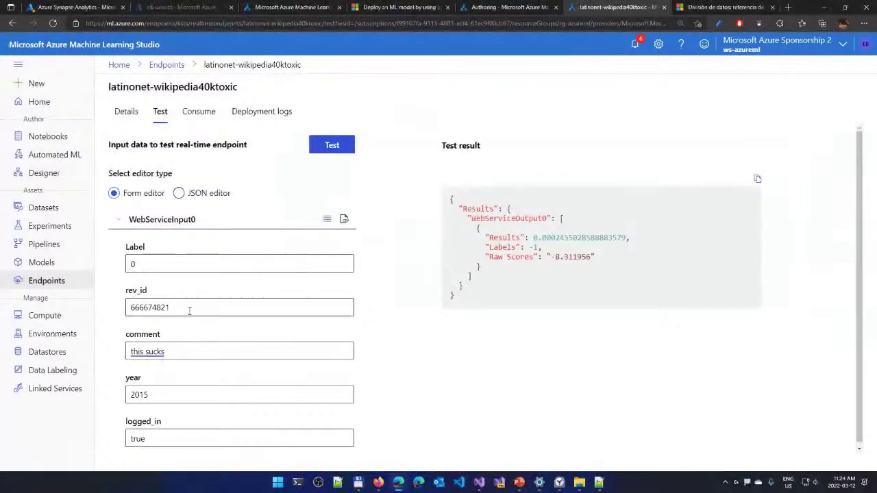
Change the comment input to "this is very good" and run the endpoint test again
double_click(180, 352)
type("is very good")
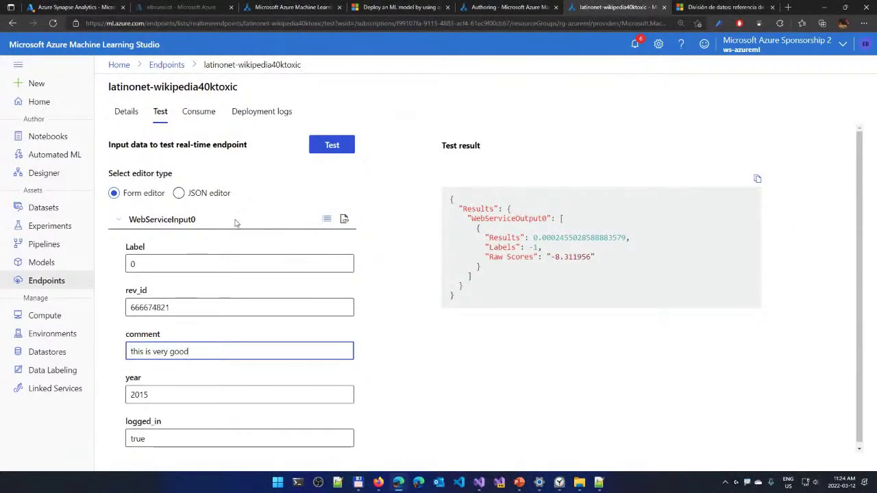
left_click(330, 146)
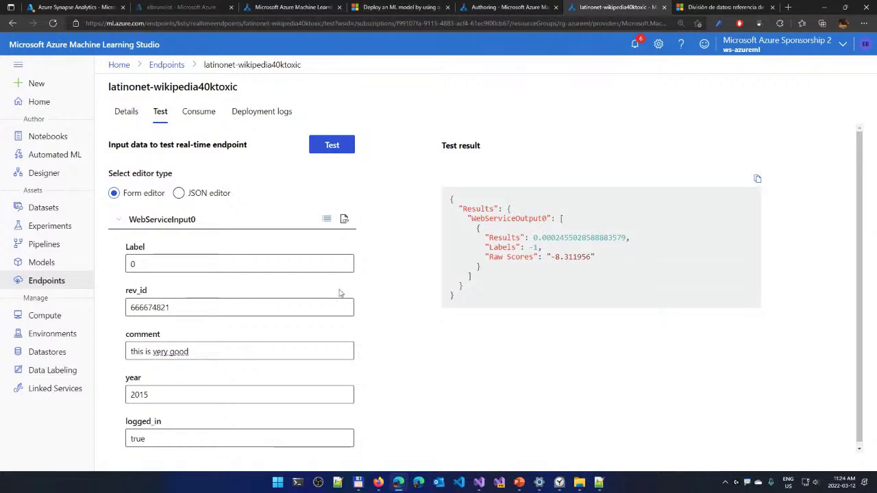
left_click(297, 354)
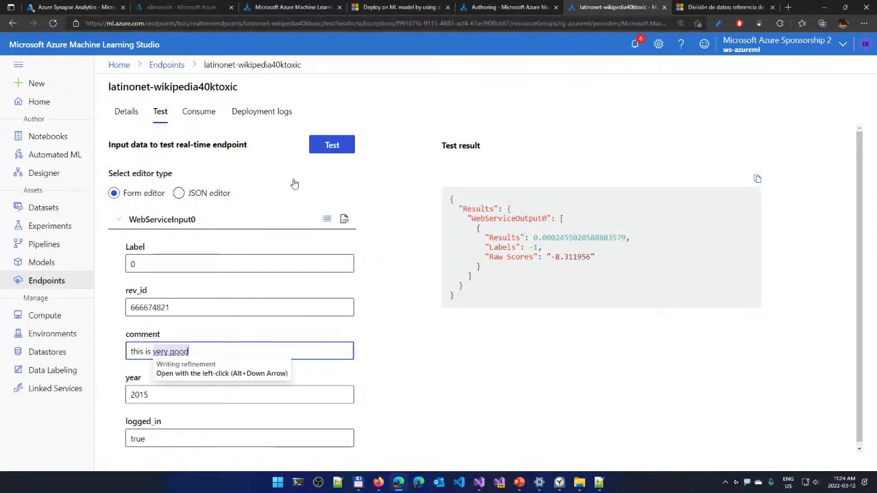
Open the endpoint's consumption details, look at the Python sample code and return to the C# sample
left_click(206, 118)
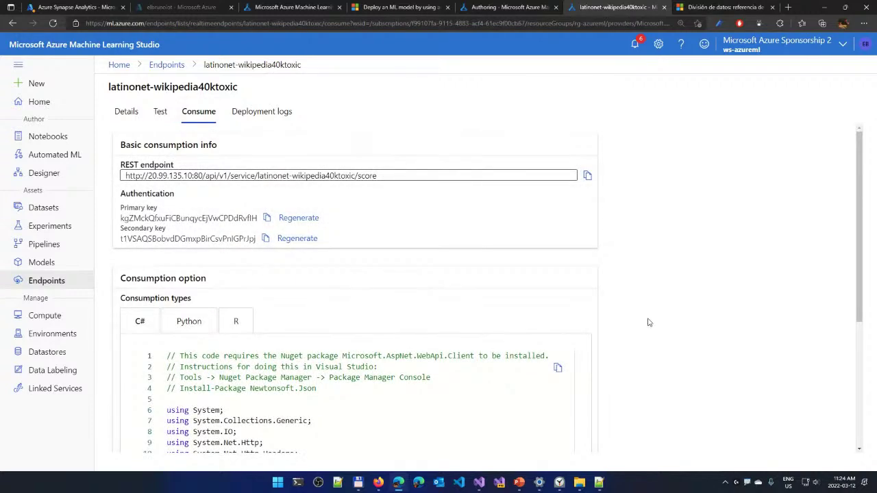
scroll(646, 319, "down", 3)
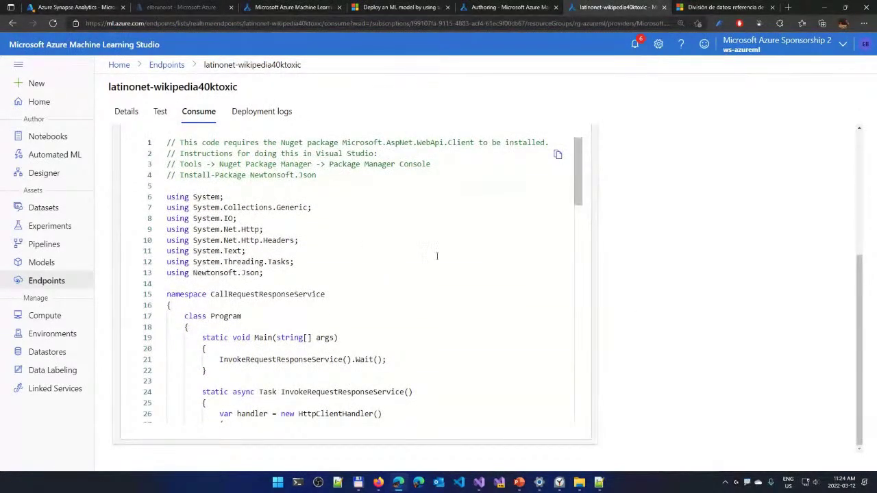
scroll(646, 240, "up", 2)
left_click(190, 209)
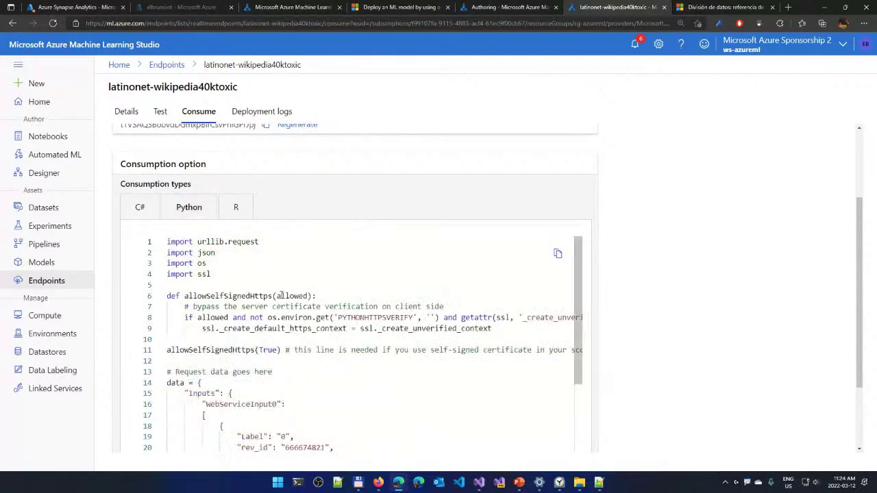
left_click(139, 209)
Read through the C# consumption sample, from the HttpClient handler and request data to the authorization and response code
scroll(479, 339, "down", 1)
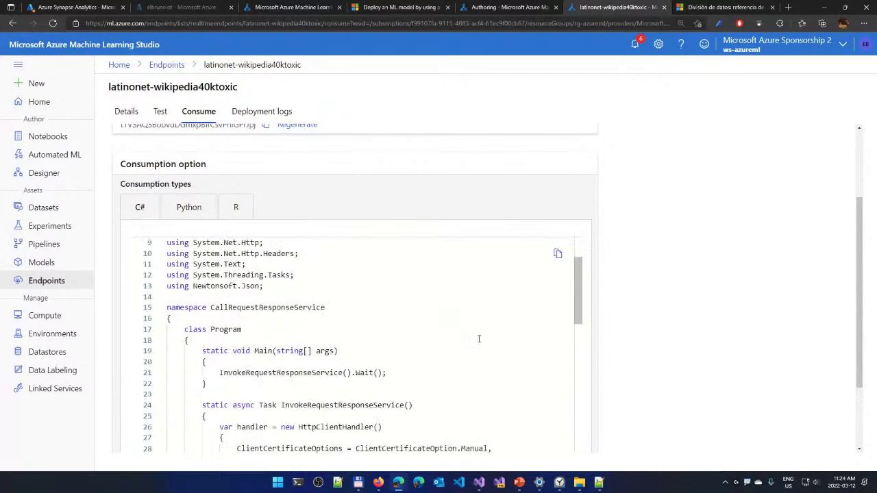
scroll(478, 339, "down", 2)
scroll(446, 425, "right", 1)
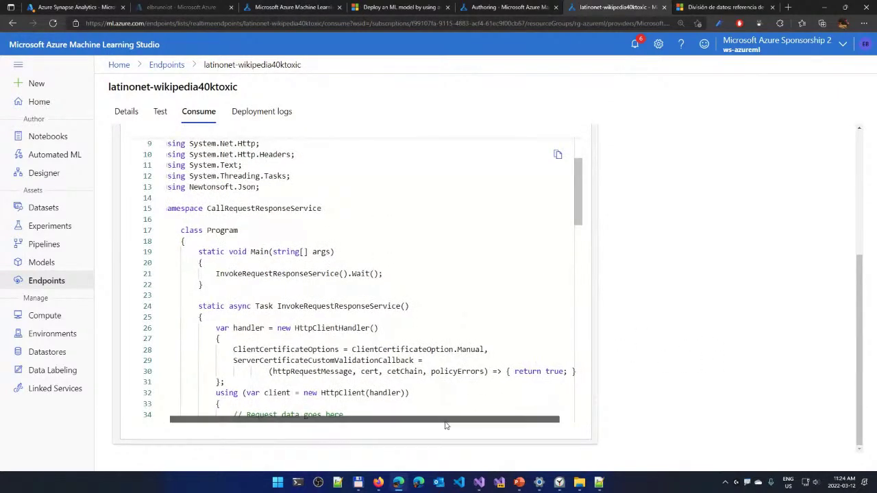
scroll(370, 359, "down", 4)
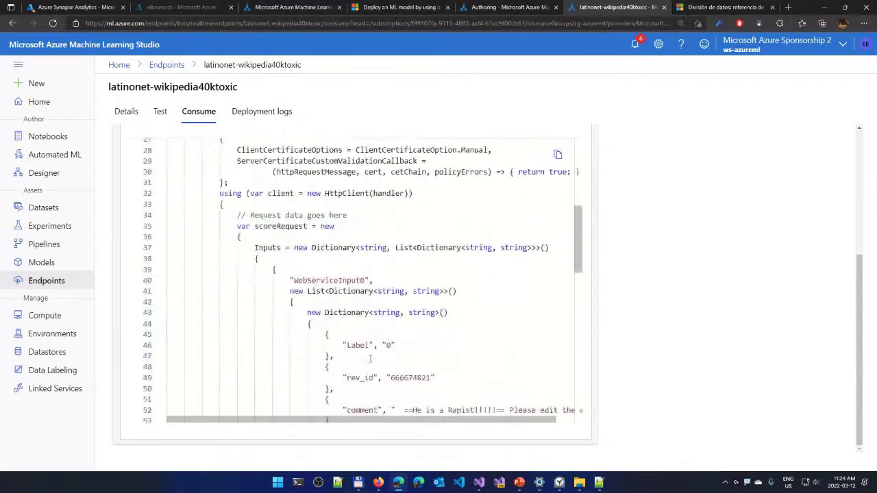
scroll(370, 359, "down", 3)
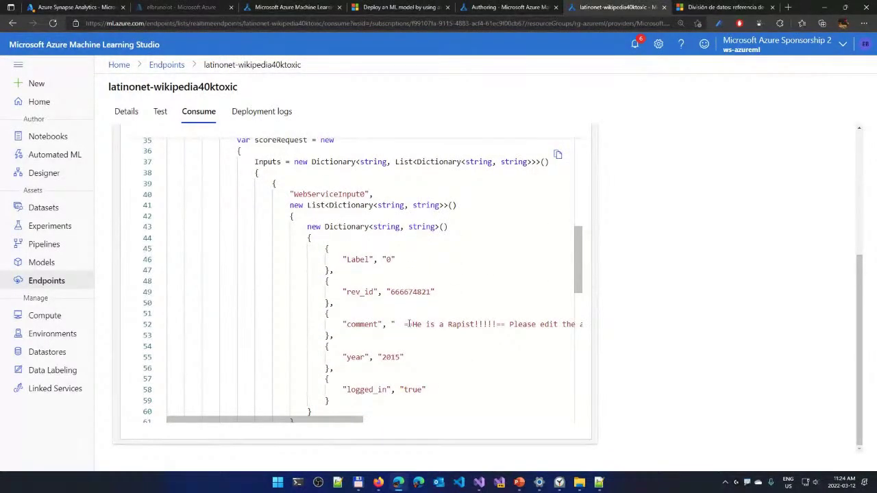
scroll(409, 325, "down", 7)
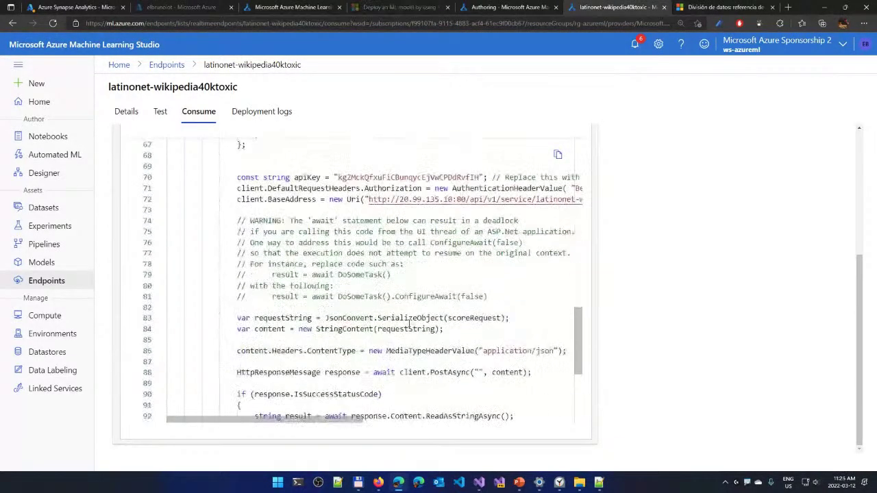
scroll(409, 324, "down", 2)
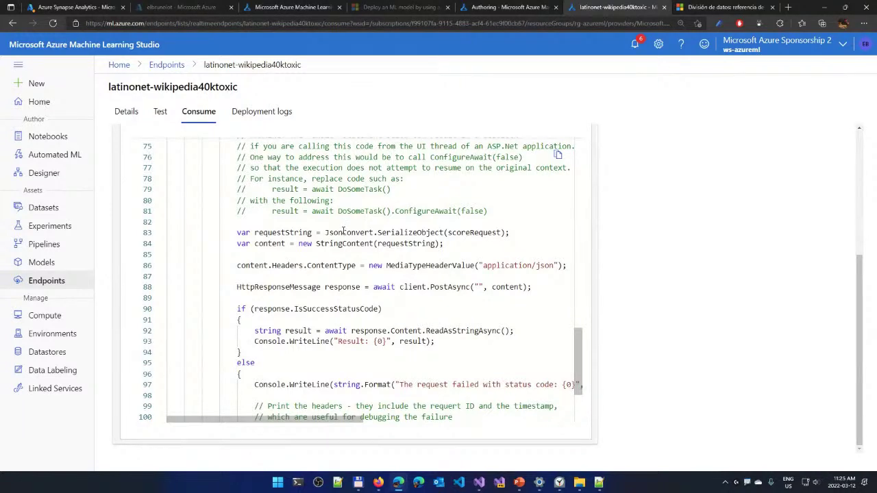
Trace in the C# sample how scoreRequest is built, serialized and posted with HttpClient, and how the response is handled
double_click(251, 265)
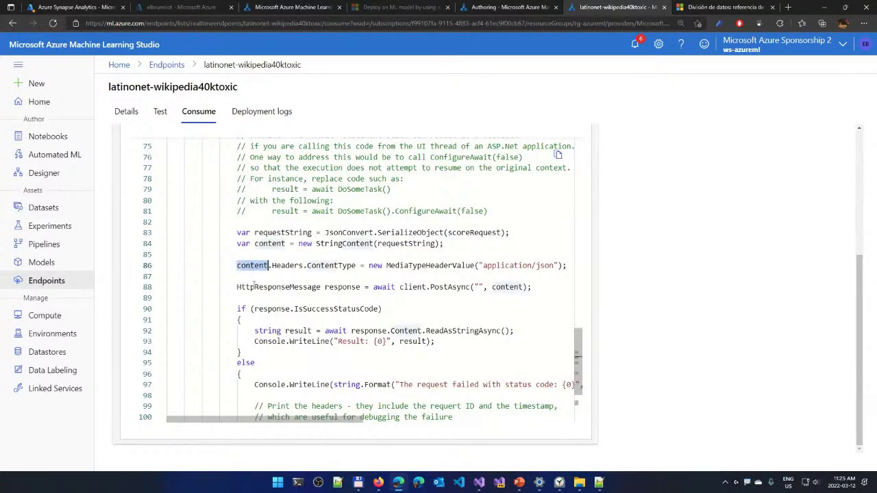
double_click(255, 287)
scroll(263, 384, "up", 3)
scroll(263, 384, "up", 9)
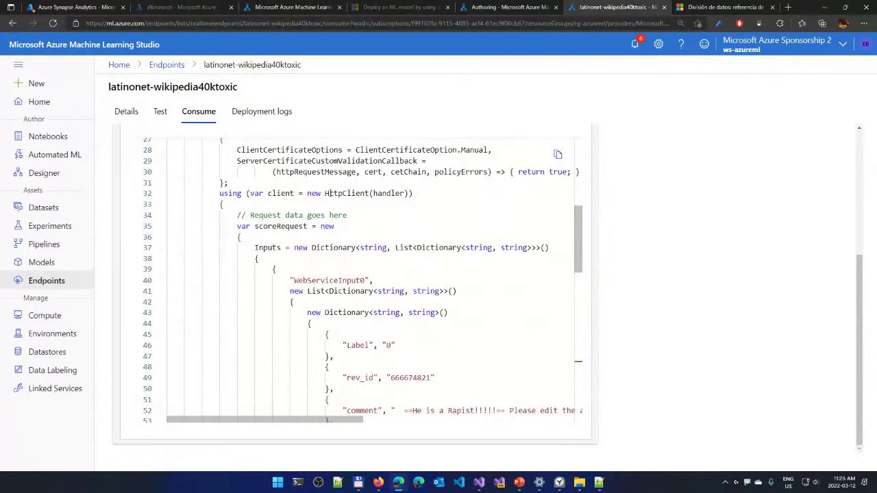
double_click(328, 193)
double_click(287, 226)
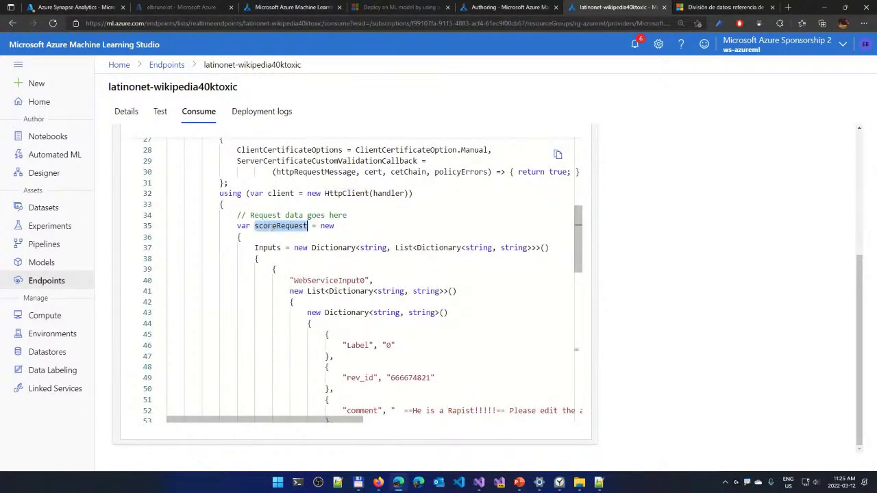
scroll(274, 317, "down", 7)
scroll(274, 317, "down", 5)
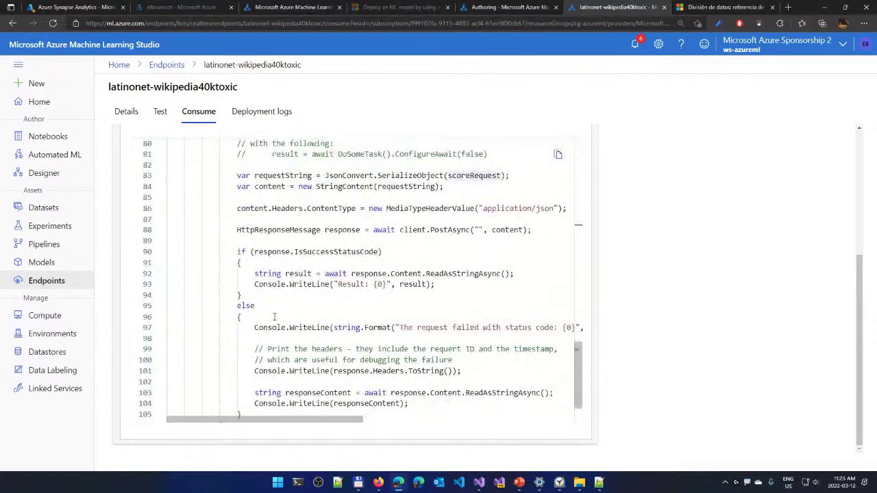
triple_click(443, 231)
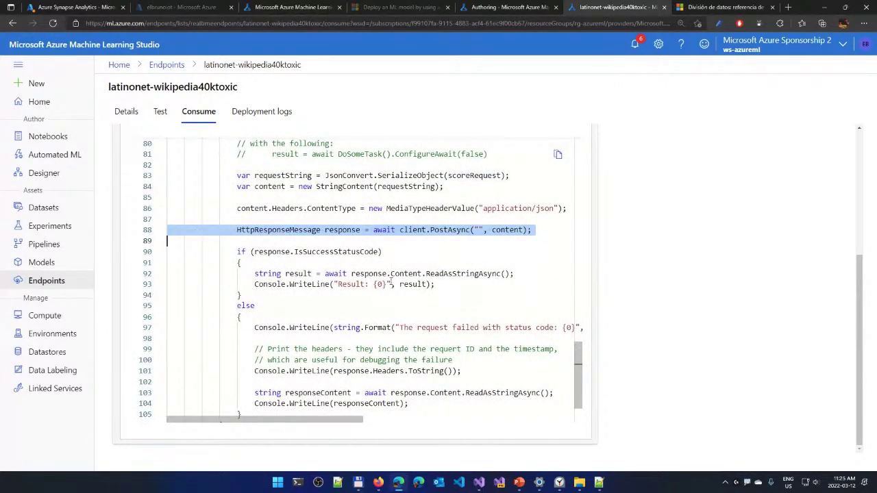
scroll(391, 282, "down", 2)
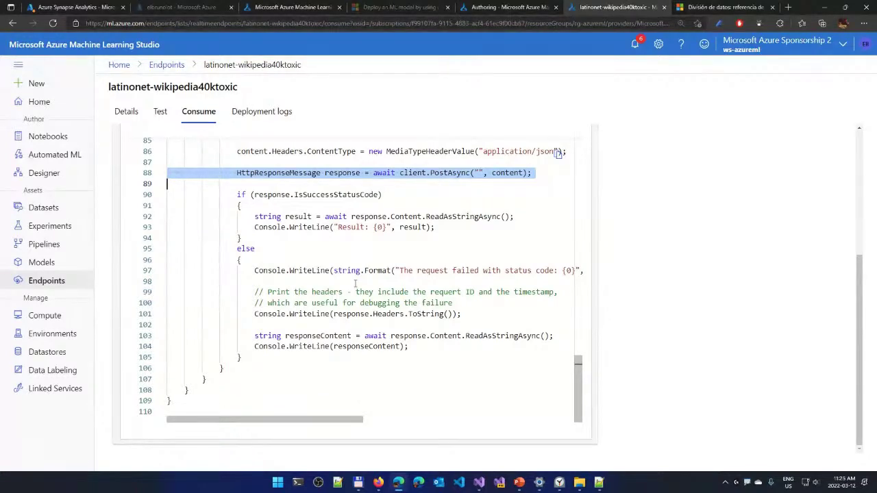
Switch to Visual Studio, check the running evaluation cell and open Program.cs of the MLModelWikipediaToxicComments_WebApi1 project
key("alt+Tab")
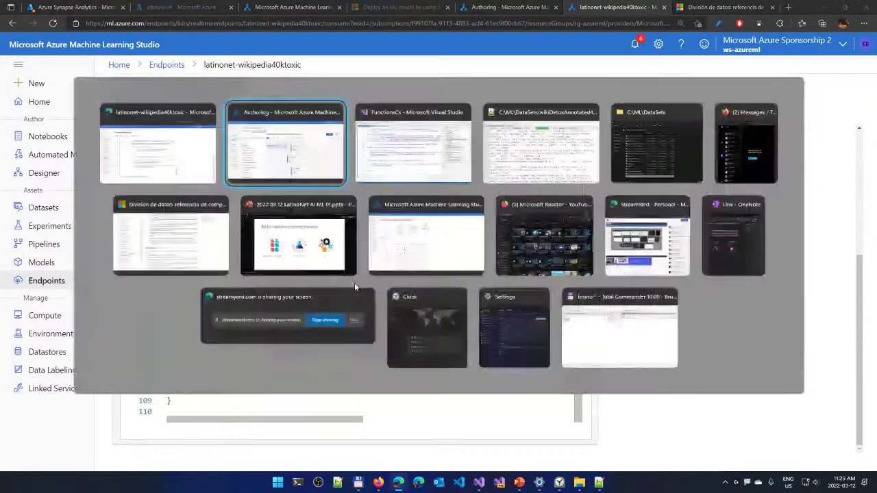
key("alt+Tab")
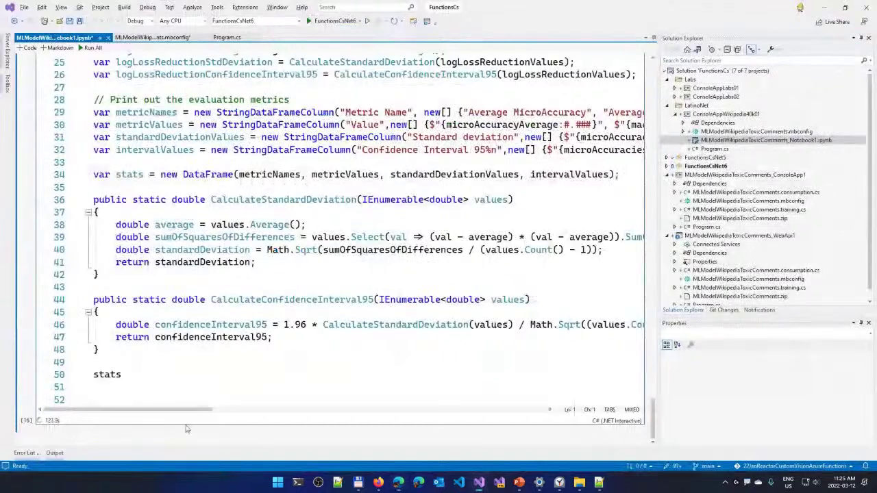
scroll(754, 260, "down", 1)
double_click(711, 296)
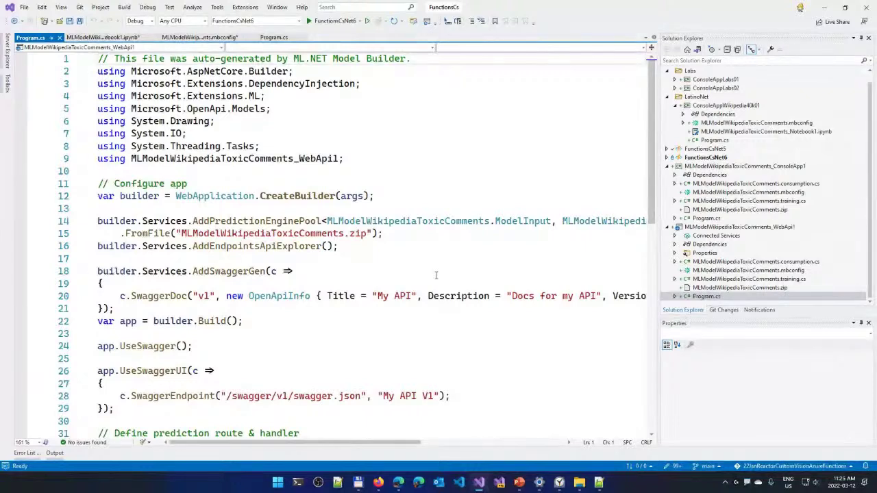
Examine the Web API's Program.cs code, from the WebApplication builder and Swagger setup to the "/predict" route handler
double_click(227, 196)
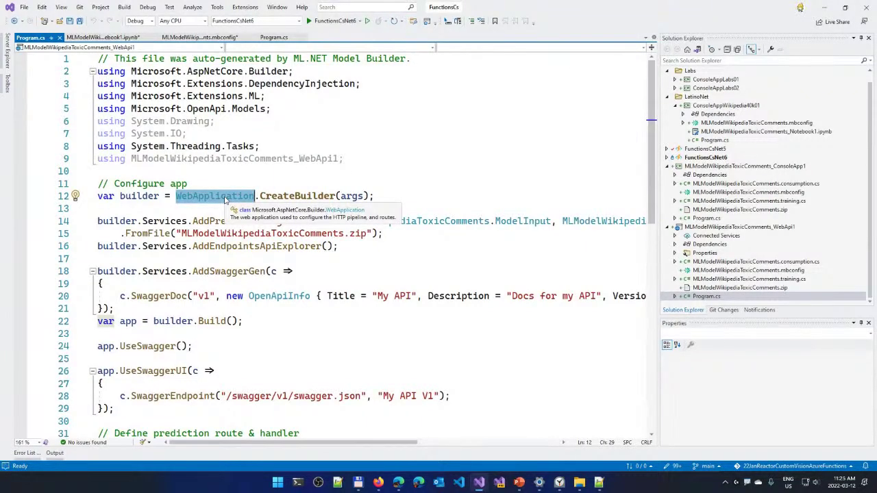
scroll(351, 296, "down", 2)
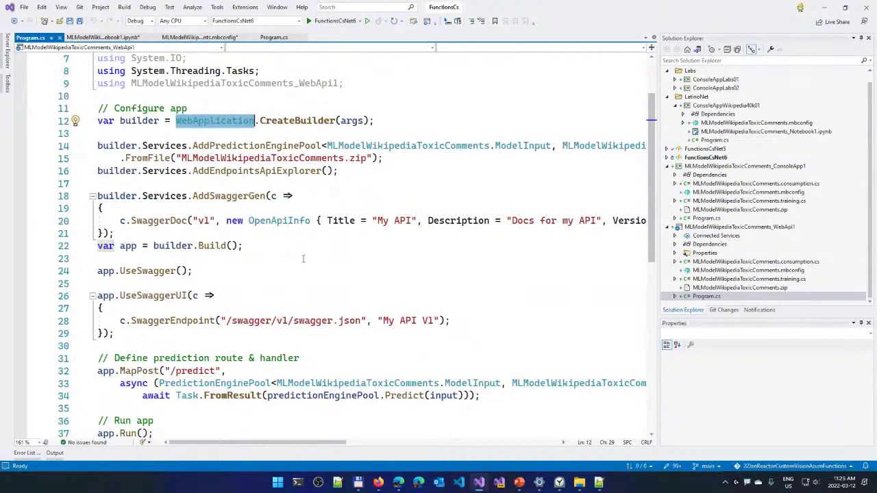
scroll(211, 289, "down", 2)
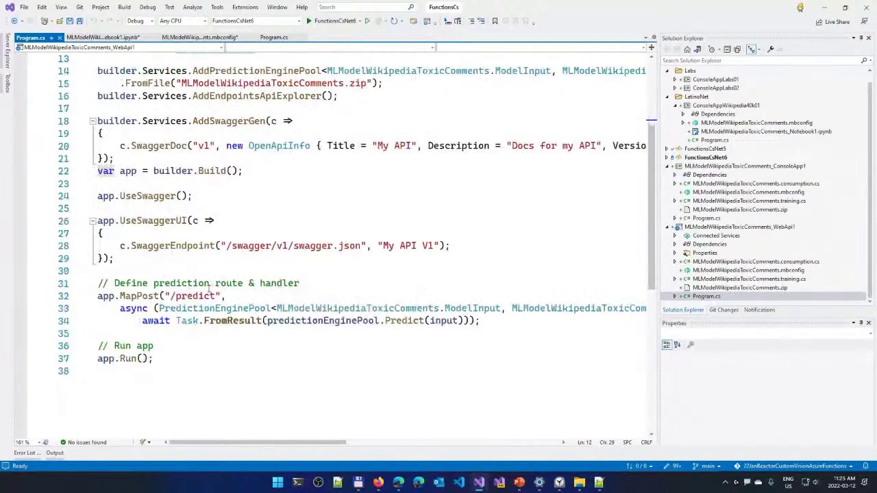
scroll(199, 312, "down", 1)
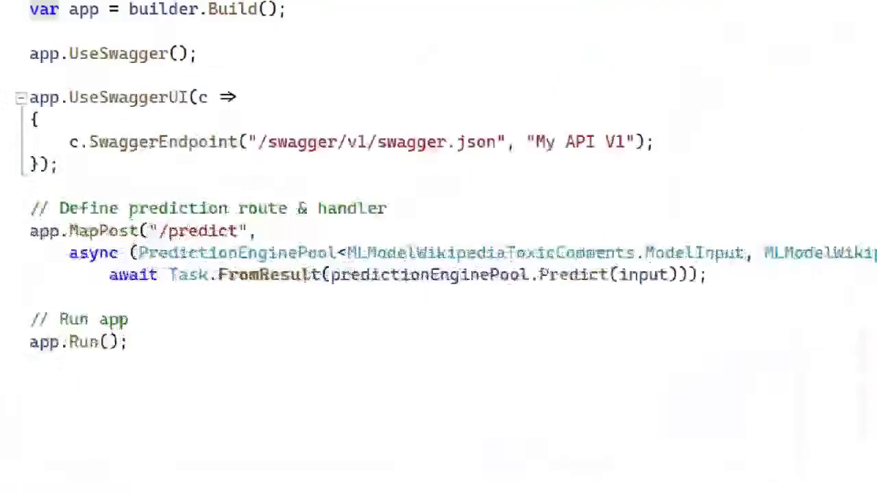
mouse_move(168, 292)
left_mouse_down()
mouse_move(181, 269)
mouse_move(206, 265)
left_mouse_up()
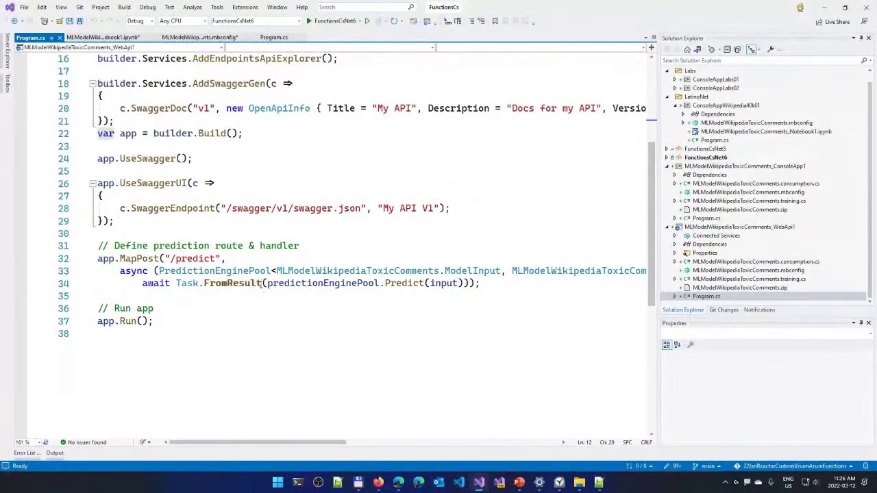
Split the "/predict" handler's parameter list onto separate indented lines before ModelOutput's MLModelWikipediaToxicComments qualifier and before the ModelInput input parameter
double_click(444, 284)
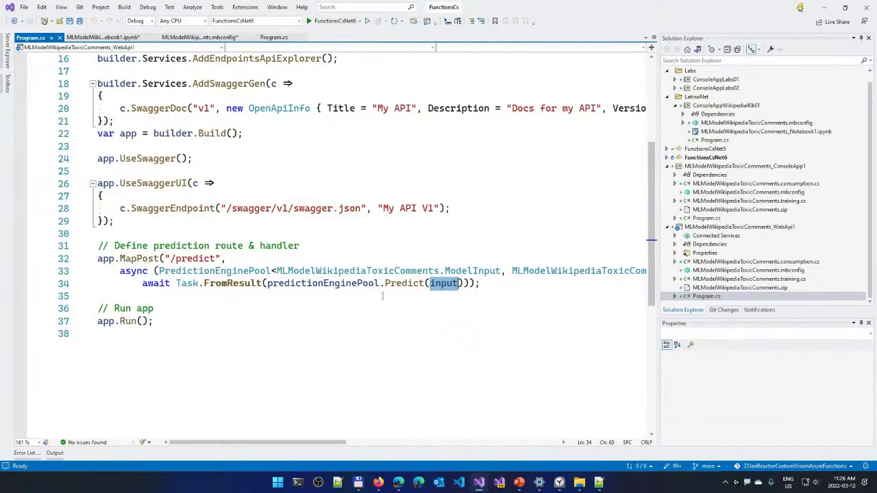
left_click(512, 271)
key("Return")
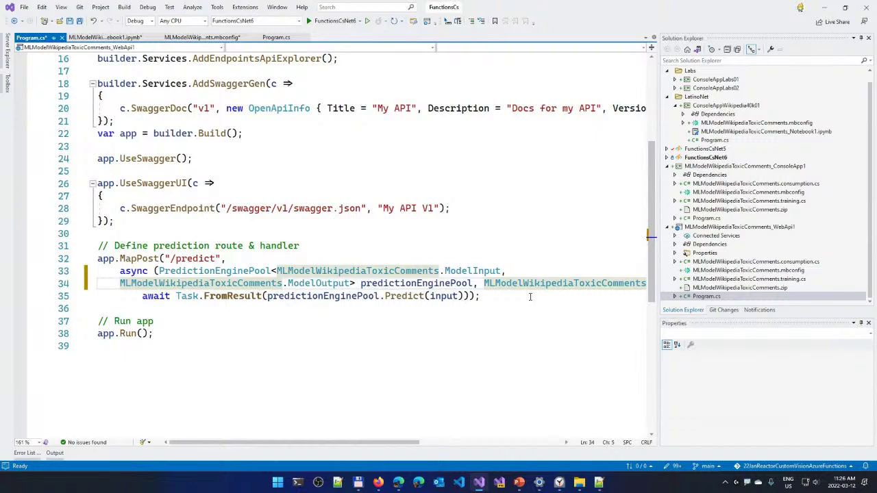
key("Tab")
key("ctrl+Right")
key("ctrl+Right")
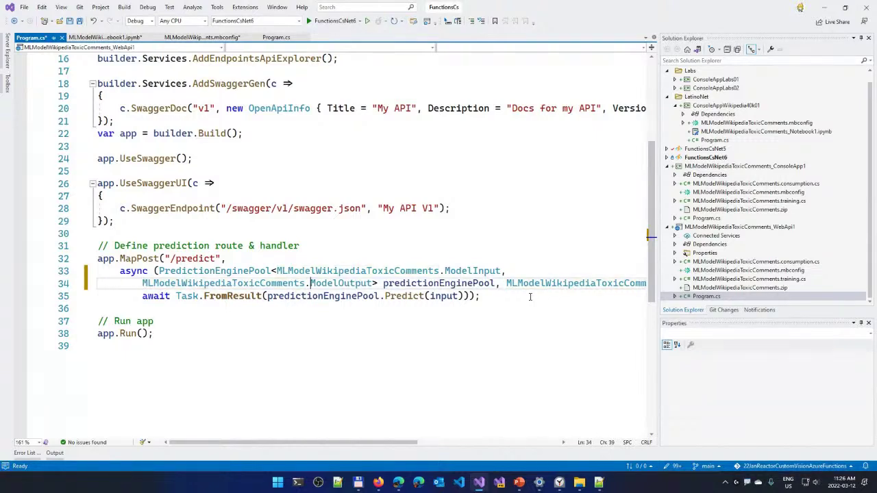
key("Return")
key("End")
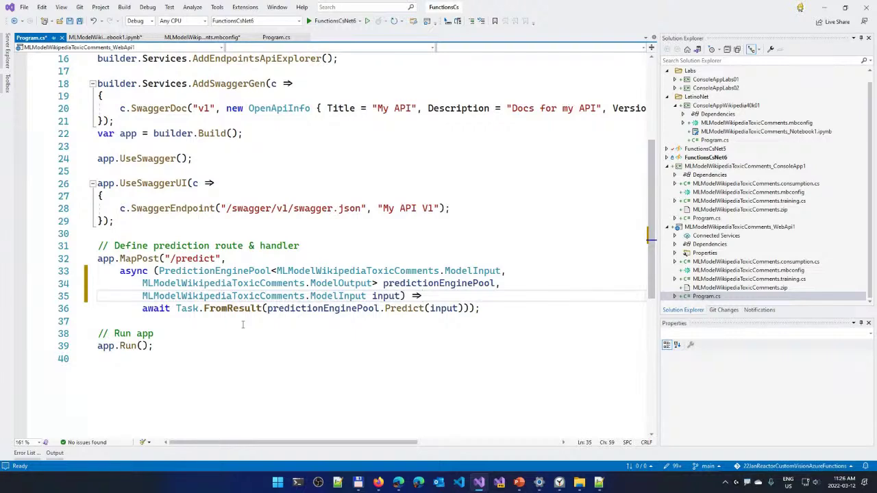
Save and close the Web API's Program.cs, and open Program.cs of the MLModelWikipediaToxicComments_ConsoleApp1 project
left_click(61, 37)
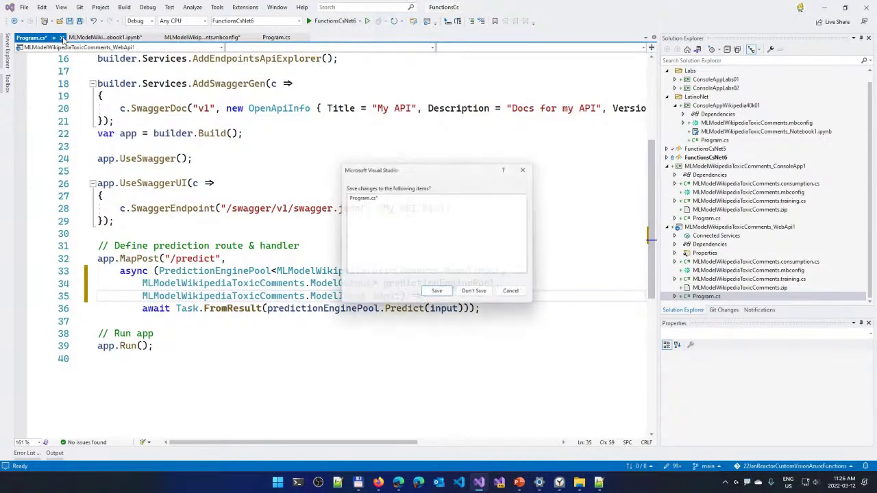
left_click(433, 296)
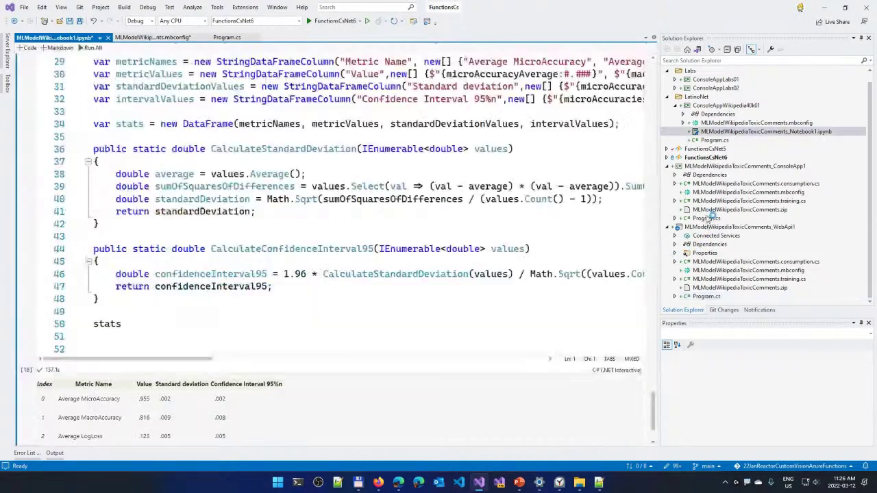
double_click(706, 218)
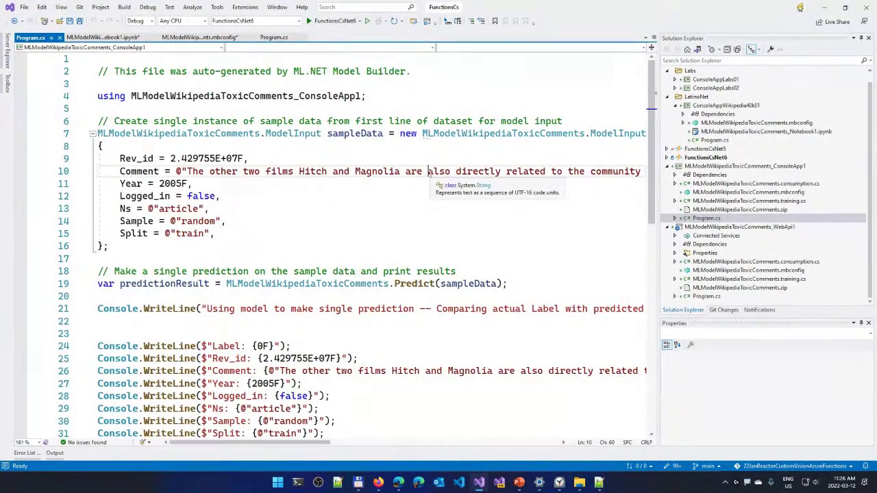
Examine the sampleData instance in the console app's Program.cs, reading along its Comment text
key("Down")
key("Down")
key("Down")
key("Down")
key("Down")
key("Down")
key("Down")
key("Down")
key("Down")
key("ctrl+Right")
key("ctrl+Right")
key("ctrl+Right")
key("ctrl+Right")
key("ctrl+Right")
key("ctrl+Right")
key("ctrl+Right")
key("ctrl+Right")
key("ctrl+Right")
key("ctrl+Right")
key("ctrl+Right")
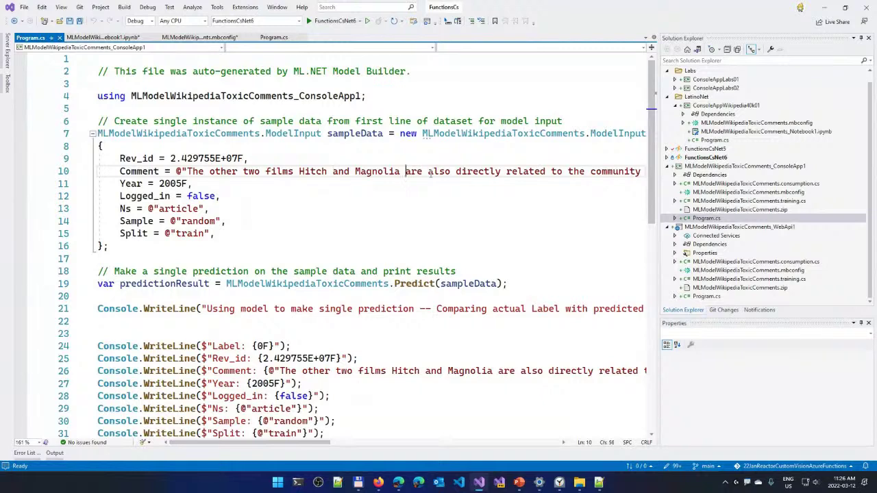
Shorten the sample data's Comment string so that it ends after "The other two films Hitch and Magnolia"
key("shift+End")
key("shift+Left")
key("shift+Left")
key("Delete")
key("Home")
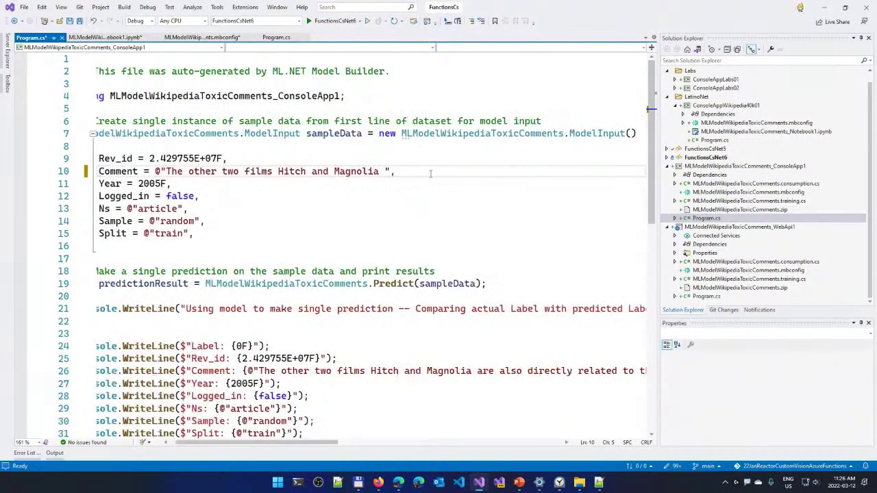
Examine the ModelInput sample data, the prediction call and the console output lines in Program.cs
key("Down")
key("Down")
key("Down")
key("Down")
key("Down")
key("Down")
key("Down")
key("Down")
key("Down")
key("Down")
key("Down")
key("ctrl+Right")
key("ctrl+Right")
key("ctrl+Right")
key("ctrl+Right")
key("ctrl+Right")
key("ctrl+Right")
key("ctrl+Right")
key("ctrl+Right")
key("ctrl+Right")
key("ctrl+Right")
key("ctrl+Right")
key("ctrl+Right")
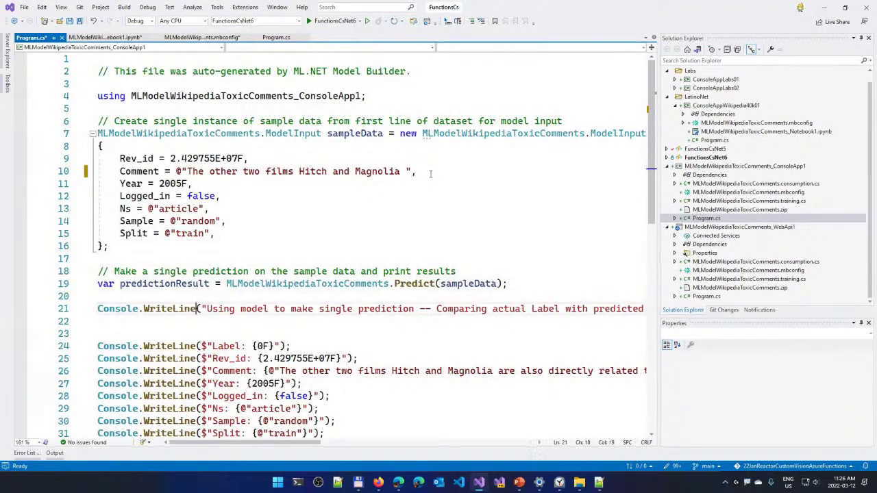
key("ctrl+Left")
key("shift+End")
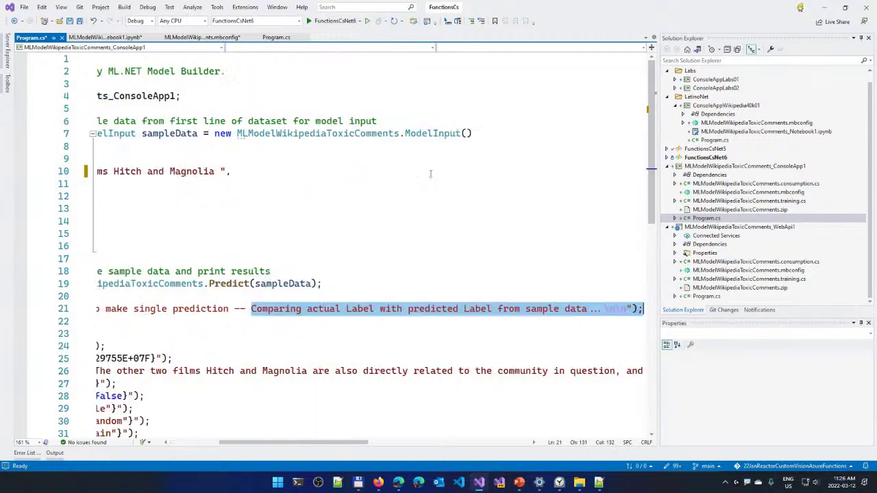
key("shift+Left")
key("shift+Left")
key("shift+Left")
key("Home")
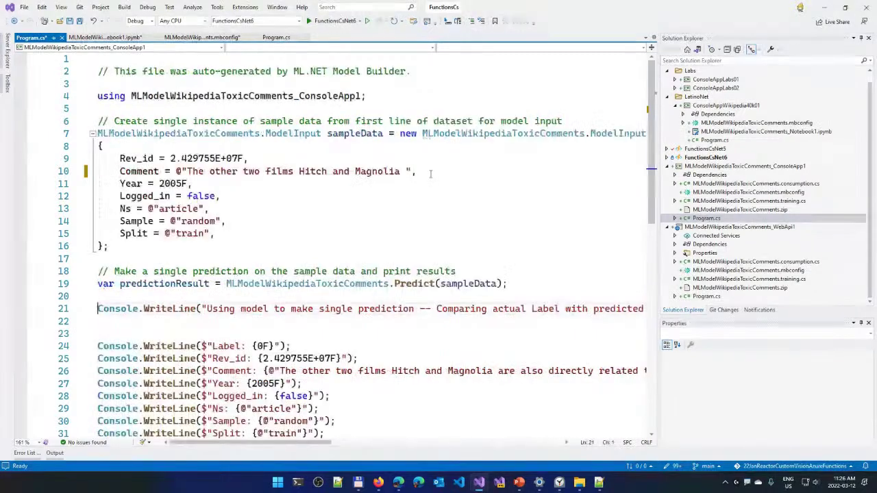
double_click(314, 133)
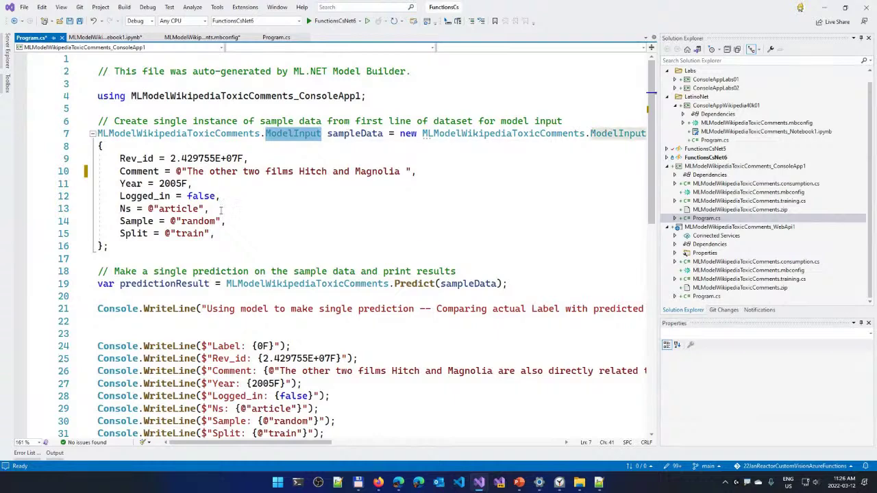
scroll(221, 209, "down", 1)
scroll(403, 253, "down", 2)
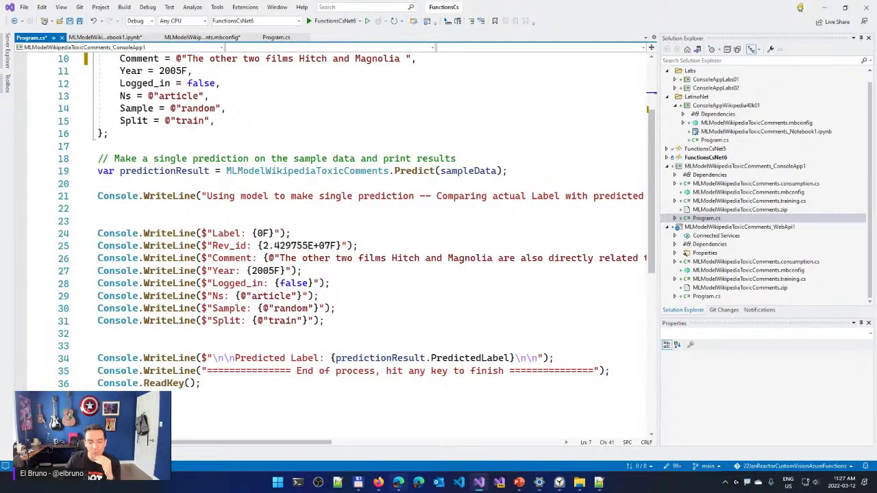
Switch to Azure Machine Learning Studio in the browser and start a new Automated ML run on the latinonet-wikipediadeox40k dataset
key("alt+Tab")
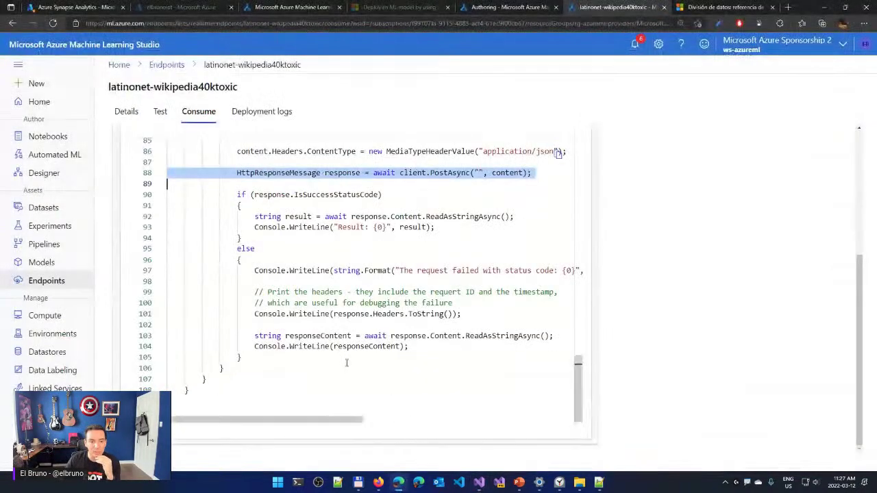
left_click(55, 156)
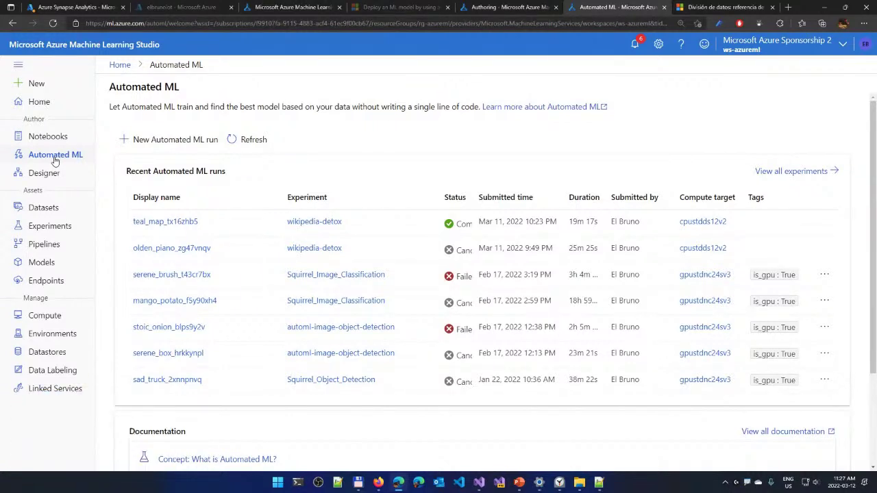
left_click(171, 140)
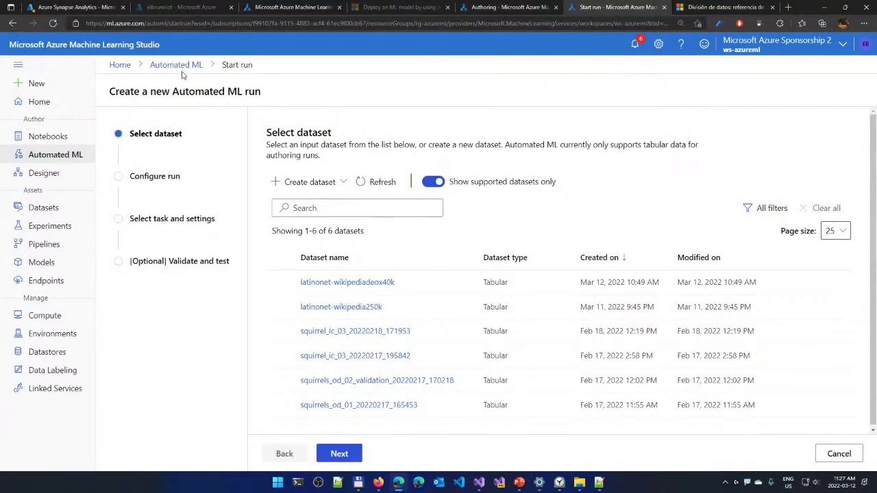
left_click(281, 284)
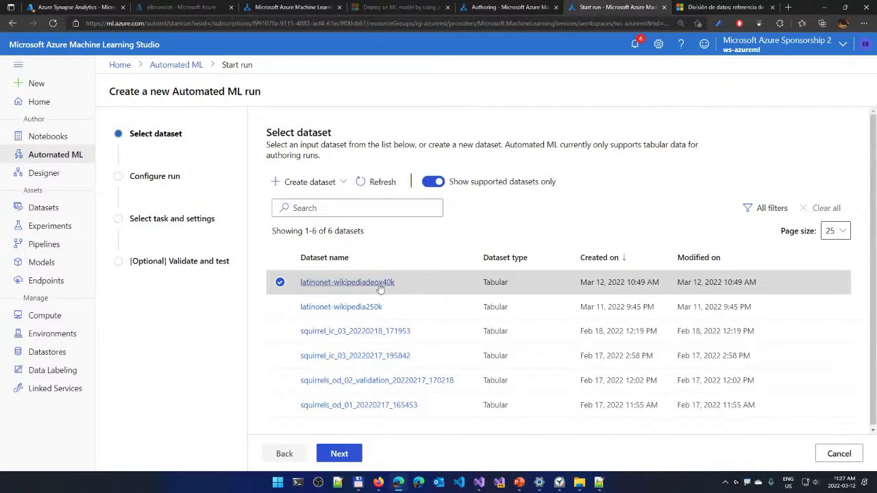
left_click(341, 455)
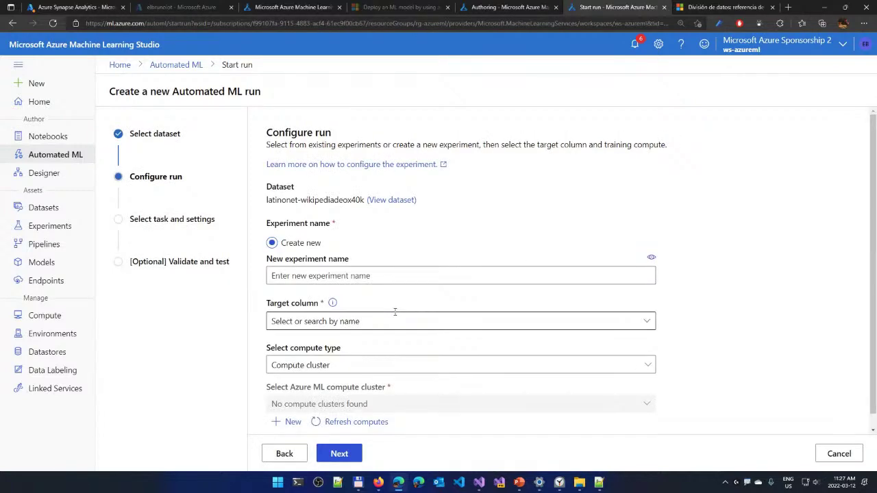
left_click(369, 275)
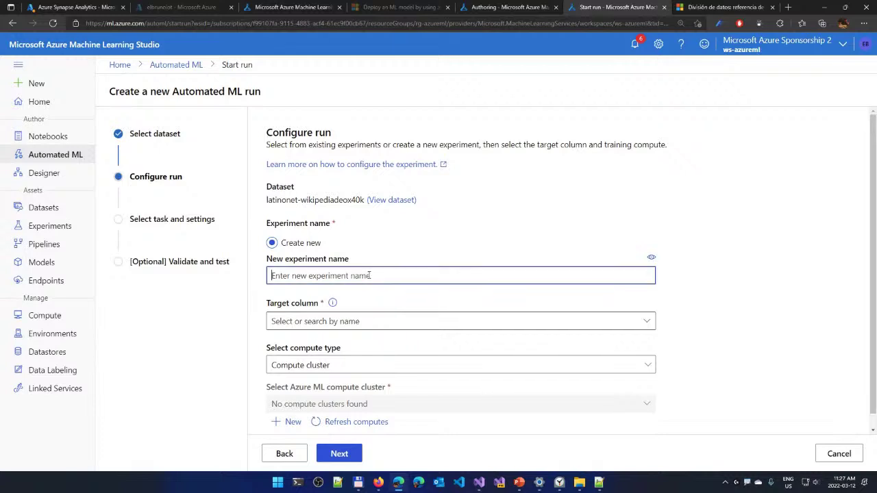
type("ipedi")
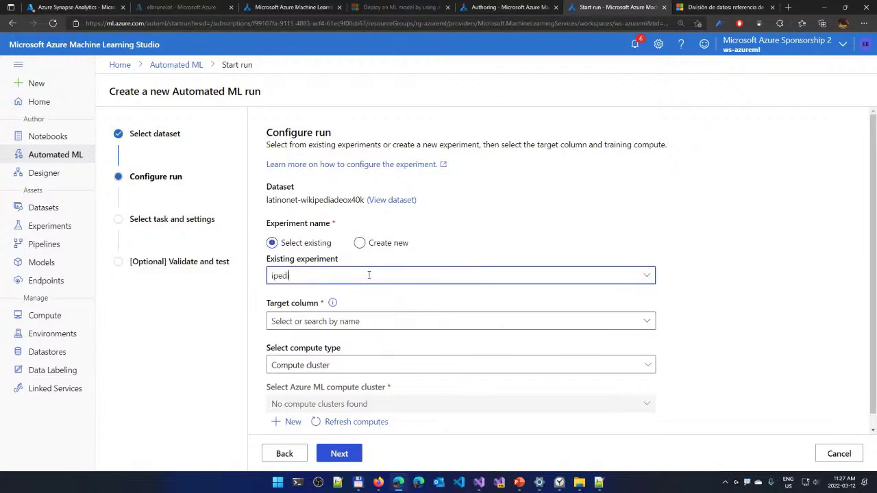
type("a")
key("Home")
type("w")
double_click(537, 278)
key("BackSpace")
Assign the run to the existing experiment wikipedia-40k-toxic-comment with Label (Integer) as the target column
left_click(537, 277)
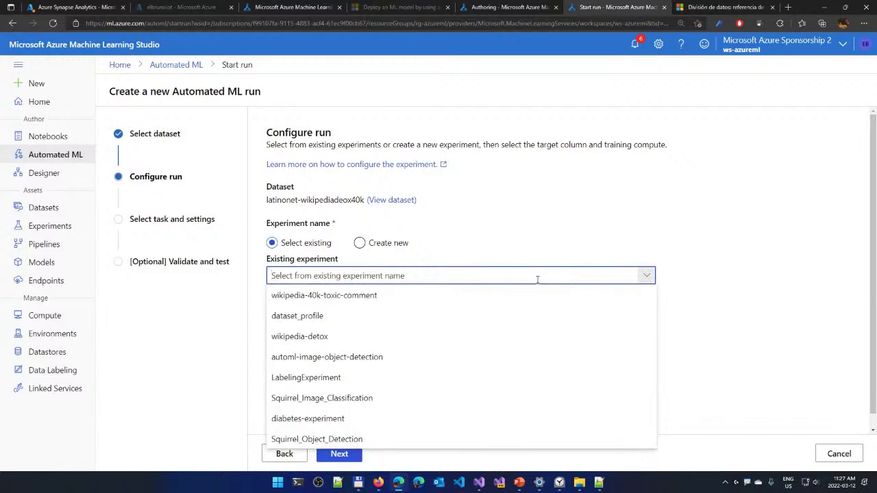
left_click(385, 296)
left_click(270, 323)
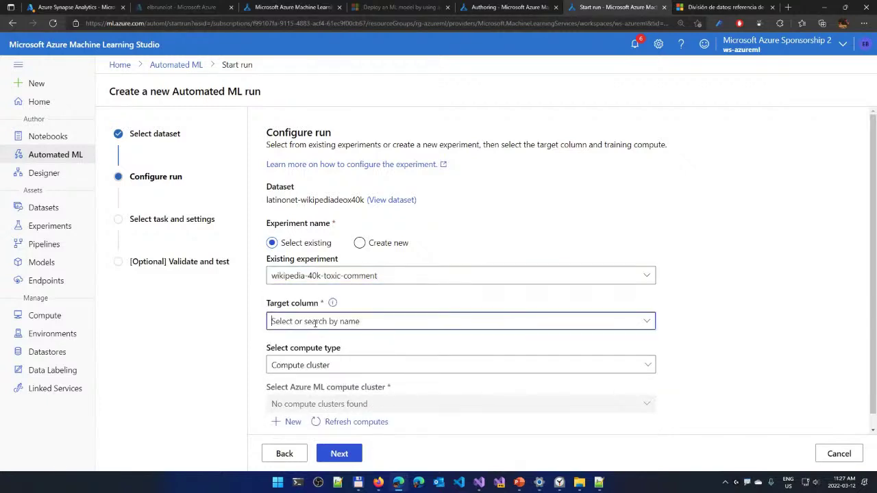
left_click(759, 321)
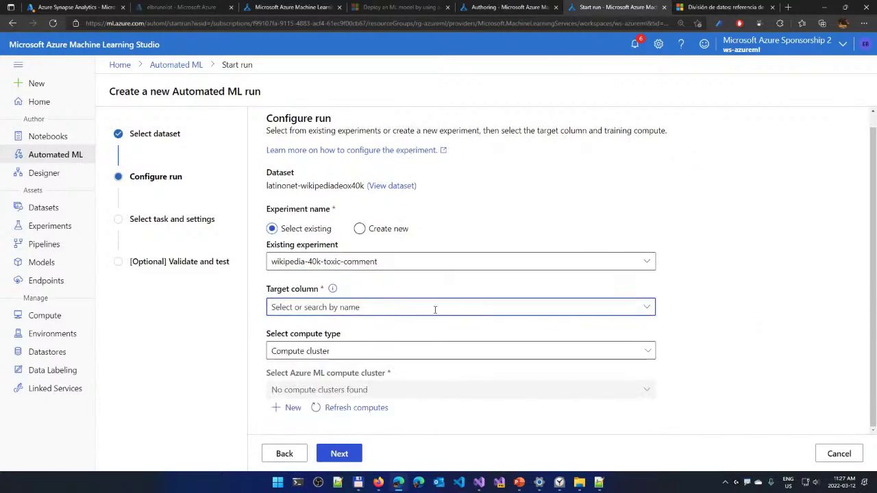
left_click(390, 307)
left_click(296, 327)
Use a compute instance as the compute type, choose cpustdds12v2, and proceed to the task settings
left_click(319, 358)
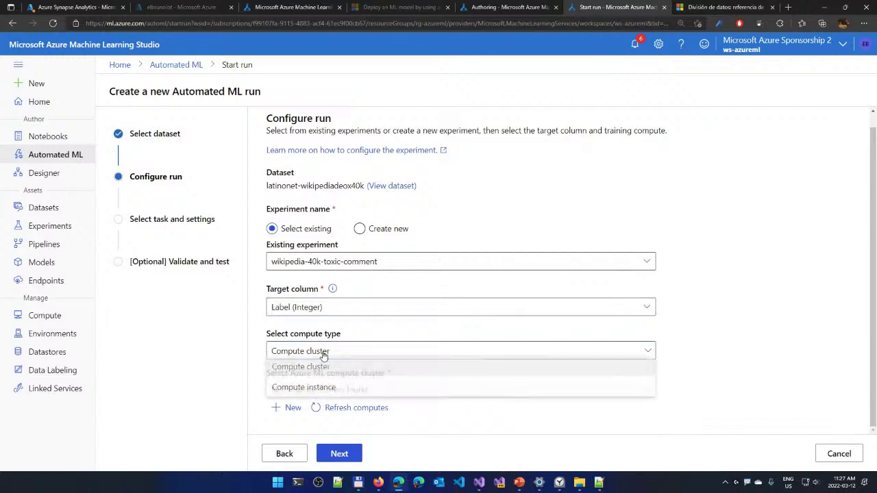
left_click(323, 371)
left_click(333, 353)
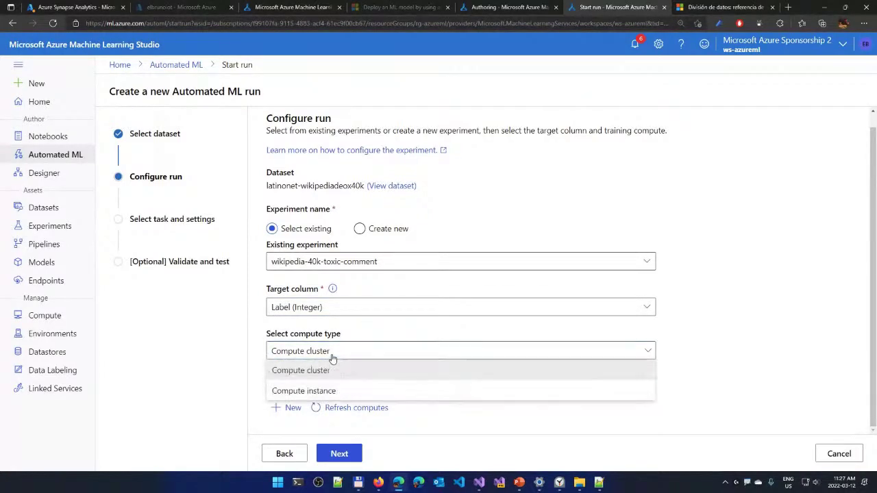
left_click(329, 390)
left_click(332, 390)
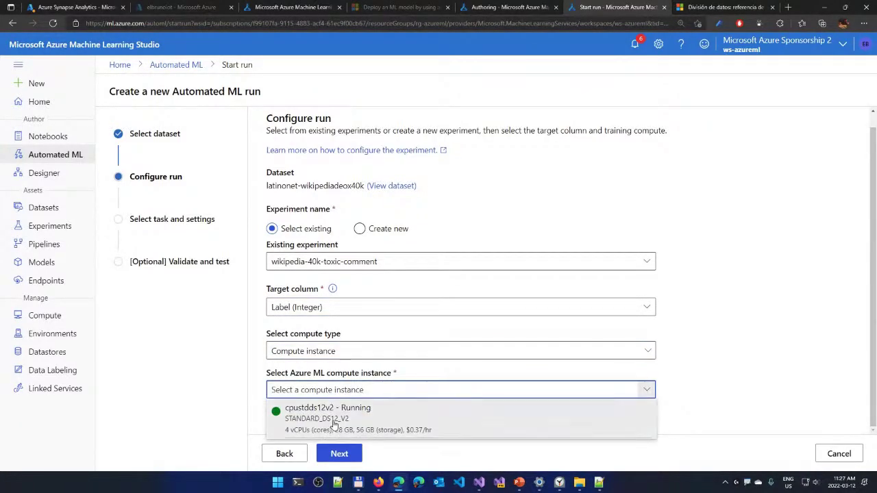
left_click(328, 411)
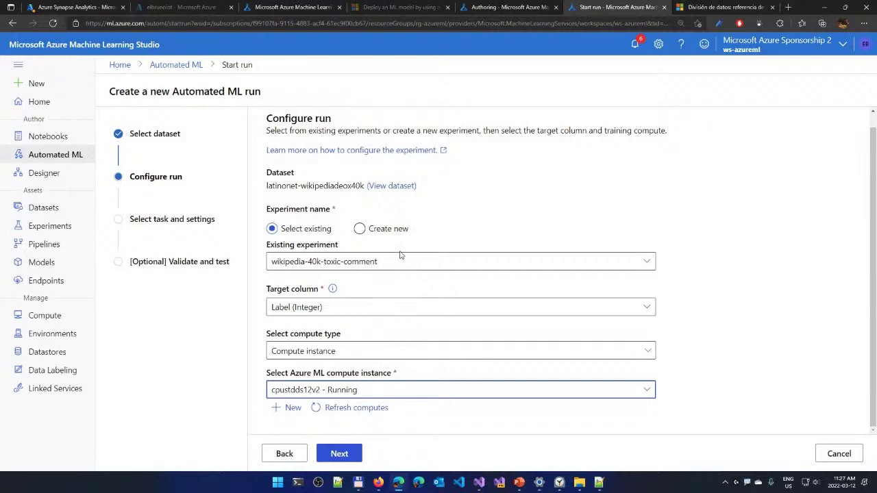
left_click(340, 454)
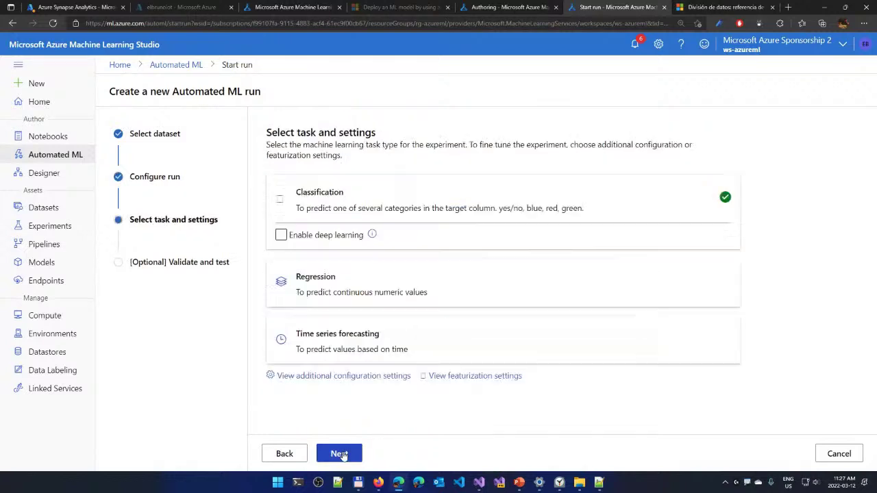
Enable deep learning for the classification task and open the additional configuration settings
left_click(322, 237)
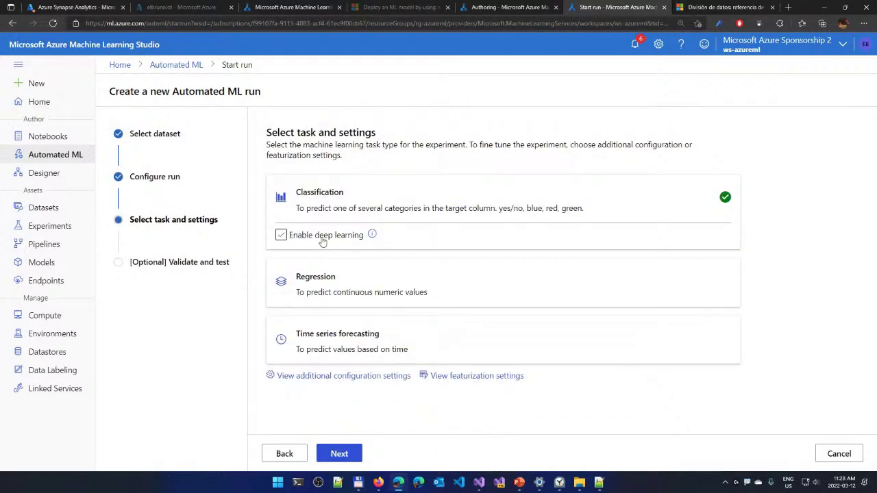
left_click(323, 239)
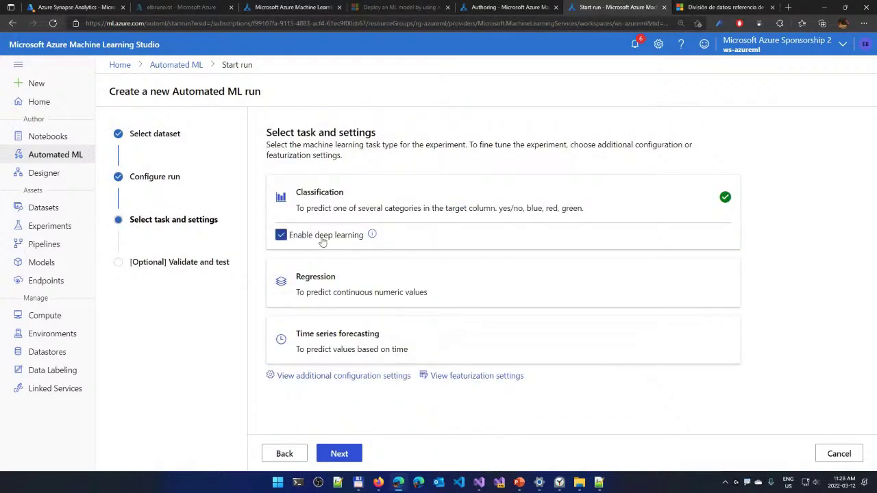
left_click(372, 376)
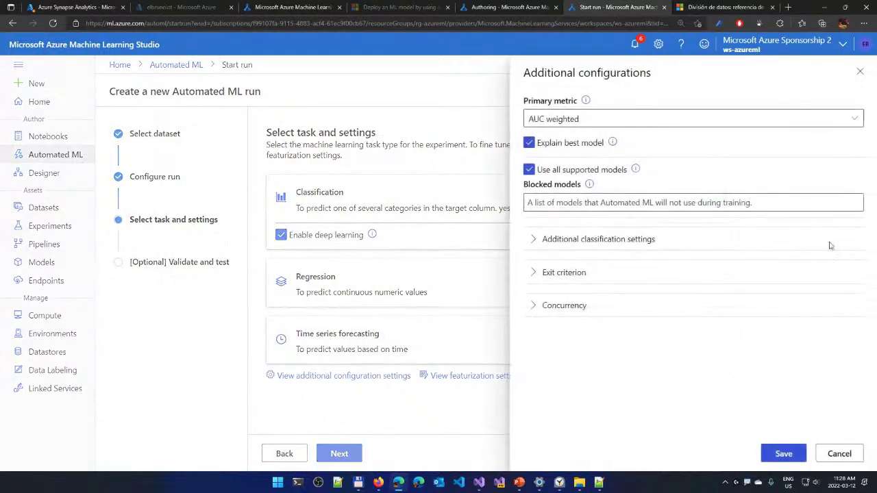
left_click(590, 240)
left_click(577, 240)
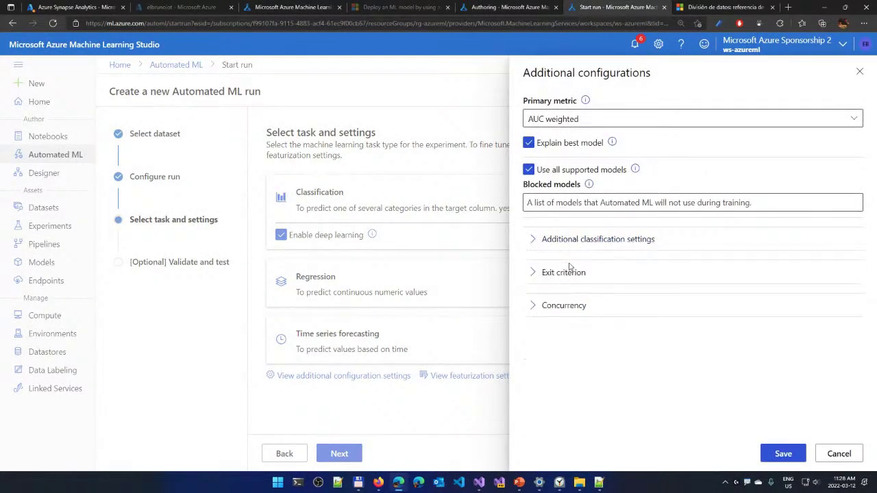
Set the training job time in the exit criterion to 1 hour
left_click(572, 273)
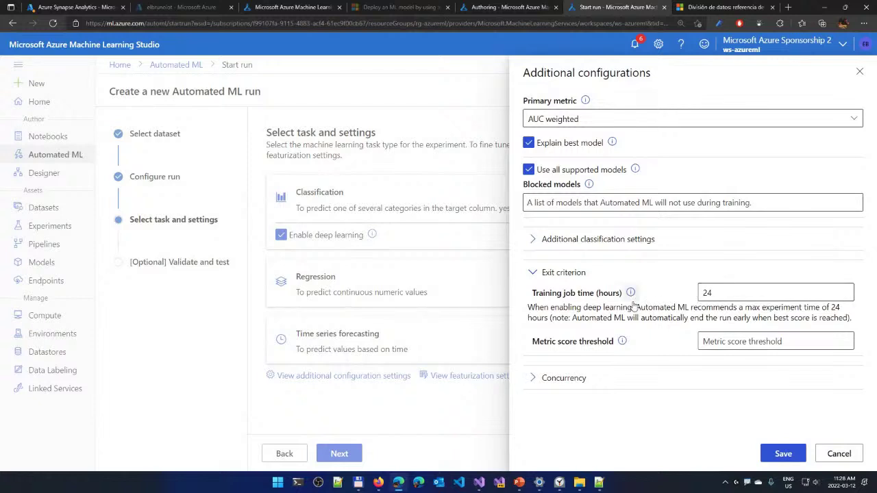
left_click(601, 241)
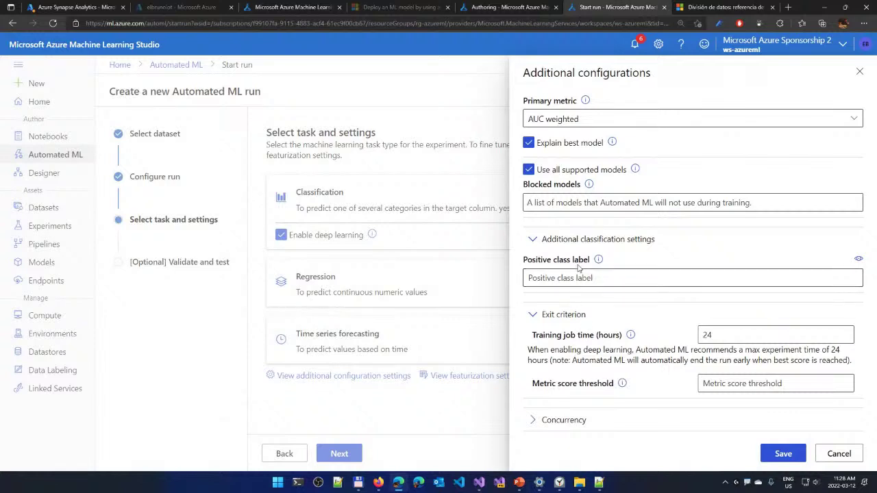
left_click(579, 242)
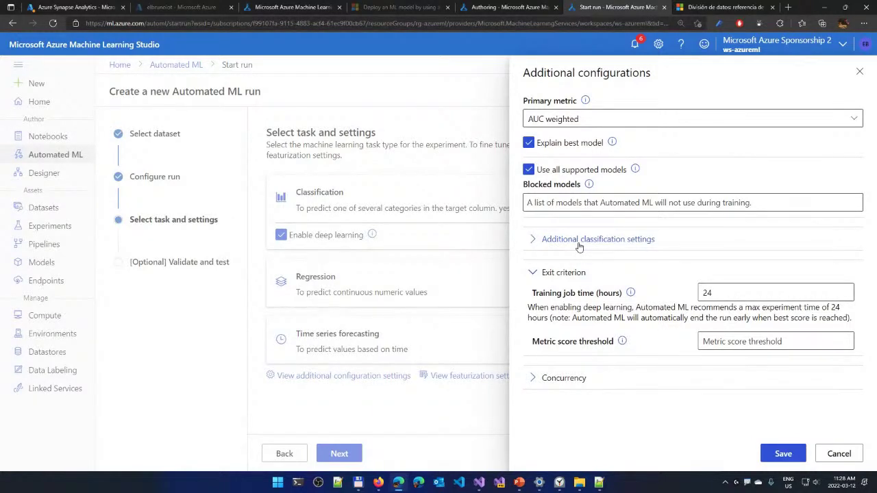
left_click(743, 291)
double_click(743, 290)
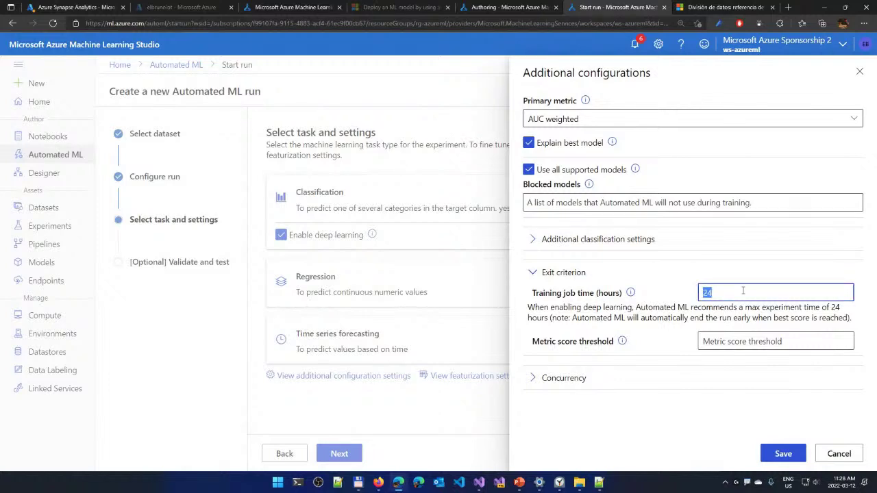
type("1")
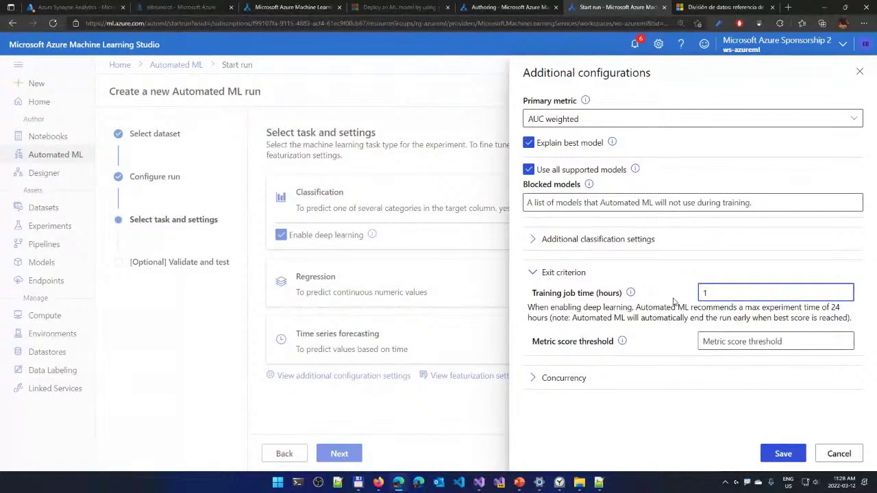
left_click(569, 273)
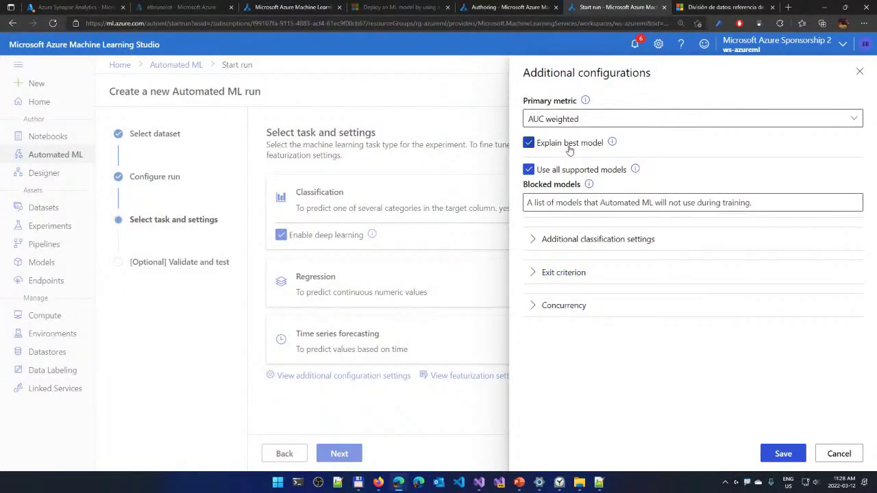
Check the maximum concurrent iterations under the concurrency settings and save the additional configurations
left_click(568, 307)
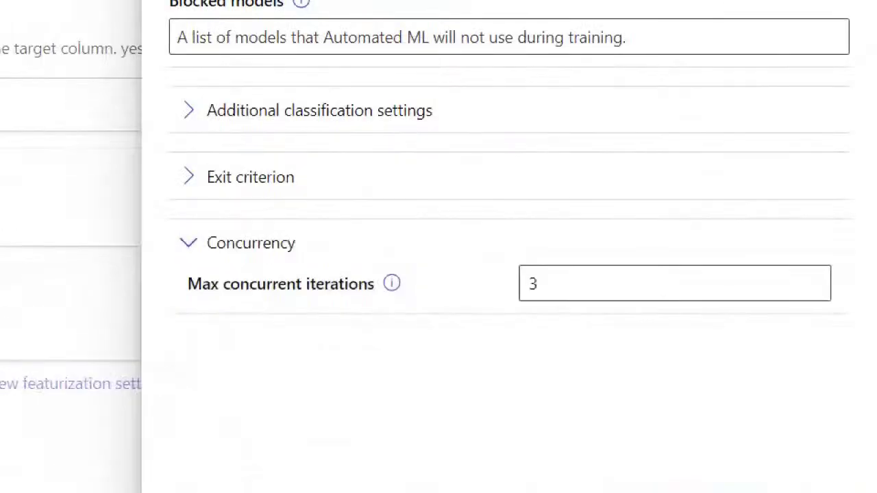
left_click_drag(614, 363, 653, 349)
mouse_move(417, 322)
left_mouse_down()
mouse_move(450, 305)
mouse_move(442, 342)
left_mouse_up()
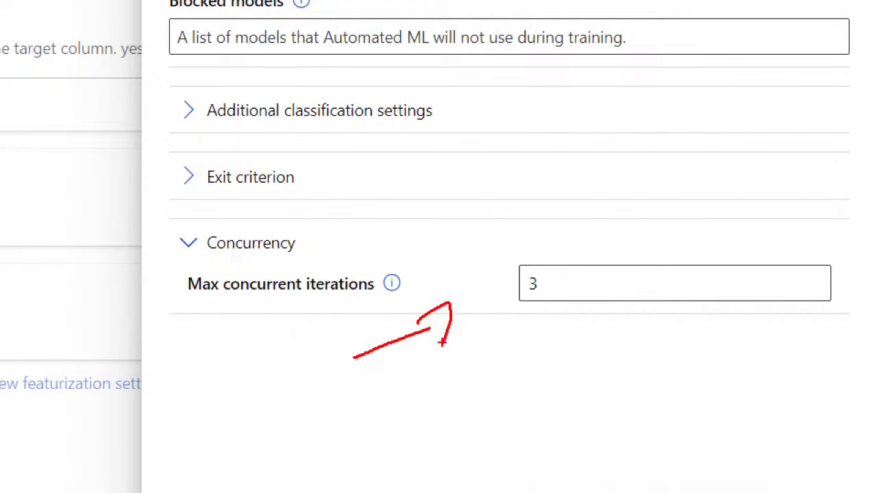
key("Escape")
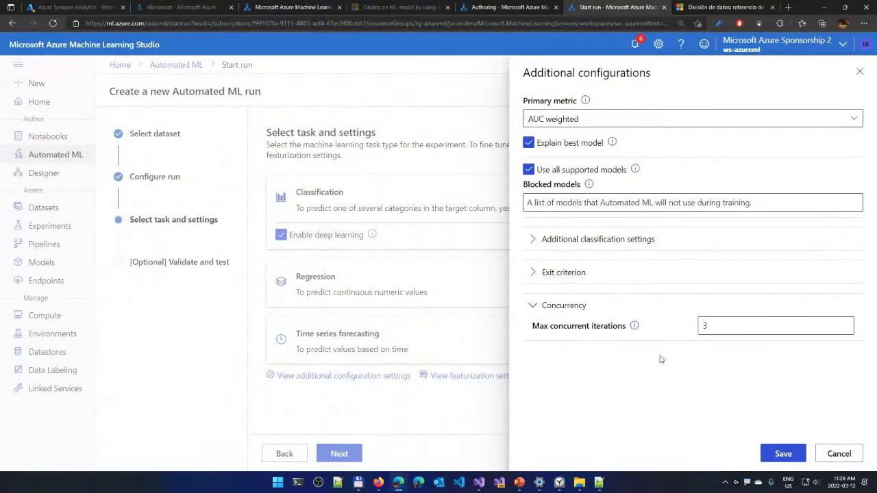
left_click(784, 454)
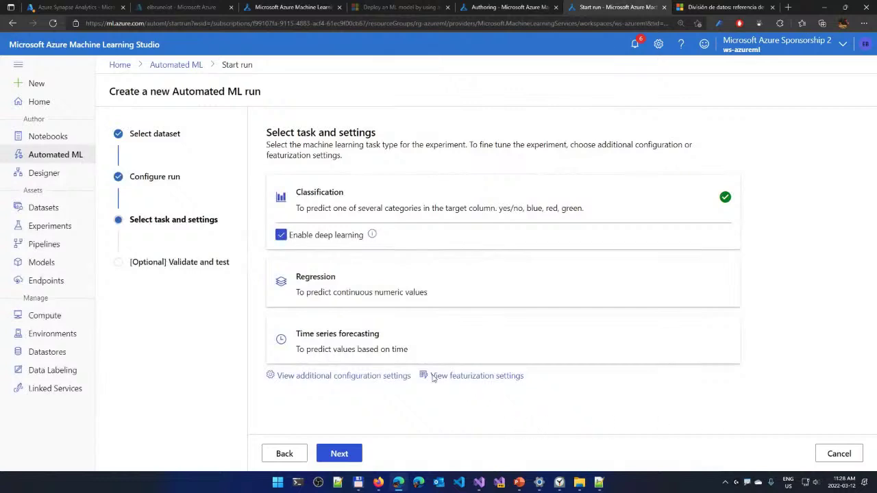
Exclude the year, logged_in and rev_id columns in the featurization settings and save them
left_click(455, 383)
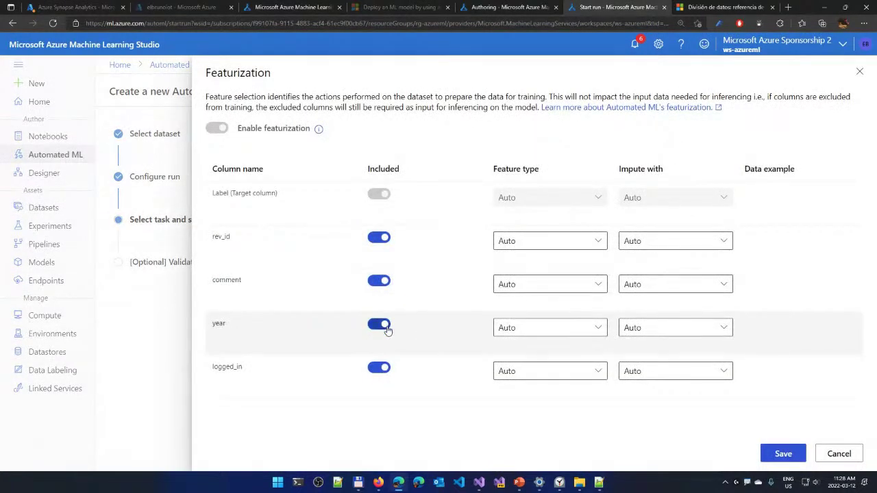
left_click(387, 327)
left_click(381, 368)
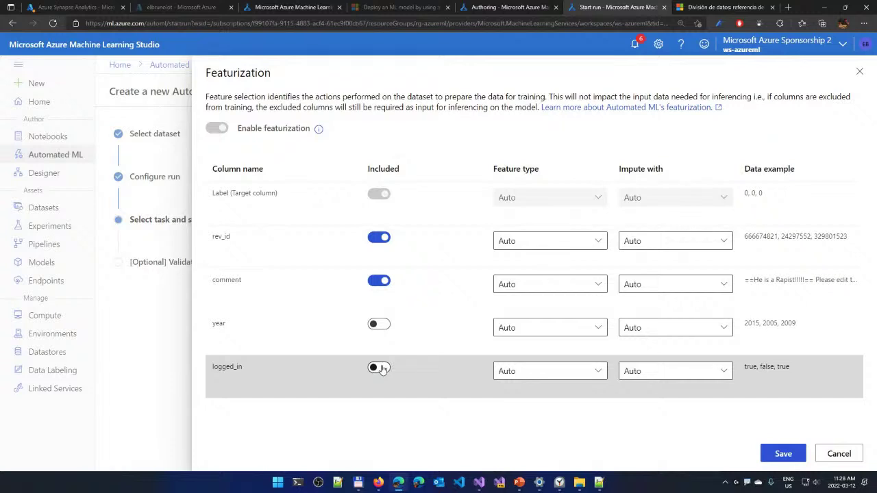
left_click(379, 237)
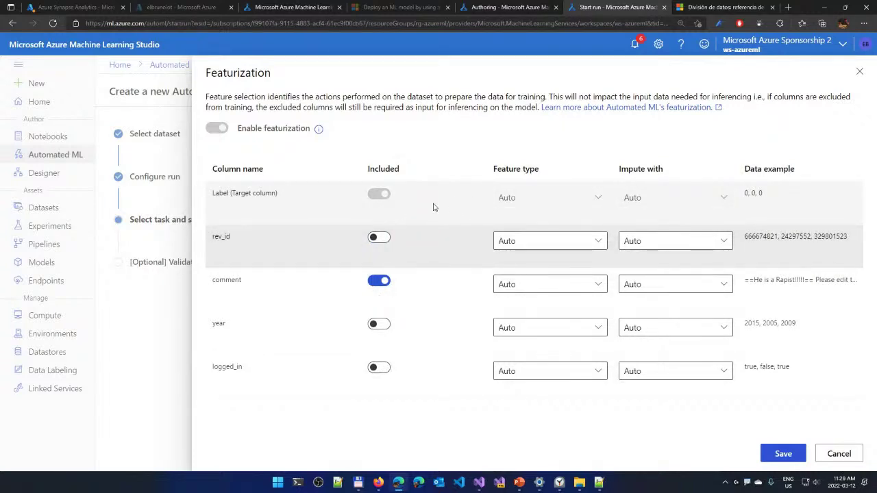
left_click(776, 455)
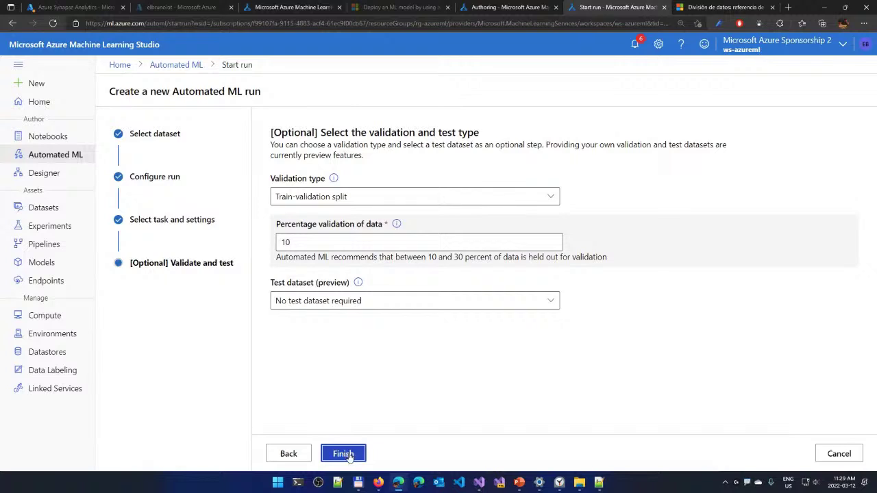
Check the test dataset options, leave it at No test dataset required, and finish creating the Automated ML run
left_click(328, 305)
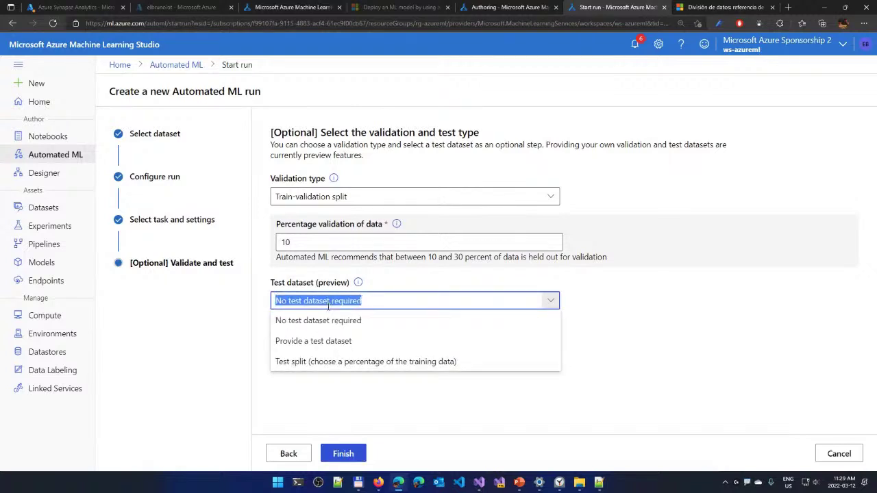
left_click(624, 307)
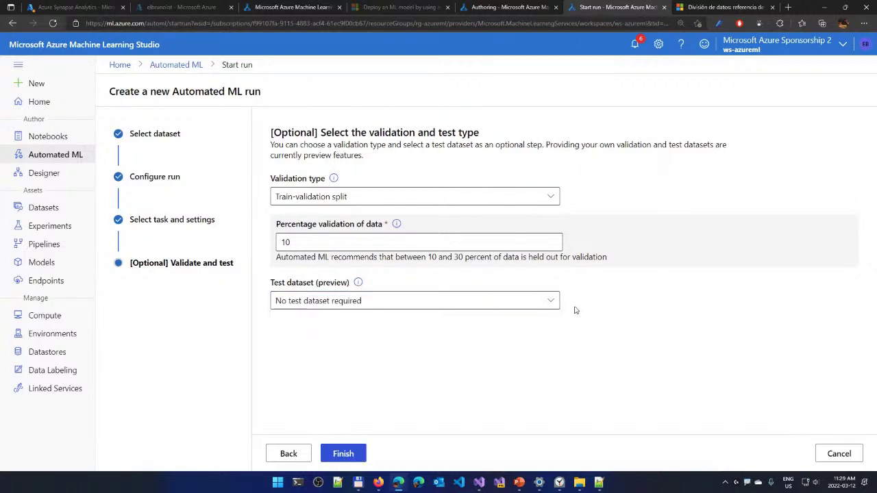
left_click(352, 457)
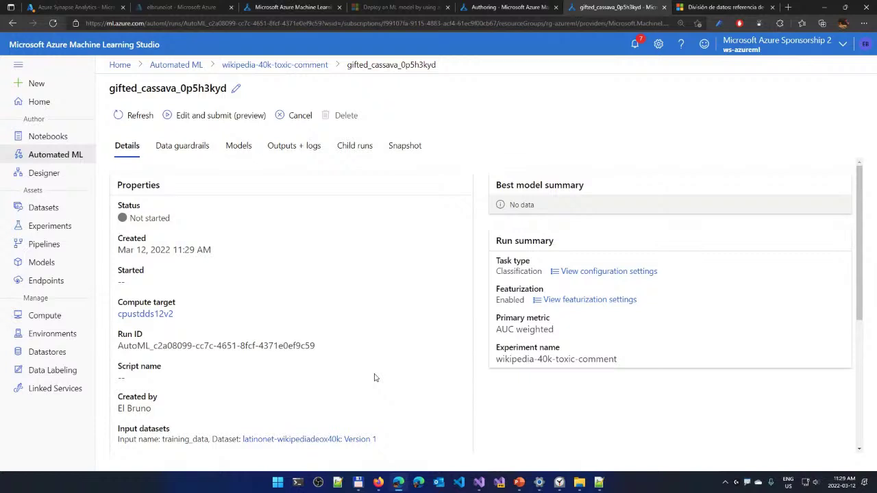
Switch to Visual Studio and close all open documents, saving the changes to Program.cs, the notebook and the mbconfig file
left_click(479, 482)
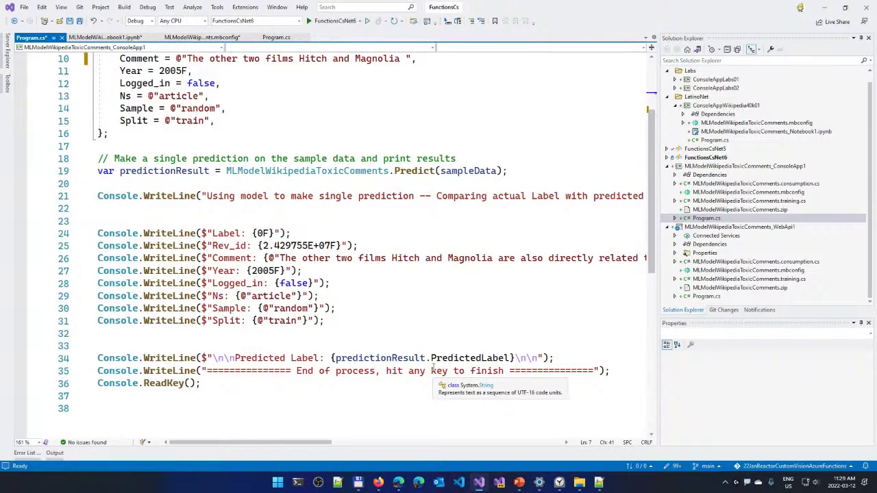
left_click(61, 37)
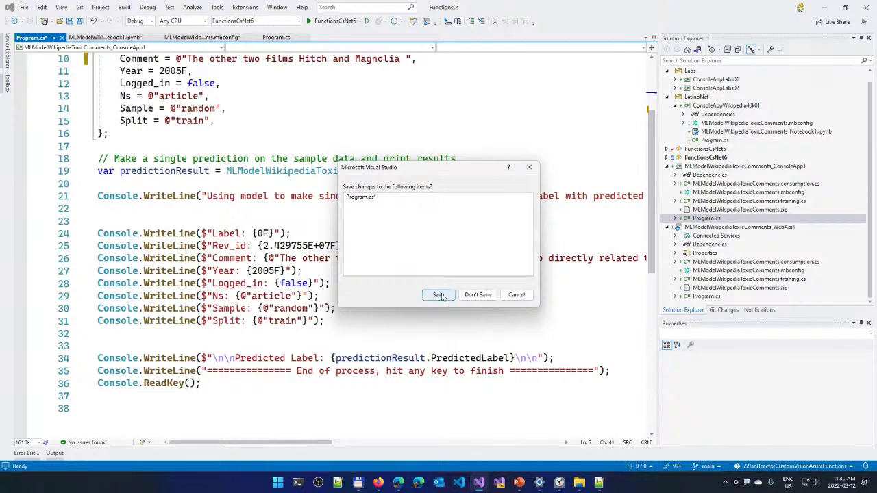
left_click(439, 296)
left_click(108, 37)
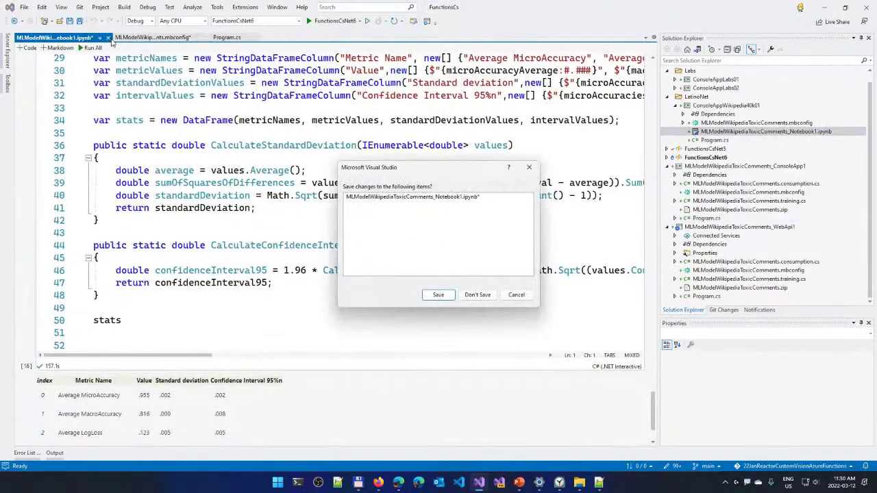
left_click(438, 295)
left_click(100, 37)
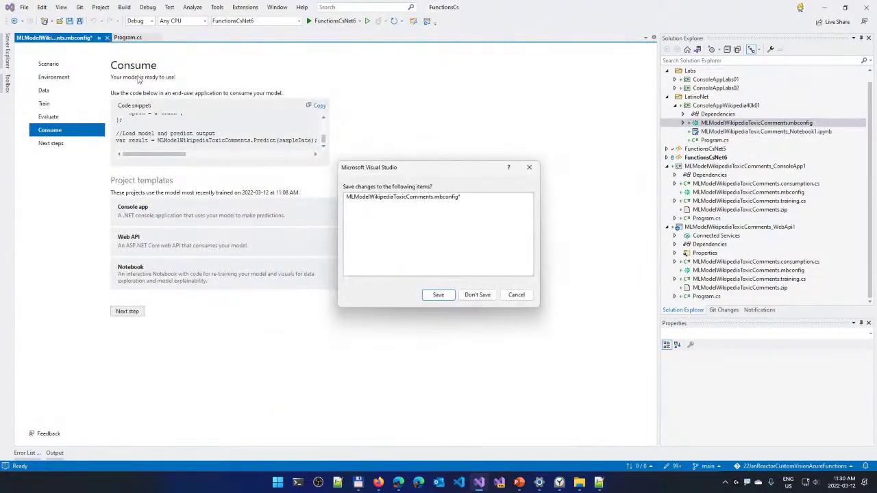
left_click(439, 296)
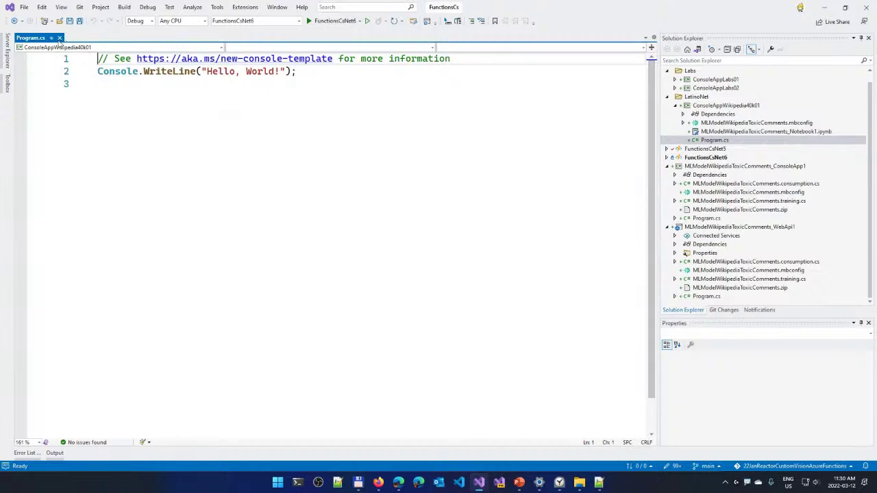
left_click(60, 38)
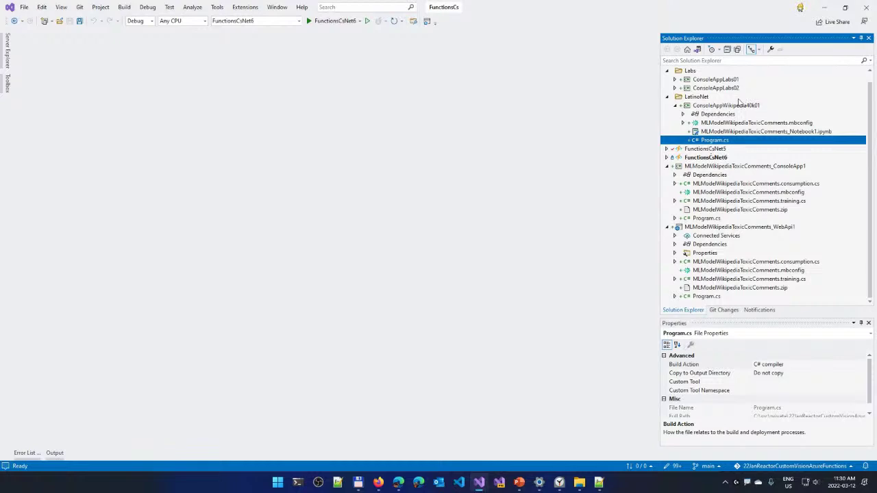
Add a Machine Learning Model (ML.NET) named MLModelDrawings.mbconfig to the ConsoleAppWikipedia40k01 project and choose the Image classification scenario
right_click(738, 107)
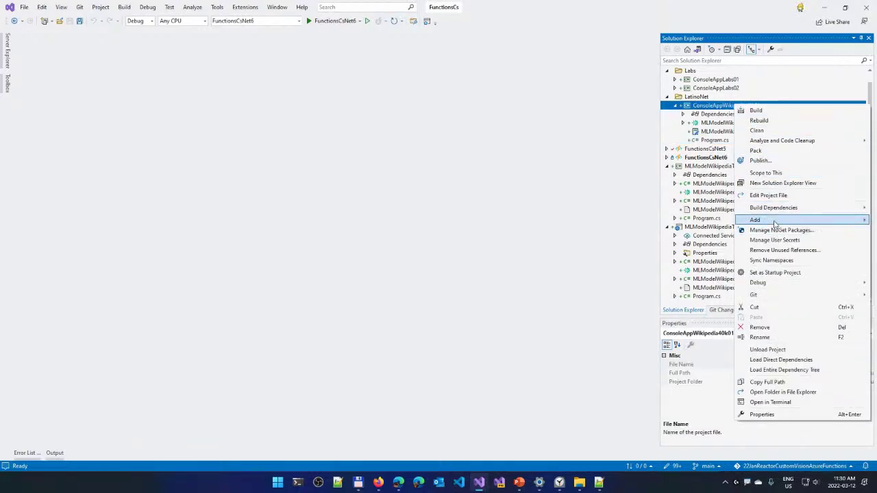
mouse_move(773, 221)
left_click(653, 277)
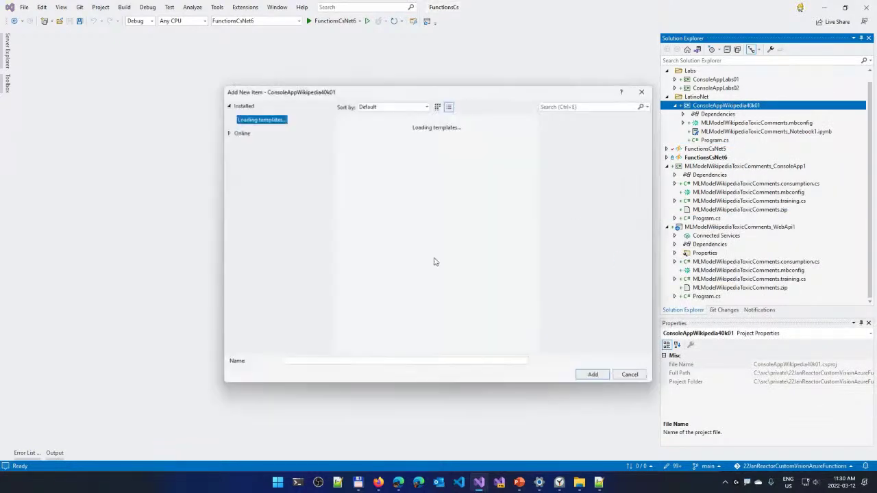
left_click(313, 362)
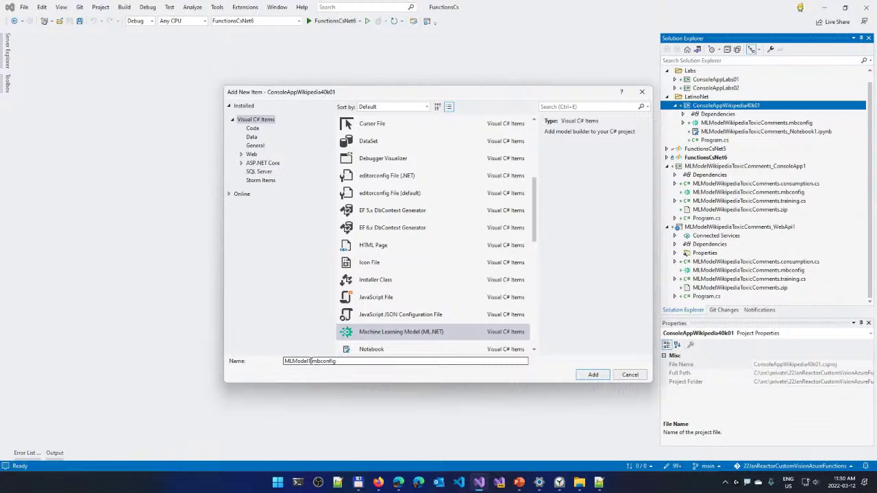
key("shift+Left")
type("Drawings")
key("Return")
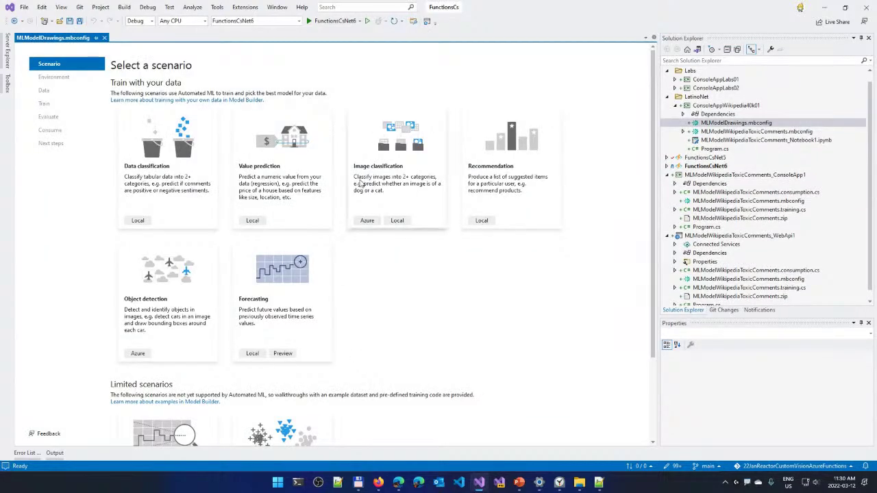
left_click(397, 181)
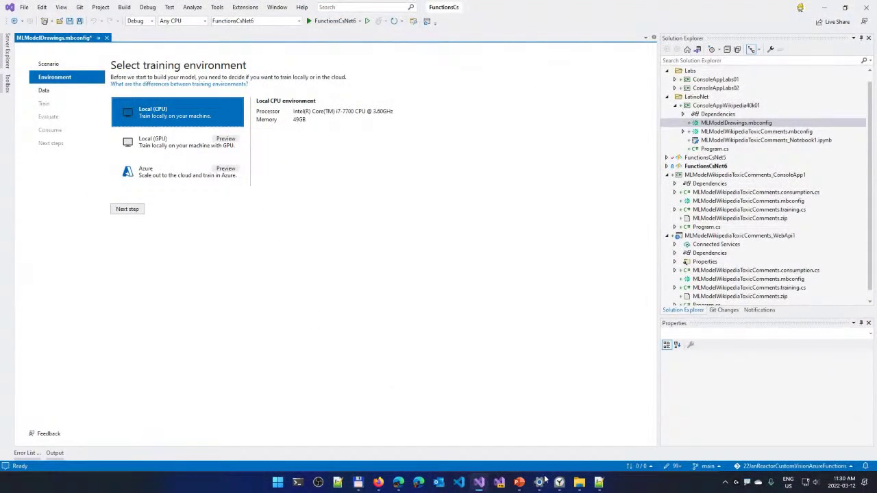
Look through the fish, flower and human image folders in C:\ML\Simple Drawings in File Explorer, and close the window
left_click(579, 482)
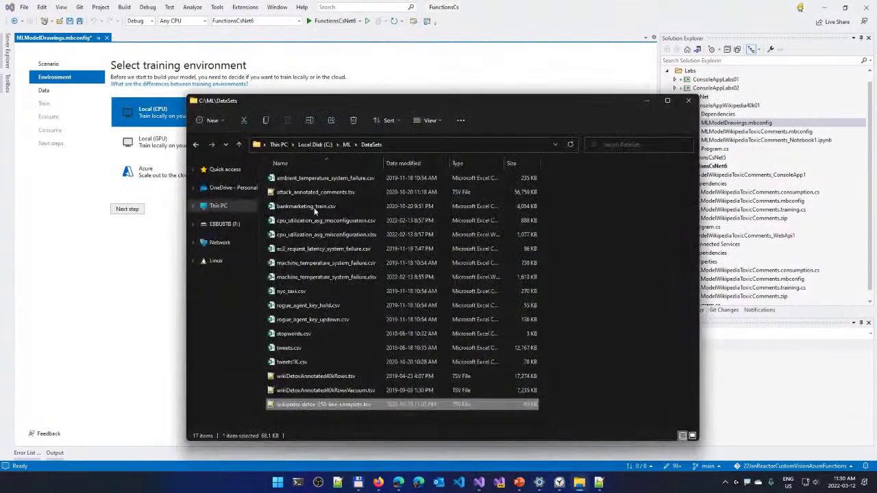
left_click(346, 145)
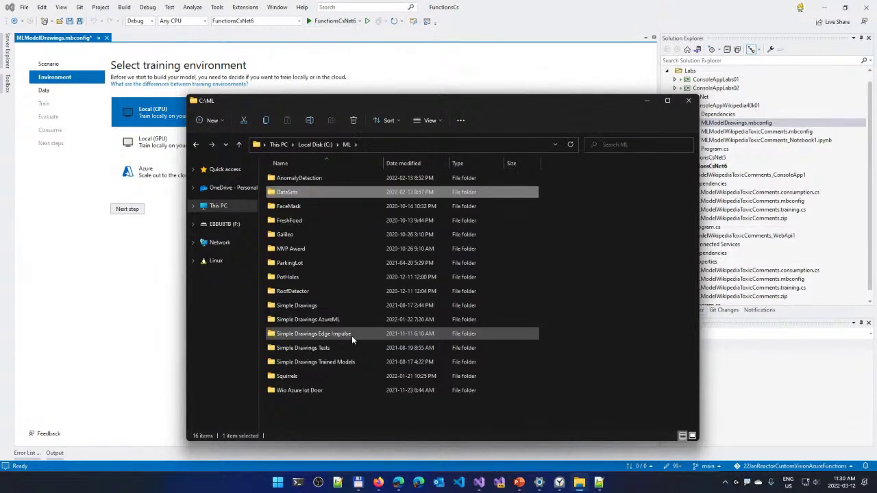
double_click(312, 305)
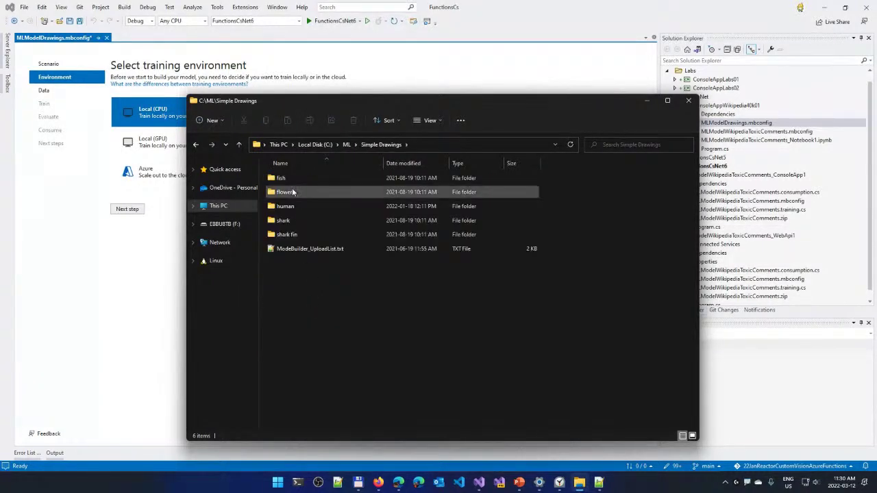
double_click(289, 177)
scroll(399, 334, "up", 2)
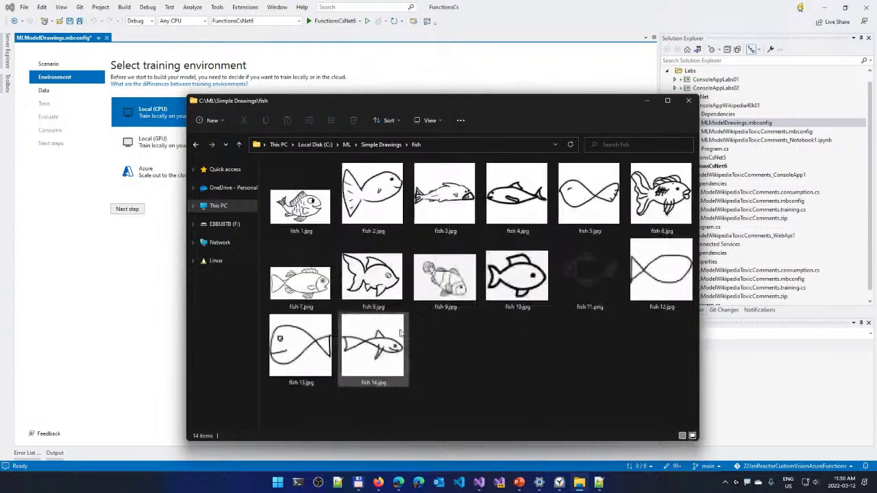
left_click(380, 145)
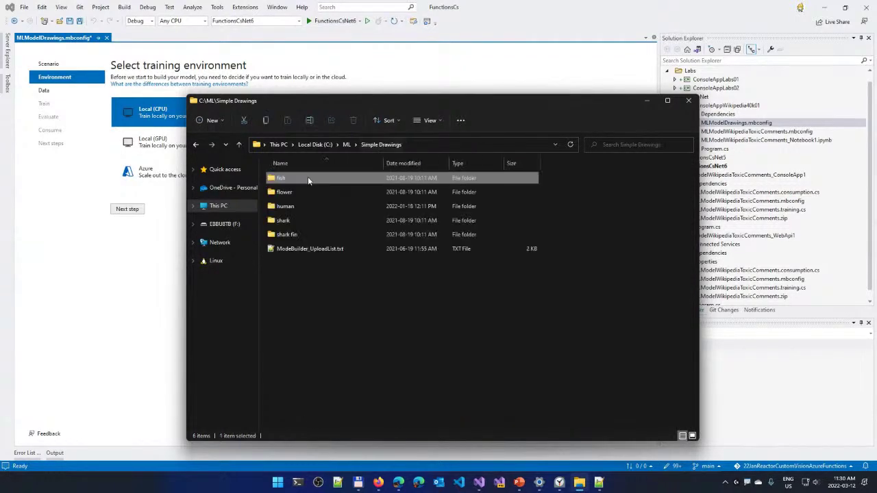
double_click(293, 190)
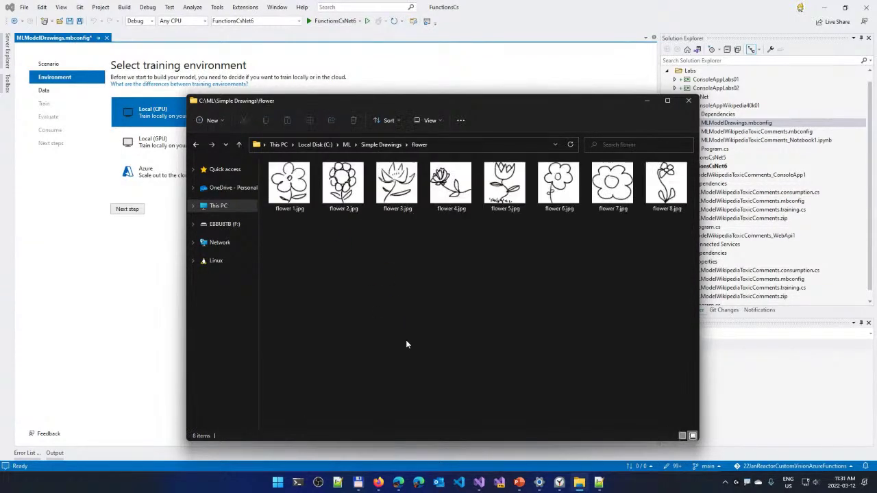
scroll(406, 340, "up", 3)
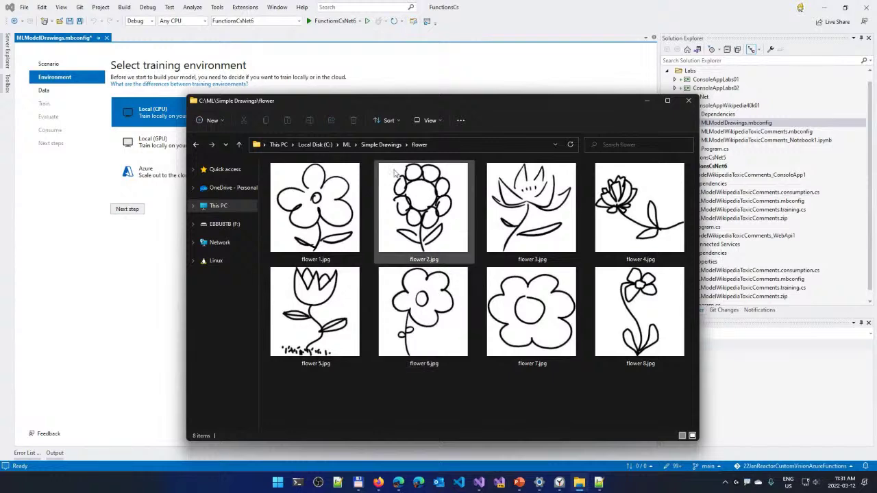
left_click(381, 145)
double_click(290, 209)
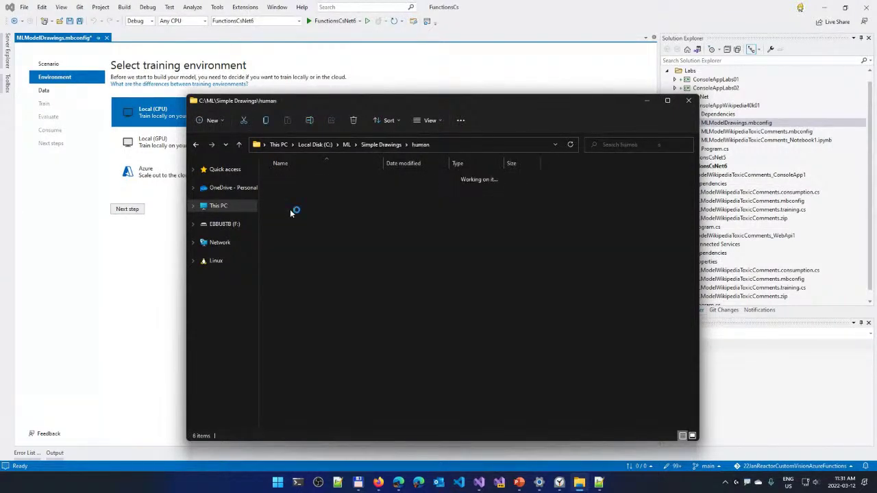
left_click(689, 100)
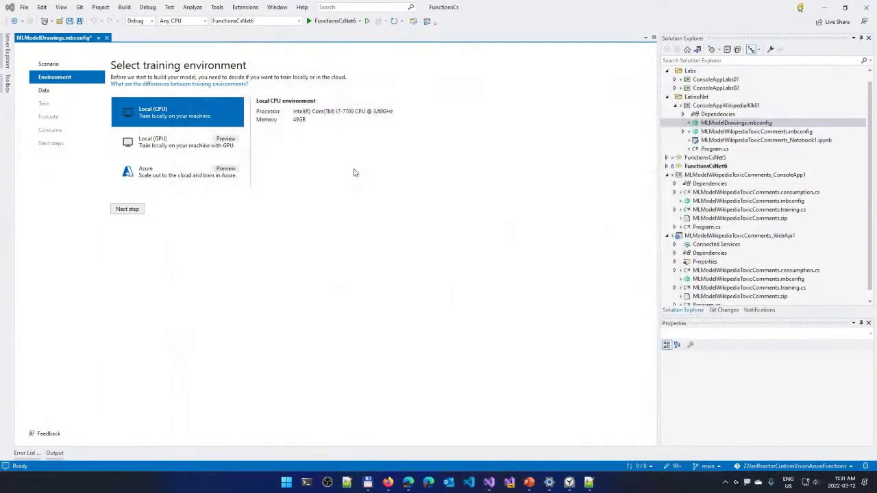
Select Local (GPU) as the training environment and check the machine's compatibility, examining the listed requirements
left_click(205, 146)
left_click(288, 143)
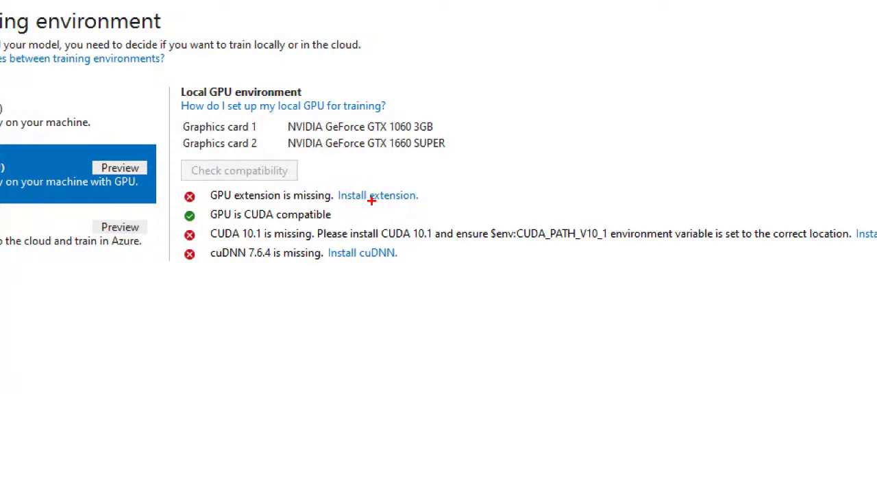
mouse_move(280, 285)
left_mouse_down()
mouse_move(300, 254)
mouse_move(310, 269)
mouse_move(291, 267)
left_mouse_up()
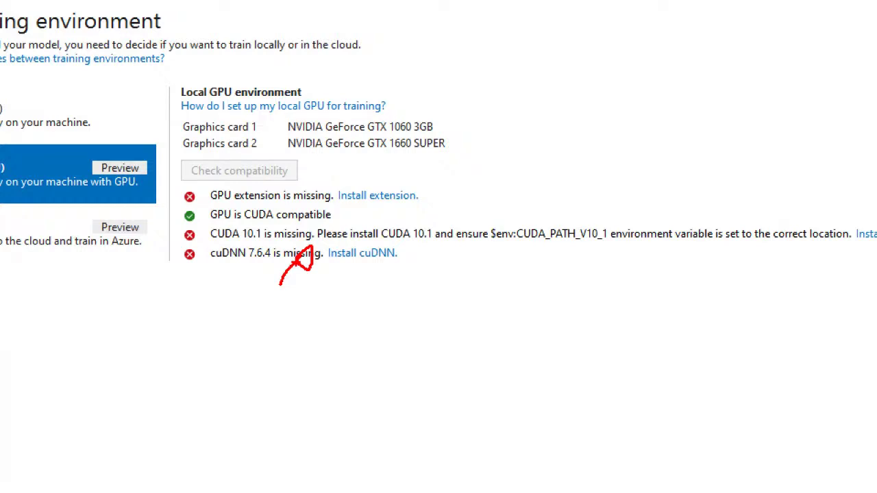
key("Escape")
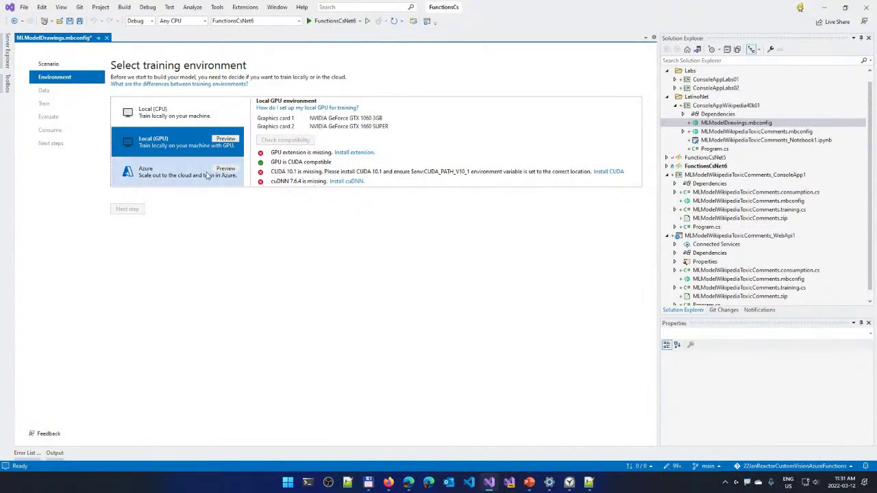
Select Azure as the training environment and set the workspace setup's subscription to Microsoft Azure Sponsorship 2
left_click(209, 177)
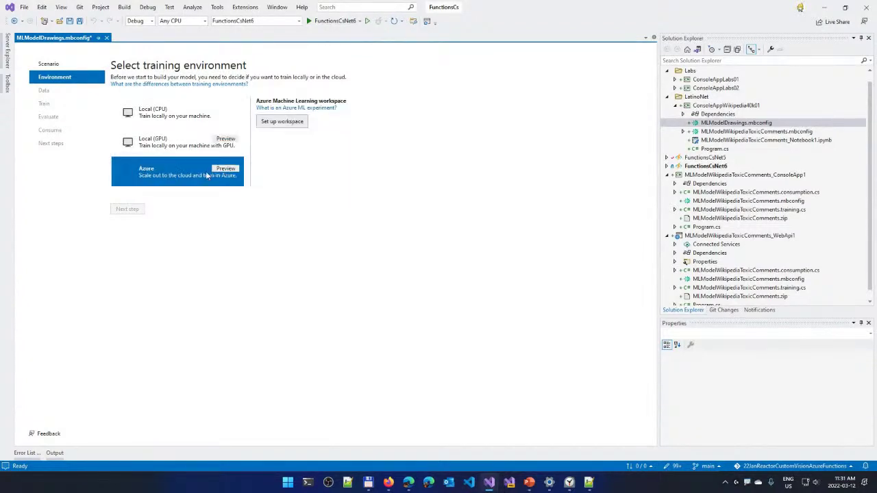
left_click(285, 125)
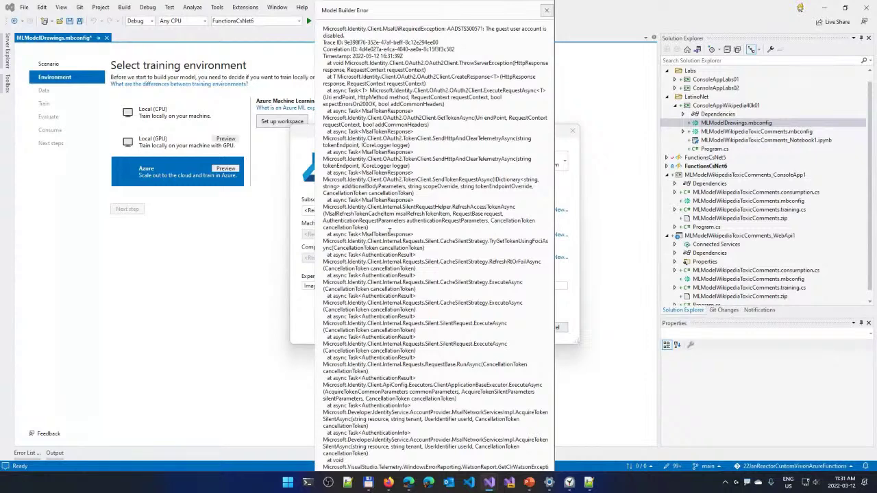
left_click(547, 10)
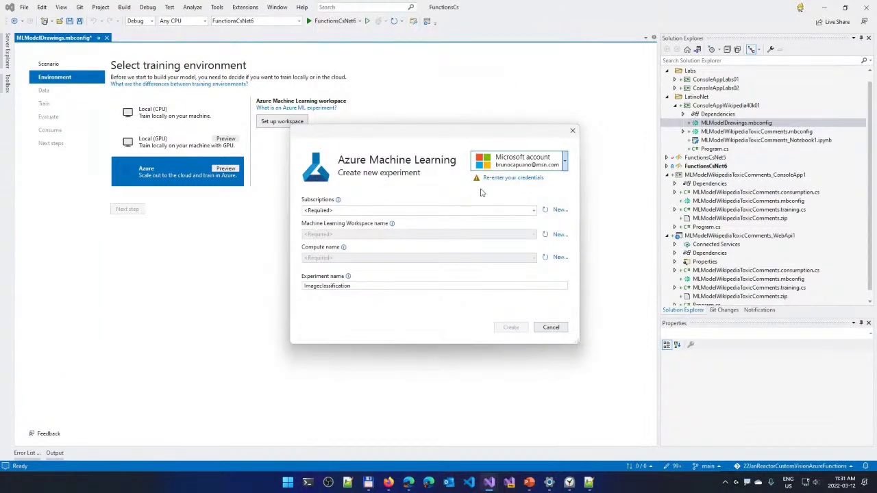
left_click(534, 210)
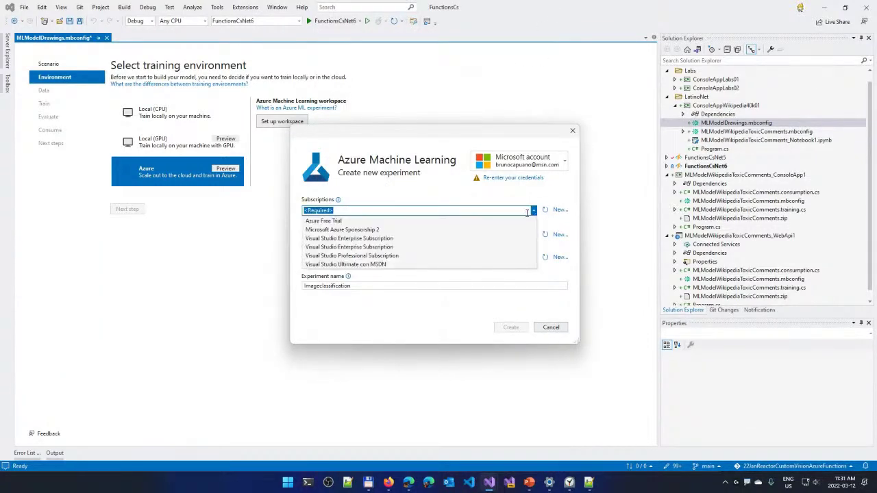
left_click(485, 229)
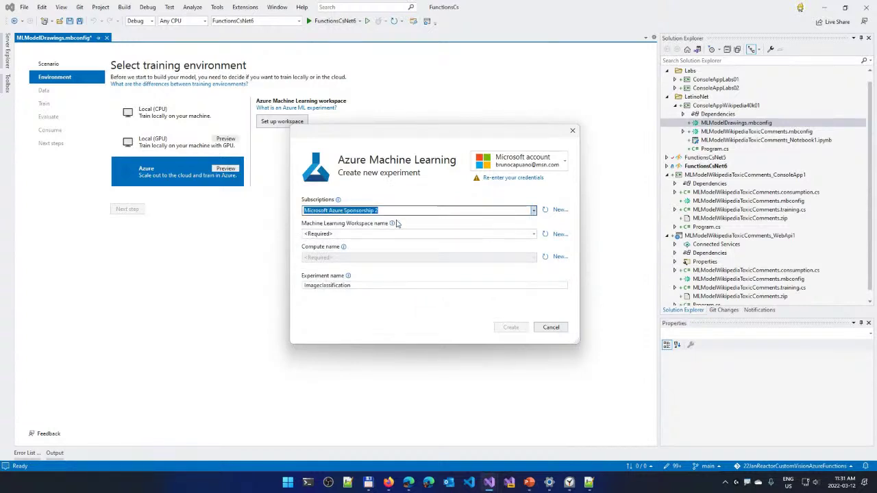
Set the Machine Learning workspace of the new experiment to ws-azureml
left_click(534, 235)
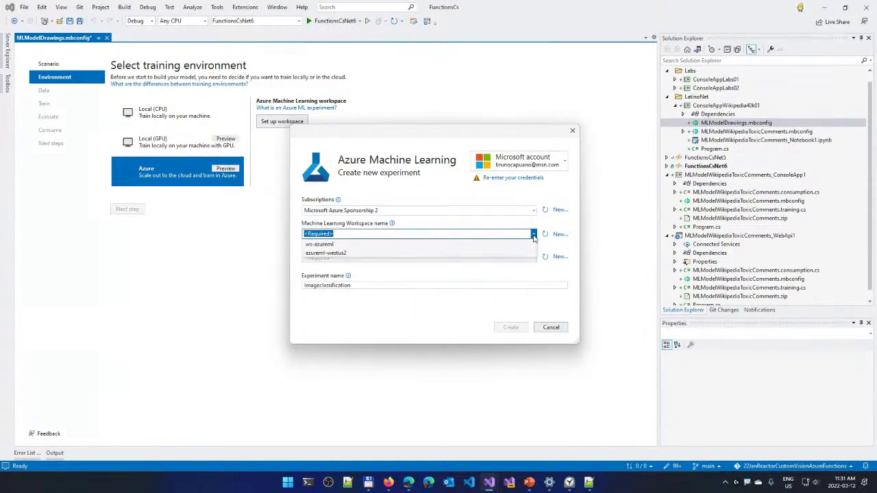
left_click(468, 245)
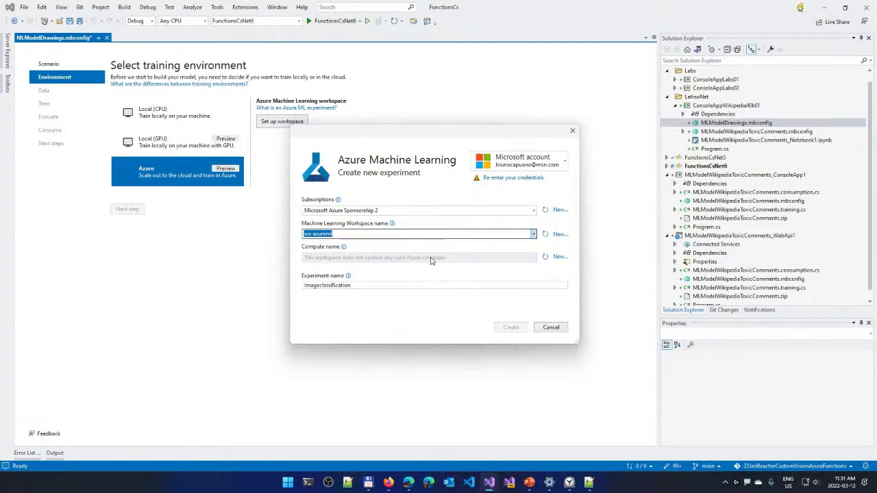
Switch to Azure Machine Learning Studio in the browser and start creating a new compute cluster
key("alt+Tab")
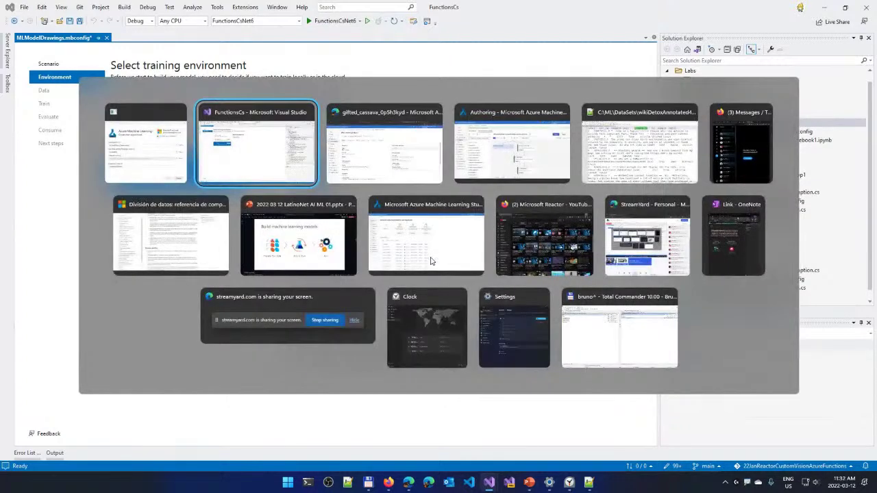
key("alt+Tab")
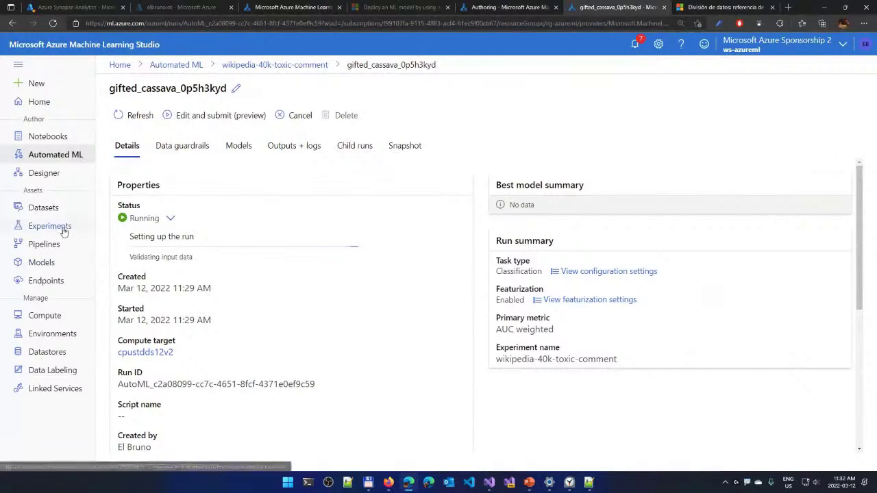
left_click(43, 314)
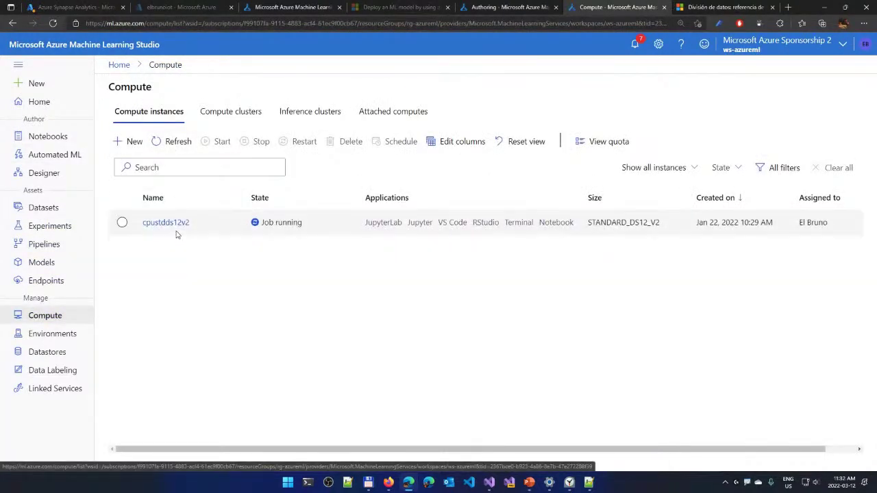
left_click(223, 115)
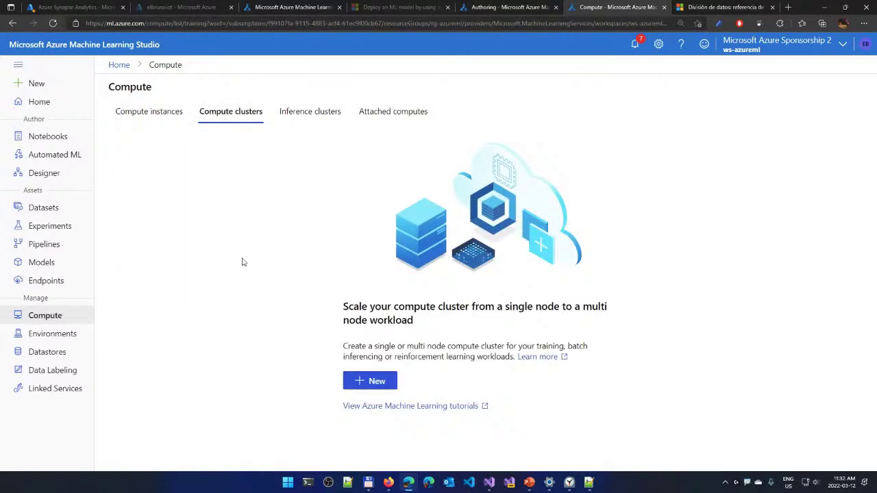
left_click(373, 381)
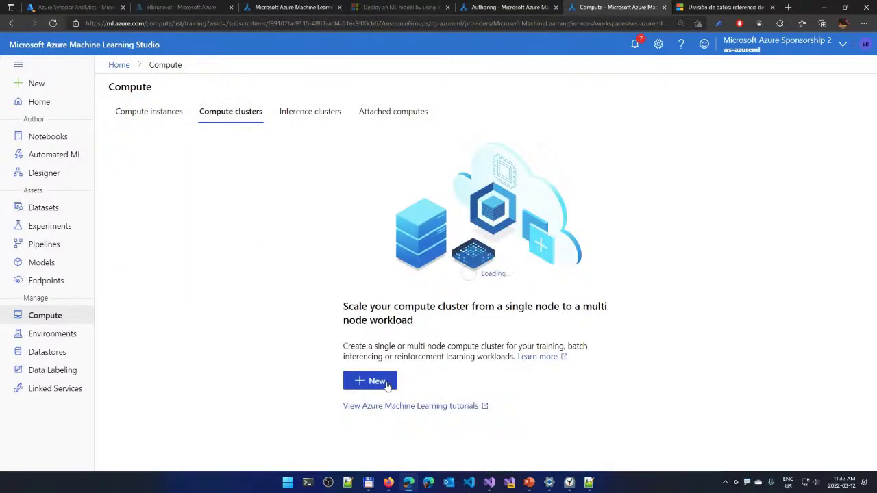
Compare the virtual machine sizes offered for low-priority GPU, dedicated GPU and dedicated CPU clusters
left_click(231, 227)
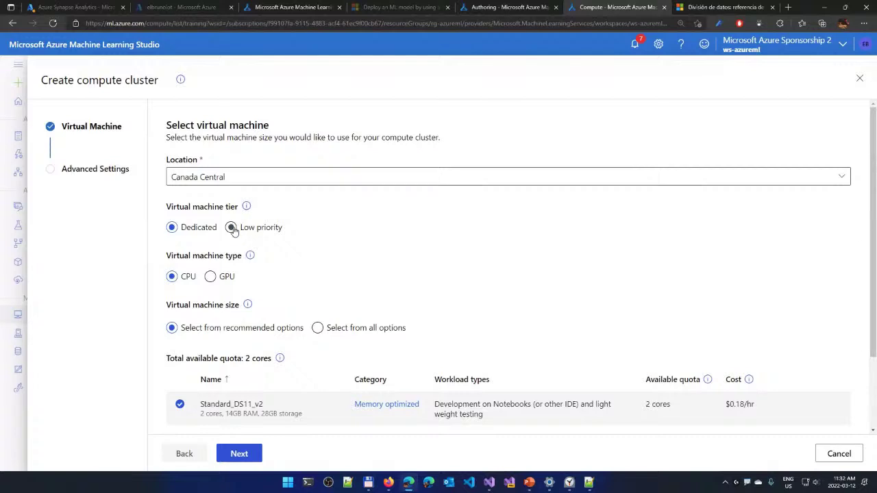
left_click(214, 280)
scroll(397, 290, "down", 2)
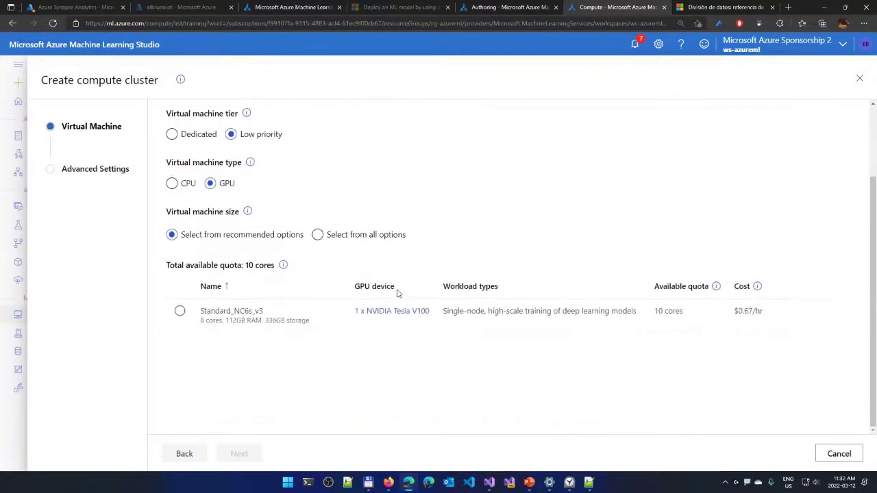
left_click(191, 135)
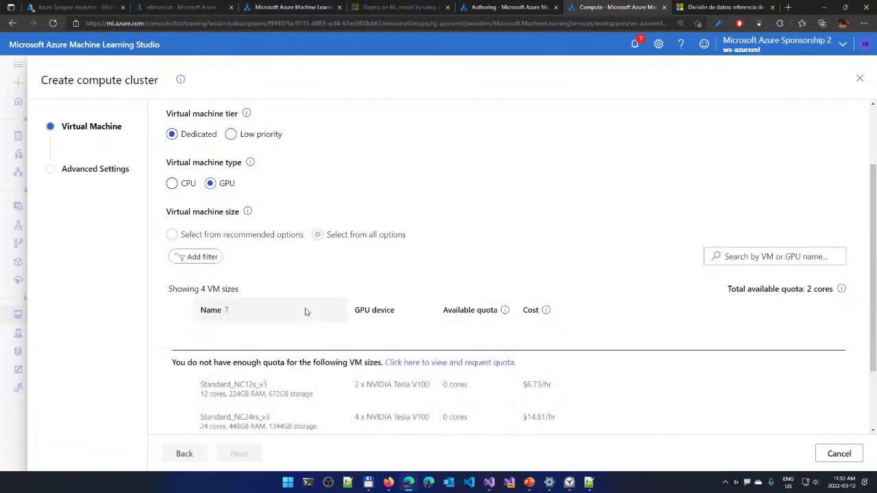
scroll(305, 311, "down", 1)
scroll(305, 311, "up", 1)
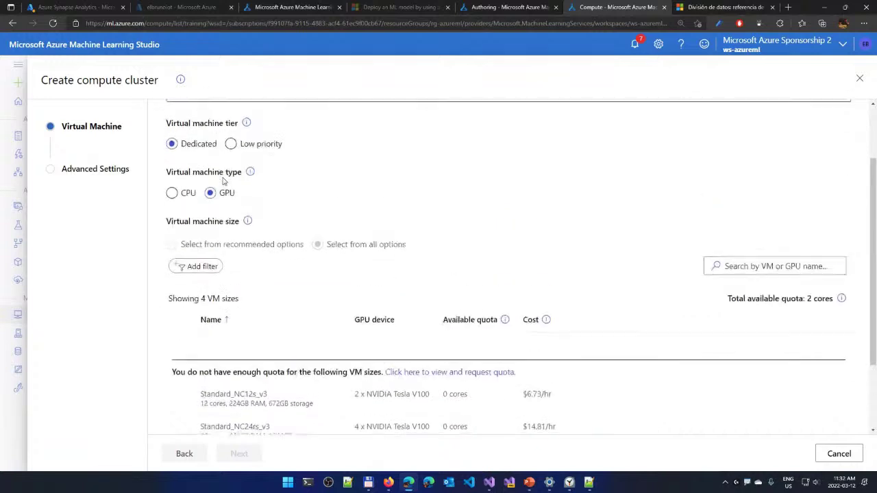
left_click(183, 199)
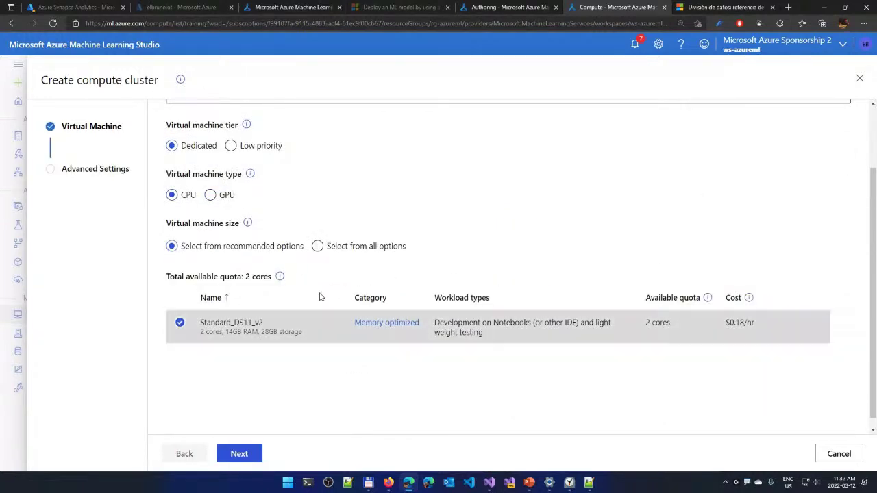
List all low-priority GPU virtual machine sizes and examine the specifications and hourly costs of Standard_NC6s_v3 and Standard_NC24s_v3
left_click(231, 145)
left_click(211, 195)
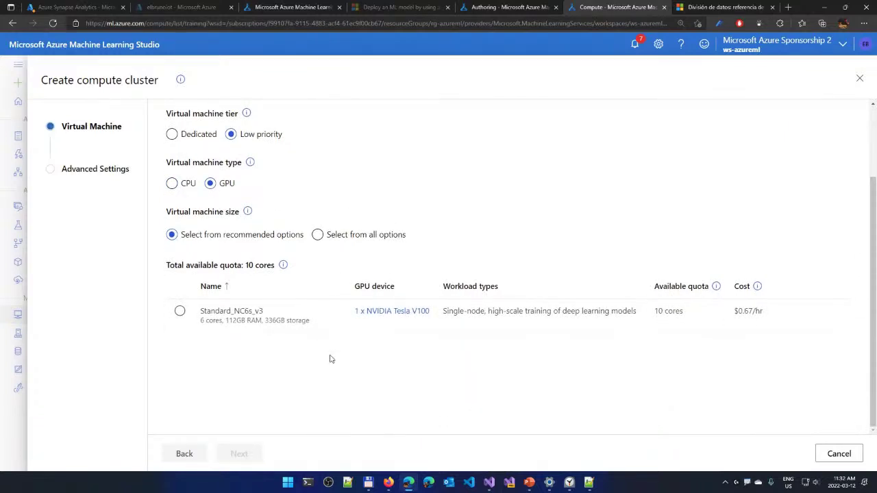
left_click(317, 234)
scroll(402, 318, "down", 1)
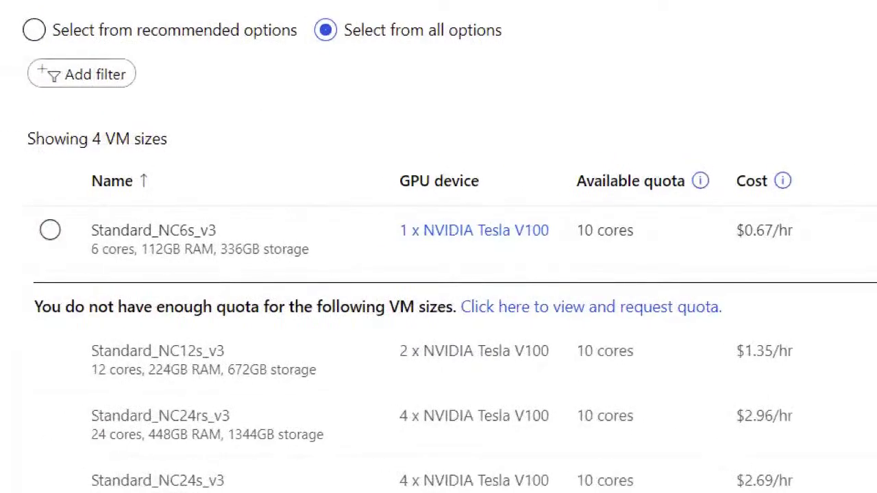
left_click_drag(82, 265, 309, 261)
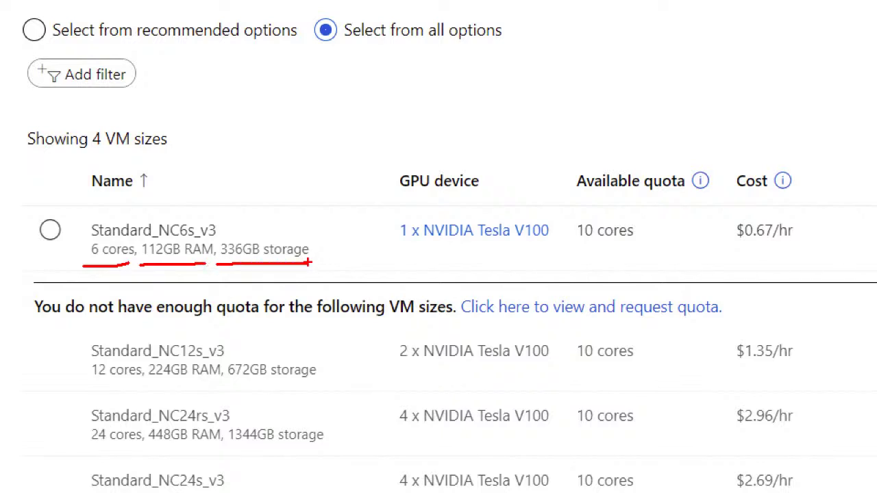
mouse_move(741, 269)
left_mouse_down()
mouse_move(746, 250)
mouse_move(754, 261)
left_mouse_up()
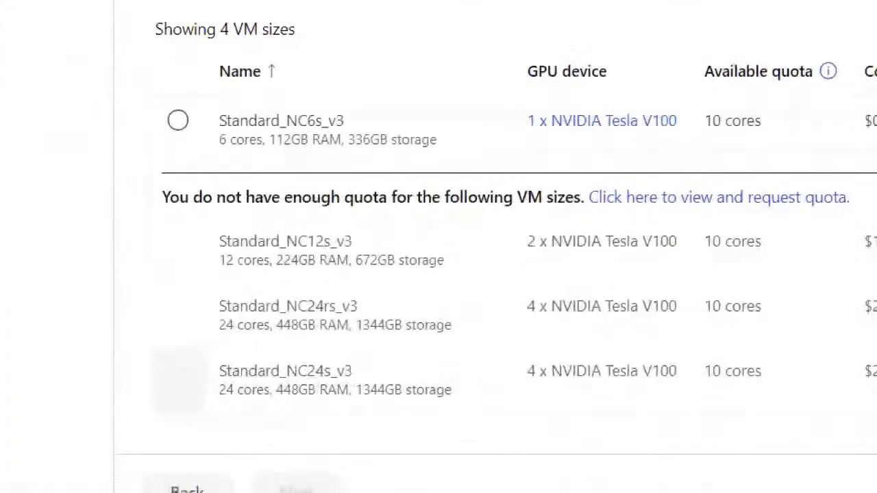
left_click_drag(131, 322, 317, 321)
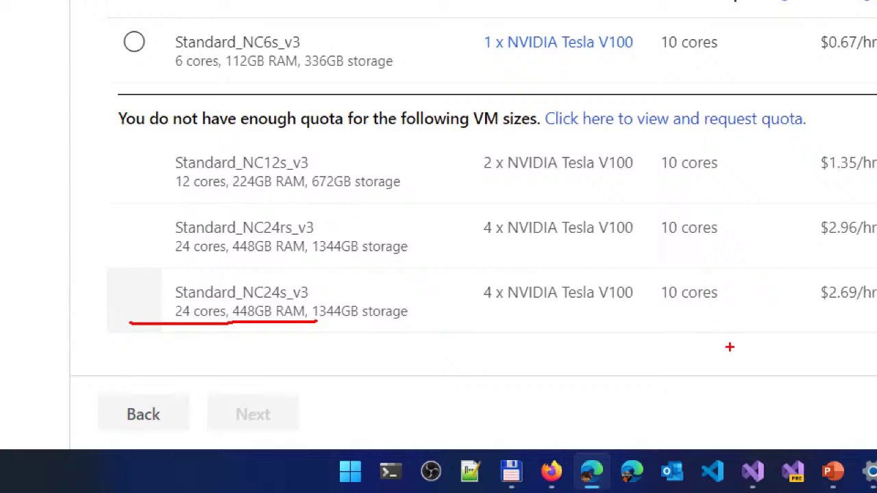
left_click_drag(814, 311, 871, 315)
left_click_drag(480, 313, 627, 309)
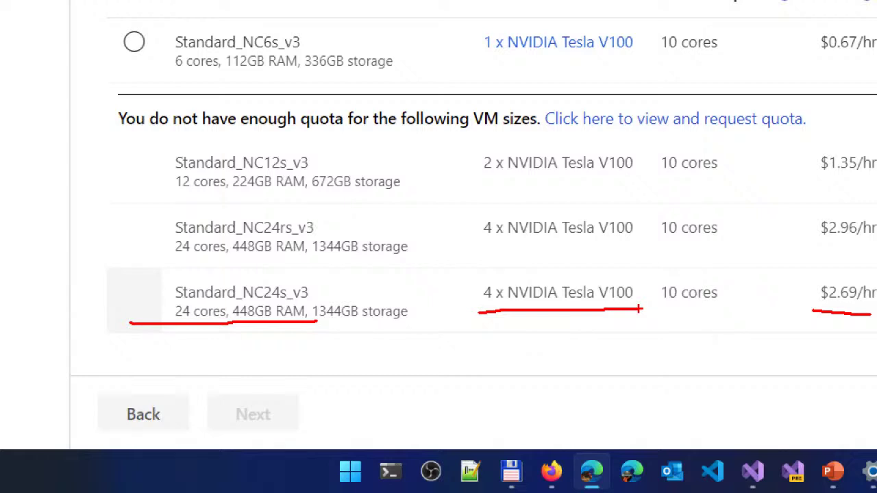
key("Escape")
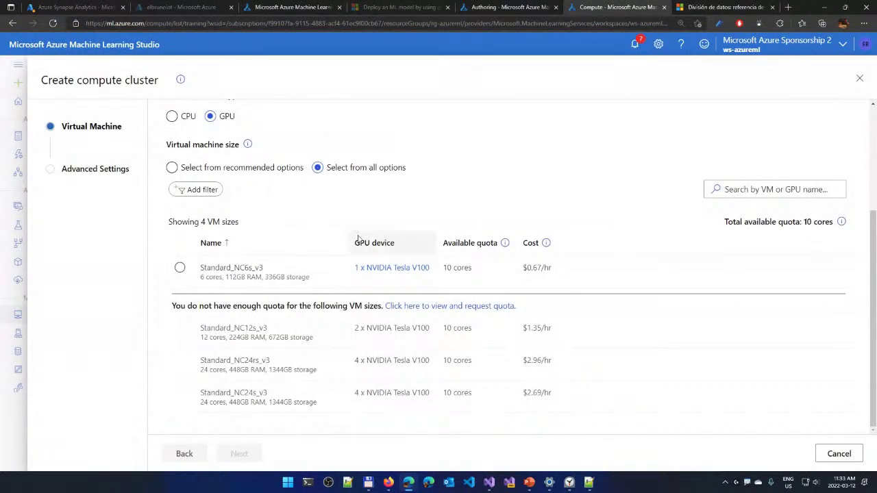
Compare the quotas and hourly costs of all GPU virtual machine sizes between the dedicated and low-priority tiers
scroll(313, 233, "up", 3)
left_click(196, 229)
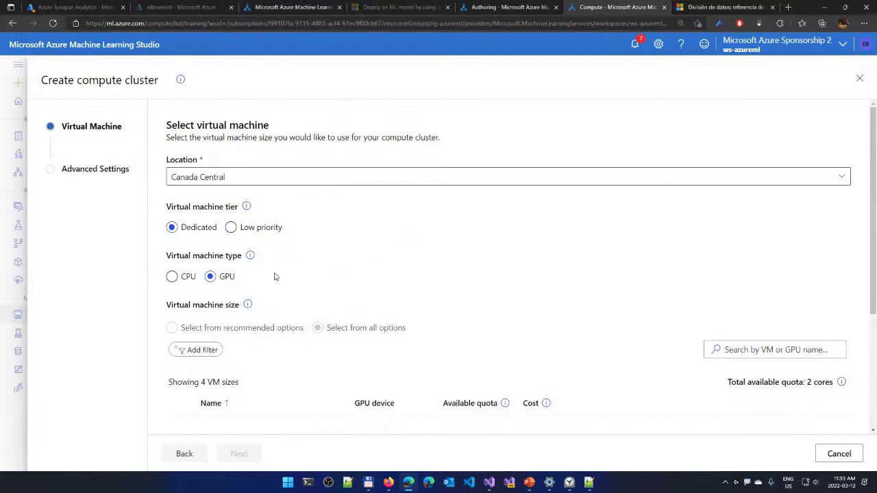
scroll(363, 274, "down", 3)
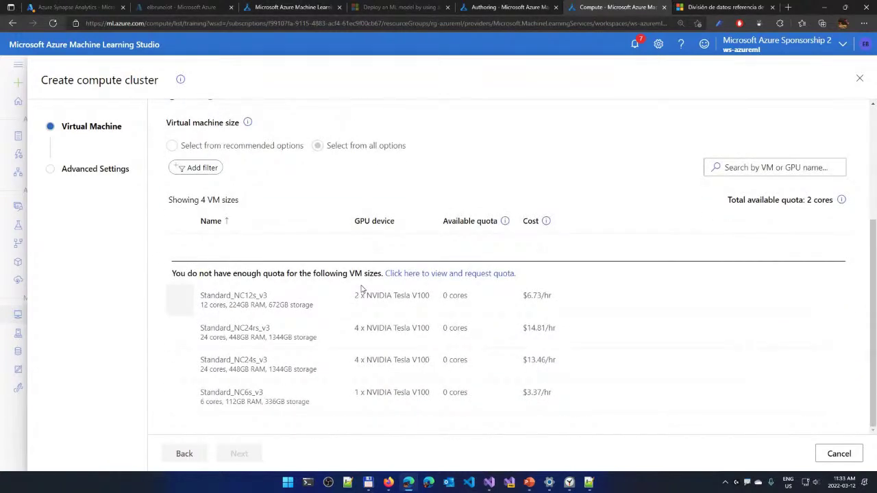
scroll(362, 288, "up", 3)
left_click(231, 196)
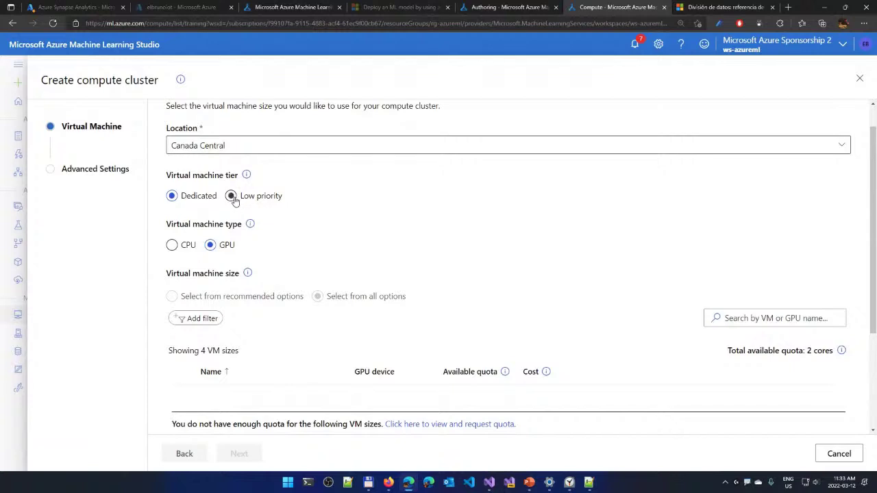
scroll(330, 306, "down", 2)
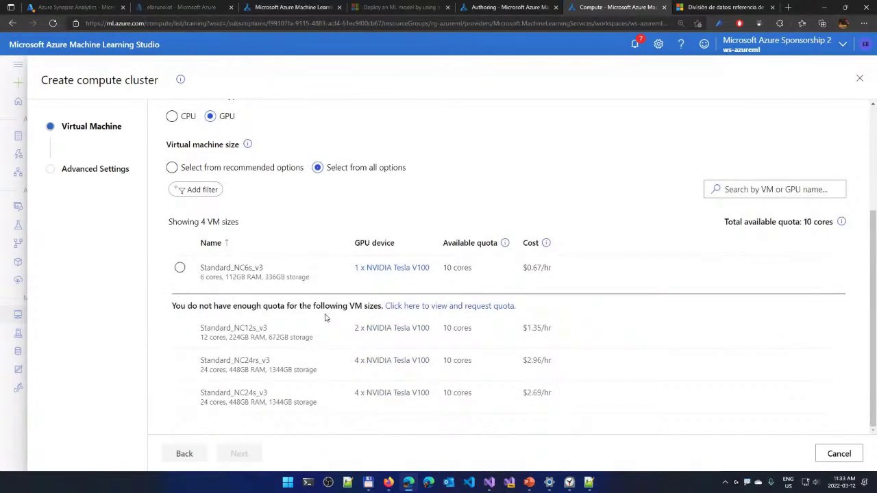
Switch back to Visual Studio, try to create a compute named ml123 in the ws-azureml workspace, and close the compute dialog
key("alt+Tab")
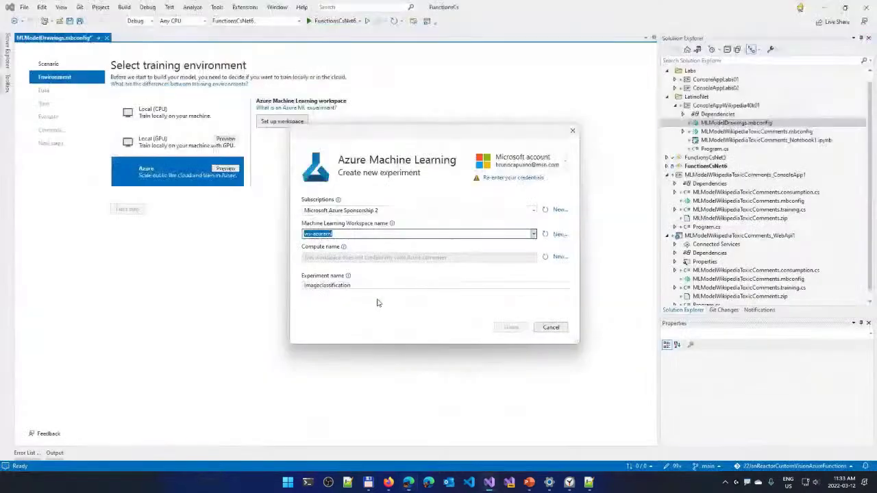
left_click(559, 257)
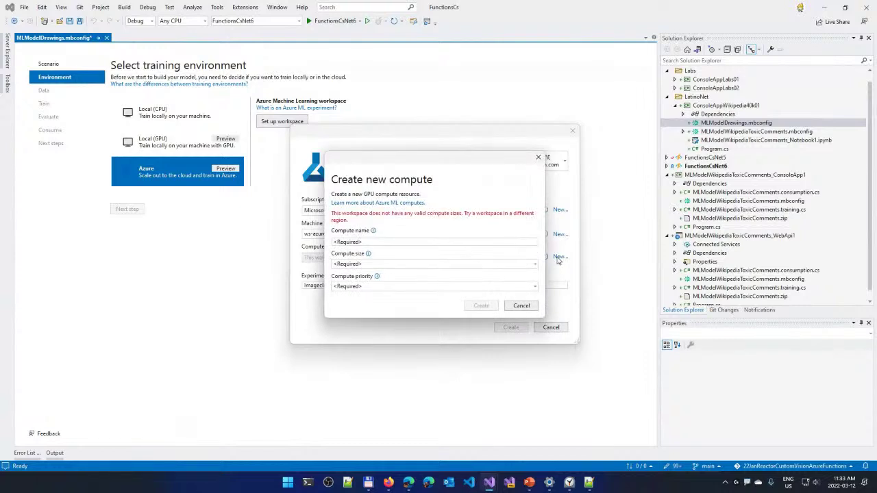
left_click(521, 243)
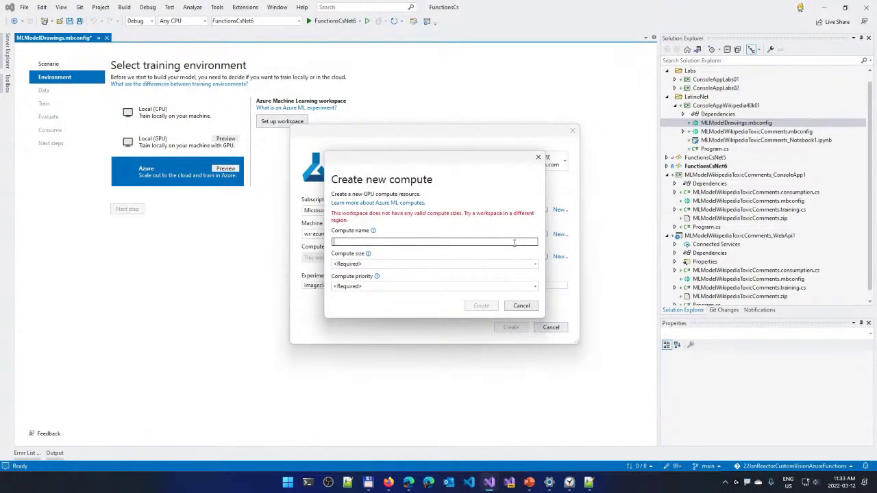
type("ml")
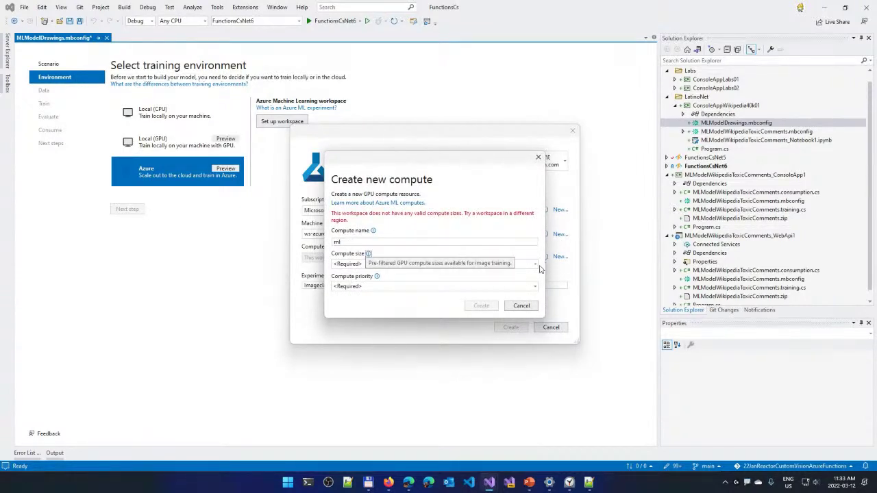
left_click(535, 263)
left_click(401, 261)
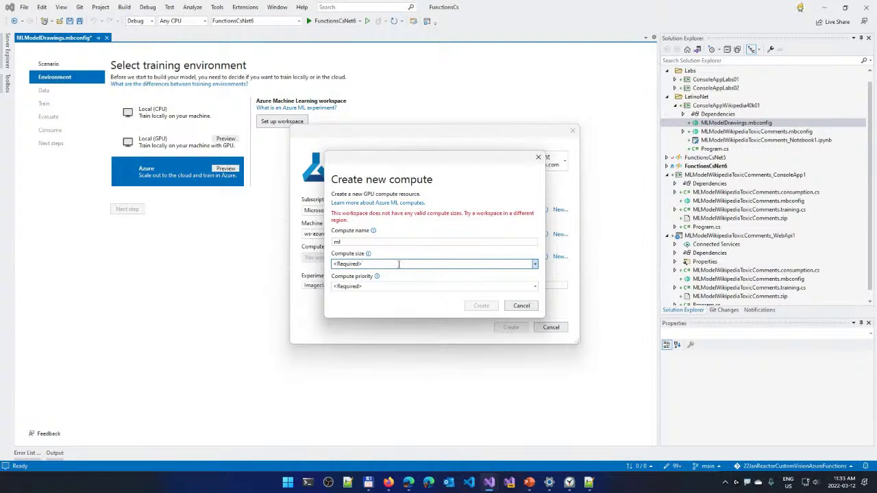
left_click(409, 243)
type("123")
key("Tab")
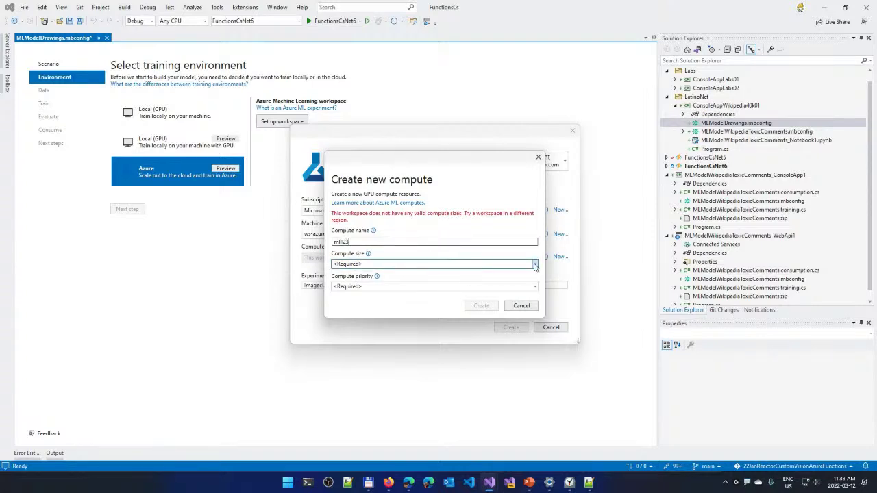
left_click(420, 242)
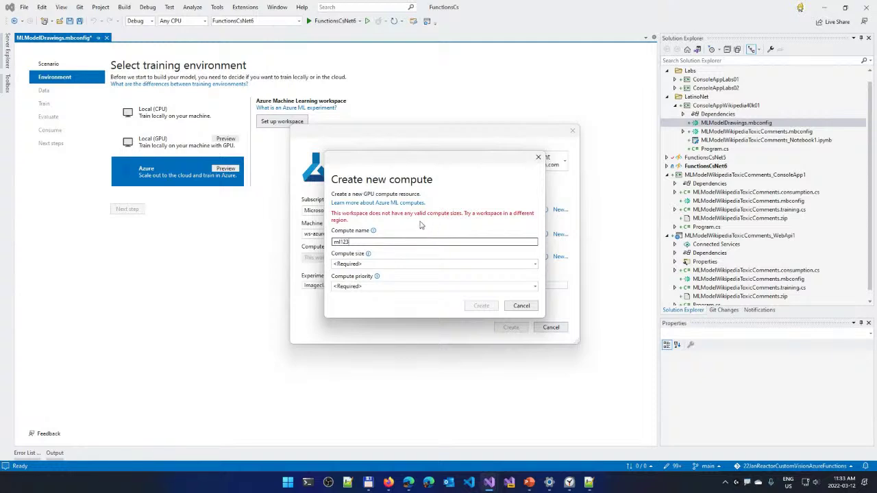
left_click(538, 157)
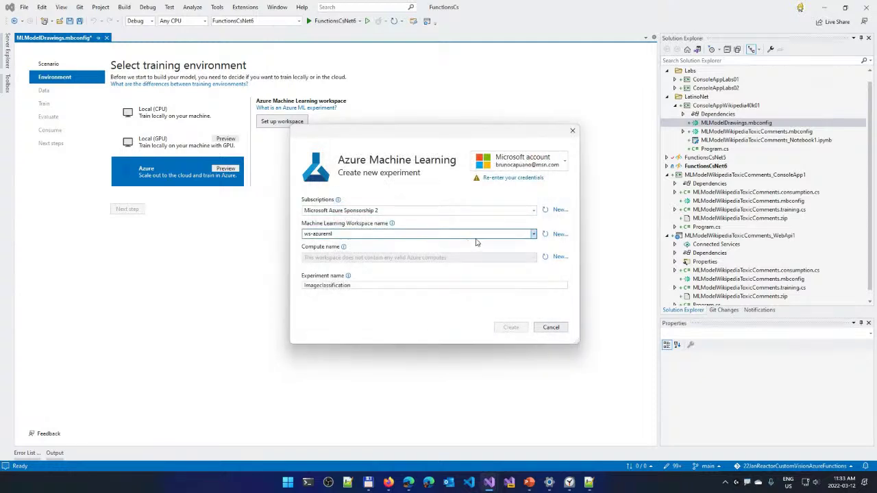
Try to create a low-priority Standard_NC6 compute named ml123 in the azureml-westus2 workspace
left_click(533, 235)
left_click(511, 253)
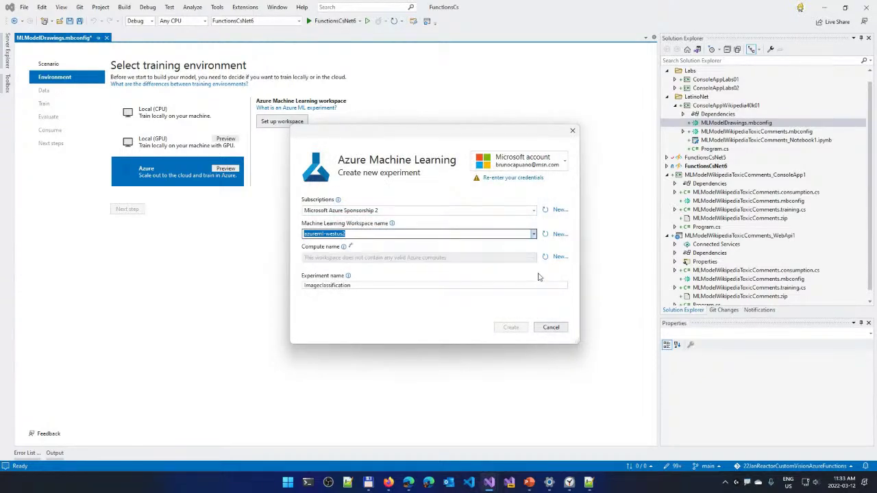
left_click(557, 257)
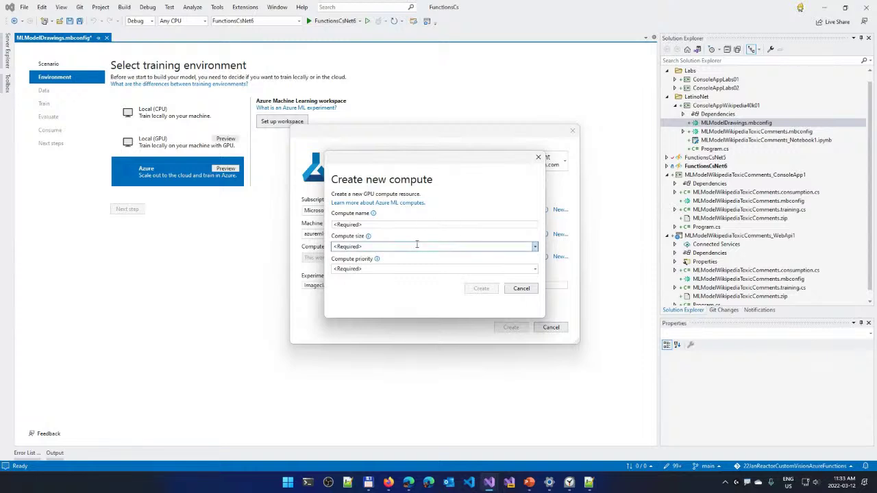
left_click(442, 247)
left_click(535, 247)
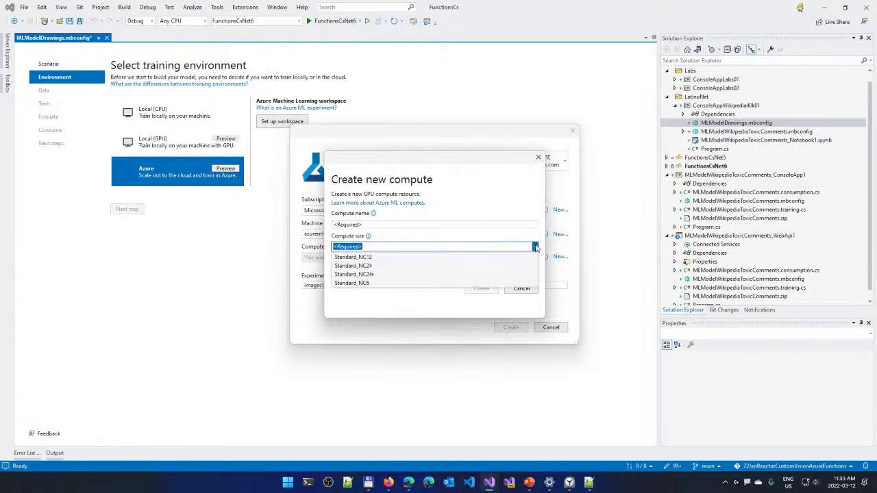
left_click(410, 283)
left_click(411, 226)
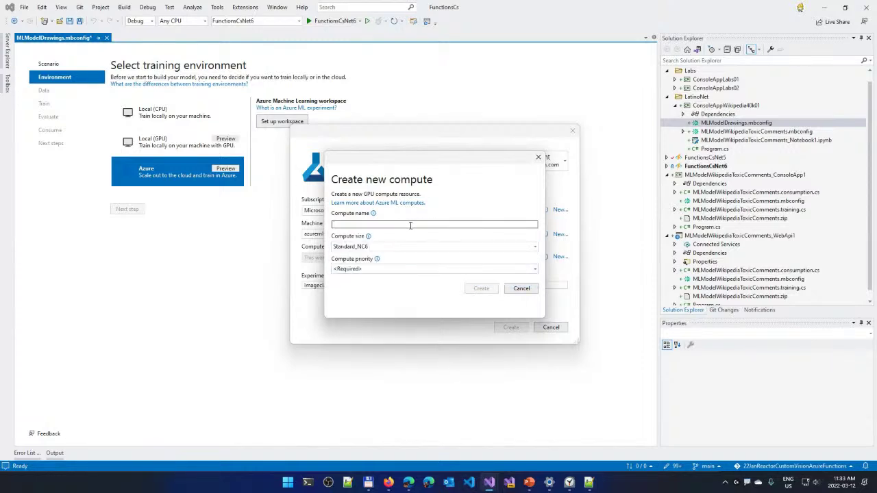
type("ml123")
left_click(535, 269)
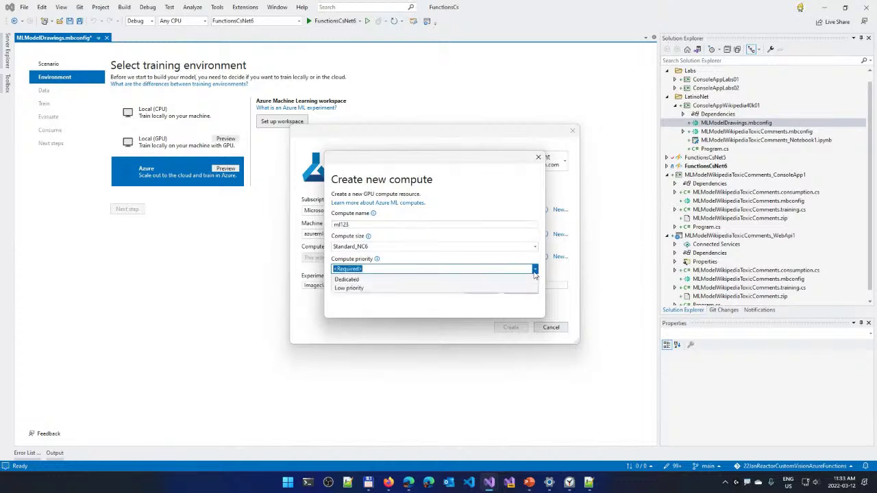
left_click(385, 289)
left_click(482, 291)
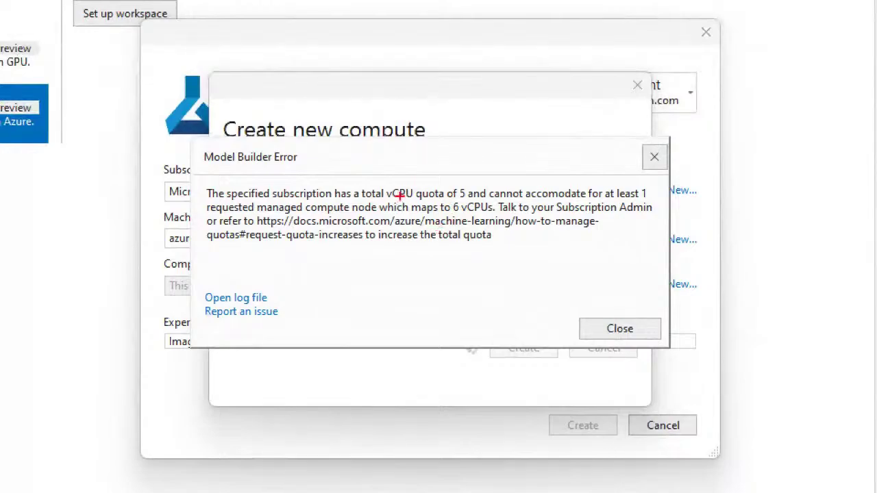
left_click_drag(387, 197, 491, 199)
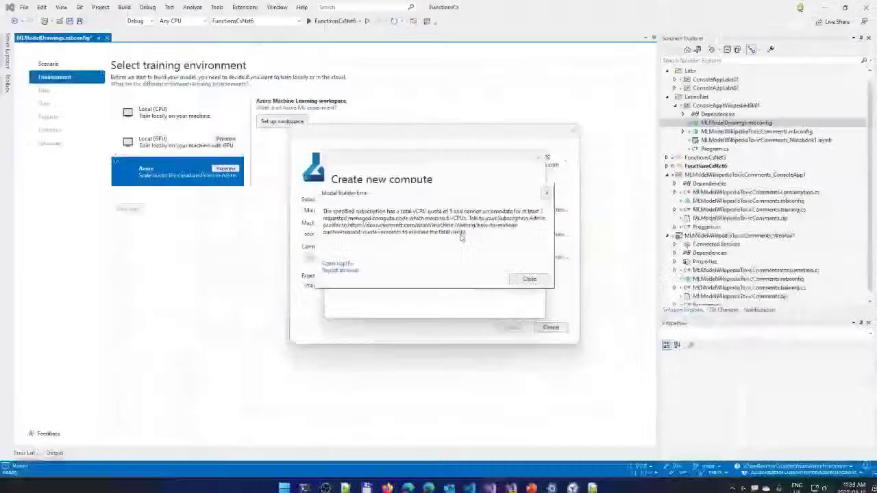
left_click(654, 159)
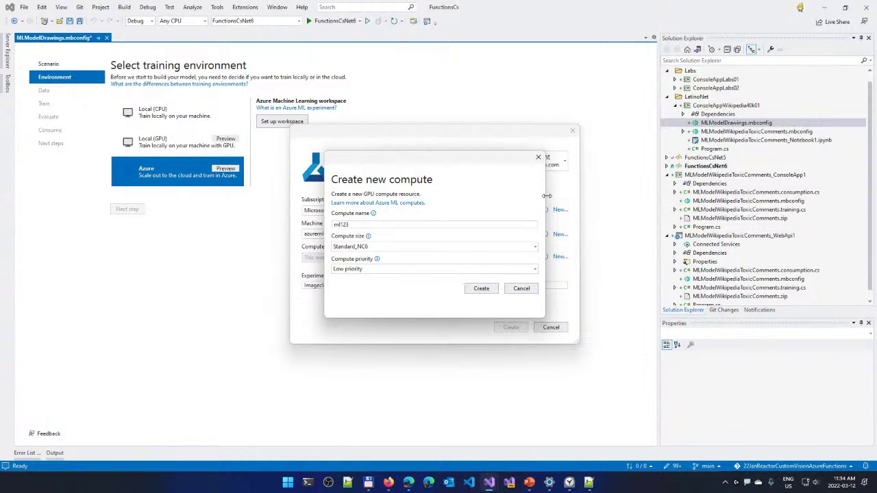
Cancel the Azure workspace setup and choose Local (CPU) as the training environment
left_click(521, 289)
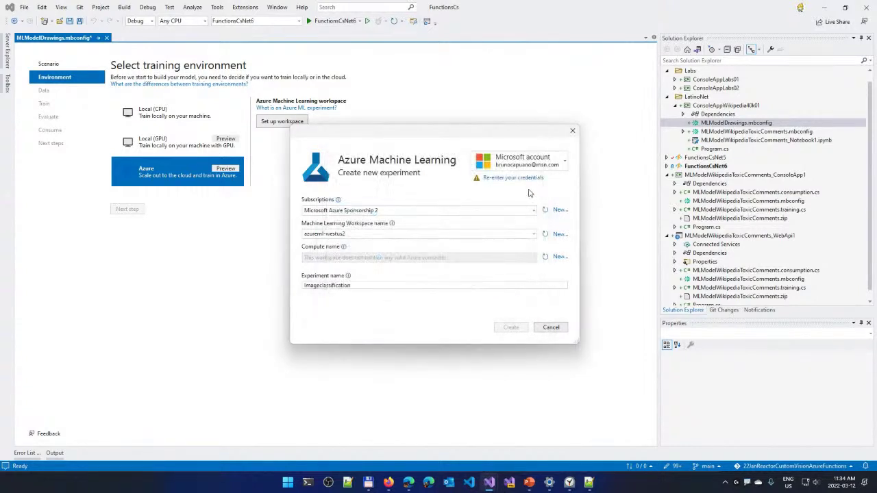
left_click(573, 131)
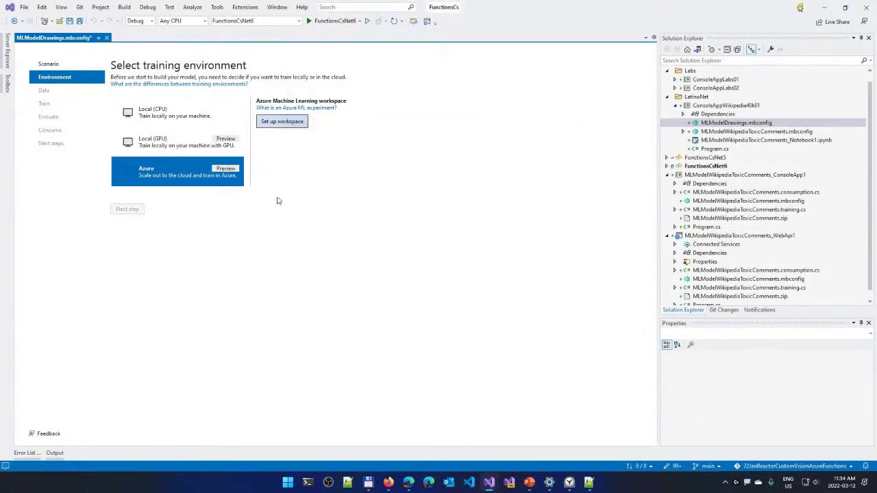
left_click(187, 116)
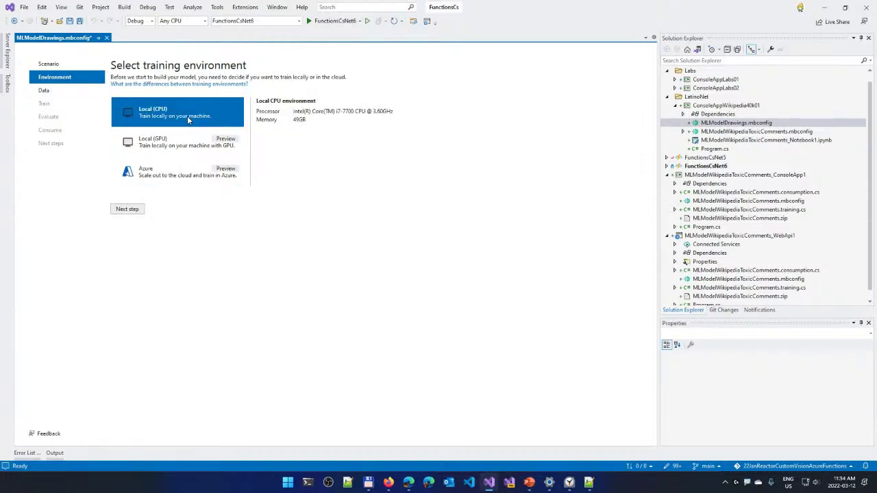
Continue to the data stage and set the image folder to C:\ML\Simple Drawings AzureML\Training Complete
left_click(128, 209)
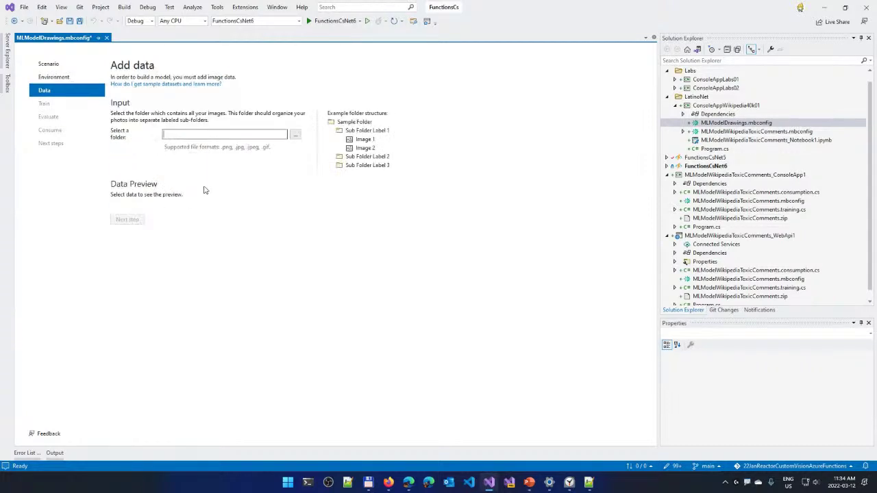
left_click(295, 134)
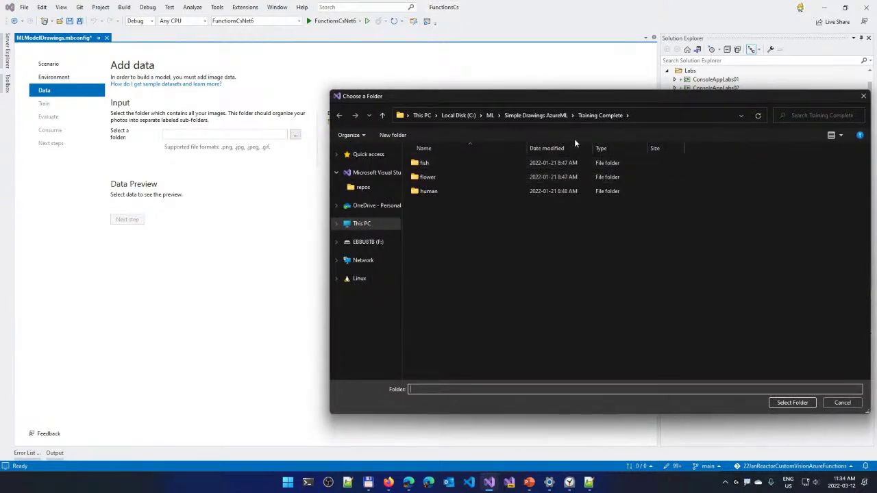
left_click(790, 401)
Preview the flower and human drawings in the loaded data and start training the model
left_click(137, 236)
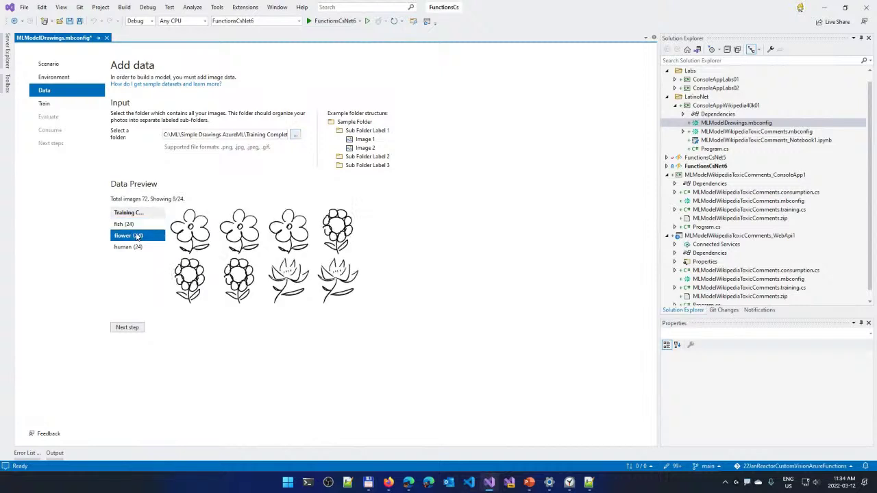
left_click(131, 246)
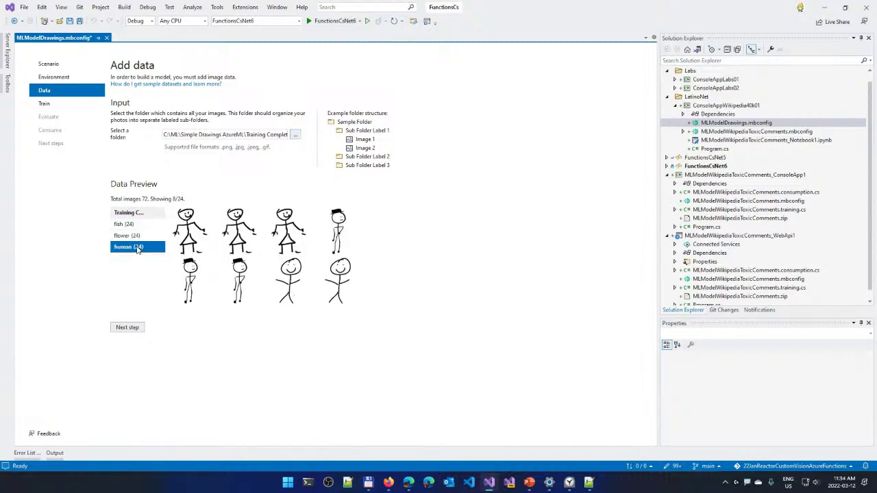
left_click(128, 327)
left_click(142, 113)
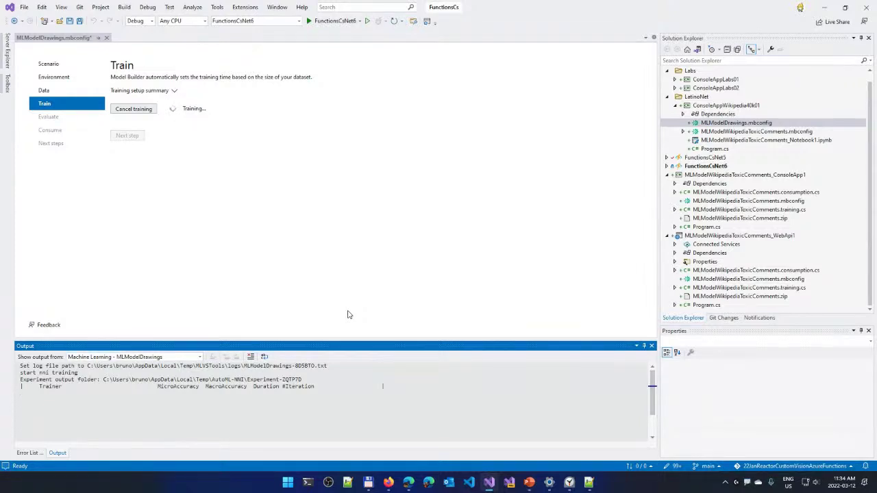
Switch to Azure Machine Learning Studio in the browser, discard the unfinished compute cluster, and open Automated ML
left_click(409, 482)
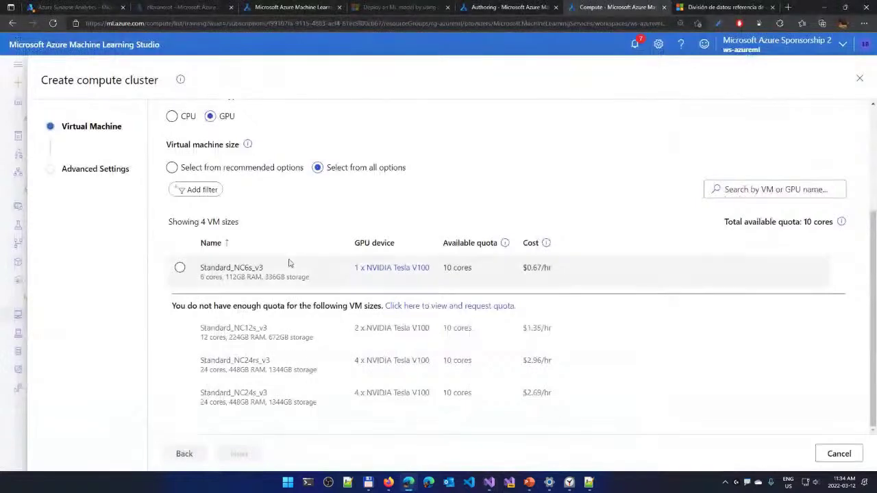
left_click(859, 78)
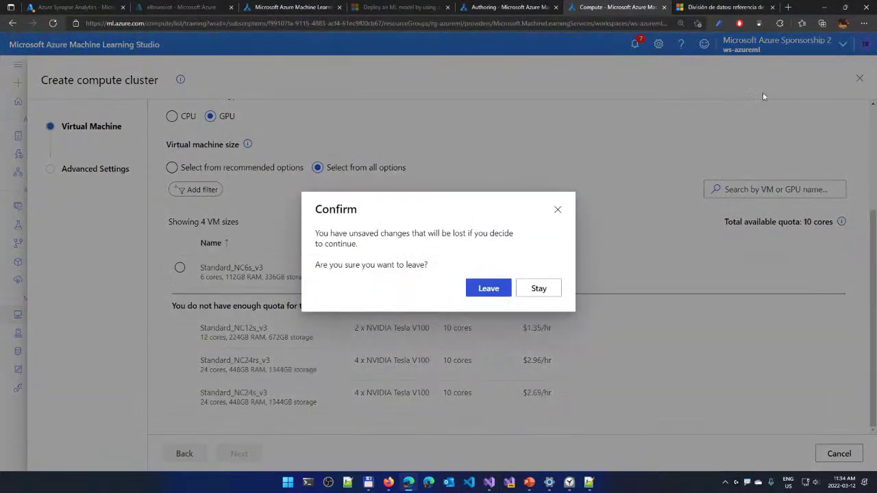
left_click(488, 288)
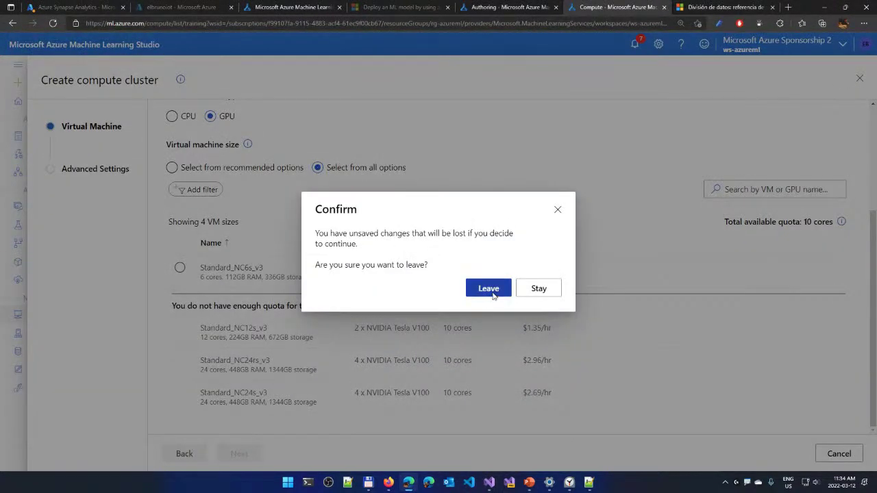
left_click(65, 161)
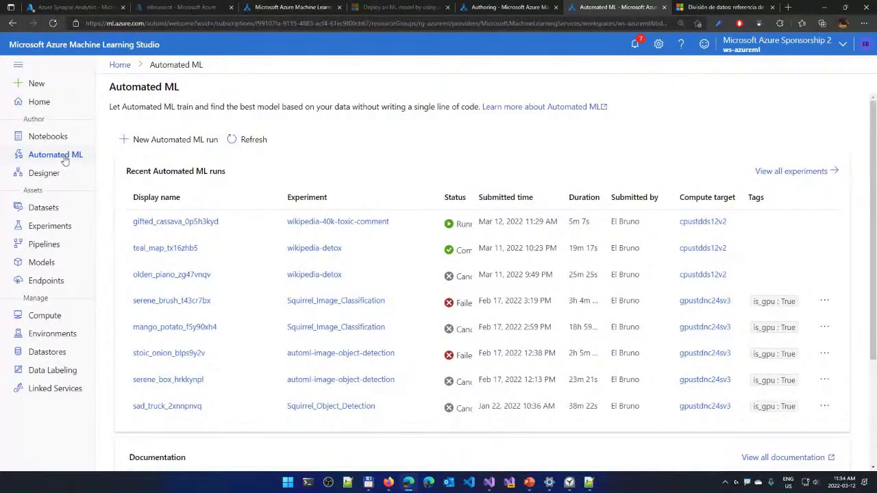
Start a new Automated ML run on the squirrel_ic_03_20220218_171953 dataset using the existing experiment Squirrel_Image_Classification
left_click(168, 141)
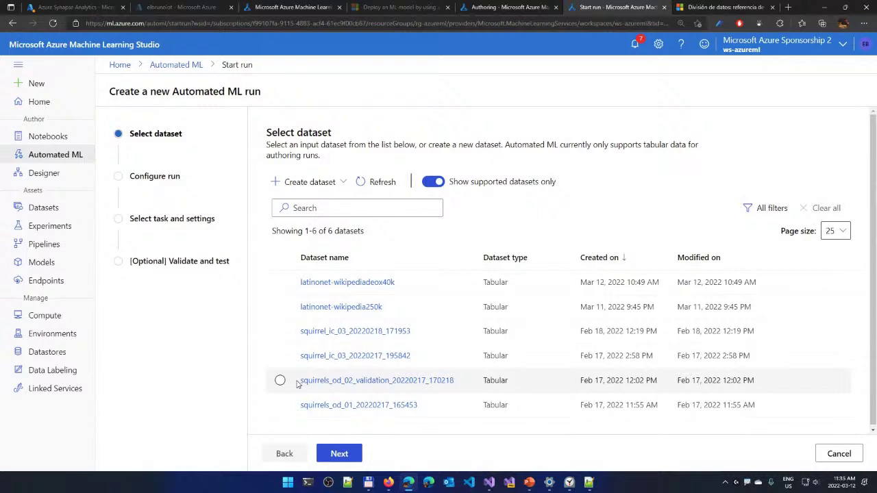
left_click(279, 331)
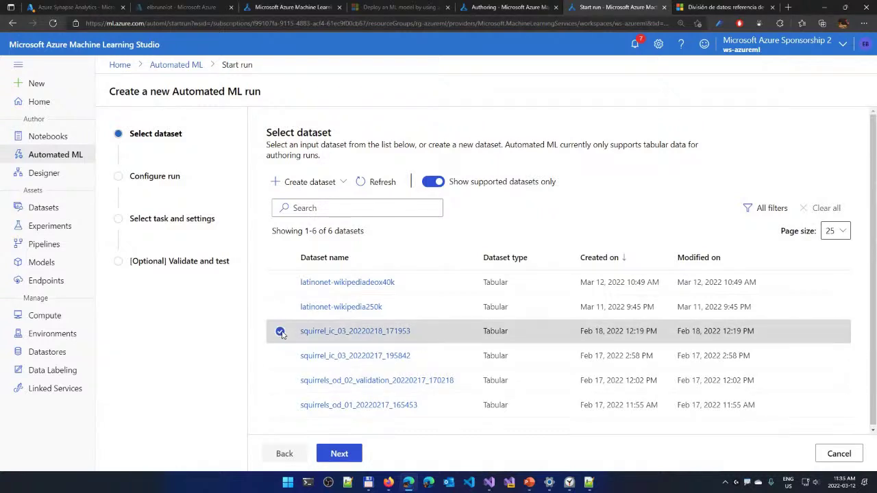
left_click(343, 454)
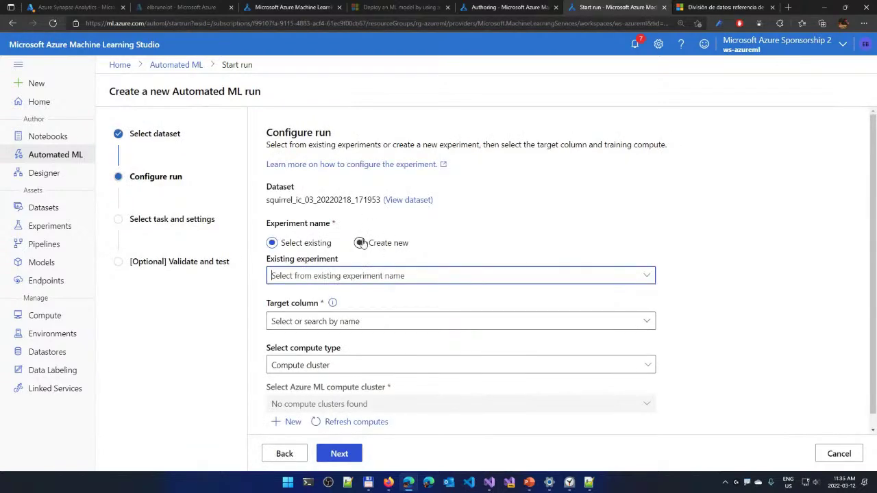
left_click(368, 274)
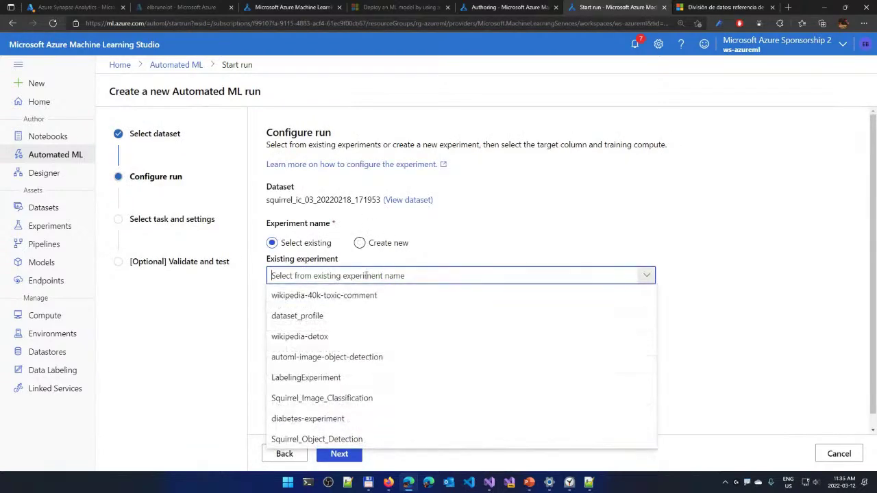
left_click(317, 400)
Examine the dataset's available columns and set the run's target column to label (String)
left_click(358, 321)
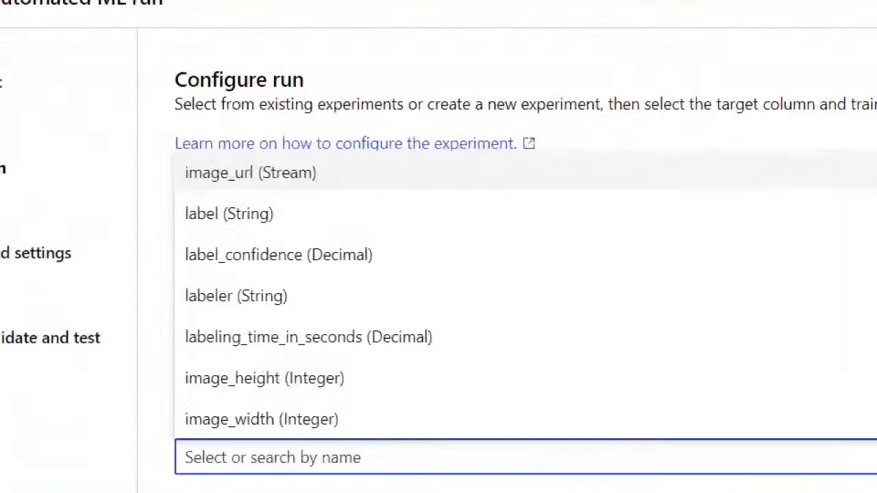
mouse_move(412, 187)
left_mouse_down()
mouse_move(341, 167)
mouse_move(355, 197)
left_mouse_up()
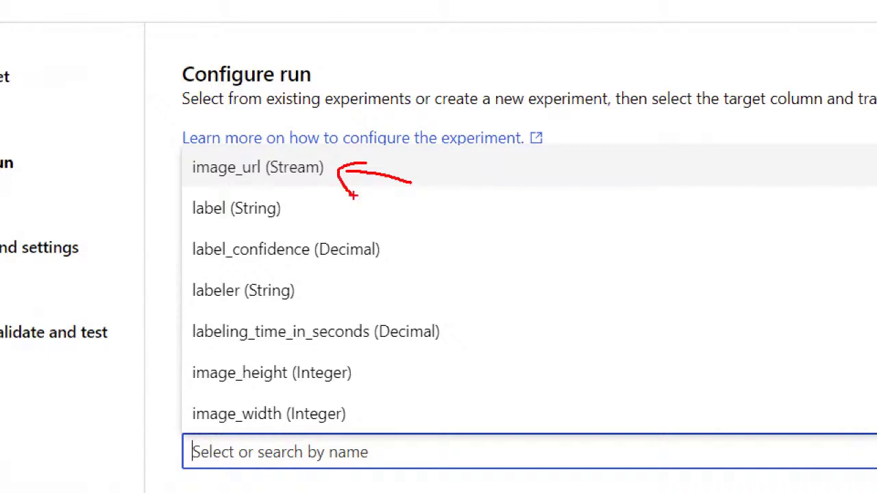
key("Escape")
left_click(252, 327)
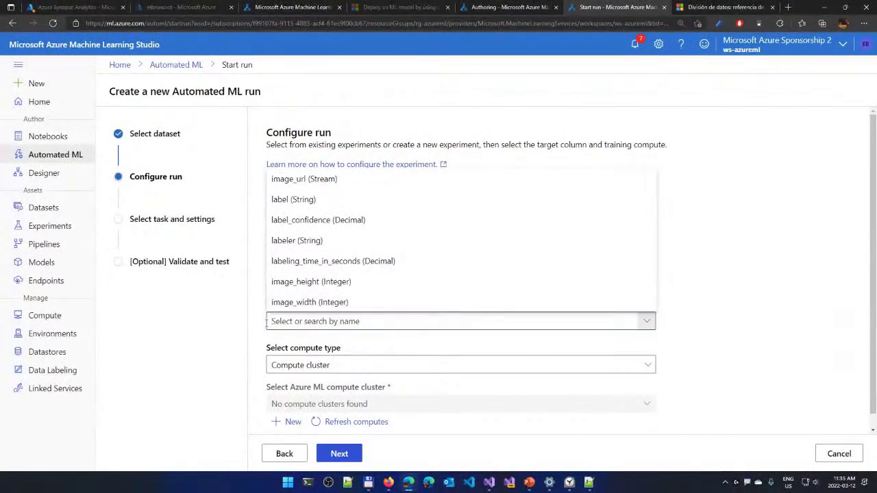
left_click(322, 322)
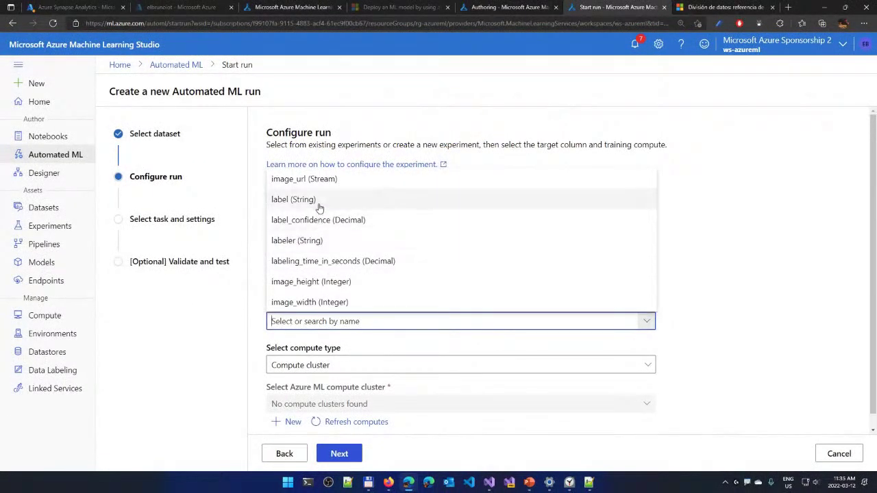
left_click(295, 198)
Set the run's compute type to Compute instance and list the available Azure ML compute instances
left_click(329, 368)
left_click(328, 368)
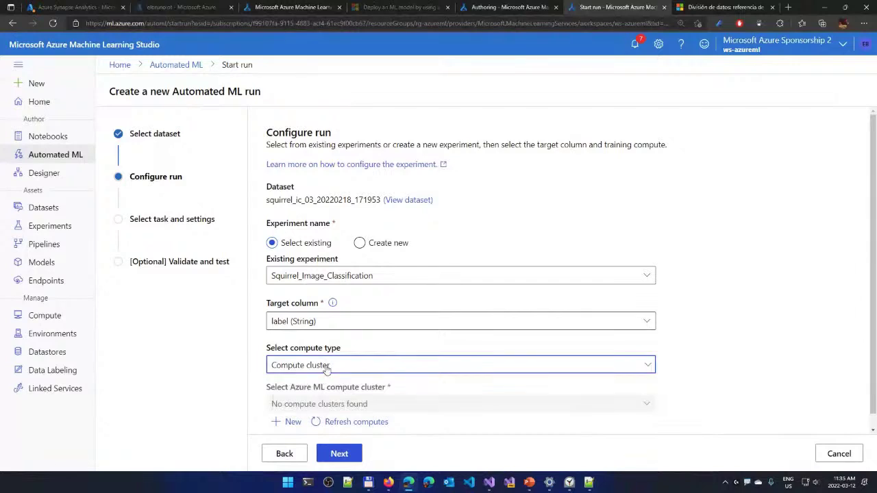
left_click(325, 367)
left_click(322, 405)
left_click(310, 409)
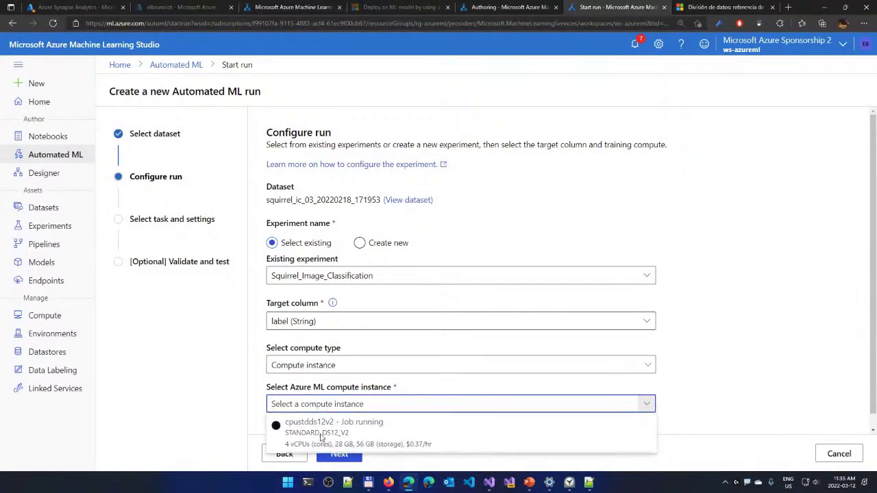
left_click(221, 399)
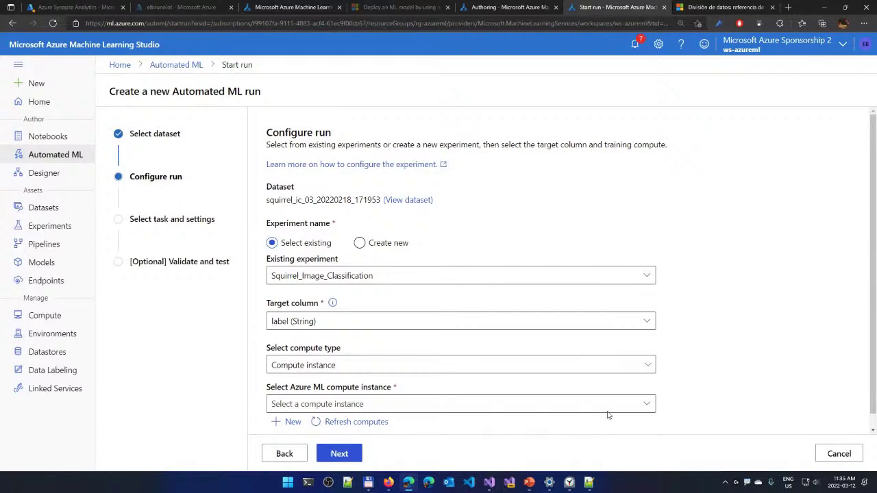
Cancel the new Automated ML run and start creating a new data labeling project
left_click(837, 457)
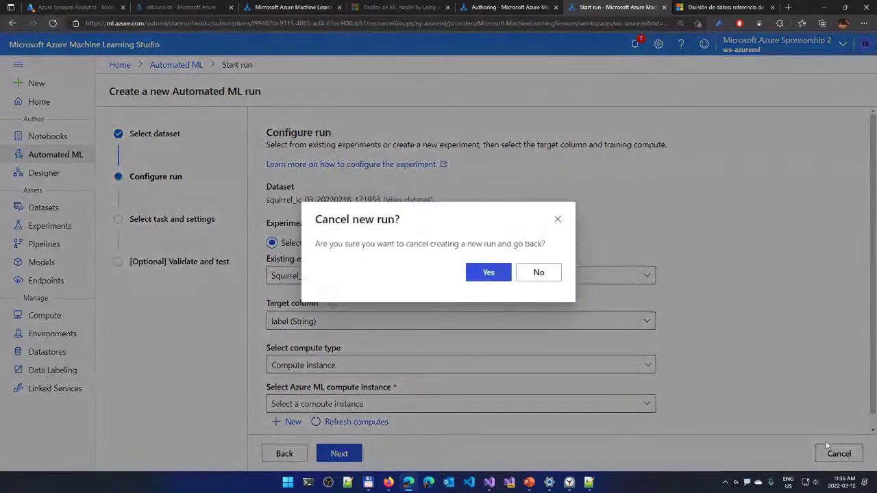
left_click(497, 274)
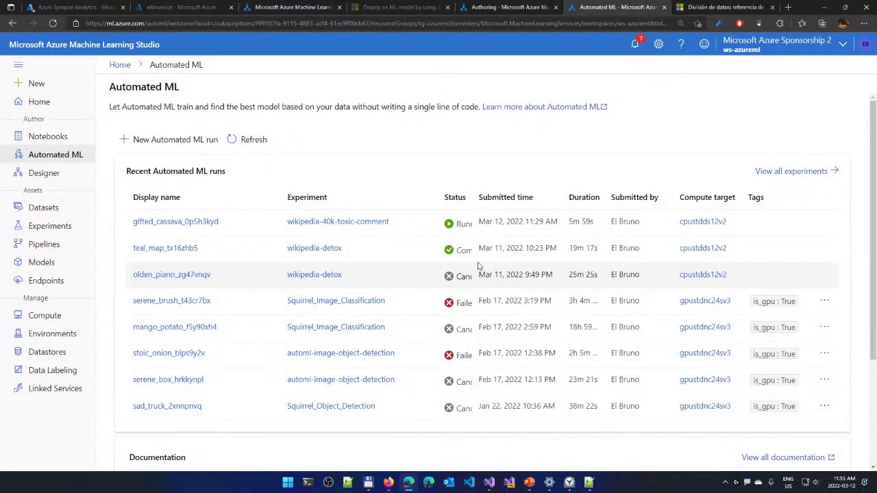
left_click(68, 377)
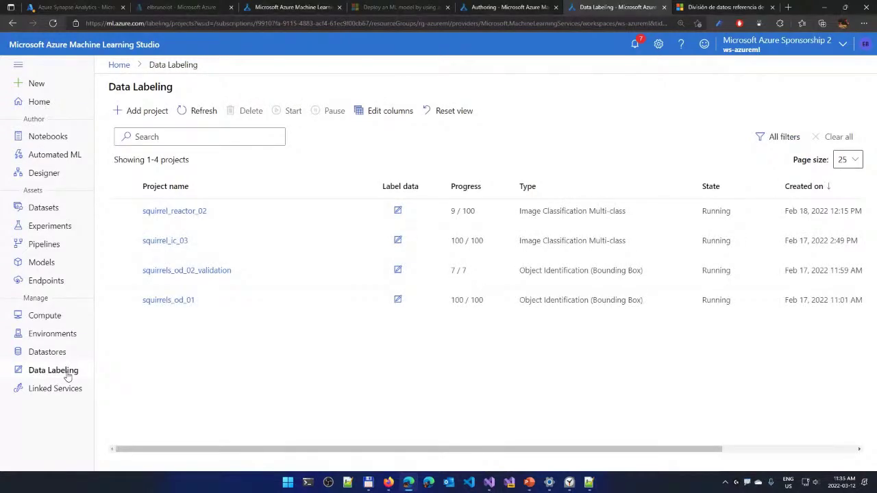
left_click(138, 113)
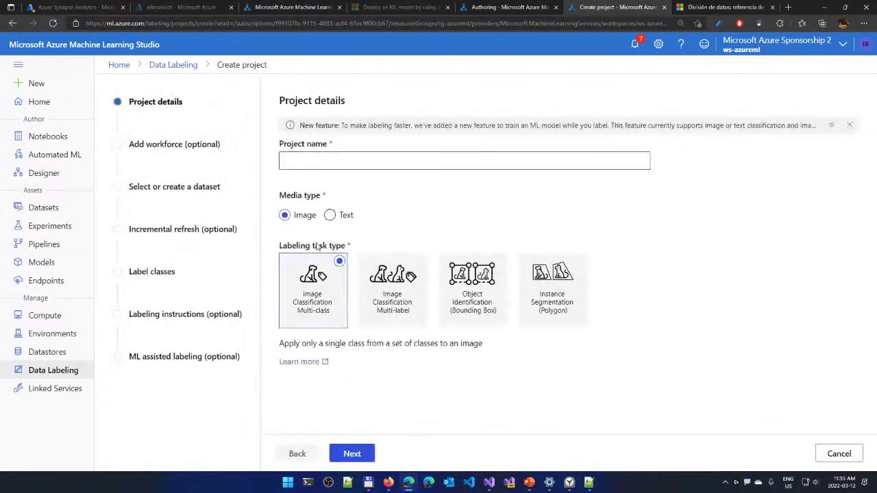
Name the image data labeling project latinonet-drawings
left_click(359, 165)
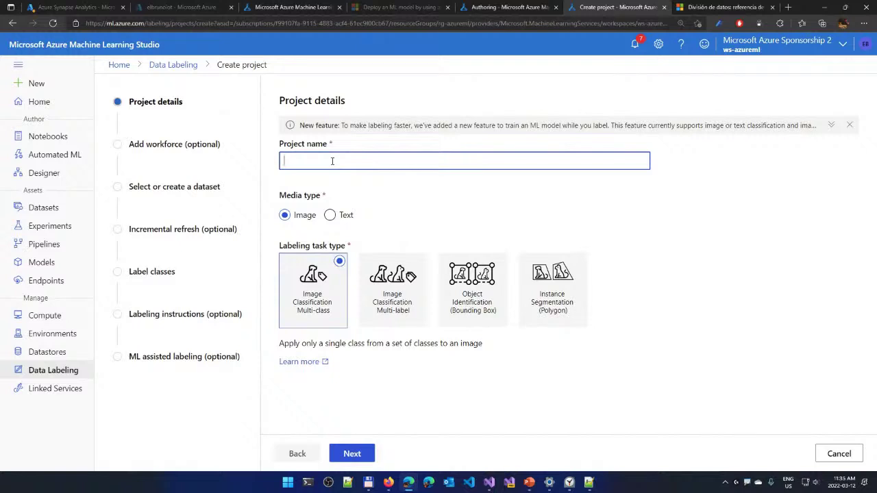
type("latinonet-drawings")
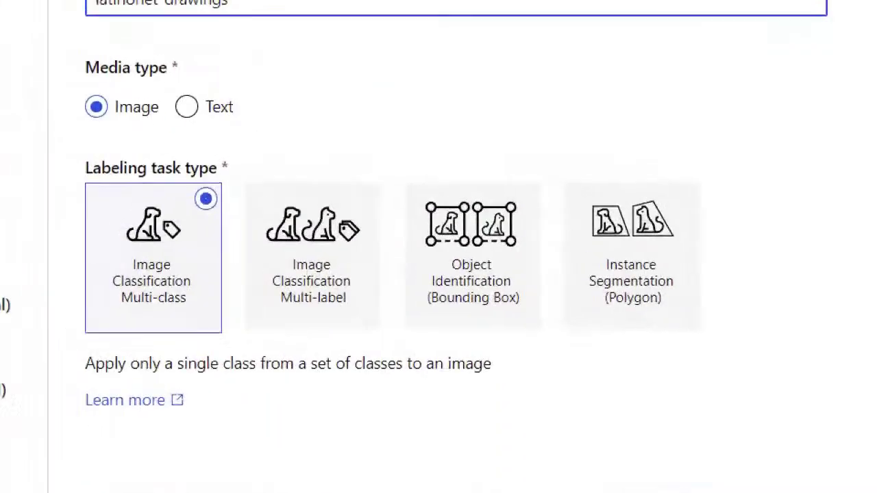
mouse_move(84, 390)
left_mouse_down()
mouse_move(110, 362)
mouse_move(117, 371)
mouse_move(116, 359)
left_mouse_up()
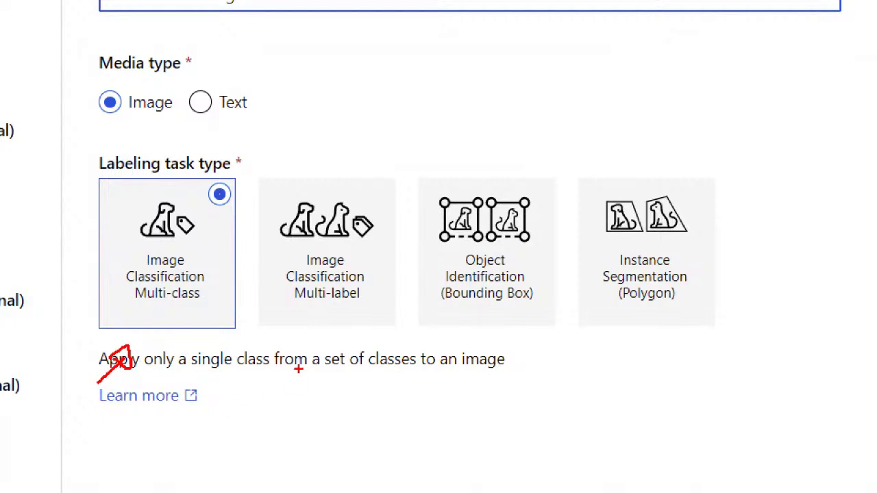
mouse_move(296, 381)
left_mouse_down()
mouse_move(309, 347)
mouse_move(300, 367)
left_mouse_up()
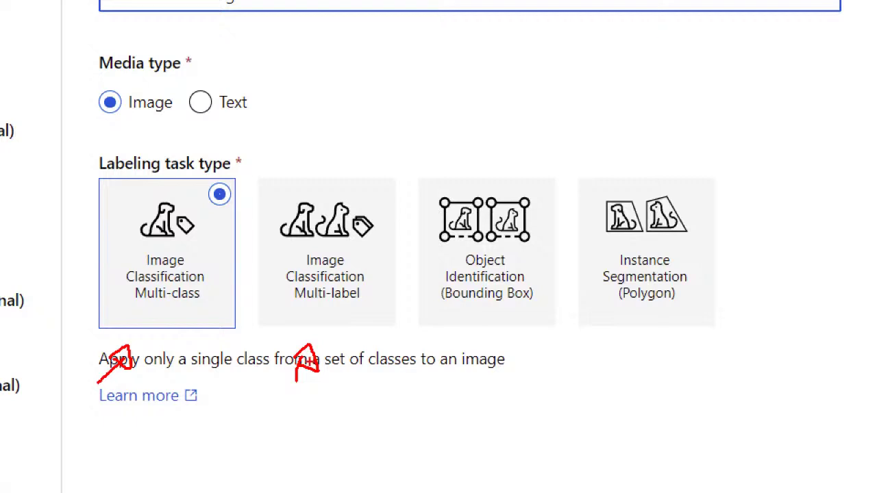
mouse_move(464, 400)
left_mouse_down()
mouse_move(458, 370)
mouse_move(475, 375)
left_mouse_up()
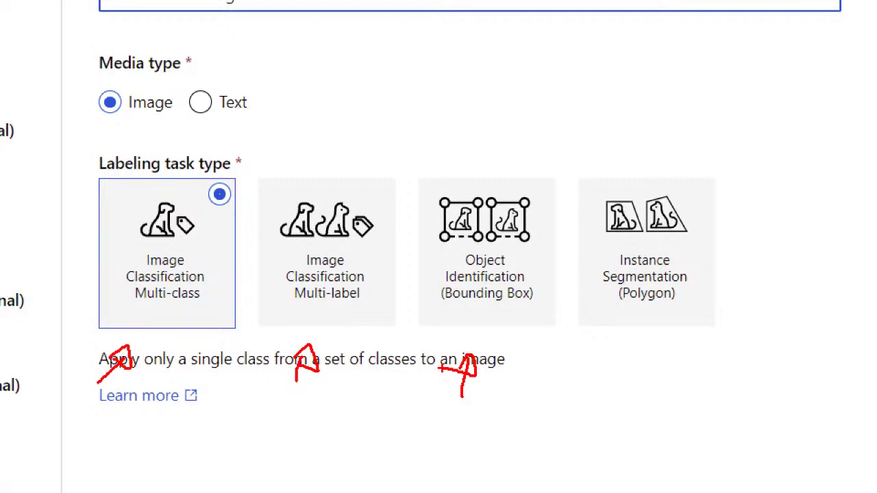
mouse_move(594, 395)
left_mouse_down()
mouse_move(607, 359)
mouse_move(604, 370)
left_mouse_up()
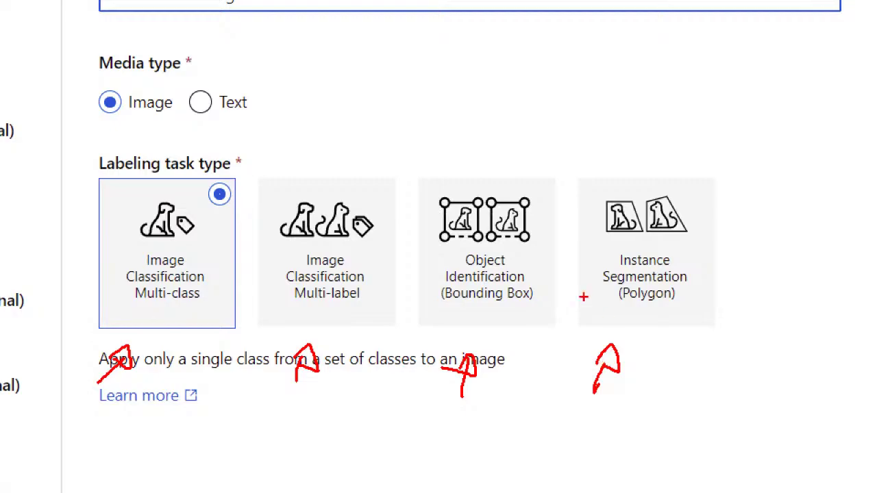
key("Escape")
Choose Image Classification Multi-class as the labeling task type and continue to dataset selection without a vendor labeling company
left_click(327, 301)
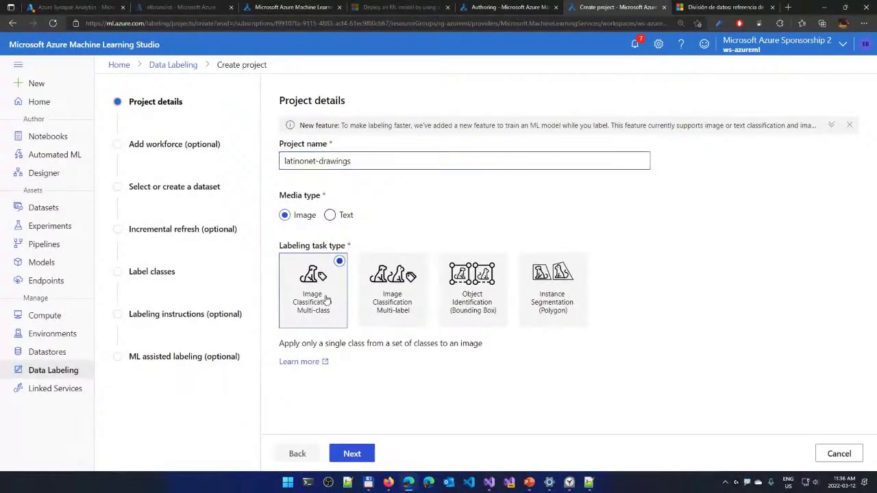
left_click(356, 457)
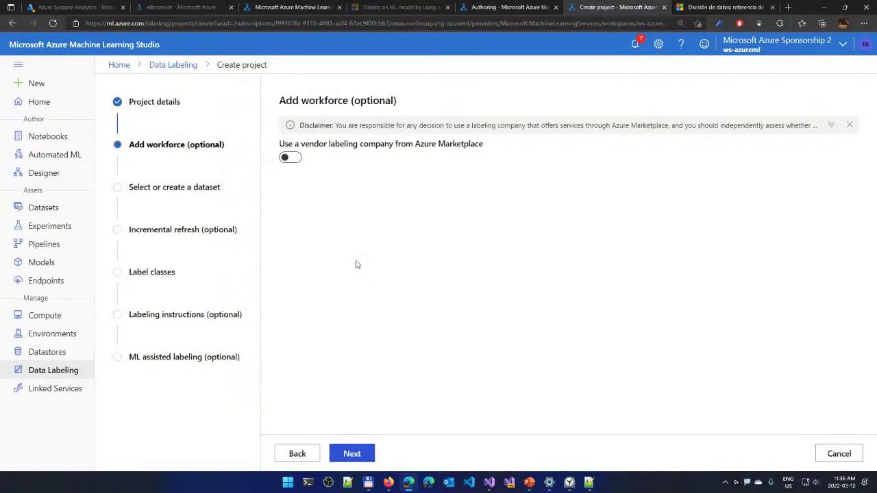
left_click(352, 454)
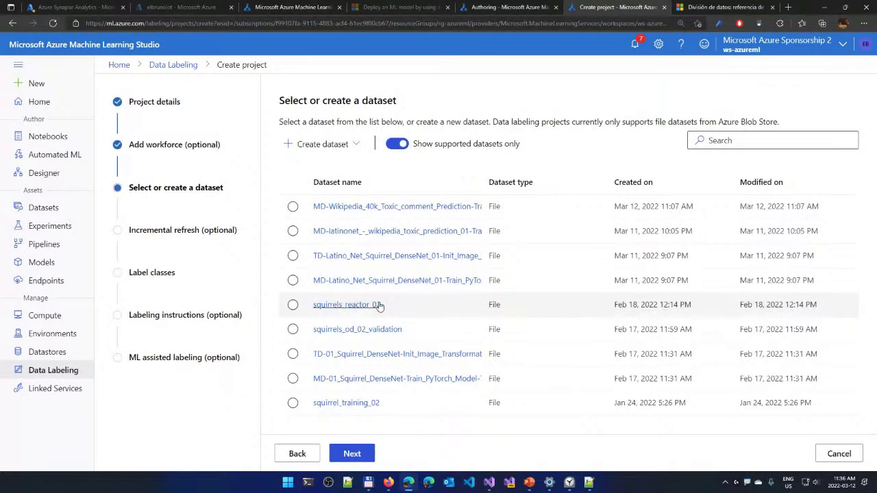
Start a new dataset from local files for the labeling project and name it latinonet-drawings
left_click(322, 144)
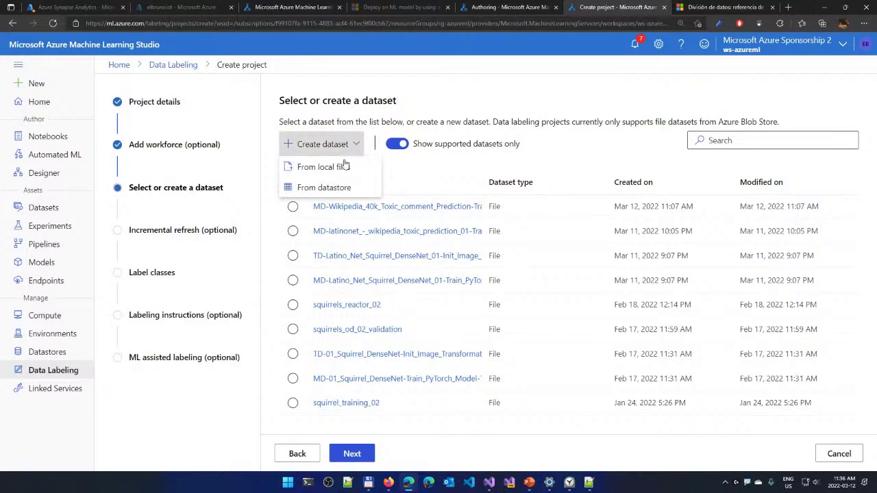
left_click(338, 172)
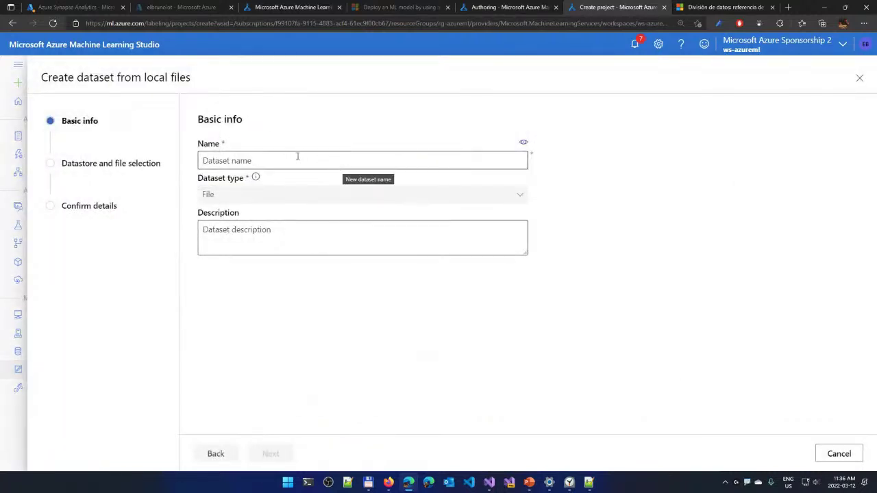
left_click(297, 158)
type("latinonet-dr")
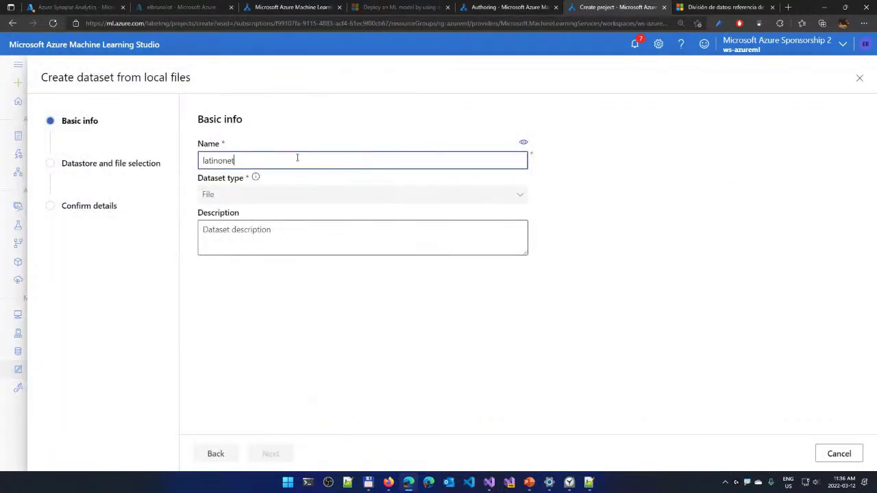
type("awings")
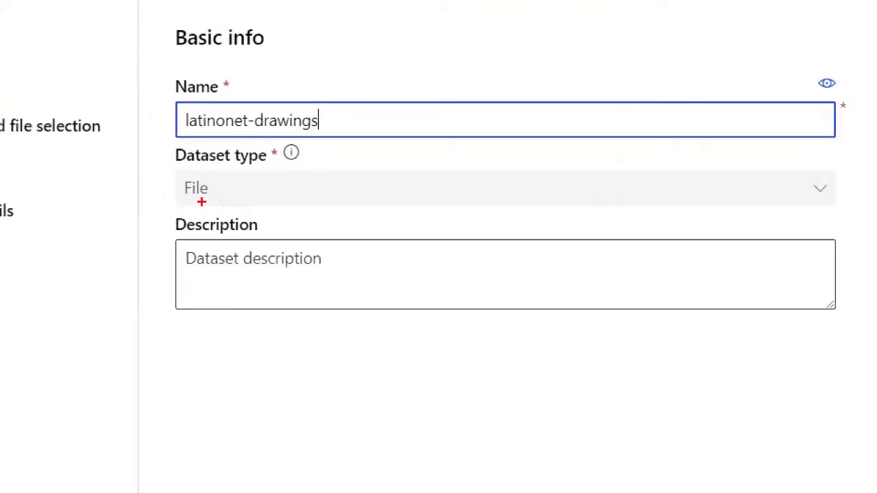
mouse_move(194, 203)
left_mouse_down()
mouse_move(182, 212)
mouse_move(182, 193)
mouse_move(173, 217)
left_mouse_up()
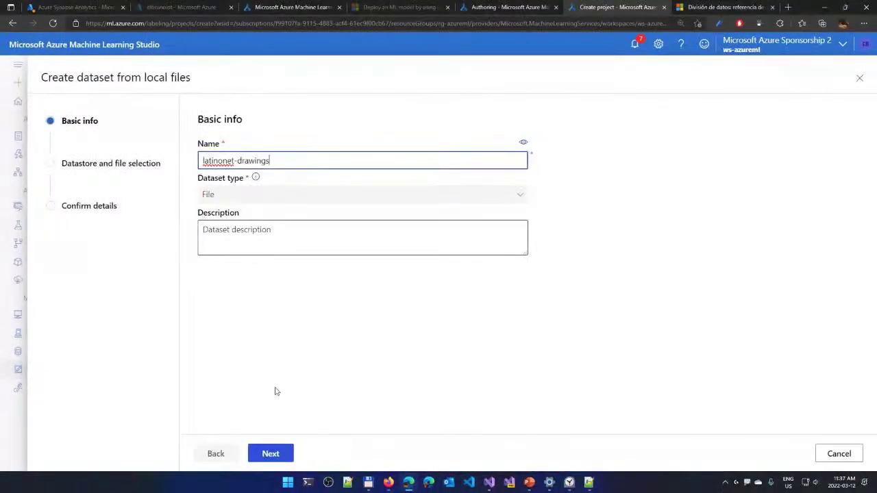
left_click(271, 454)
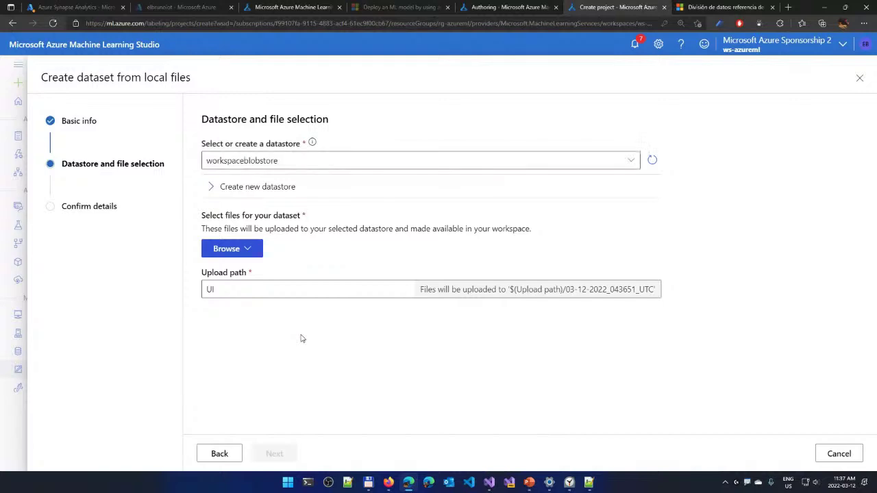
Browse for the dataset's files and go to the folder C:\ML\Simple Drawings AzureML\Training Complete
left_click(257, 253)
left_click(226, 266)
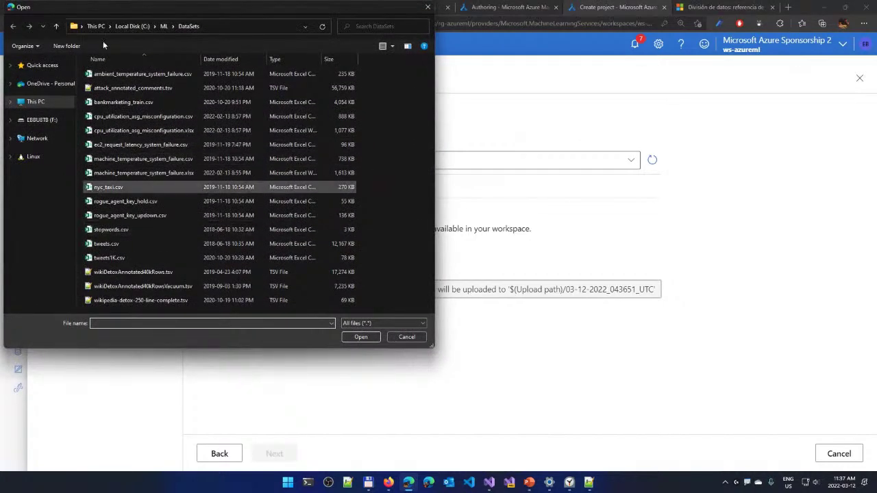
left_click(163, 26)
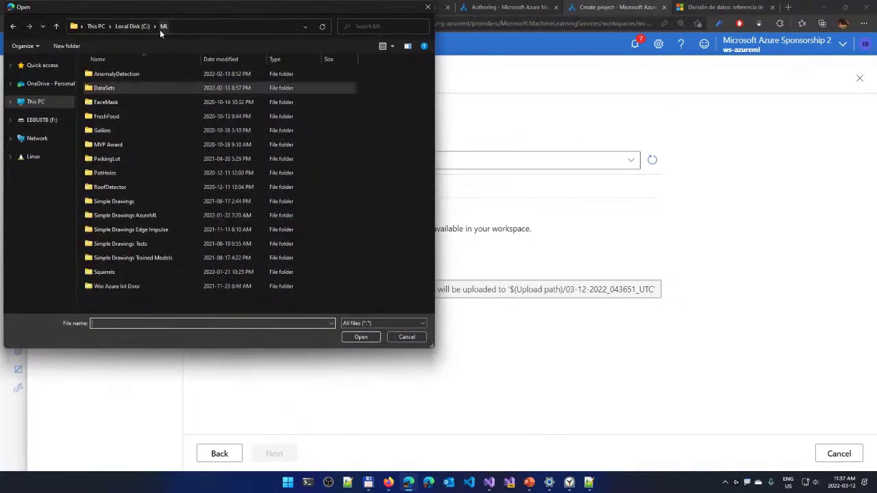
double_click(138, 215)
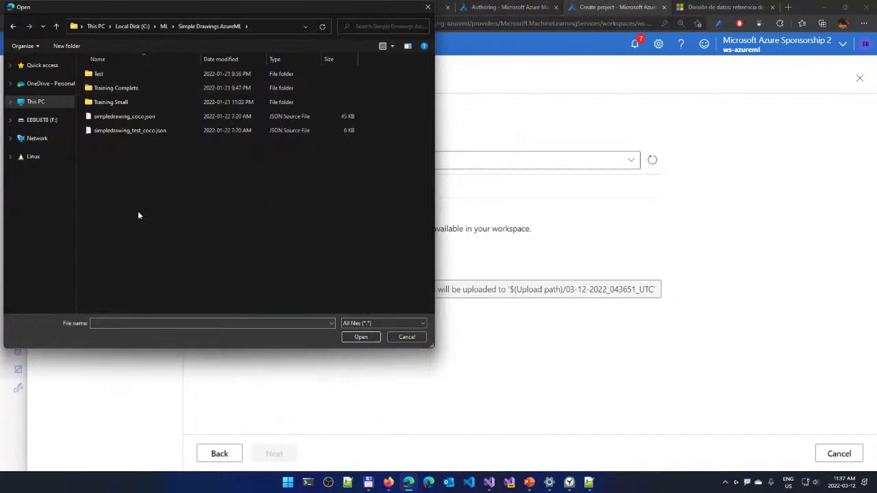
double_click(134, 92)
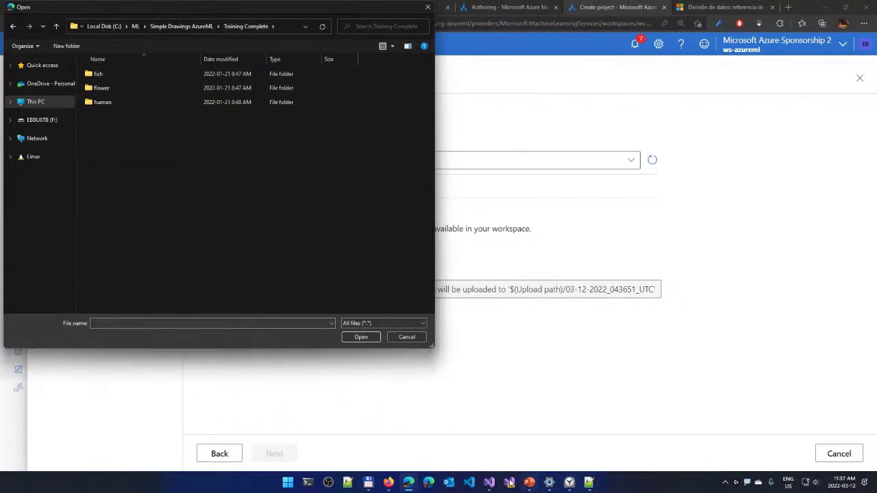
Open the Training Complete folder in a separate File Explorer window using its path
left_click(288, 26)
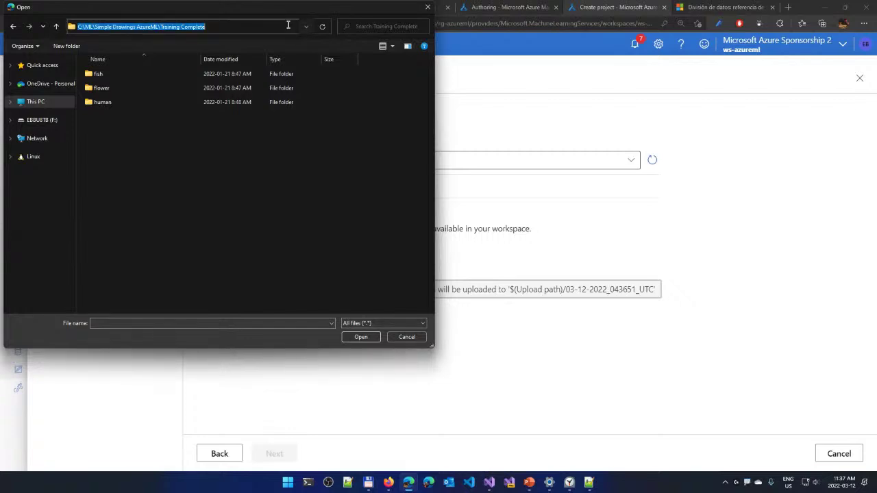
key("super+r")
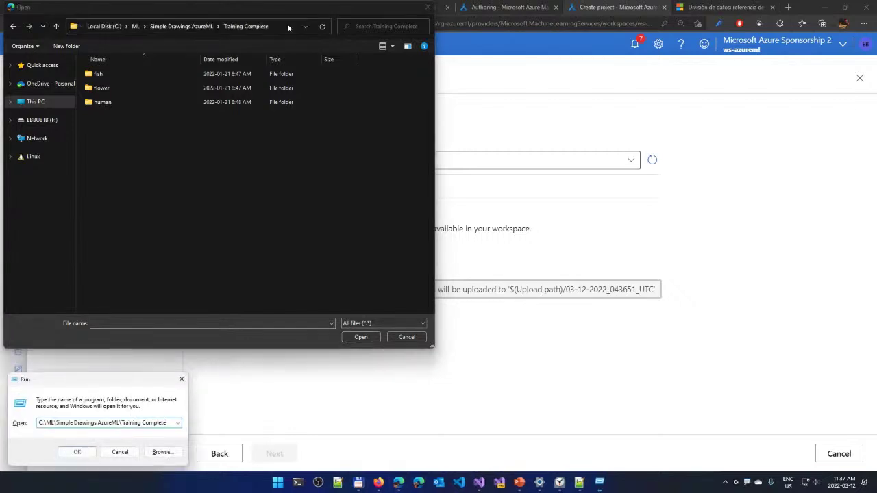
key("Return")
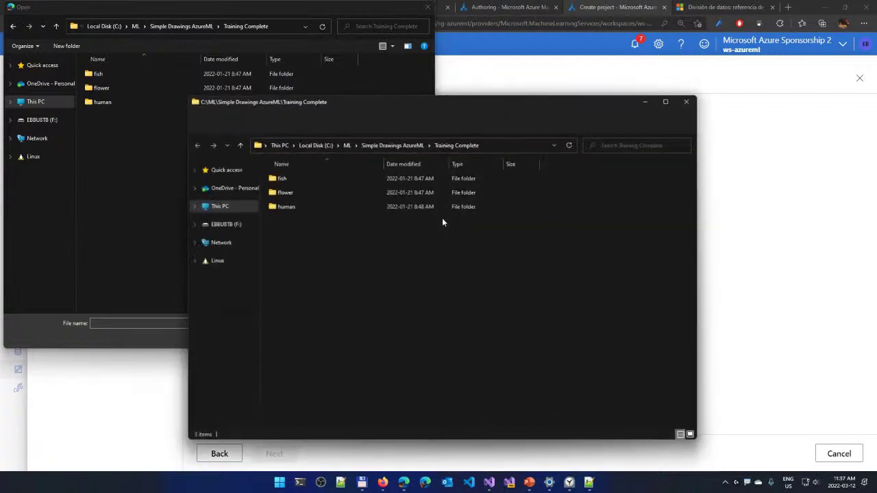
Duplicate the Training Complete folder inside Simple Drawings AzureML and name the copy Training All
left_click(414, 145)
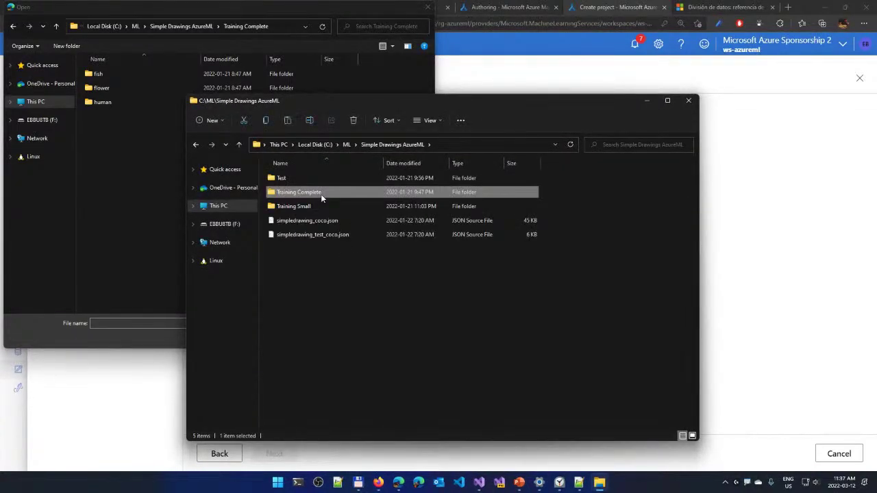
key("ctrl+v")
key("F2")
key("End")
key("ctrl+shift+Left")
key("ctrl+shift+Left")
key("ctrl+shift+Left")
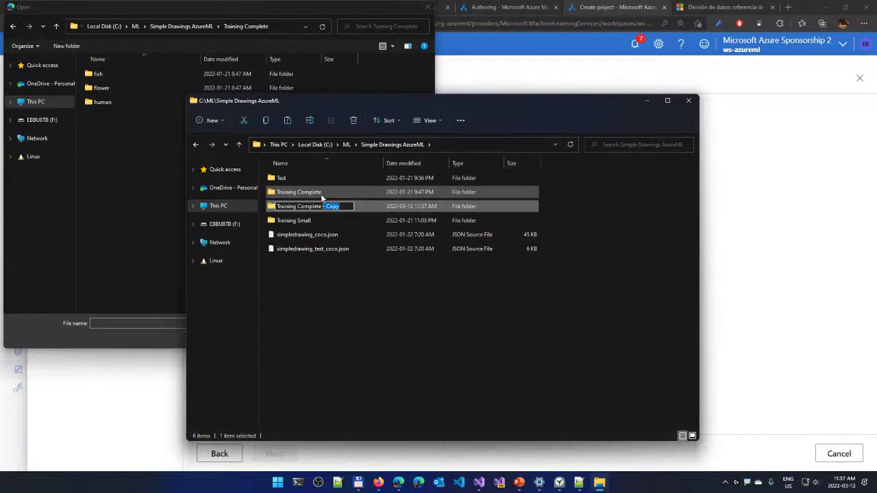
type("All")
key("Return")
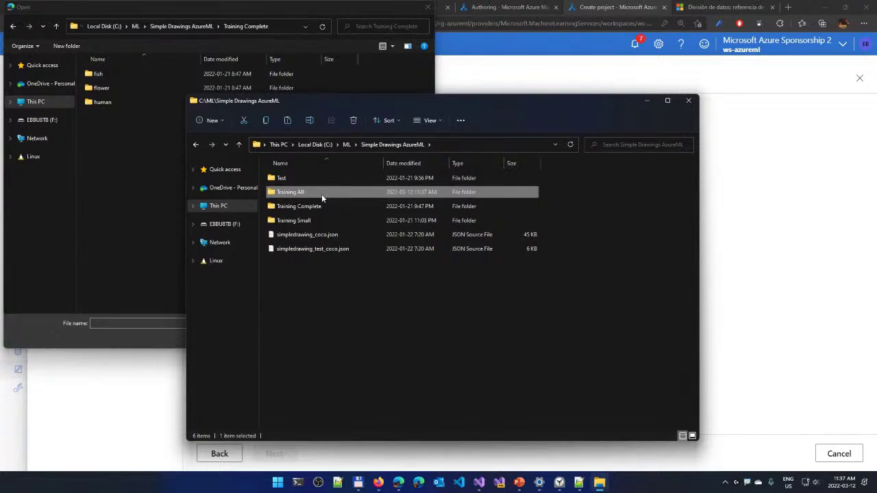
Move all images from the fish subfolder of Training All up into the Training All folder
double_click(321, 192)
double_click(301, 177)
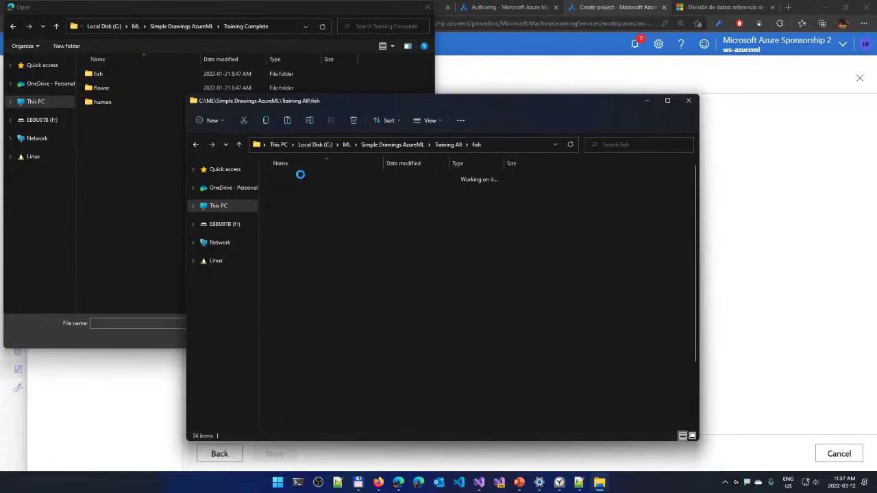
key("ctrl+a")
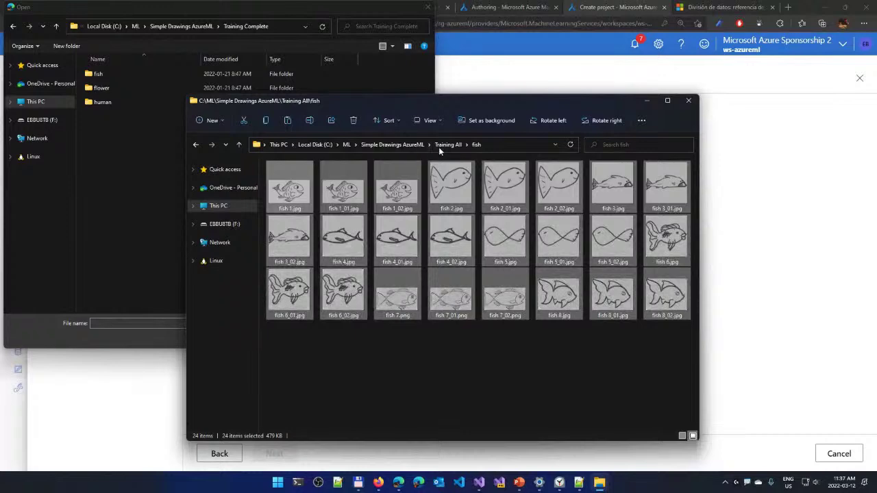
key("ctrl+x")
key("alt+Up")
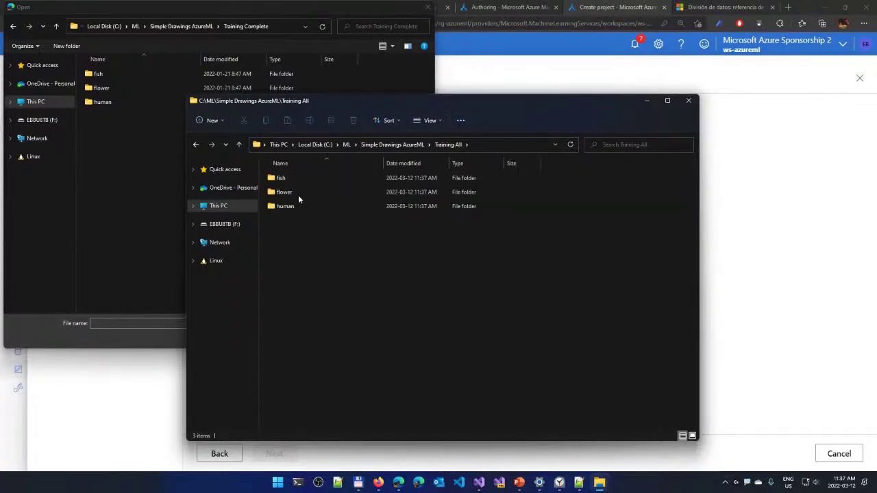
key("ctrl+v")
Move all images from the flower subfolder up into the Training All folder
double_click(292, 193)
key("ctrl+a")
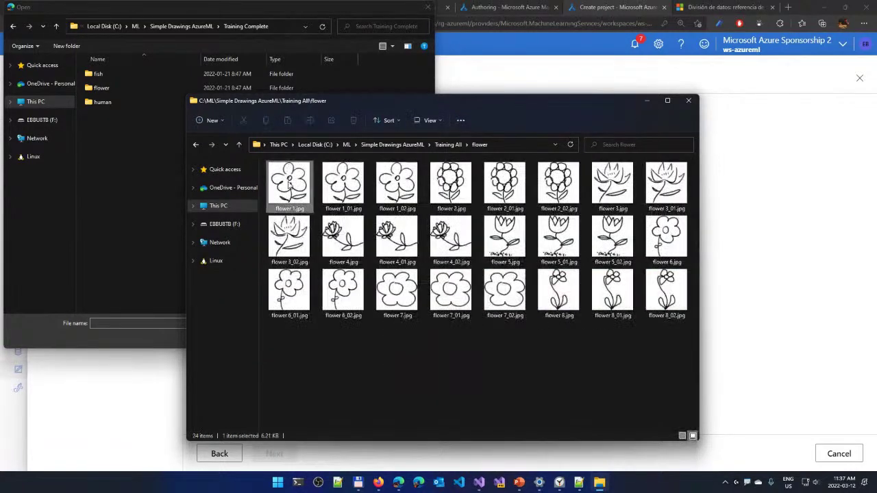
key("ctrl+x")
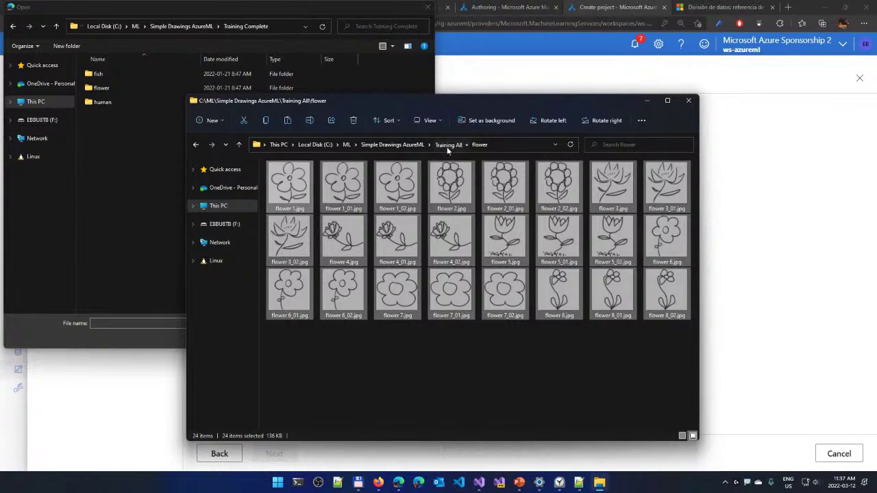
left_click(447, 145)
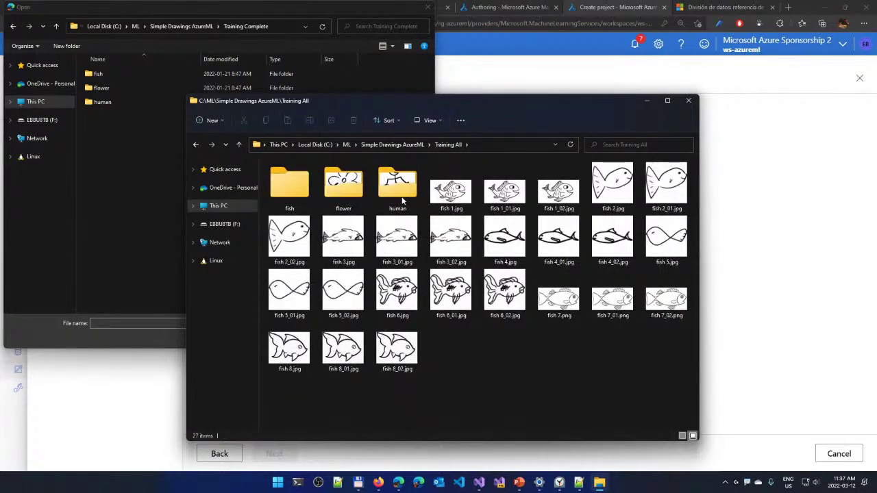
left_click(401, 190)
key("ctrl+v")
Move all images from the human subfolder up into the Training All folder
double_click(402, 192)
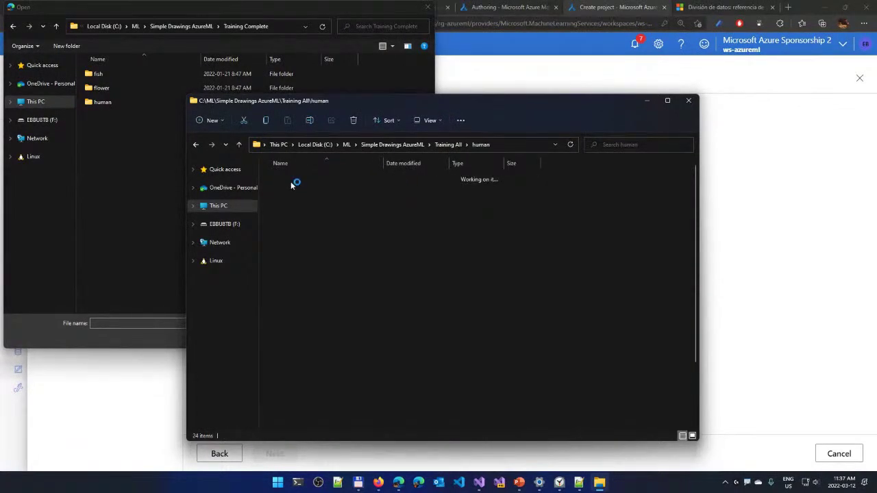
key("ctrl+a")
key("ctrl+x")
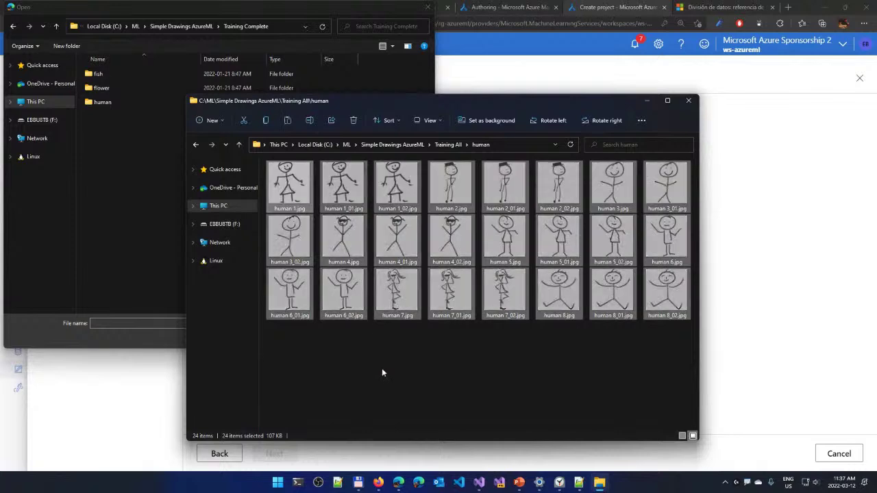
left_click(381, 368)
key("ctrl+v")
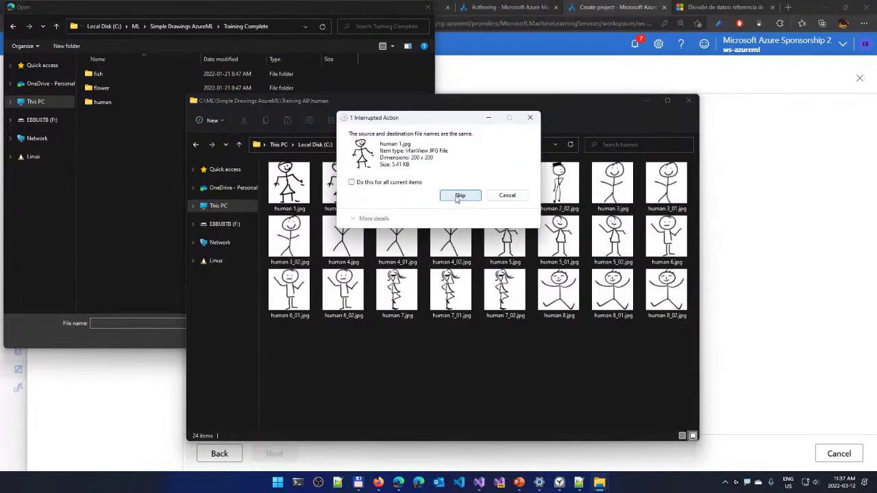
left_click(507, 195)
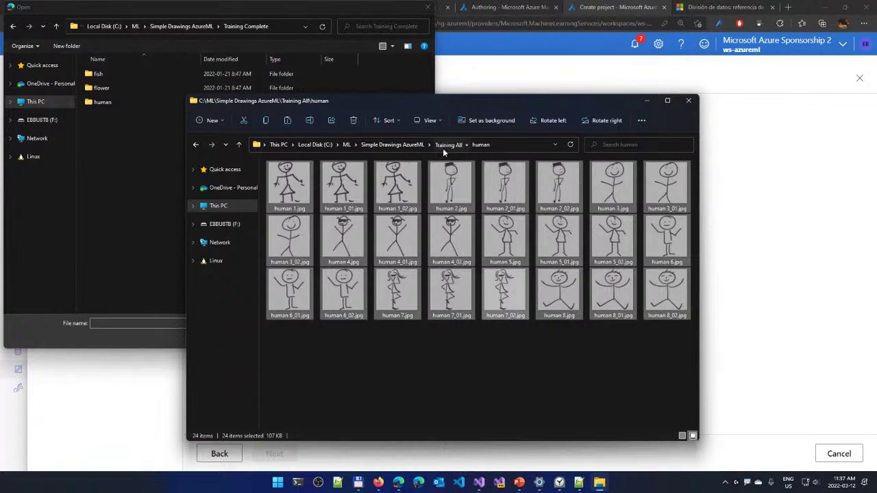
left_click(446, 145)
left_click(442, 349)
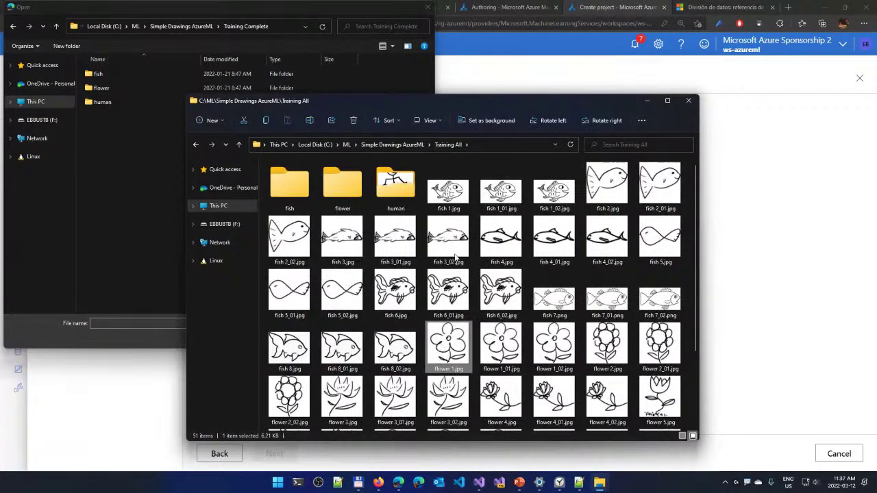
key("ctrl+v")
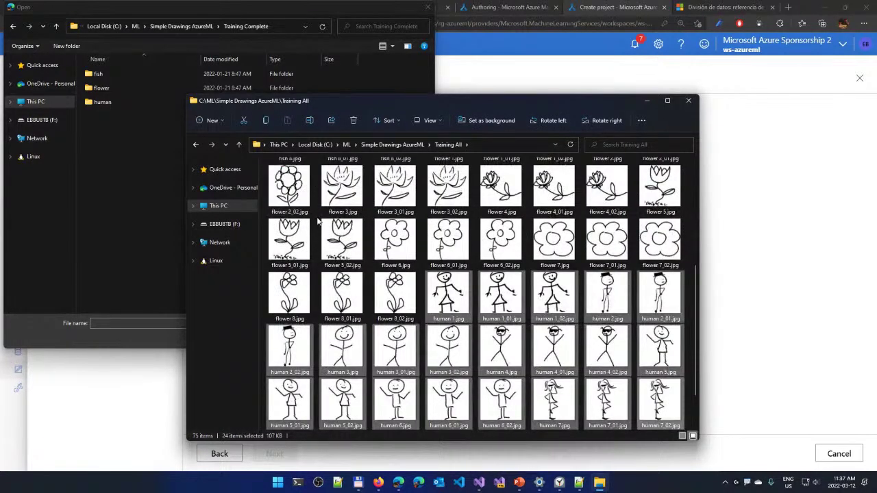
Delete the fish, flower and human subfolders from Training All and close that File Explorer window
left_click(295, 190)
left_click(405, 189, "shift")
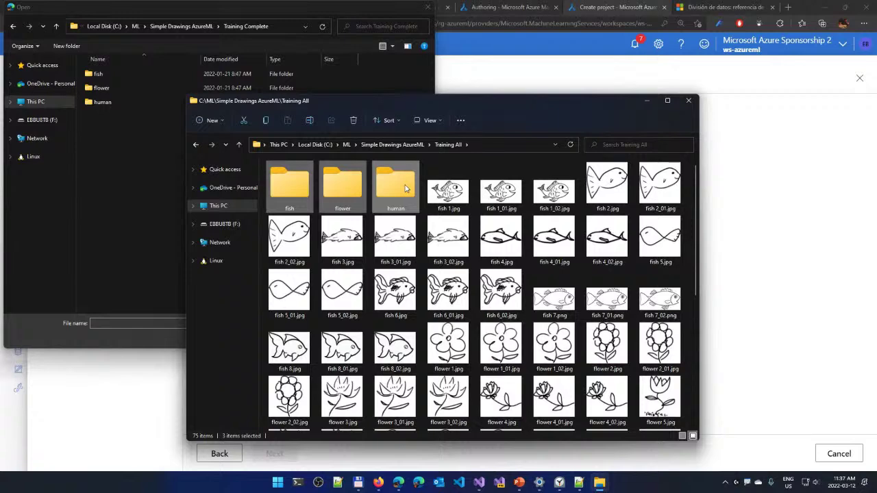
key("Delete")
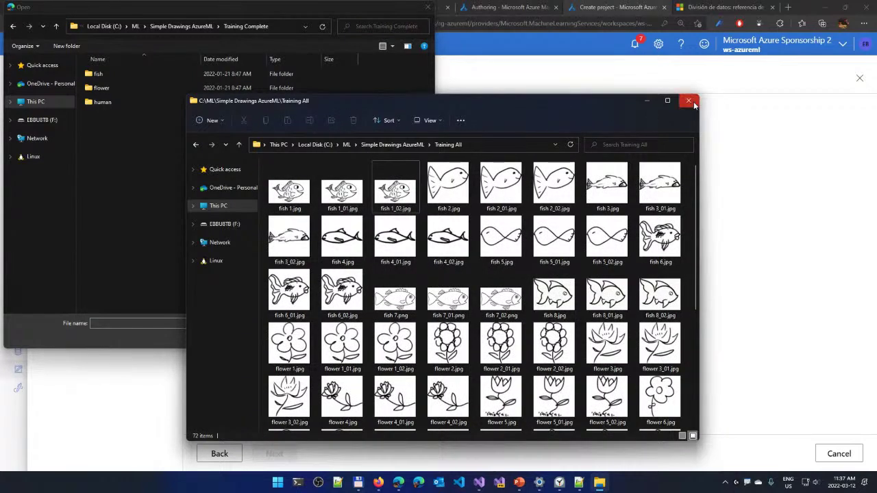
left_click(689, 100)
Upload all images from the Training All folder to workspaceblobstore and create the latinonet-drawings dataset
left_click(208, 26)
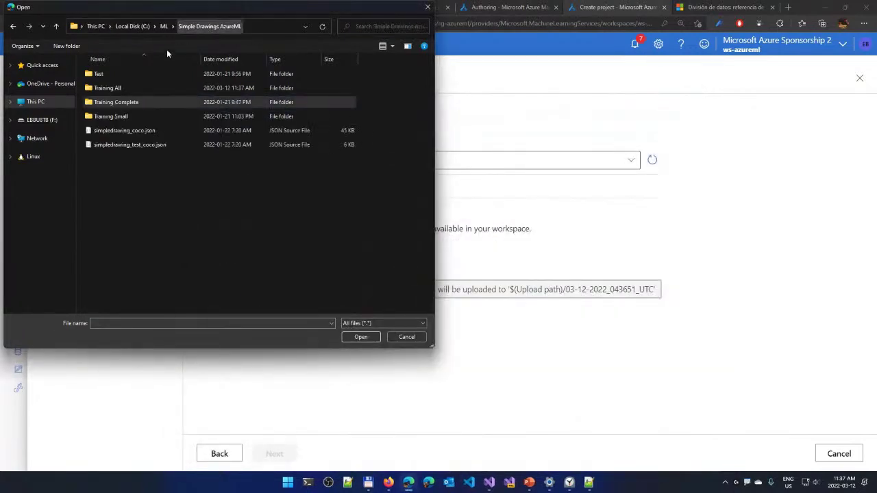
double_click(124, 90)
key("ctrl+a")
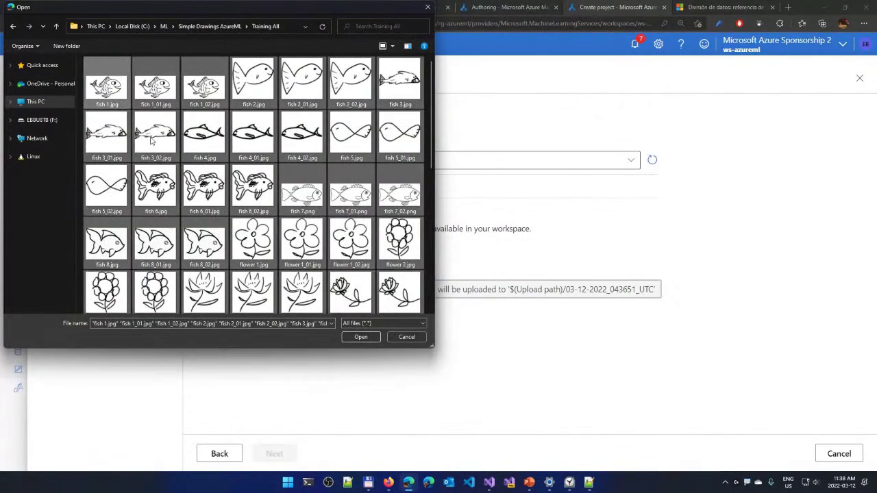
left_click(361, 337)
scroll(363, 336, "down", 3)
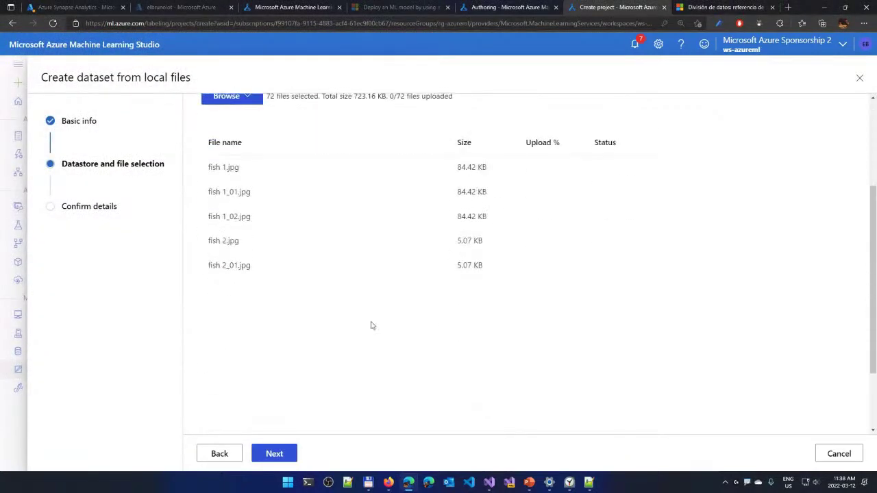
scroll(366, 254, "up", 3)
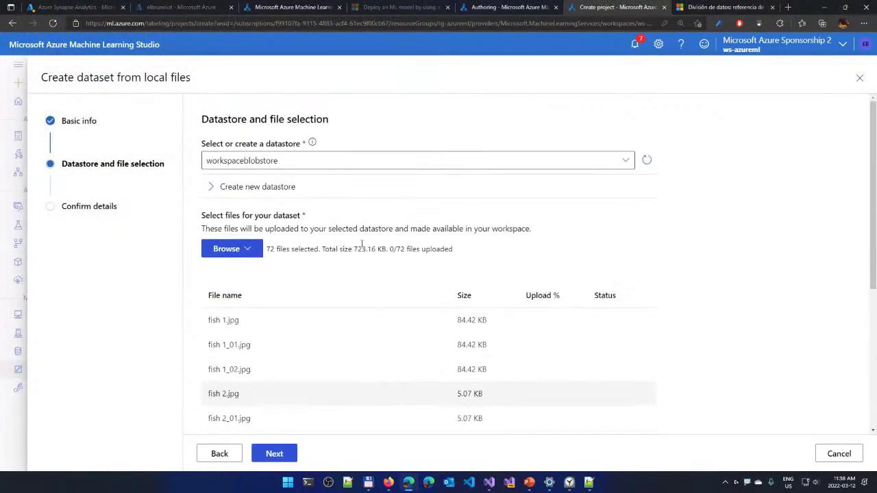
left_click(275, 455)
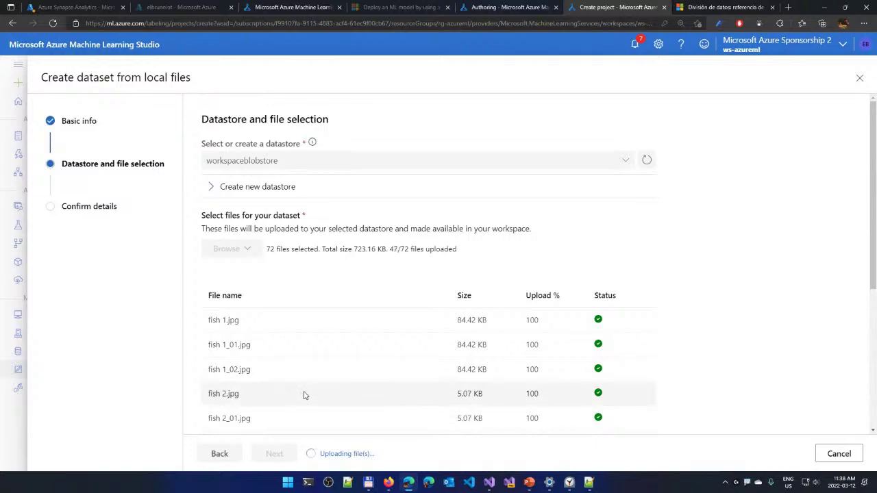
scroll(305, 395, "down", 3)
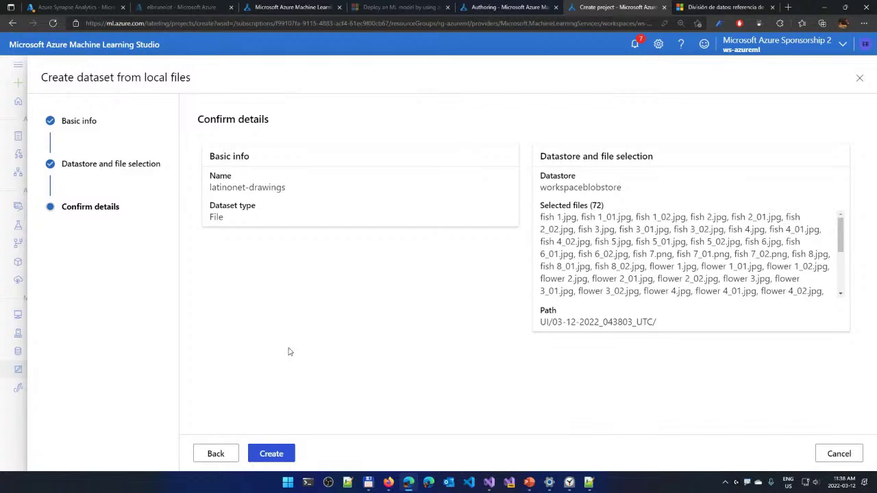
left_click(272, 455)
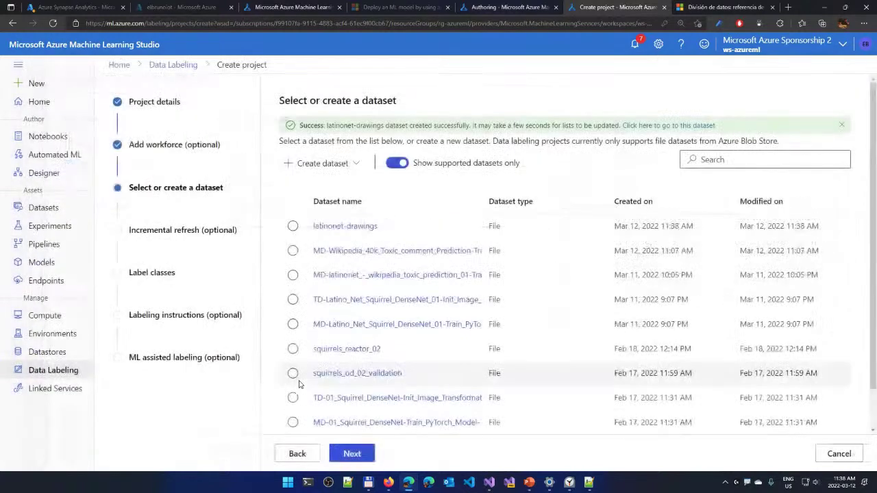
Choose latinonet-drawings as the labeling project's dataset and enable incremental refresh at regular intervals
left_click(293, 226)
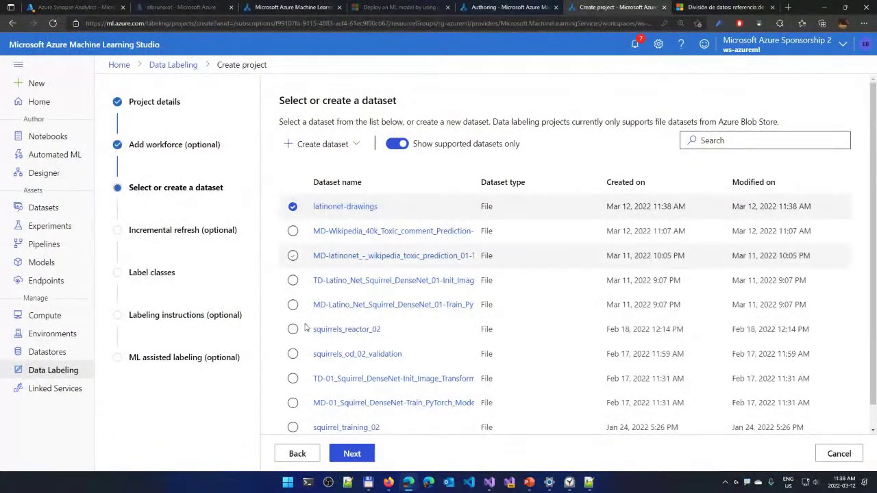
left_click(353, 454)
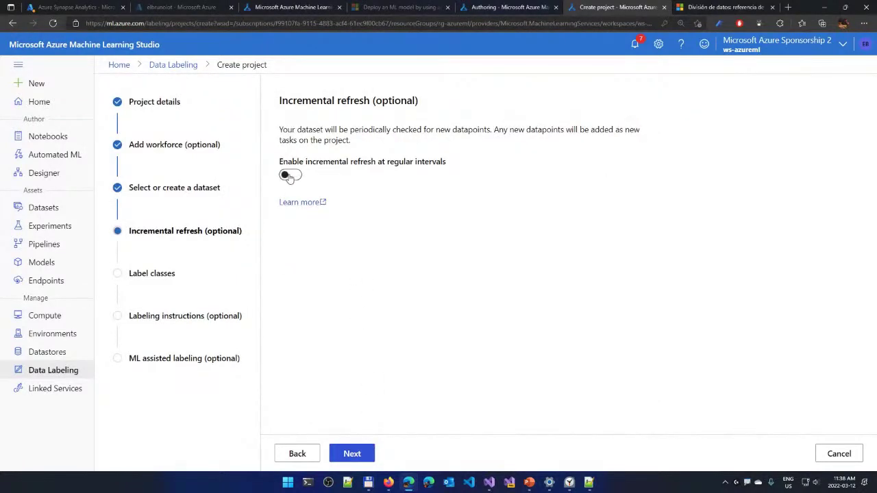
left_click(289, 174)
left_click(364, 455)
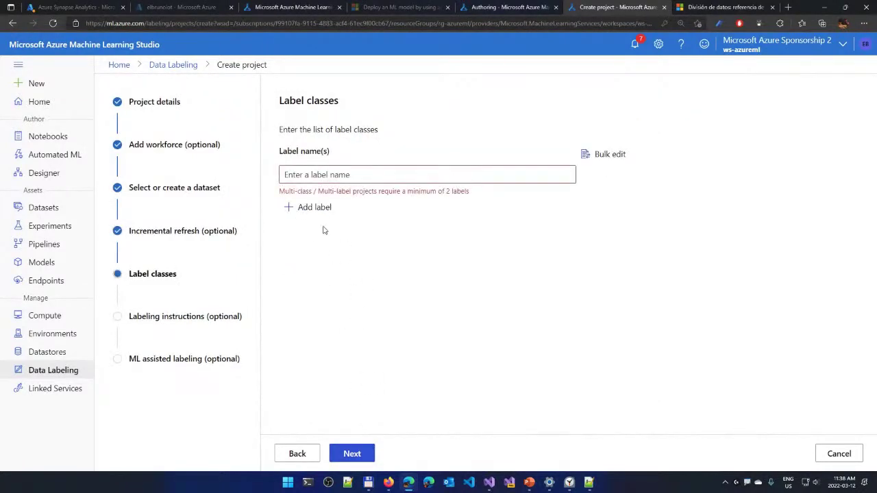
Add the label classes fish, human and flower, and leave the labeling instructions blank
left_click(309, 174)
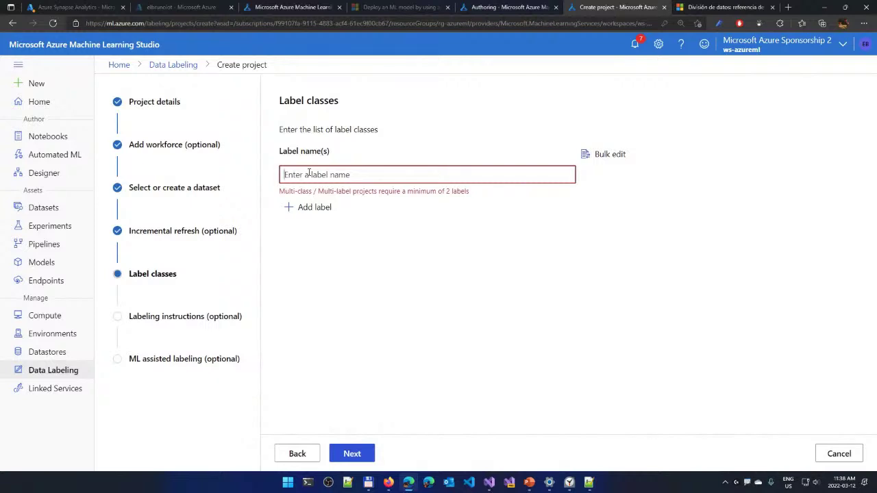
type("fish")
left_click(319, 207)
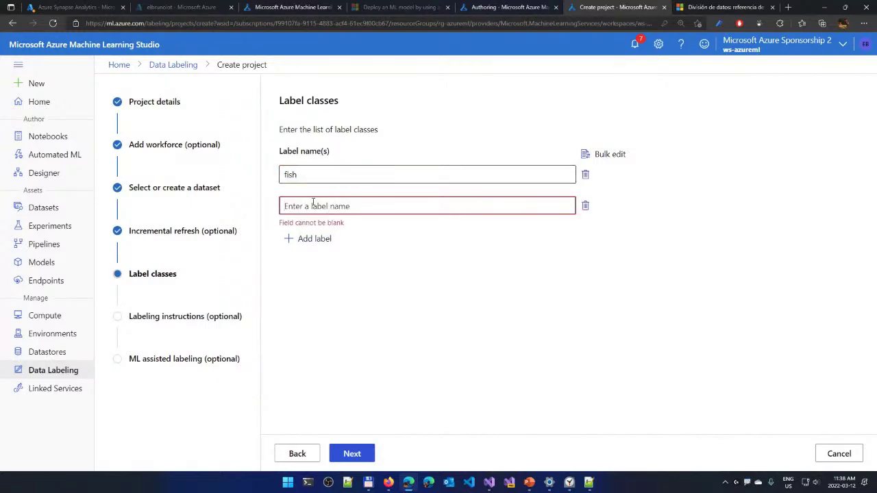
type("human")
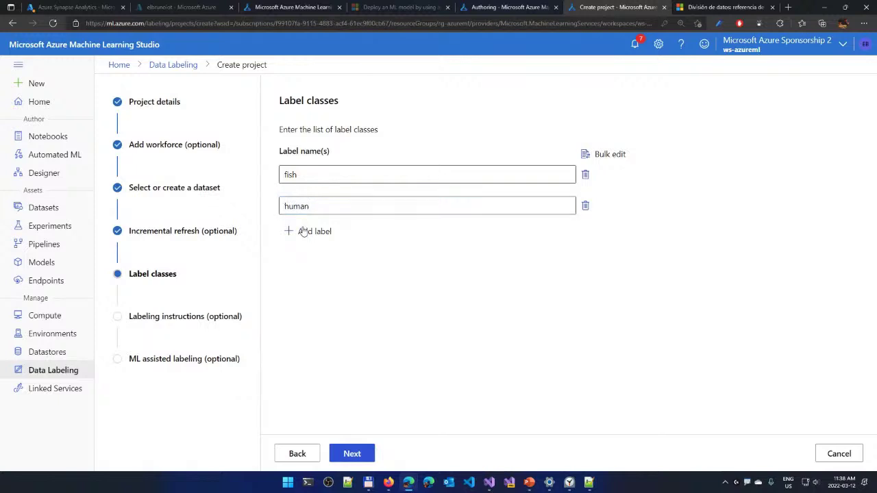
left_click(305, 231)
type("flower")
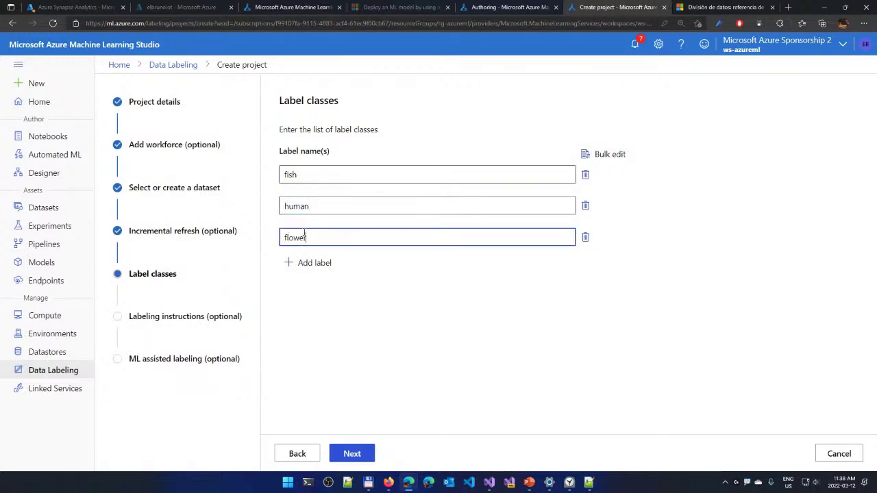
left_click(353, 455)
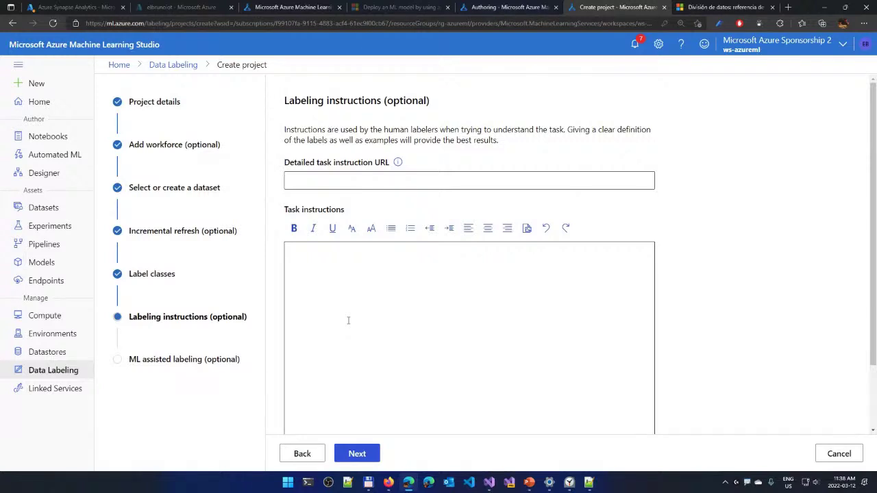
left_click(356, 455)
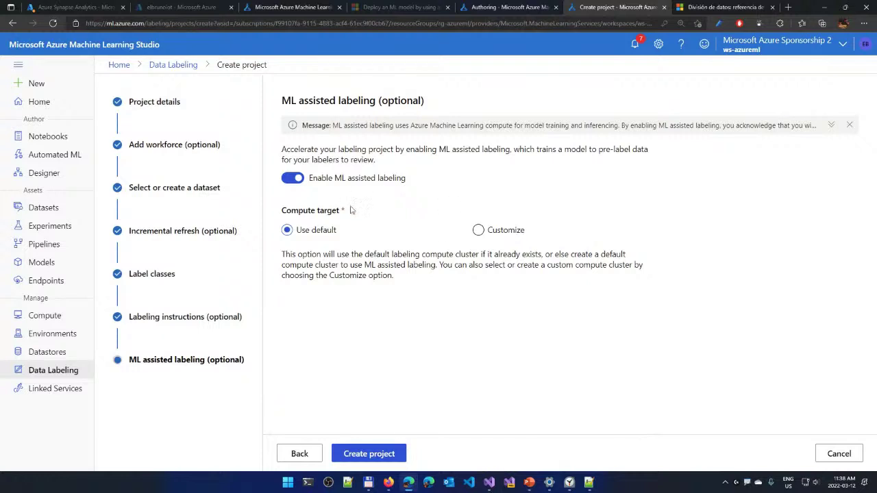
Try to create the project with ML assisted labeling on the default compute target
left_click(377, 454)
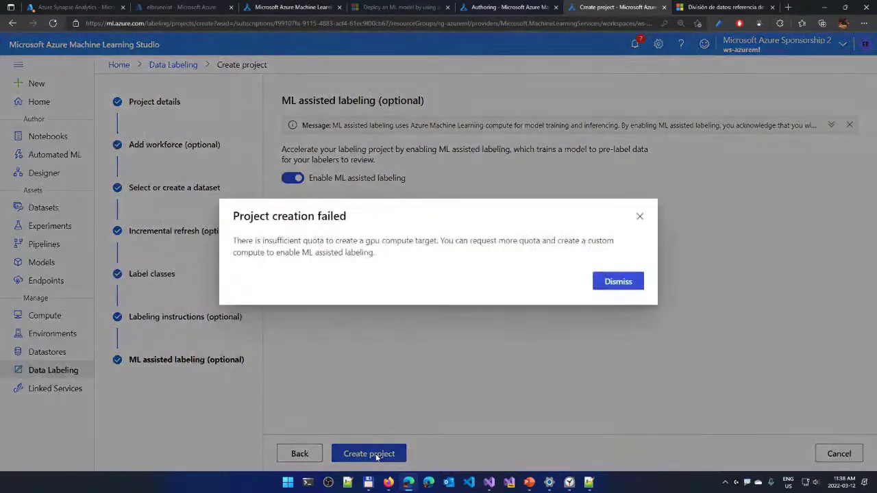
left_click(617, 282)
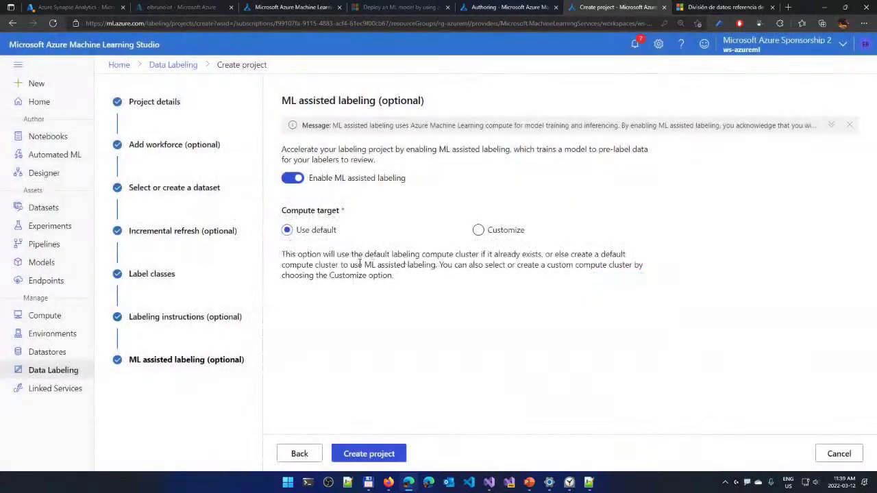
Switch to a custom compute target and configure a new cluster with the low-priority Standard_NC6s_v3 virtual machine size
left_click(478, 230)
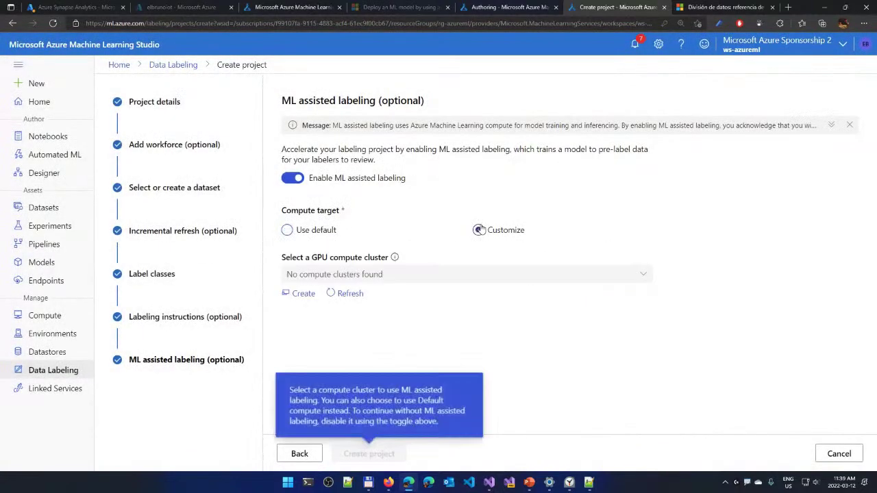
left_click(299, 294)
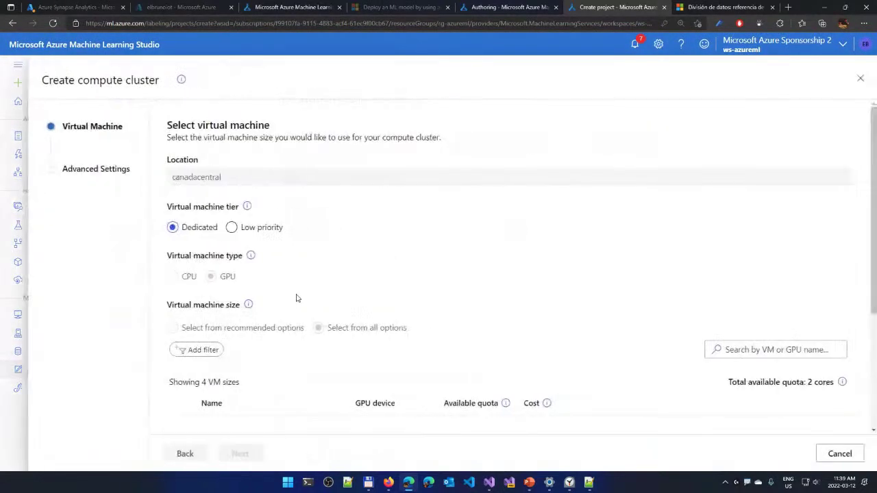
left_click(231, 229)
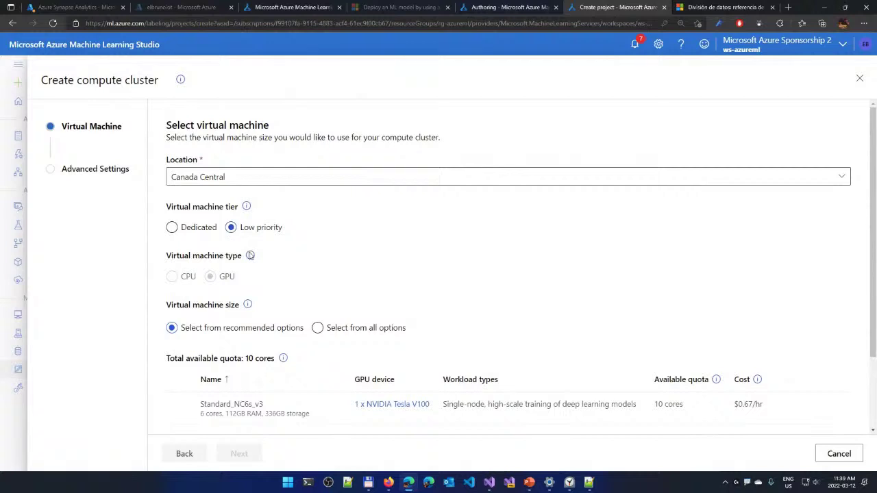
left_click(190, 412)
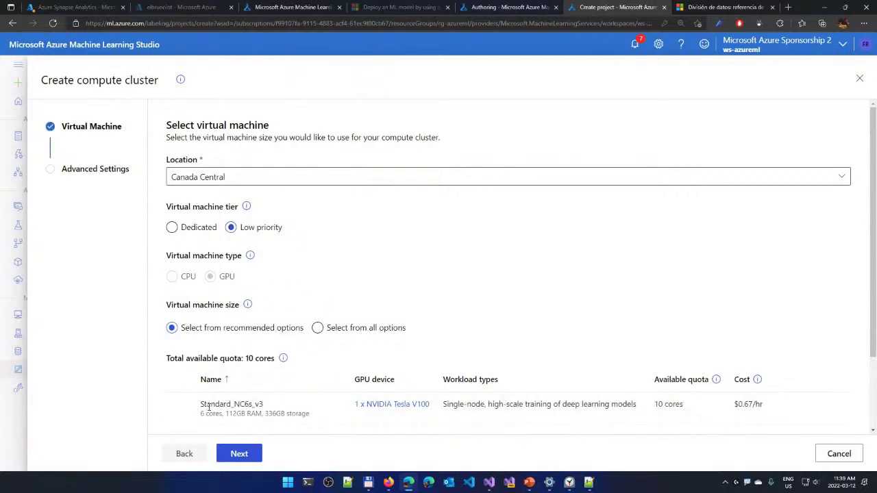
left_click(239, 453)
Name the compute cluster stdnc6v3 and create it
type("st")
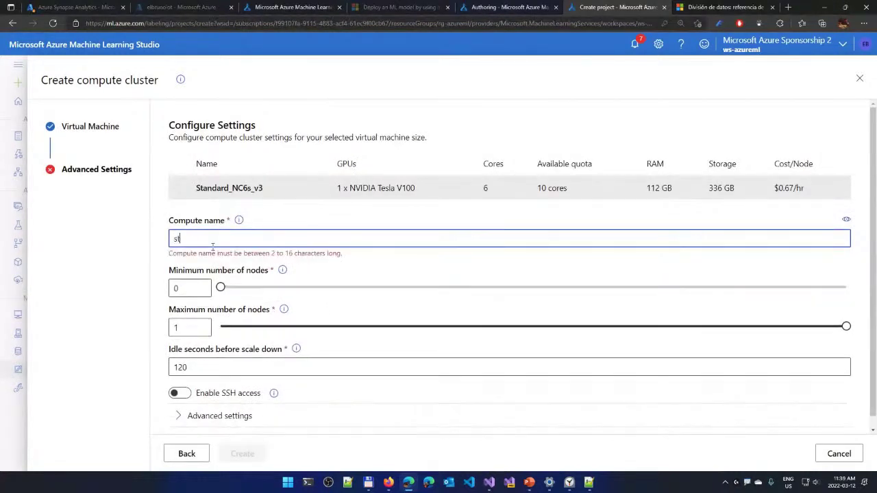
type("dnc6")
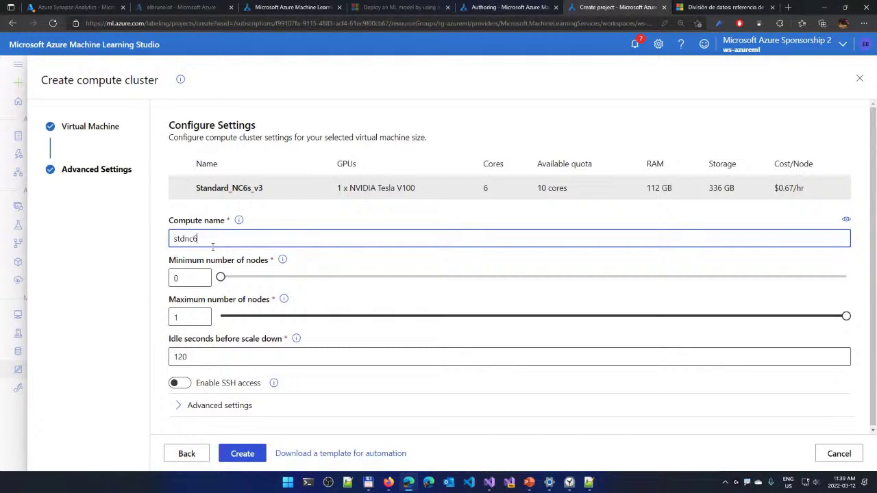
type("v3")
left_click(247, 455)
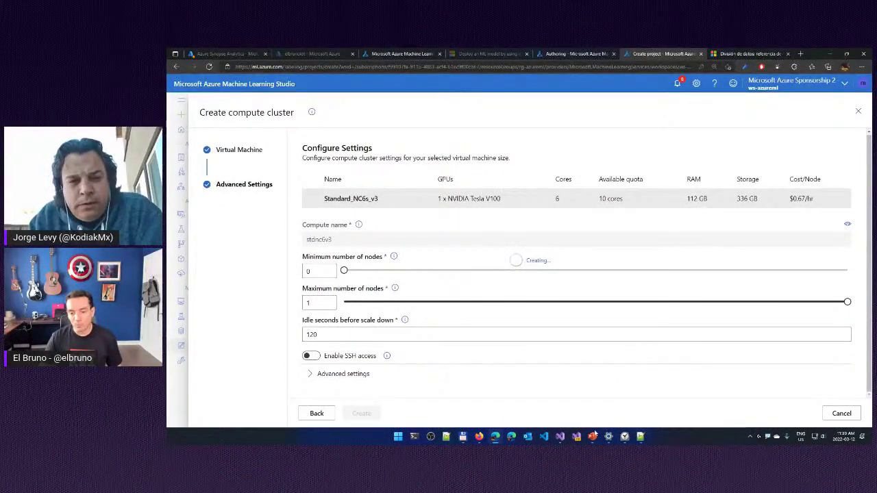
mouse_move(562, 437)
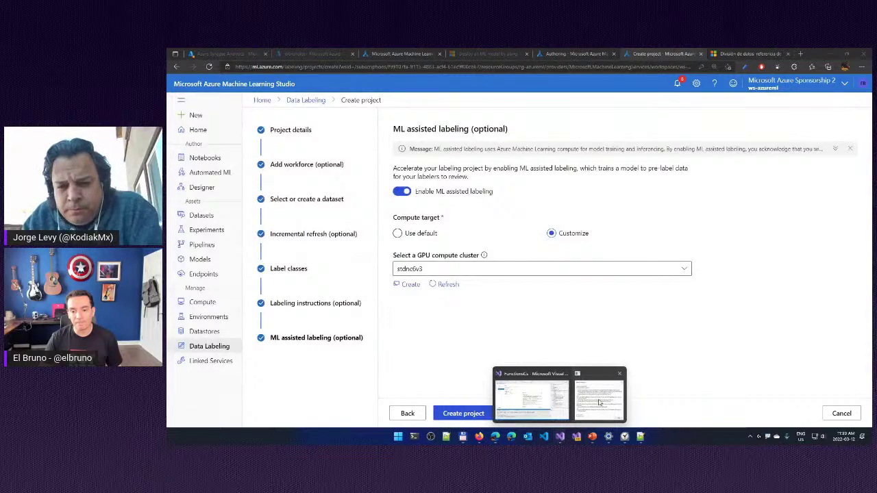
left_click(597, 394)
left_click(560, 437)
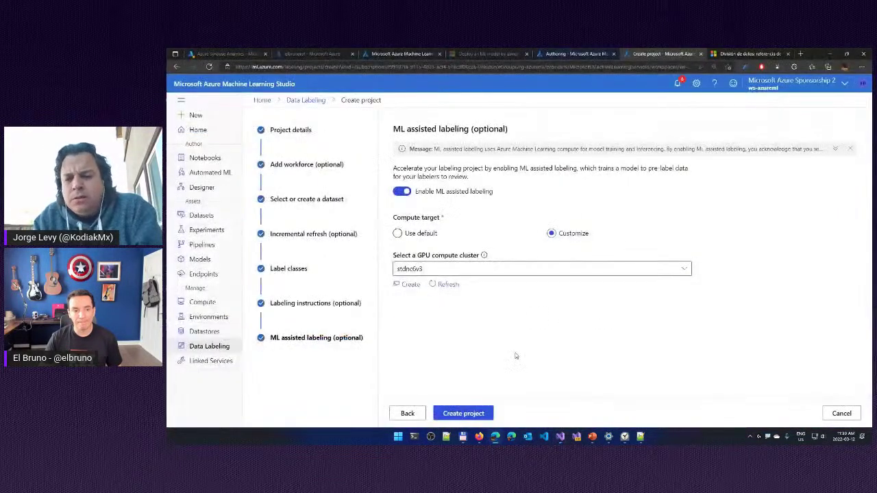
Switch to Visual Studio and examine how AzAzureML31.cs in the FunctionsCsNet6 project reads the HTTP request body
left_click(560, 438)
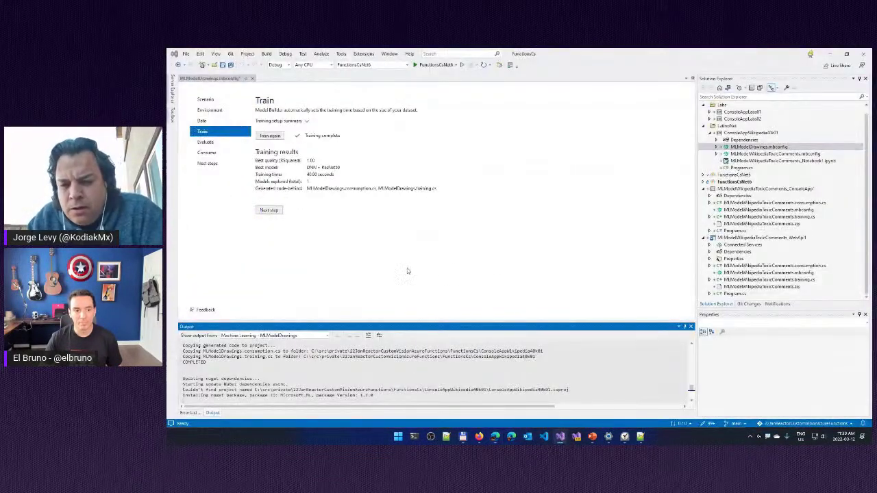
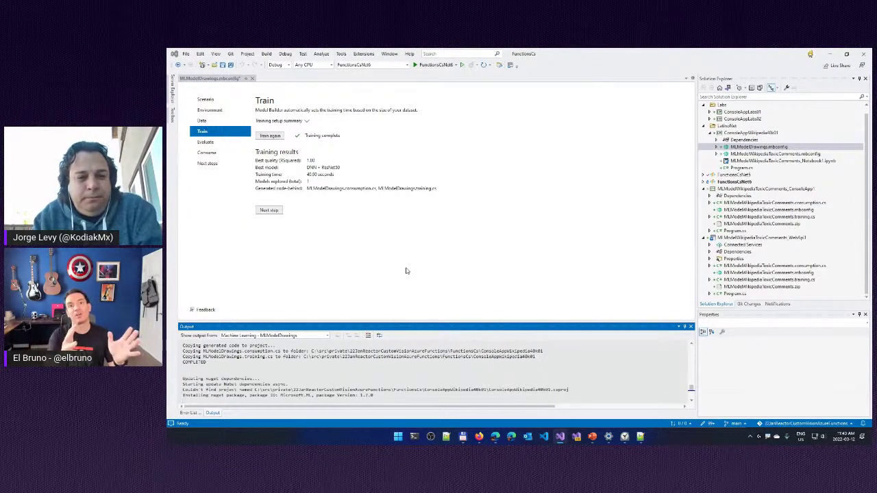
left_click(705, 190)
left_click(705, 203)
left_click(705, 189)
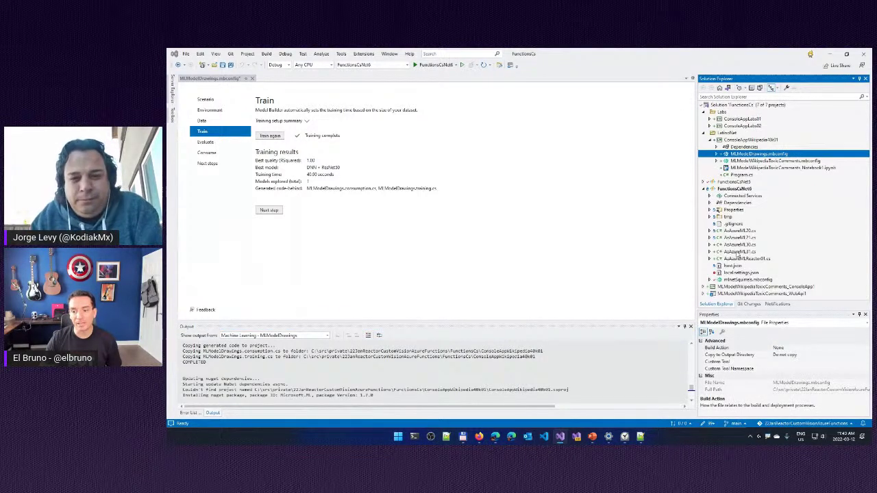
double_click(738, 253)
scroll(686, 288, "down", 1)
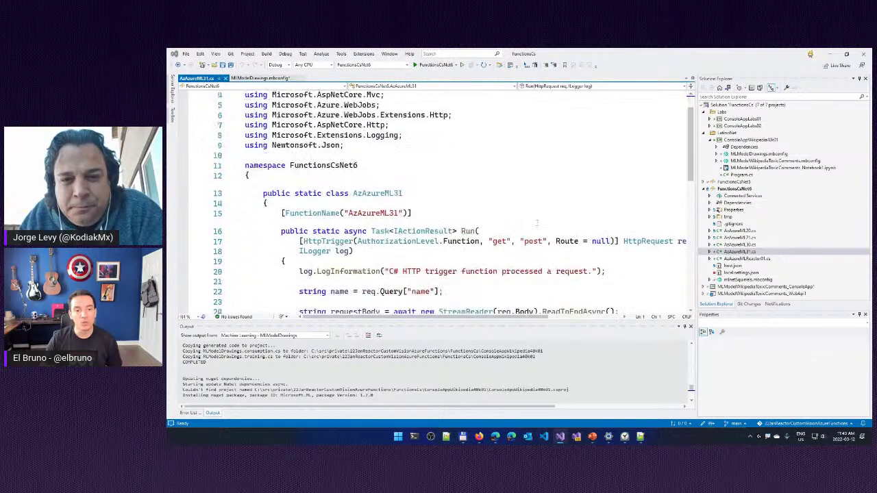
left_click(682, 328)
scroll(556, 262, "down", 2)
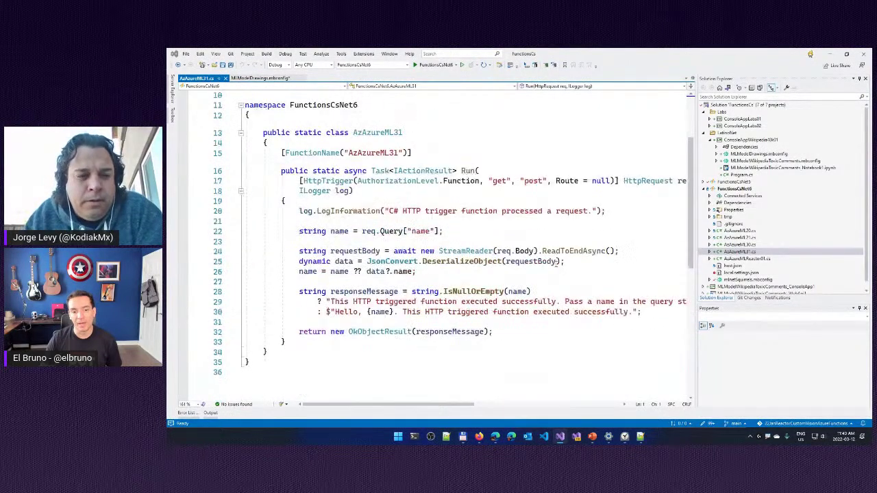
mouse_move(436, 233)
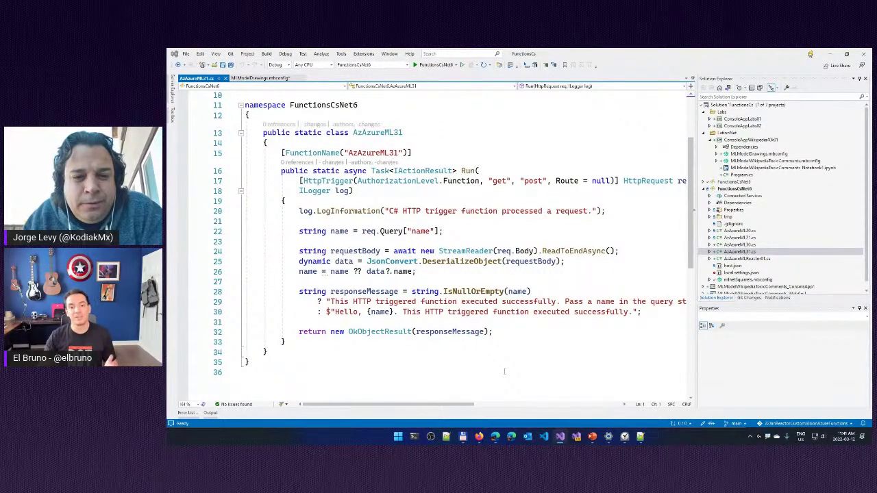
double_click(355, 251)
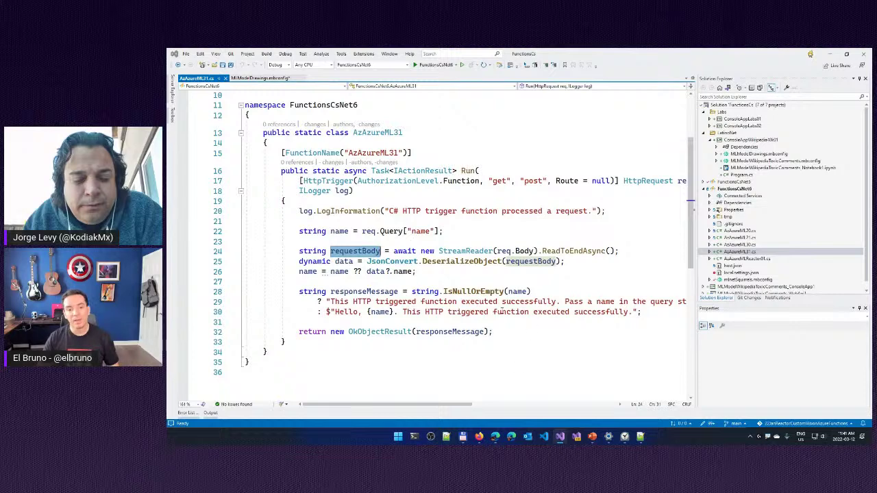
Open AzAzureMLReactor01.cs and examine the image stream, the MlnetSquirrels prediction call and the serialization of predictionResult
double_click(743, 258)
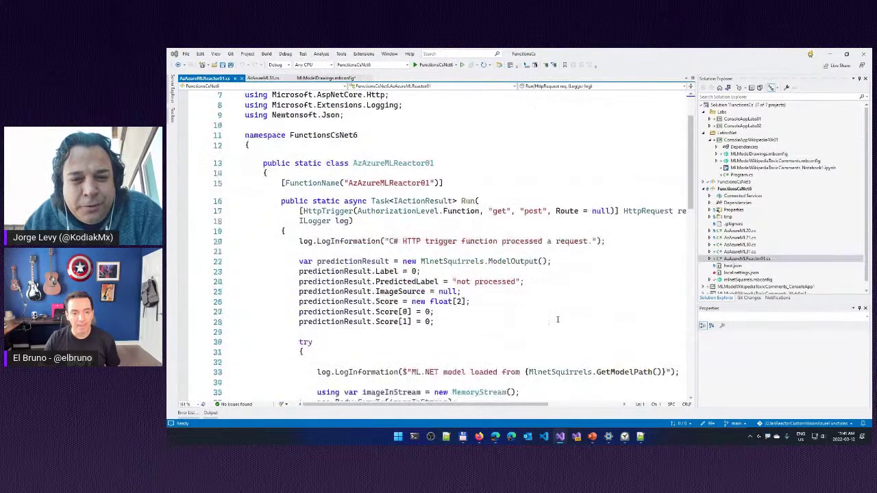
scroll(558, 320, "down", 6)
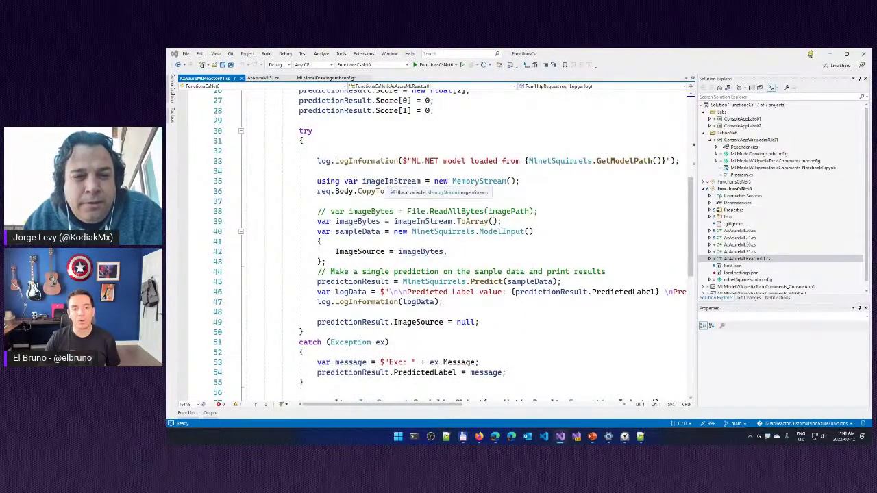
left_click(389, 182)
scroll(446, 221, "down", 2)
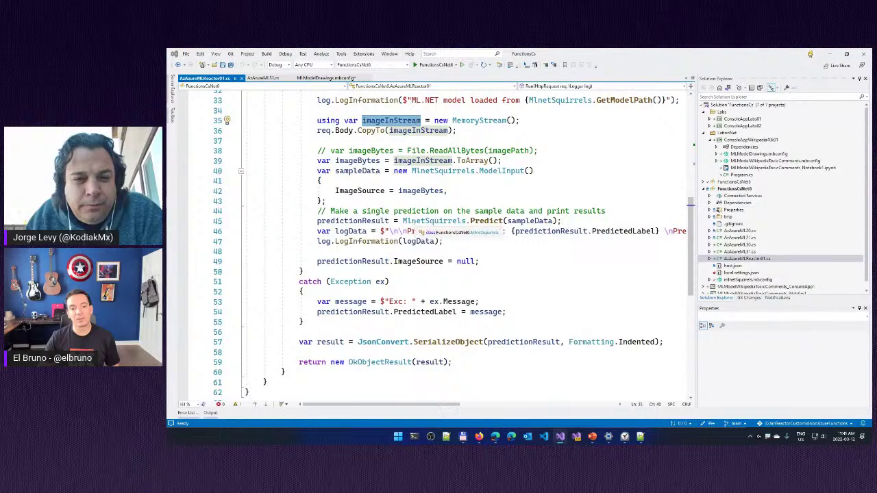
left_click_drag(404, 220, 563, 221)
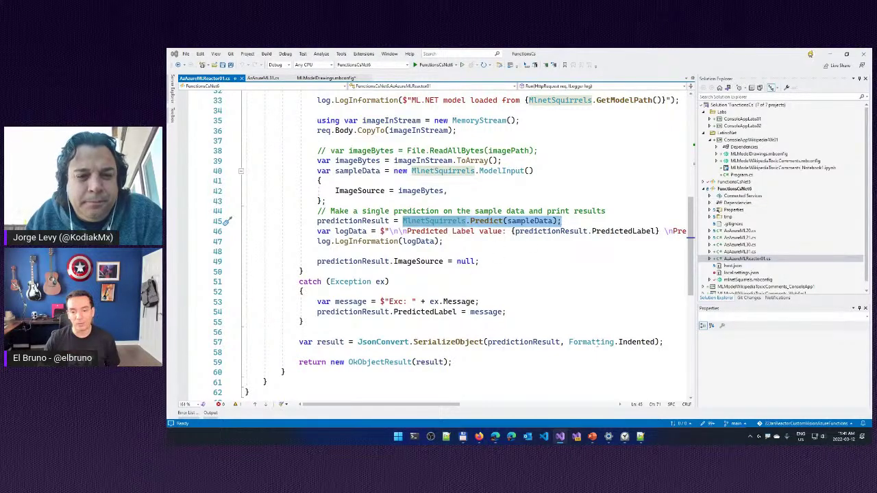
double_click(514, 342)
scroll(527, 357, "down", 1)
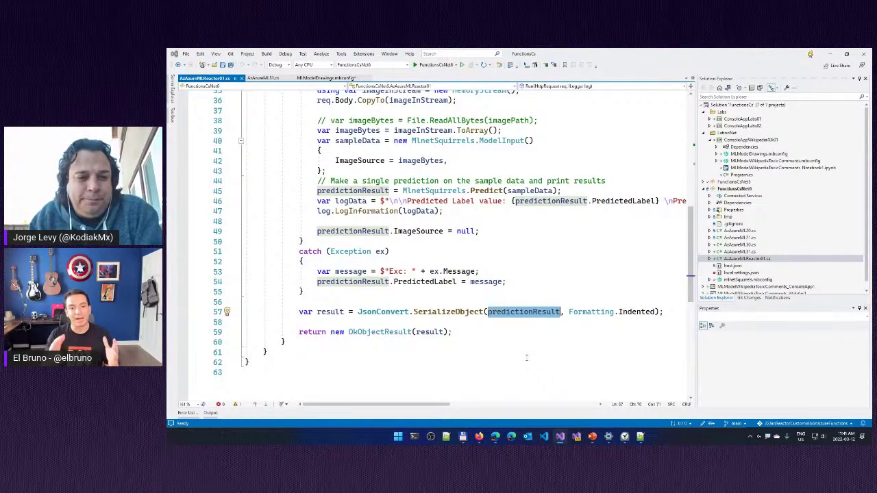
Check the labeling project creation page in Azure Machine Learning Studio, and return to Visual Studio
key("alt+Tab")
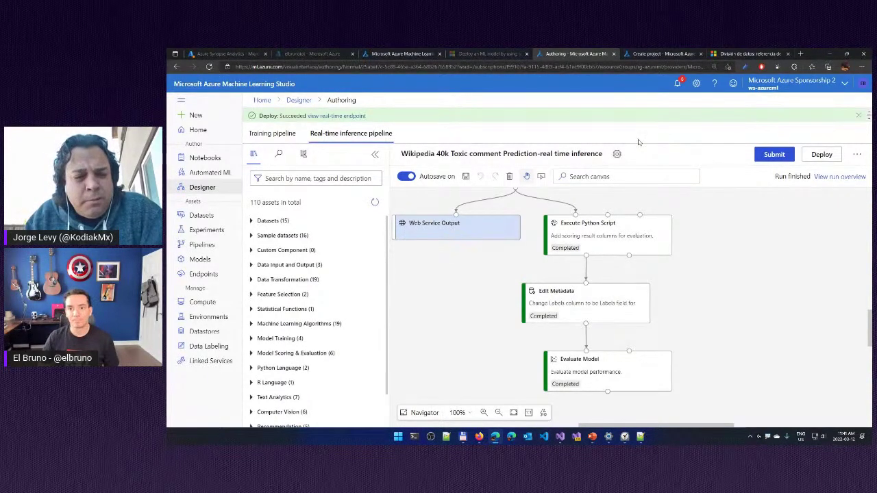
left_click(659, 54)
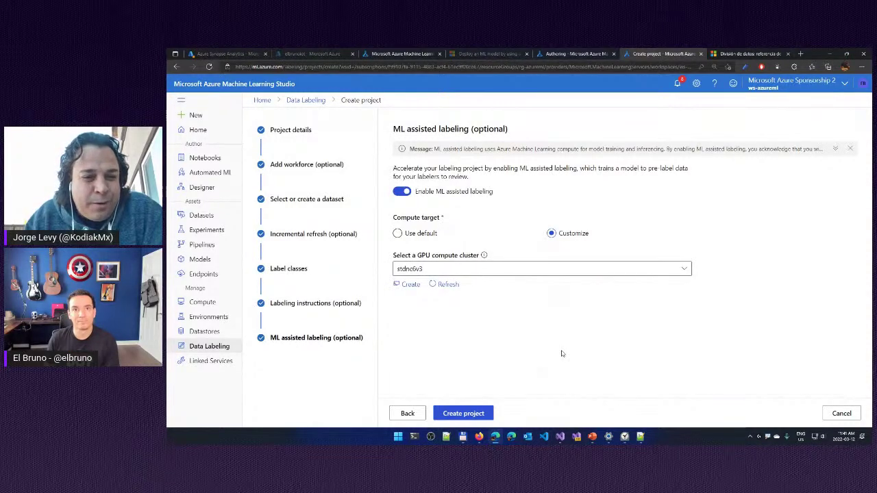
key("alt+Tab")
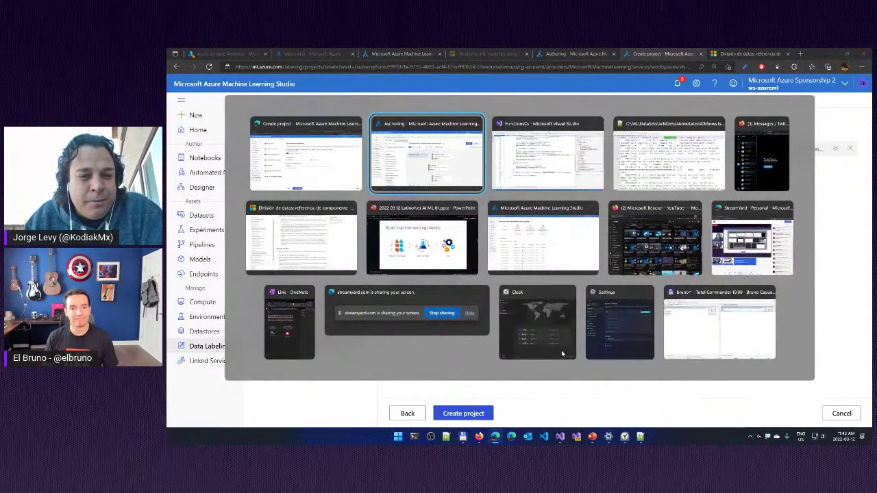
key("alt+Tab")
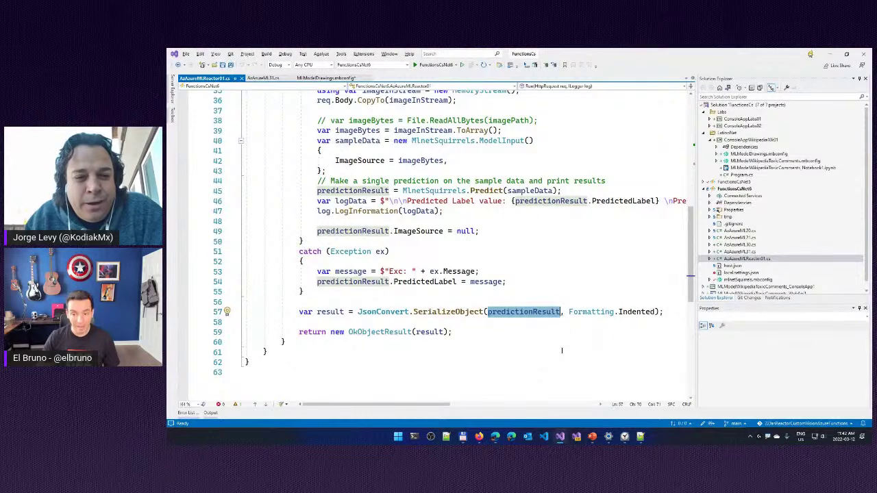
Open the console app's Program.cs, and examine Program.cs of MLModelWikipediaToxicComments_WebApi1 for the Swagger setup and the /predict route
double_click(742, 174)
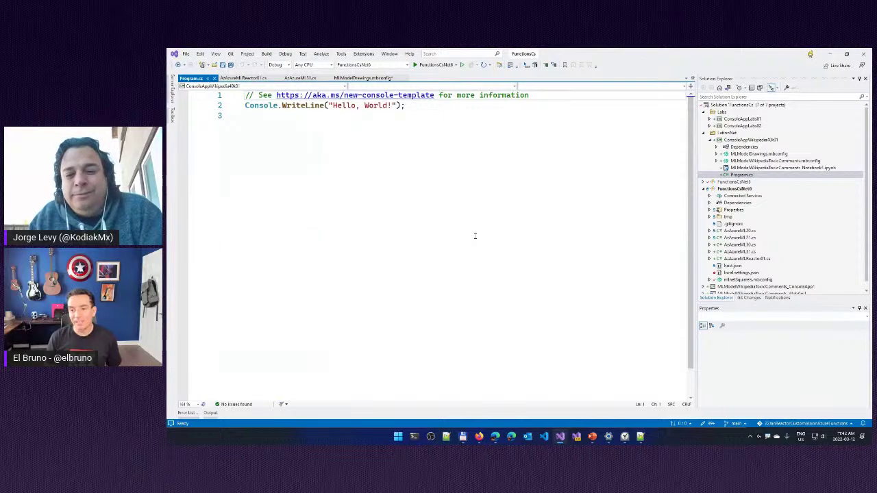
scroll(807, 246, "down", 1)
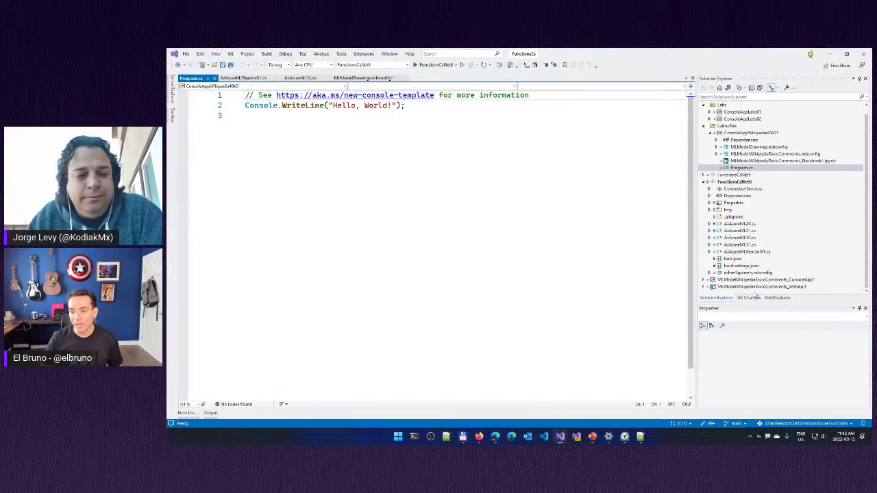
left_click(704, 286)
left_click(741, 288)
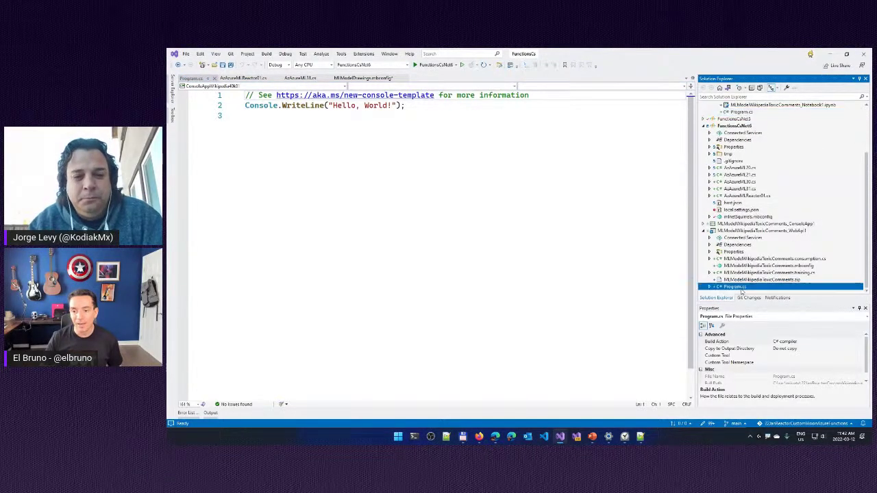
double_click(740, 288)
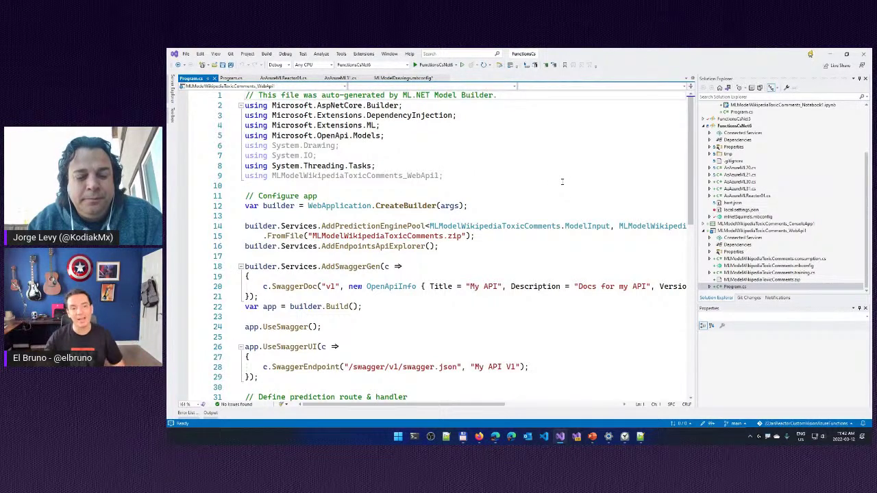
scroll(506, 236, "down", 4)
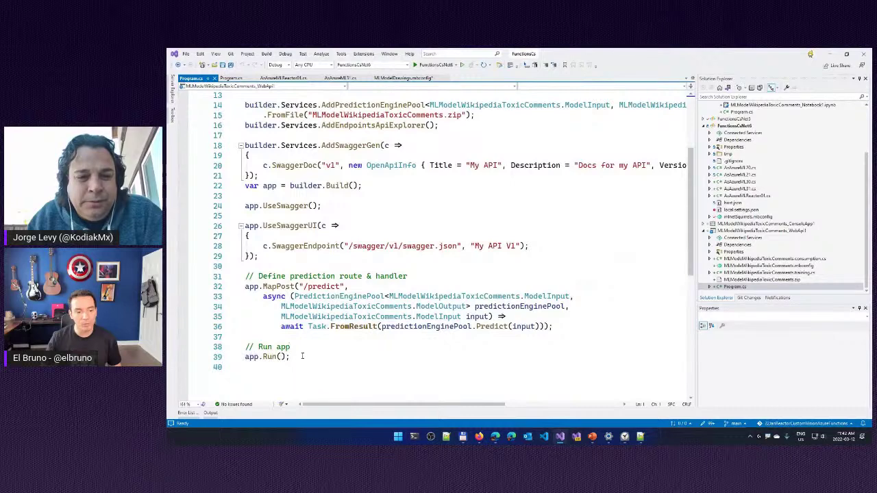
left_click(302, 356)
scroll(302, 356, "up", 4)
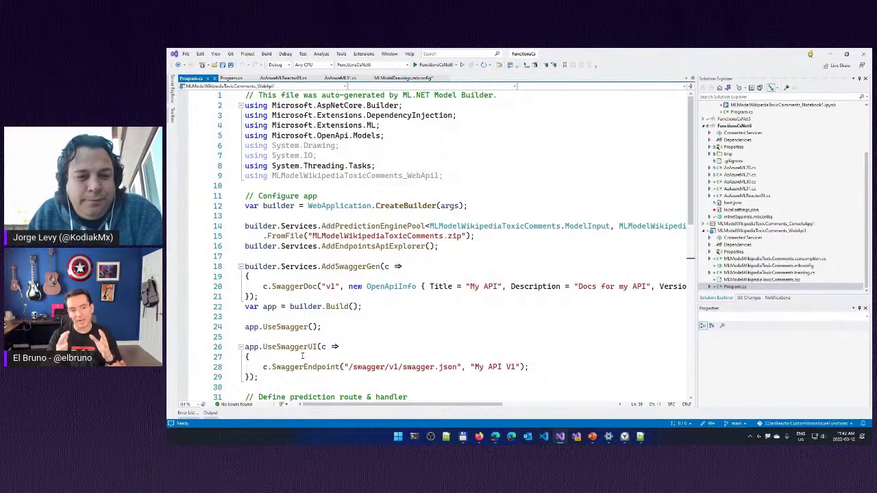
Try to publish the MLModelWikipediaToxicComments_WebApi1 project to Azure App Service (Linux), attempting account sign-in, and close the publish page
right_click(733, 231)
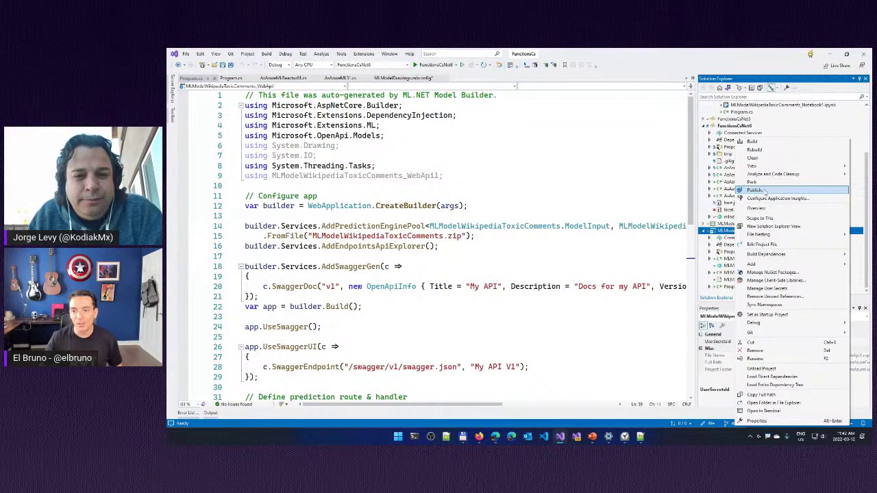
left_click(757, 190)
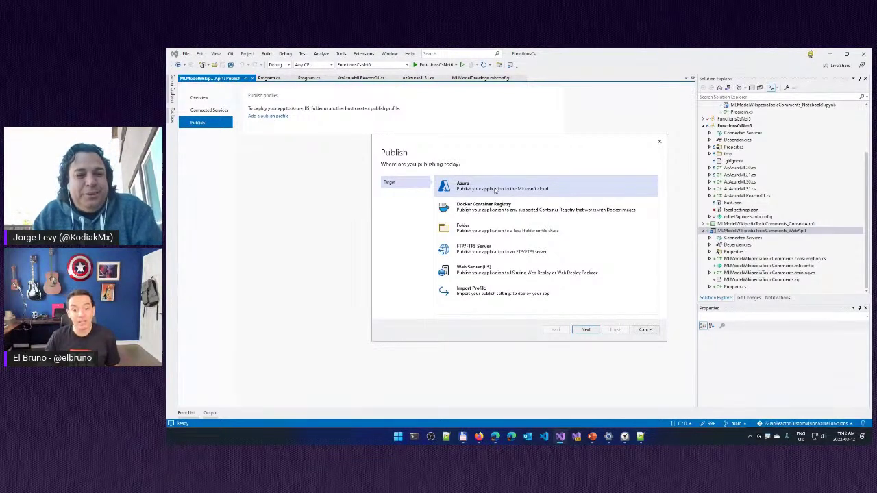
left_click(586, 330)
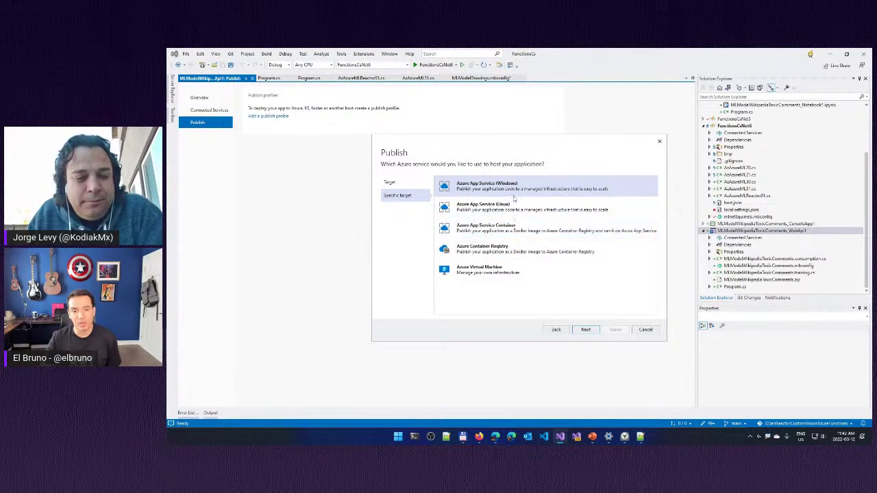
left_click(520, 214)
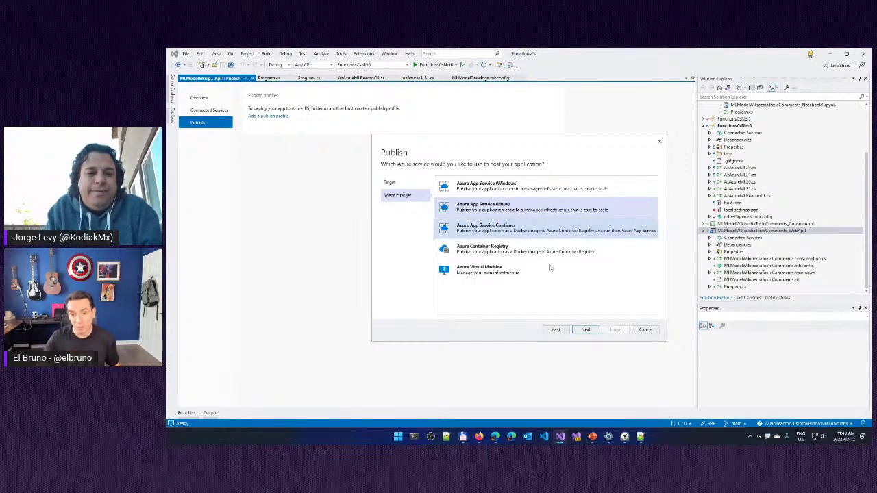
left_click(585, 331)
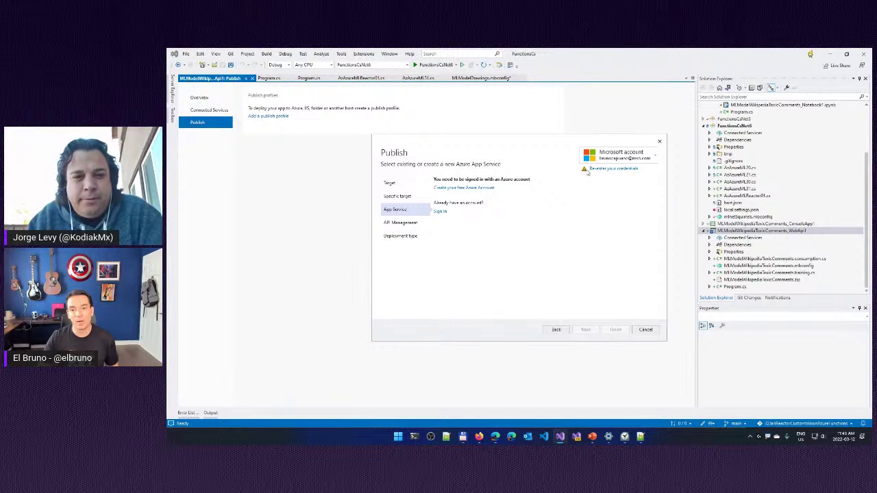
left_click(612, 169)
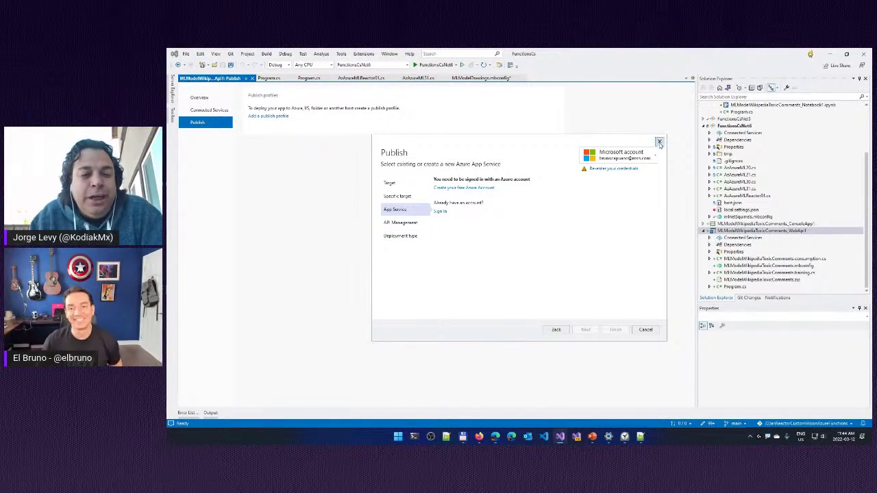
left_click(659, 143)
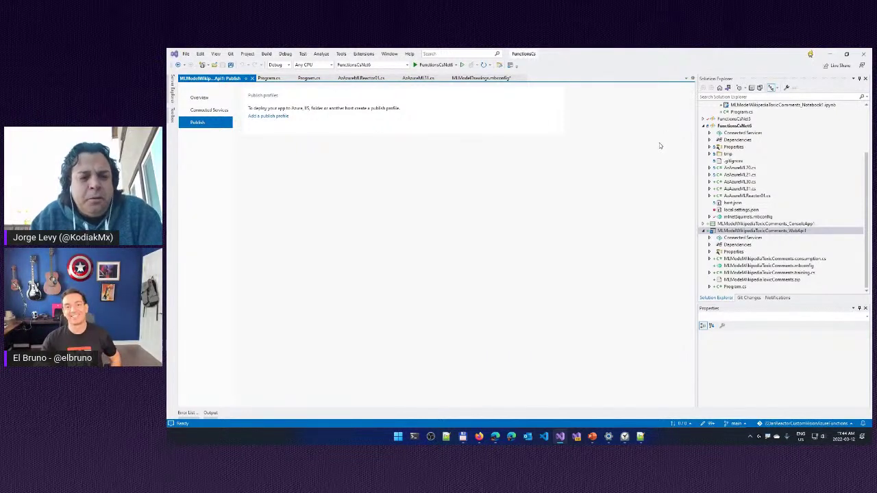
left_click(253, 79)
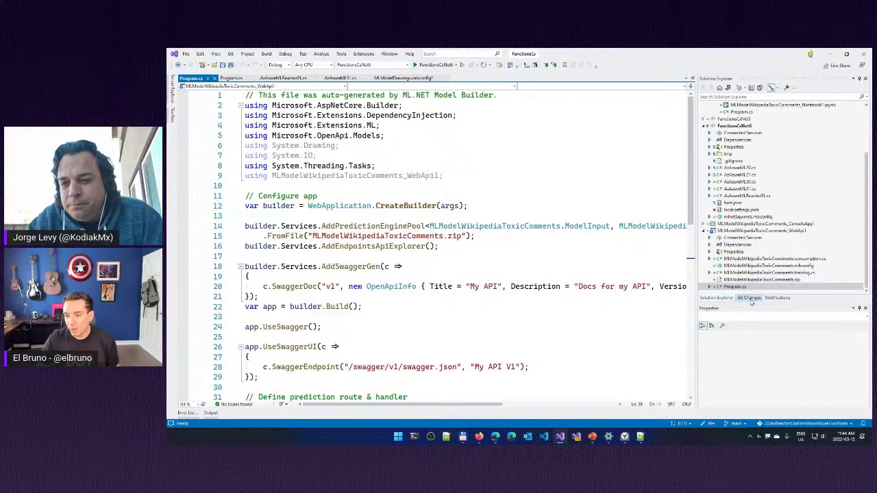
right_click(762, 231)
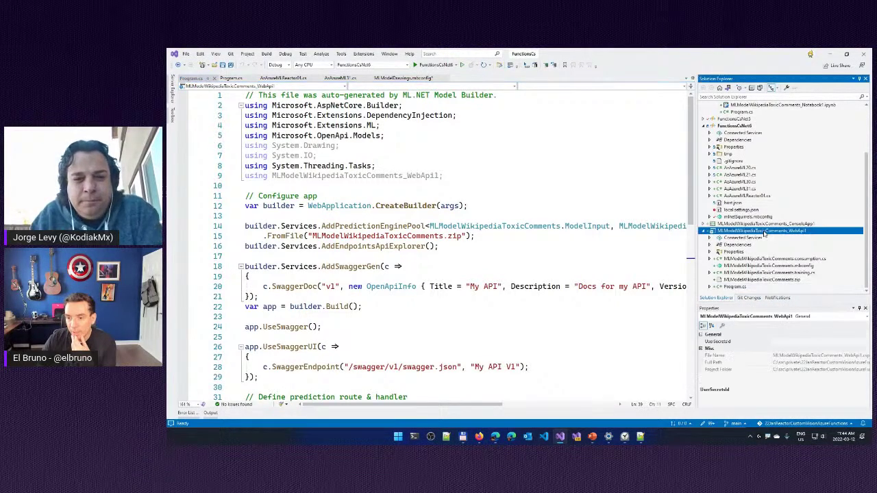
mouse_move(788, 323)
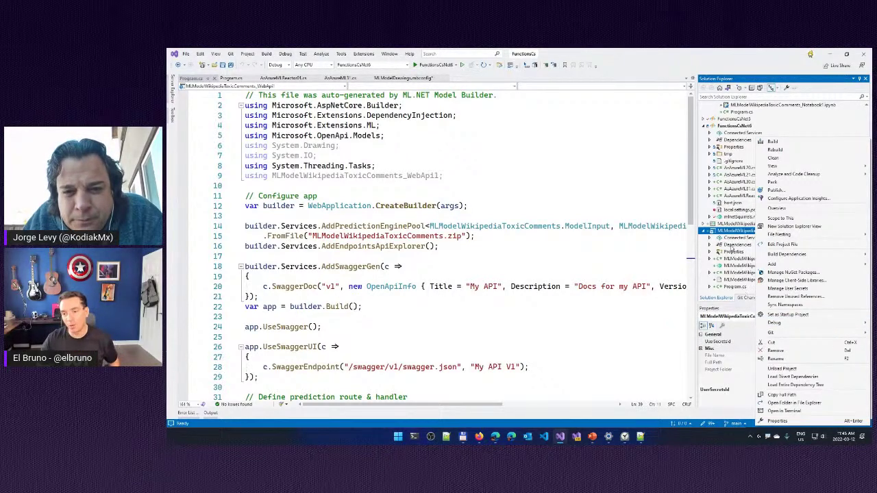
left_click(746, 302)
left_click(747, 300)
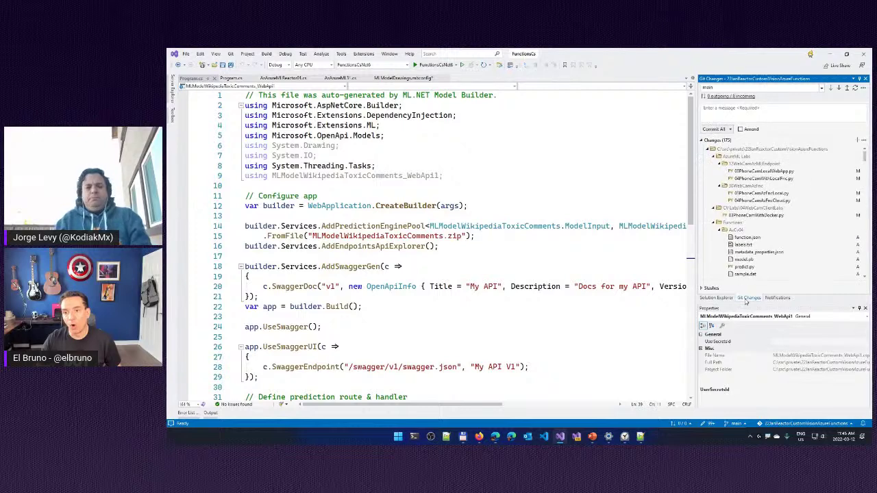
left_click(716, 298)
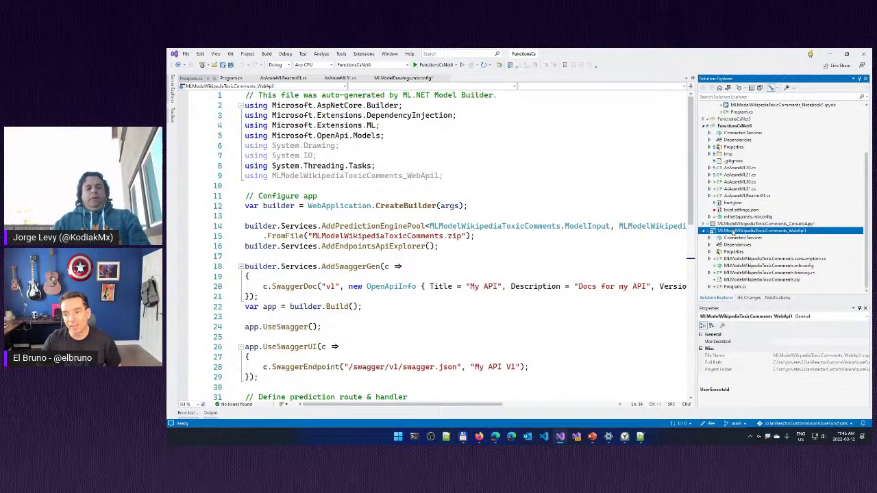
right_click(733, 231)
mouse_move(744, 255)
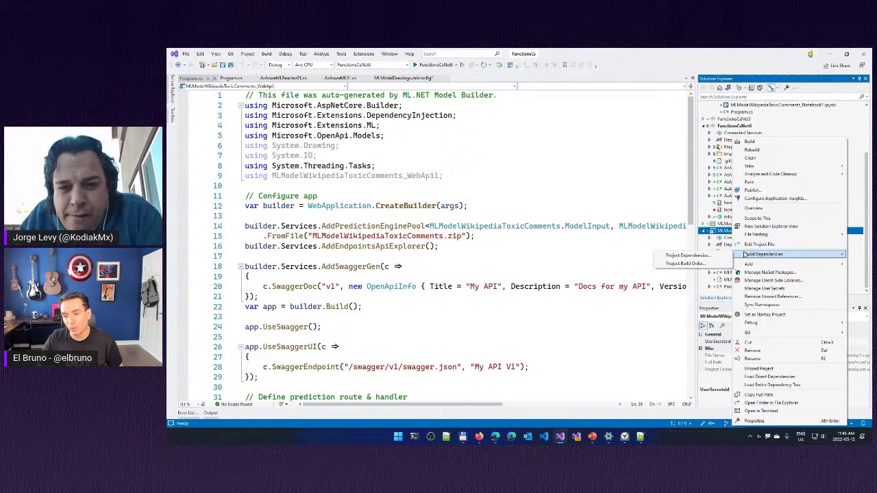
left_click(583, 209)
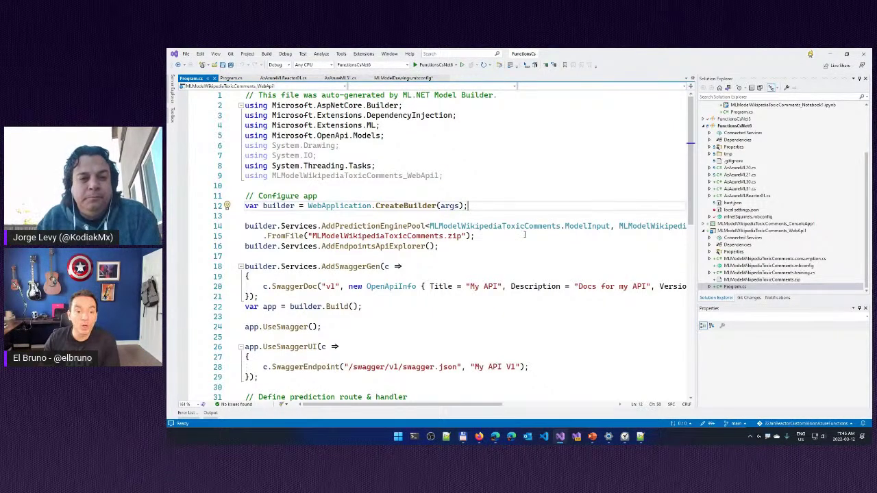
Examine the /predict route handler, the Swagger setup and the AddPredictionEnginePool registration in the Web API's Program.cs
scroll(516, 235, "down", 3)
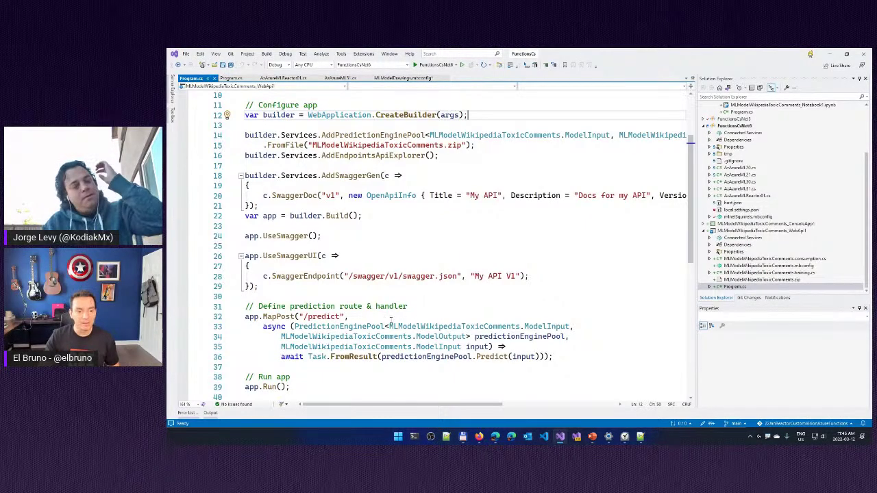
left_click_drag(552, 357, 233, 310)
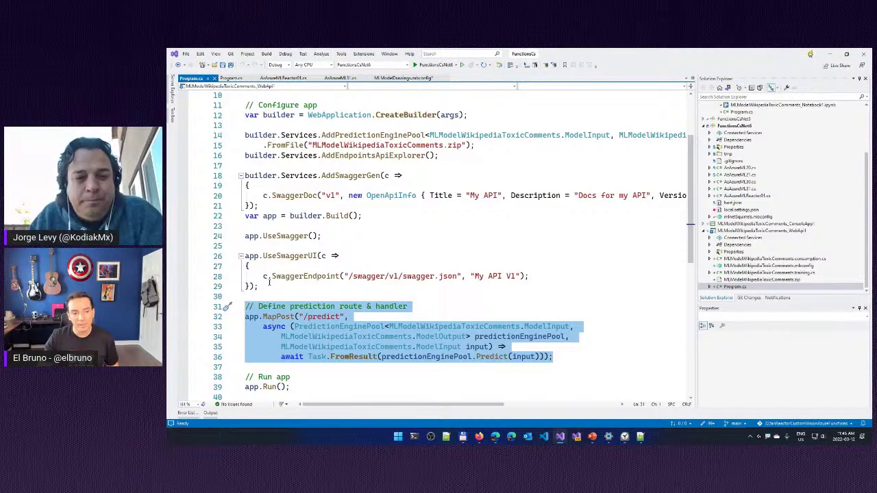
left_click_drag(258, 286, 245, 175)
scroll(336, 264, "up", 2)
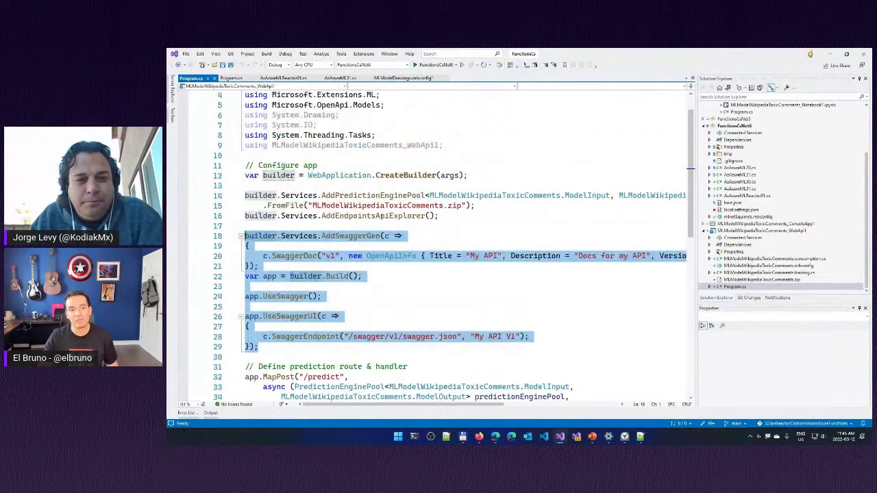
left_click_drag(451, 218, 245, 195)
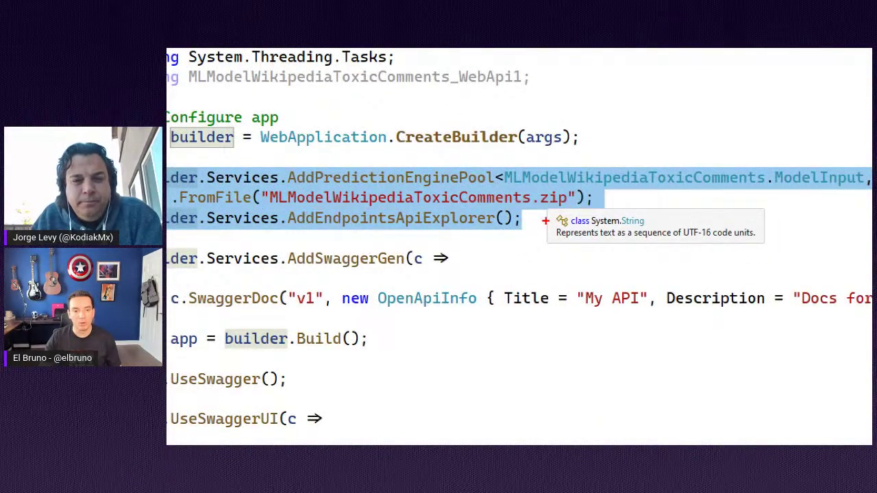
left_click_drag(268, 214, 562, 209)
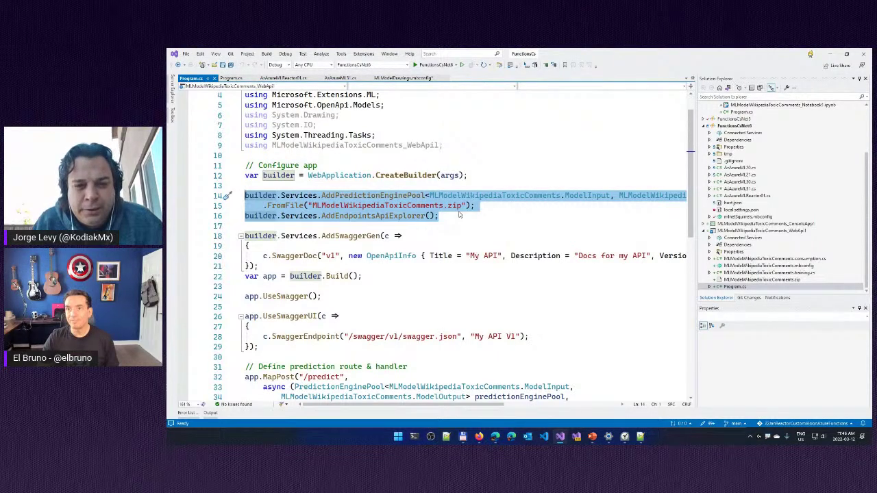
Switch to Azure Machine Learning Studio, create the configured labeling project, and open the latinonet-drawings dashboard
key("alt+Tab")
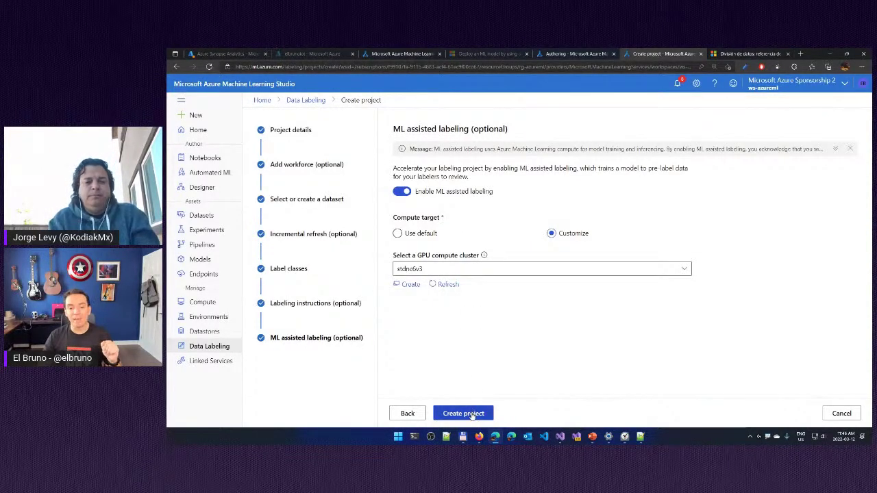
left_click(471, 415)
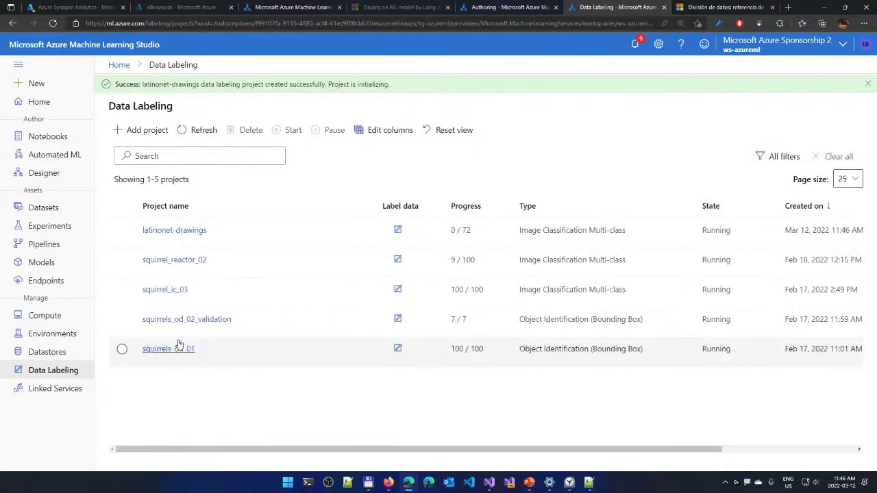
left_click(183, 231)
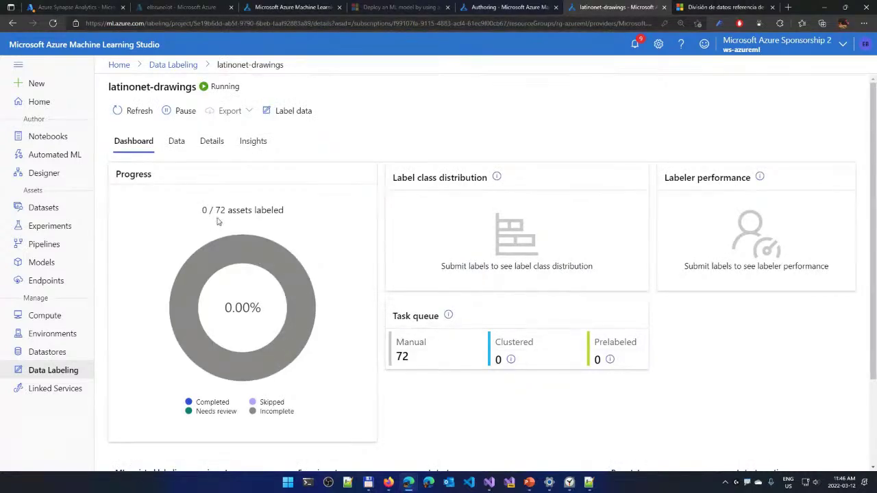
mouse_move(229, 233)
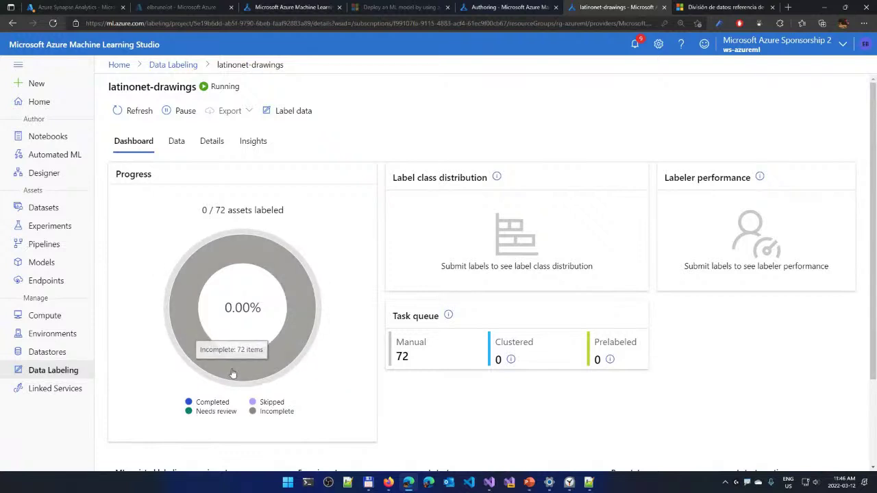
Start labeling the latinonet-drawings data, and check the keyboard shortcuts for tagging and submitting tasks
left_click(295, 111)
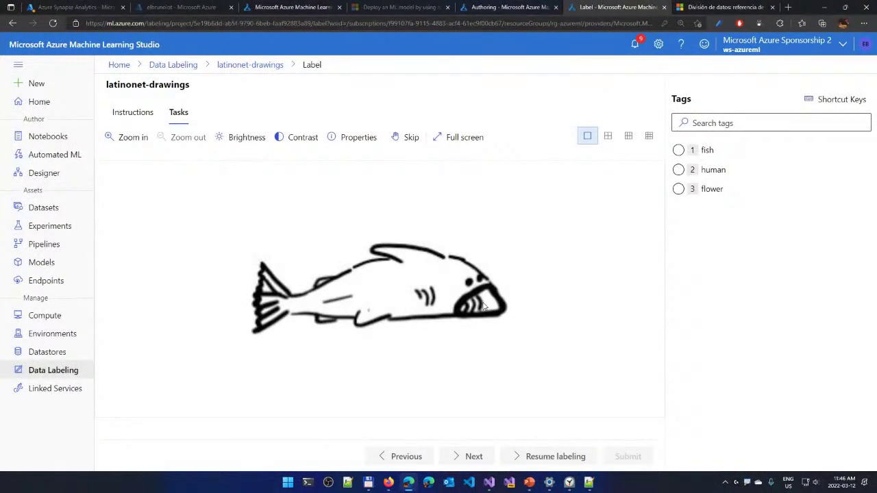
left_click(841, 100)
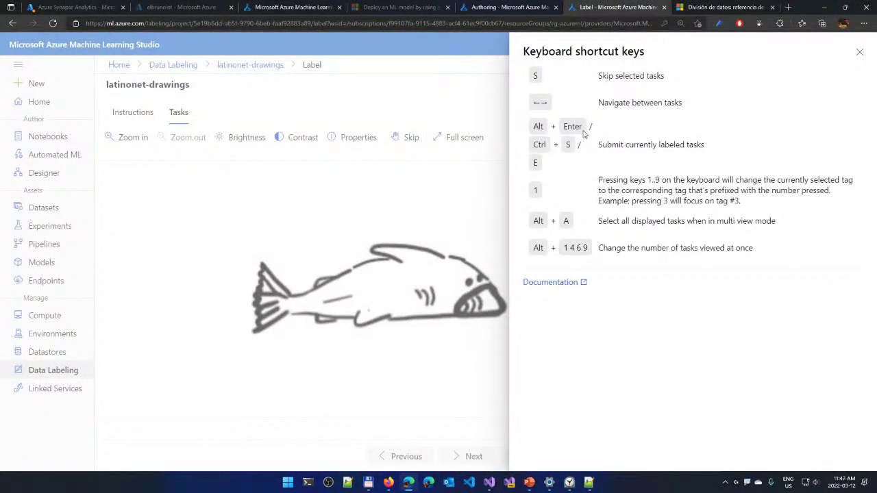
key("Escape")
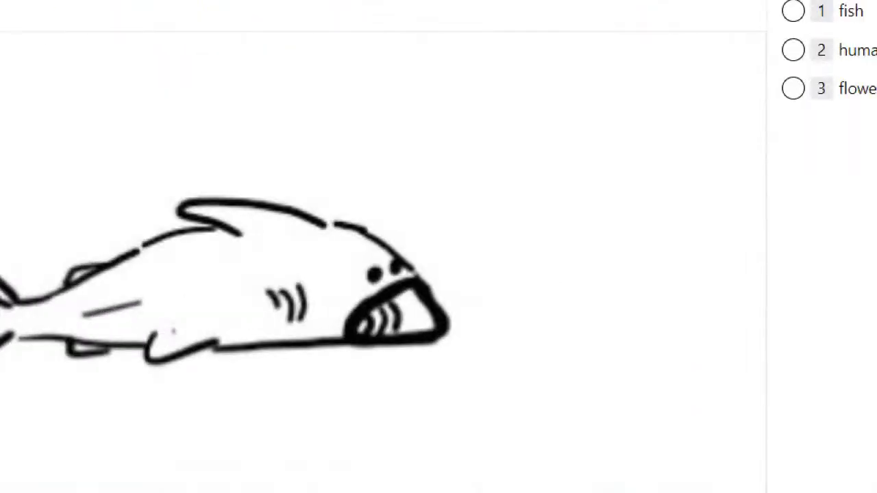
Tag and submit the first five drawings as fish, flower, flower, fish and human
key("1")
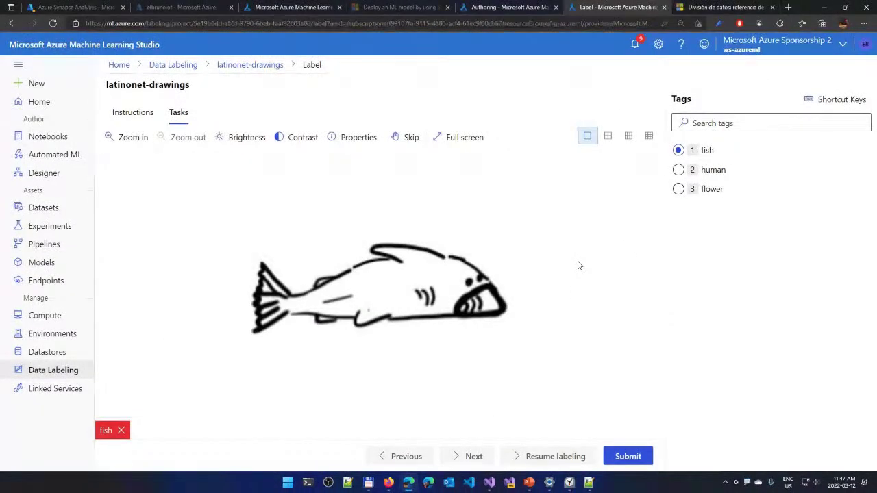
key("Return")
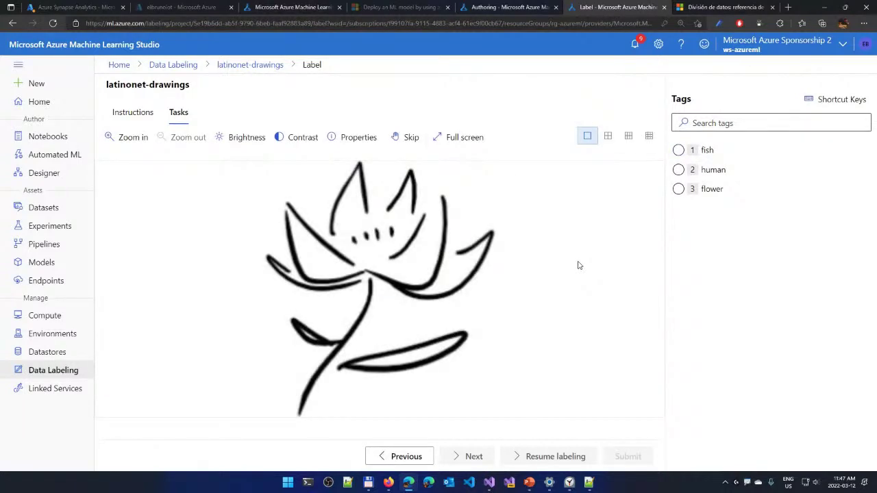
key("2")
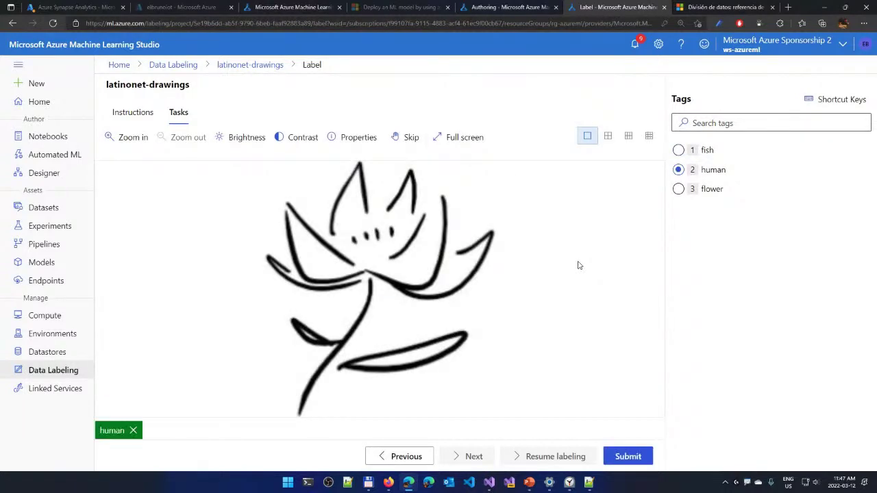
key("3")
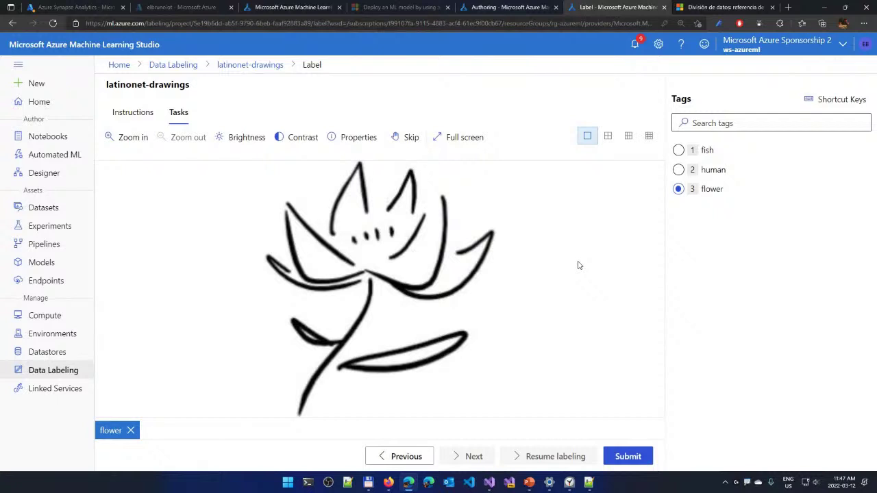
key("Return")
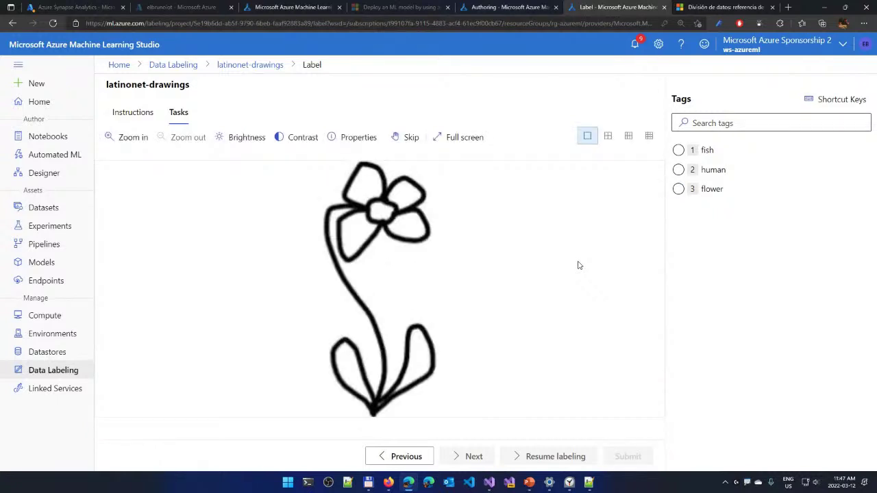
key("3")
key("Return")
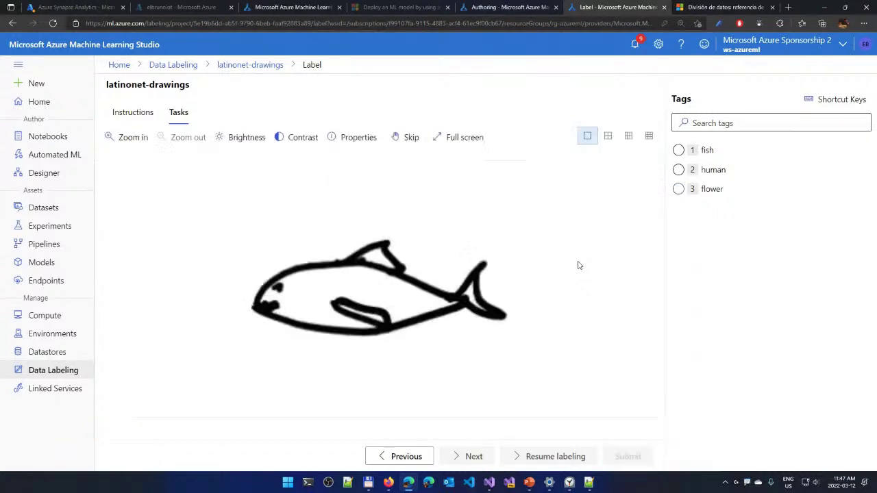
key("1")
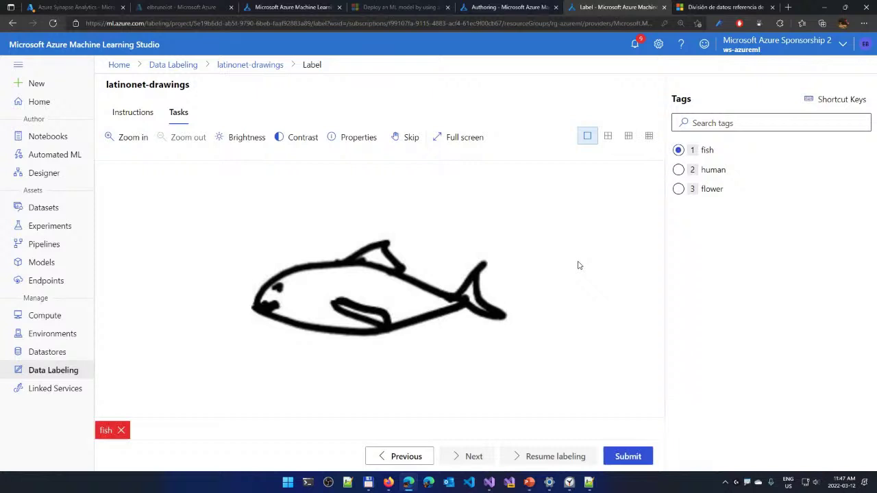
key("Return")
key("2")
key("Return")
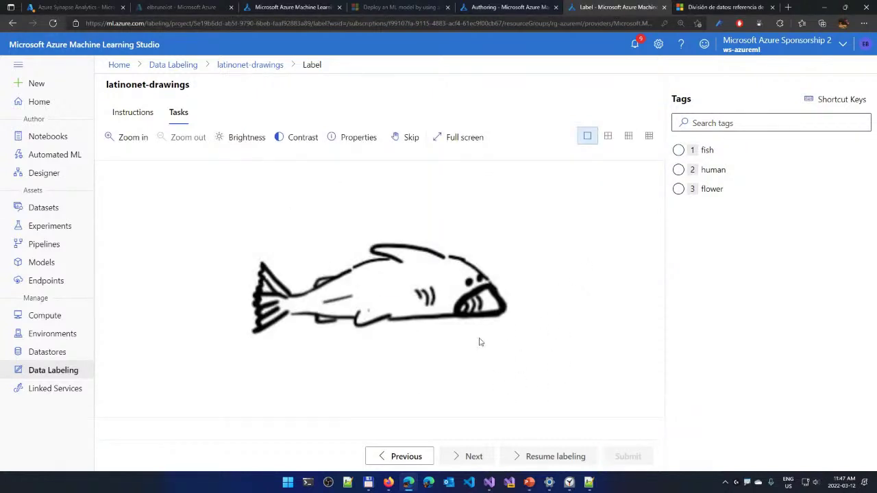
Check the labeling progress and export formats of latinonet-drawings, and return to the list of labeling projects
left_click(262, 66)
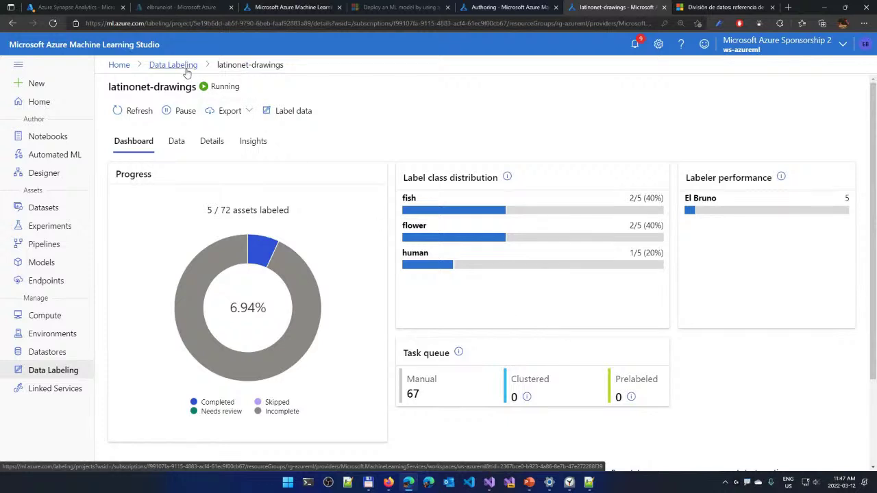
left_click(233, 116)
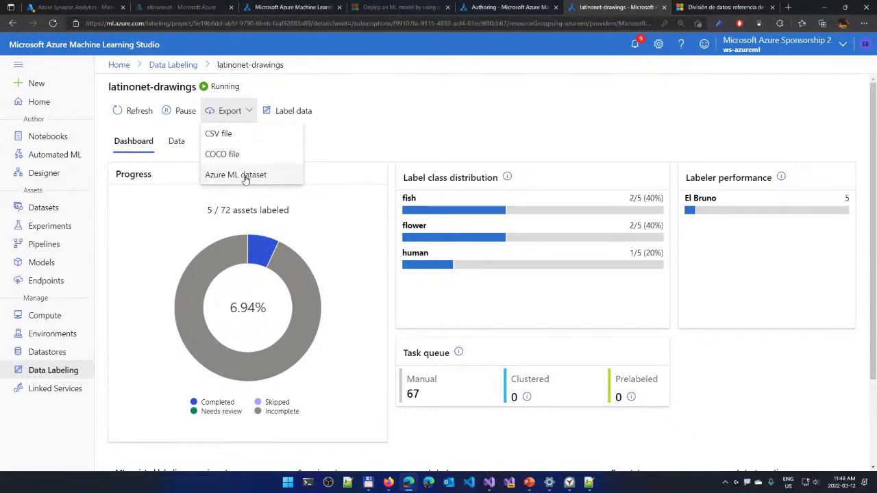
left_click(172, 64)
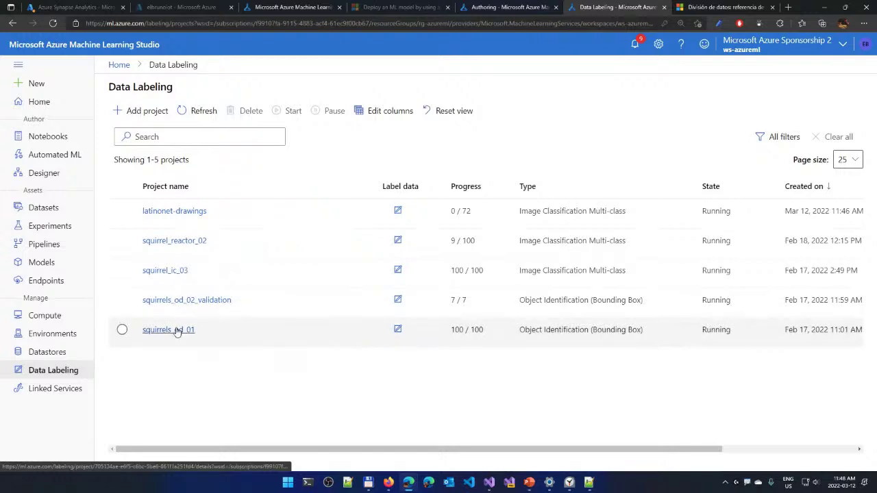
Open the squirrels_od_01 project and browse its labeled images to examine the squirrel and space_wolf bounding boxes
left_click(176, 331)
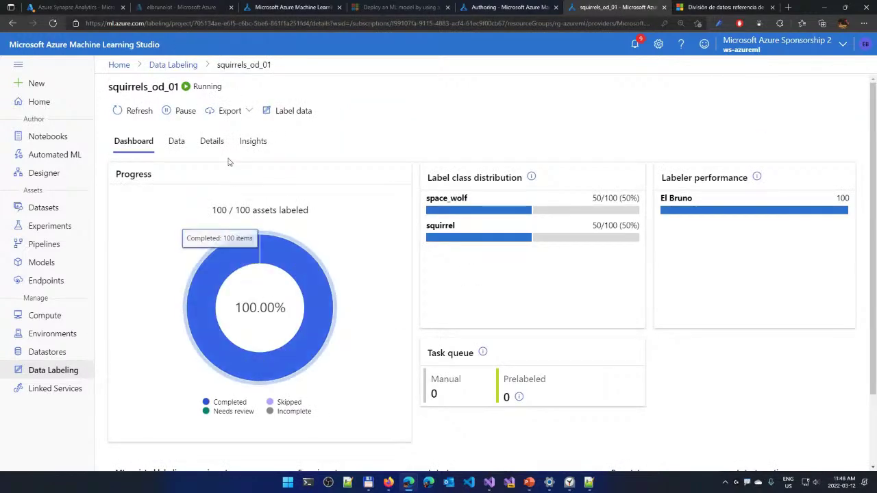
left_click(177, 143)
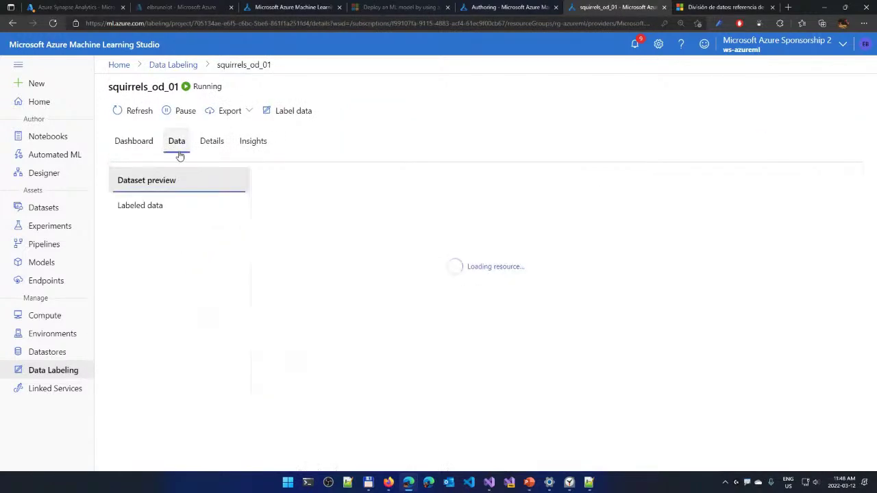
left_click(165, 209)
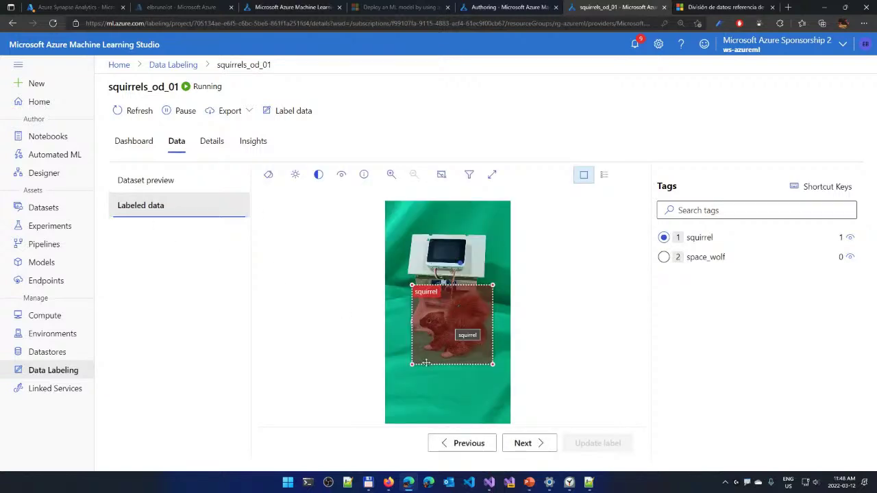
left_click(525, 445)
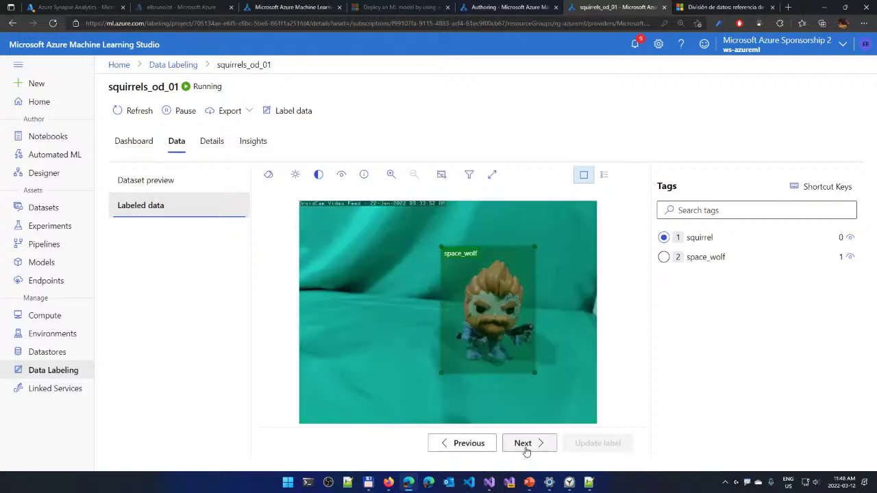
left_click(524, 445)
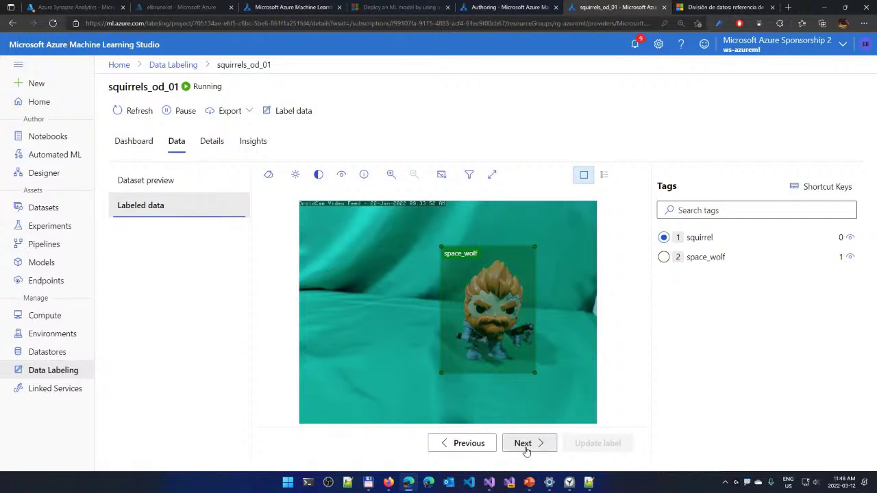
left_click(525, 446)
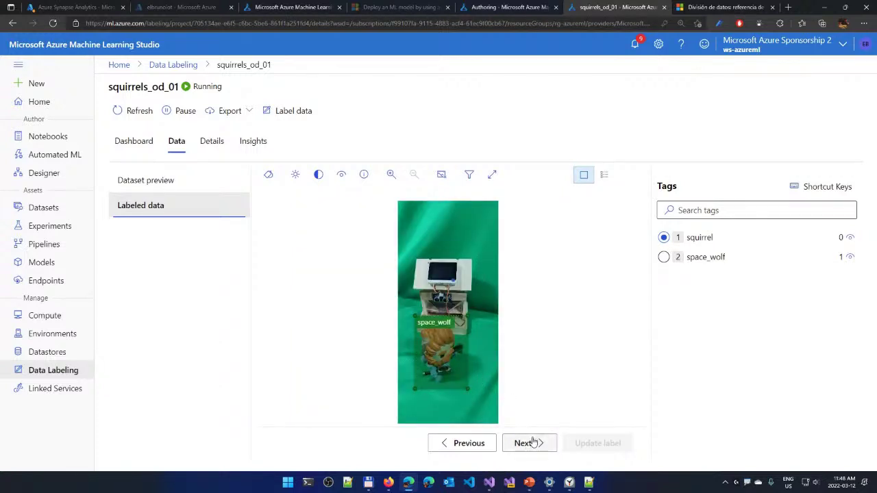
Export the squirrels_od_01 labels as an Azure ML dataset, including the labeler details
left_click(526, 444)
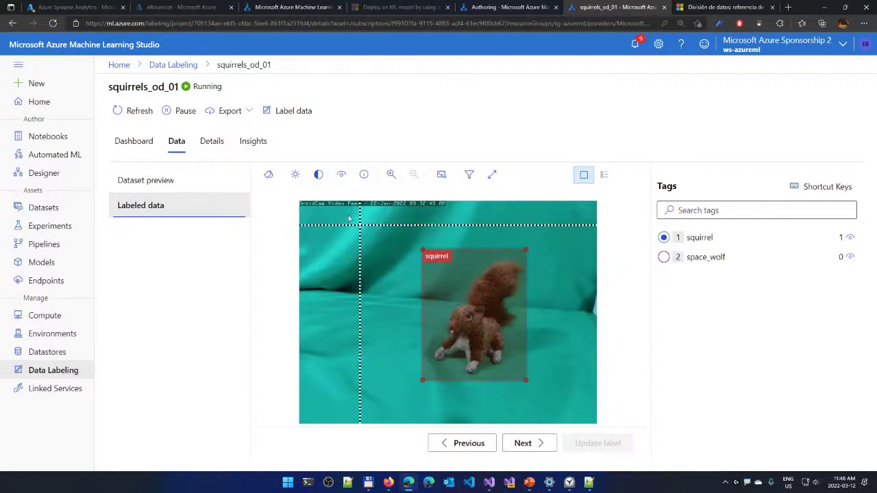
left_click(135, 142)
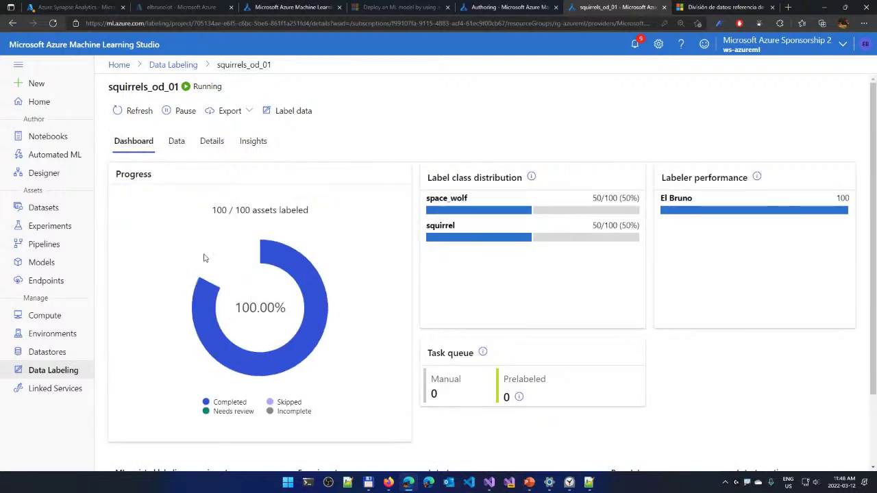
left_click(250, 112)
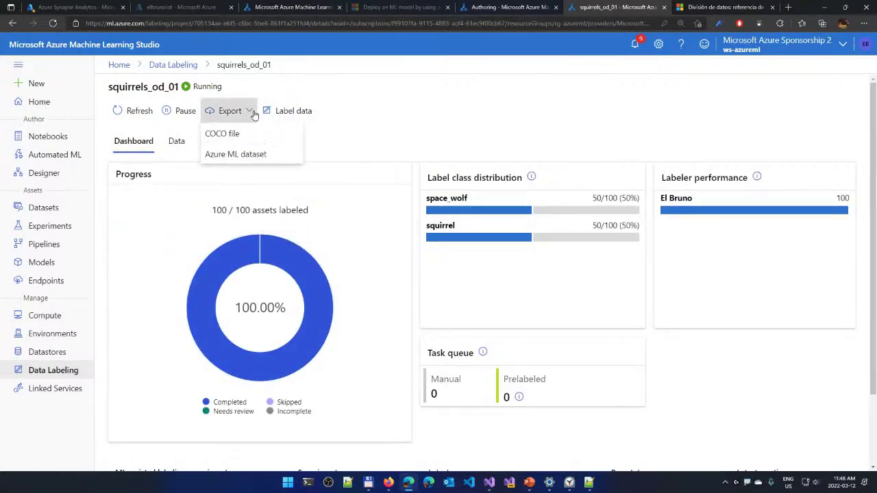
left_click(240, 157)
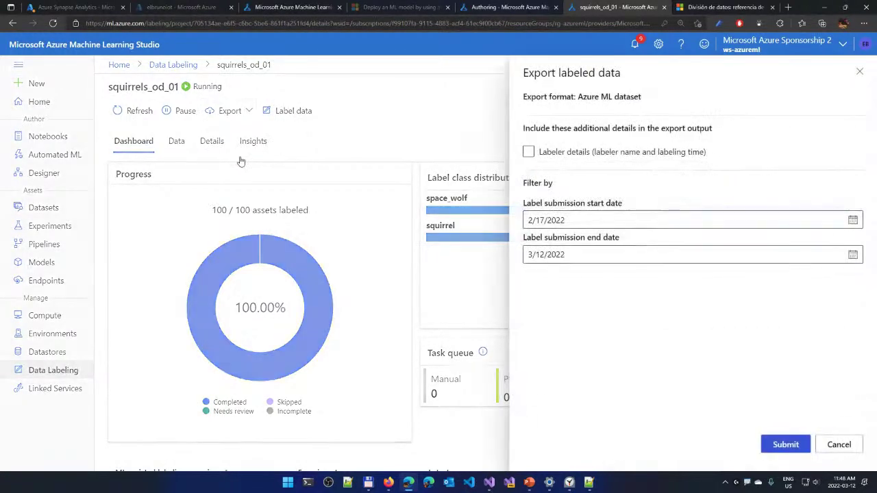
left_click(567, 153)
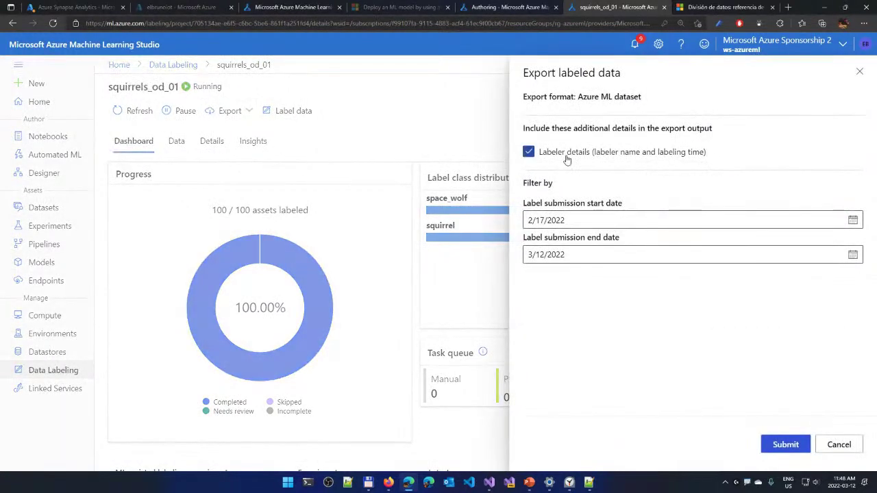
left_click(799, 446)
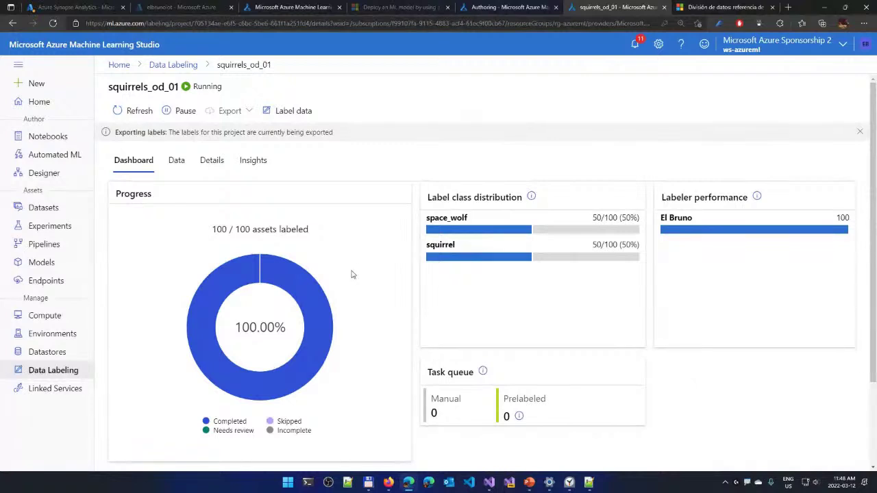
Open the exported squirrels dataset and check its sources for new versions and its version list
left_click(362, 133)
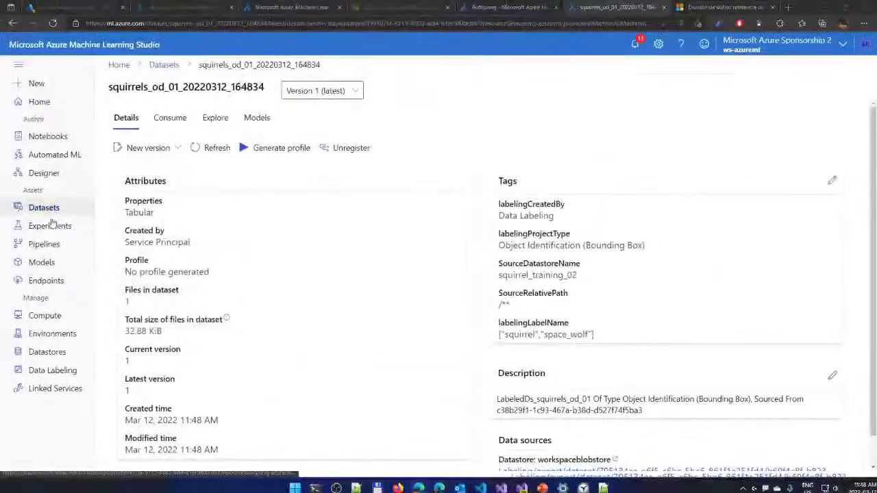
left_click(178, 147)
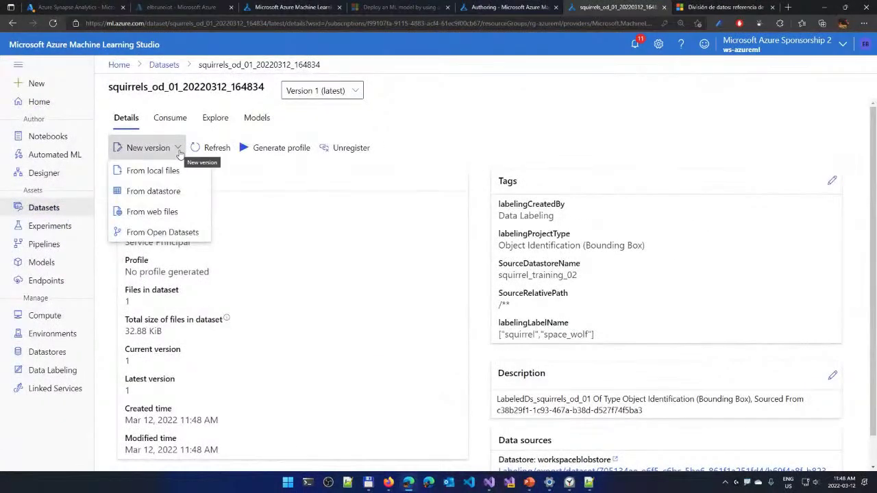
left_click(264, 135)
left_click(333, 96)
left_click(288, 166)
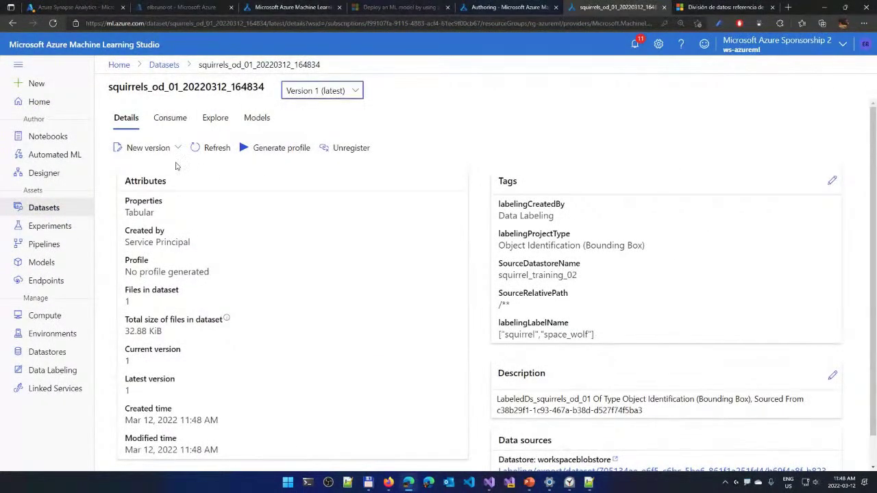
Examine the dataset's sample usage code, marking the subscription, resource group, workspace and dataset lines
left_click(168, 118)
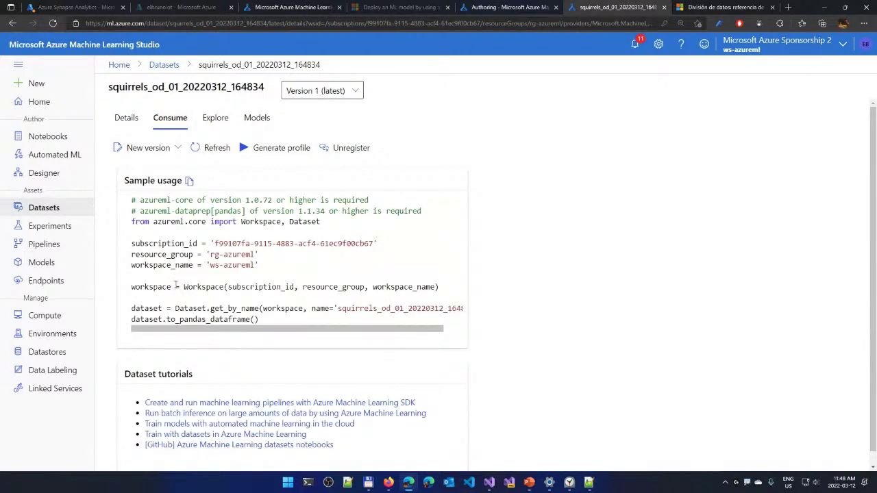
left_click_drag(264, 320, 130, 200)
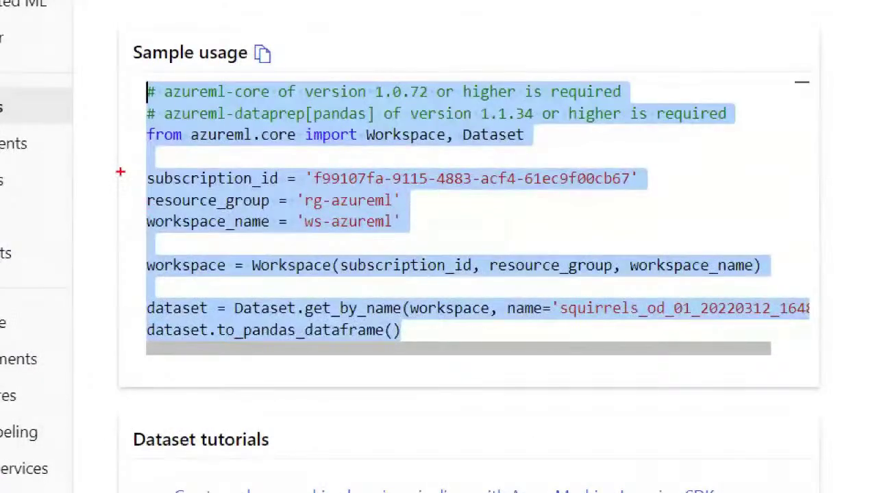
left_click_drag(102, 193, 126, 195)
left_click_drag(108, 228, 141, 228)
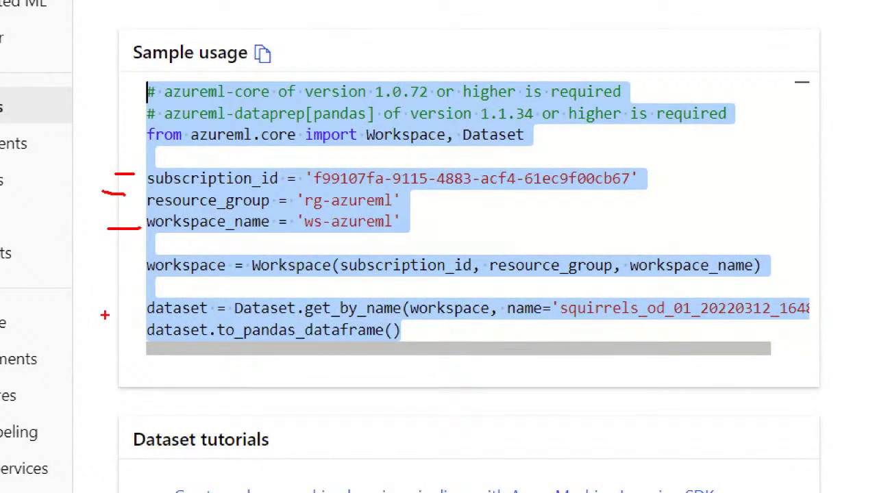
mouse_move(155, 258)
left_mouse_down()
mouse_move(146, 334)
mouse_move(155, 344)
left_mouse_up()
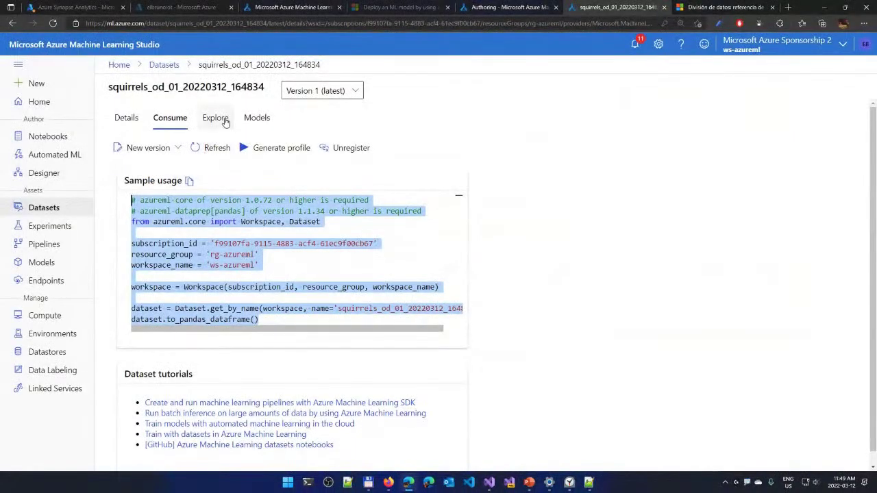
Explore the exported dataset's rows, preview the squirrel_49.jpg image, and return to the dataset details
left_click(224, 119)
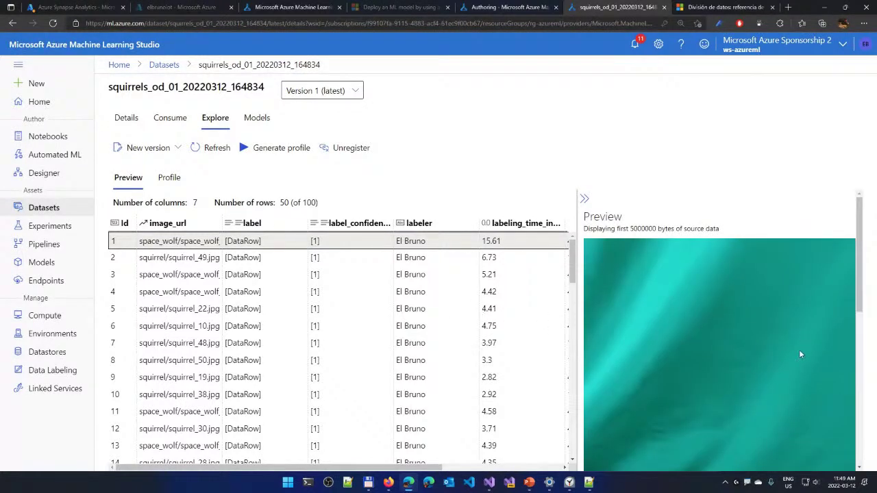
left_click(173, 265)
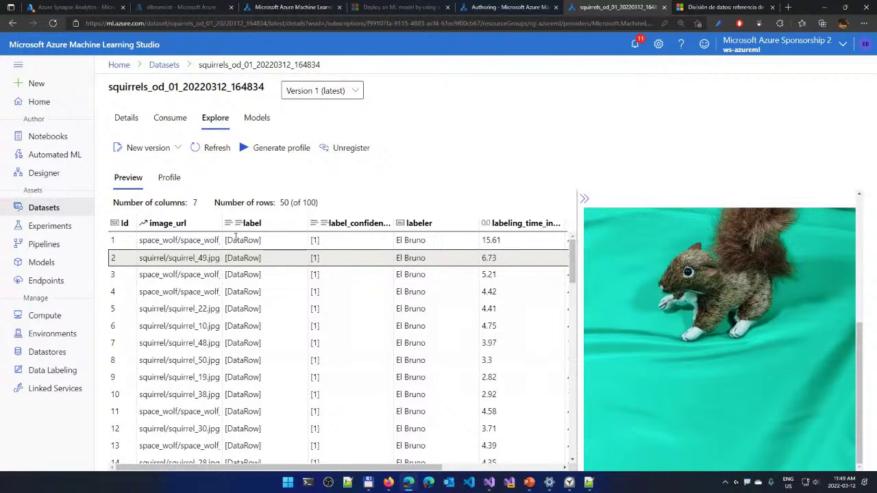
left_click(126, 118)
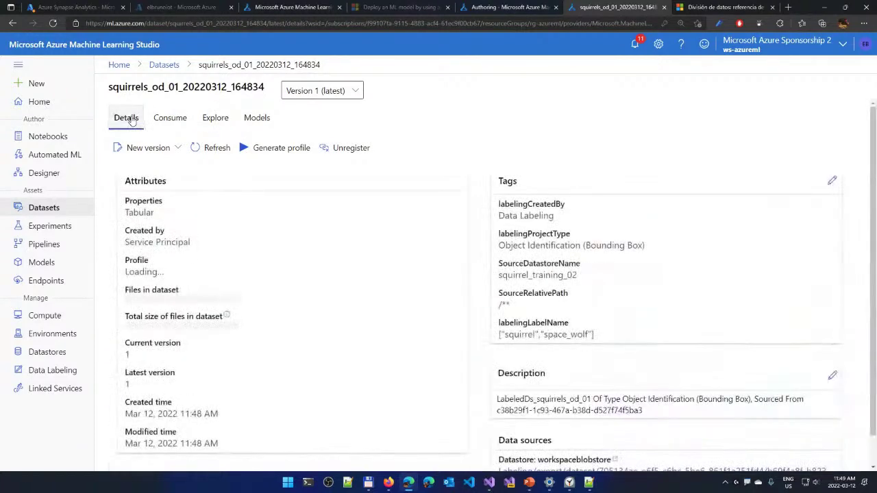
Review the dataset's consumption code and new-version sources once more, and return to the list of labeling projects
left_click(170, 117)
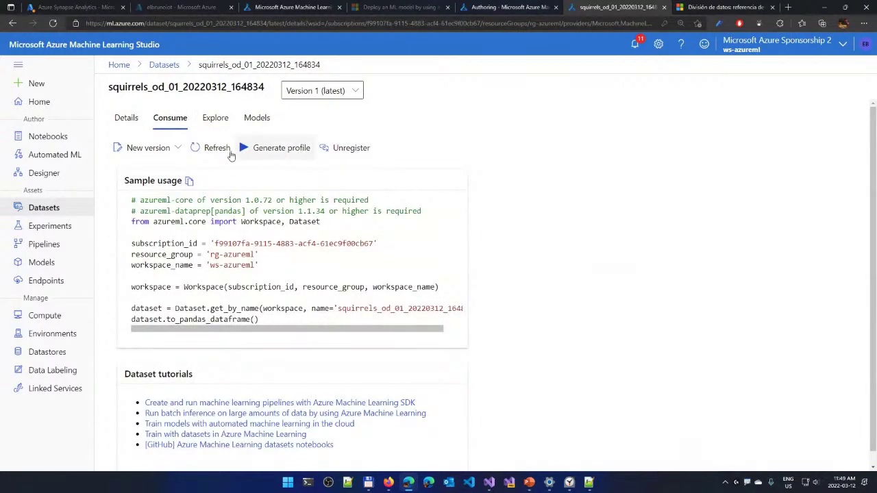
left_click(175, 148)
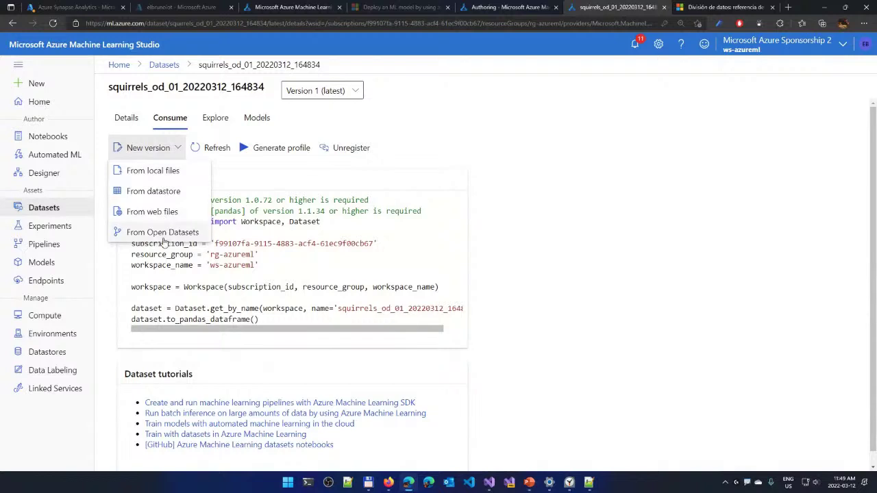
left_click(55, 371)
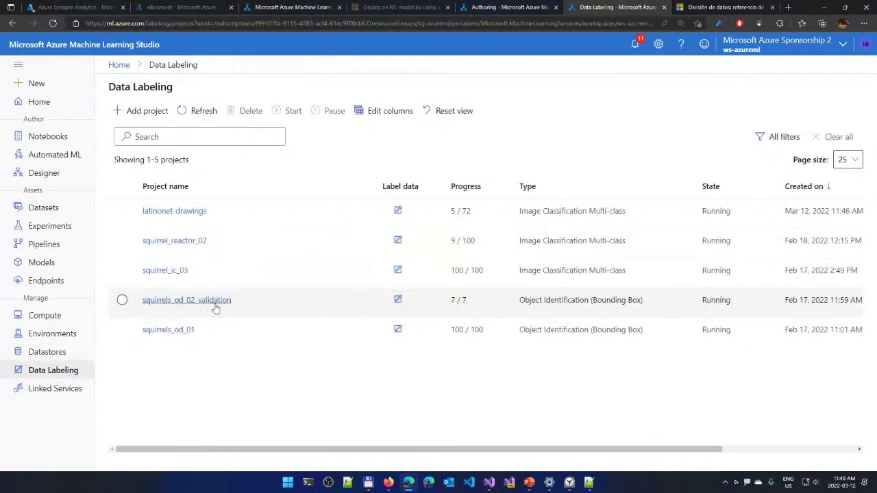